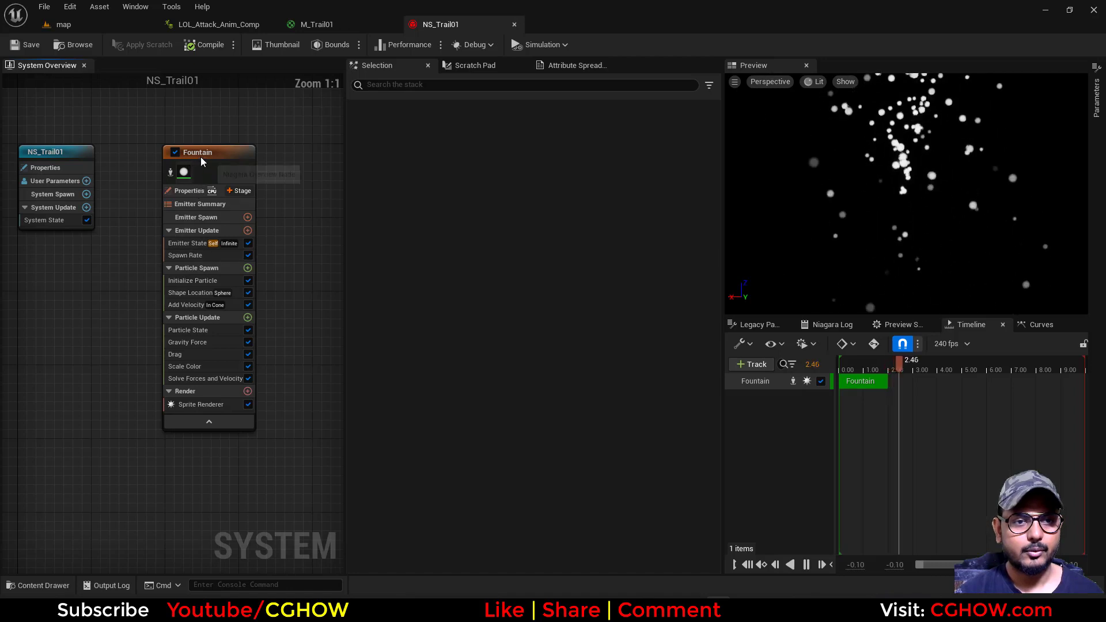
# Rename the Fountain emitter as Trail01
pyautogui.doubleClick(200, 155)
pyautogui.write('Trail01')
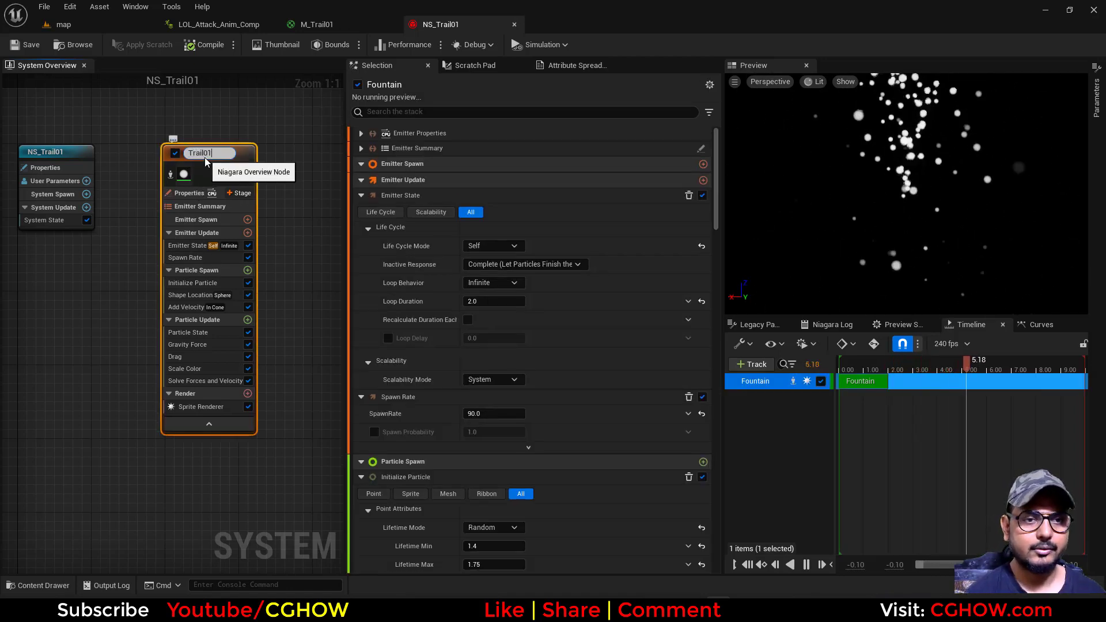
pyautogui.press('Return')
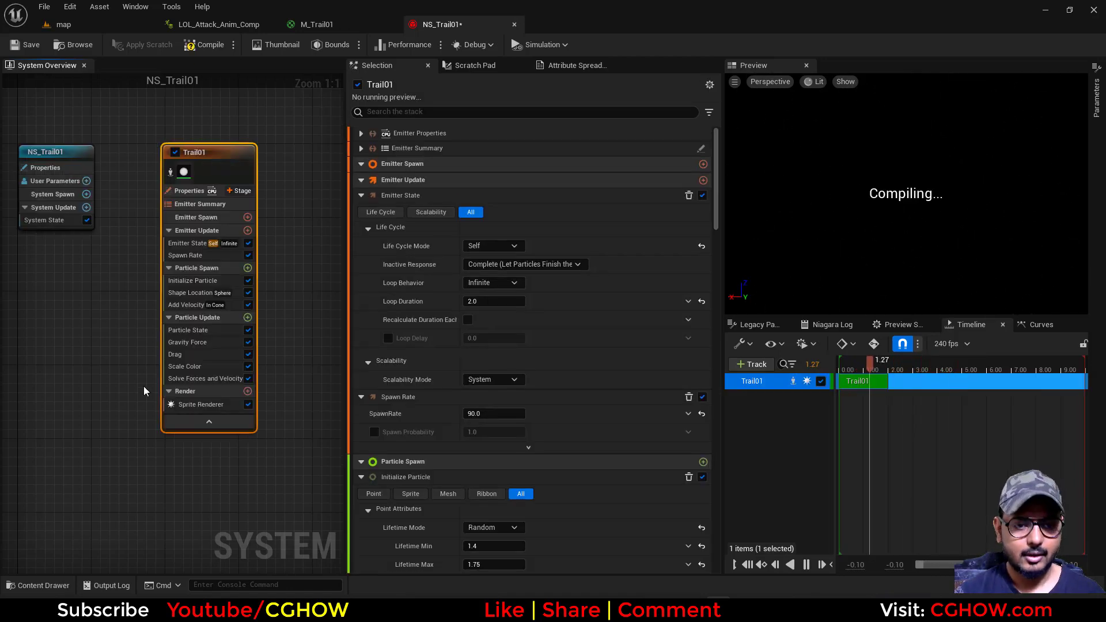
# Delete the Sprite Renderer, Scale Color, Drag, Gravity Force, Add Velocity and Shape Location modules from the Trail01 emitter
pyautogui.click(197, 406)
pyautogui.press('Delete')
pyautogui.click(194, 352)
pyautogui.press('Delete')
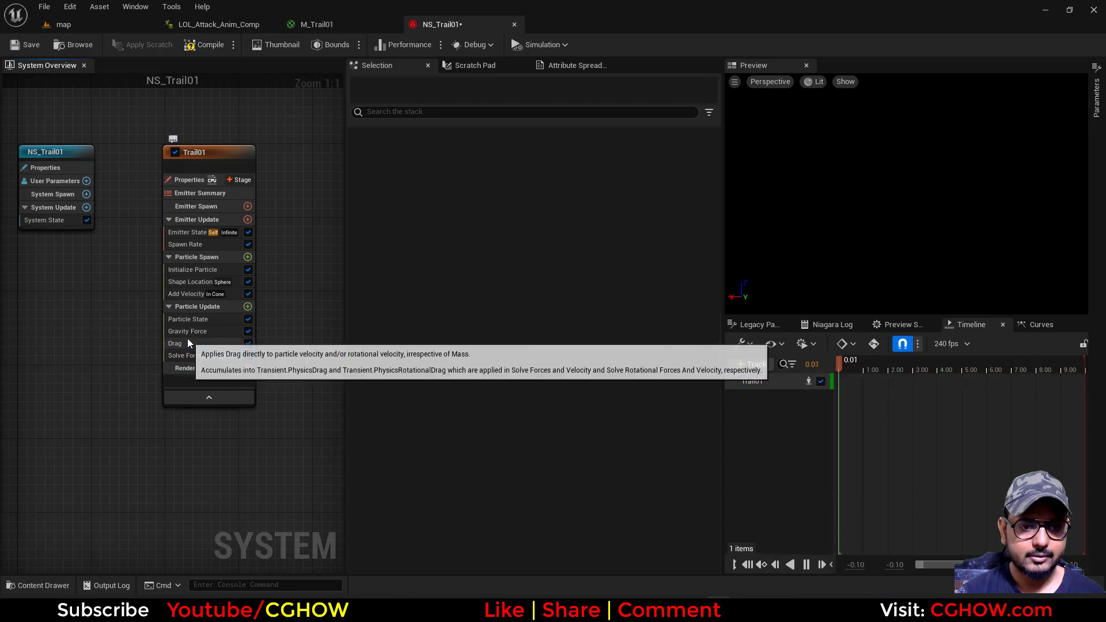
pyautogui.click(188, 339)
pyautogui.press('Delete')
pyautogui.click(194, 331)
pyautogui.press('Delete')
pyautogui.click(206, 295)
pyautogui.press('Delete')
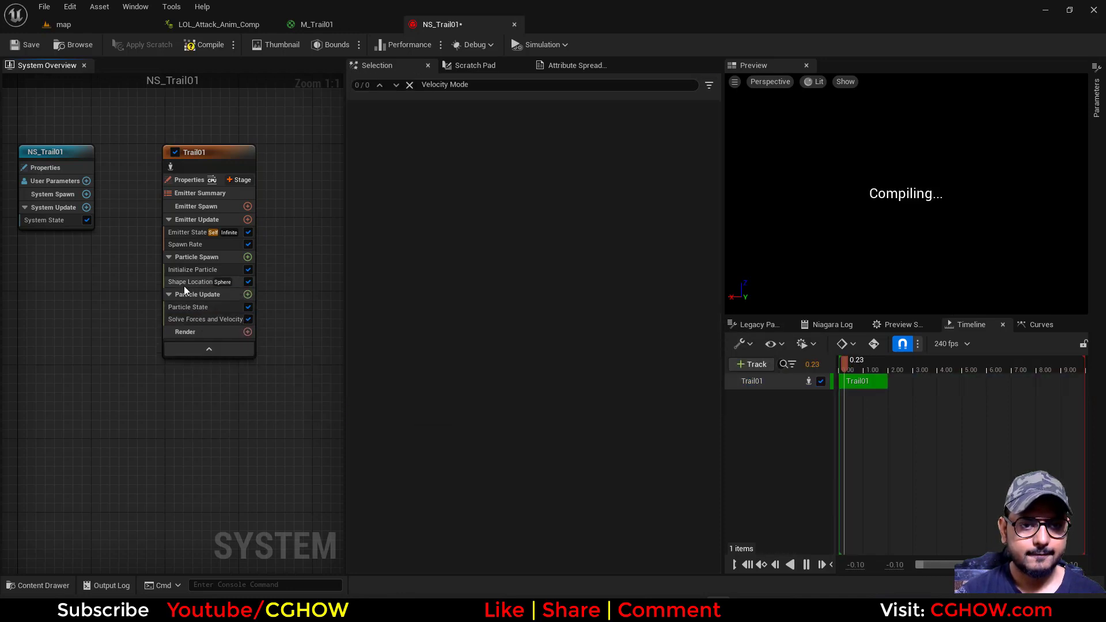
pyautogui.click(206, 281)
pyautogui.press('Delete')
# Set the Trail01 emitter's spawn rate to 100
pyautogui.click(198, 244)
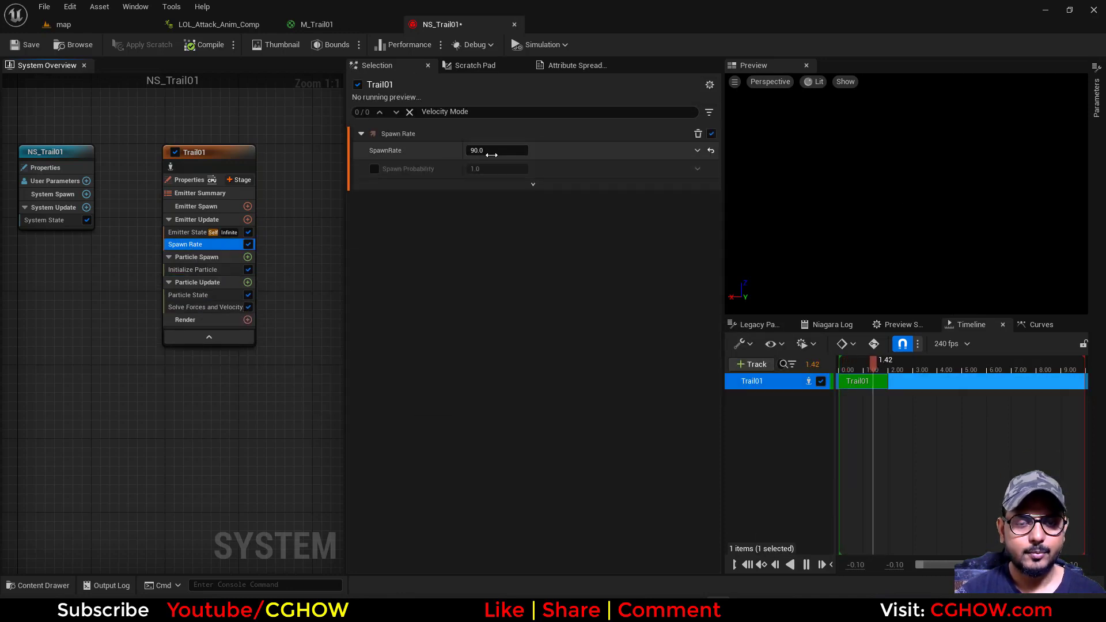
pyautogui.click(497, 150)
pyautogui.write('100')
# Add a Ribbon Renderer to the Trail01 emitter's Render group
pyautogui.click(171, 234)
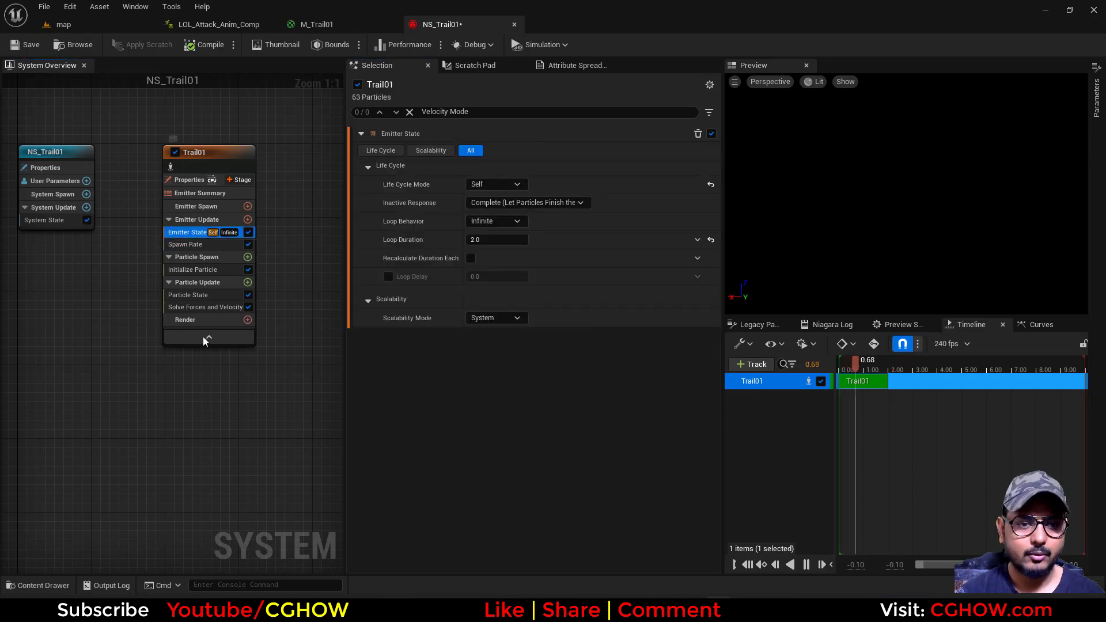
pyautogui.click(247, 320)
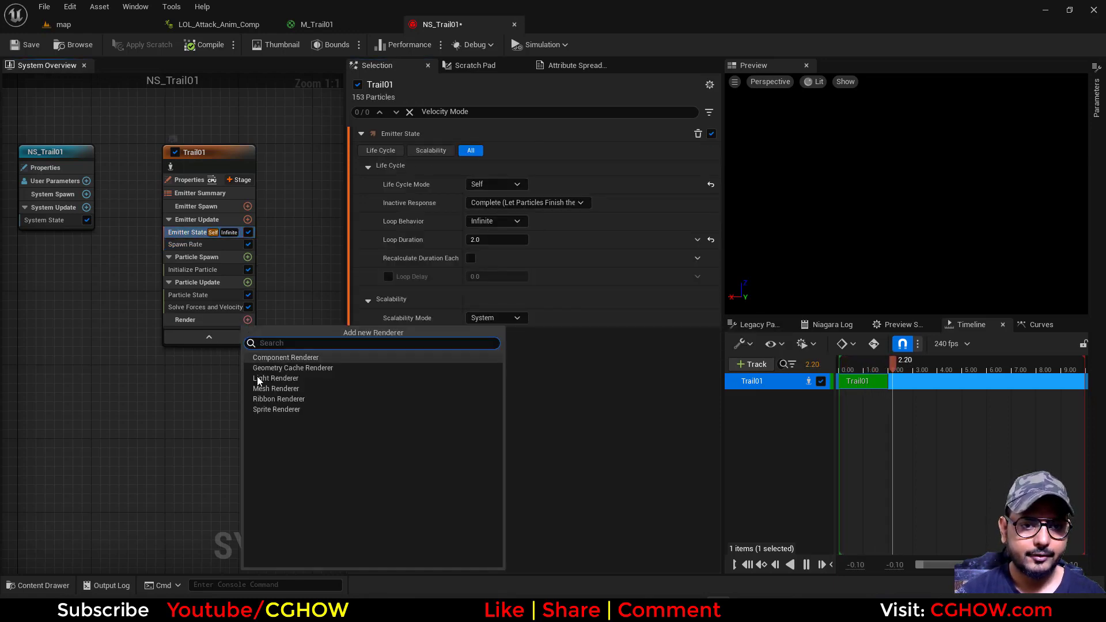
pyautogui.click(278, 399)
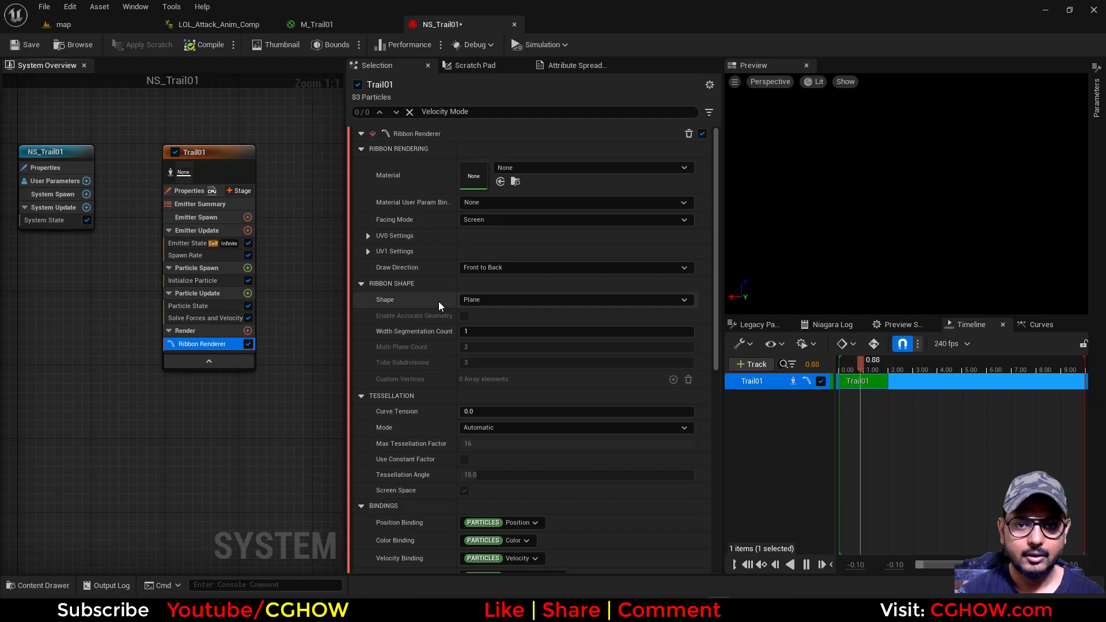
# Delete the existing Initialize Particle module from the Trail01 emitter
pyautogui.click(193, 280)
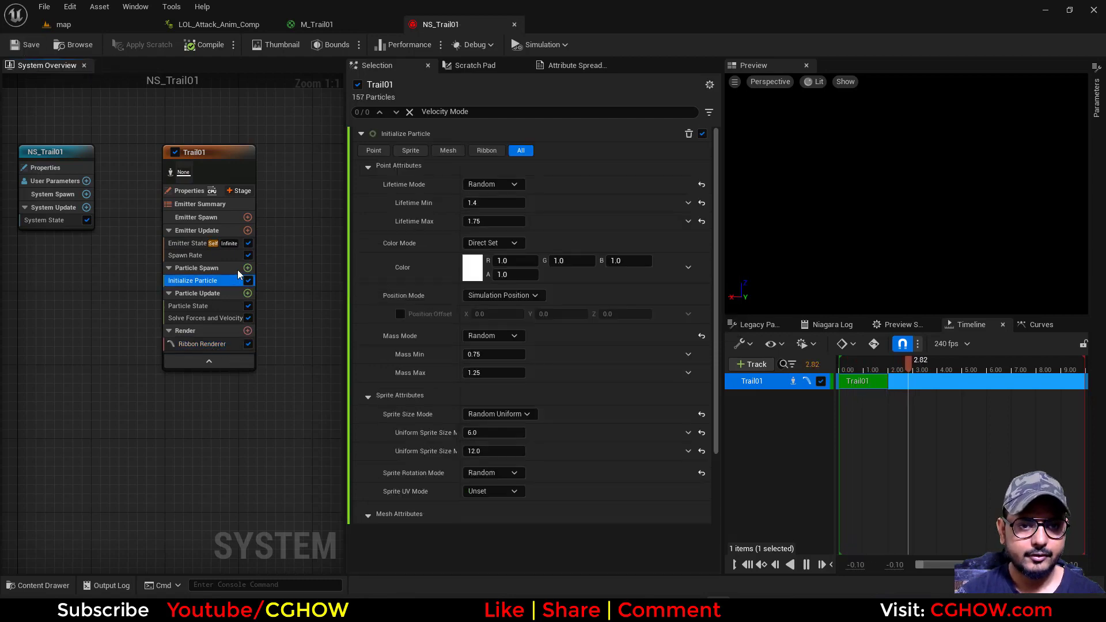
pyautogui.press('Delete')
pyautogui.click(248, 268)
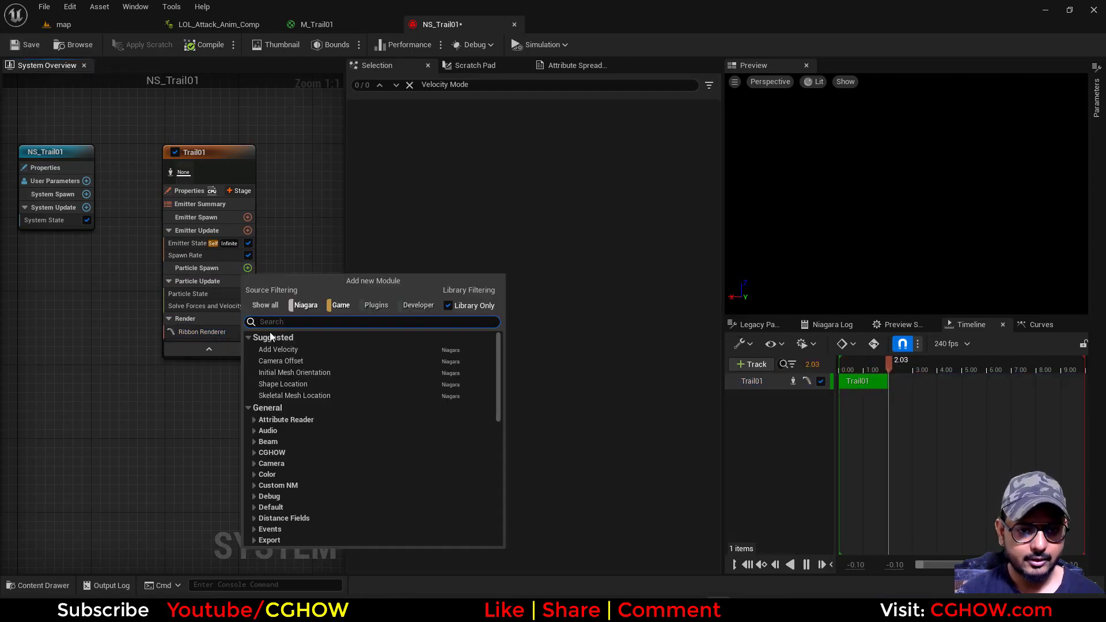
pyautogui.write('ini')
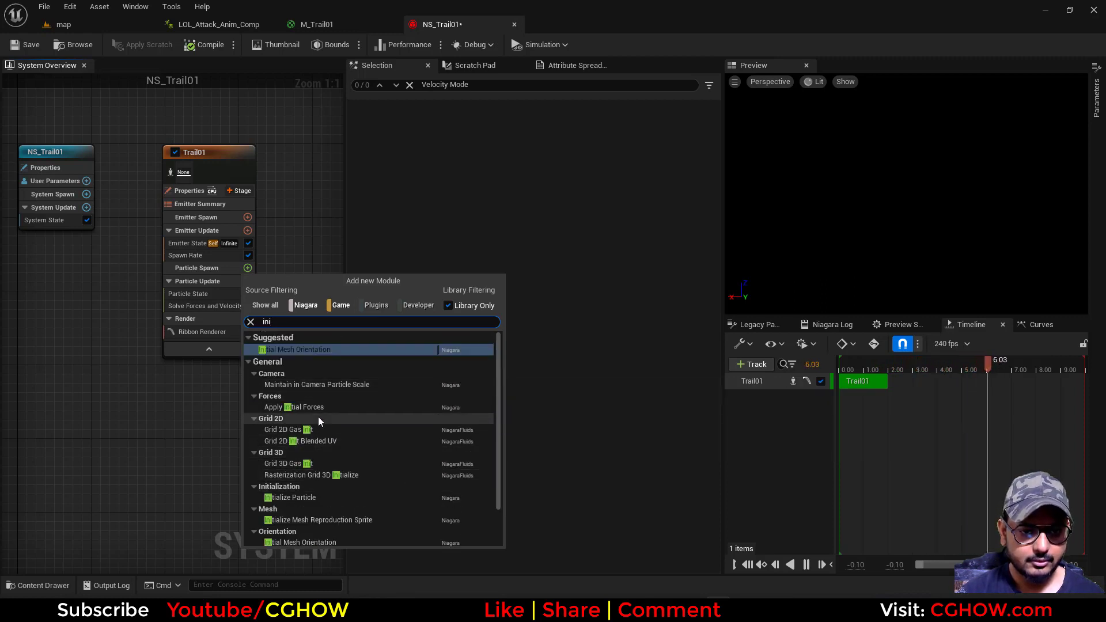
pyautogui.scroll(-2, 345, 438)
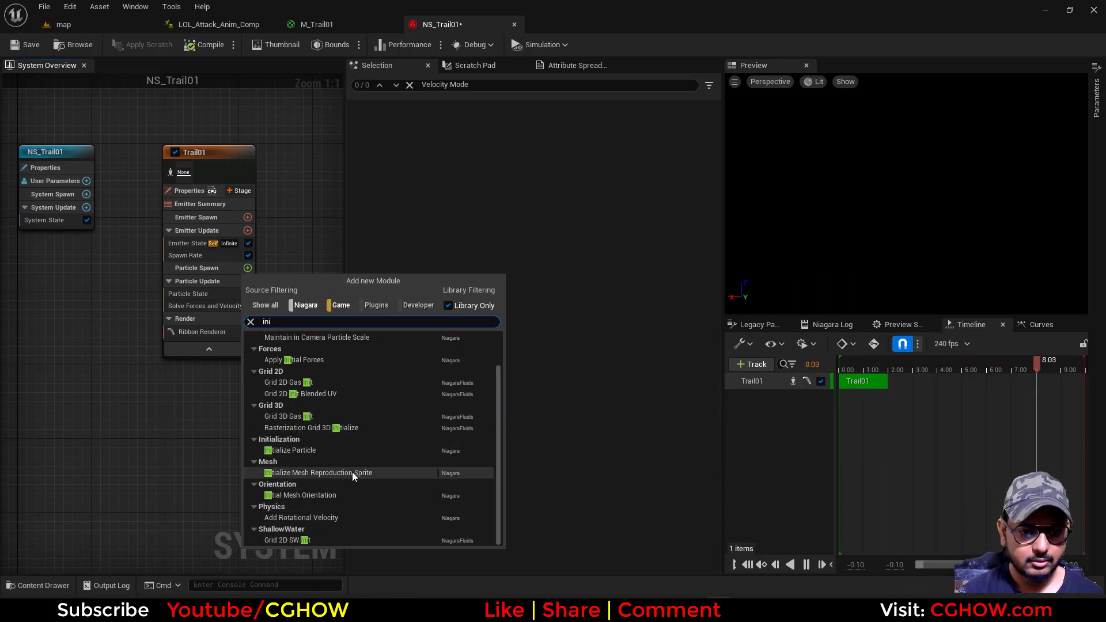
pyautogui.scroll(2, 352, 473)
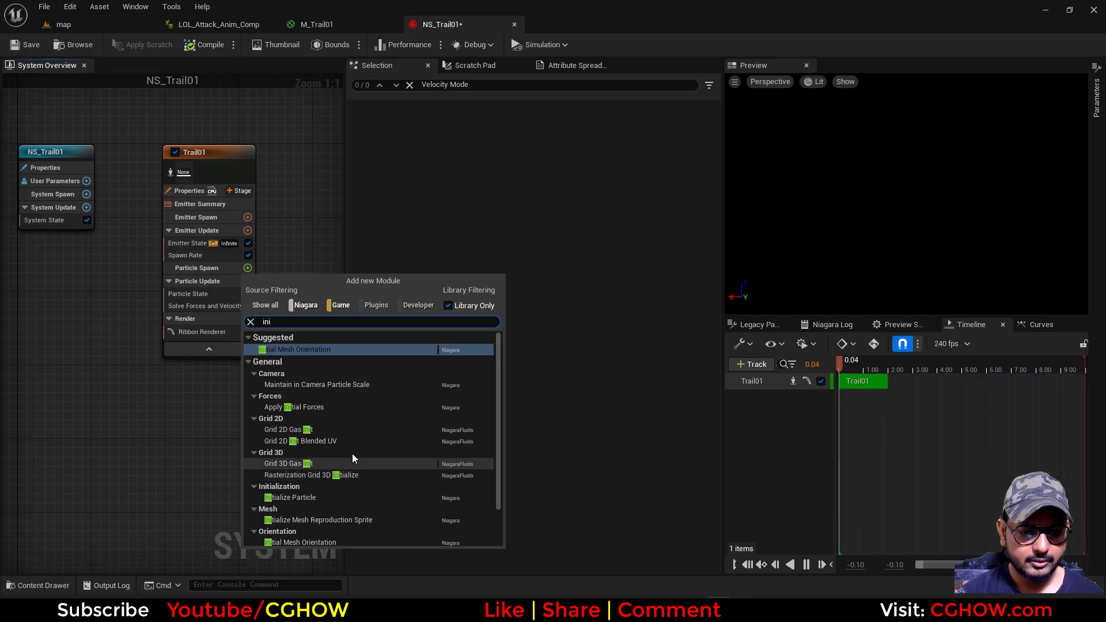
pyautogui.scroll(-2, 323, 417)
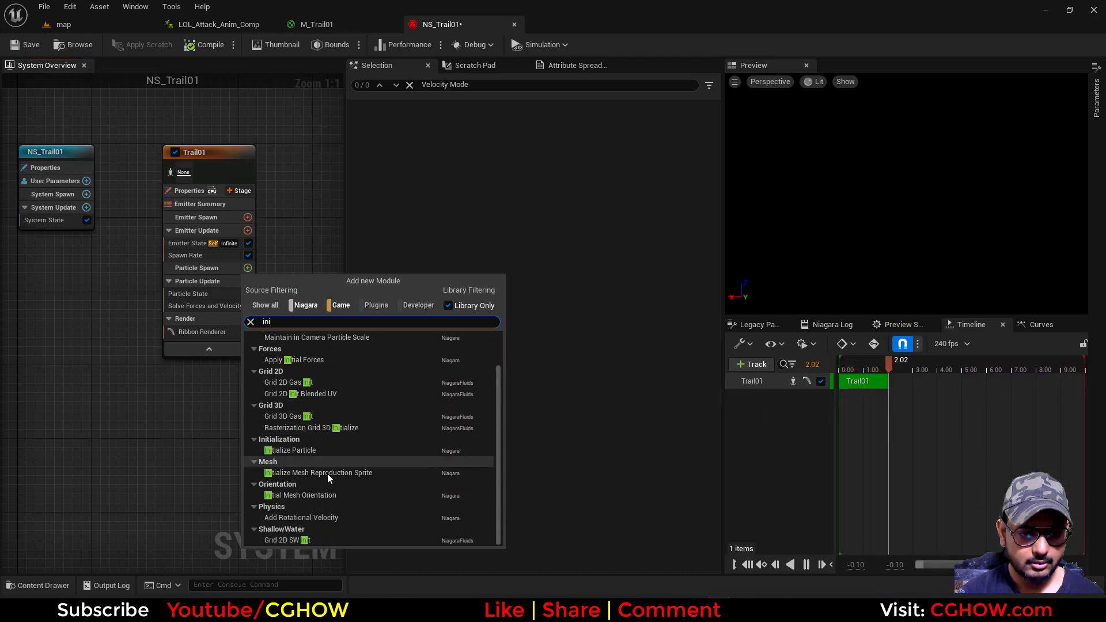
pyautogui.scroll(2, 300, 374)
pyautogui.write('ribb')
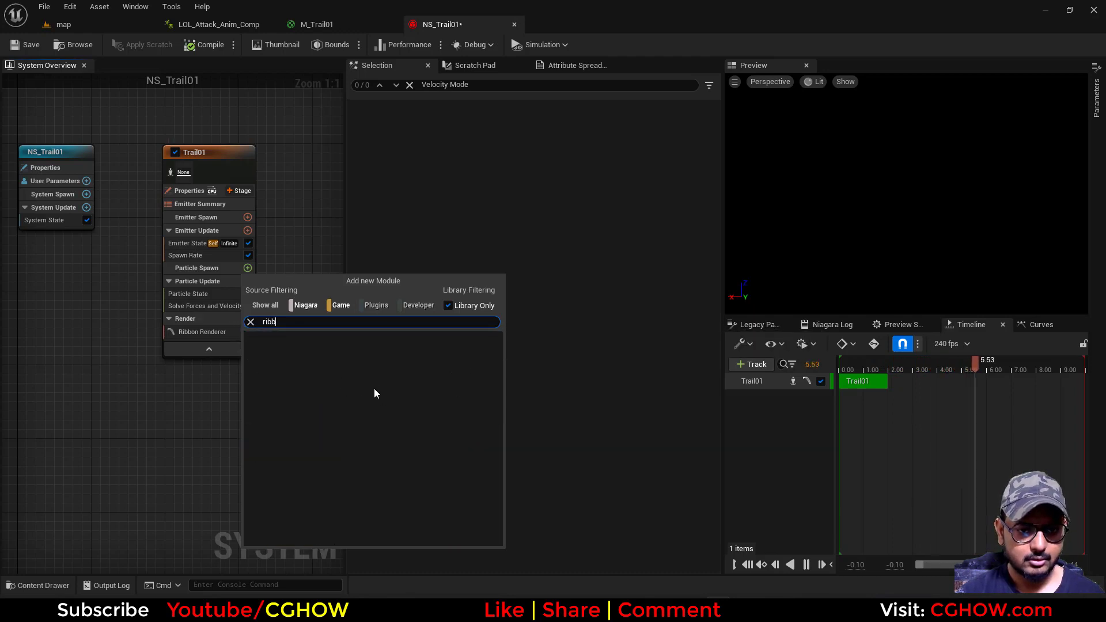
pyautogui.press('BackSpace')
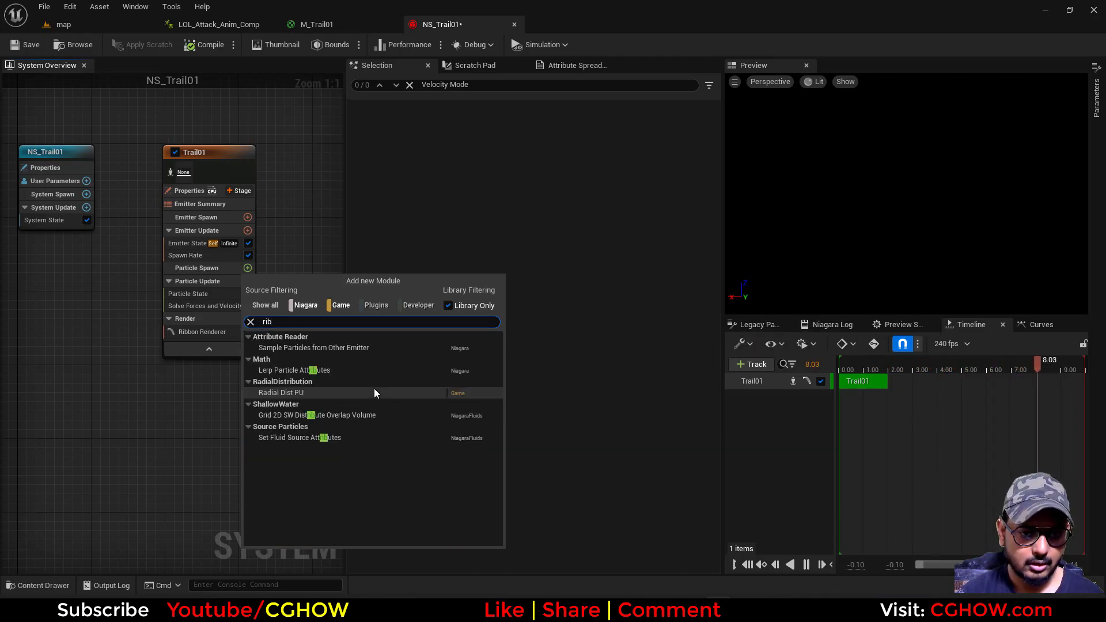
pyautogui.press('BackSpace')
pyautogui.press('BackSpace')
pyautogui.press('BackSpace')
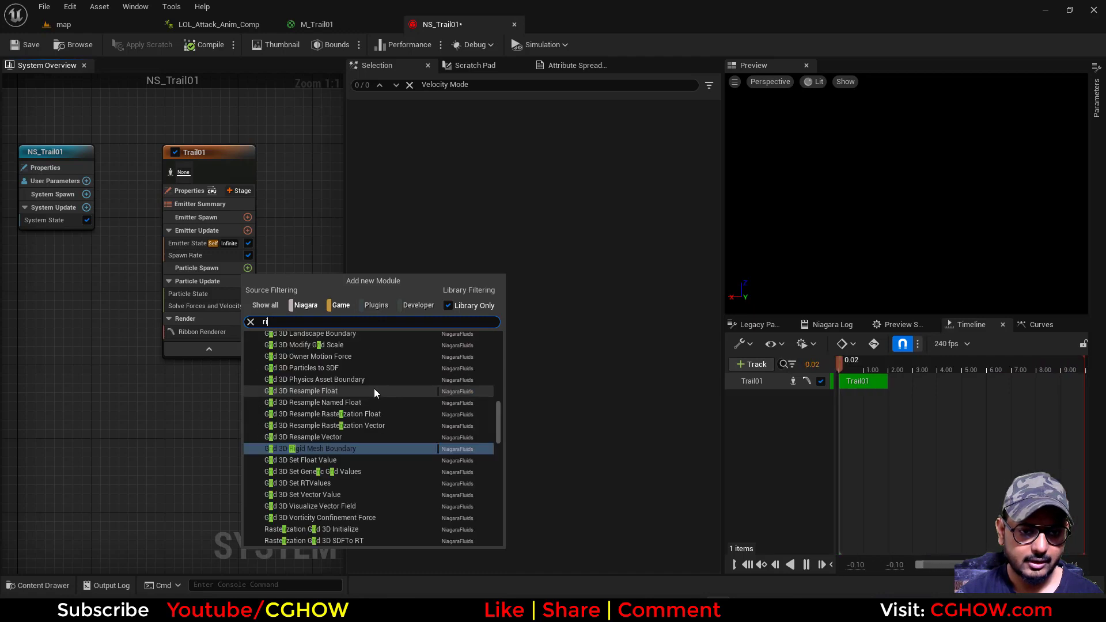
pyautogui.write('ini')
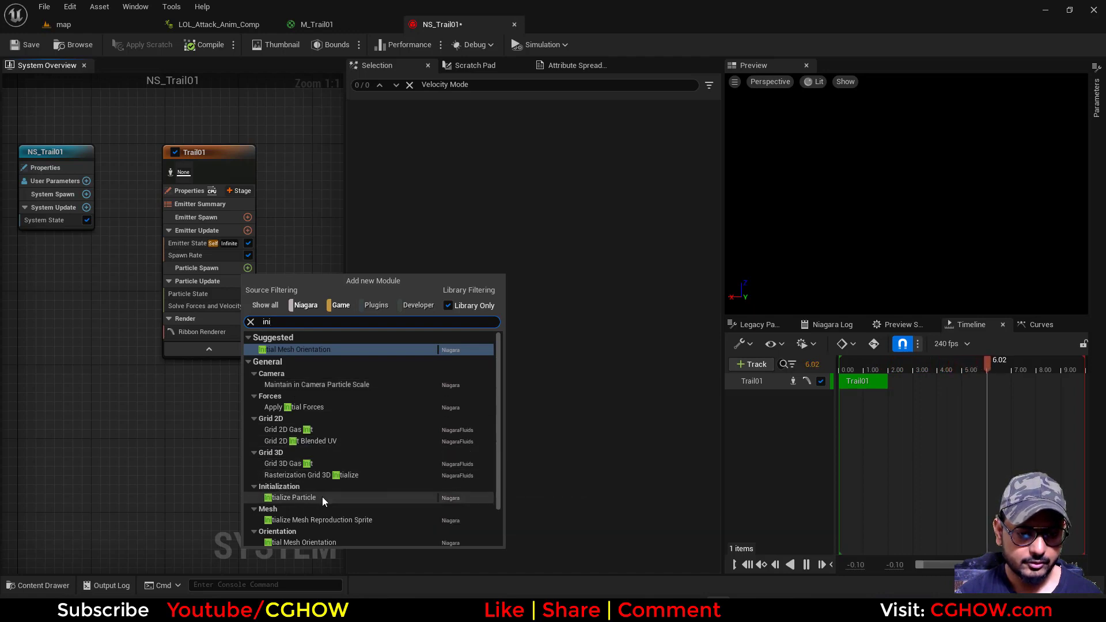
pyautogui.scroll(-2, 329, 497)
pyautogui.scroll(2, 347, 483)
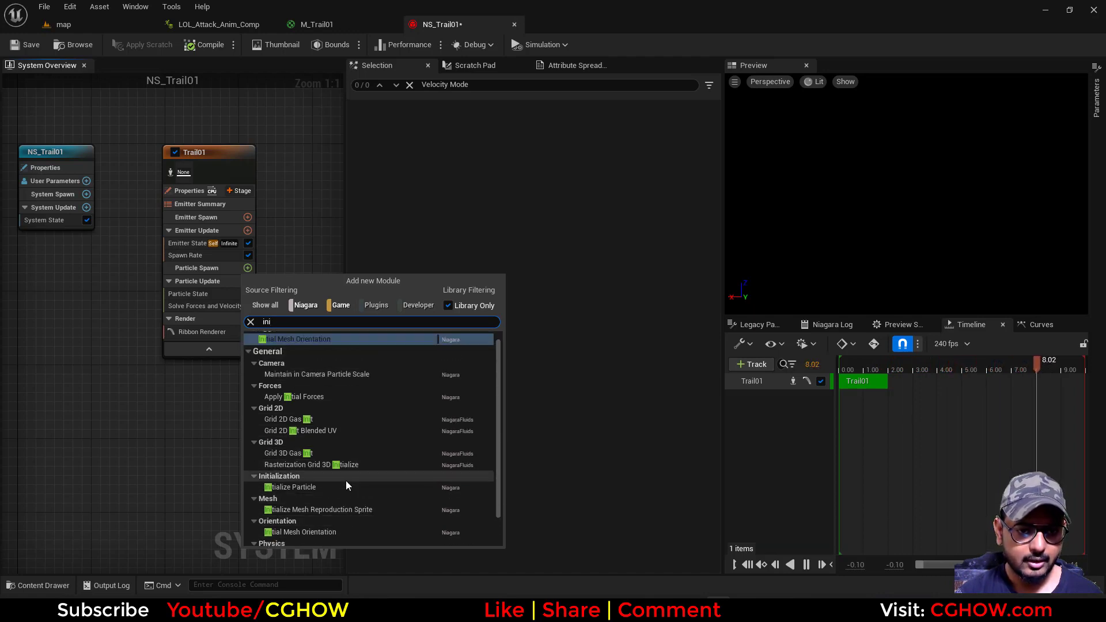
pyautogui.scroll(-2, 347, 483)
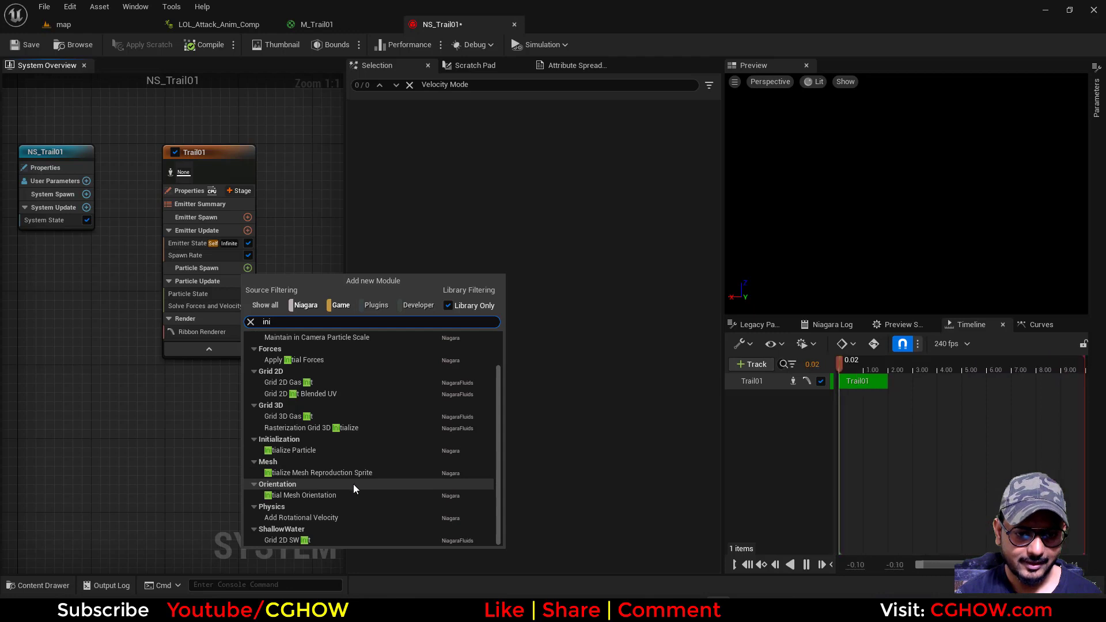
pyautogui.click(769, 608)
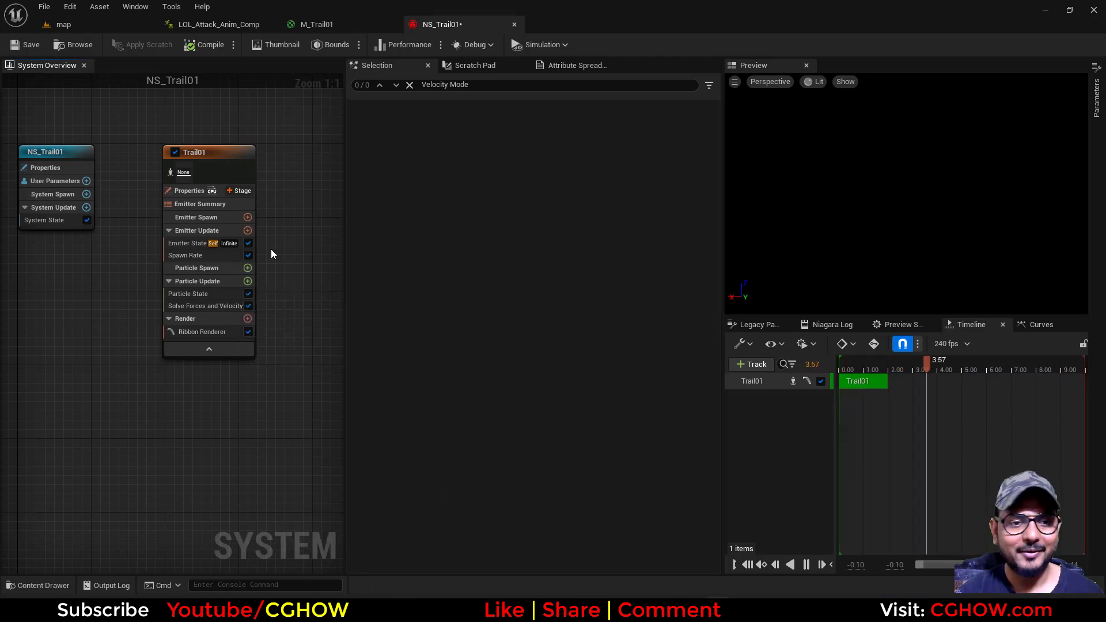
# Add a fresh Initialize Particle module to the emitter's Particle Spawn group
pyautogui.click(248, 268)
pyautogui.write('ini')
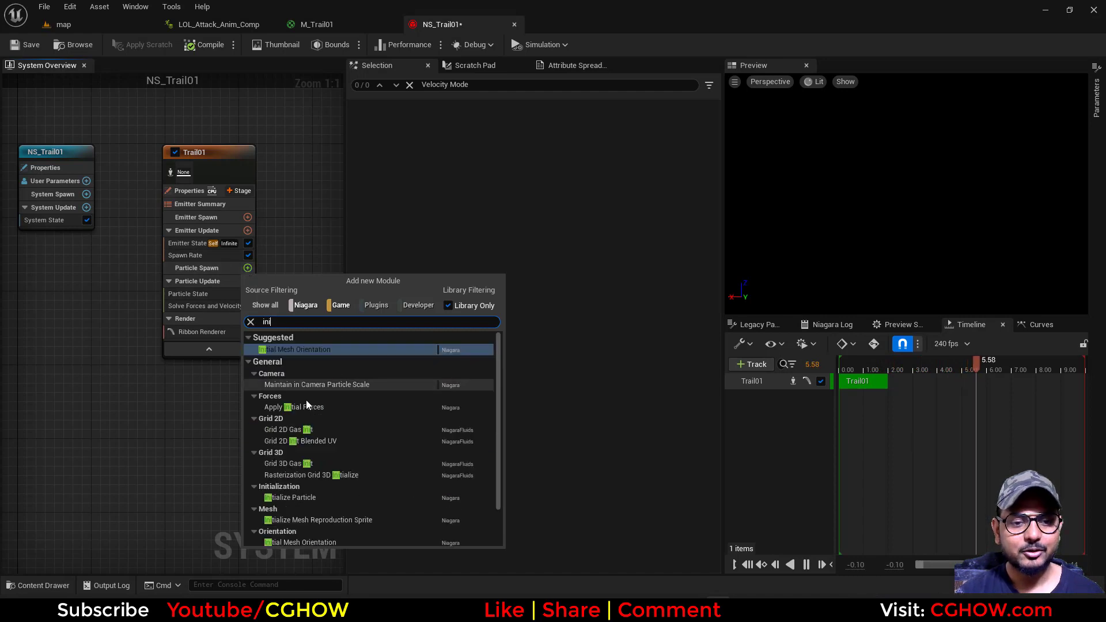
pyautogui.click(295, 498)
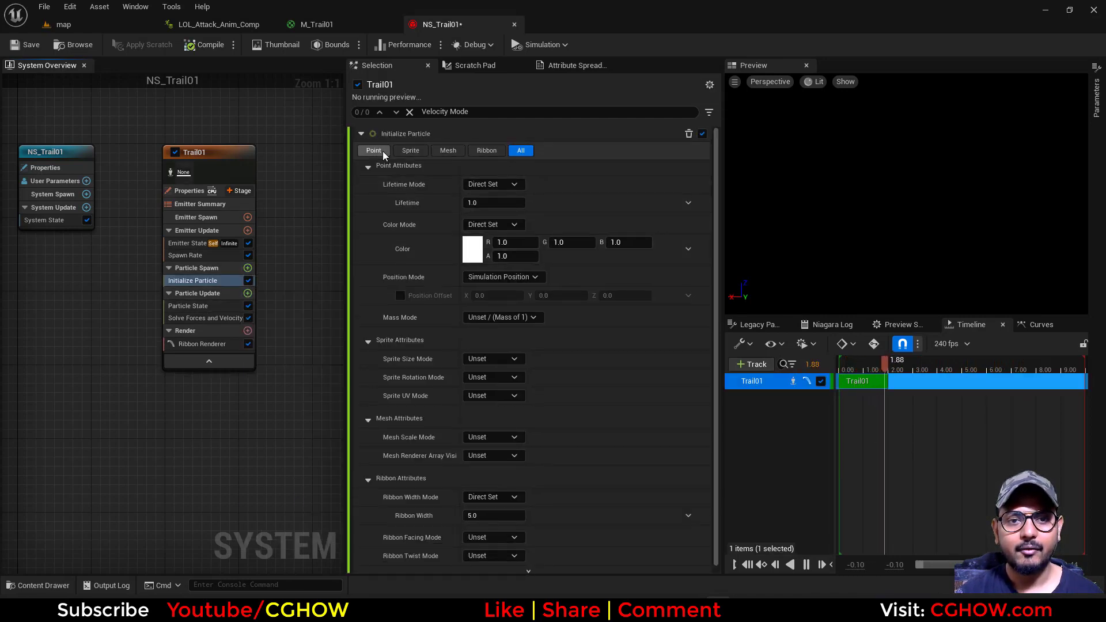
# Set the ribbon width to 10 in the Initialize Particle module's ribbon attributes
pyautogui.click(489, 150)
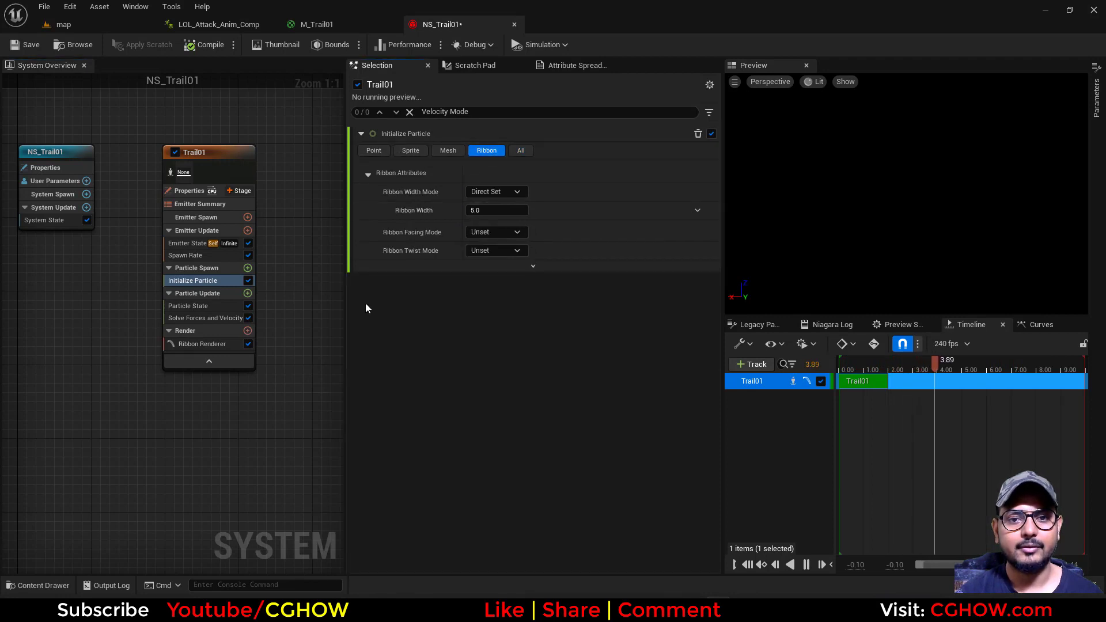
pyautogui.click(453, 154)
pyautogui.click(411, 150)
pyautogui.click(373, 151)
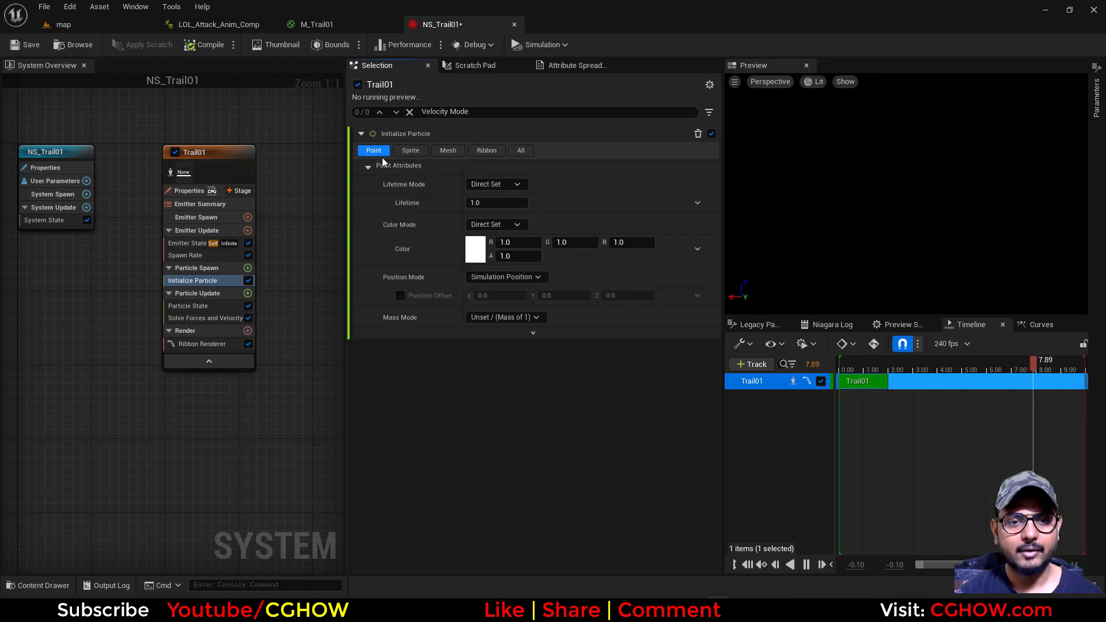
pyautogui.click(487, 150)
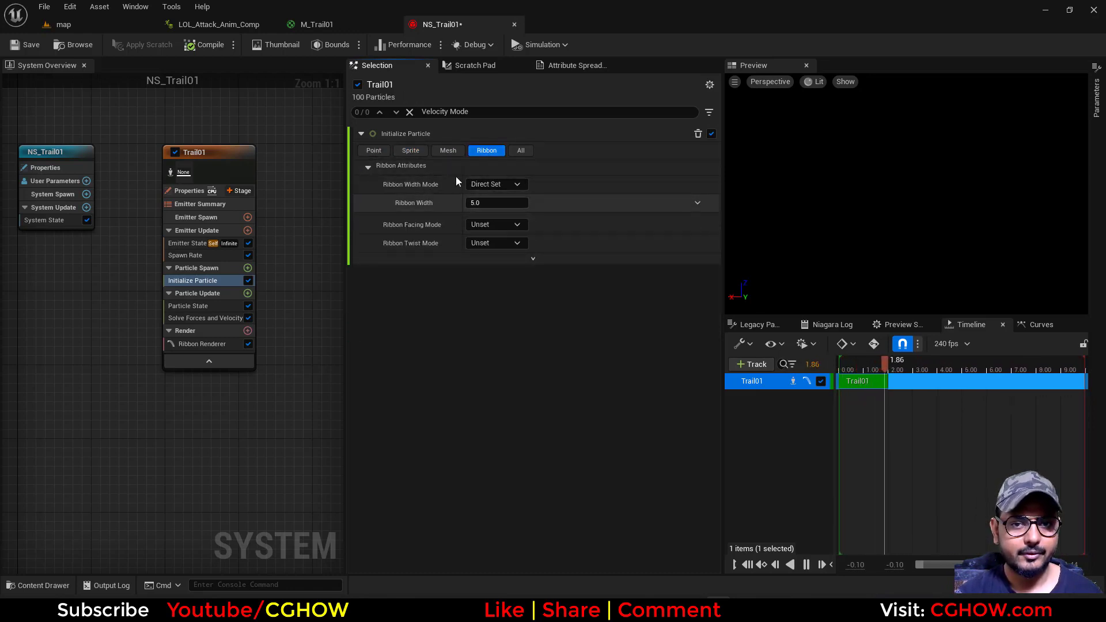
pyautogui.click(513, 153)
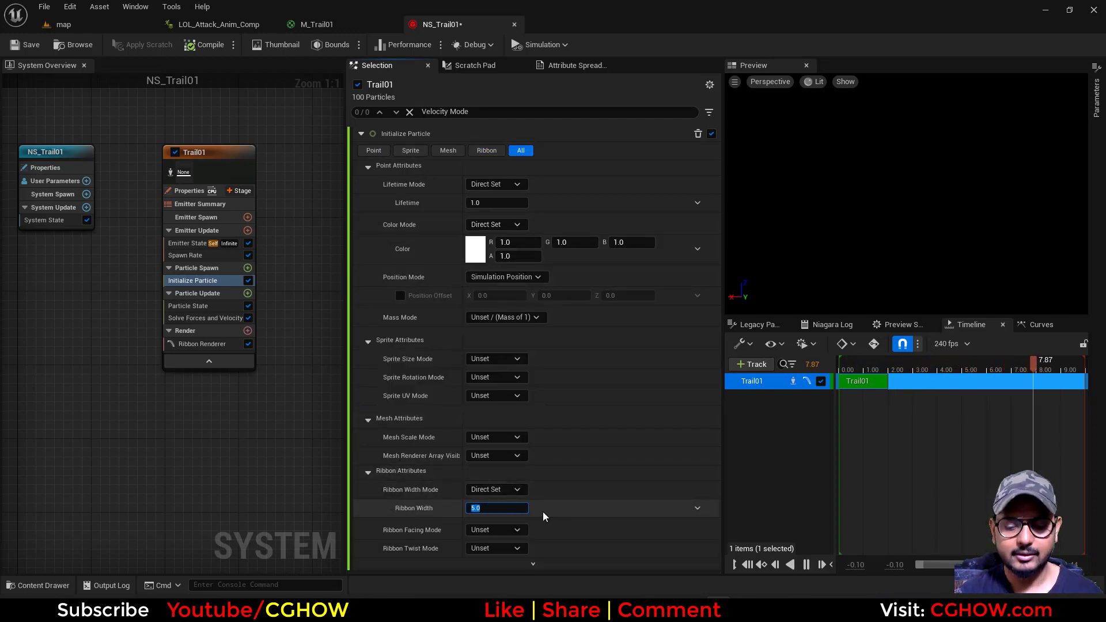
pyautogui.write('10')
pyautogui.press('Return')
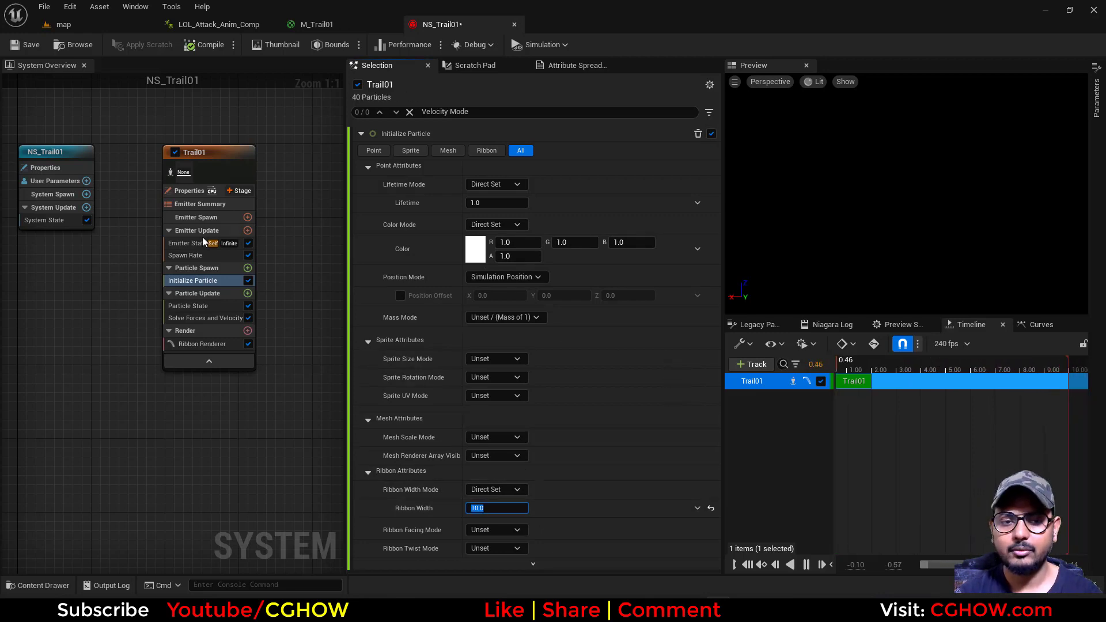
# Save the NS_Trail01 system and locate its asset in the content browser
pyautogui.click(495, 203)
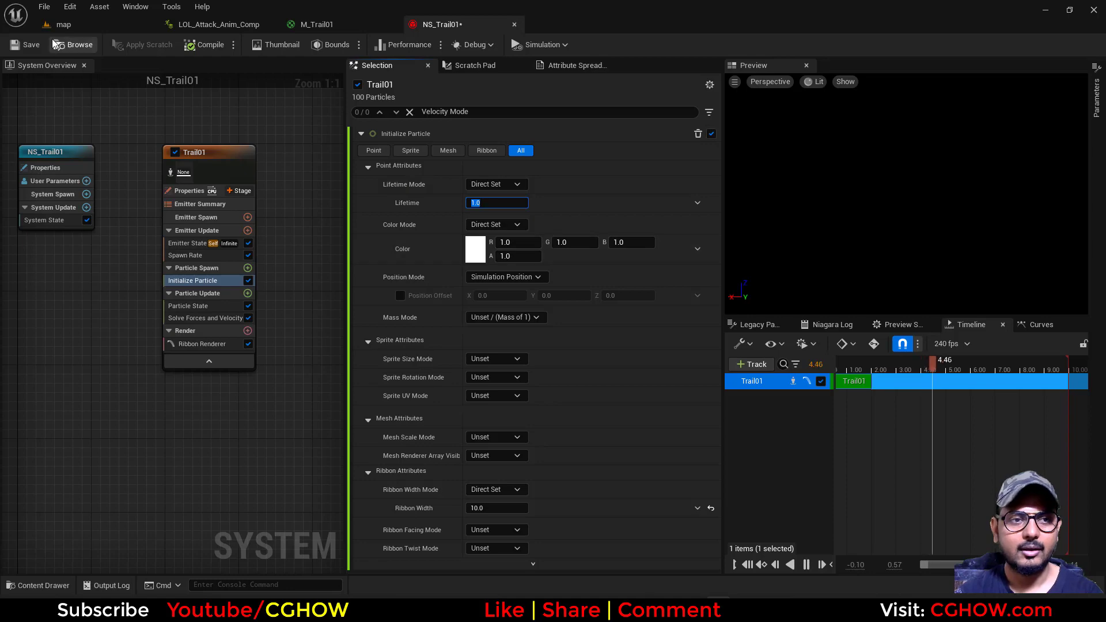
pyautogui.click(25, 45)
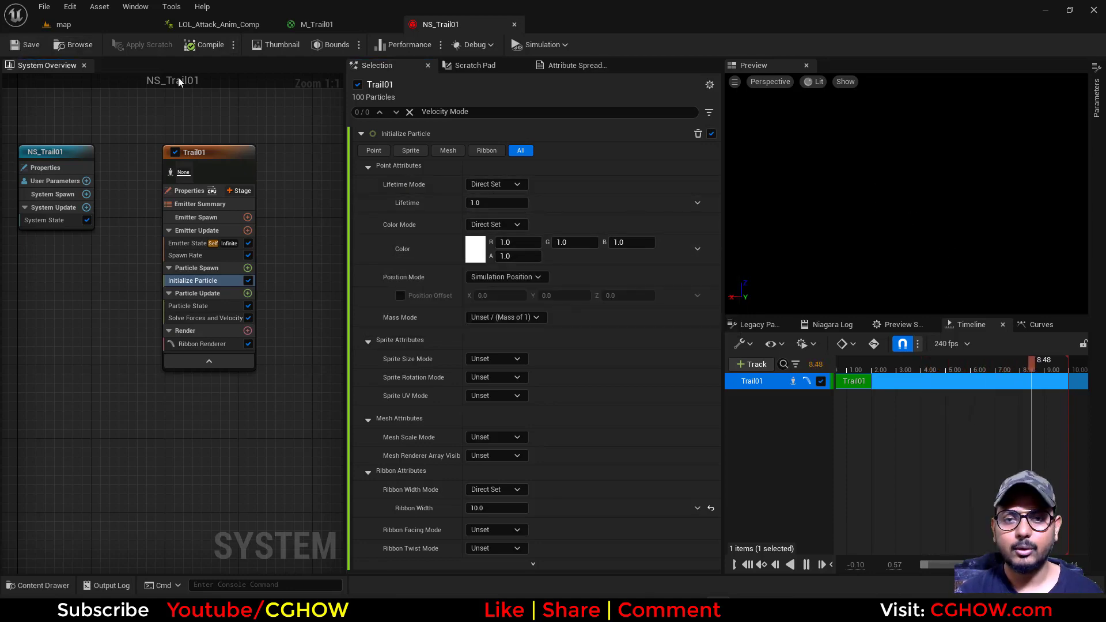
pyautogui.click(72, 45)
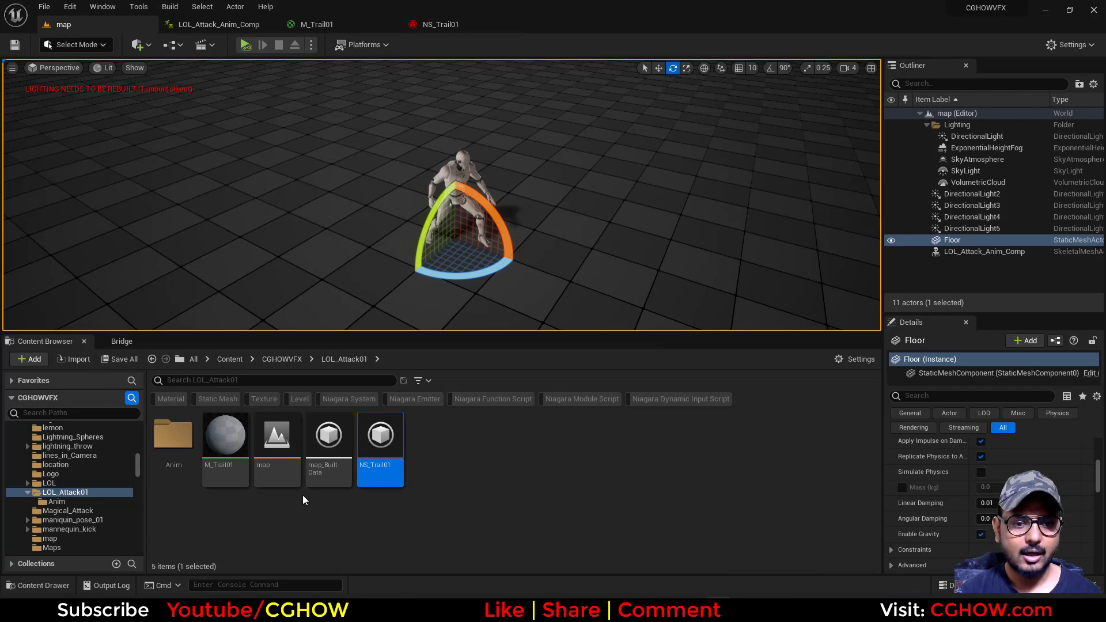
# Open the level character's LOL_Attack_Anim_Comp animation composite and scrub its timeline to about frame 35
pyautogui.click(464, 173)
pyautogui.hotkey('ctrl', 'e')
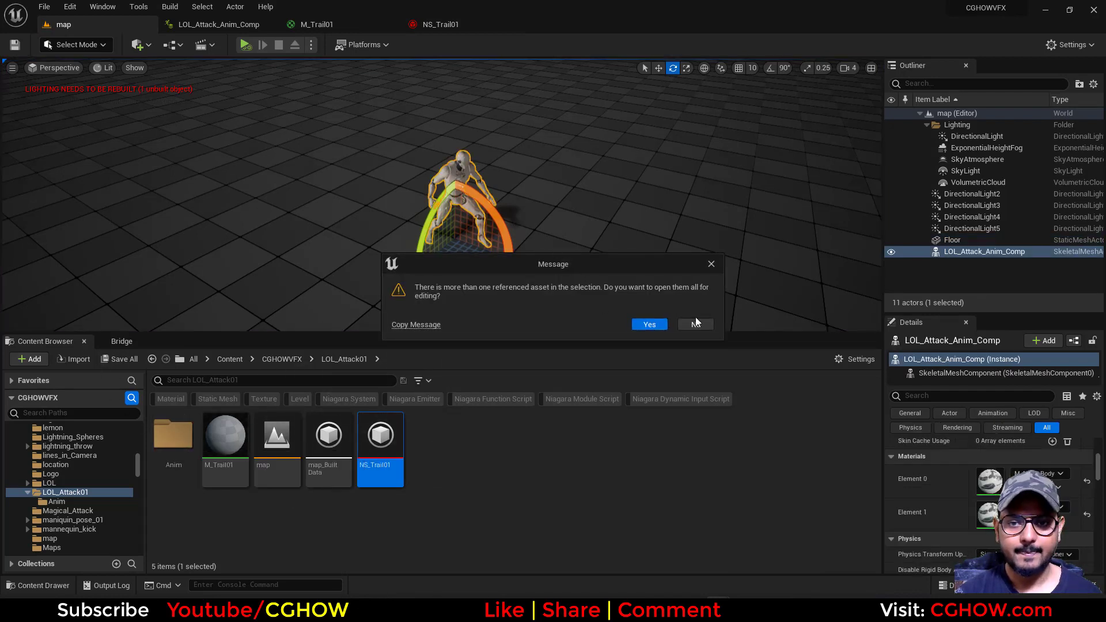
pyautogui.click(696, 325)
pyautogui.scroll(5, 934, 507)
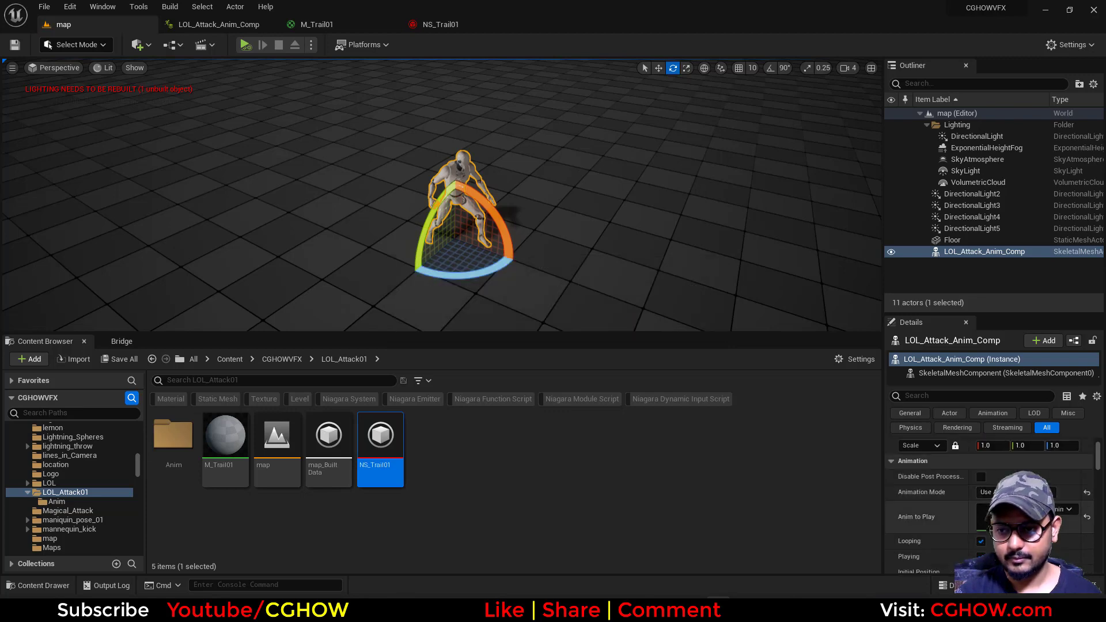
pyautogui.doubleClick(988, 534)
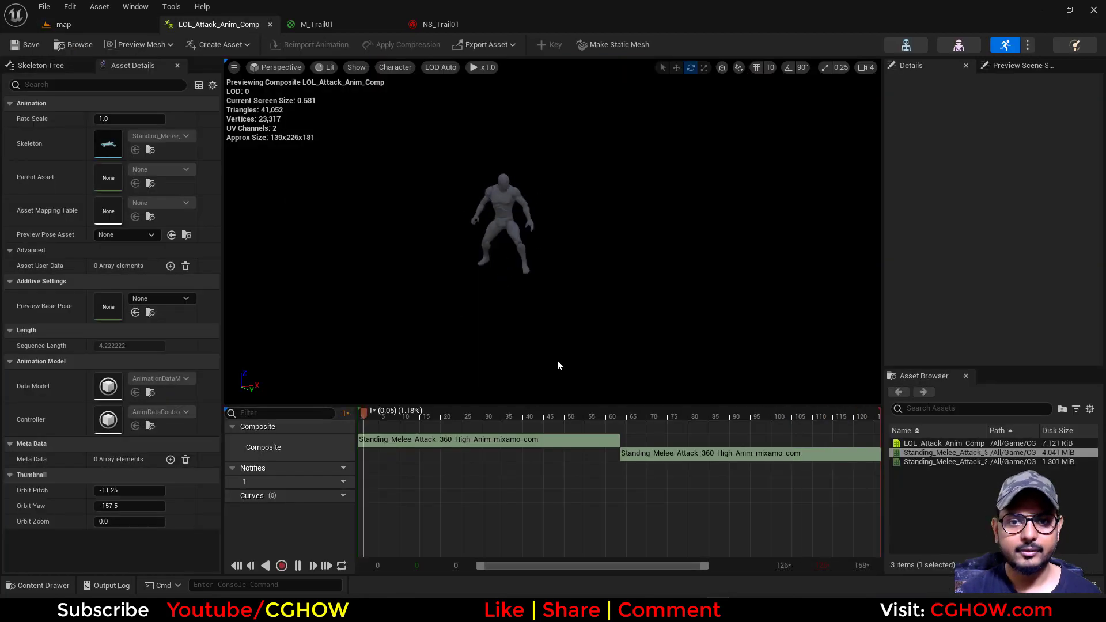
pyautogui.moveTo(417, 419); pyautogui.dragTo(433, 420)
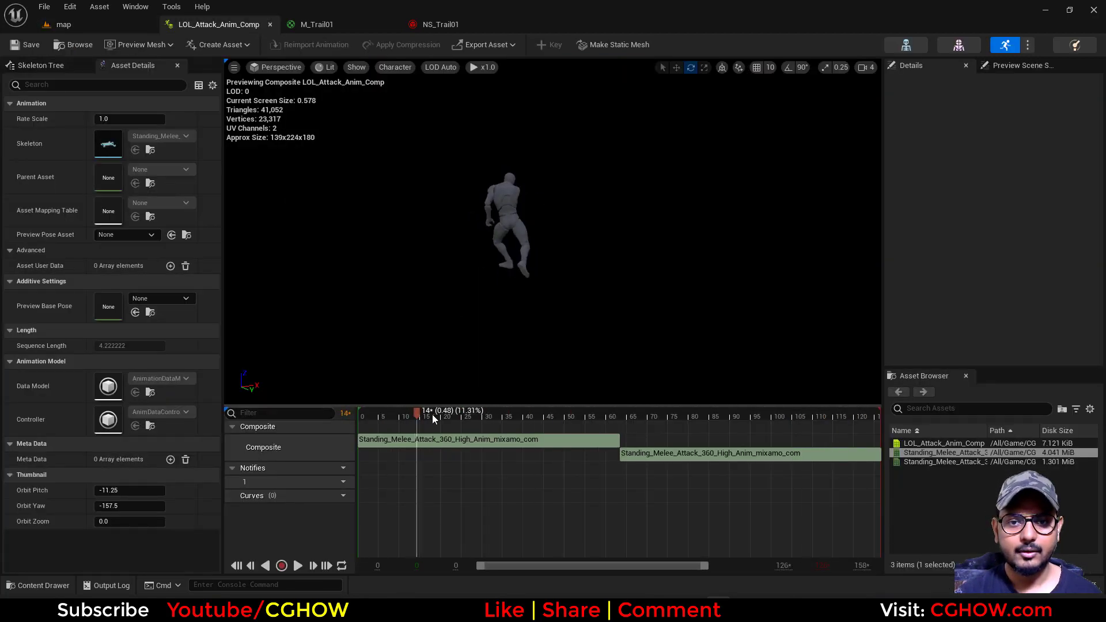
# Turn on Show Environment in NS_Trail01's preview scene settings, keeping the floor hidden
pyautogui.click(64, 24)
pyautogui.click(440, 24)
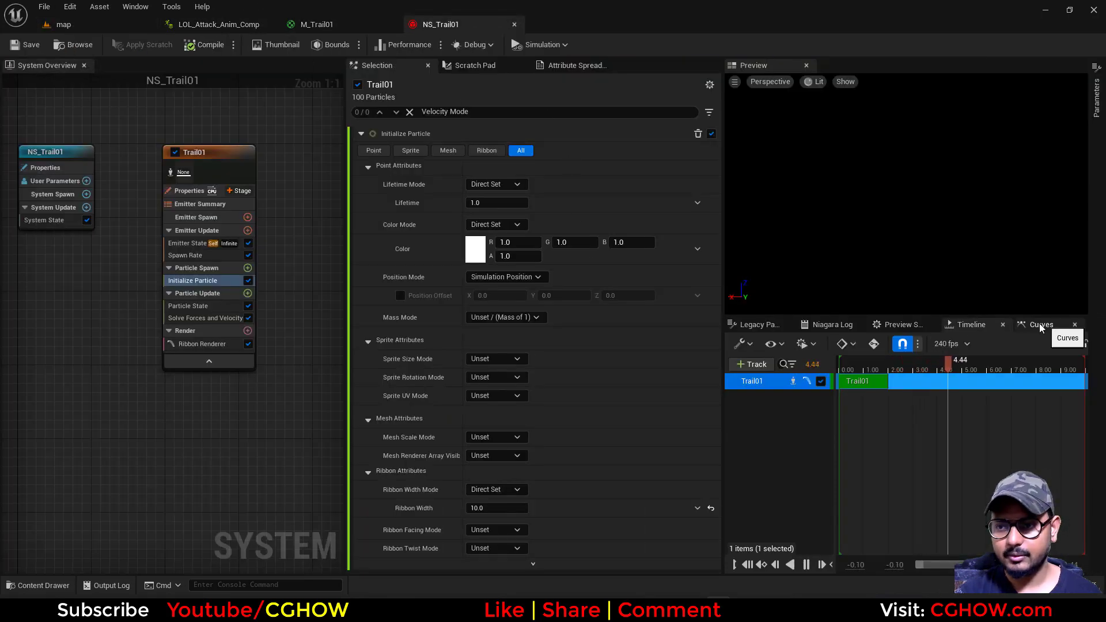
pyautogui.click(903, 324)
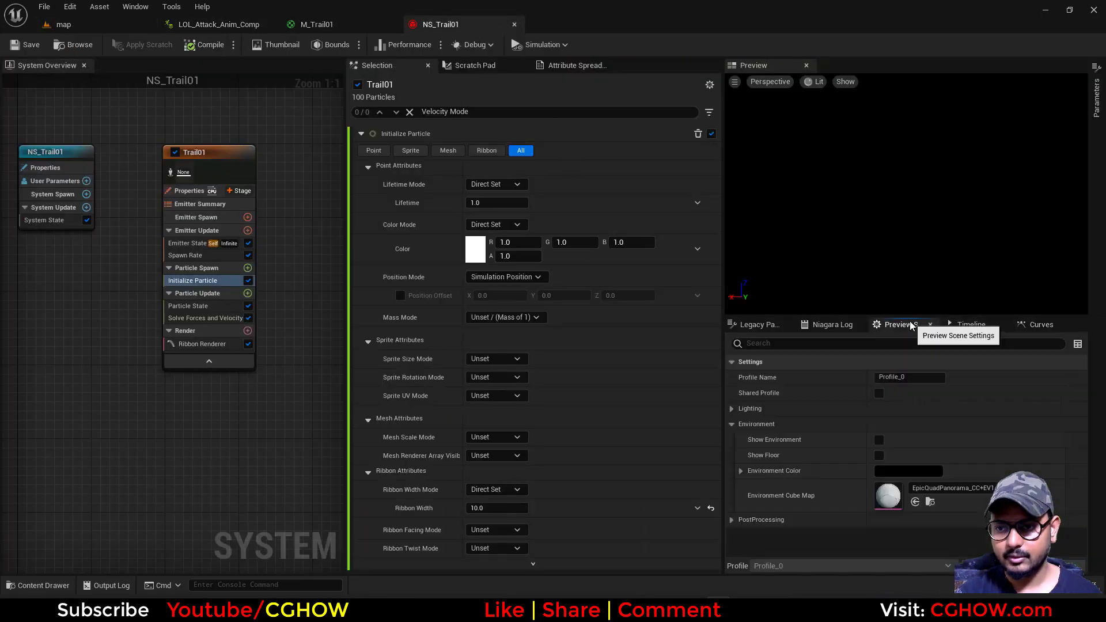
pyautogui.click(879, 455)
pyautogui.click(879, 440)
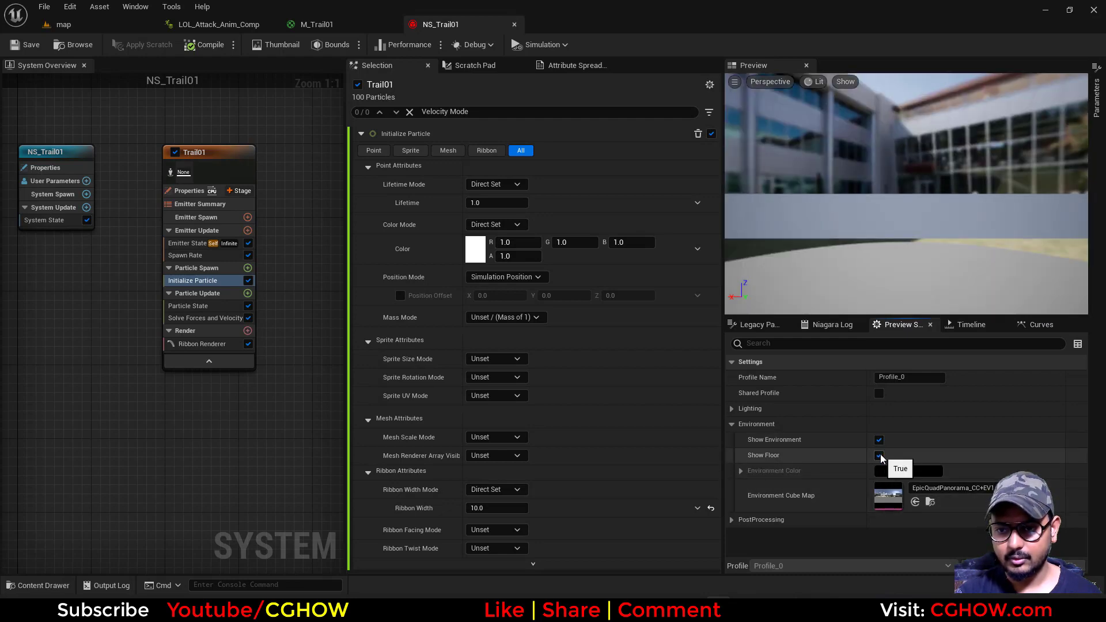
pyautogui.click(878, 455)
# Add a Timed Niagara Effect notify state to notify track 1 of the LOL_Attack_Anim_Comp composite
pyautogui.click(196, 32)
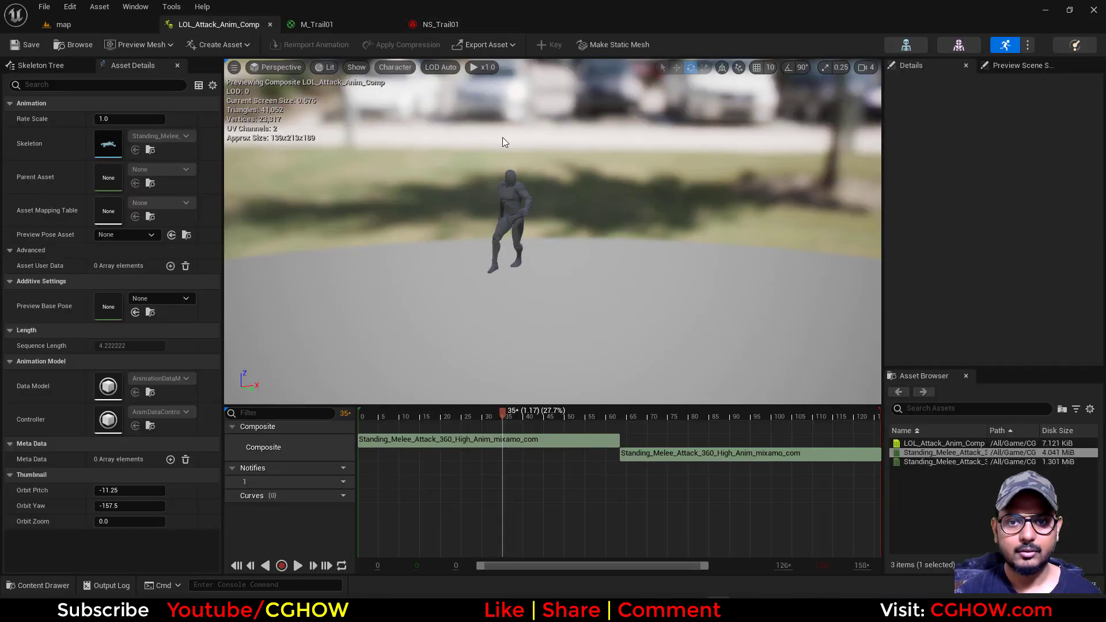
pyautogui.keyDown('alt'); pyautogui.moveTo(503, 137); pyautogui.dragTo(502, 196); pyautogui.keyUp('alt')
pyautogui.moveTo(505, 414); pyautogui.dragTo(466, 423)
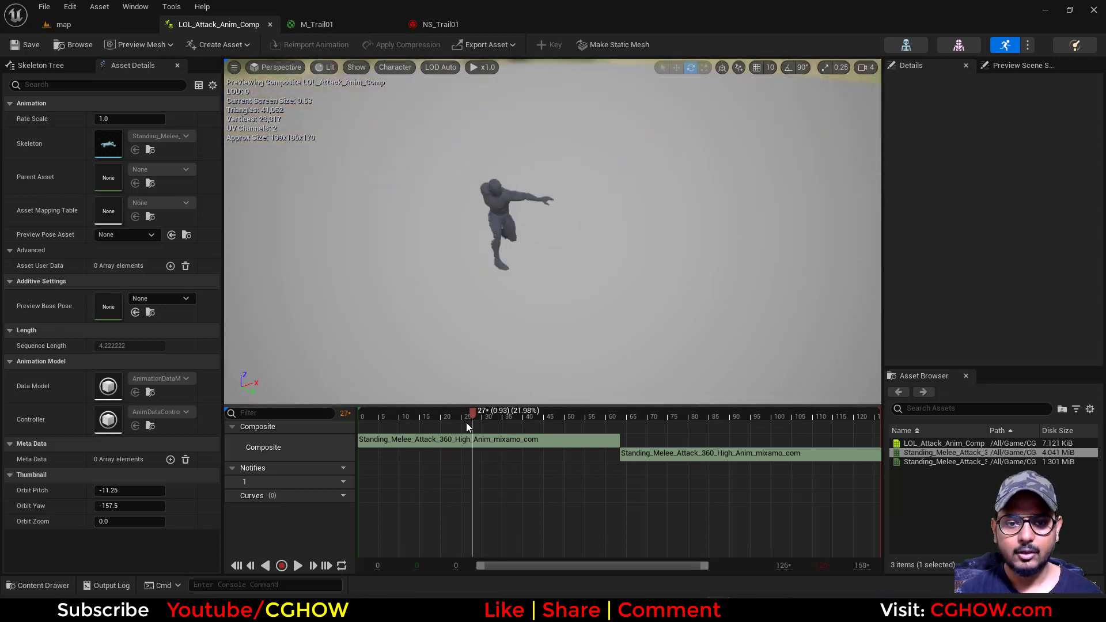
pyautogui.rightClick(397, 469)
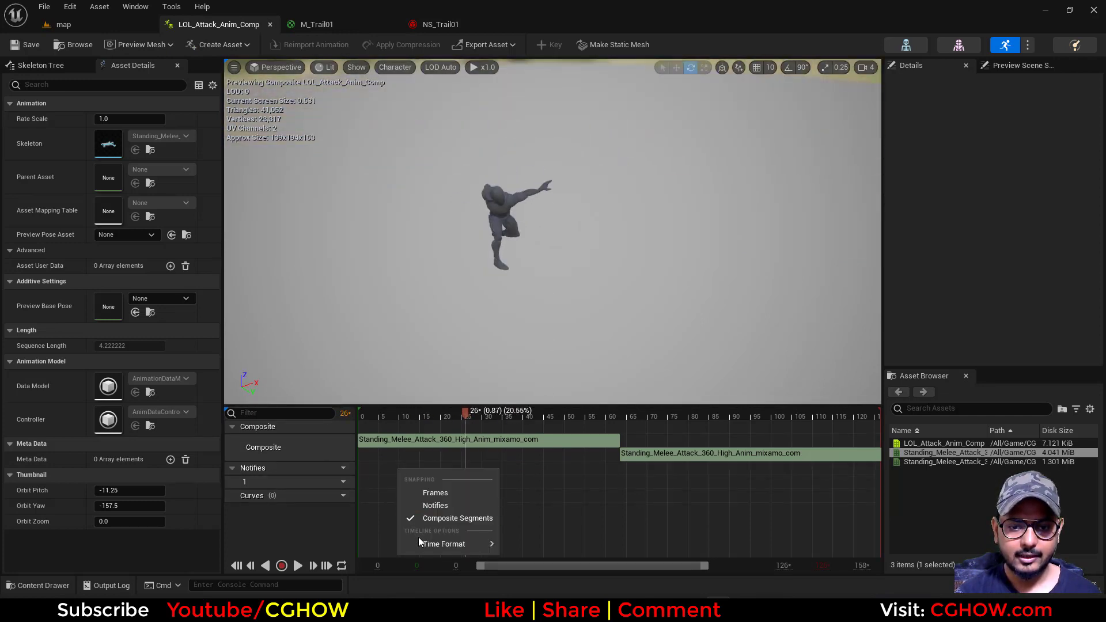
pyautogui.rightClick(394, 490)
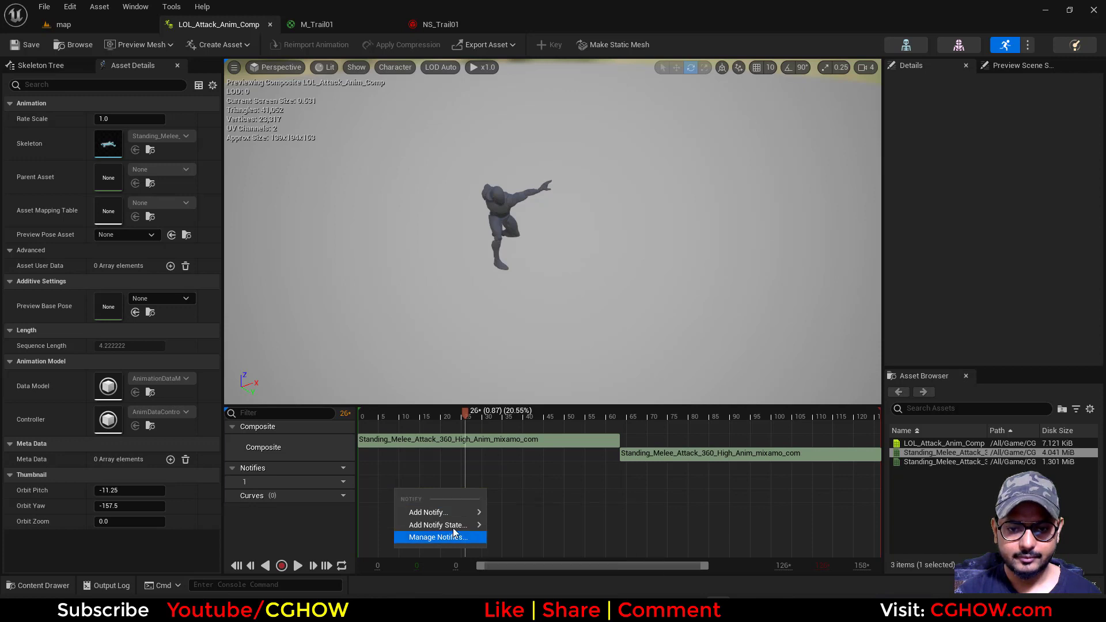
pyautogui.moveTo(464, 529)
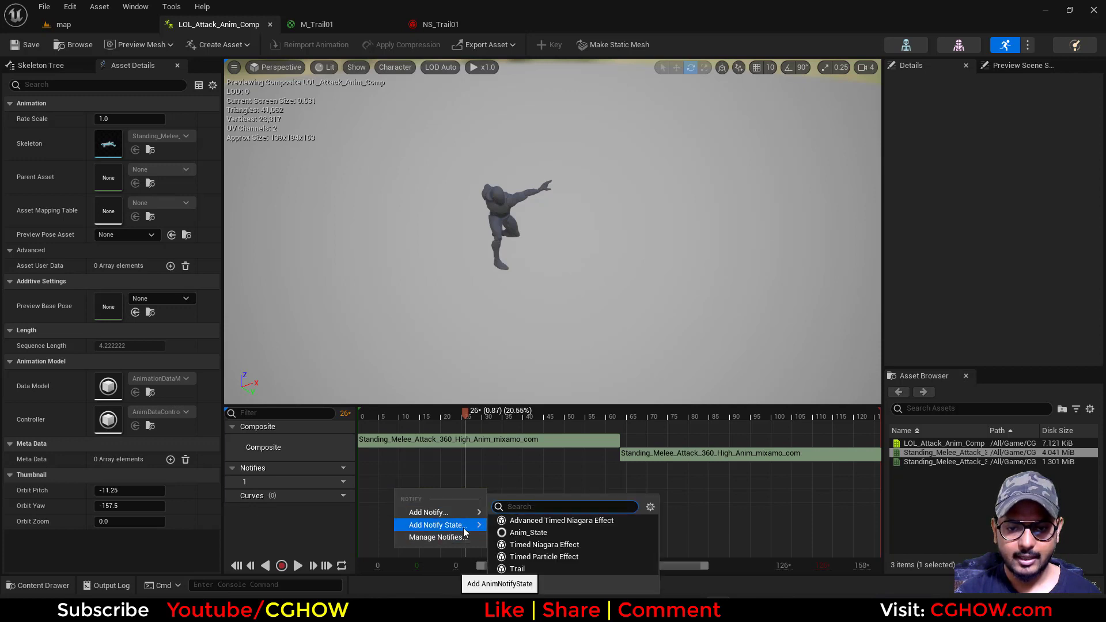
pyautogui.click(563, 544)
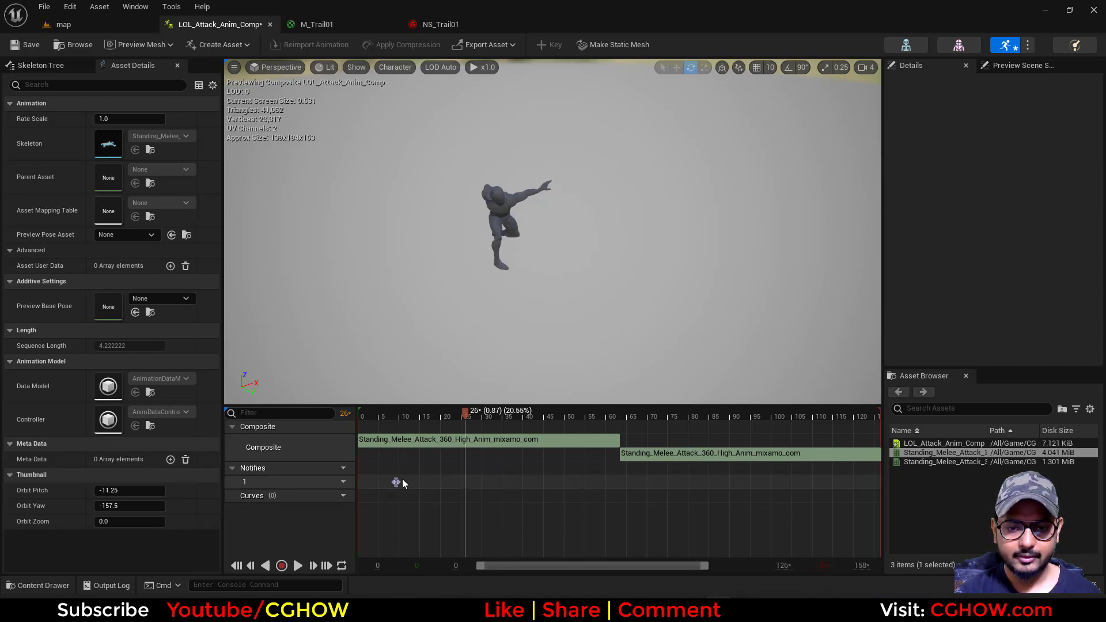
# Stretch the Timed Niagara Effect notify state from frame 0 to the end of the composite
pyautogui.moveTo(396, 482); pyautogui.dragTo(489, 494)
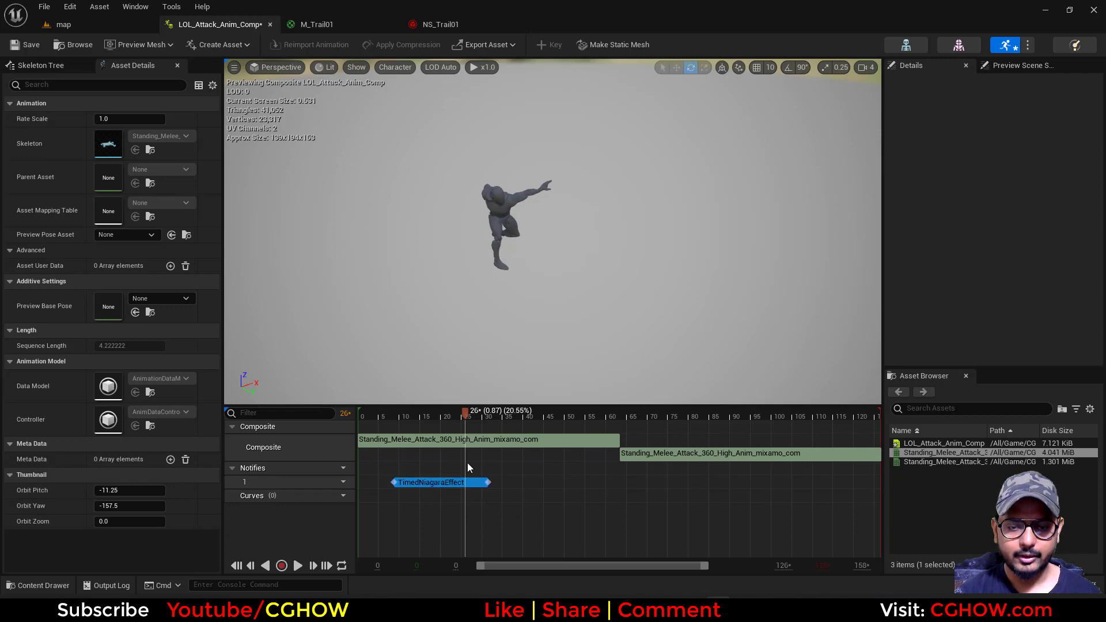
pyautogui.moveTo(405, 417); pyautogui.dragTo(916, 486)
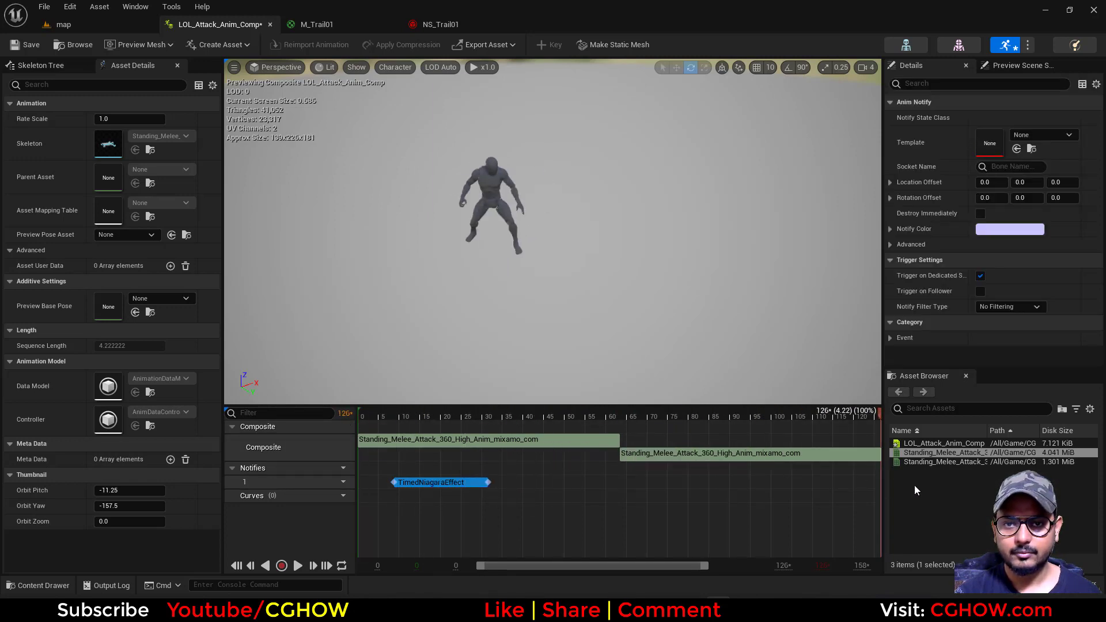
pyautogui.moveTo(394, 483); pyautogui.dragTo(363, 482)
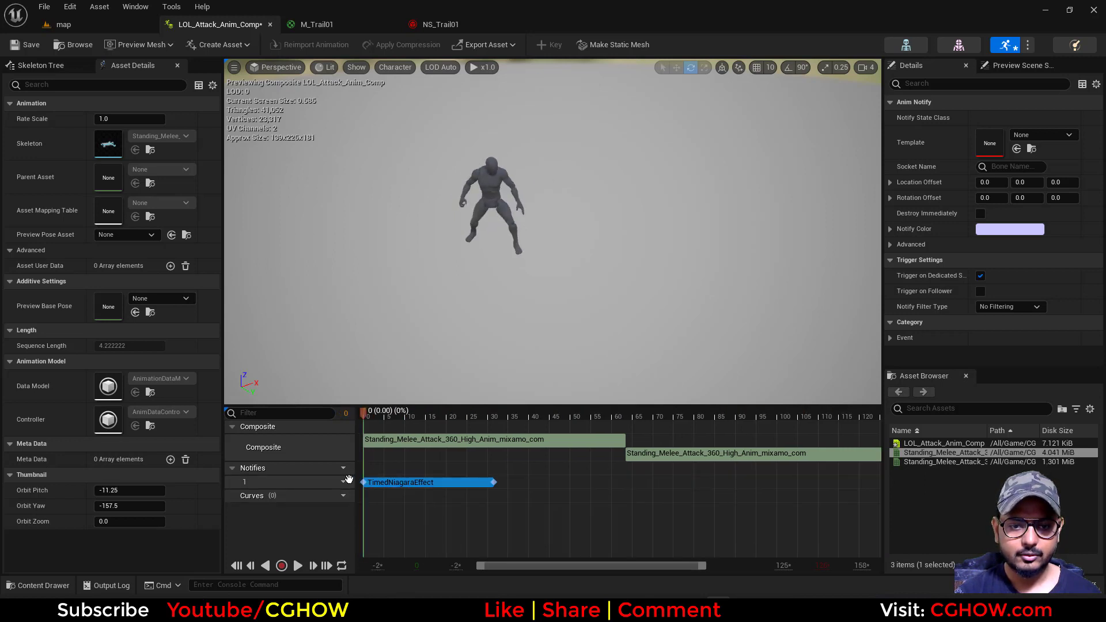
pyautogui.moveTo(495, 483); pyautogui.dragTo(873, 483)
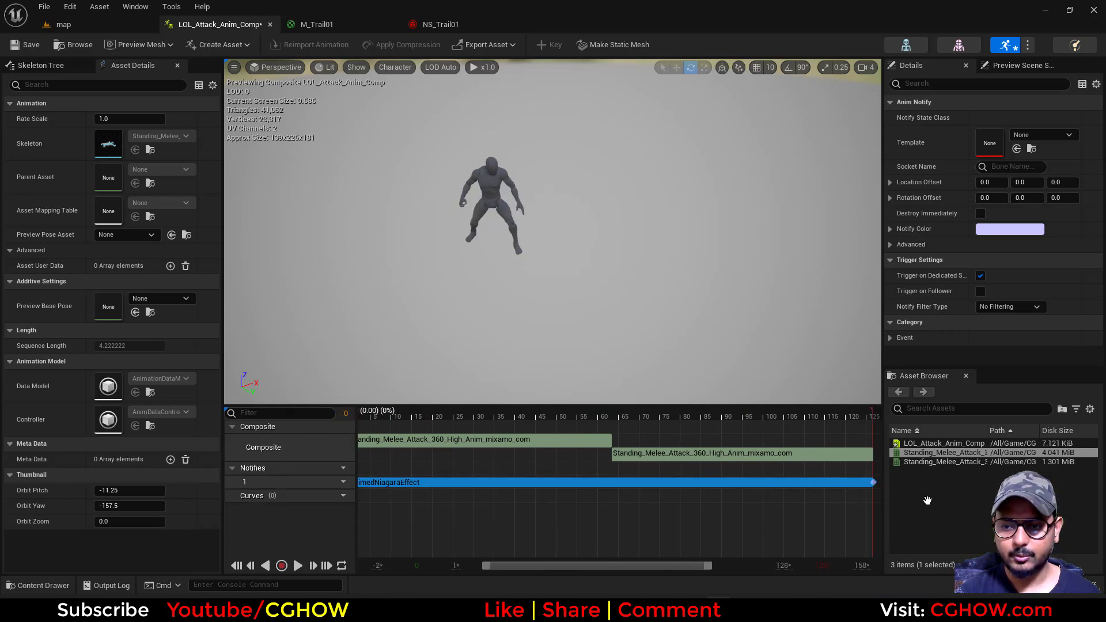
pyautogui.click(404, 418)
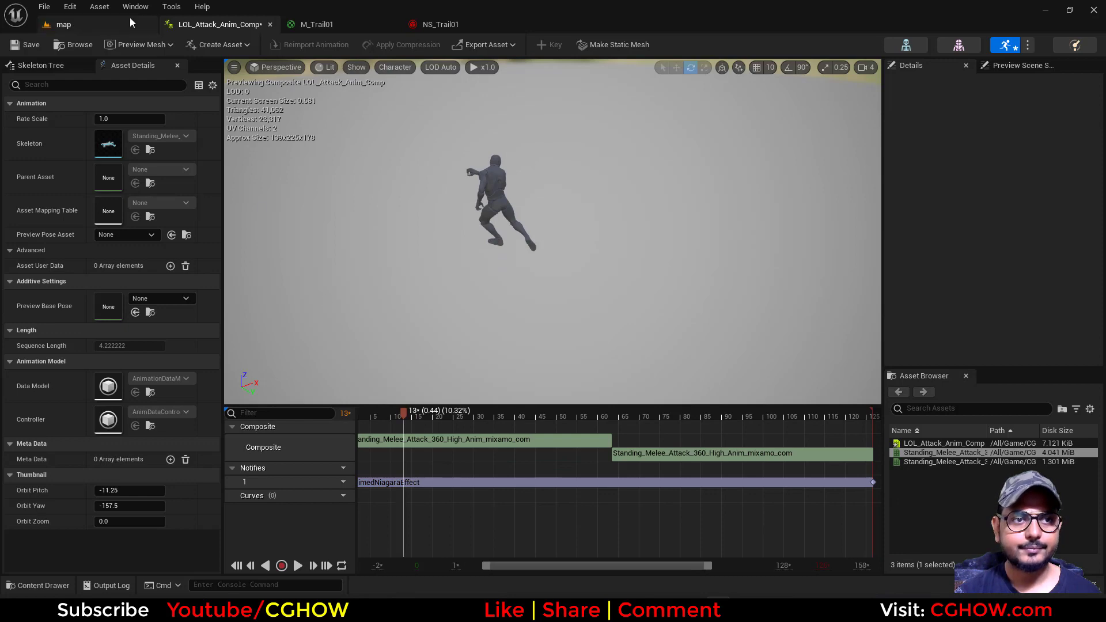
# Assign the NS_Trail01 asset as the template of the Timed Niagara Effect notify state
pyautogui.click(63, 24)
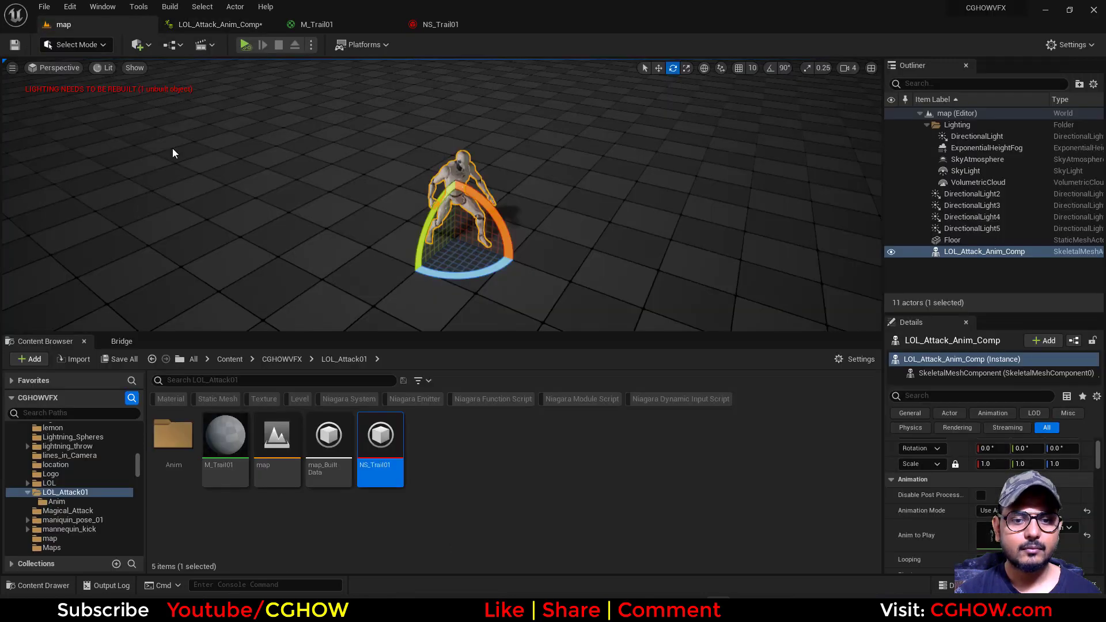
pyautogui.click(202, 22)
pyautogui.click(541, 484)
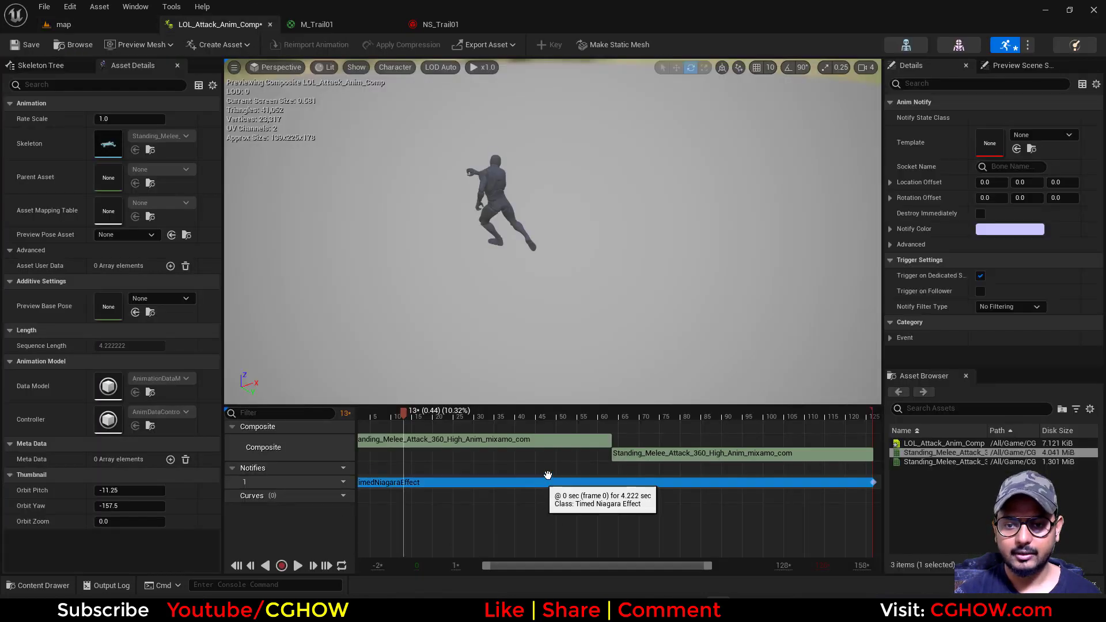
pyautogui.click(1018, 149)
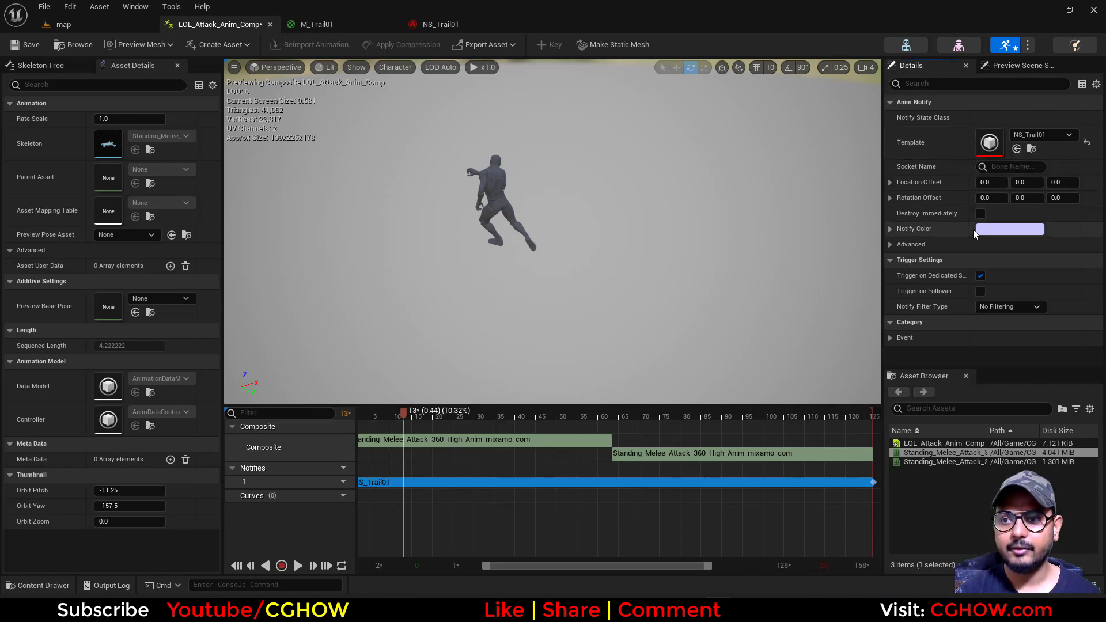
# Attach the trail notify to the RightHandThumb1 bone as its socket
pyautogui.click(1009, 169)
pyautogui.write('thum')
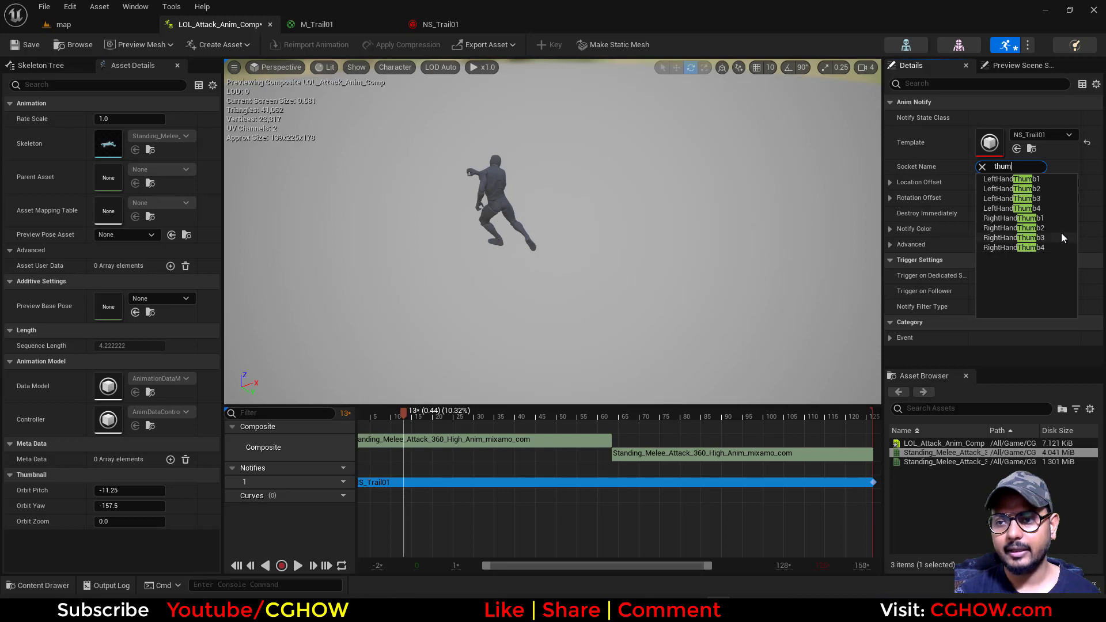
pyautogui.click(1014, 218)
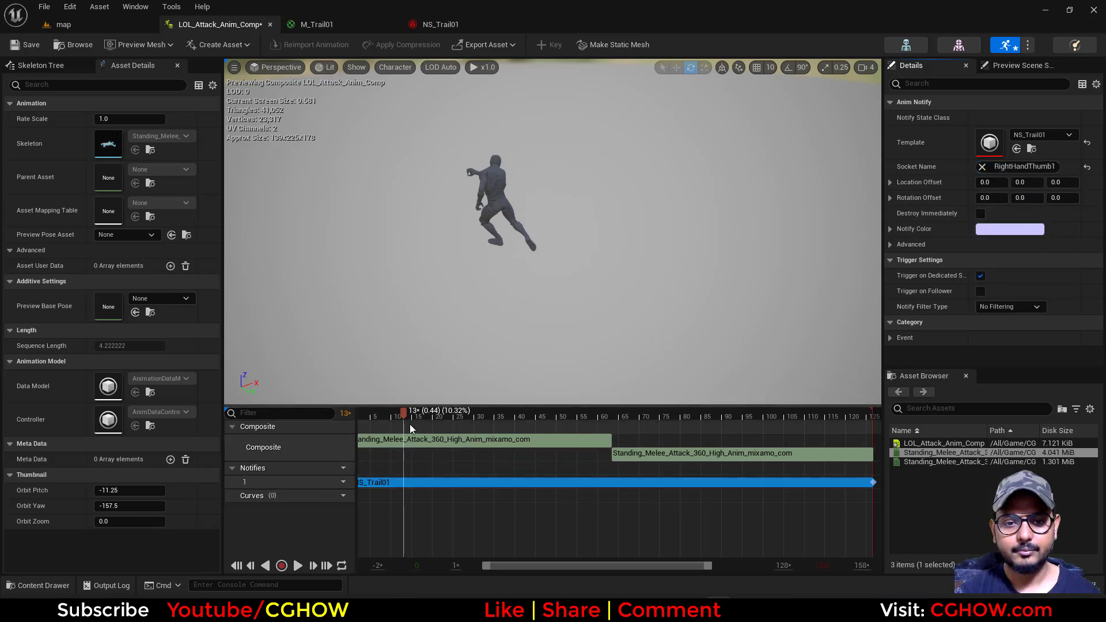
# Play the attack composite from the start to preview the trail on the hand, and pause it
pyautogui.click(363, 419)
pyautogui.moveTo(363, 422); pyautogui.dragTo(345, 427)
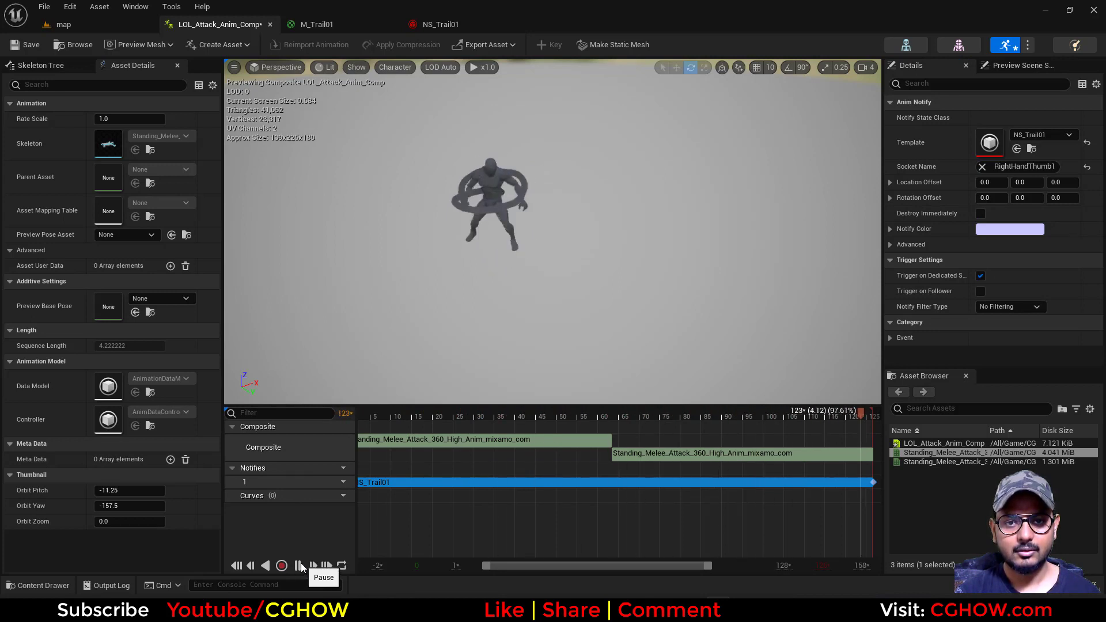
pyautogui.click(298, 566)
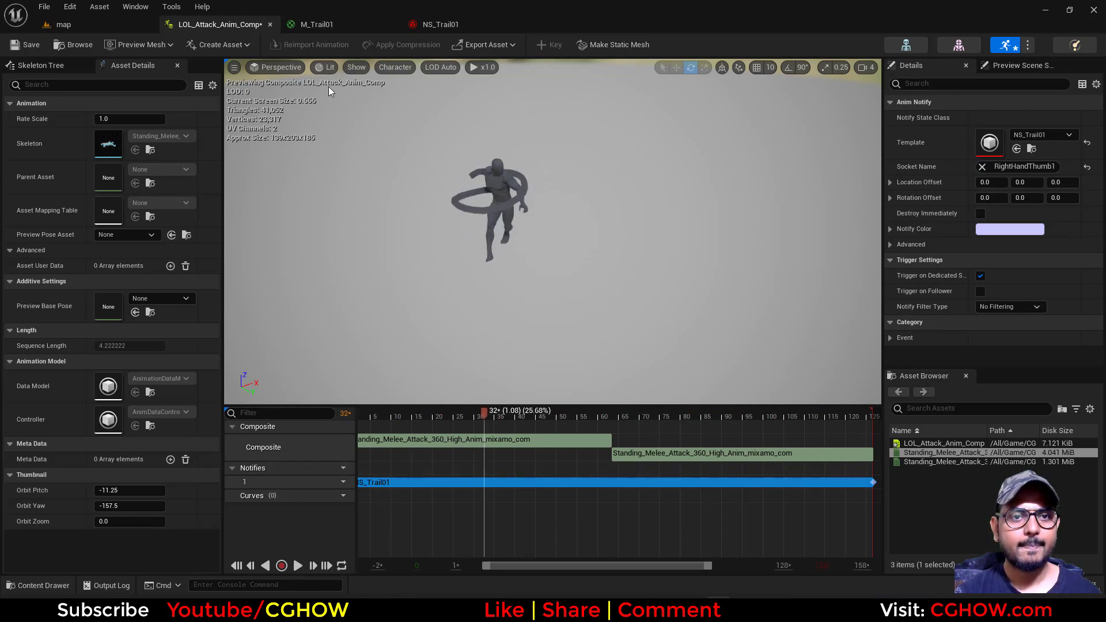
# Set the particle lifetime to 0.4 and the ribbon width to 20 in NS_Trail01's Initialize Particle module
pyautogui.click(441, 24)
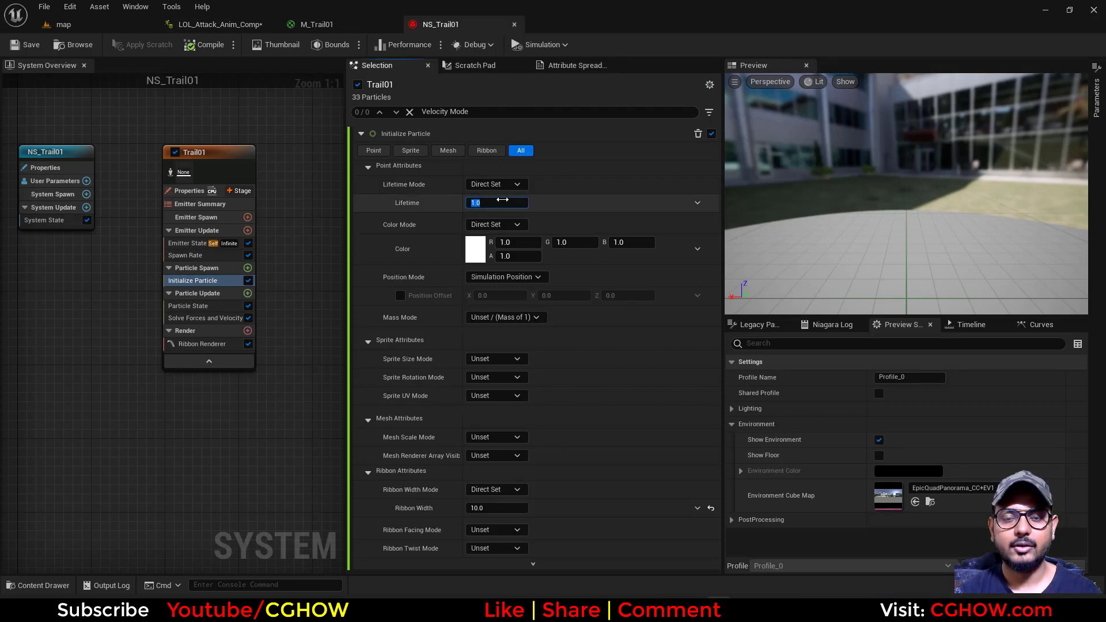
pyautogui.write('0.4')
pyautogui.press('Return')
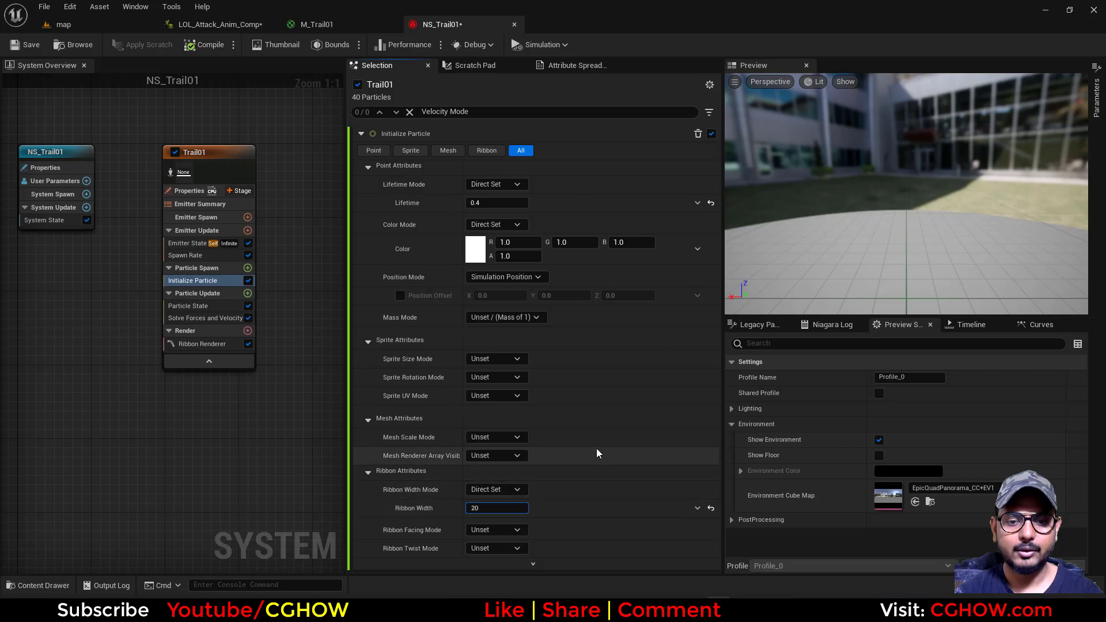
# Change the Ribbon Renderer's shape to Tube
pyautogui.click(224, 344)
pyautogui.click(214, 343)
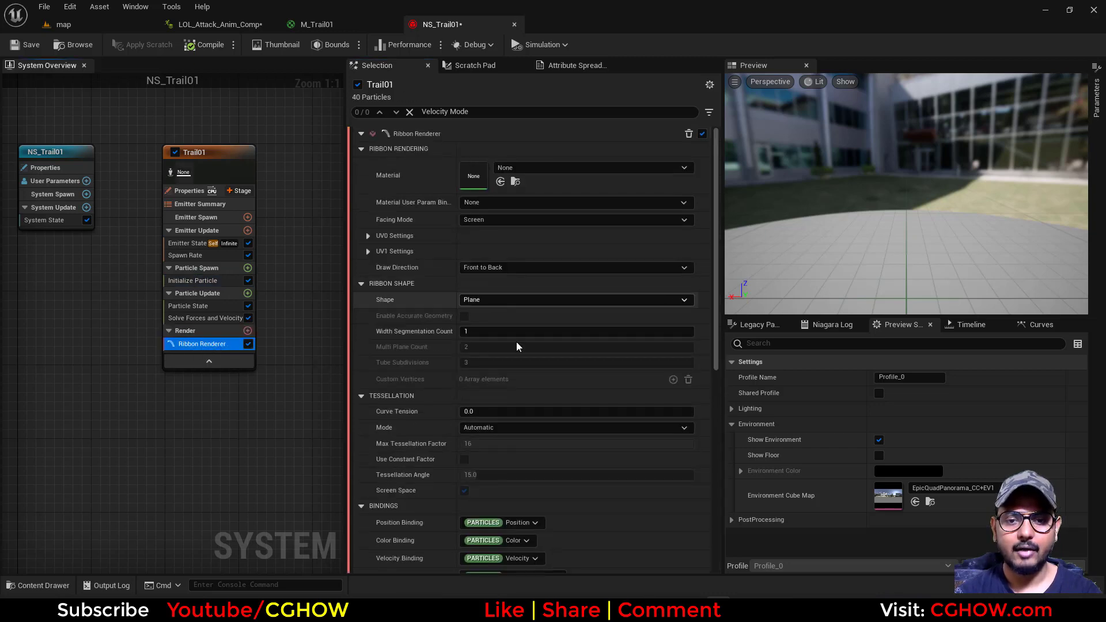
pyautogui.scroll(-2, 516, 341)
pyautogui.click(484, 226)
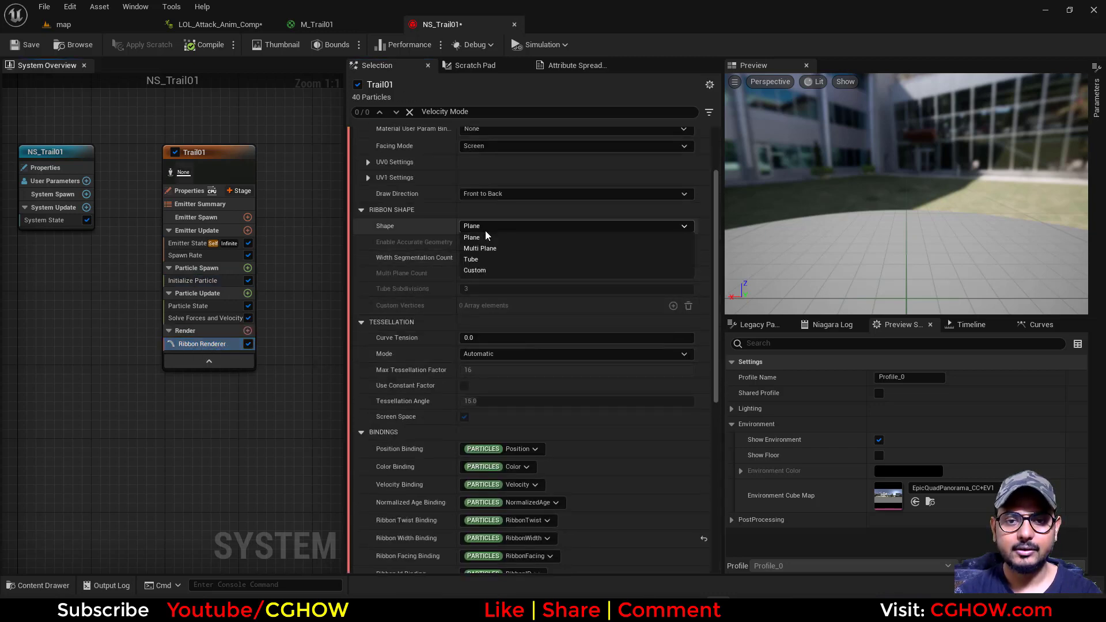
pyautogui.click(492, 260)
# Play the LOL_Attack_Anim_Comp animation to check the tube-shaped trail, and pause it
pyautogui.click(64, 24)
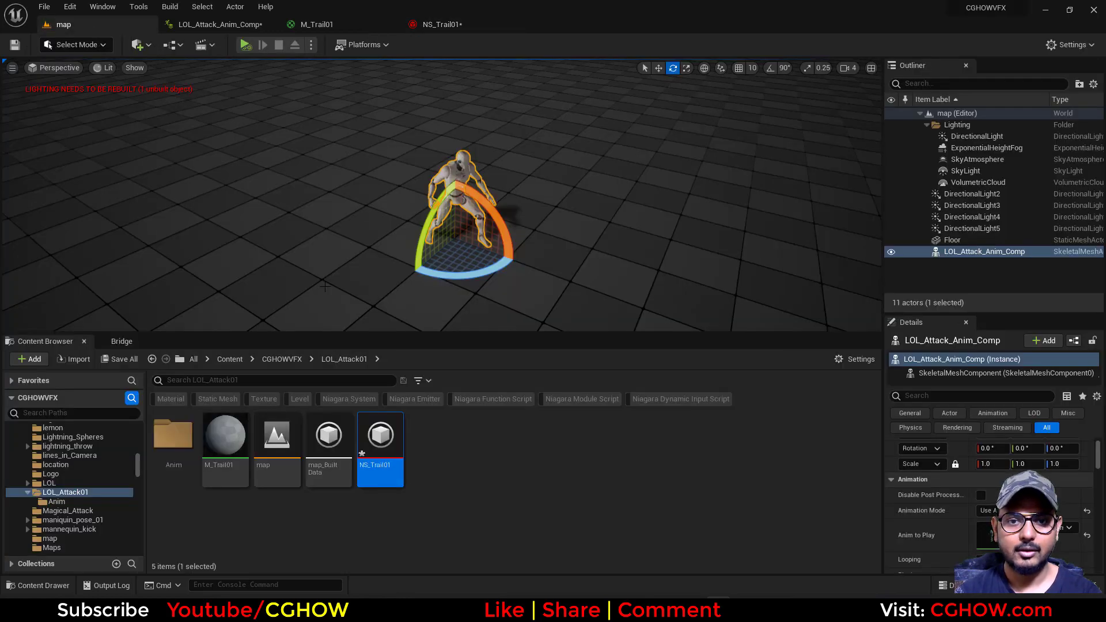
pyautogui.click(215, 26)
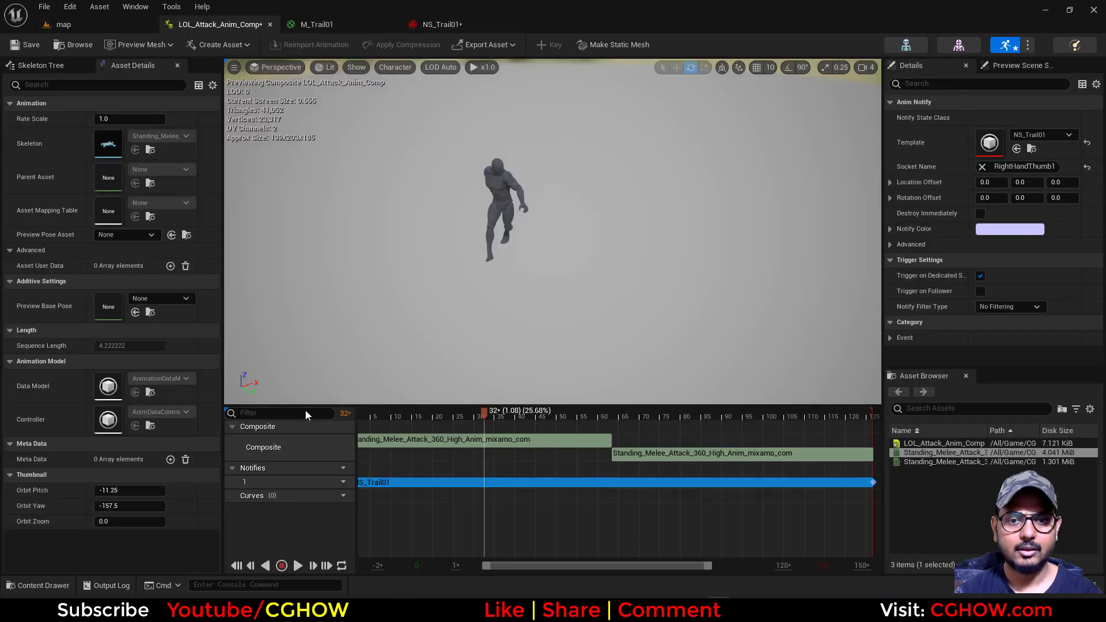
pyautogui.click(298, 567)
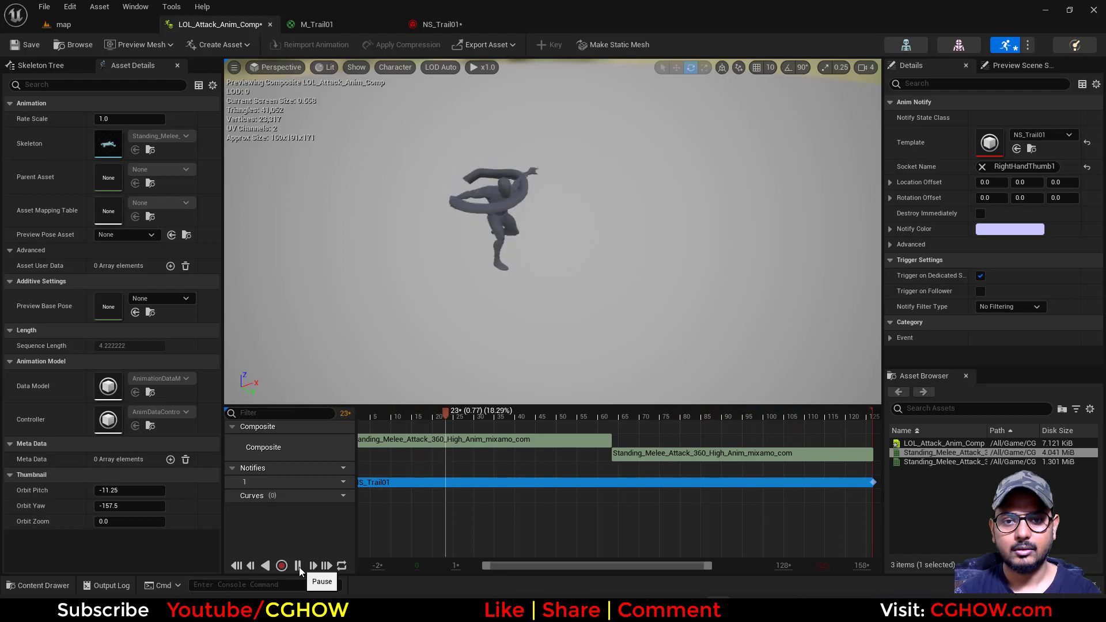
pyautogui.click(299, 566)
# Increase the ribbon width in NS_Trail01's Initialize Particle module
pyautogui.click(318, 24)
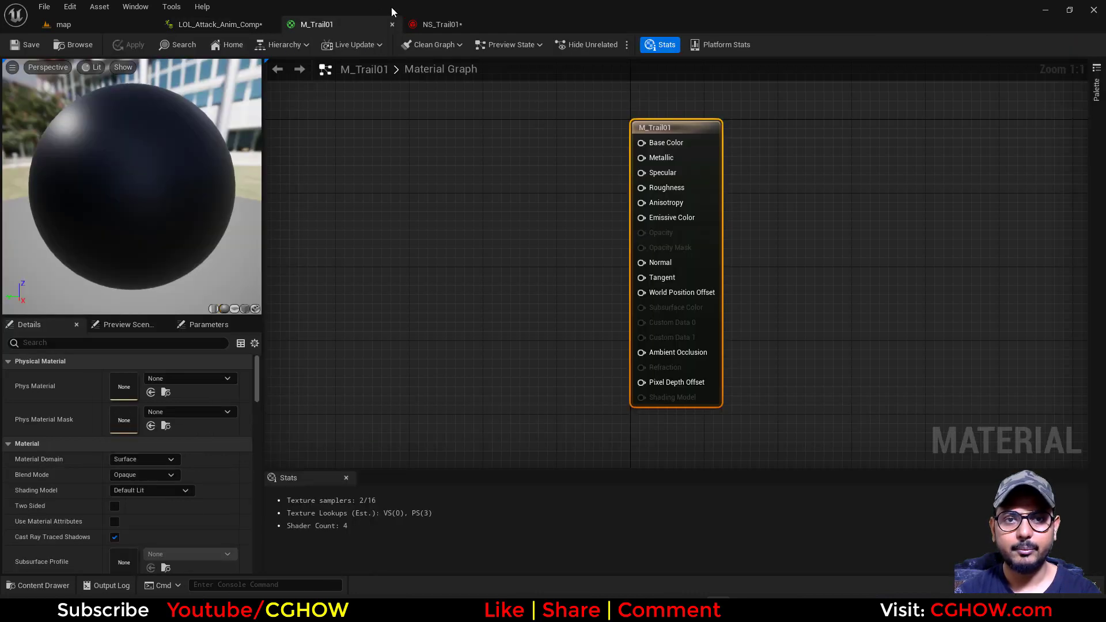
pyautogui.click(442, 24)
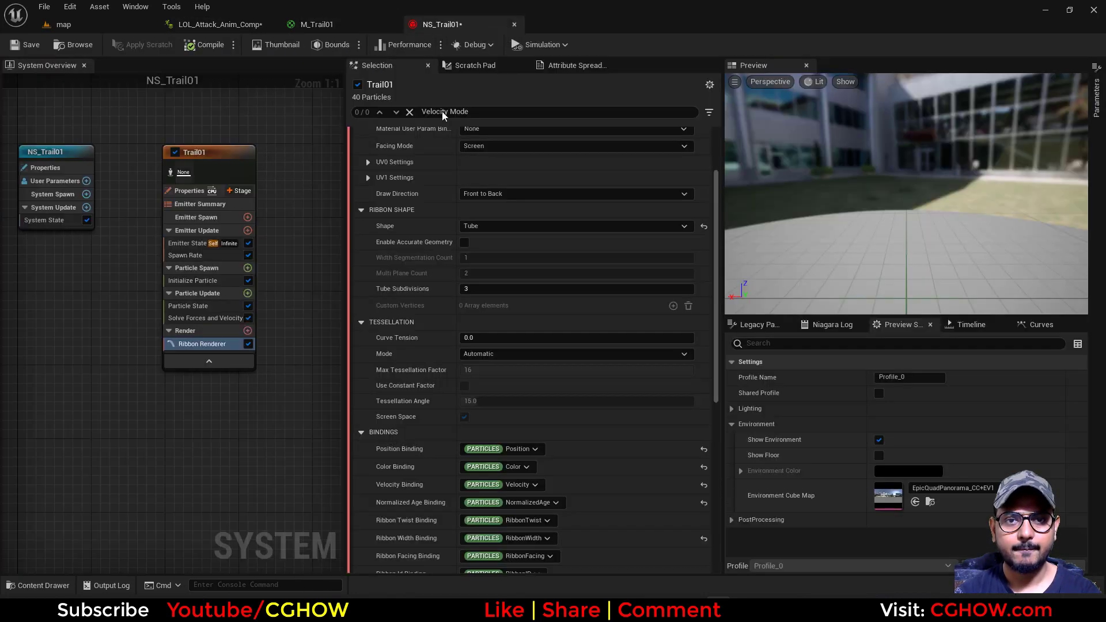
pyautogui.click(195, 279)
pyautogui.click(469, 490)
pyautogui.write('30.0')
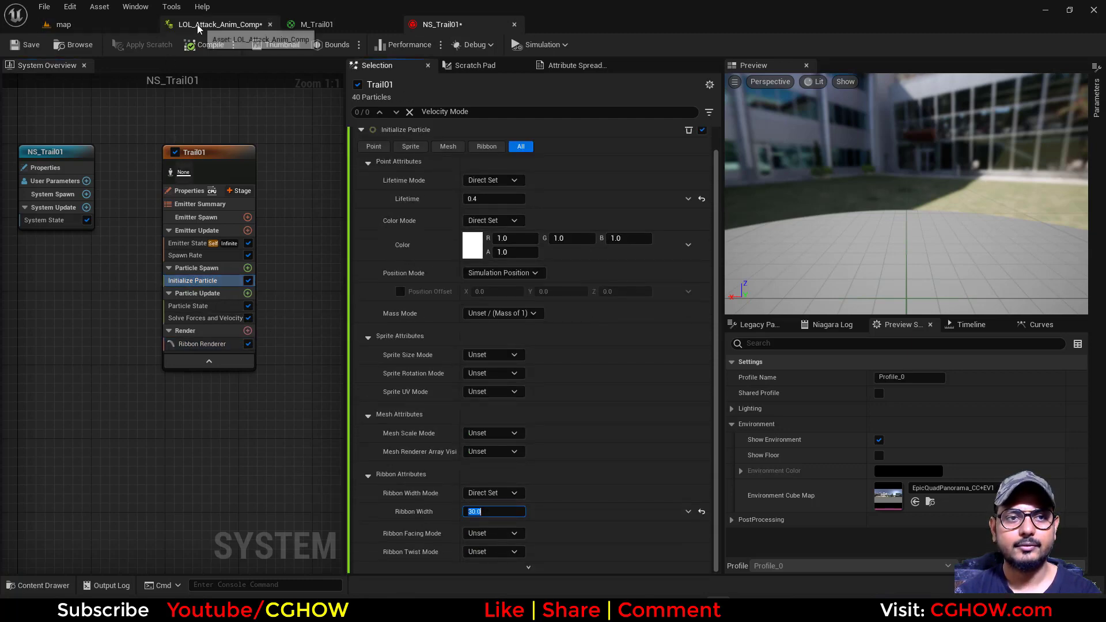
# Play the attack composite and compare its wider trail with an earlier attack frame of the Base Sett reference in GIF Scrubber
pyautogui.click(199, 25)
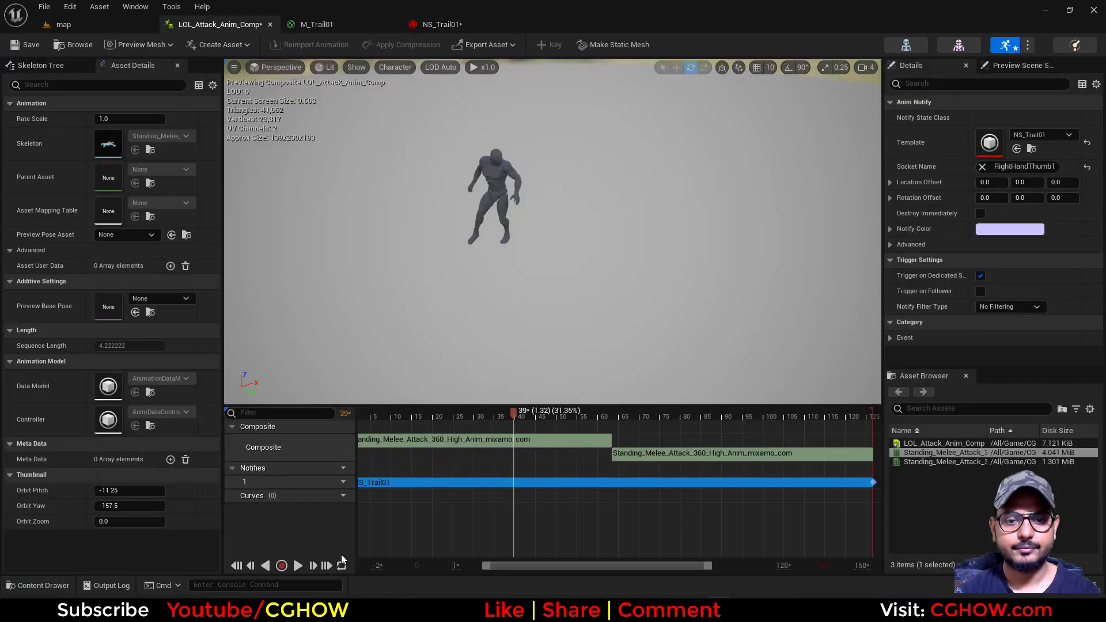
pyautogui.click(297, 565)
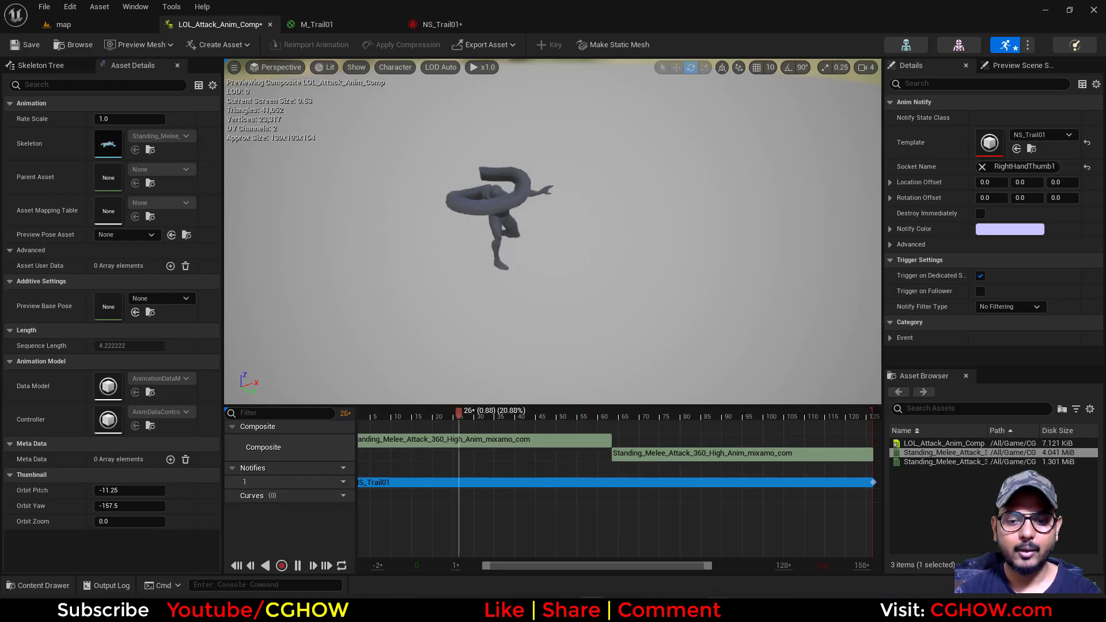
pyautogui.hotkey('alt', 'Tab')
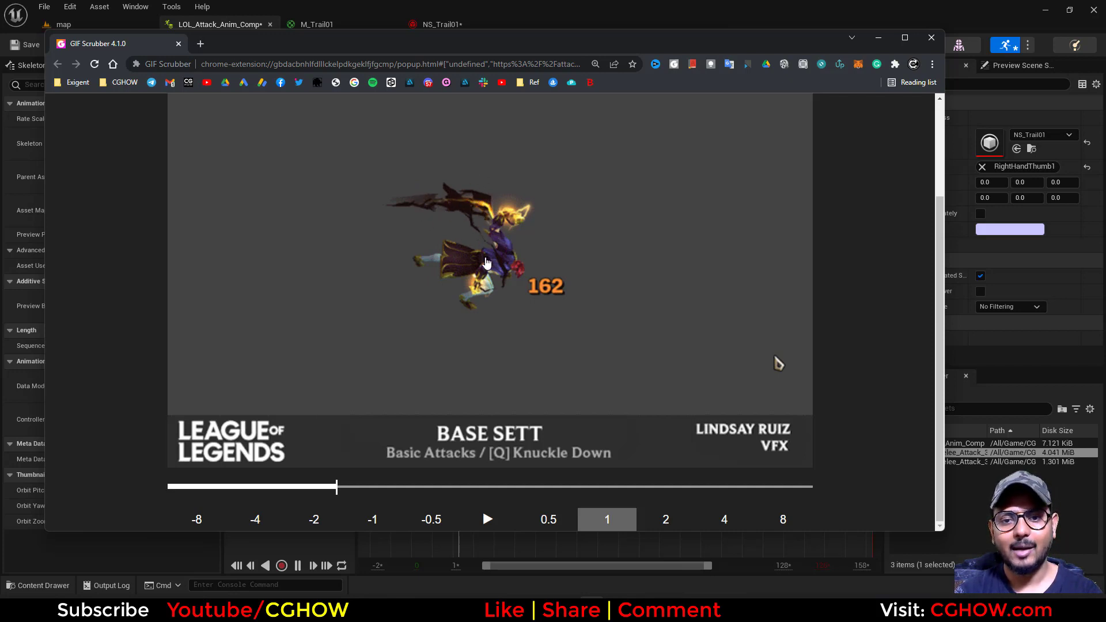
pyautogui.moveTo(338, 487); pyautogui.dragTo(276, 488)
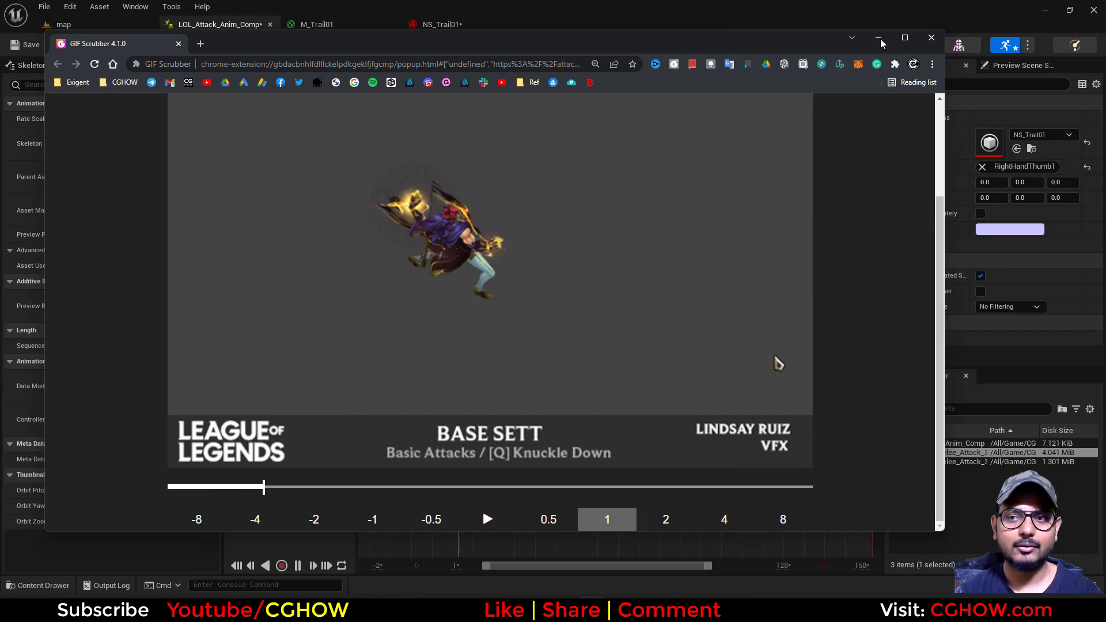
# Switch from the GIF reference to the M_Trail01 material and set its preview mesh to a cylinder
pyautogui.click(879, 40)
pyautogui.click(348, 26)
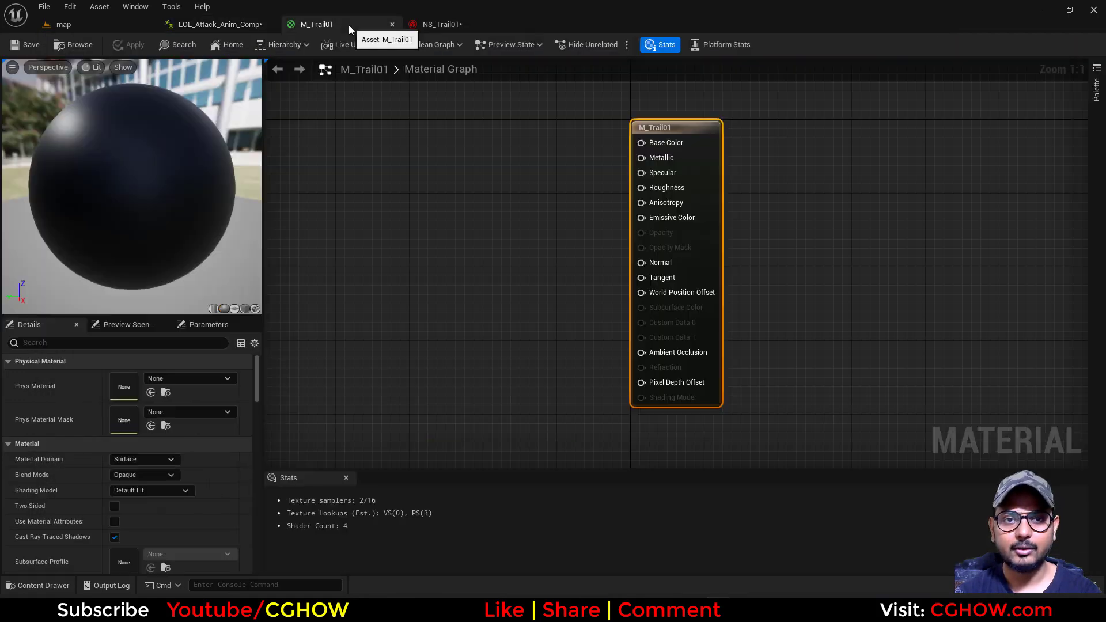
pyautogui.click(459, 25)
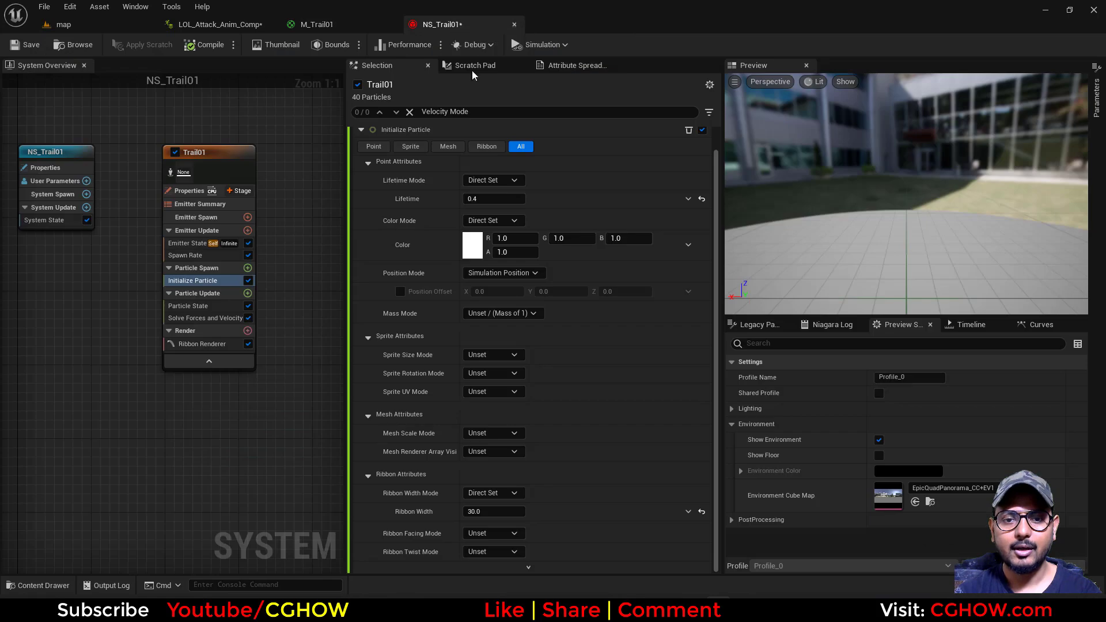
pyautogui.click(330, 27)
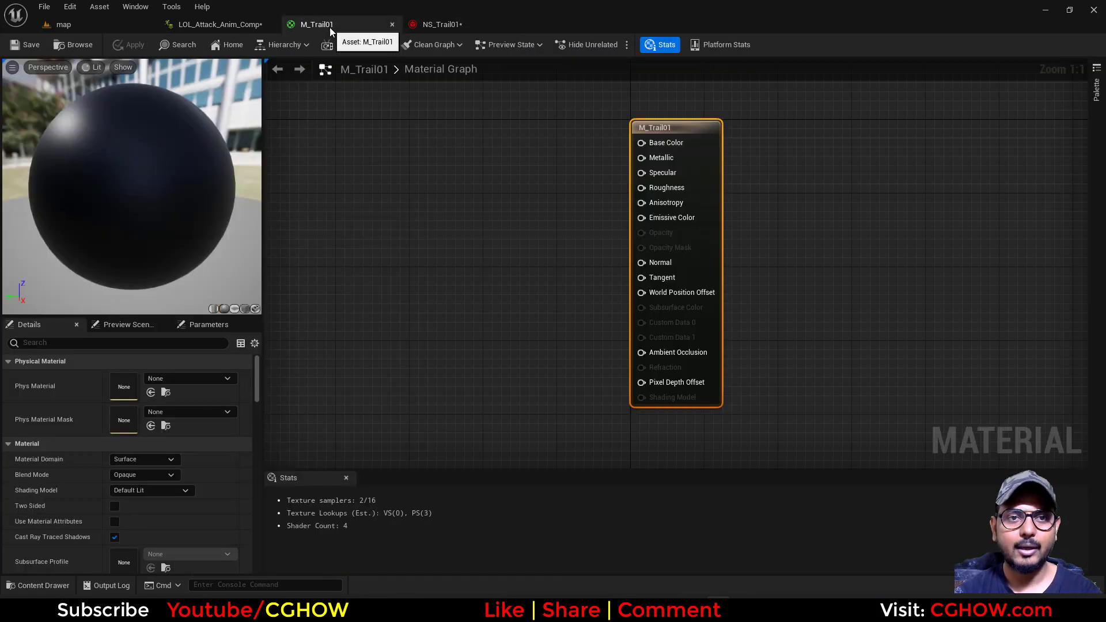
pyautogui.click(214, 309)
pyautogui.moveTo(169, 226); pyautogui.dragTo(157, 225)
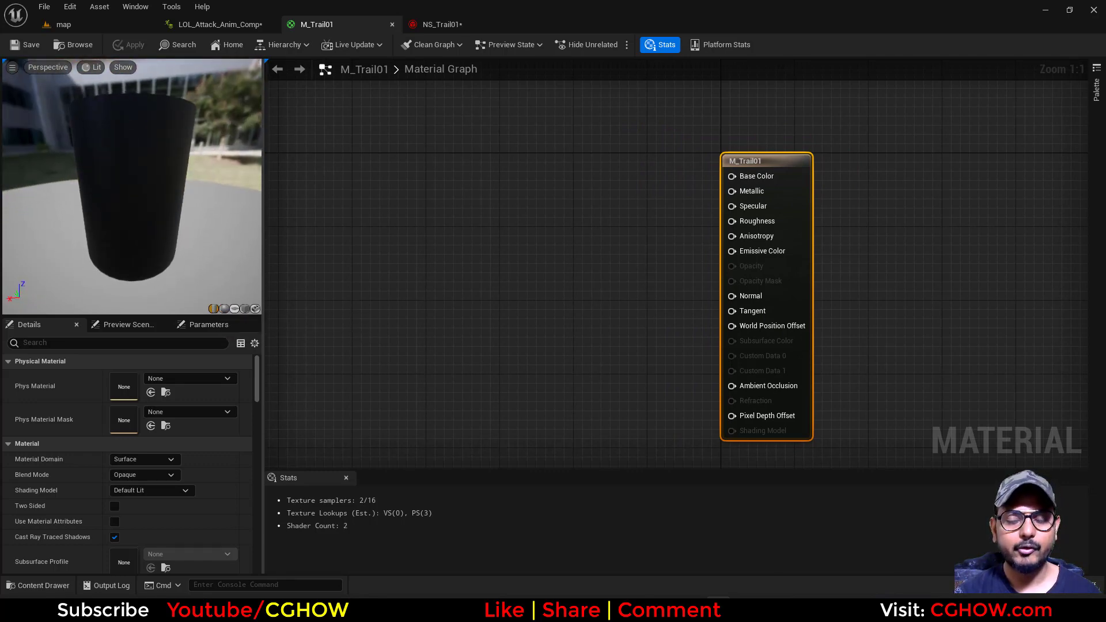
# Add a Texture Sample node to the M_Trail01 graph, assign the T_Noise_Aura_Blur_01 texture, and place it left of the output node
pyautogui.moveTo(556, 319); pyautogui.dragTo(623, 285, button='right')
pyautogui.press('t')
pyautogui.click(421, 196)
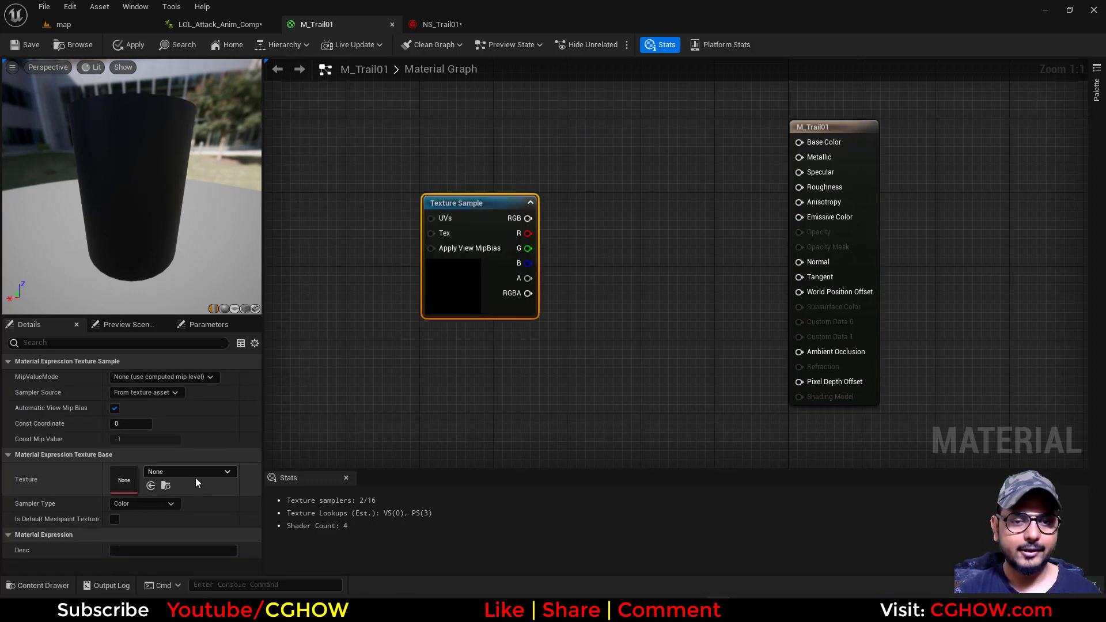
pyautogui.click(187, 472)
pyautogui.write('aura')
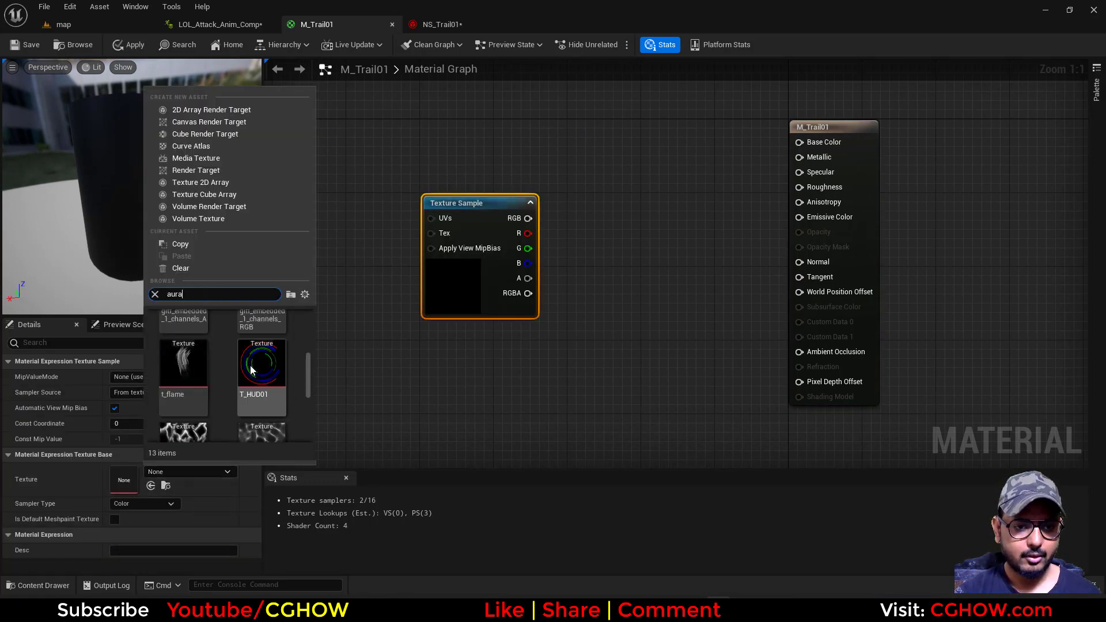
pyautogui.scroll(-3, 253, 380)
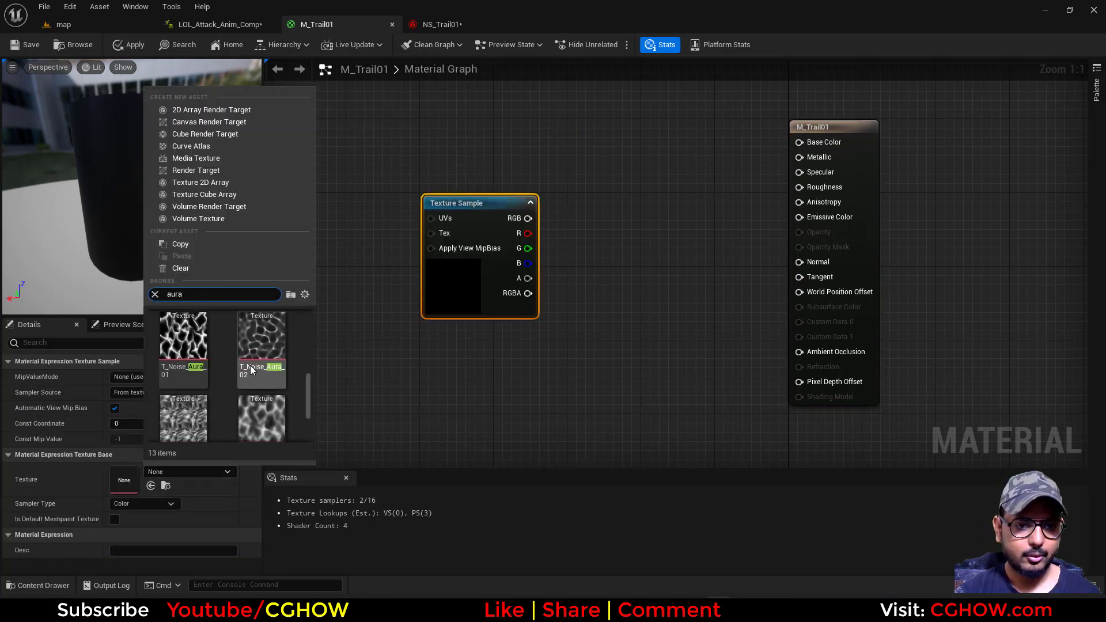
pyautogui.click(261, 386)
pyautogui.moveTo(472, 284); pyautogui.dragTo(445, 329)
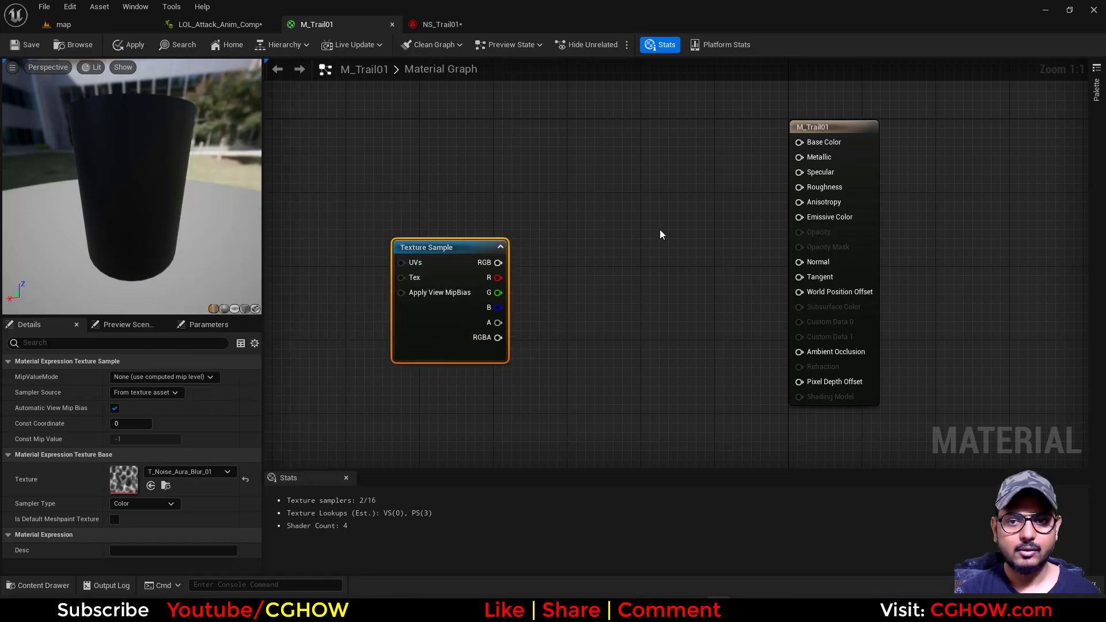
pyautogui.moveTo(563, 182); pyautogui.dragTo(523, 231, button='right')
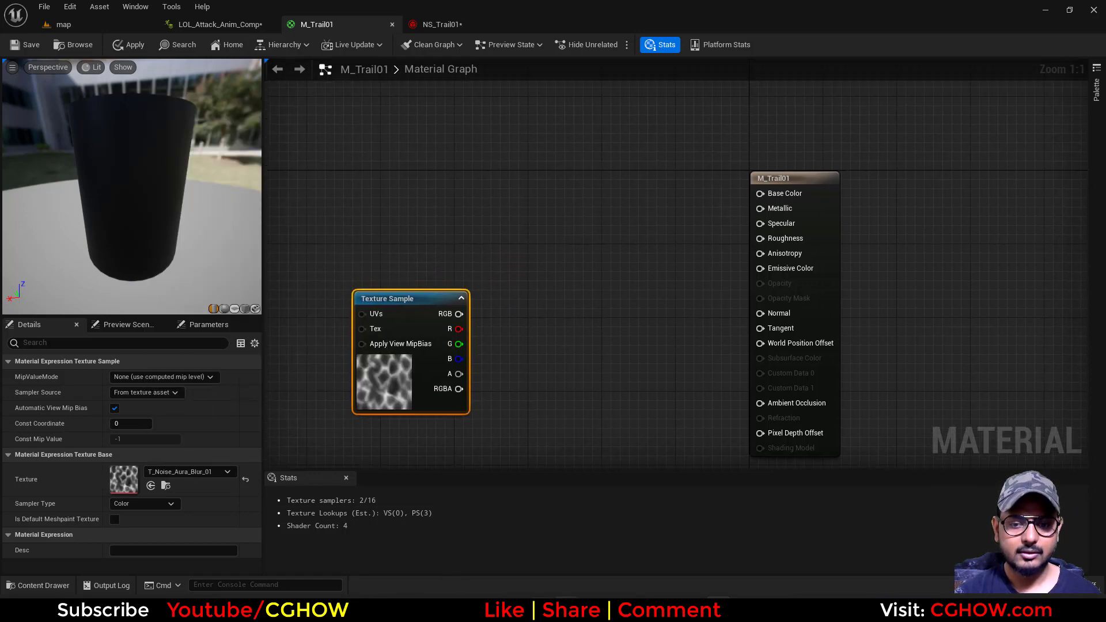
# Scrub the Base Sett reference in GIF Scrubber forward to the punch impact to study the trail, and return to the material
pyautogui.hotkey('alt', 'Tab')
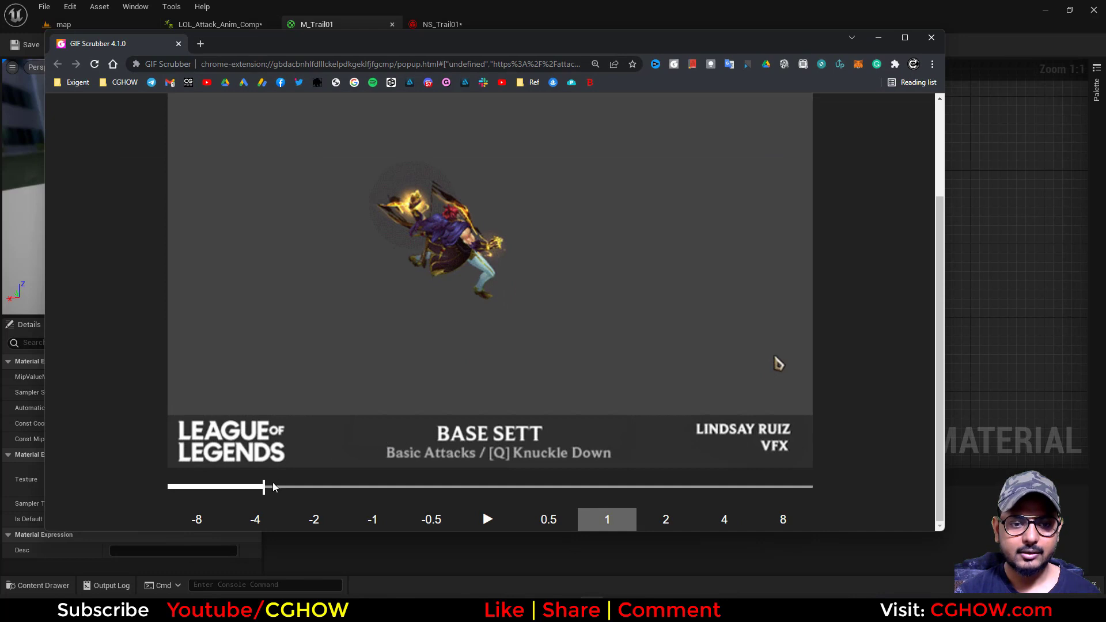
pyautogui.moveTo(275, 485); pyautogui.dragTo(355, 488)
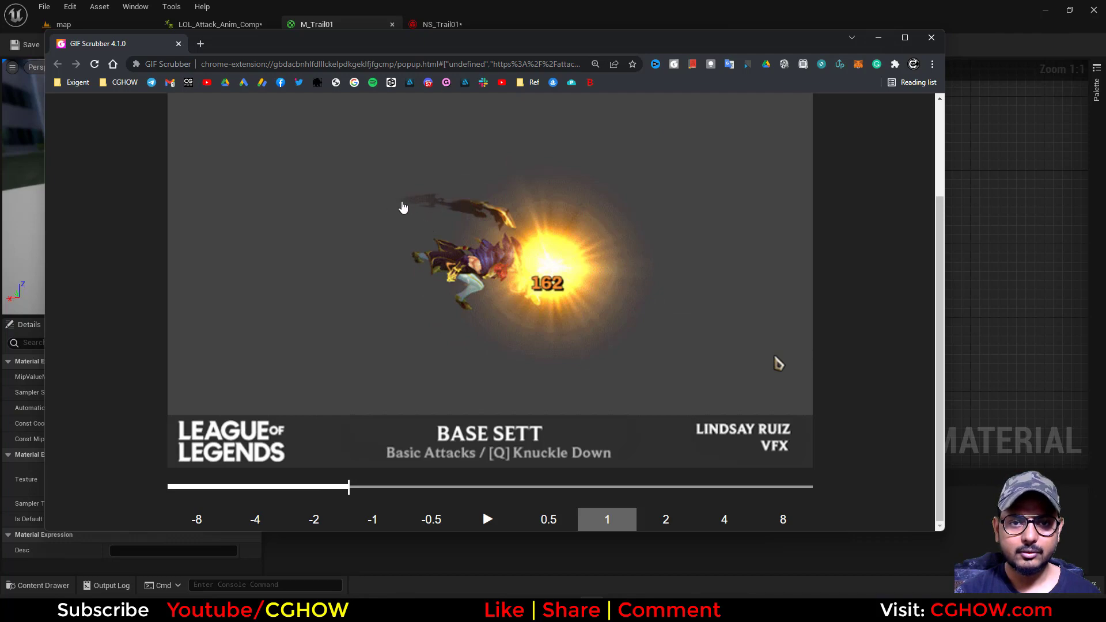
pyautogui.click(878, 37)
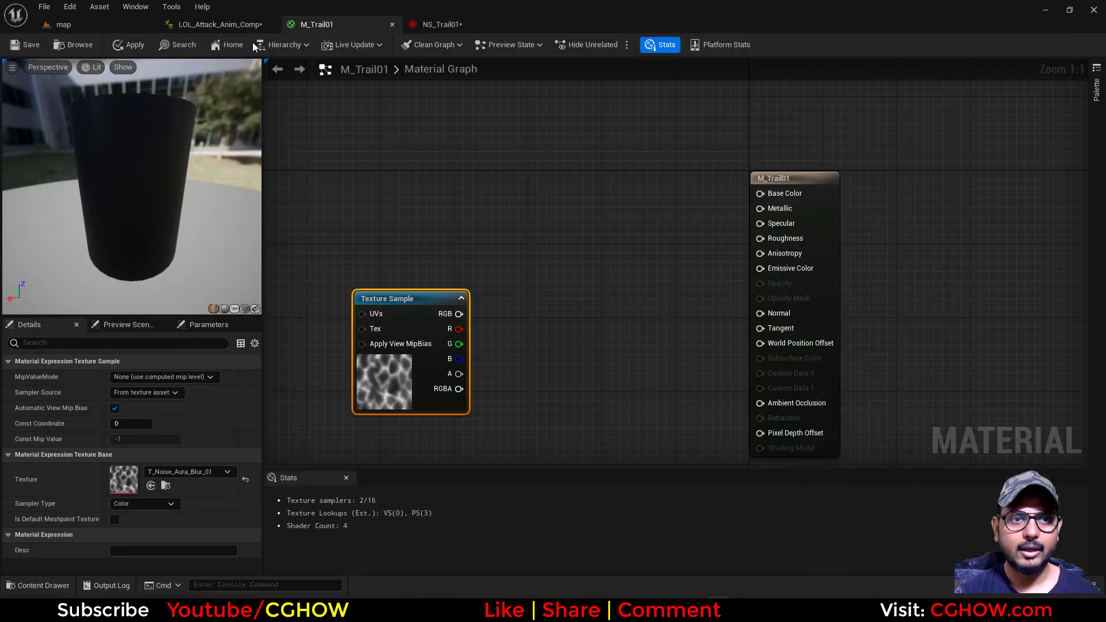
# Add a Scale Ribbon Width module to NS_Trail01's Particle Update, driven by Float from Curve with the smooth ramp-down template
pyautogui.click(220, 24)
pyautogui.click(439, 25)
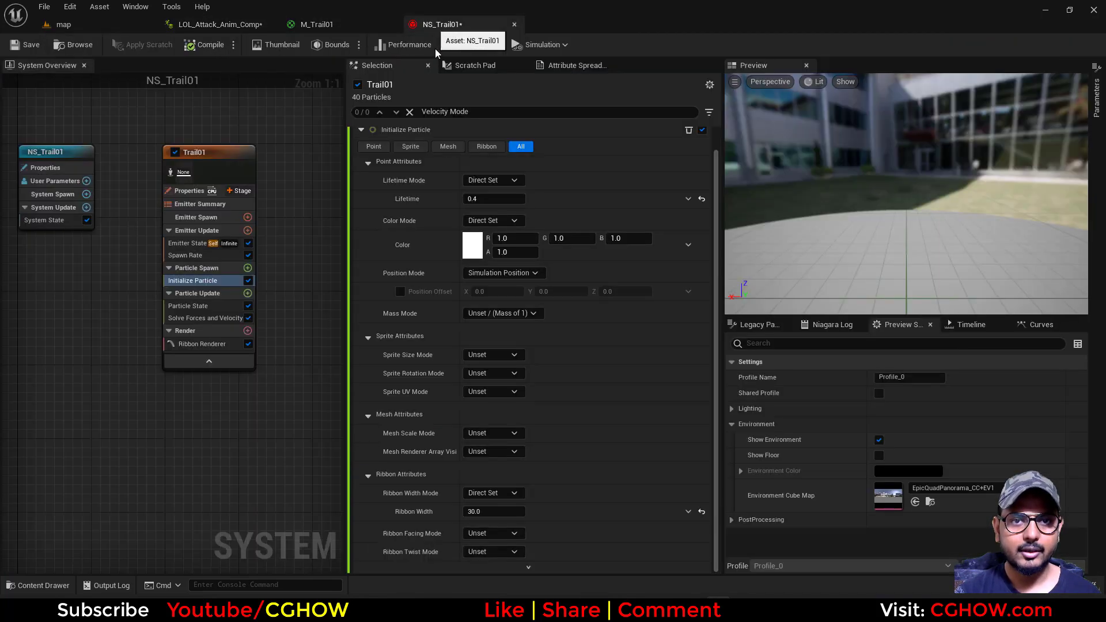
pyautogui.click(248, 294)
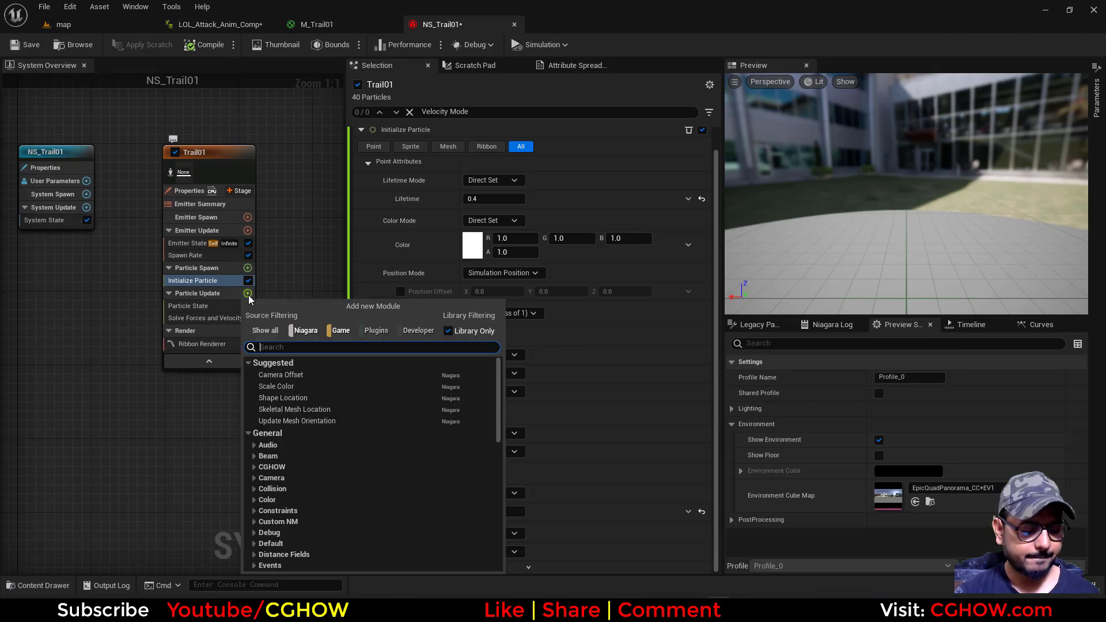
pyautogui.write('ribb')
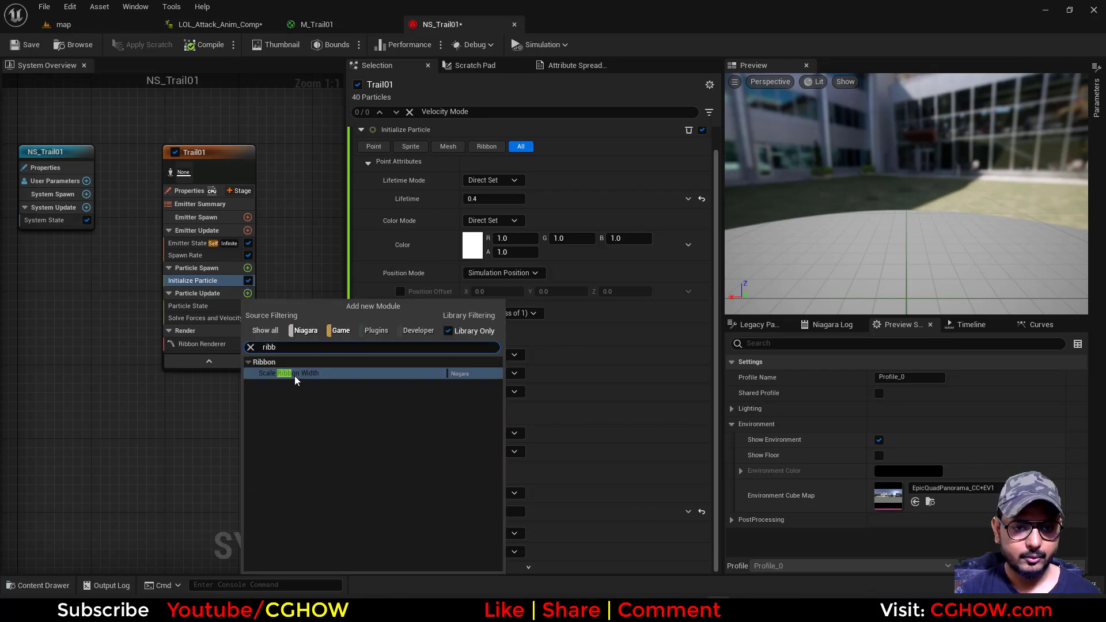
pyautogui.click(294, 374)
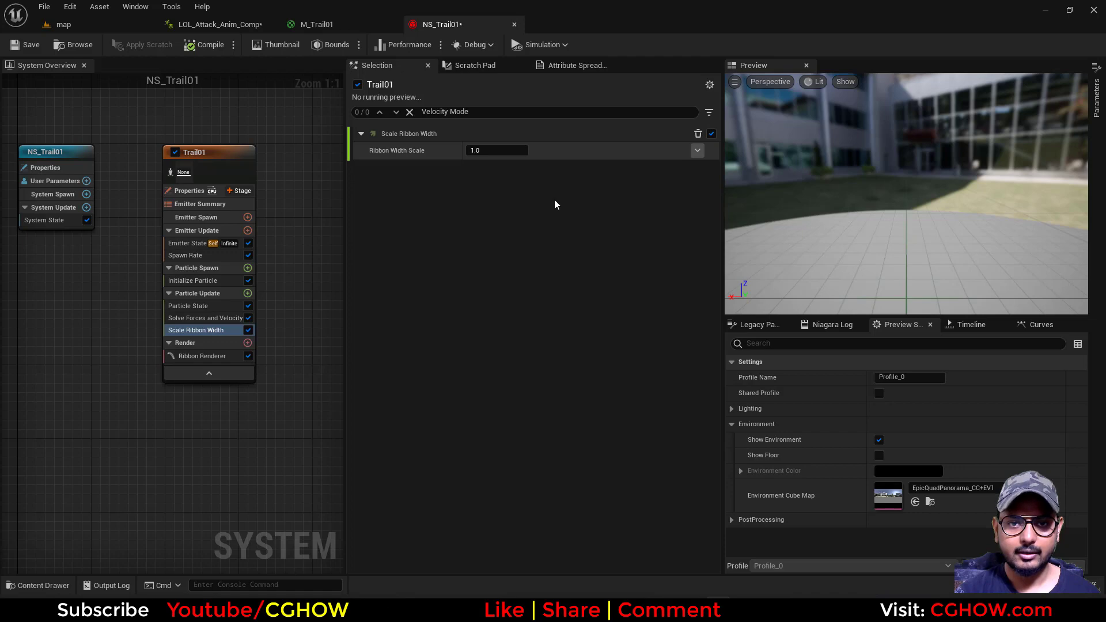
pyautogui.click(697, 150)
pyautogui.click(514, 220)
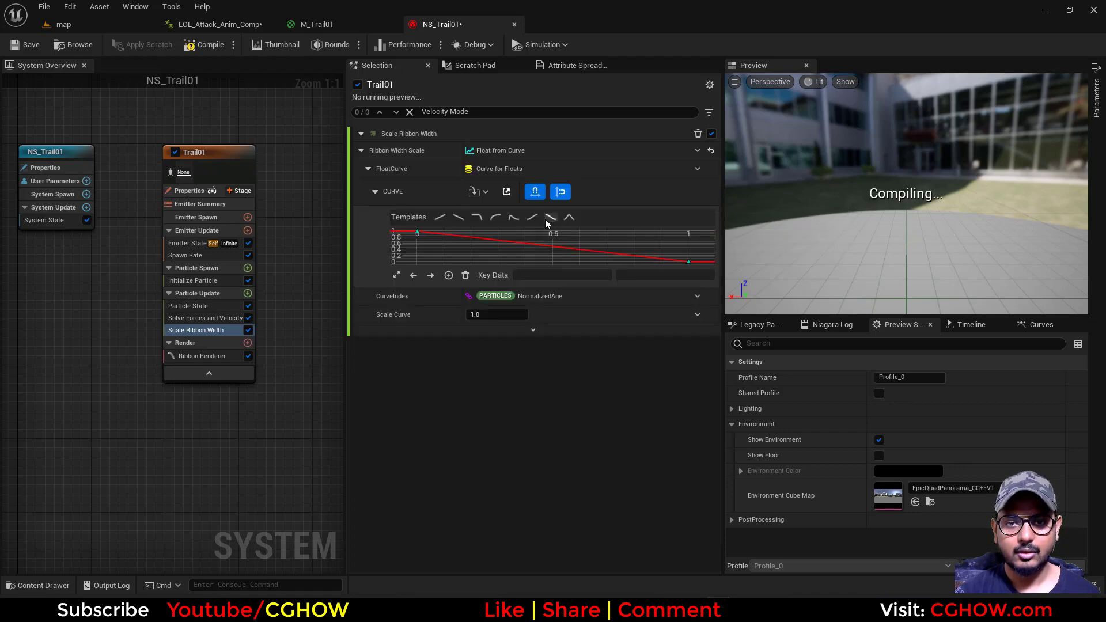
pyautogui.click(550, 217)
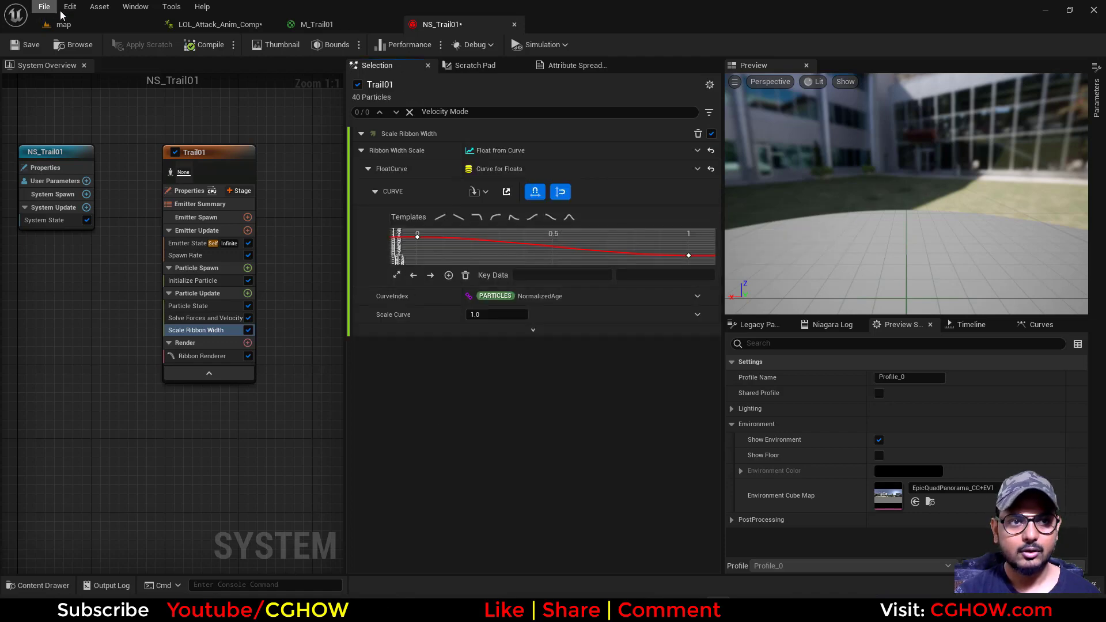
# Save NS_Trail01 and check the ribbon's width falloff in the LOL_Attack_Anim_Comp preview
pyautogui.click(219, 24)
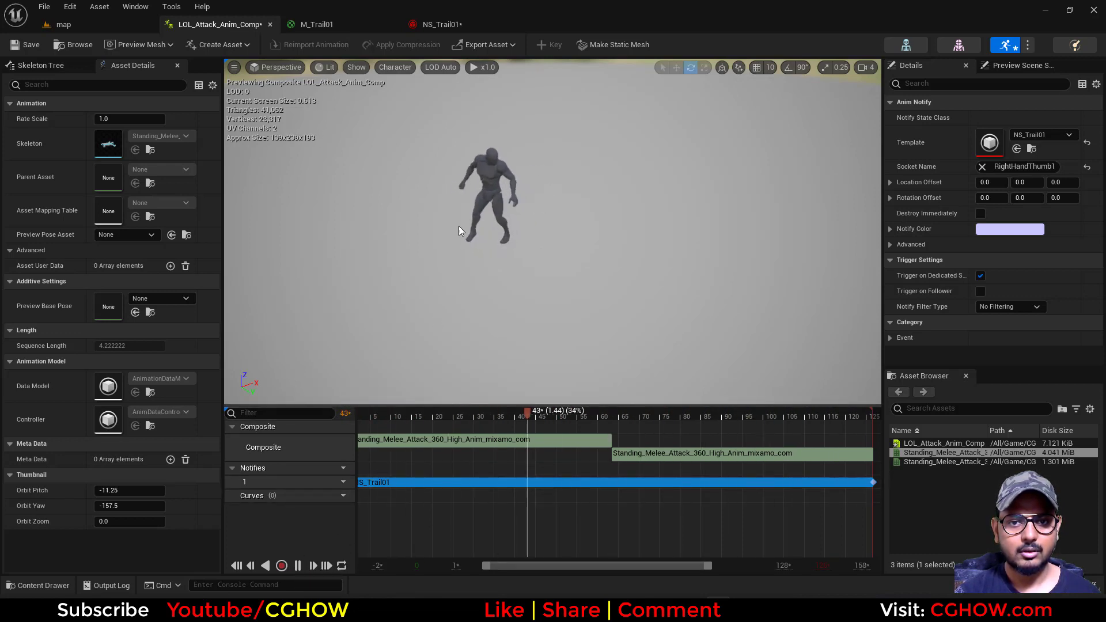
pyautogui.click(440, 24)
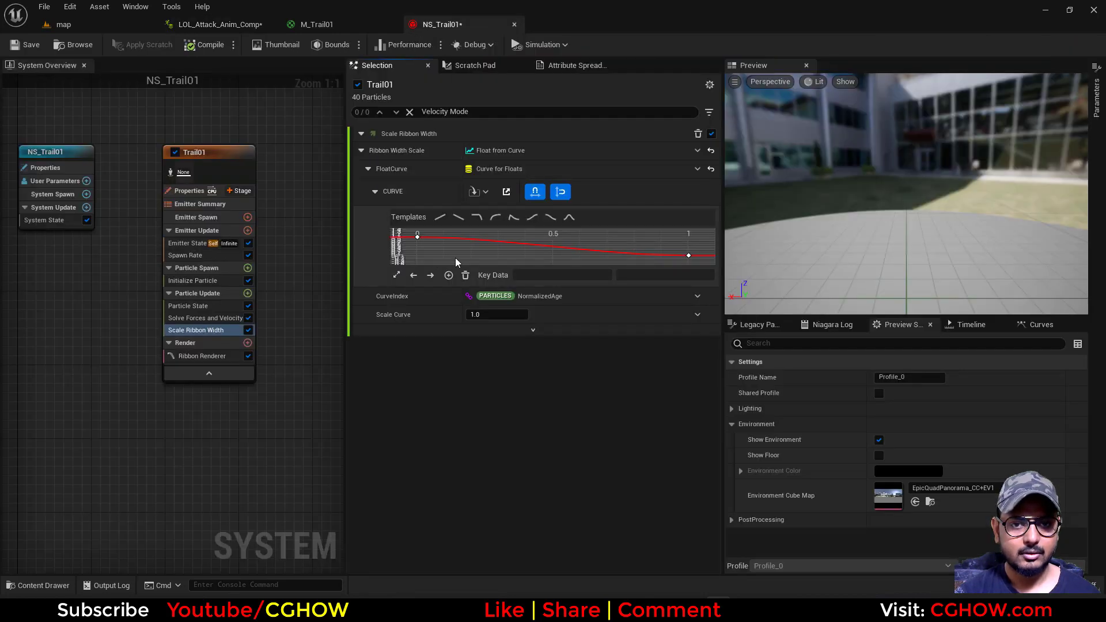
pyautogui.click(24, 46)
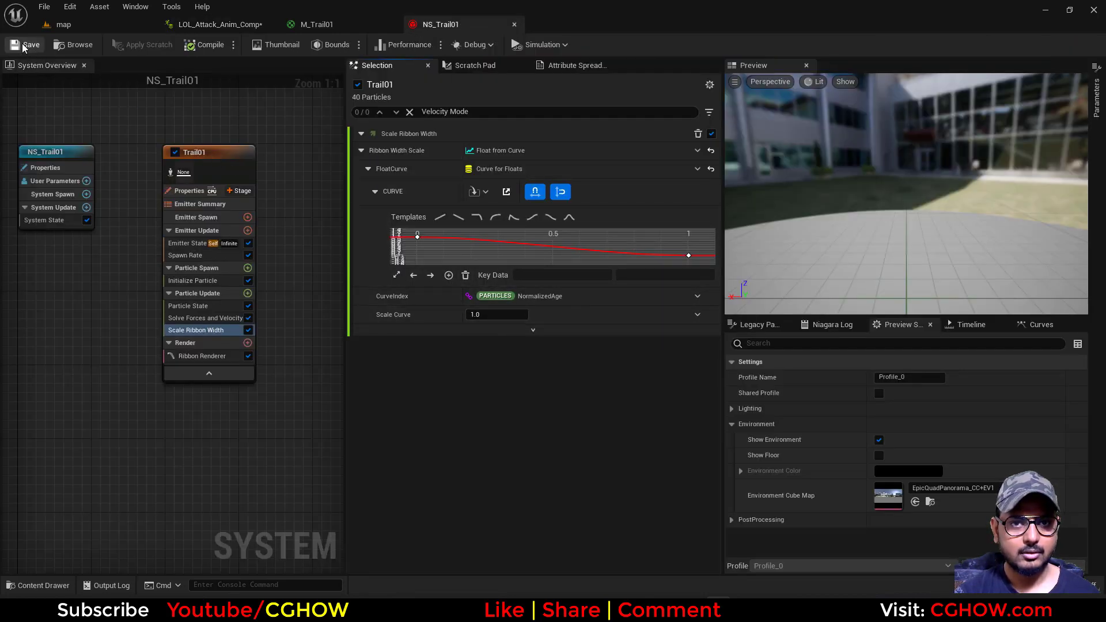
pyautogui.click(214, 25)
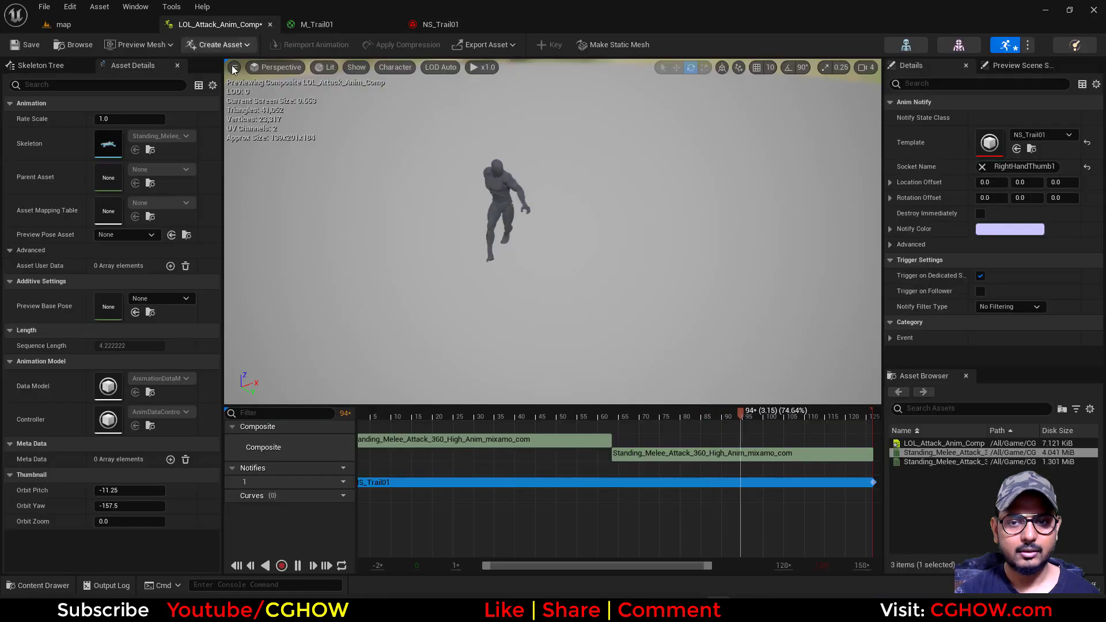
pyautogui.moveTo(660, 430); pyautogui.dragTo(503, 283)
# Disable the Scale Ribbon Width module and play LOL_Attack_Anim_Comp from the start with its timeline range widened for comparison
pyautogui.click(441, 25)
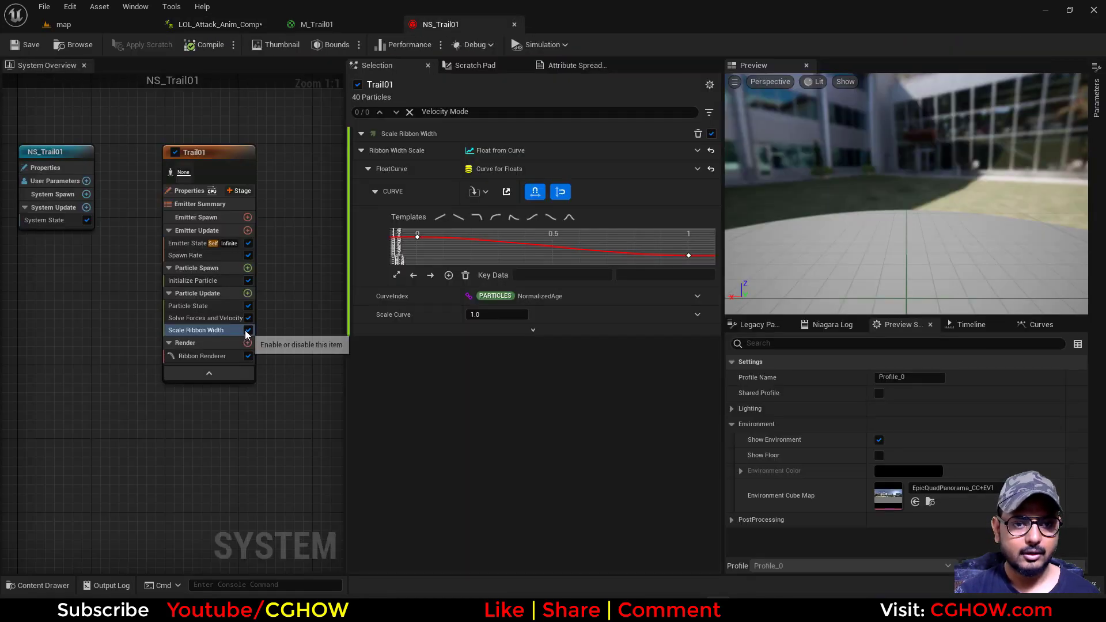
pyautogui.click(233, 24)
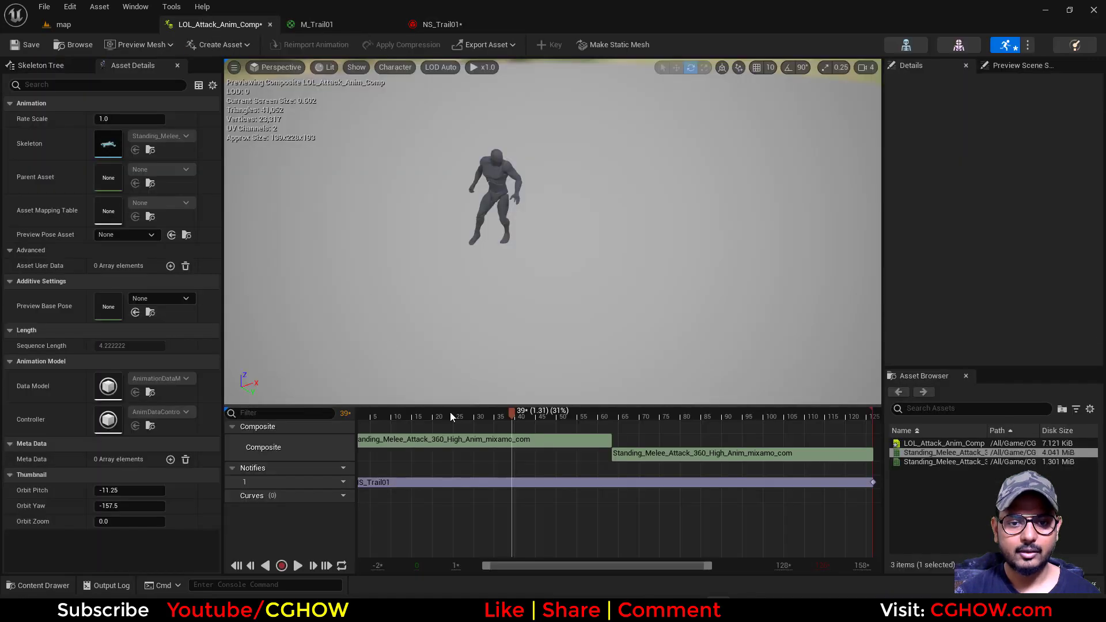
pyautogui.moveTo(360, 423); pyautogui.dragTo(331, 431)
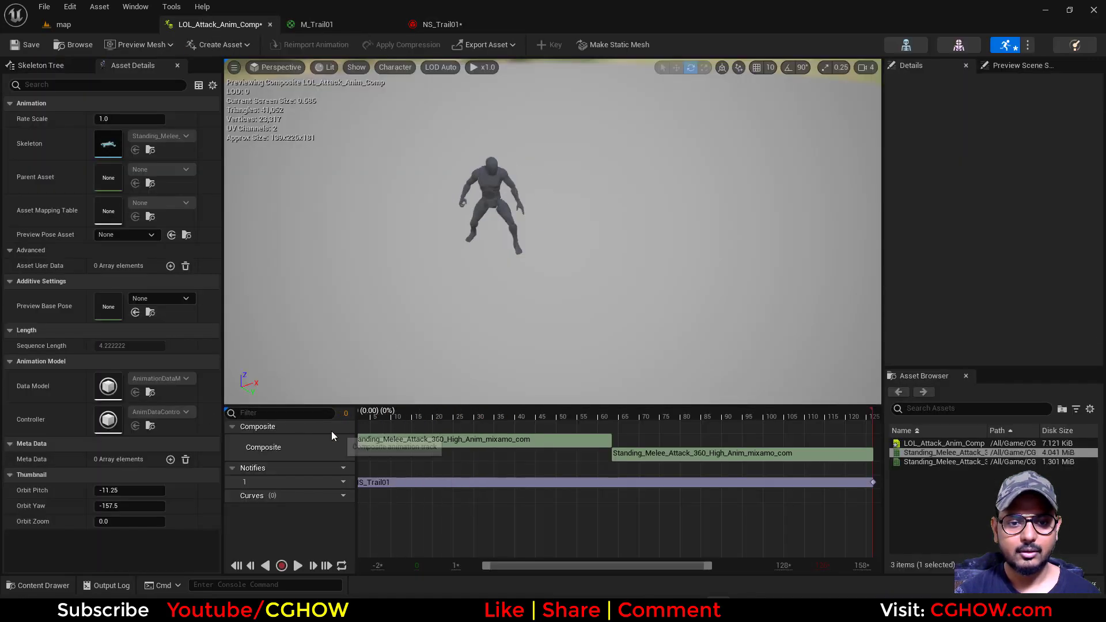
pyautogui.moveTo(486, 566); pyautogui.dragTo(438, 570)
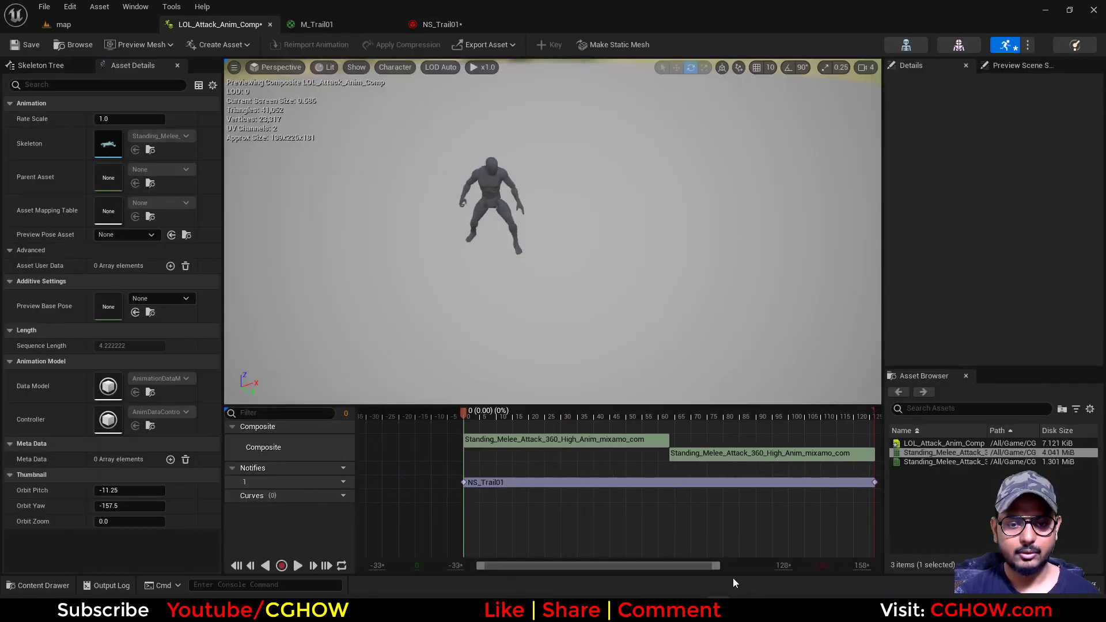
pyautogui.moveTo(710, 564); pyautogui.dragTo(760, 565)
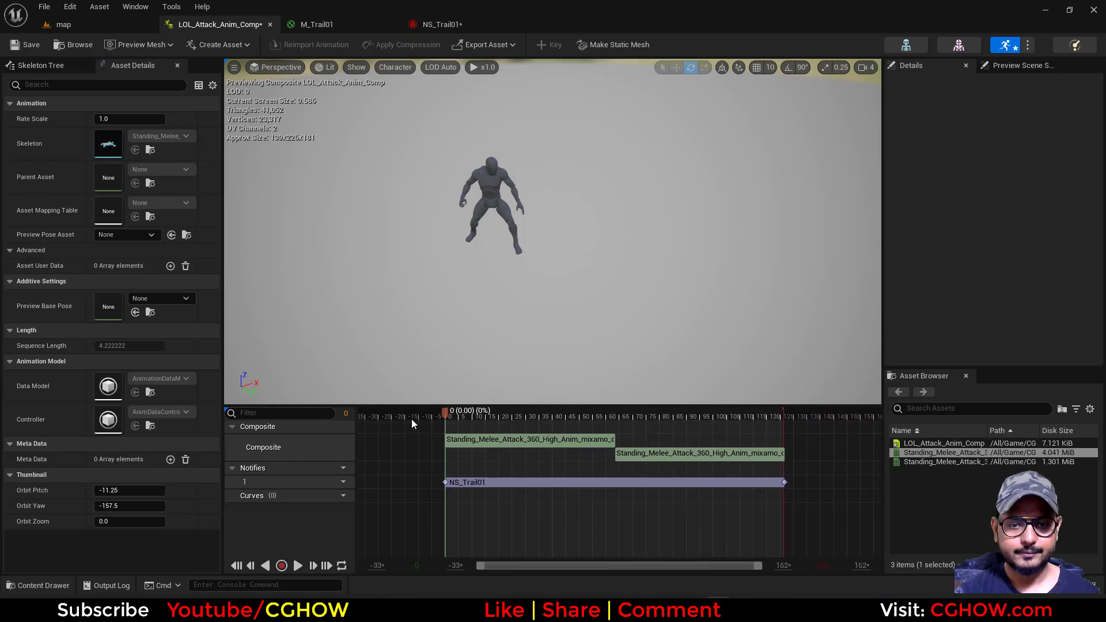
pyautogui.click(298, 566)
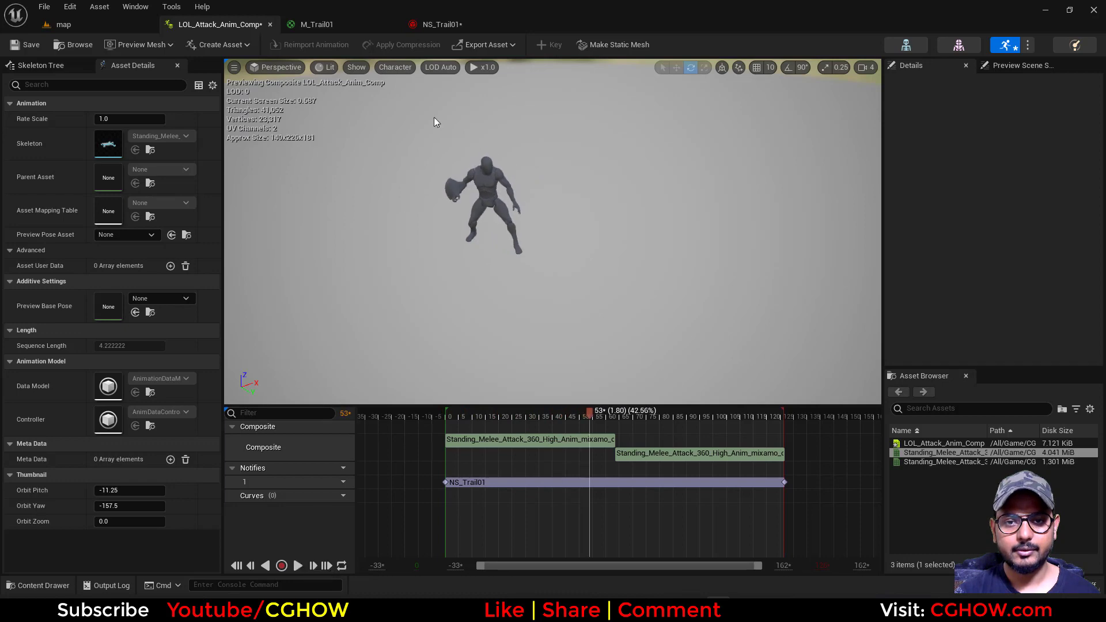
# Re-enable the Scale Ribbon Width module in NS_Trail01 and save the system
pyautogui.click(447, 26)
pyautogui.click(249, 331)
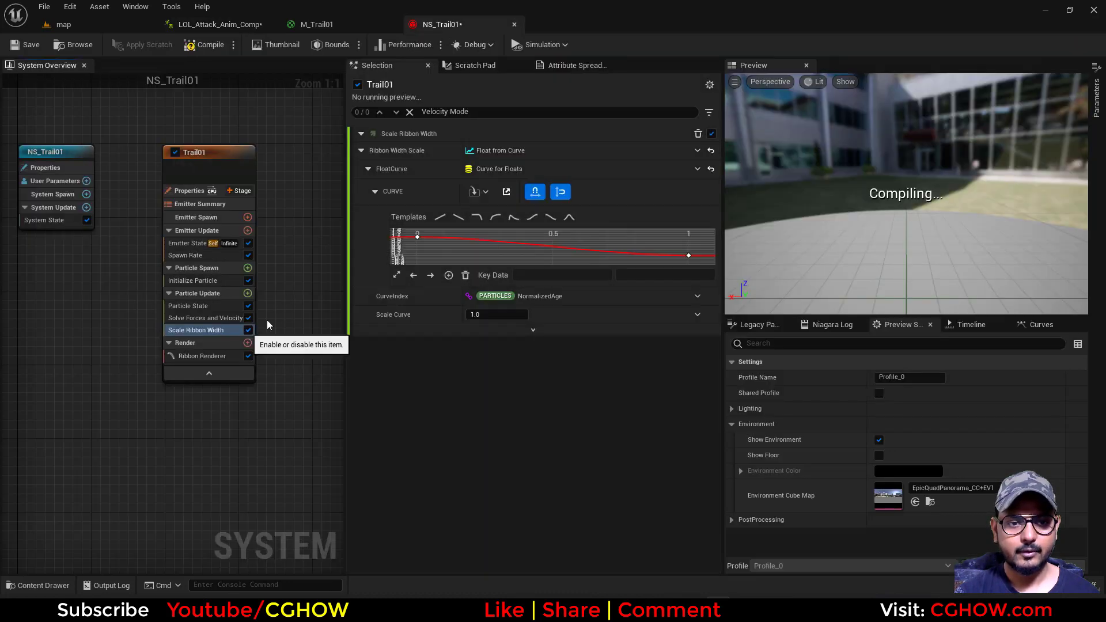
pyautogui.click(25, 44)
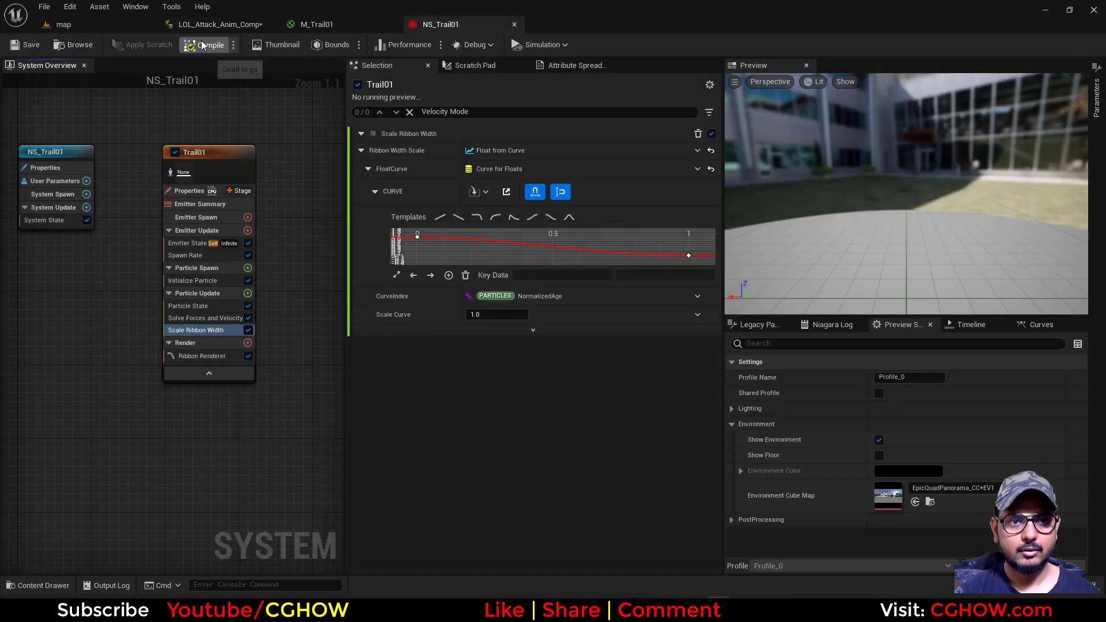
# Play LOL_Attack_Anim_Comp to check the tapering trail, and stop it around frame 26
pyautogui.click(230, 25)
pyautogui.click(465, 417)
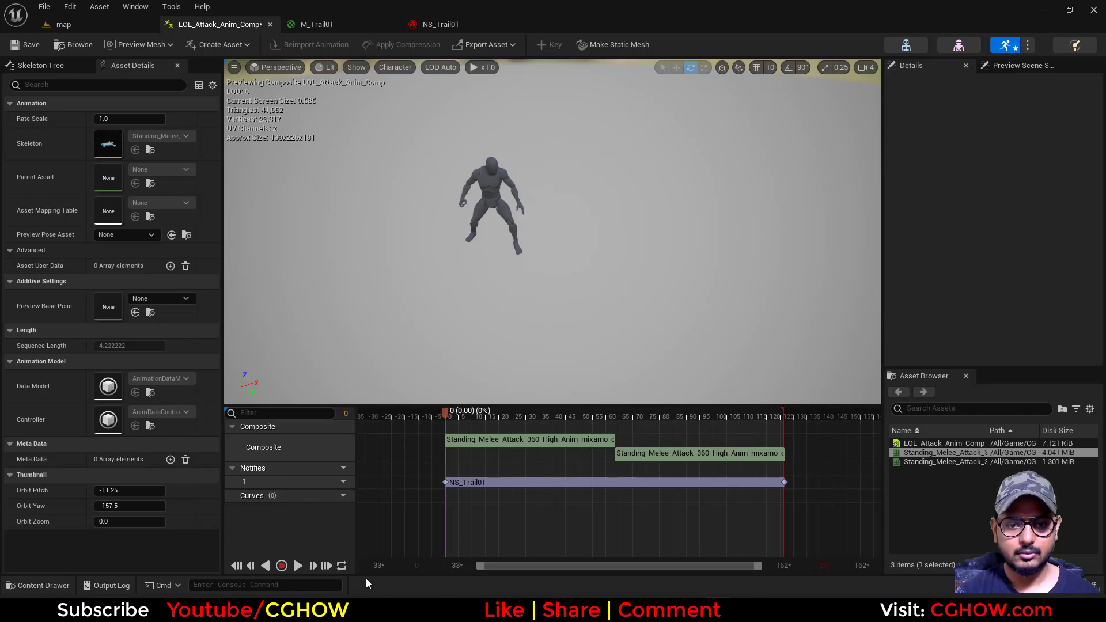
pyautogui.click(297, 565)
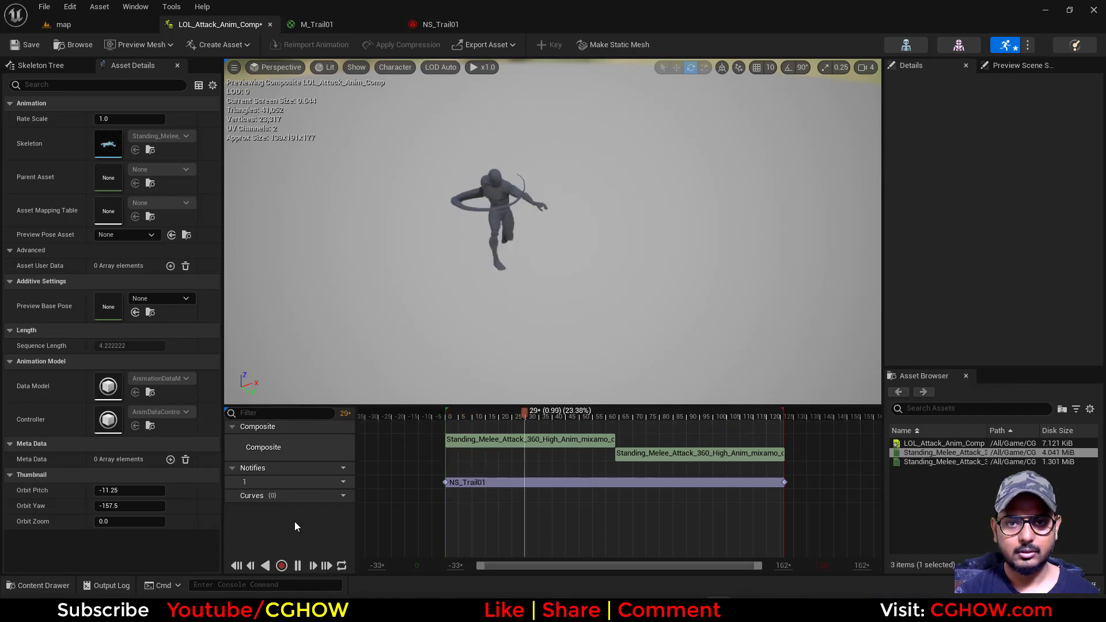
pyautogui.click(516, 413)
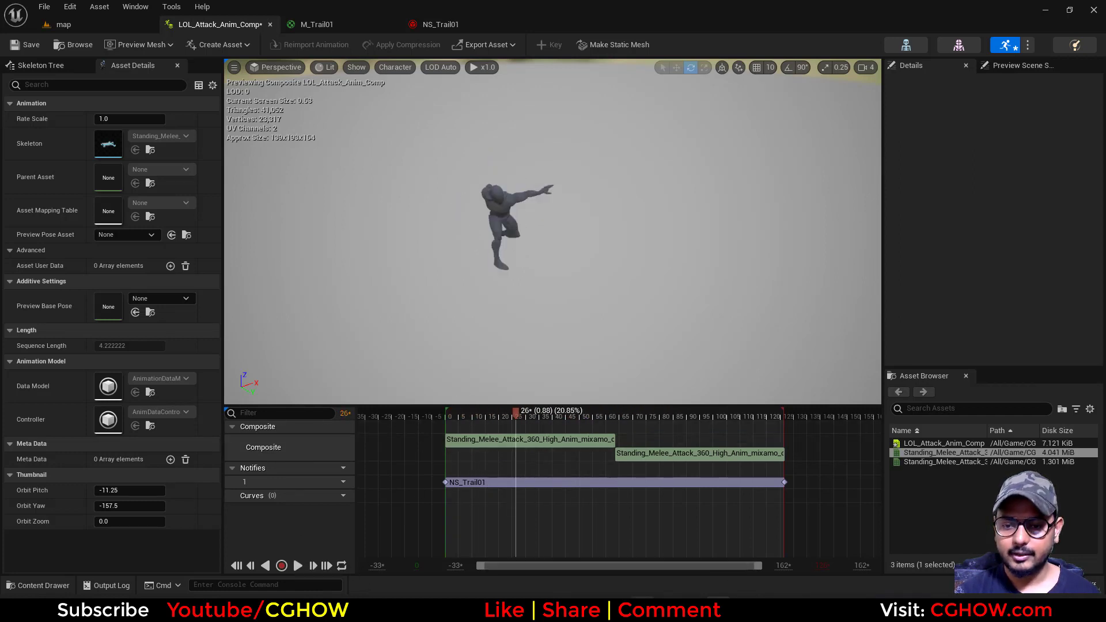
# Move the noise Texture Sample node in M_Trail01 farther from the output node
pyautogui.click(369, 22)
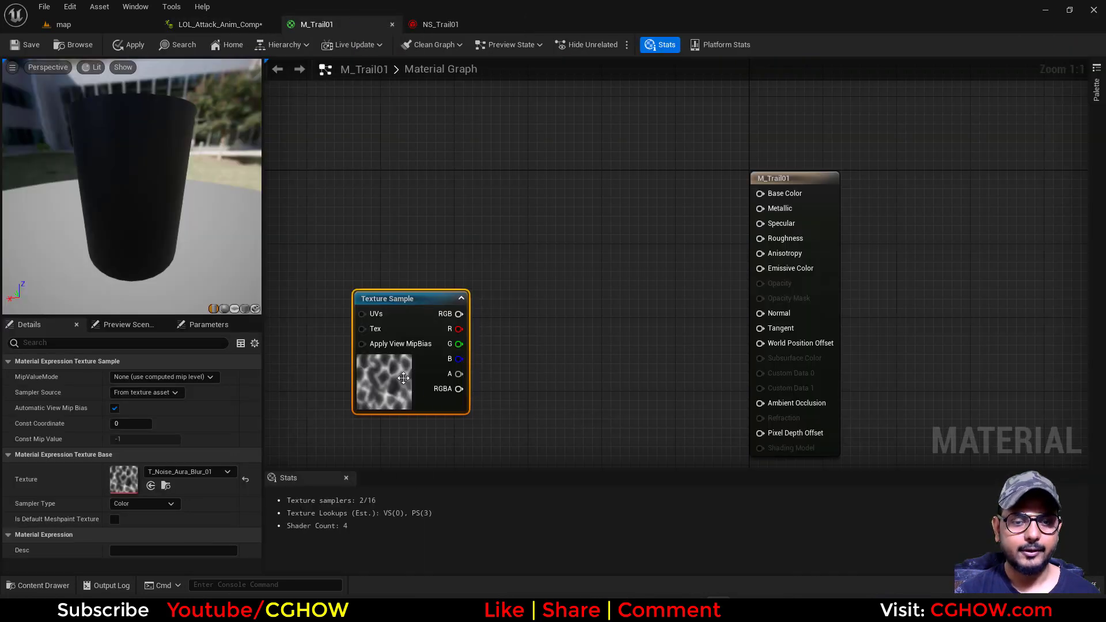
pyautogui.moveTo(399, 378); pyautogui.dragTo(361, 329)
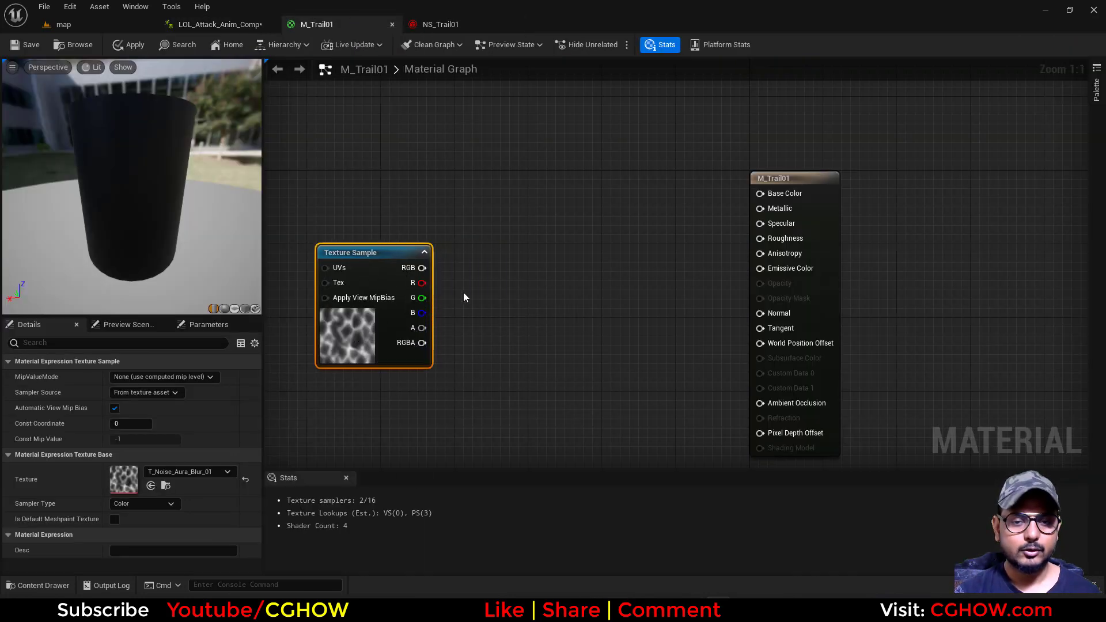
# Add a Panner node beside the noise Texture Sample in M_Trail01 and connect it to the texture's UVs input
pyautogui.moveTo(464, 291); pyautogui.dragTo(481, 322, button='right')
pyautogui.click(496, 295)
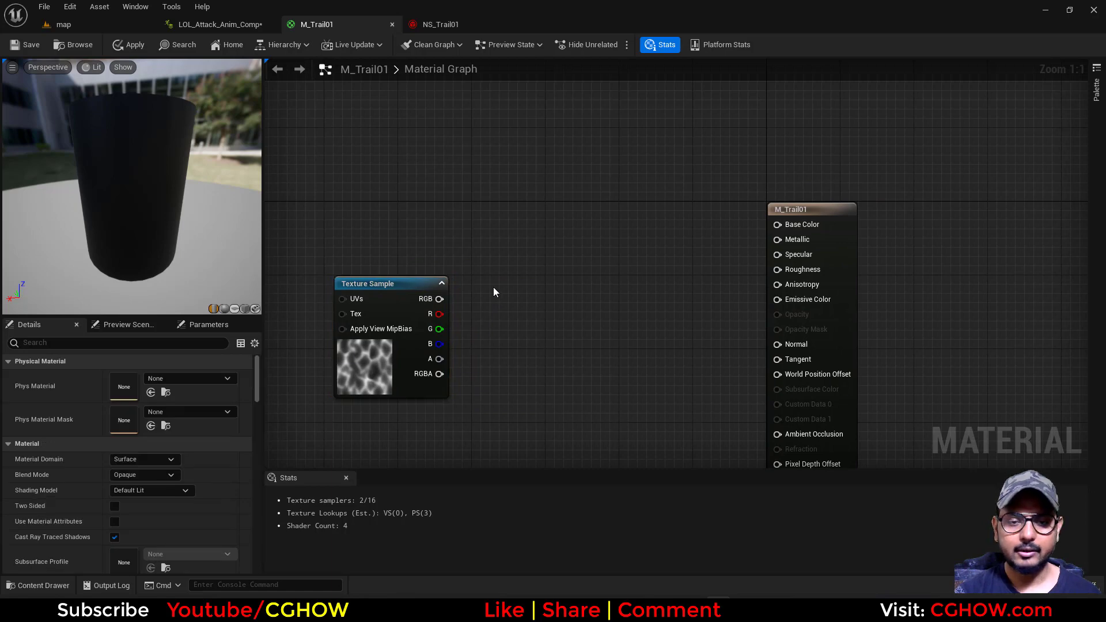
pyautogui.click(493, 287)
pyautogui.moveTo(493, 300); pyautogui.dragTo(251, 289)
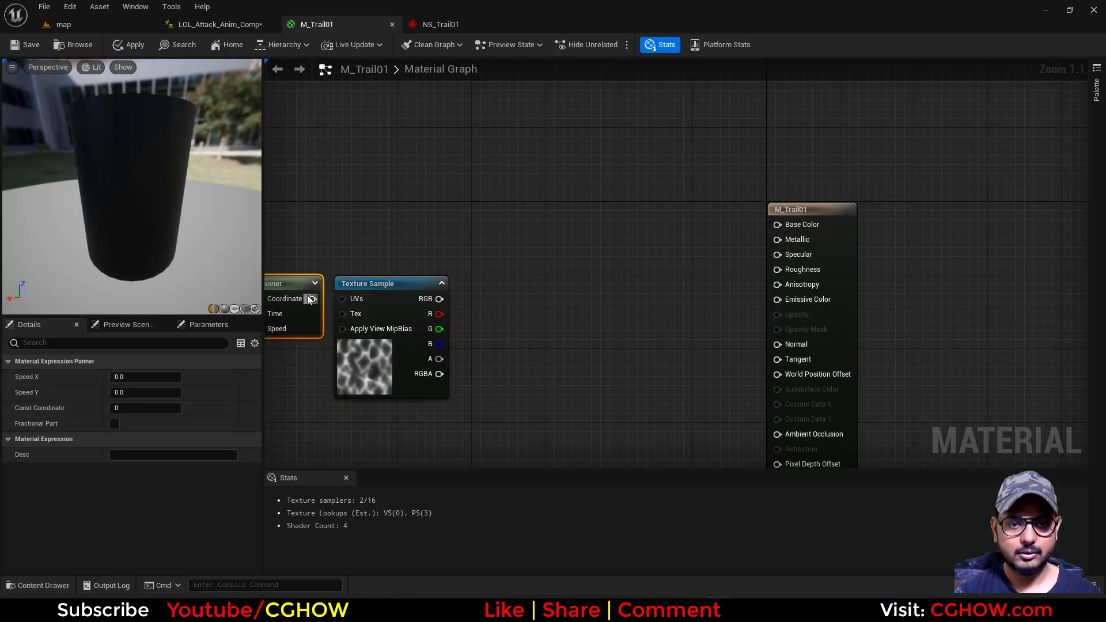
pyautogui.moveTo(347, 301); pyautogui.dragTo(344, 299)
# Connect the Texture Sample's R output to Emissive Color, reposition the Panner and texture nodes, and inspect the noise in the preview
pyautogui.moveTo(439, 314); pyautogui.dragTo(777, 299)
pyautogui.moveTo(550, 369); pyautogui.dragTo(666, 348, button='right')
pyautogui.moveTo(435, 223); pyautogui.dragTo(491, 305)
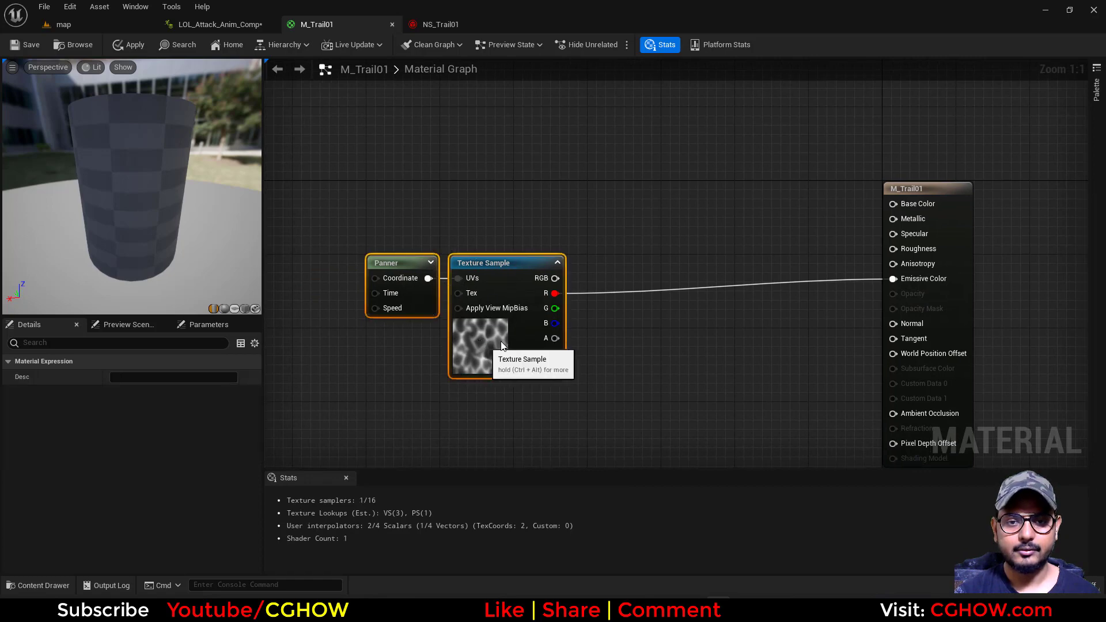
pyautogui.moveTo(485, 344); pyautogui.dragTo(568, 334)
pyautogui.moveTo(163, 287); pyautogui.dragTo(173, 196)
pyautogui.moveTo(797, 250); pyautogui.dragTo(610, 264, button='right')
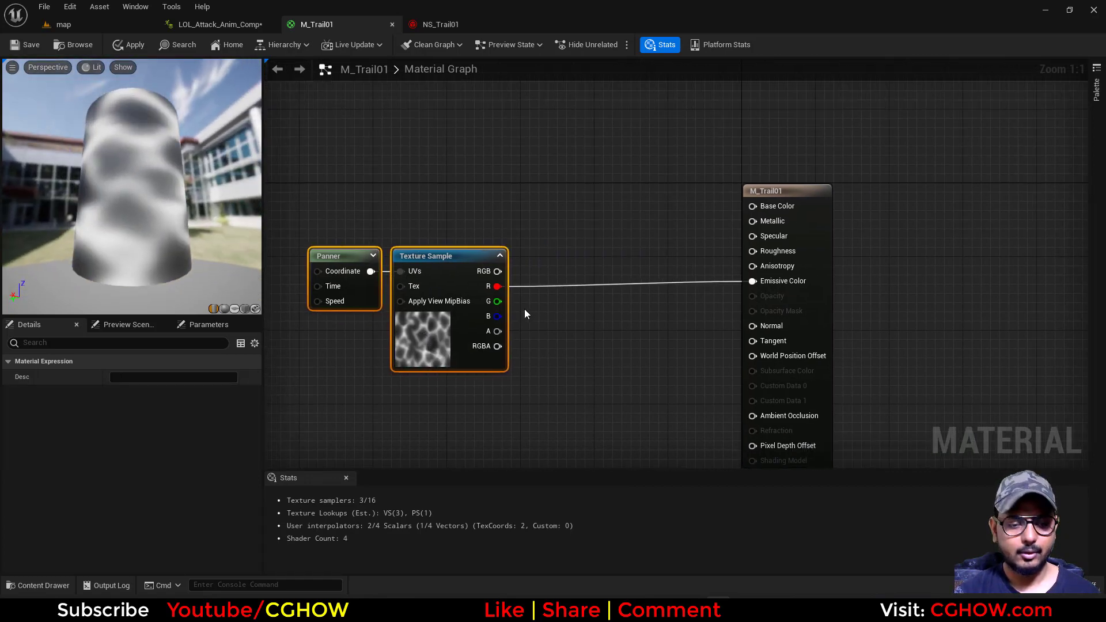
# Add a Particle Color node above the Texture Sample and connect its color output to Emissive Color
pyautogui.rightClick(517, 195)
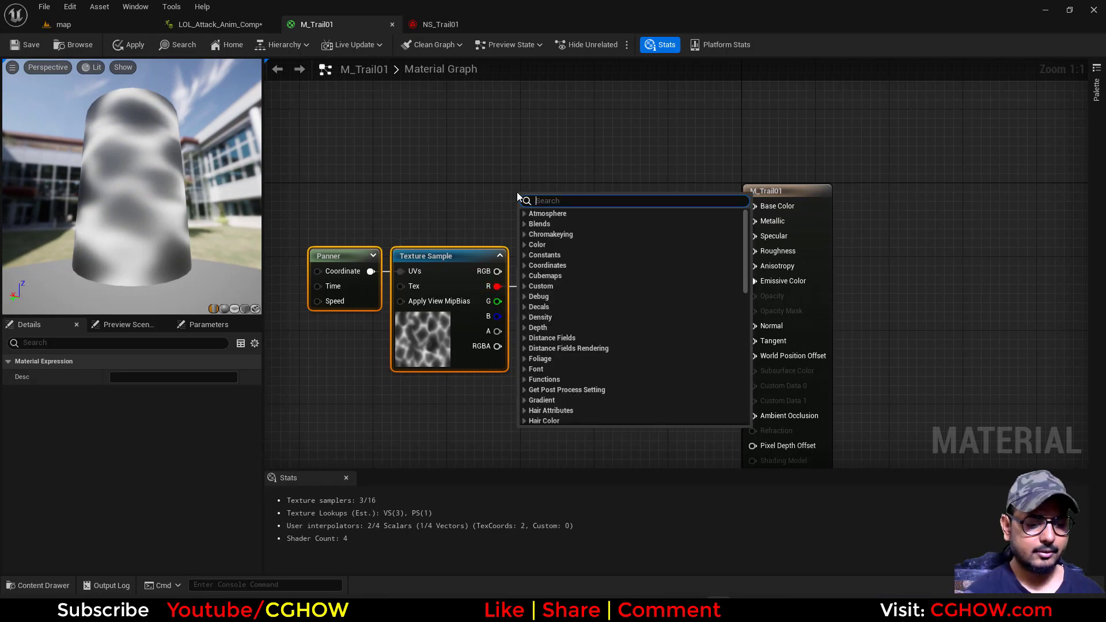
pyautogui.write('particle')
pyautogui.press('Return')
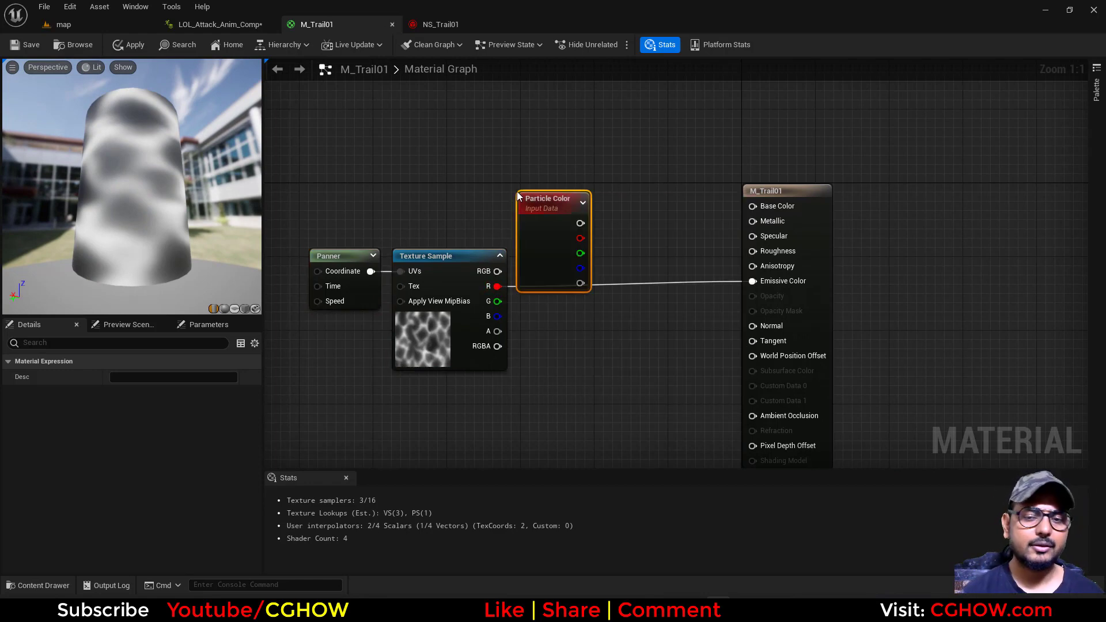
pyautogui.moveTo(563, 209); pyautogui.dragTo(493, 154)
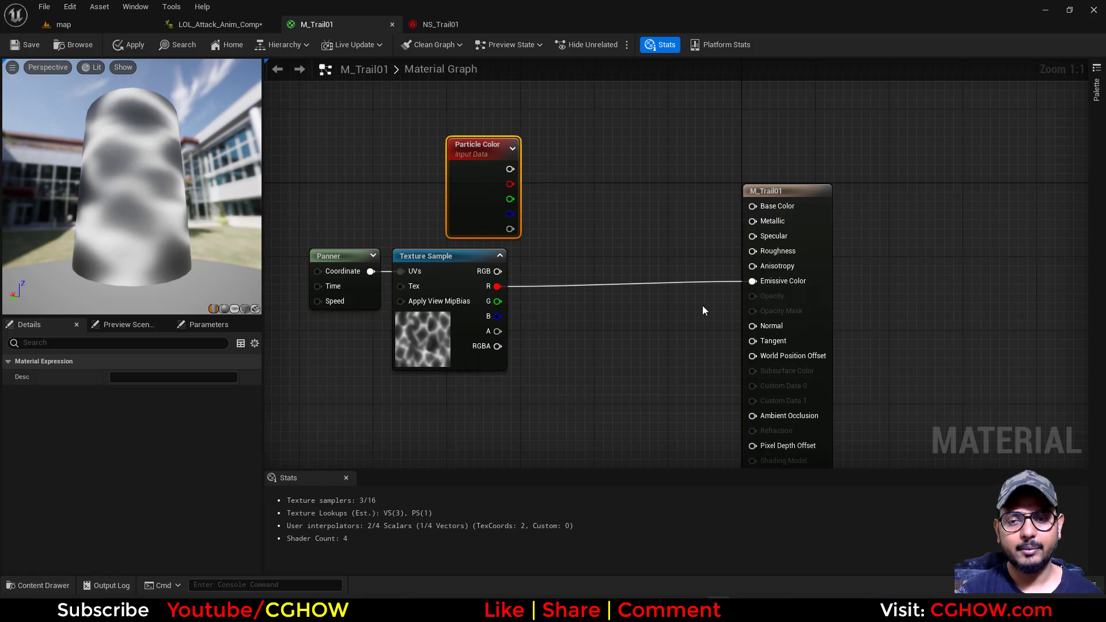
pyautogui.moveTo(703, 306); pyautogui.dragTo(642, 333, button='right')
pyautogui.moveTo(415, 225); pyautogui.dragTo(711, 308)
# Set the M_Trail01 material to Translucent blend mode and Unlit shading model, and make it Two Sided
pyautogui.click(708, 291)
pyautogui.click(144, 474)
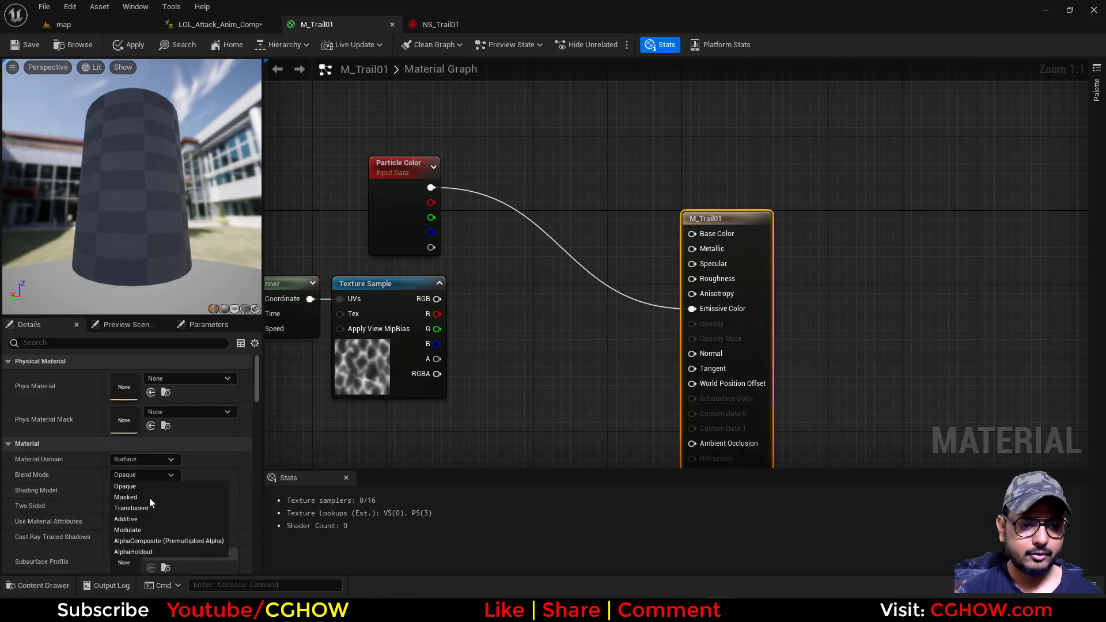
pyautogui.click(140, 507)
pyautogui.click(151, 489)
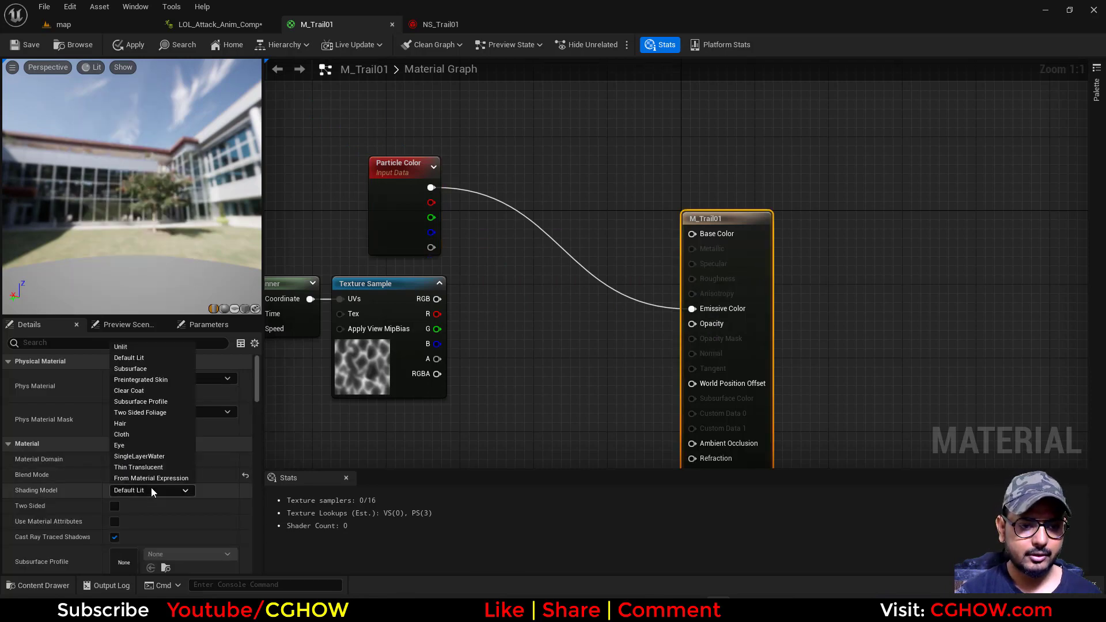
pyautogui.click(129, 348)
pyautogui.click(115, 506)
# Multiply the Particle Color alpha by the Texture Sample's R output and connect the Multiply result to Opacity
pyautogui.moveTo(385, 455); pyautogui.dragTo(407, 407, button='right')
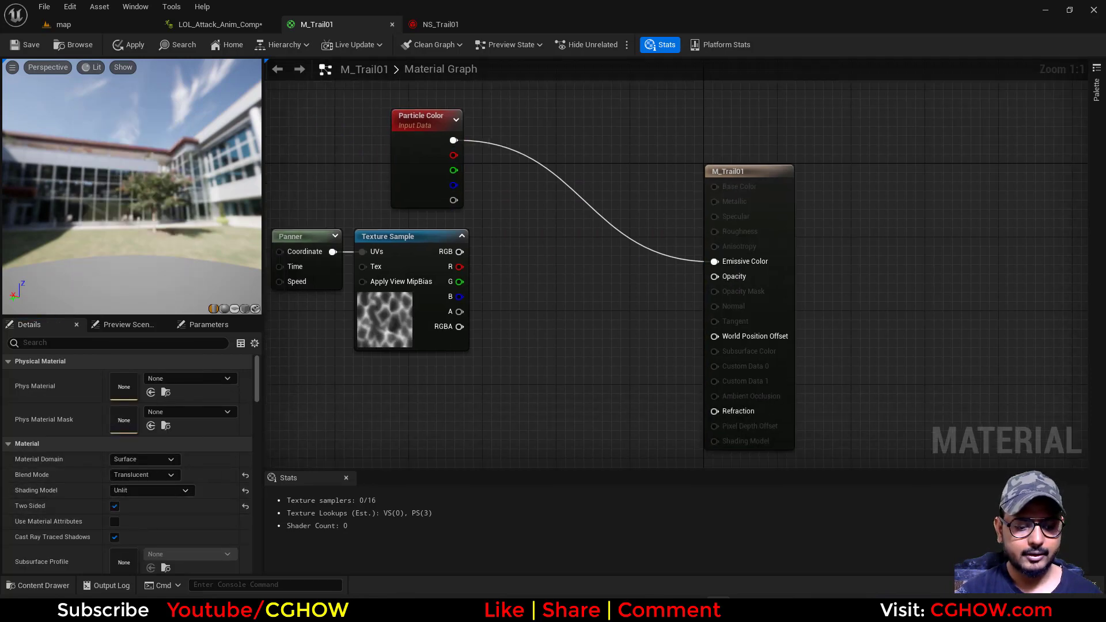
pyautogui.press('m')
pyautogui.click(533, 245)
pyautogui.moveTo(459, 267); pyautogui.dragTo(539, 278)
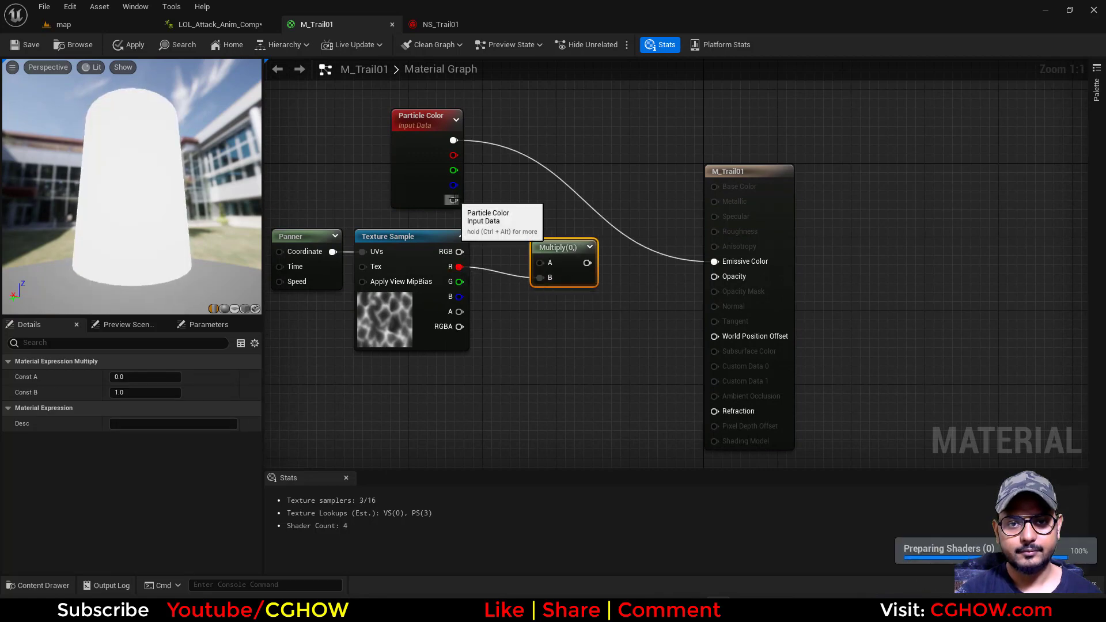
pyautogui.moveTo(453, 200); pyautogui.dragTo(713, 275)
# Move the Panner and Texture Sample nodes farther from the Multiply node and inspect the translucent material in the preview
pyautogui.moveTo(564, 320); pyautogui.dragTo(688, 316, button='right')
pyautogui.moveTo(342, 250); pyautogui.dragTo(503, 317)
pyautogui.moveTo(503, 321); pyautogui.dragTo(430, 338)
pyautogui.moveTo(78, 212); pyautogui.dragTo(152, 139)
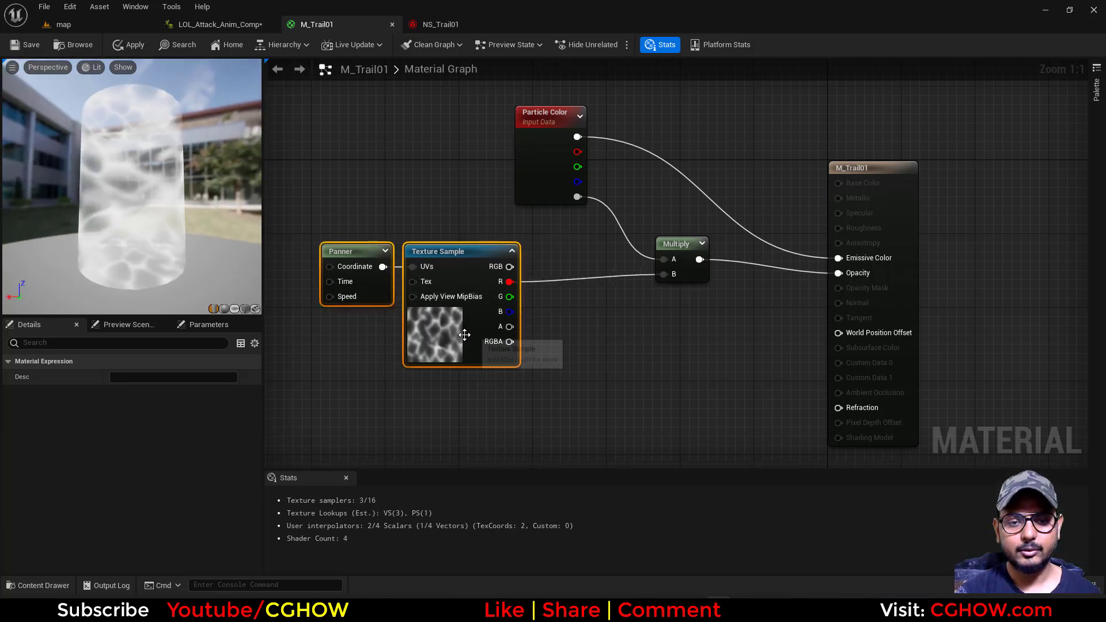
pyautogui.moveTo(464, 334); pyautogui.dragTo(440, 321)
pyautogui.moveTo(542, 314); pyautogui.dragTo(534, 343, button='right')
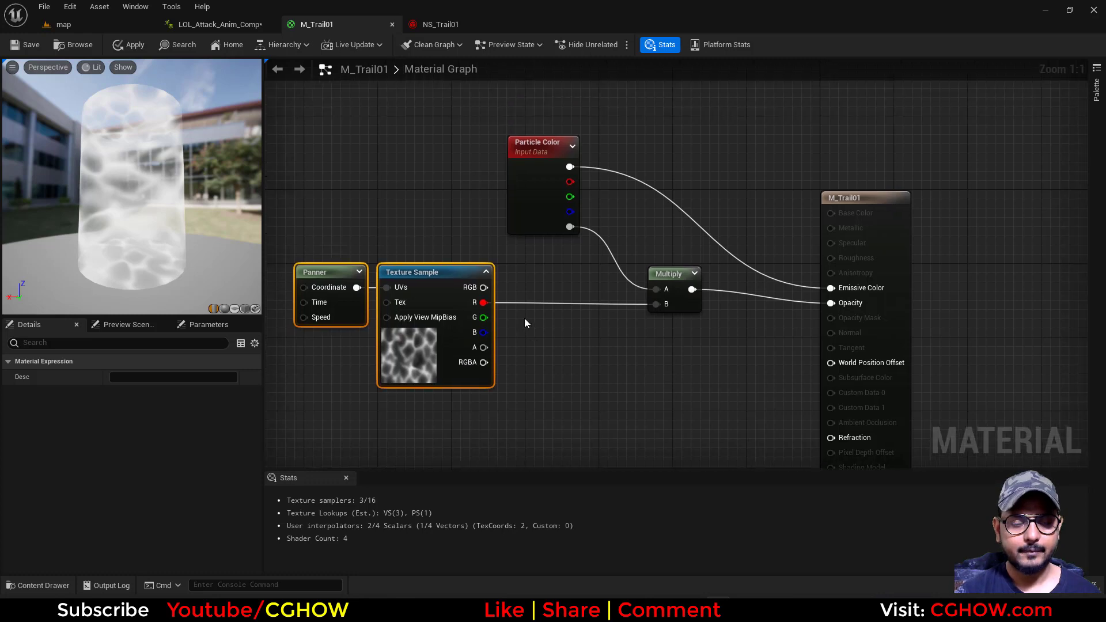
# Add a Power node after the Texture Sample and connect the texture's R output to its Base input
pyautogui.rightClick(521, 278)
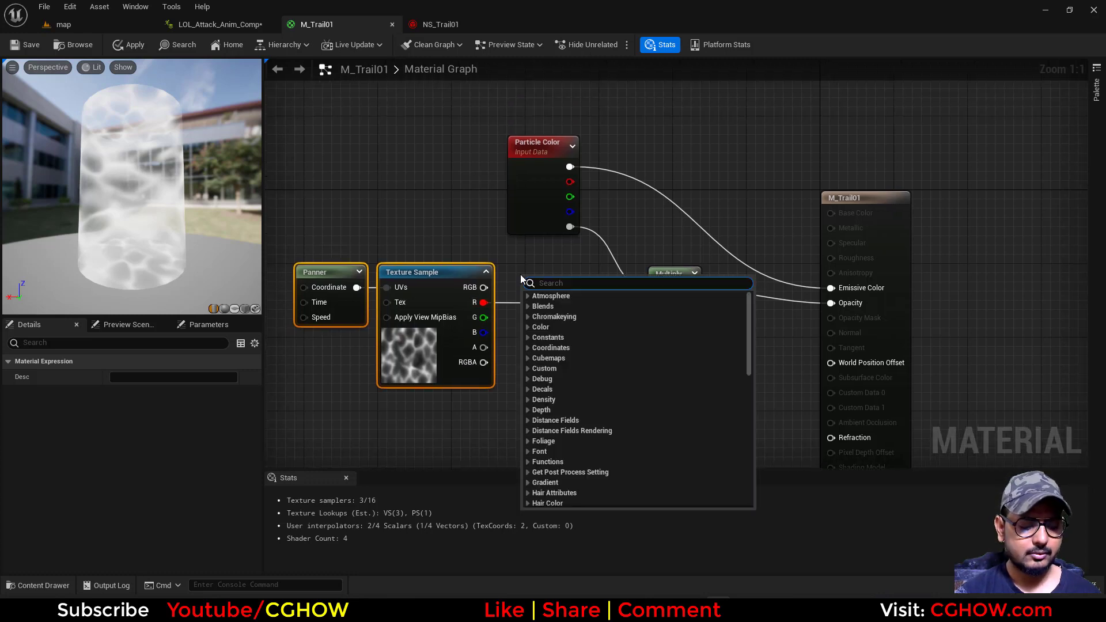
pyautogui.click(513, 268)
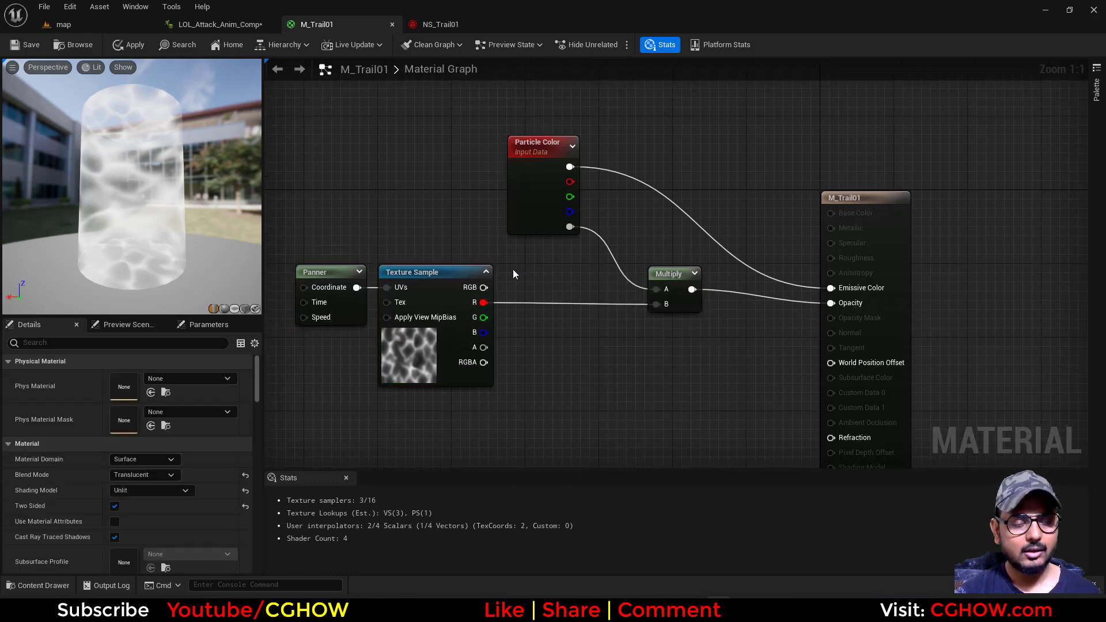
pyautogui.press('e')
pyautogui.click(505, 274)
pyautogui.moveTo(484, 302); pyautogui.dragTo(523, 301)
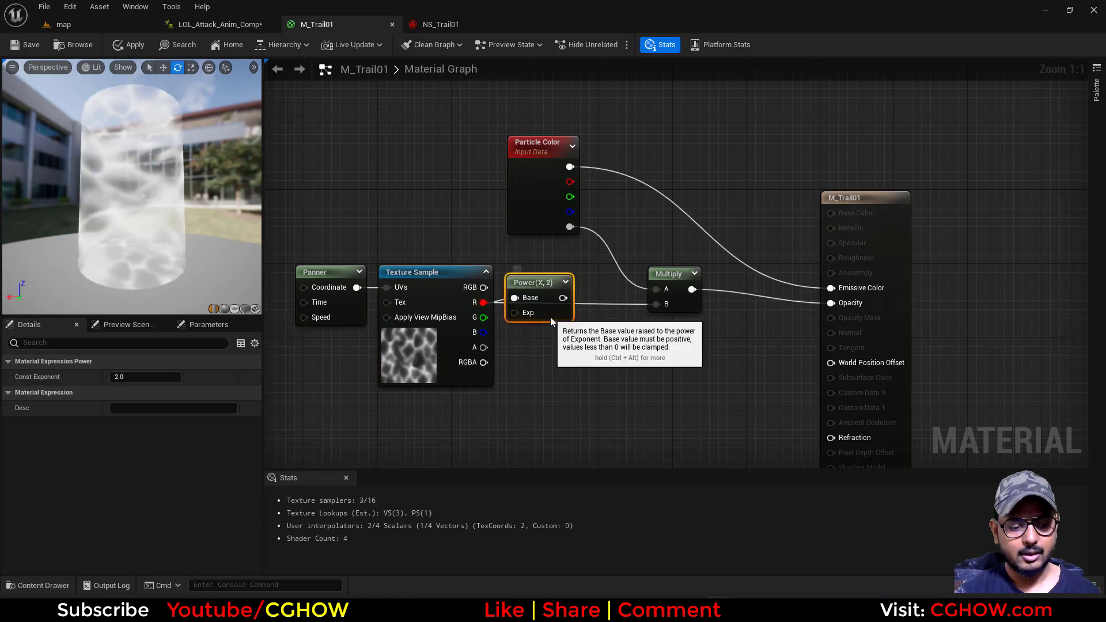
pyautogui.press('m')
pyautogui.click(590, 287)
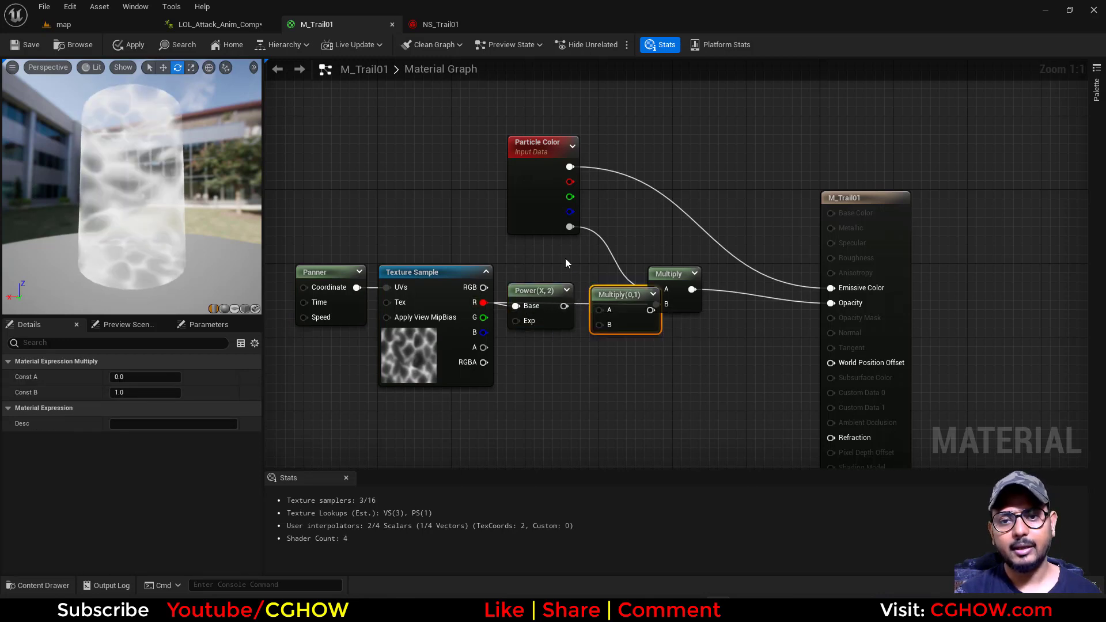
pyautogui.press('Delete')
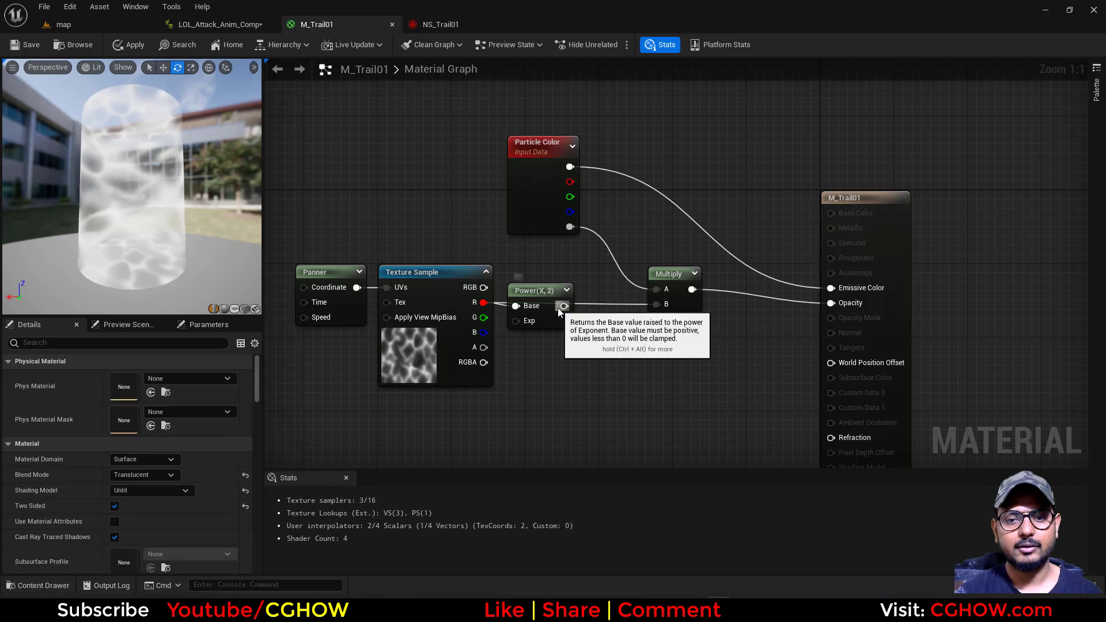
# Connect the Power node's output to the Multiply node's B input and place Power midway between its neighbours
pyautogui.moveTo(563, 306); pyautogui.dragTo(655, 304)
pyautogui.click(568, 321)
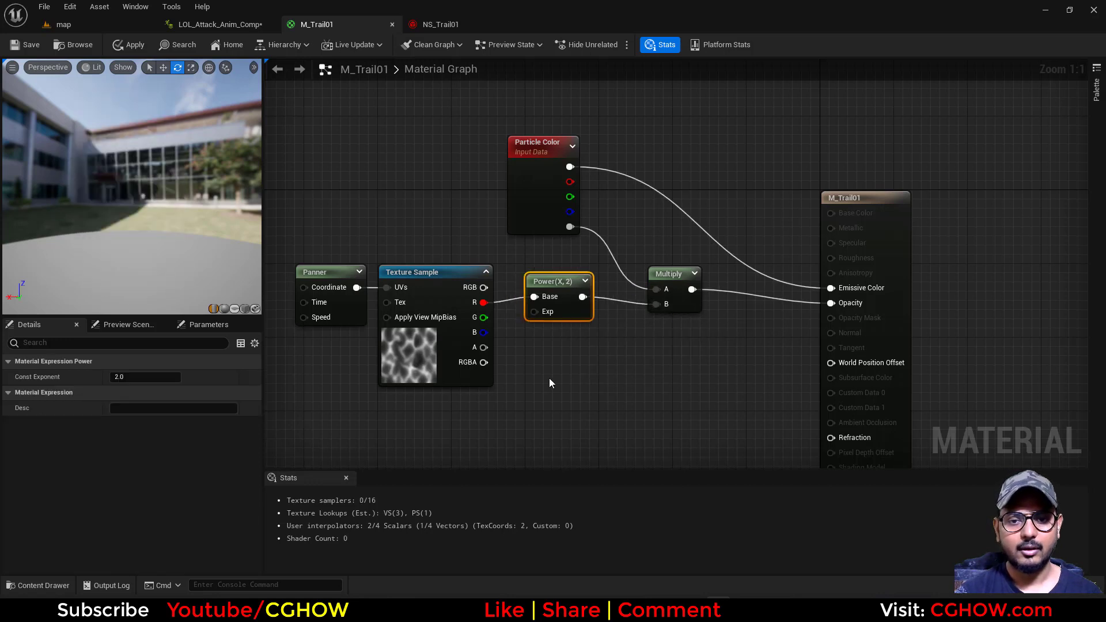
# Set the Panner node's Speed Y to 1 and check the noise motion in the material preview
pyautogui.moveTo(411, 324); pyautogui.dragTo(465, 285, button='right')
pyautogui.click(392, 285)
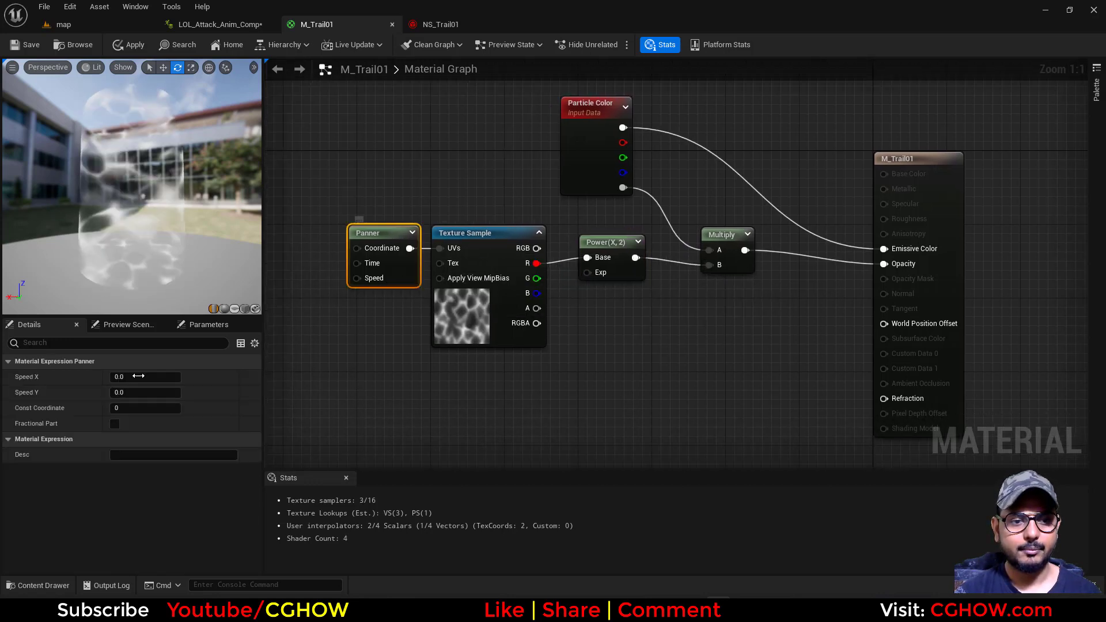
pyautogui.click(133, 395)
pyautogui.write('1')
pyautogui.press('Return')
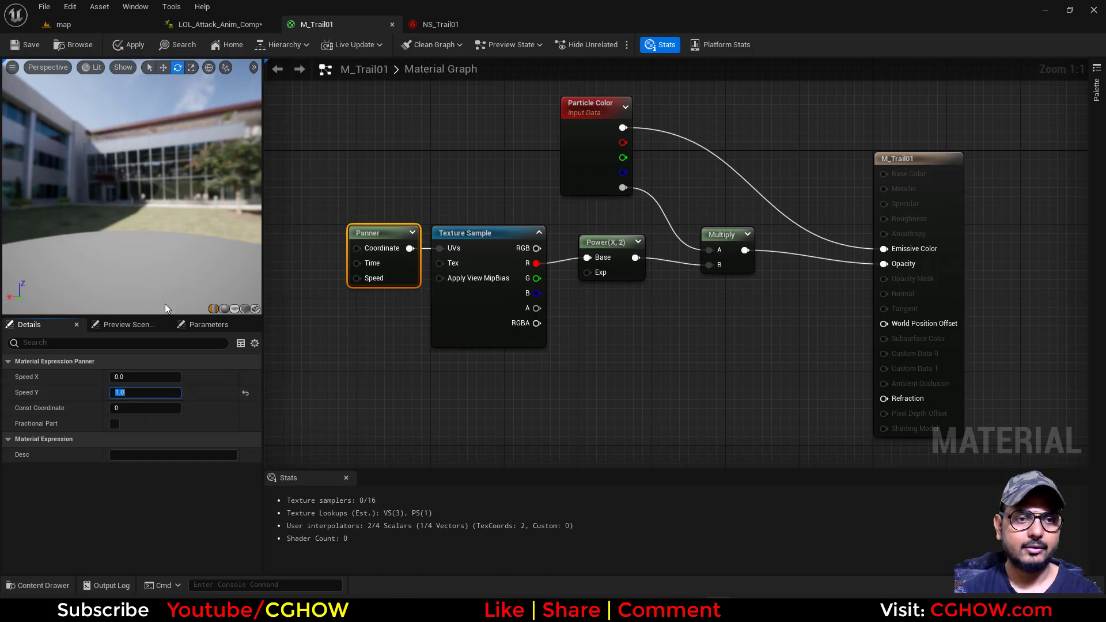
pyautogui.moveTo(148, 234); pyautogui.dragTo(152, 246)
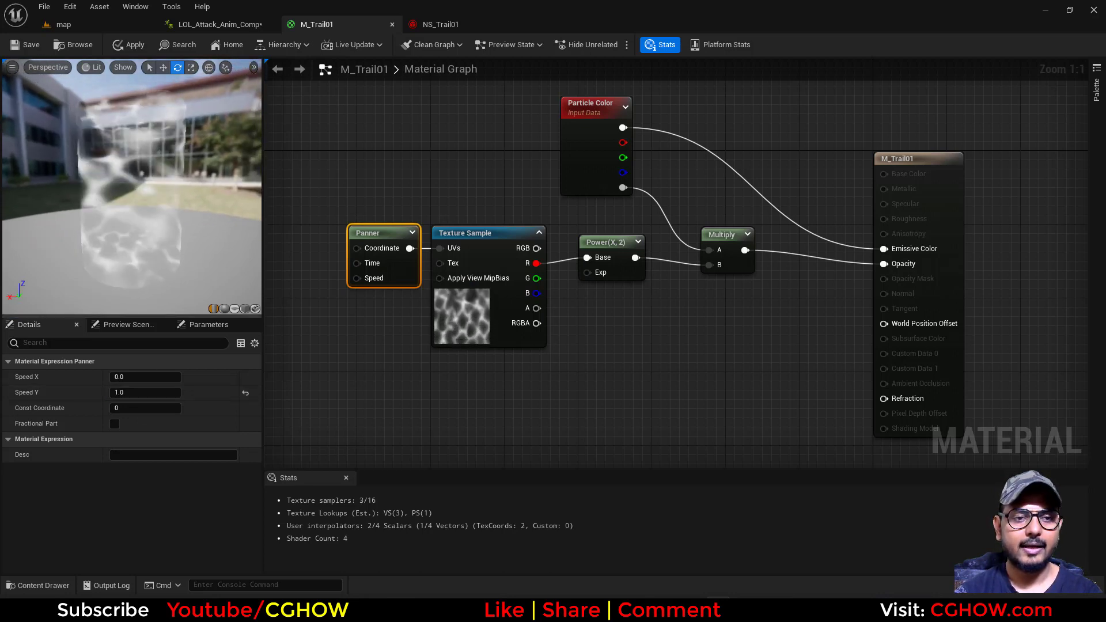
# Add a Dynamic Parameter node below the texture and connect its Param1 output to the Power node's Exp input
pyautogui.moveTo(457, 262); pyautogui.dragTo(409, 244, button='right')
pyautogui.click(558, 250)
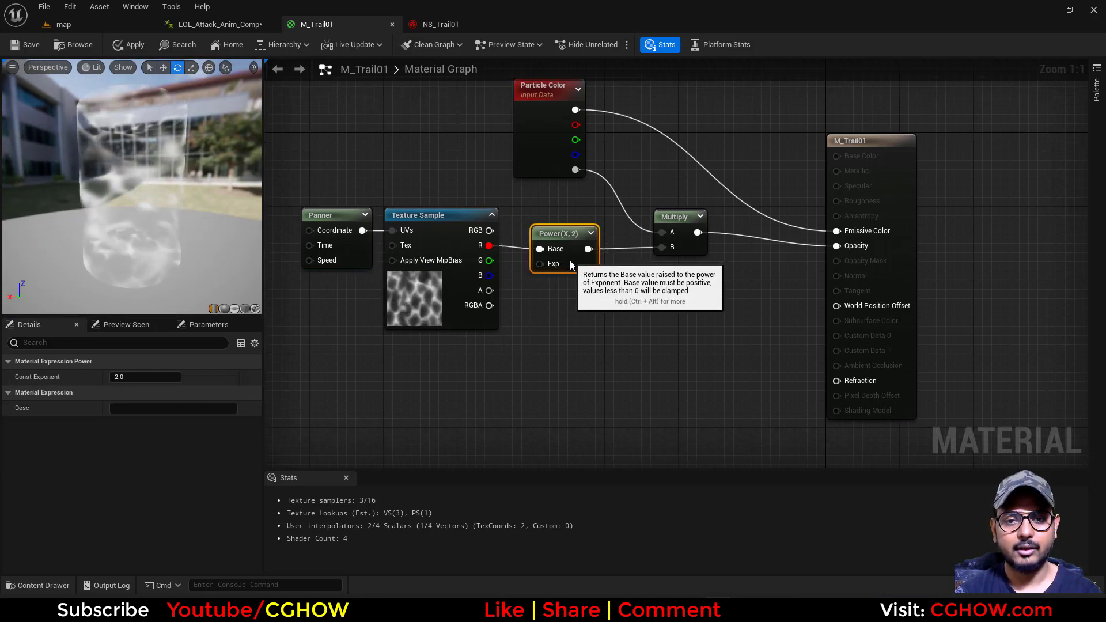
pyautogui.moveTo(476, 408); pyautogui.dragTo(486, 376, button='right')
pyautogui.rightClick(486, 376)
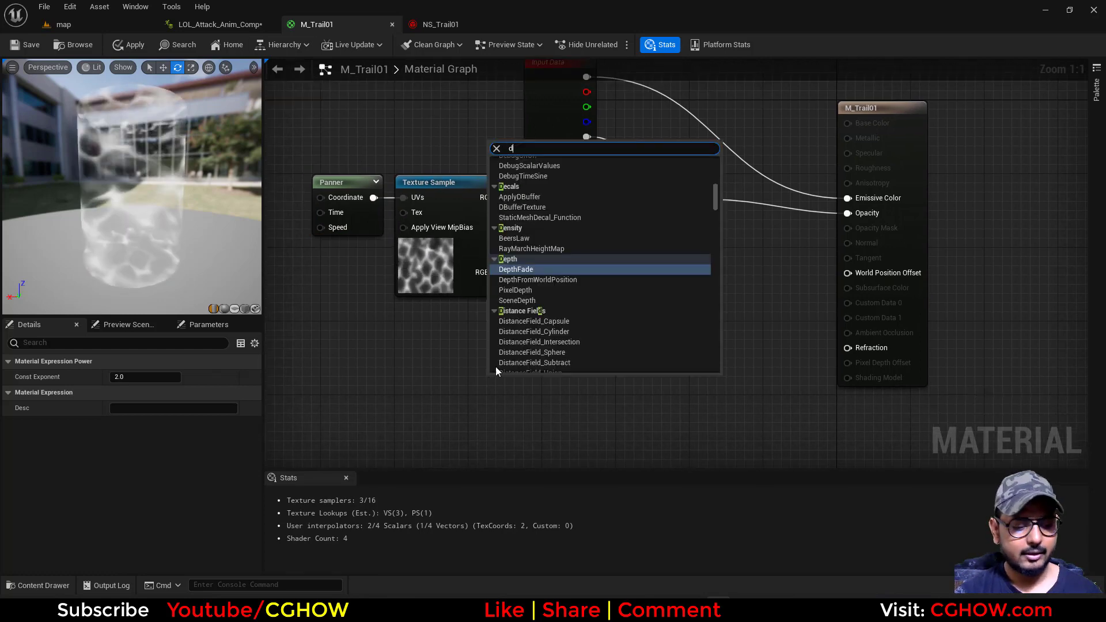
pyautogui.write('dyn')
pyautogui.click(528, 202)
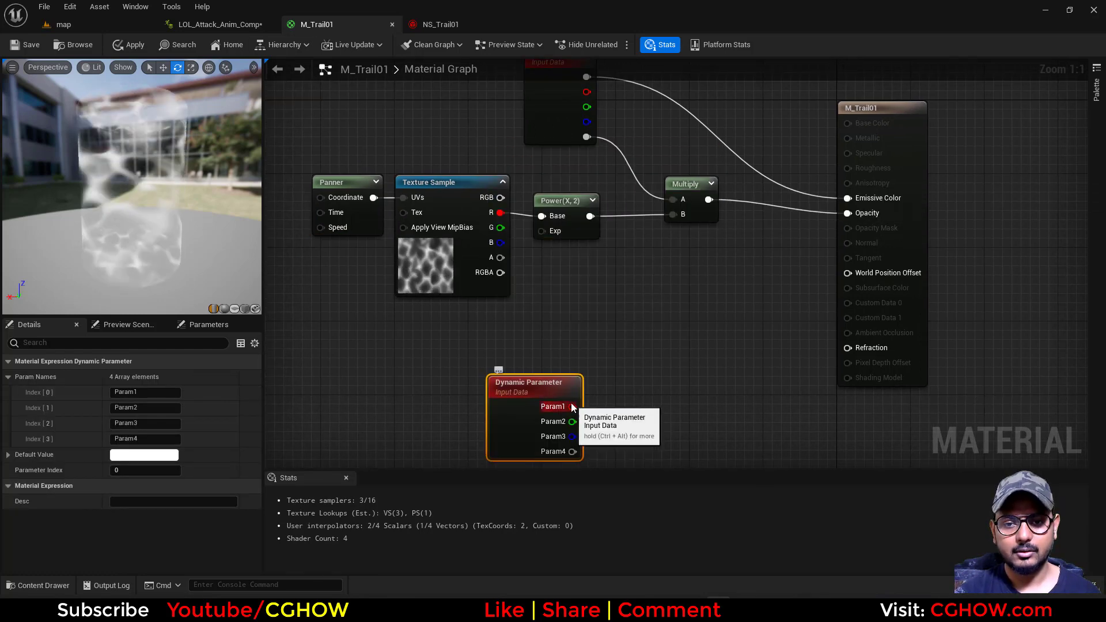
pyautogui.moveTo(572, 406); pyautogui.dragTo(542, 232)
# Rename the Dynamic Parameter's first parameter to POw and save the M_Trail01 material
pyautogui.moveTo(508, 454); pyautogui.dragTo(489, 437)
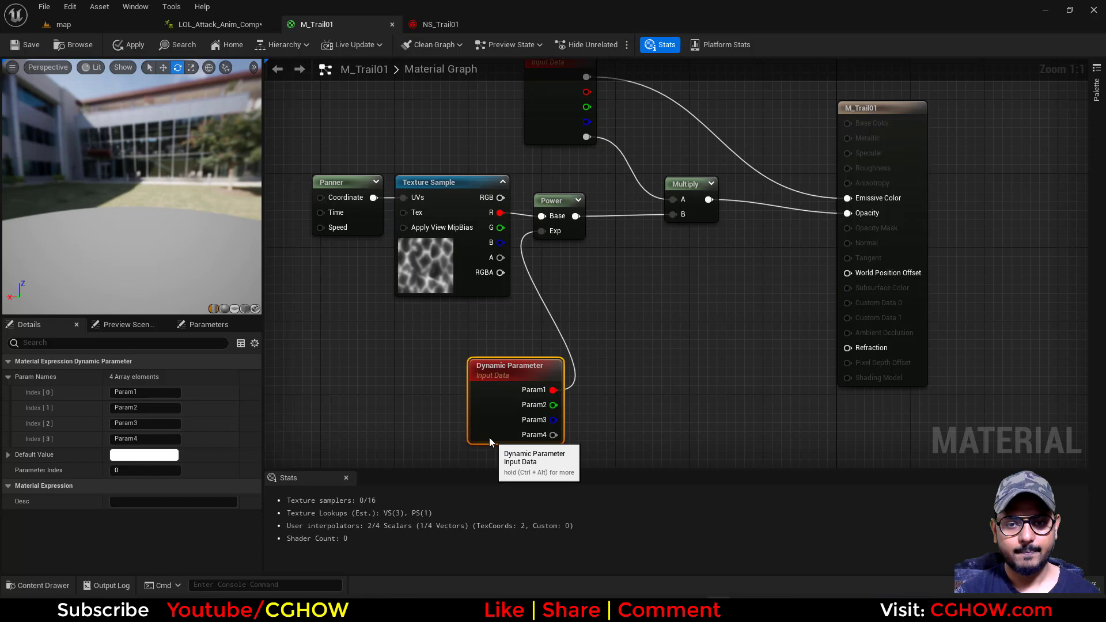
pyautogui.click(145, 392)
pyautogui.write('POw')
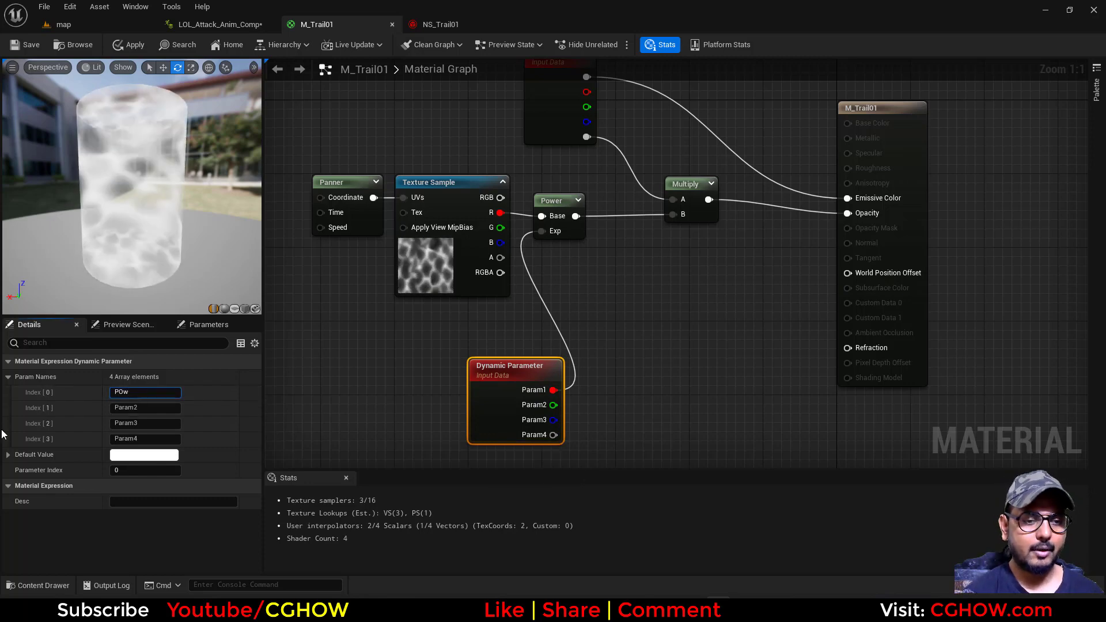
pyautogui.press('Return')
pyautogui.click(23, 46)
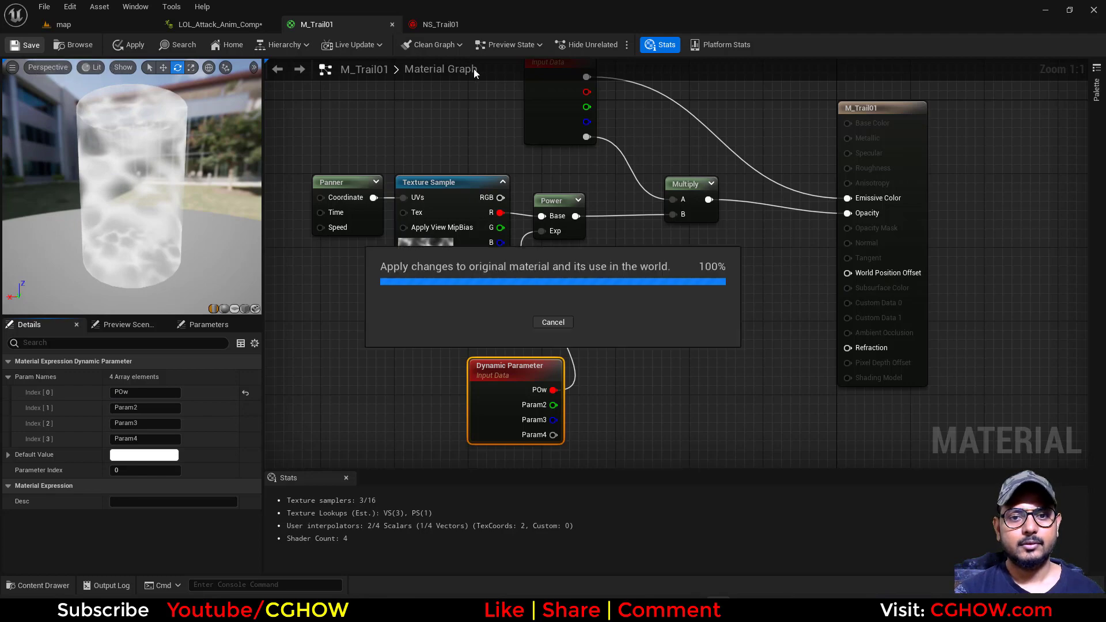
# Play LOL_Attack_Anim_Comp from frame 0 to check the trail, and return the playhead to the start
pyautogui.click(233, 26)
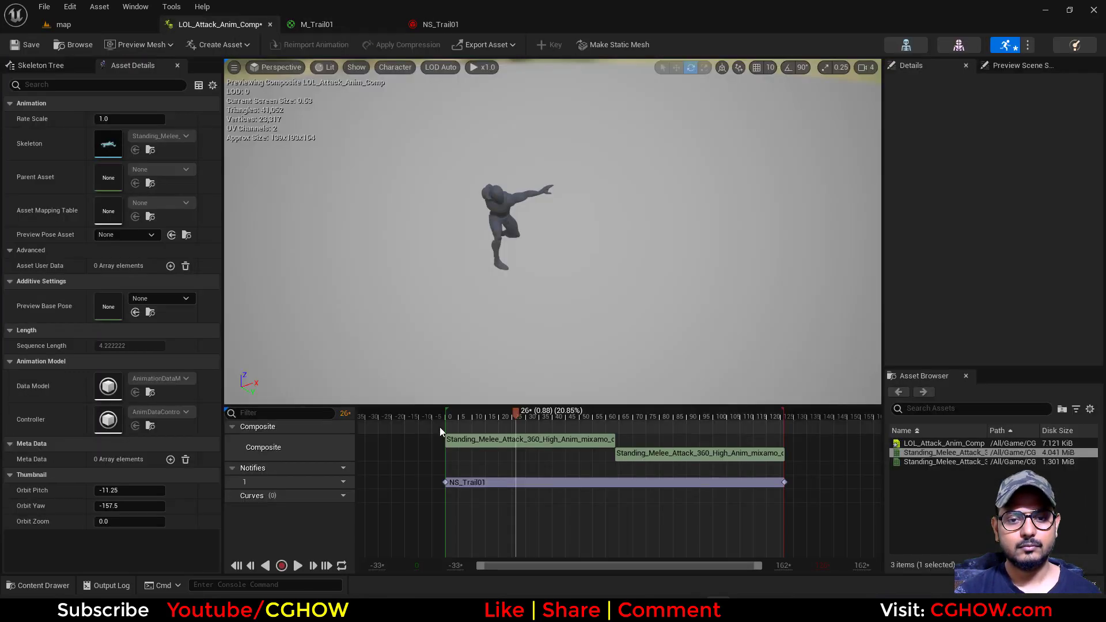
pyautogui.click(447, 413)
pyautogui.click(297, 566)
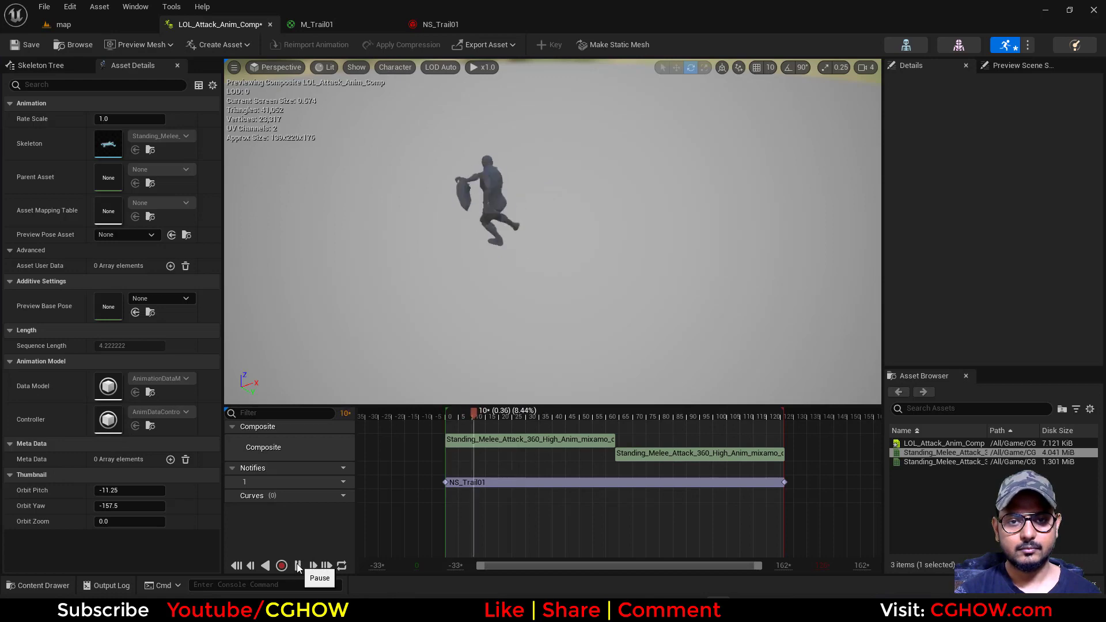
pyautogui.click(422, 412)
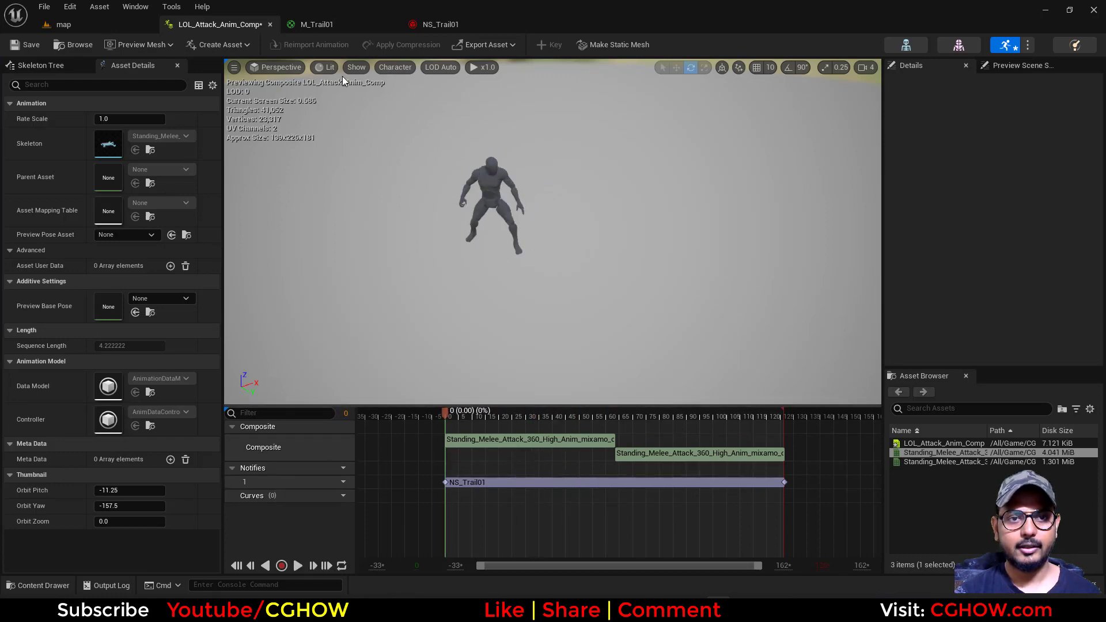
# Assign M_Trail01 as the Ribbon Renderer's material in NS_Trail01, save the system, and replay LOL_Attack_Anim_Comp to check the trail
pyautogui.click(440, 26)
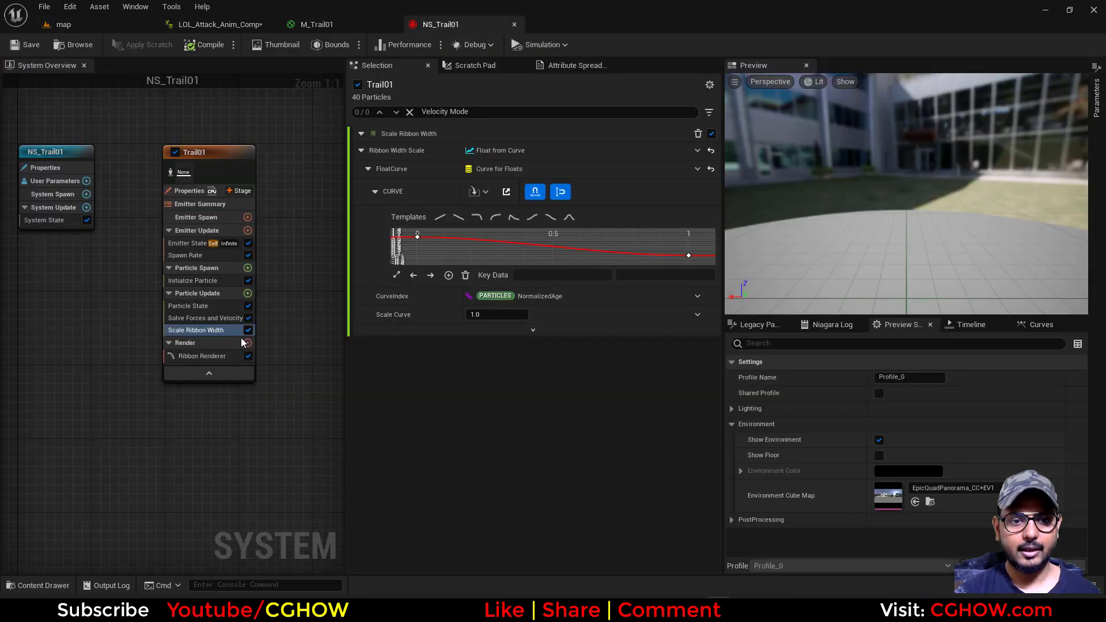
pyautogui.click(228, 356)
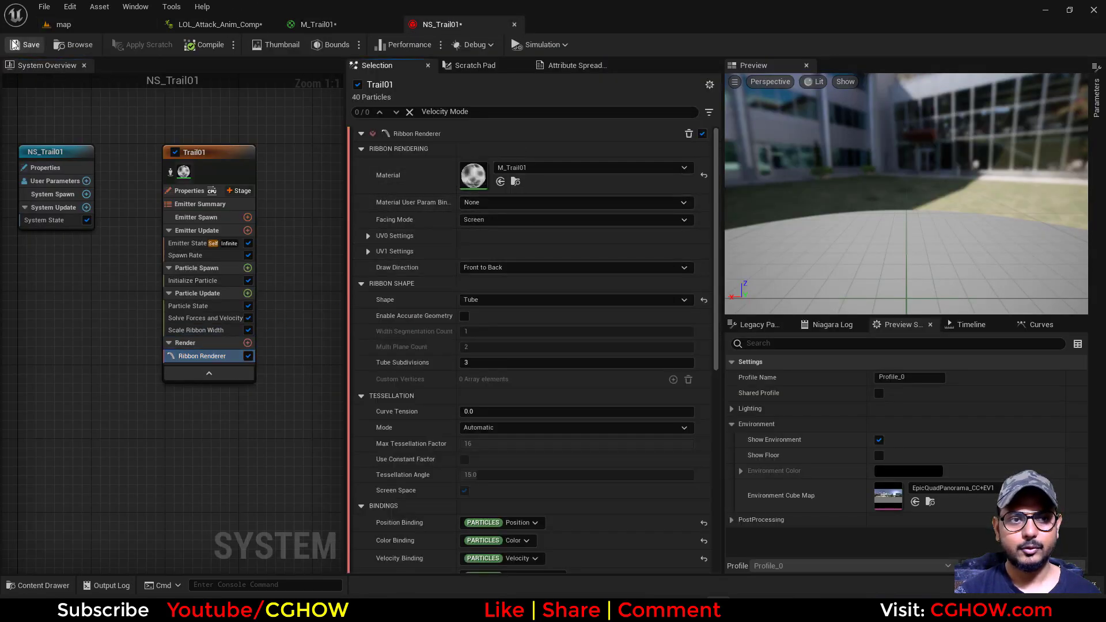
pyautogui.click(199, 24)
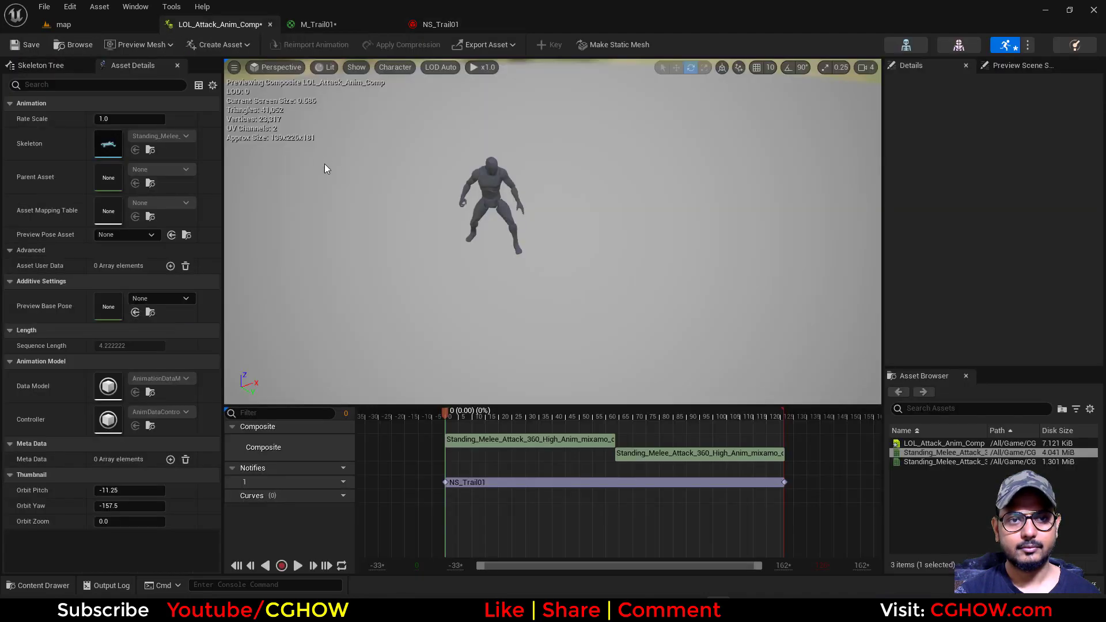
pyautogui.click(298, 566)
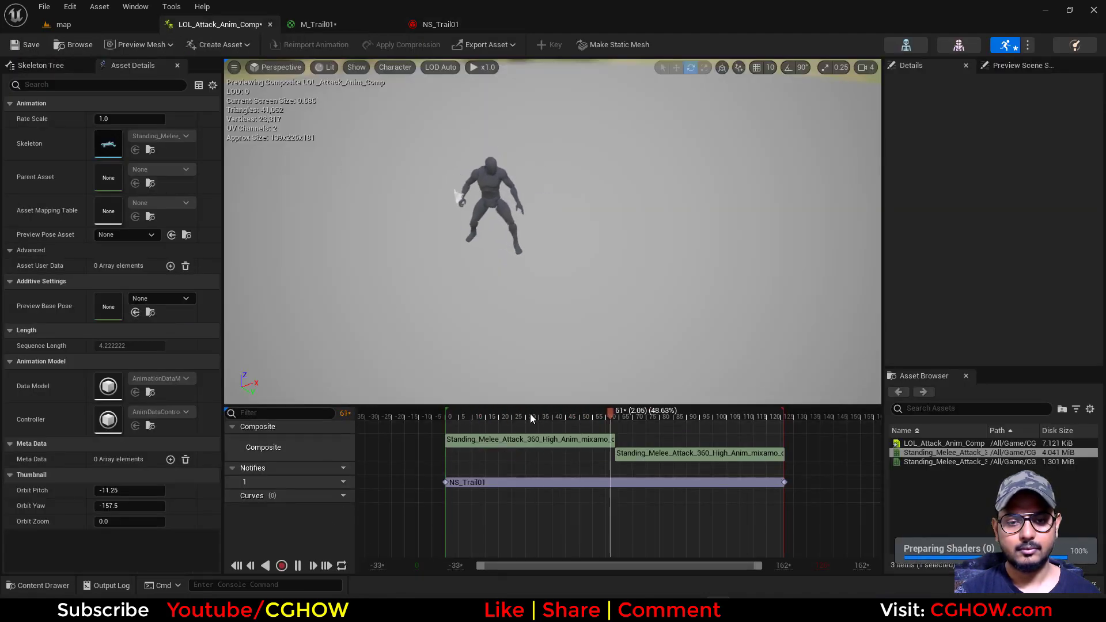
# Return the LOL_Attack_Anim_Comp playhead to frame 0, and set NS_Trail01's Initialize Particle color to R 0, G 0, B 0 with alpha 10
pyautogui.moveTo(529, 414); pyautogui.dragTo(427, 420)
pyautogui.click(440, 27)
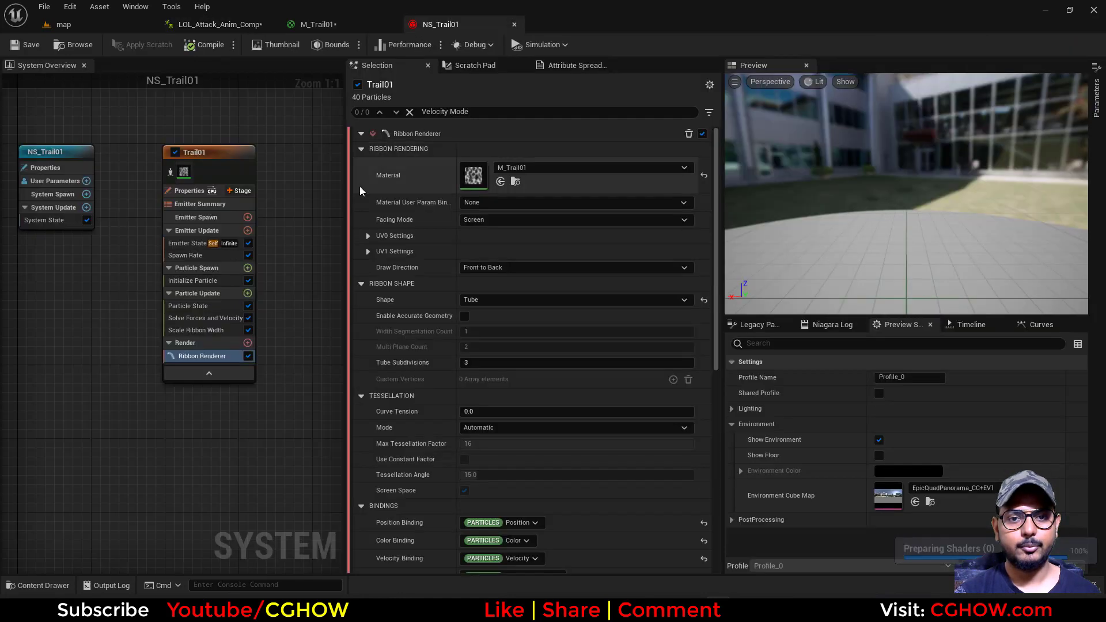
pyautogui.click(201, 280)
pyautogui.click(586, 245)
pyautogui.write('0')
pyautogui.click(624, 244)
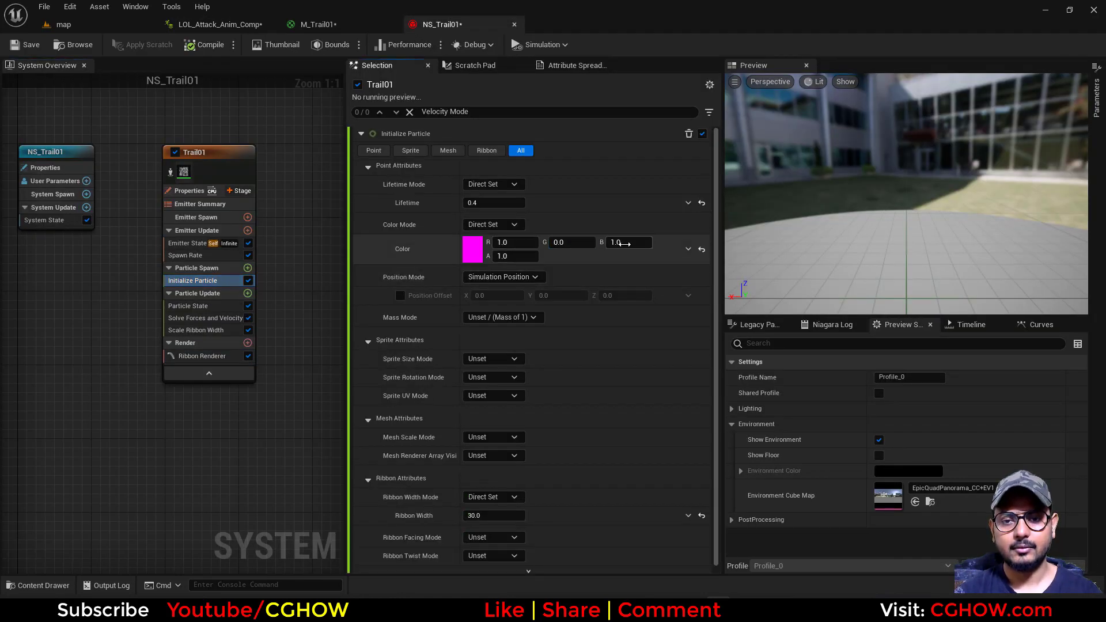
pyautogui.write('0')
pyautogui.click(518, 243)
pyautogui.write('0')
pyautogui.press('Return')
pyautogui.click(513, 255)
pyautogui.write('10')
pyautogui.press('Return')
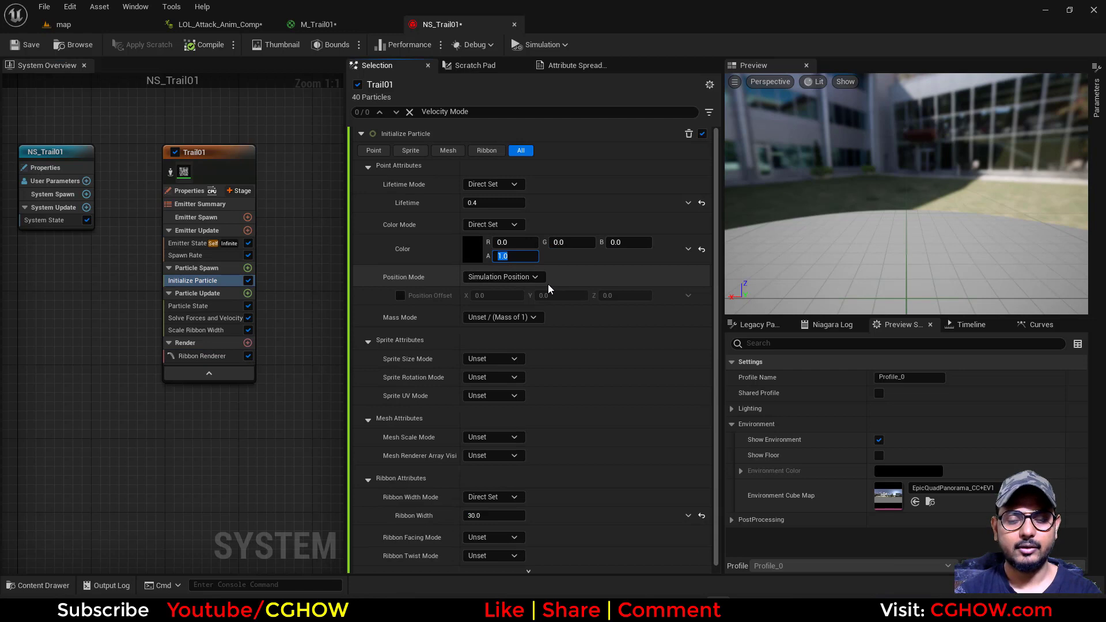
# Add a Dynamic Material Parameters module to Trail01's Particle Update with POw set to 2, and save the system
pyautogui.click(247, 294)
pyautogui.write('dyn')
pyautogui.click(282, 373)
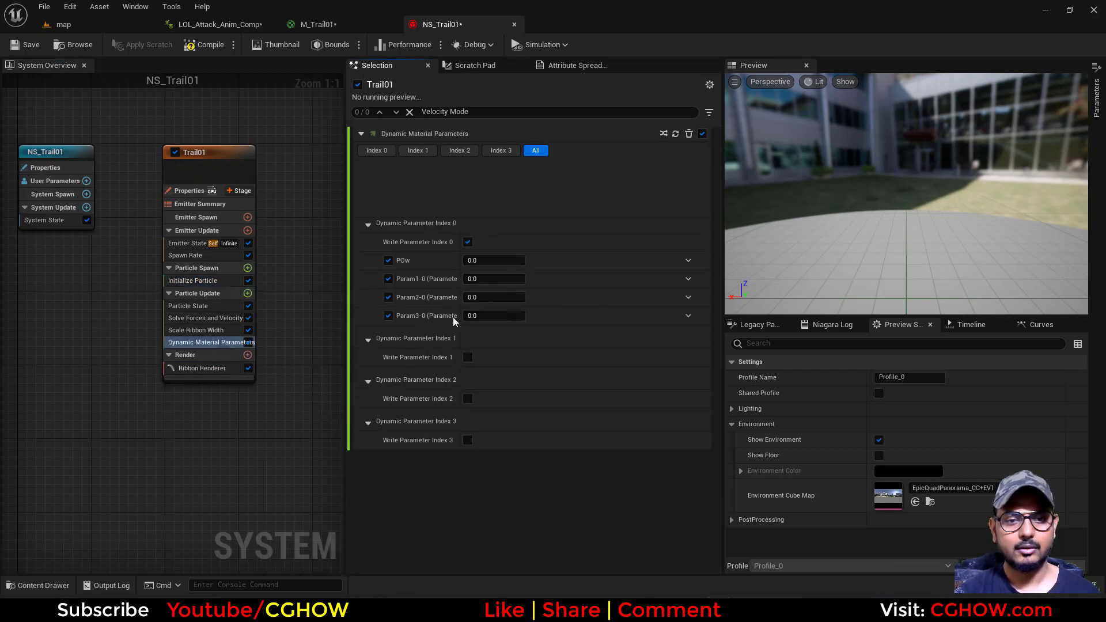
pyautogui.click(496, 203)
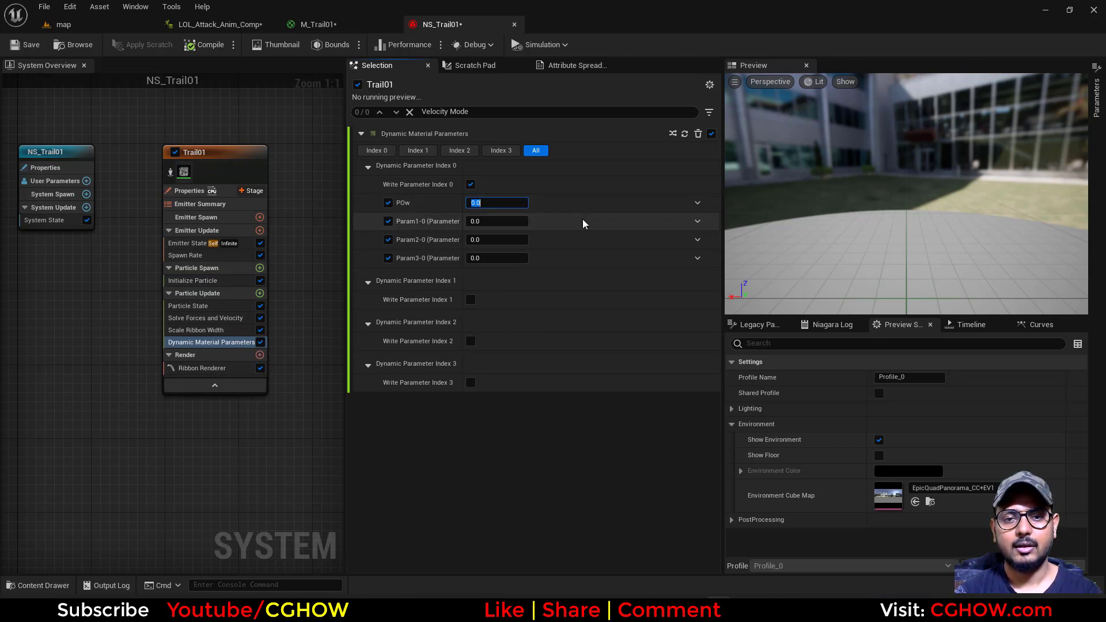
pyautogui.write('2')
pyautogui.press('Return')
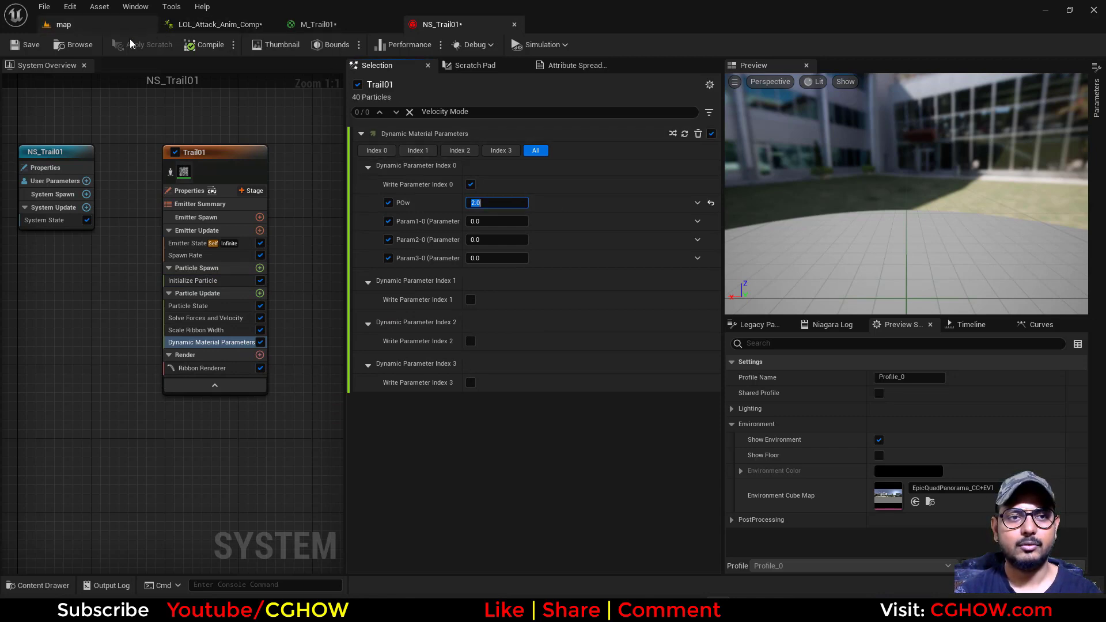
pyautogui.click(37, 48)
# Play LOL_Attack_Anim_Comp from frame 0 several times to check the black noise trail on the hand
pyautogui.click(222, 24)
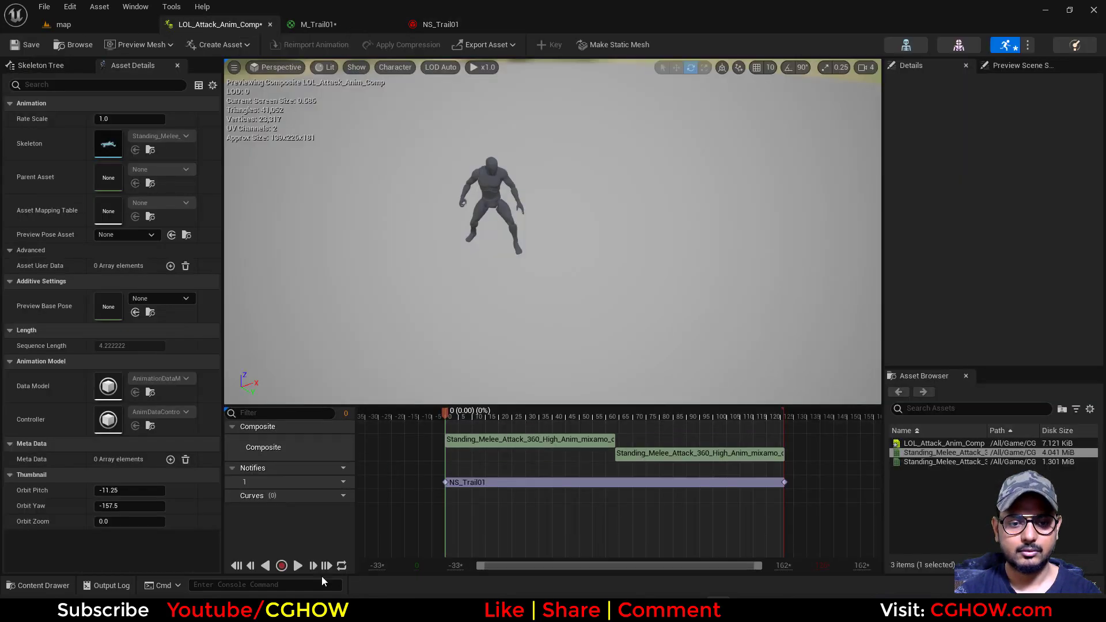
pyautogui.click(298, 566)
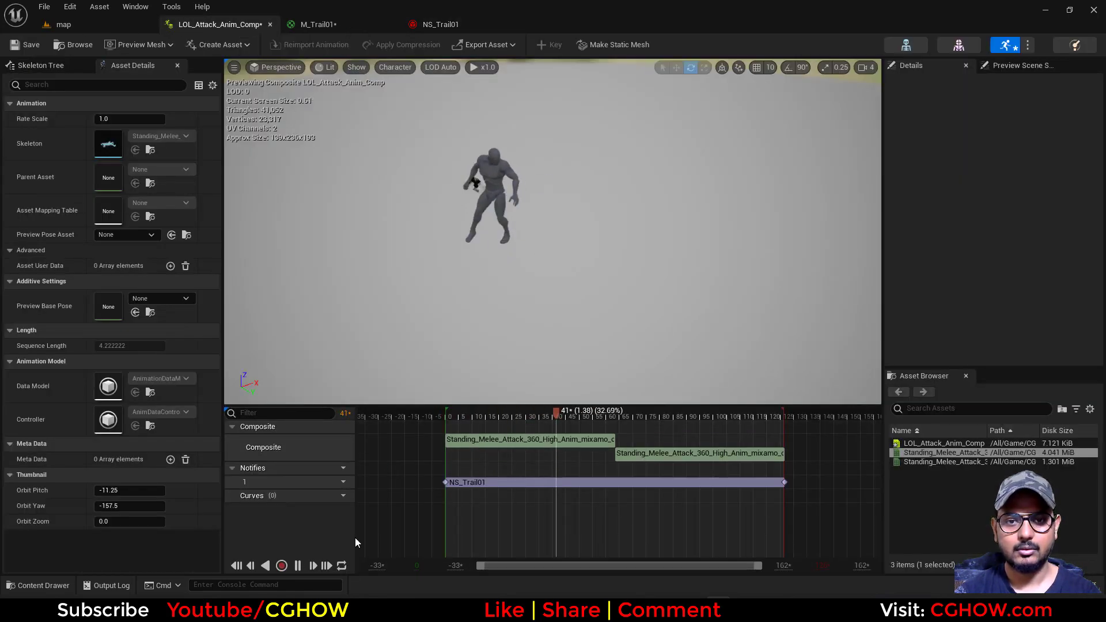
pyautogui.moveTo(473, 417); pyautogui.dragTo(436, 415)
pyautogui.moveTo(525, 427); pyautogui.dragTo(375, 431)
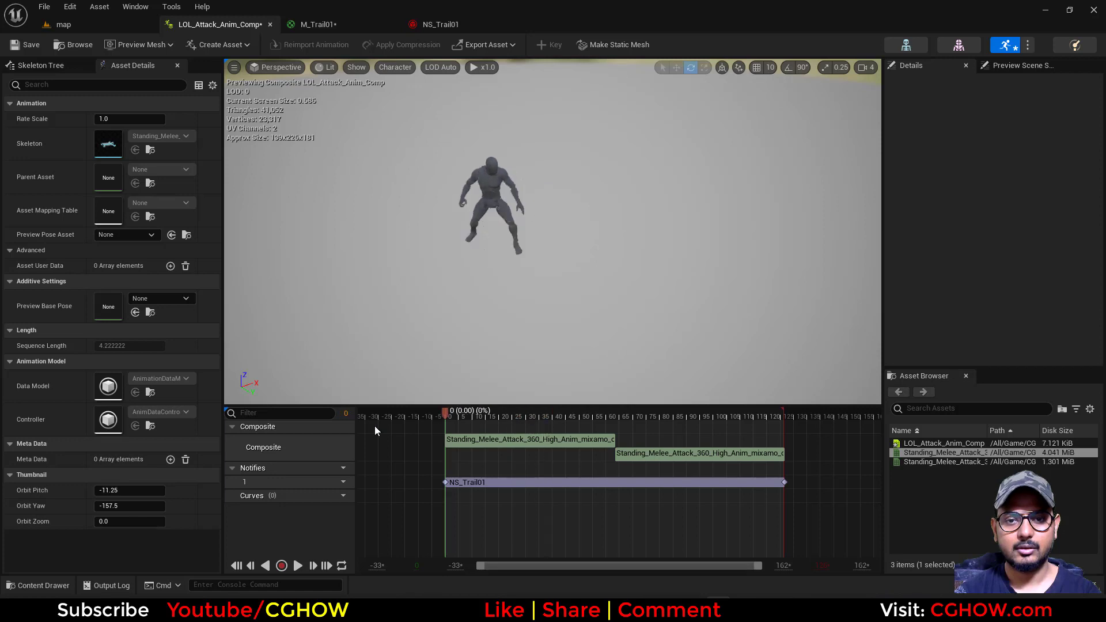
pyautogui.click(297, 566)
pyautogui.click(296, 565)
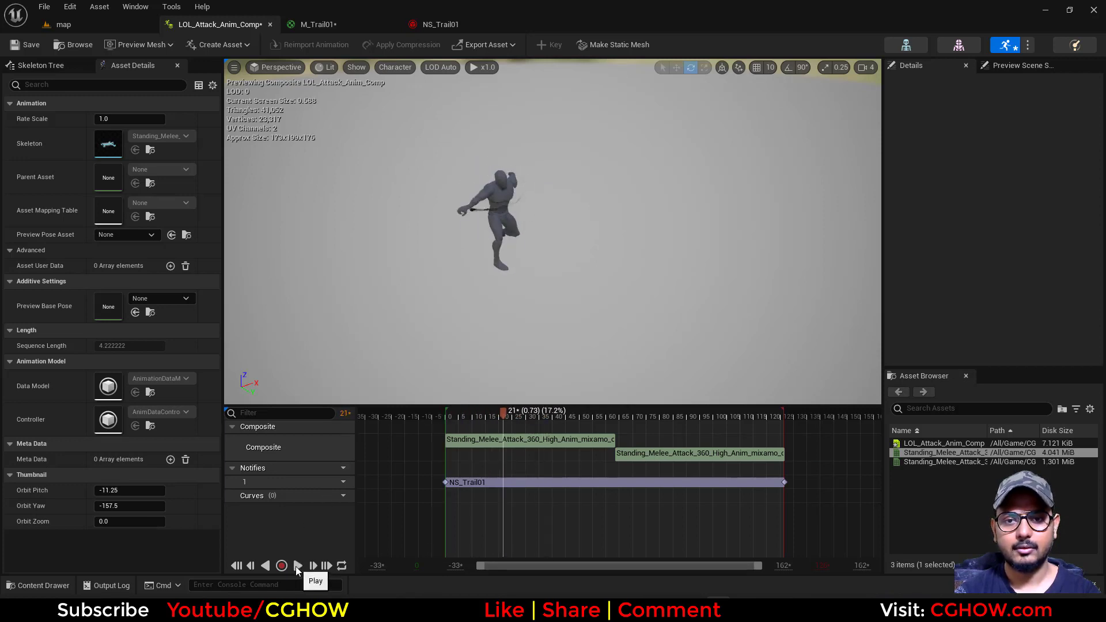
pyautogui.moveTo(468, 412); pyautogui.dragTo(403, 422)
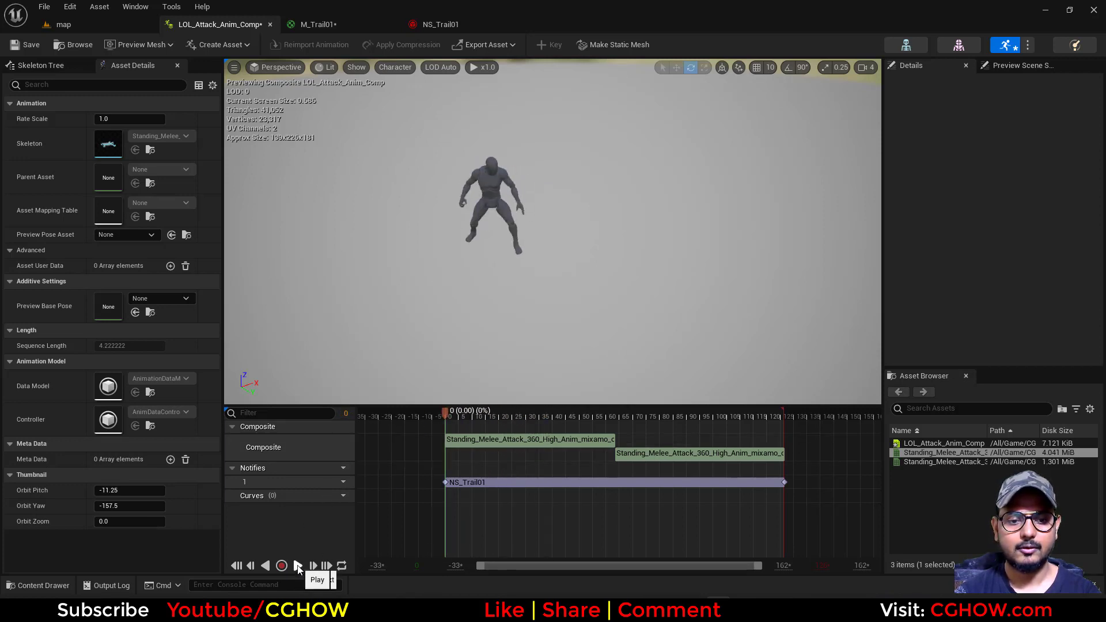
pyautogui.click(297, 566)
pyautogui.click(298, 565)
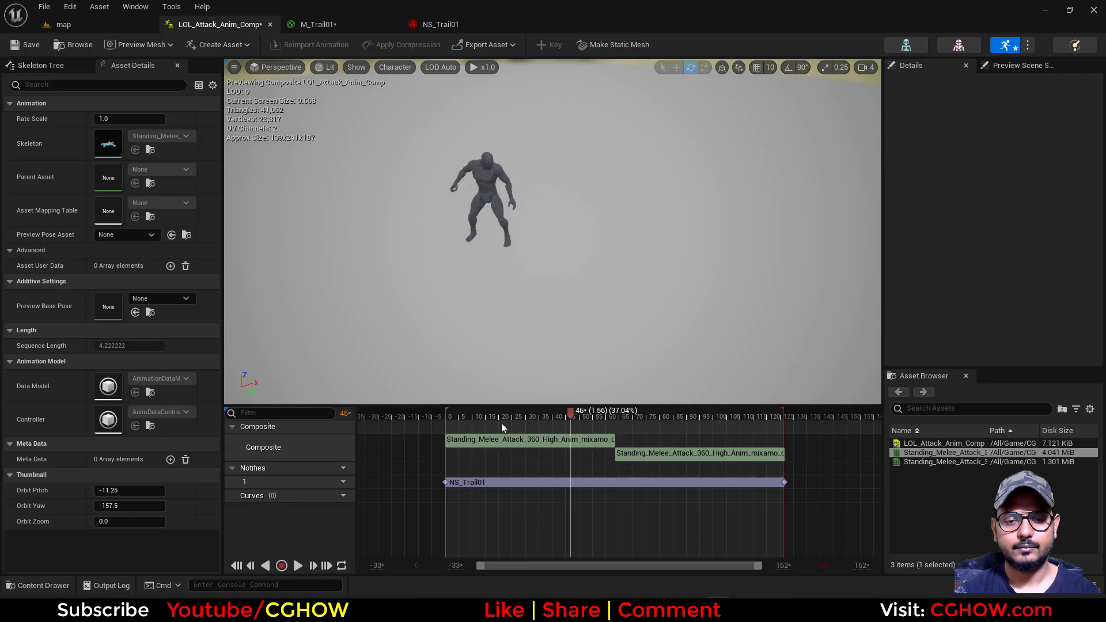
pyautogui.click(285, 567)
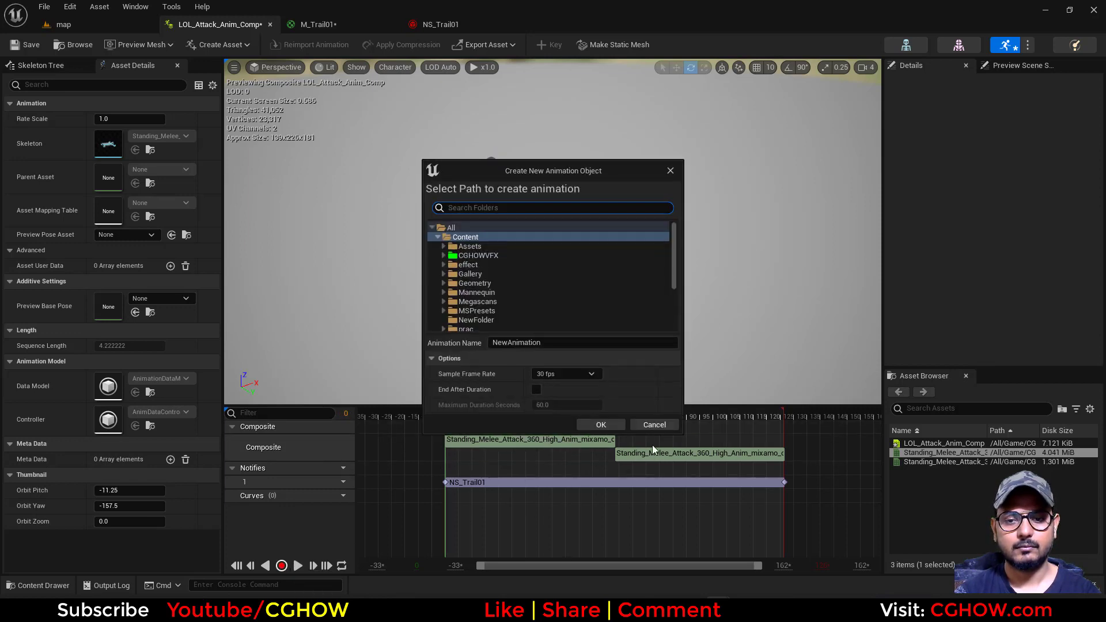
pyautogui.click(634, 426)
pyautogui.click(301, 565)
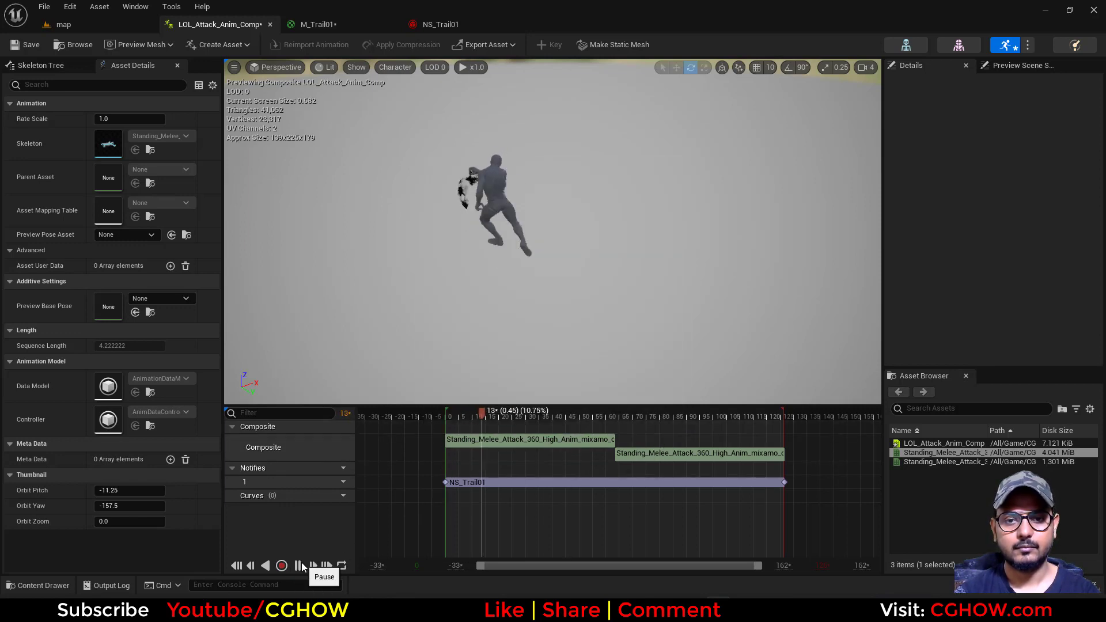
# Bend the start of NS_Trail01's Scale Ribbon Width curve upward into a bulge, and replay LOL_Attack_Anim_Comp to check the trail
pyautogui.click(315, 25)
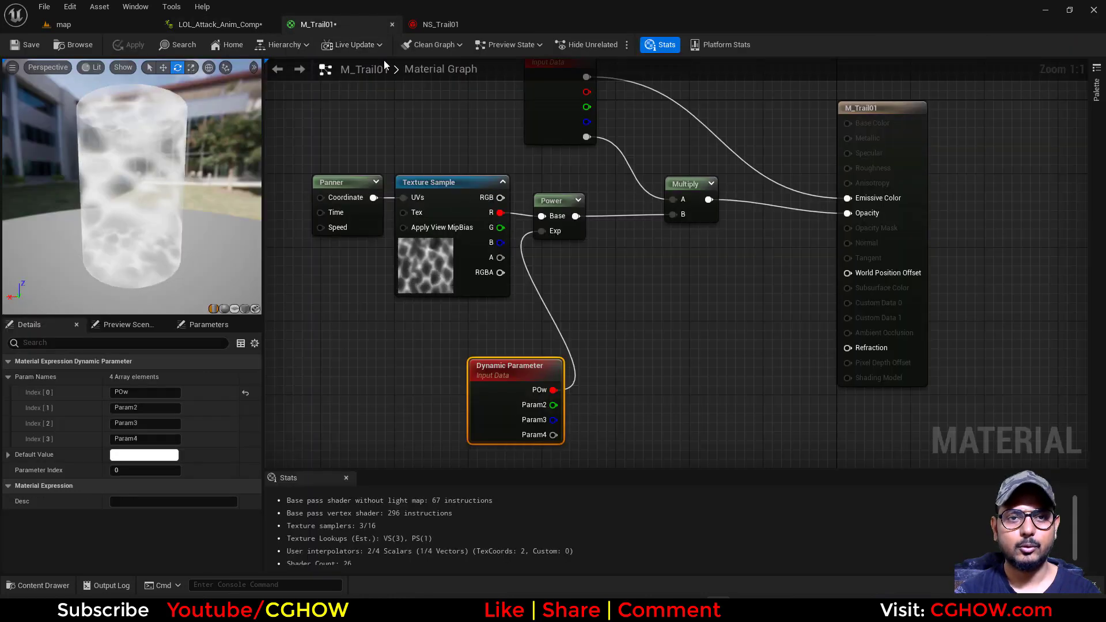
pyautogui.click(440, 24)
pyautogui.click(201, 331)
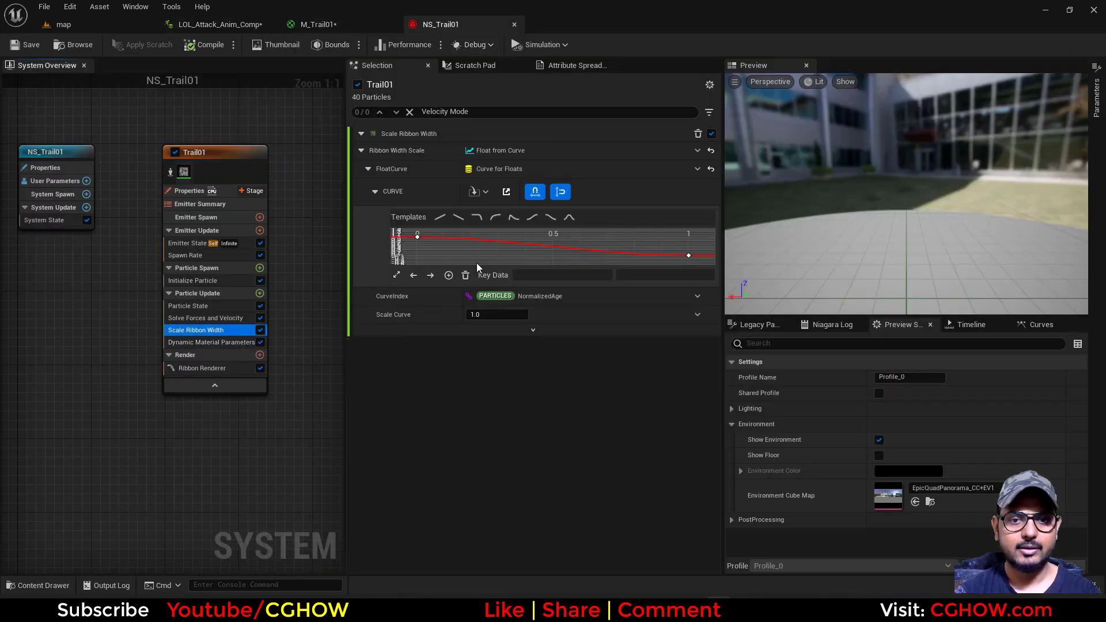
pyautogui.click(456, 254)
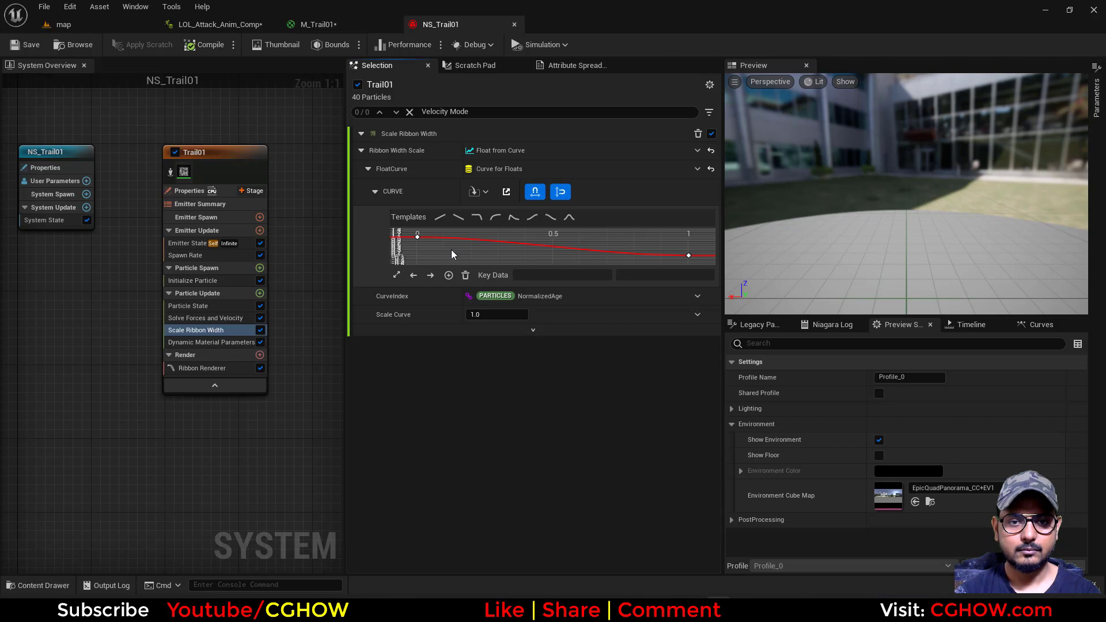
pyautogui.click(417, 237)
pyautogui.moveTo(452, 238); pyautogui.dragTo(455, 214)
pyautogui.click(418, 261)
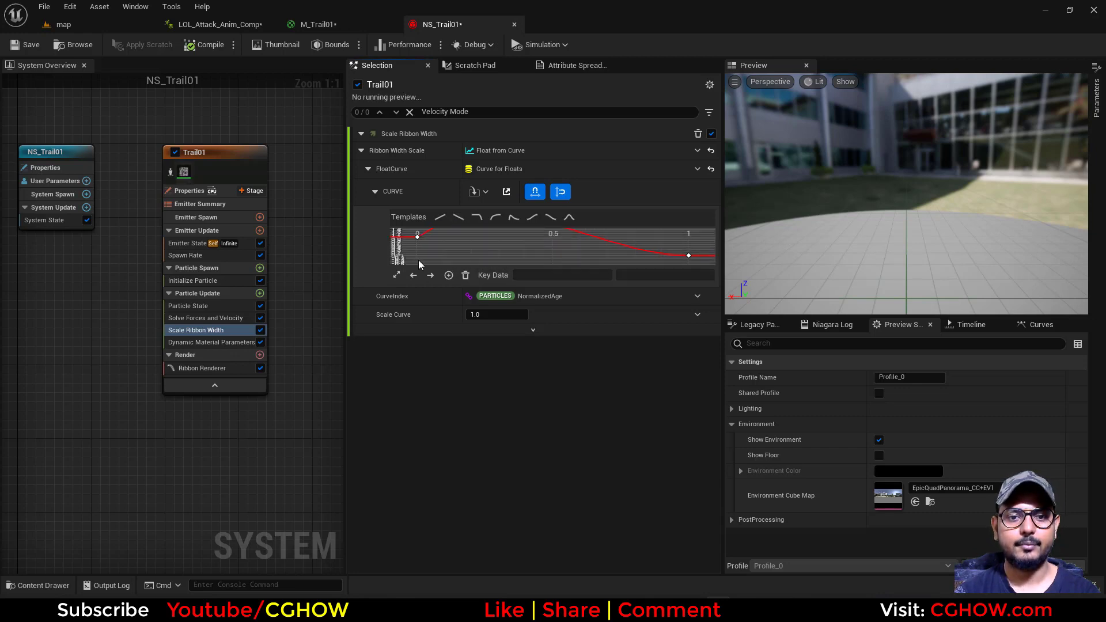
pyautogui.click(396, 276)
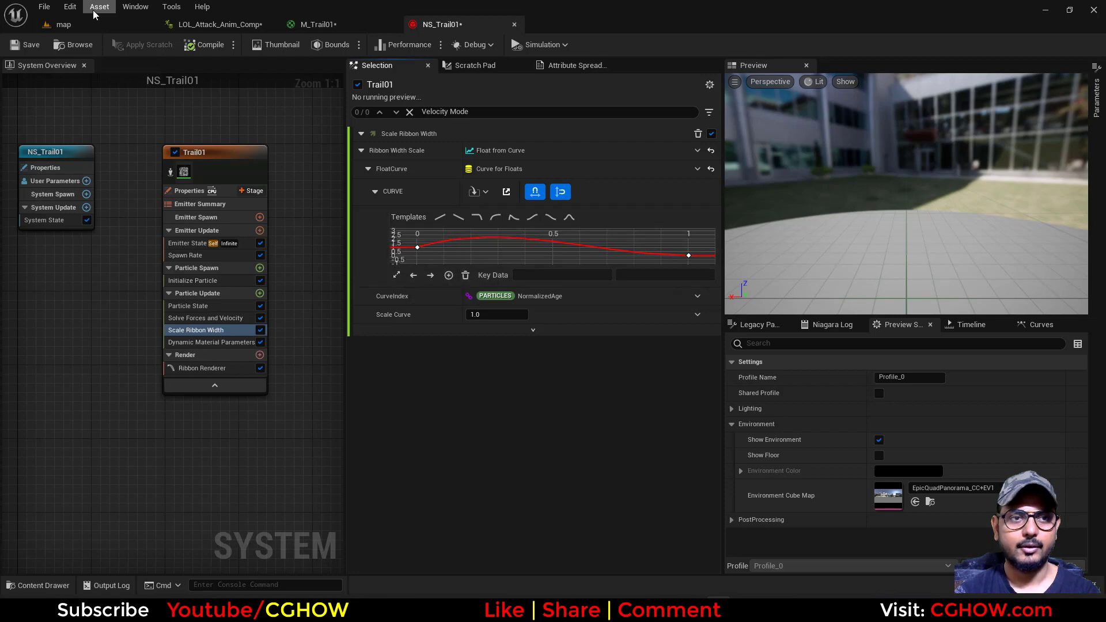
pyautogui.click(218, 24)
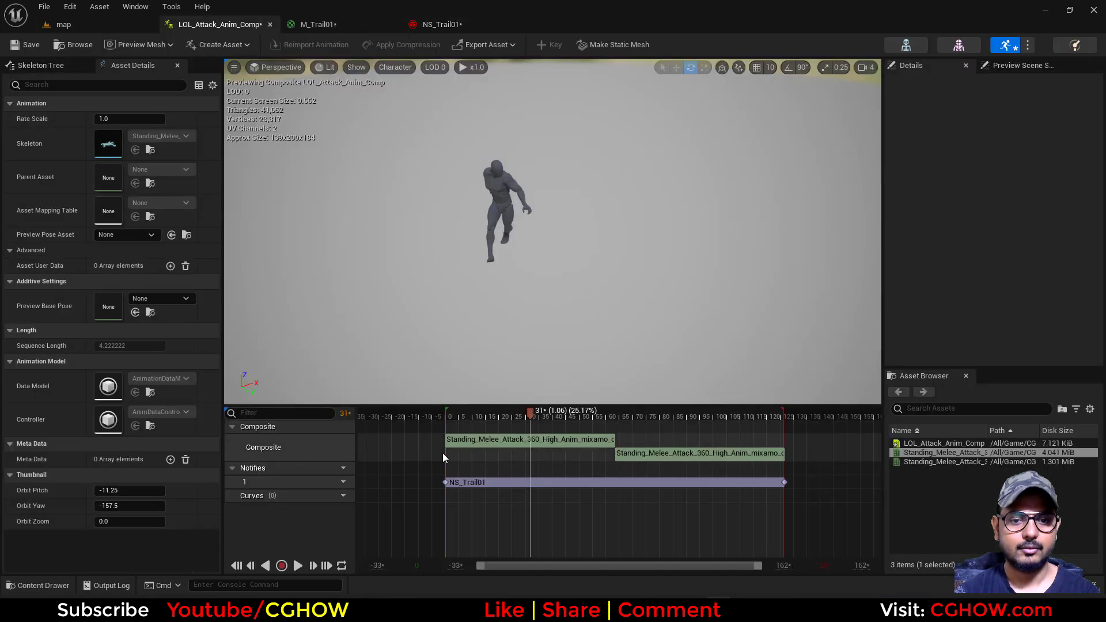
pyautogui.click(298, 566)
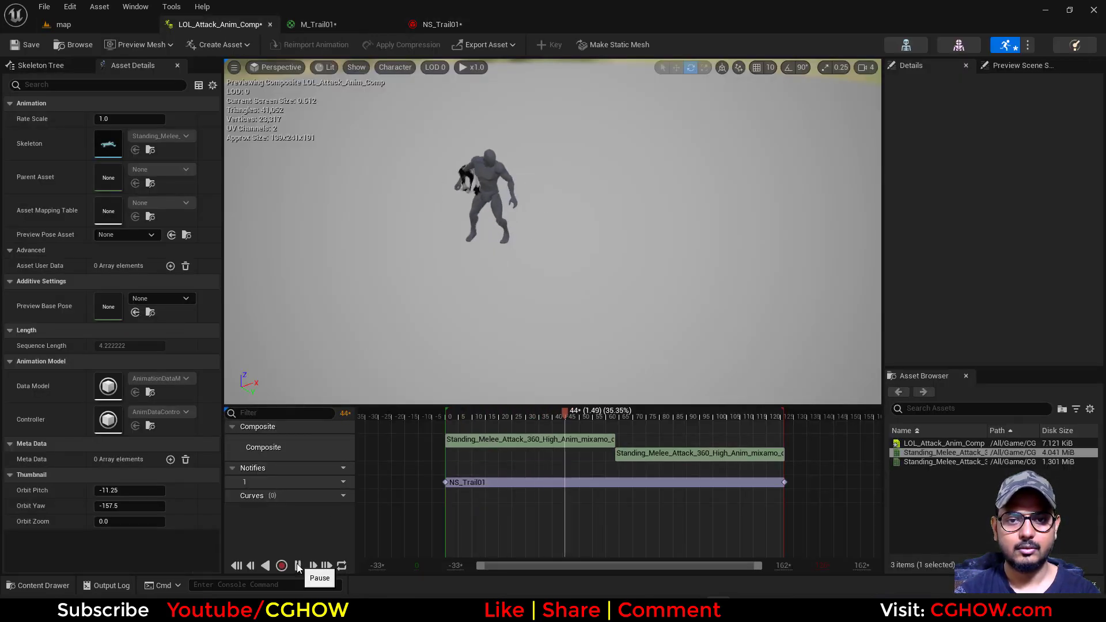
# Close the M_Trail01 editor and lower the Scale Ribbon Width curve's start tangent for a gentler bulge, saving NS_Trail01
pyautogui.click(341, 22)
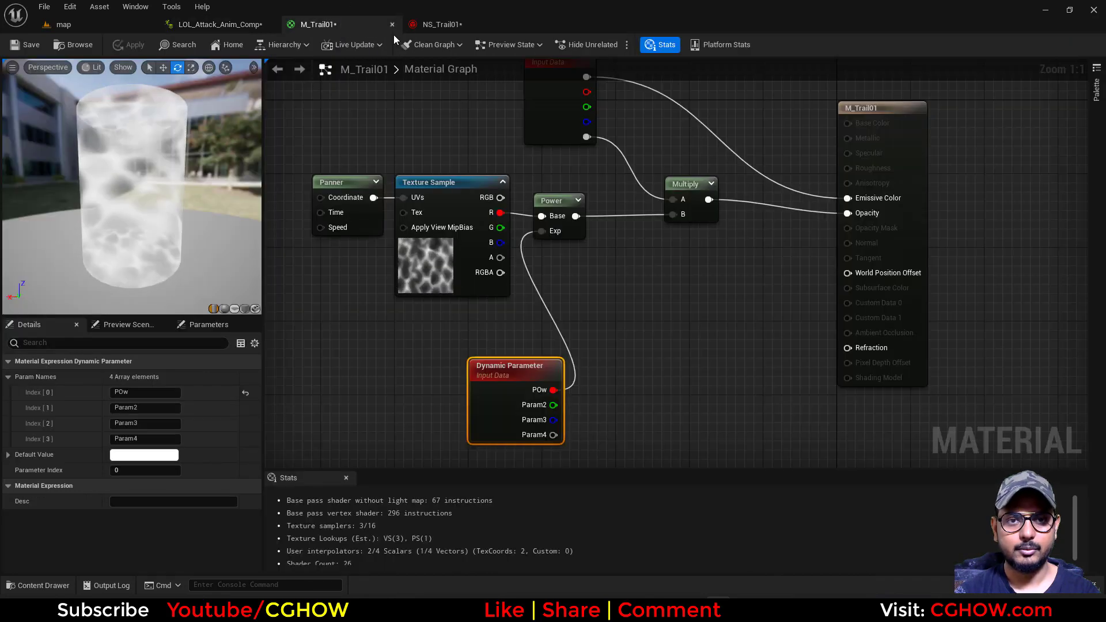
pyautogui.click(392, 25)
pyautogui.click(358, 24)
pyautogui.click(417, 248)
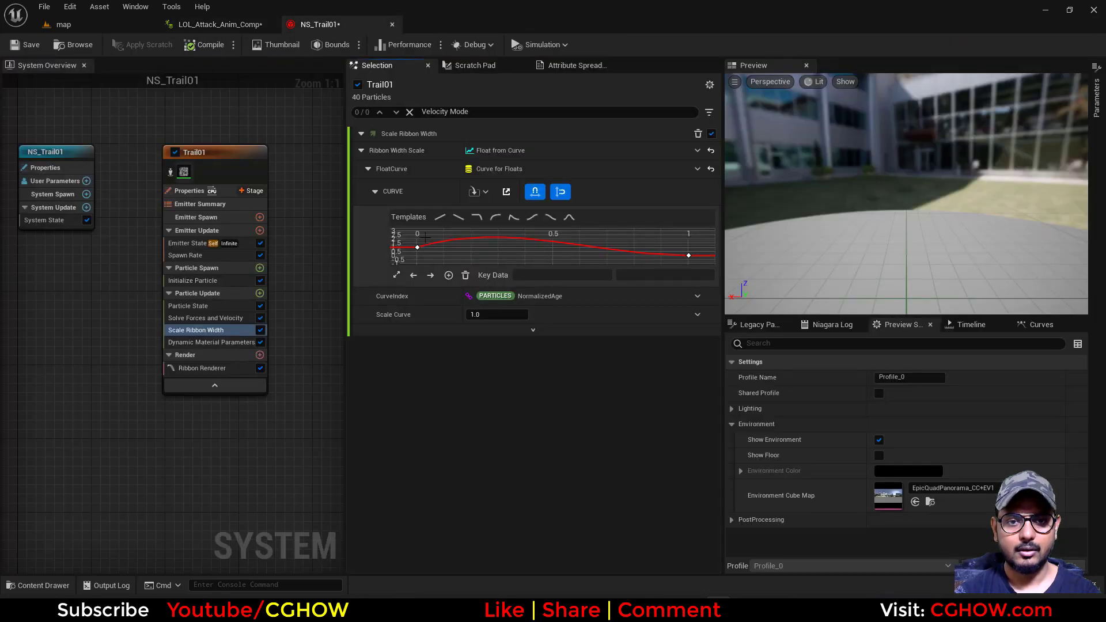
pyautogui.moveTo(450, 236); pyautogui.dragTo(452, 241)
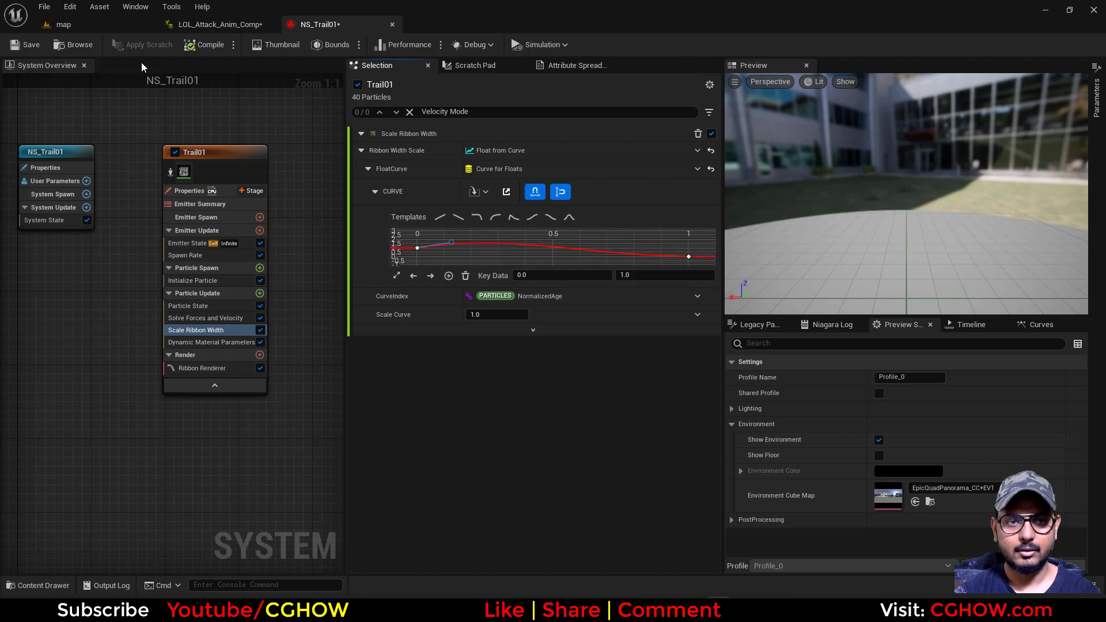
pyautogui.click(24, 42)
# Scrub the League of Legends reference GIF in the browser around the punch, and duplicate the Trail01 emitter in NS_Trail01
pyautogui.moveTo(216, 139); pyautogui.dragTo(127, 139, button='right')
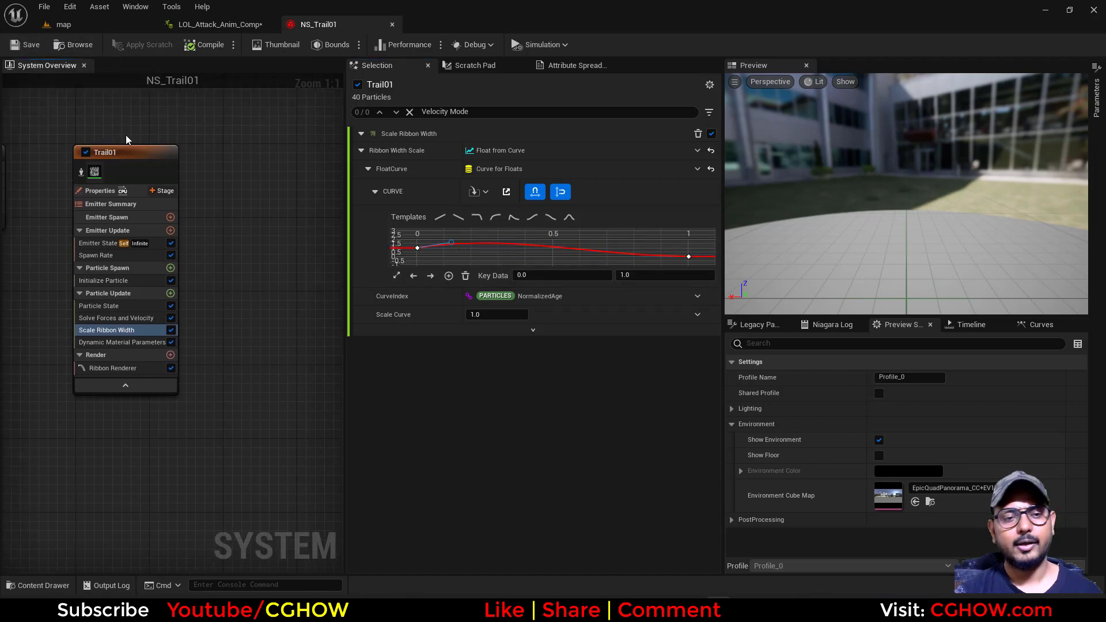
pyautogui.hotkey('alt', 'Tab')
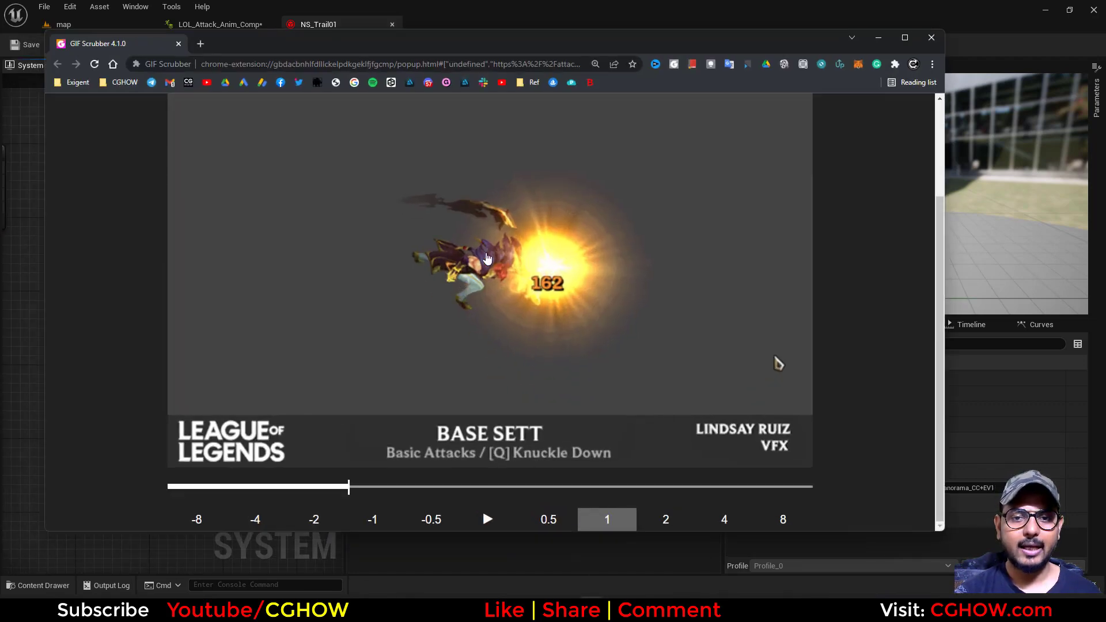
pyautogui.moveTo(357, 487)
pyautogui.mouseDown()
pyautogui.moveTo(281, 489)
pyautogui.moveTo(347, 491)
pyautogui.mouseUp()
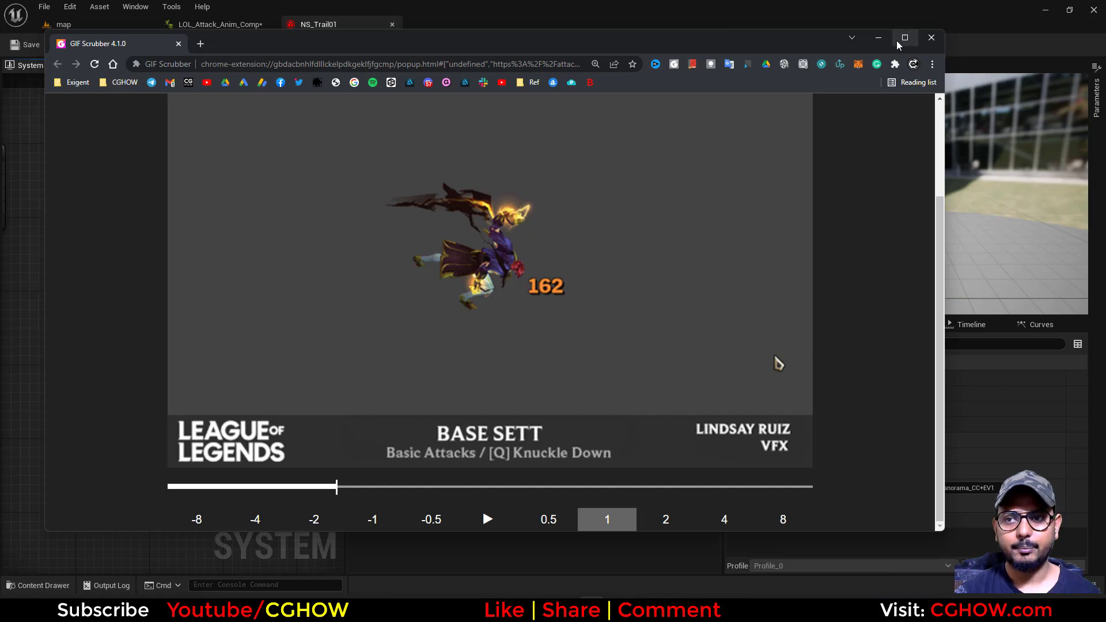
pyautogui.click(878, 38)
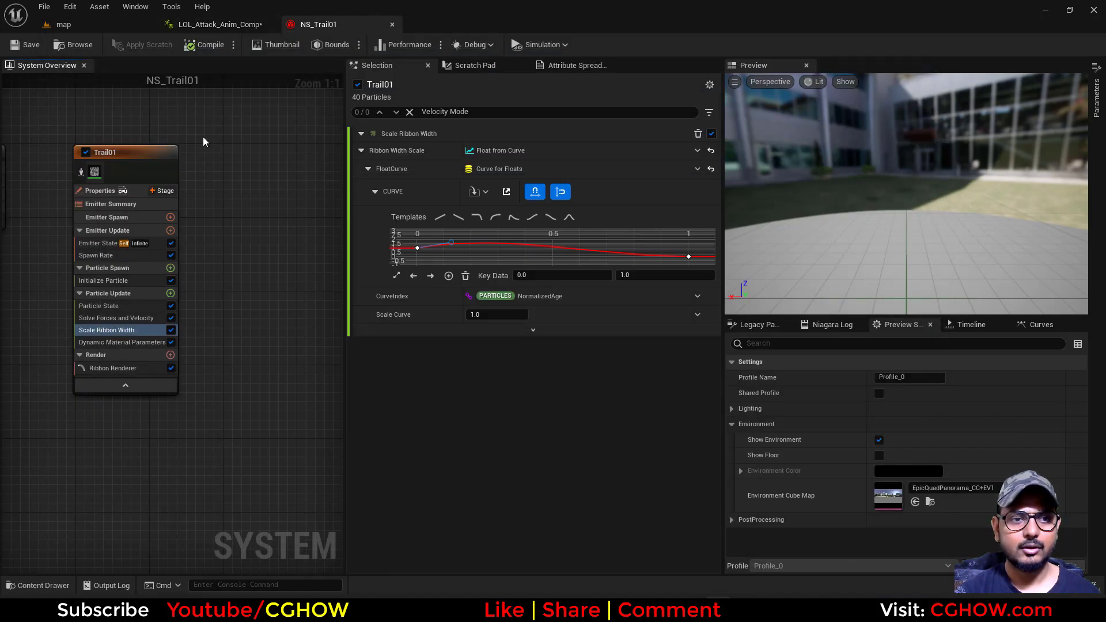
pyautogui.moveTo(147, 157); pyautogui.dragTo(122, 158)
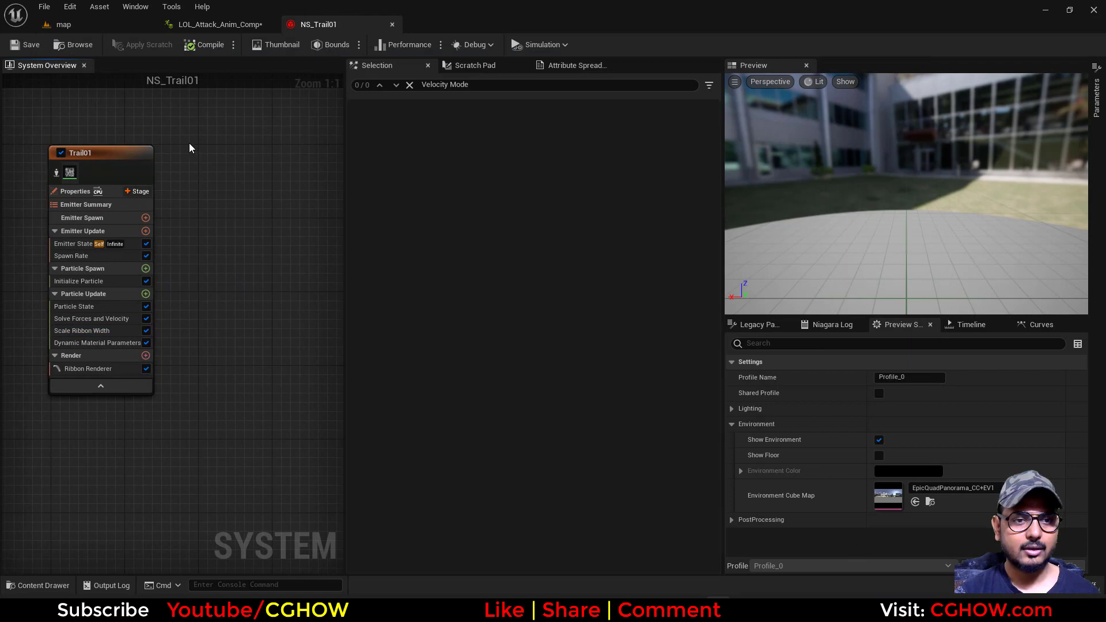
pyautogui.hotkey('ctrl', 'd')
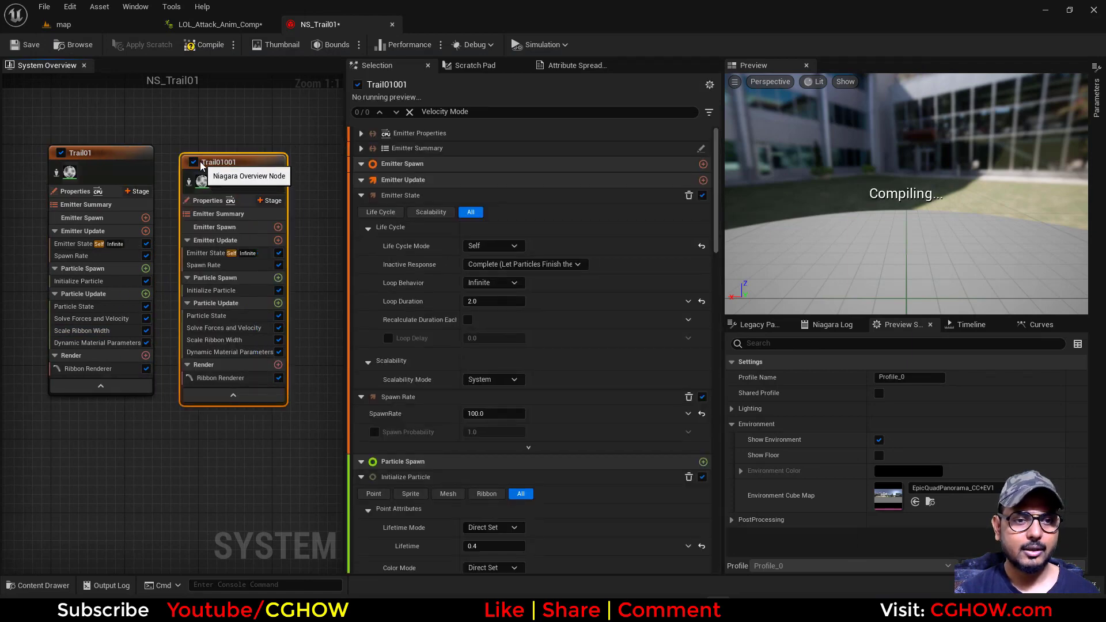
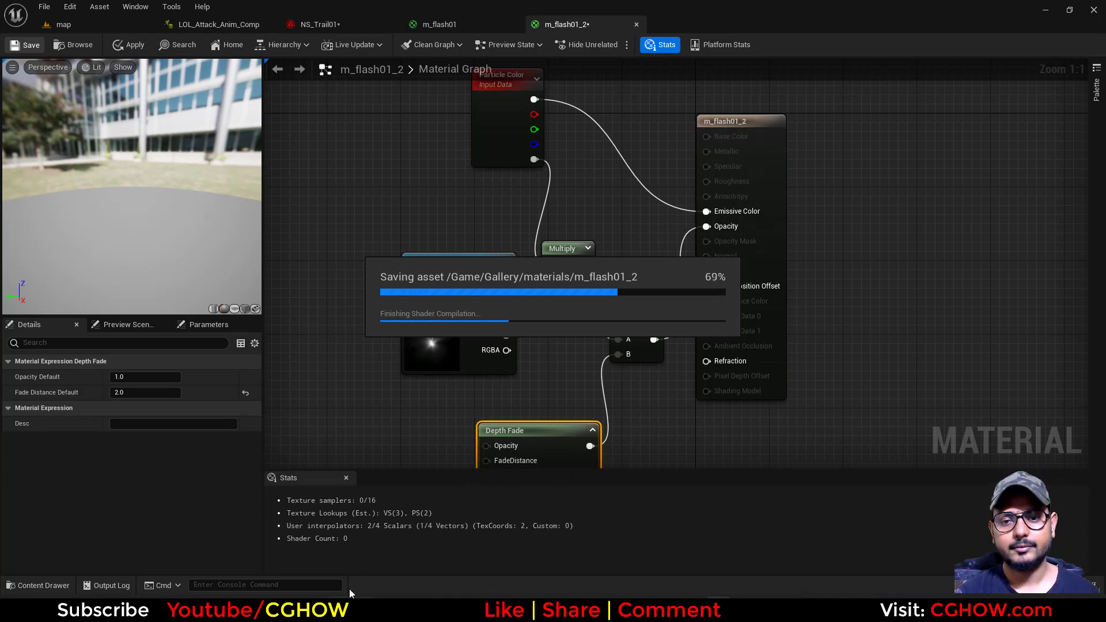
# Locate the saved m_flash01_2 material among the project assets and assign it to the core emitter's Sprite Renderer in NS_Trail01
pyautogui.click(780, 193)
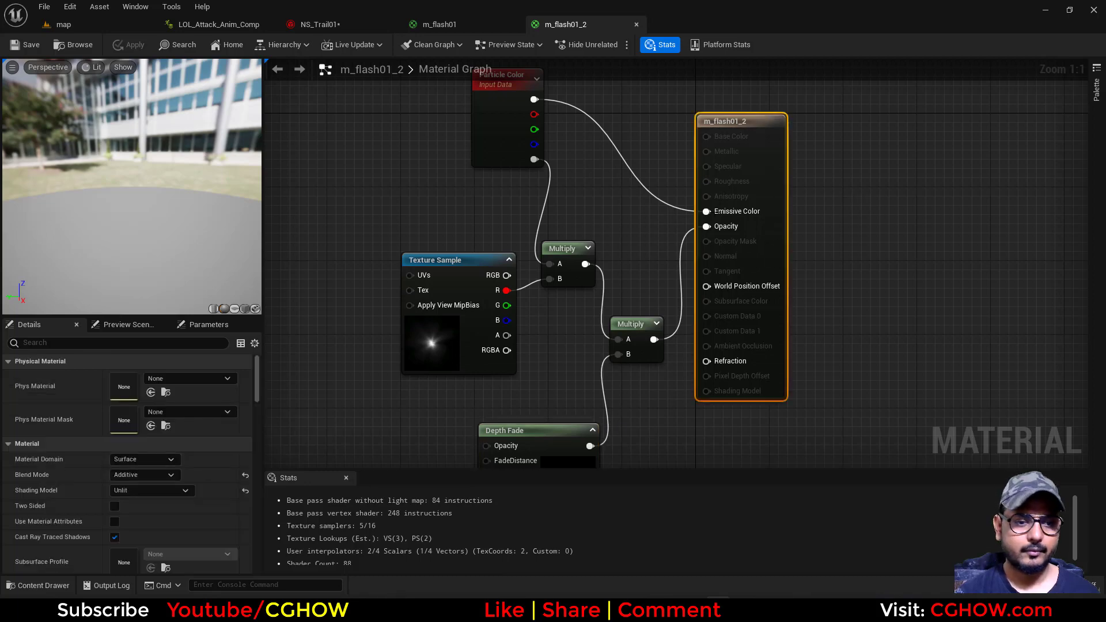
pyautogui.click(71, 43)
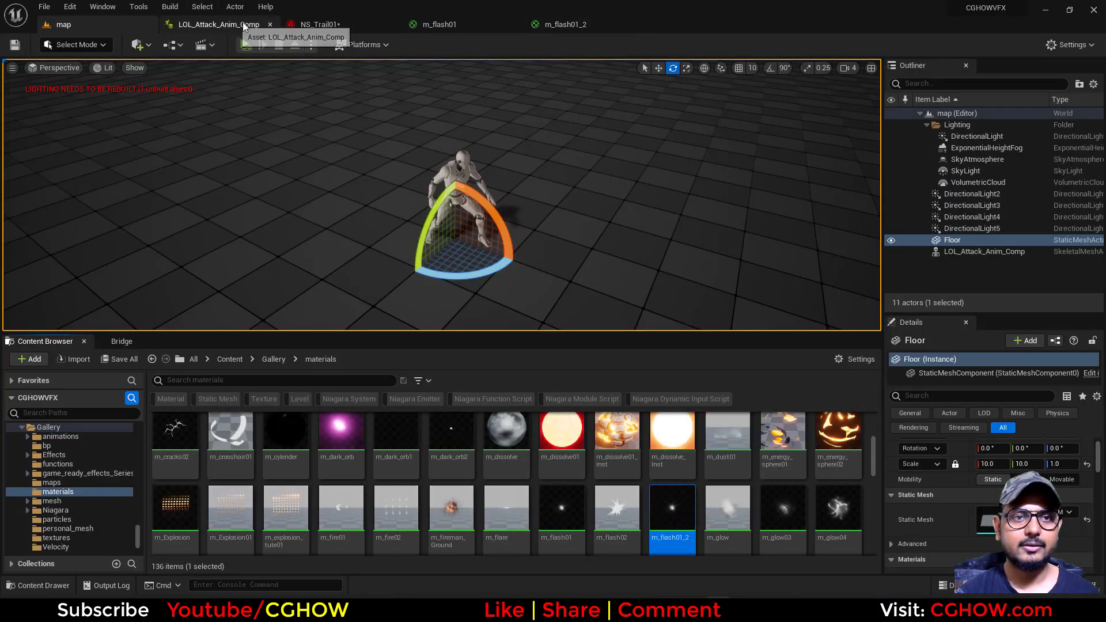
pyautogui.click(338, 23)
pyautogui.moveTo(237, 128); pyautogui.dragTo(176, 124, button='right')
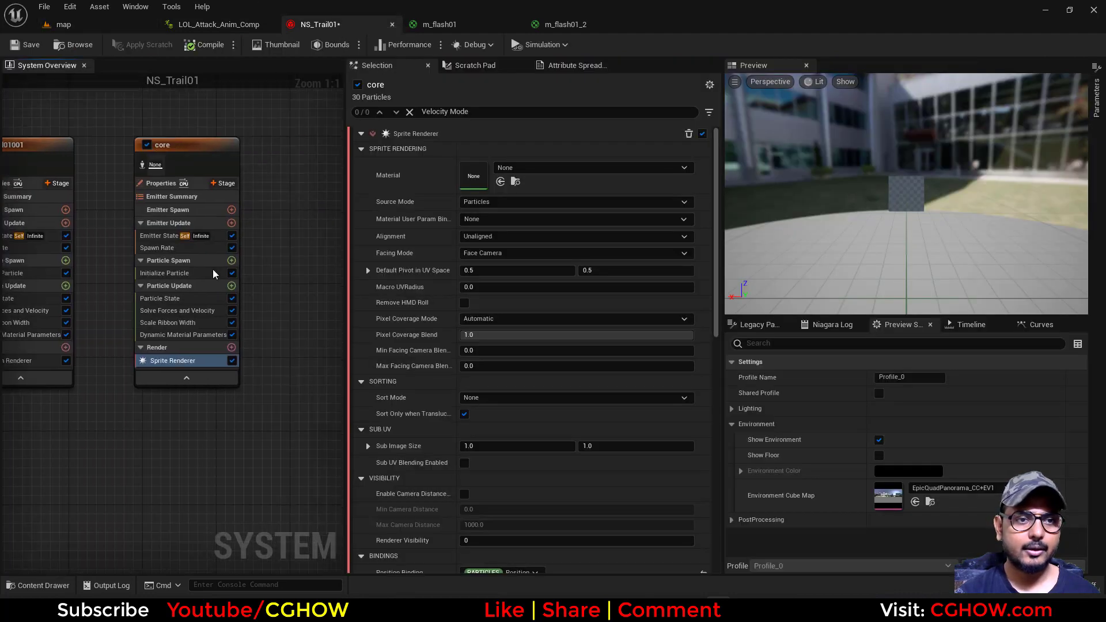
pyautogui.click(500, 181)
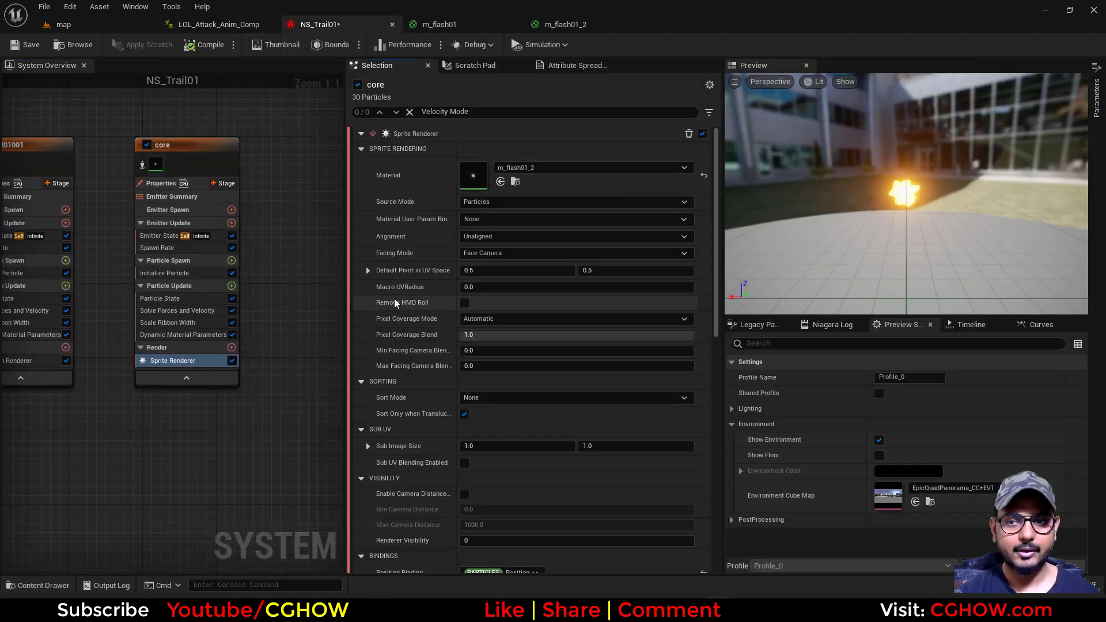
# Delete the Dynamic Material Parameters and Scale Ribbon Width modules from the core emitter
pyautogui.click(173, 334)
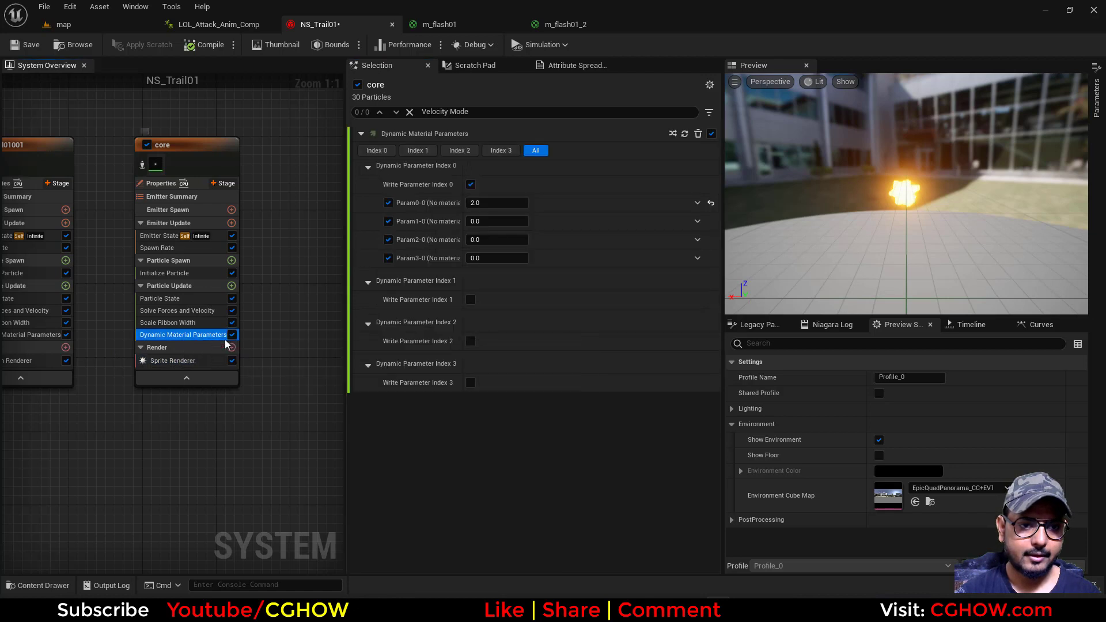
pyautogui.press('Delete')
pyautogui.click(175, 324)
pyautogui.press('Delete')
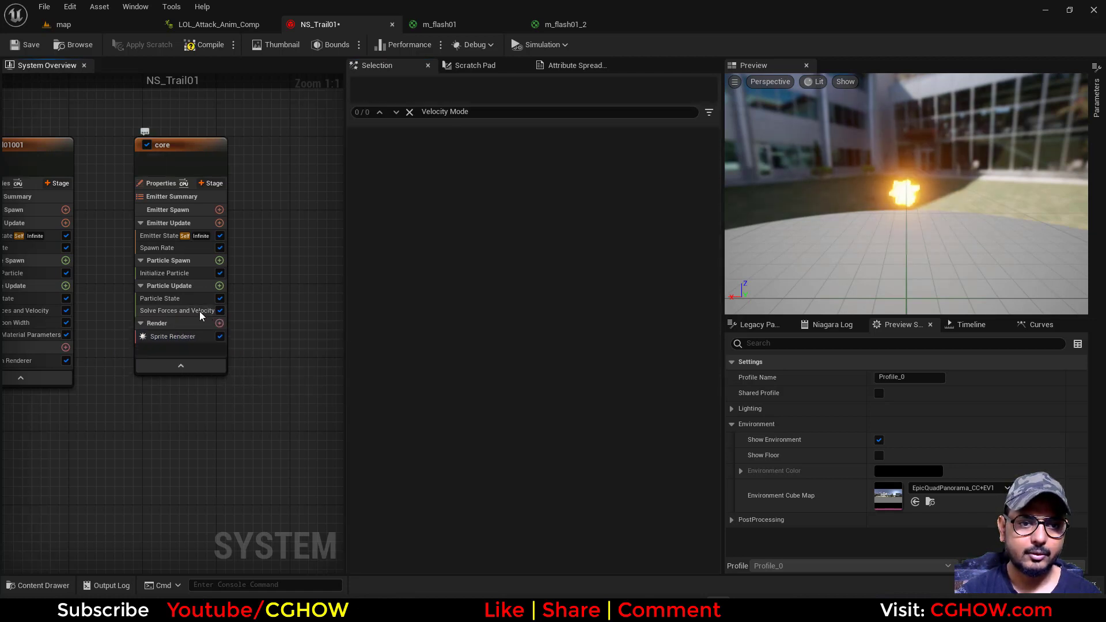
# In core's Initialize Particle, set Ribbon Width Mode to Unset and Sprite Size Mode to Random Uniform with minimum 20 and maximum 50
pyautogui.click(166, 275)
pyautogui.scroll(-1, 470, 425)
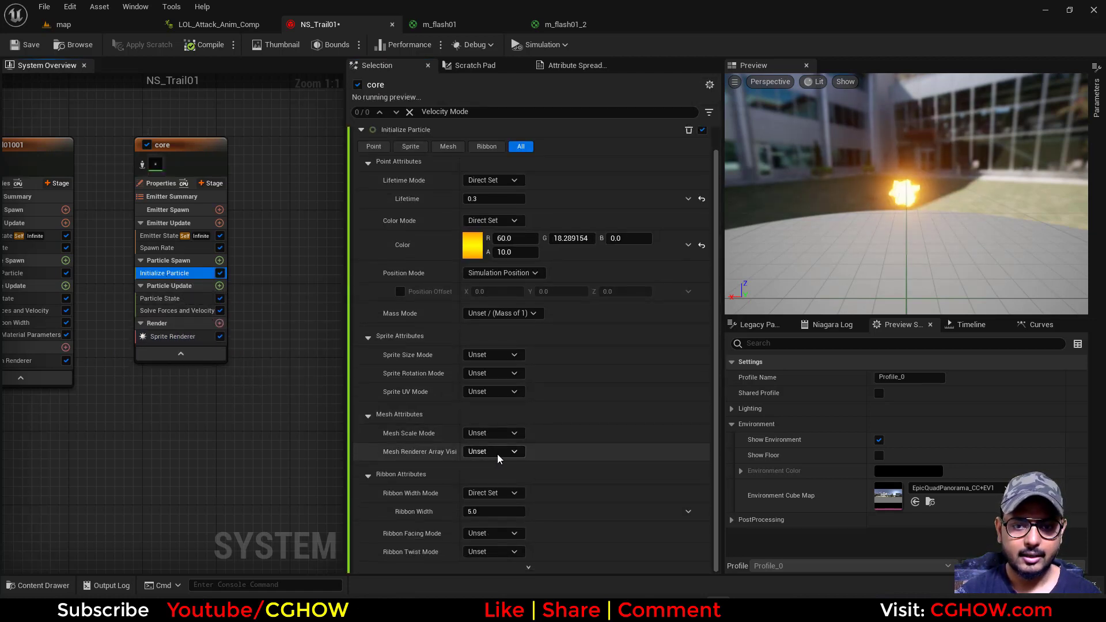
pyautogui.click(506, 495)
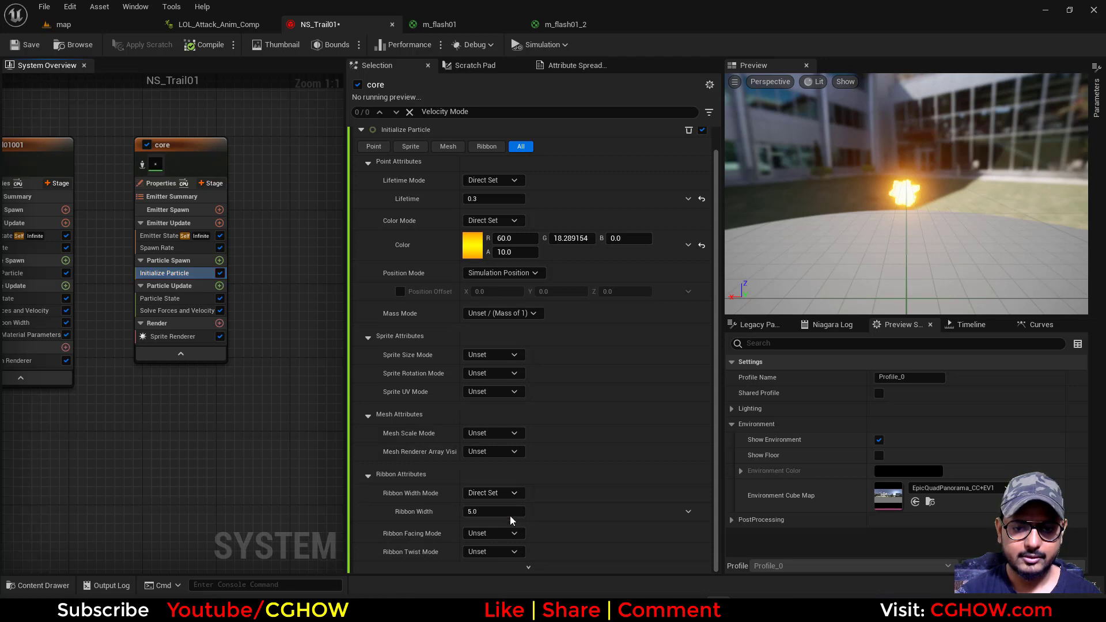
pyautogui.click(487, 360)
pyautogui.click(510, 400)
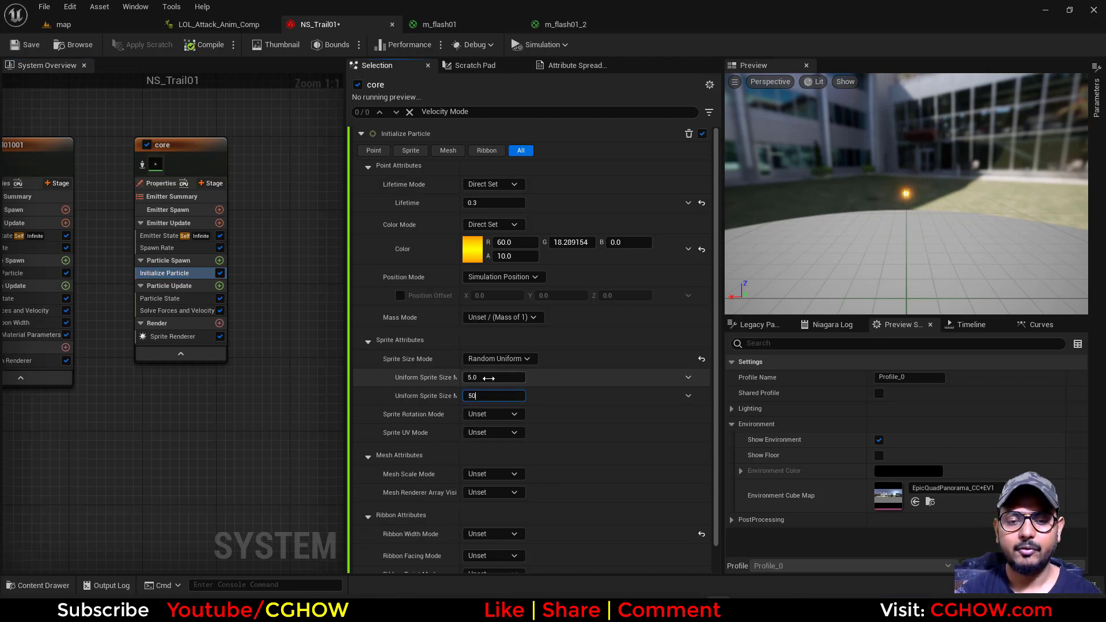
pyautogui.write('50')
pyautogui.click(489, 378)
pyautogui.write('20')
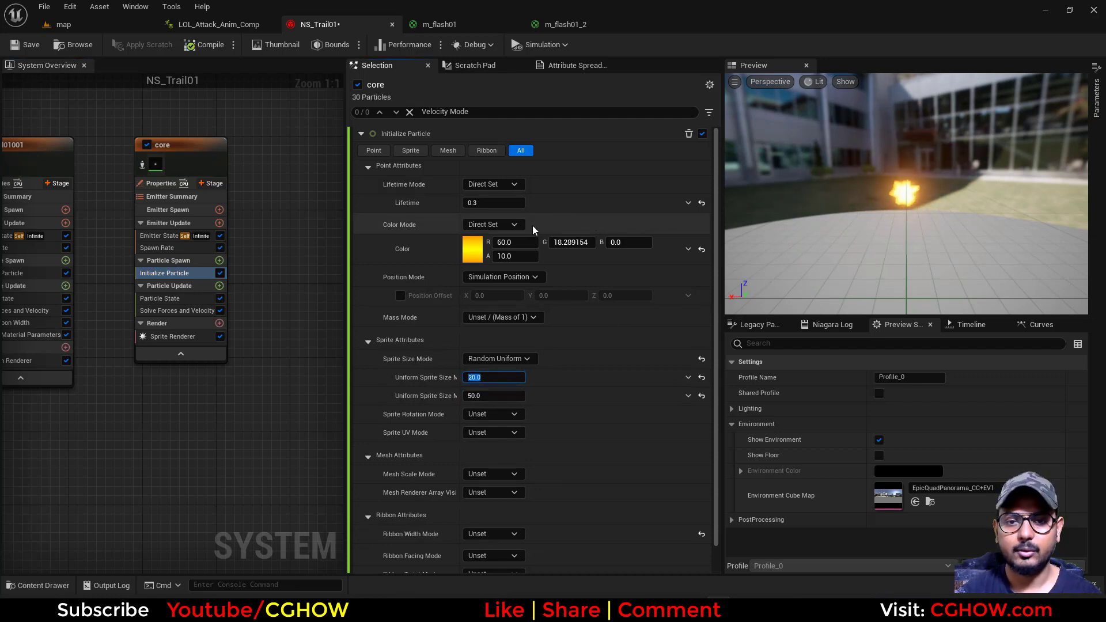
# Set the core particle color's value (V) to 2 and the Sprite Rotation Mode to Random
pyautogui.click(472, 249)
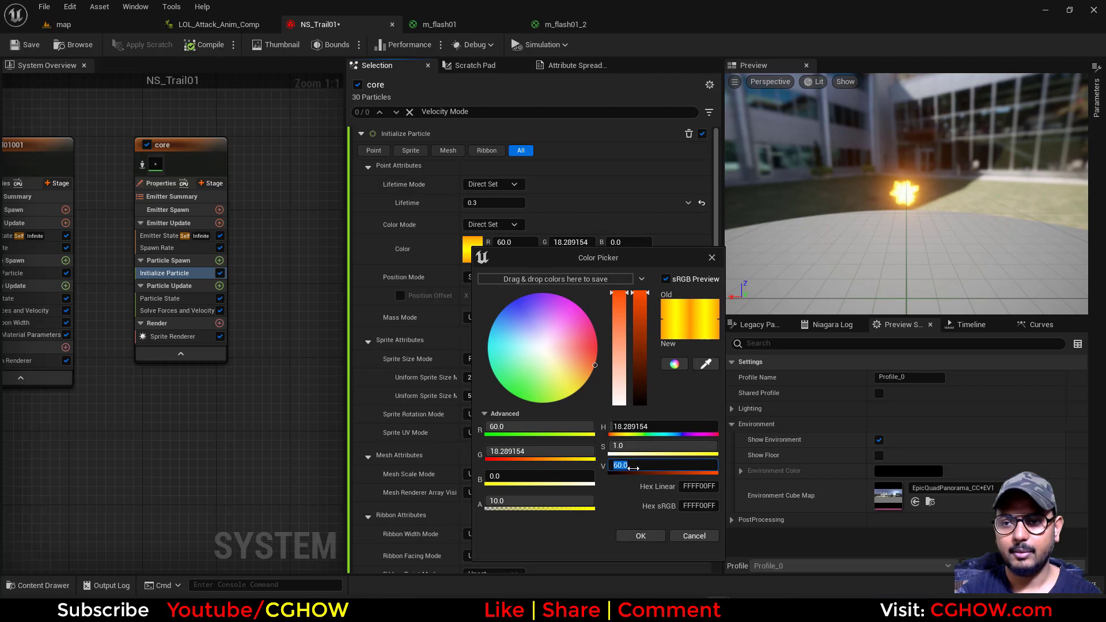
pyautogui.write('2')
pyautogui.press('Return')
pyautogui.click(641, 536)
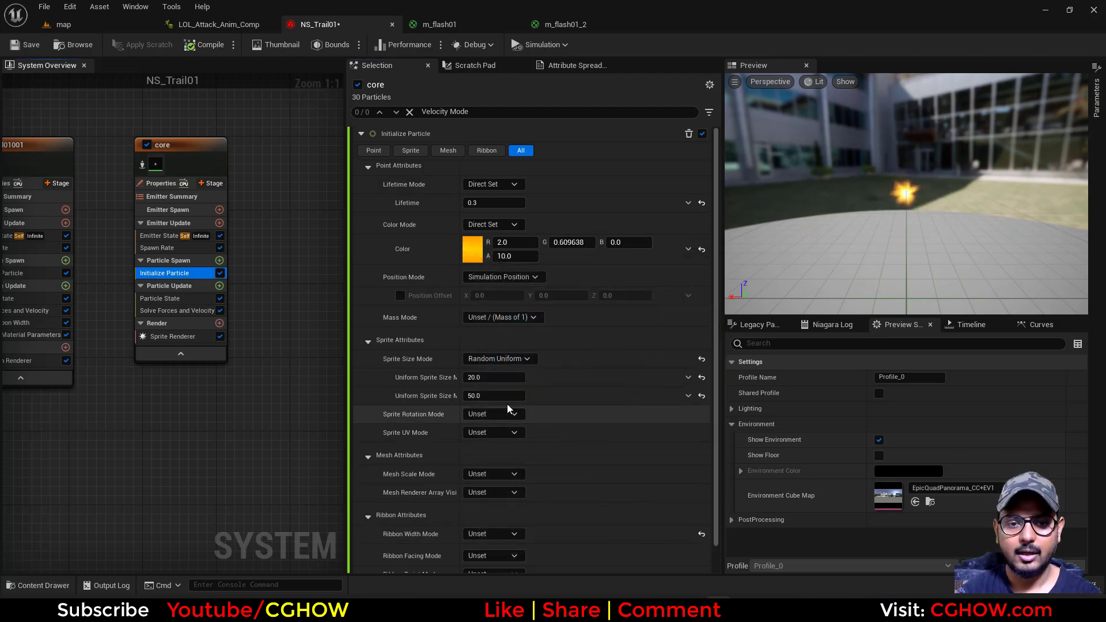
pyautogui.click(495, 414)
pyautogui.click(492, 443)
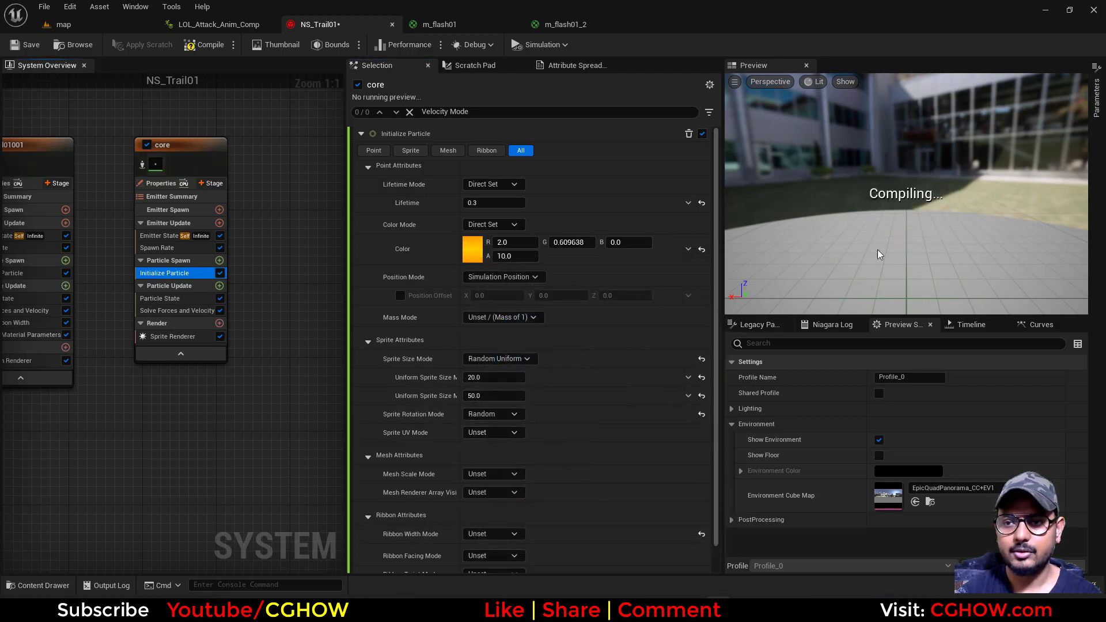
pyautogui.moveTo(898, 246); pyautogui.dragTo(883, 241)
pyautogui.scroll(6, 898, 245)
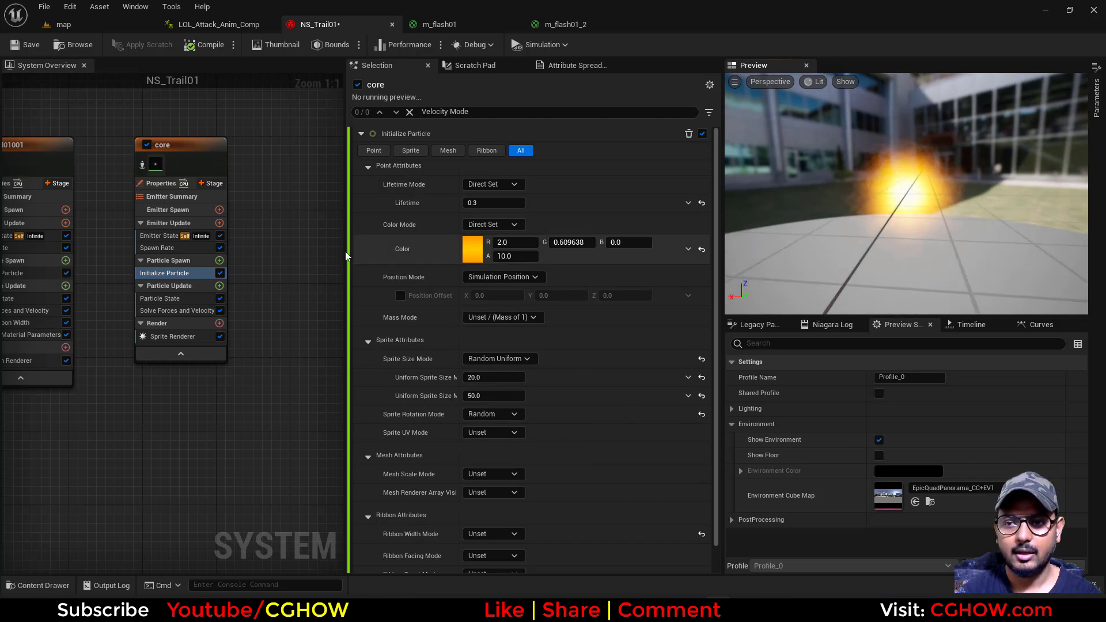
# Set the core emitter's SpawnRate to 5 and inspect the flash in the preview
pyautogui.click(162, 247)
pyautogui.click(490, 151)
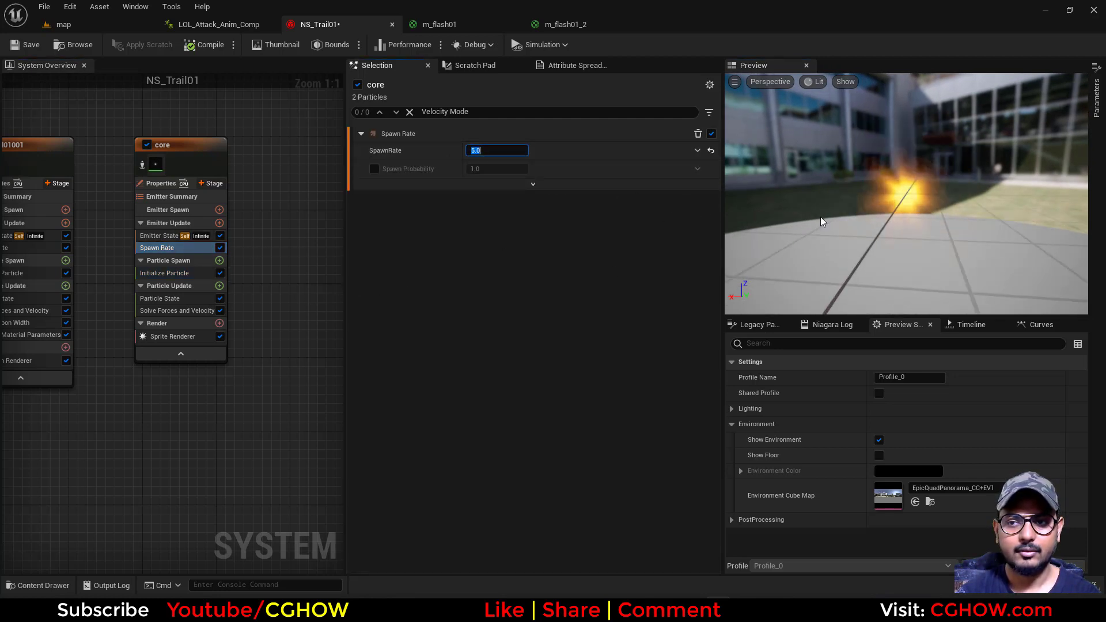
pyautogui.moveTo(822, 225); pyautogui.dragTo(902, 236)
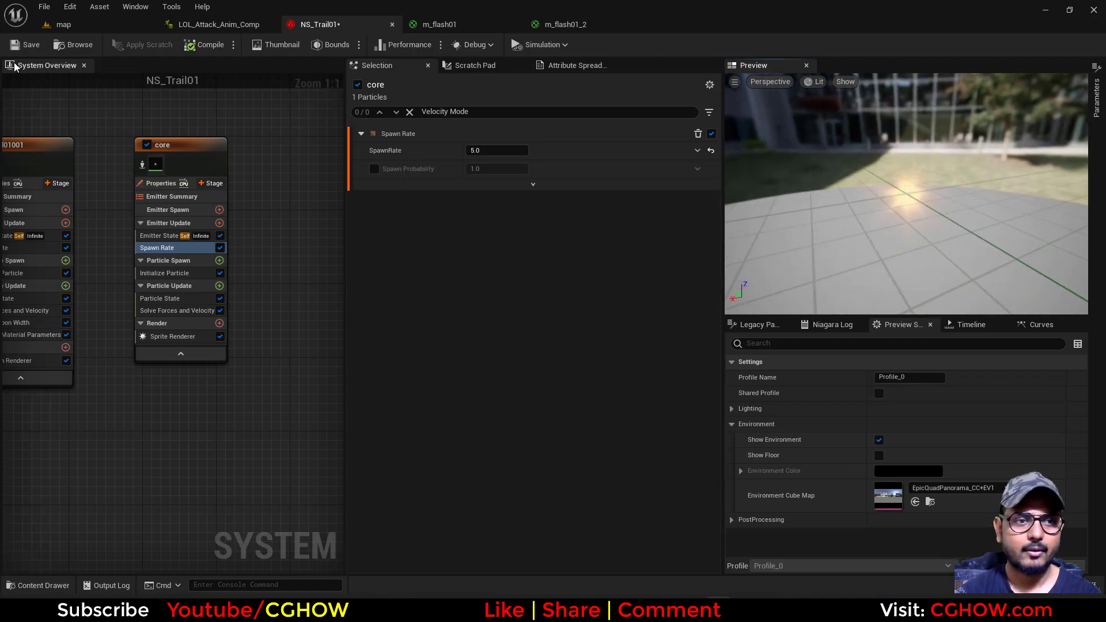
# Save NS_Trail01 and play LOL_Attack_Anim_Comp to check the core flash on the hand, rewinding to frame 0
pyautogui.click(26, 44)
pyautogui.click(219, 24)
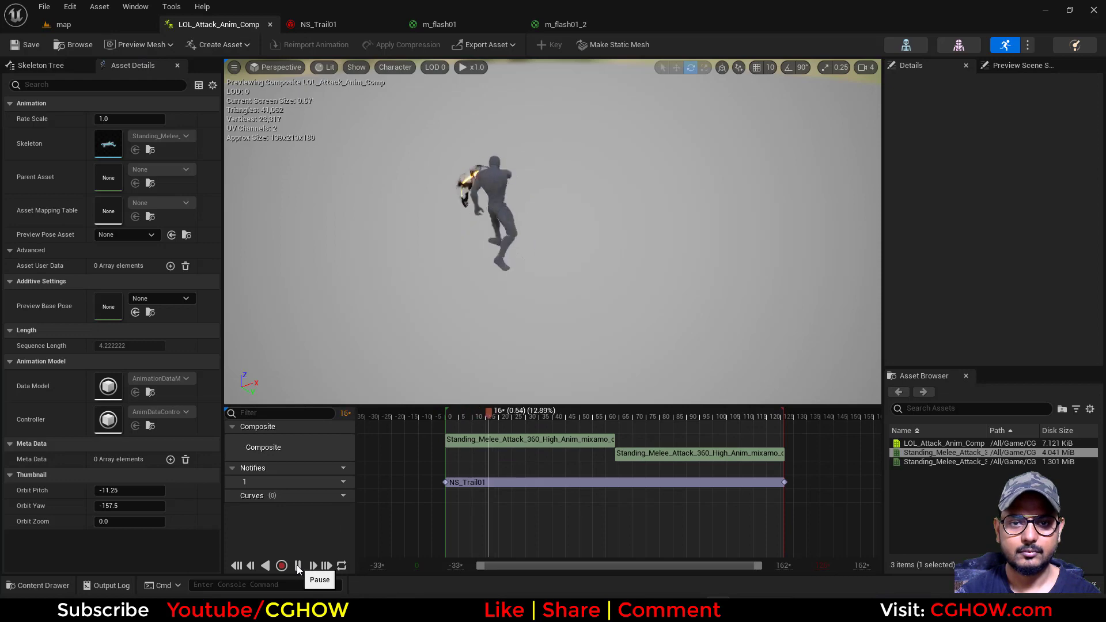
pyautogui.moveTo(507, 416); pyautogui.dragTo(404, 423)
# Enable Local Space in the core emitter's properties in NS_Trail01
pyautogui.click(314, 24)
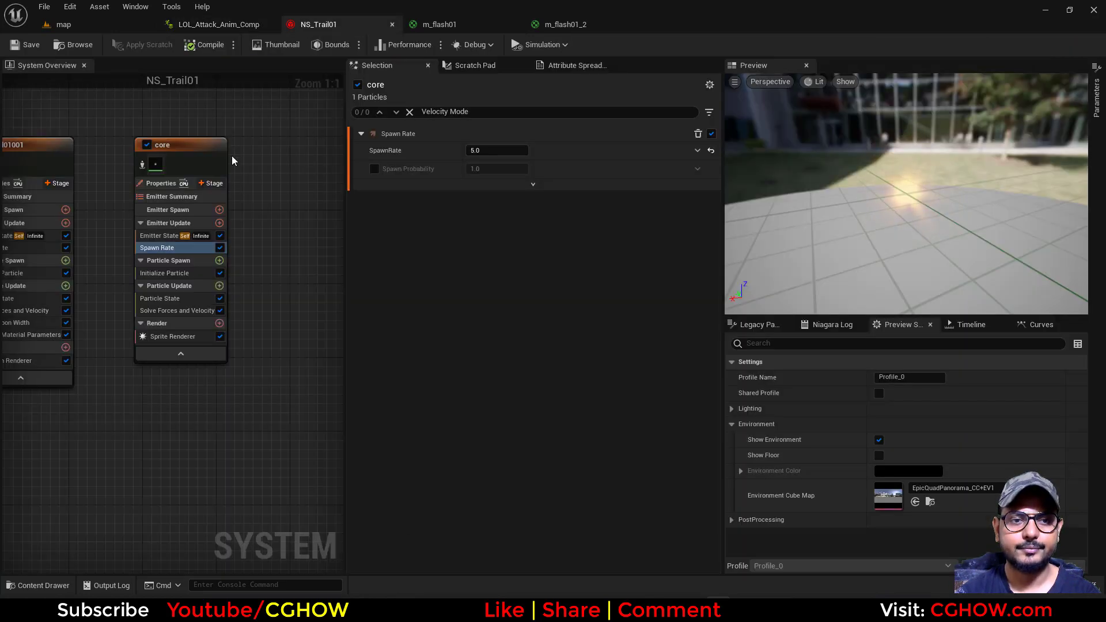
pyautogui.click(160, 183)
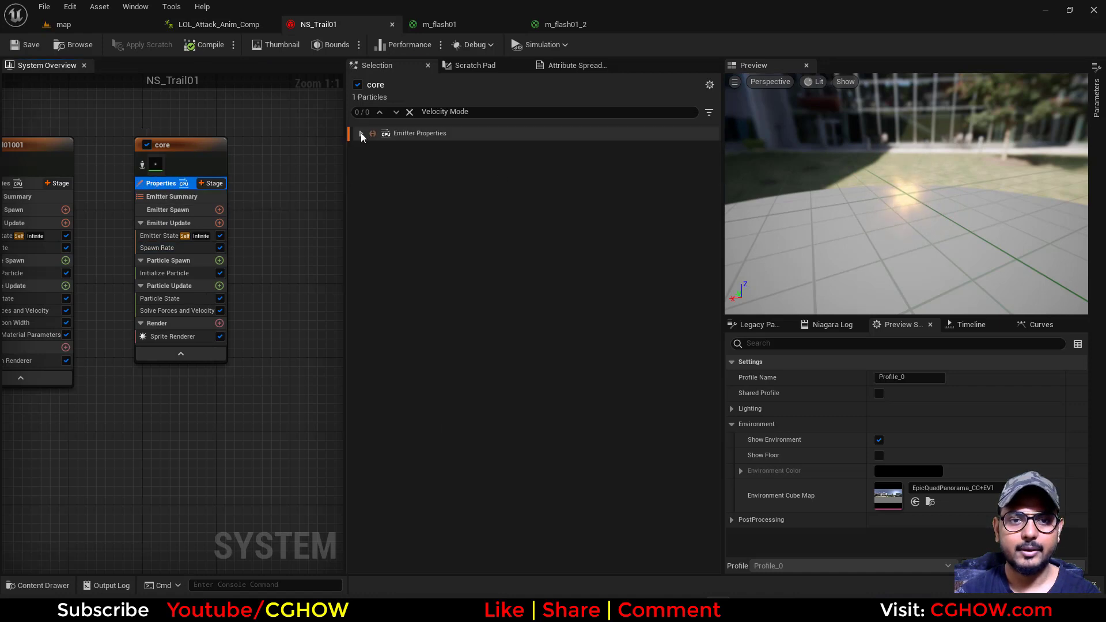
pyautogui.click(361, 133)
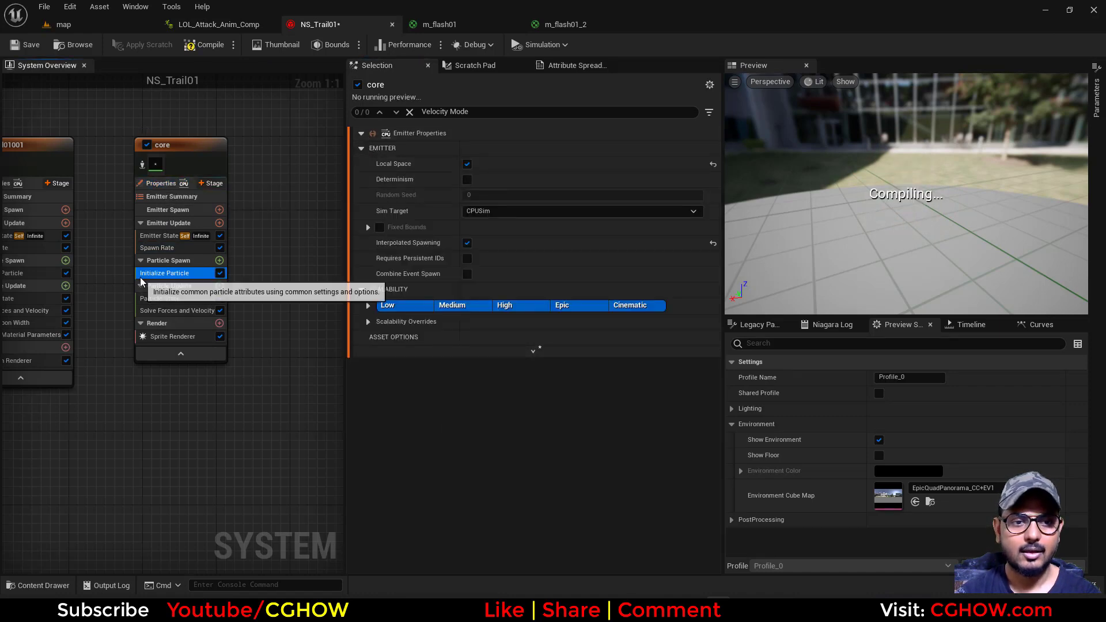
# Set core's uniform sprite size to minimum 80 and maximum 100, and save NS_Trail01
pyautogui.click(141, 276)
pyautogui.write('100')
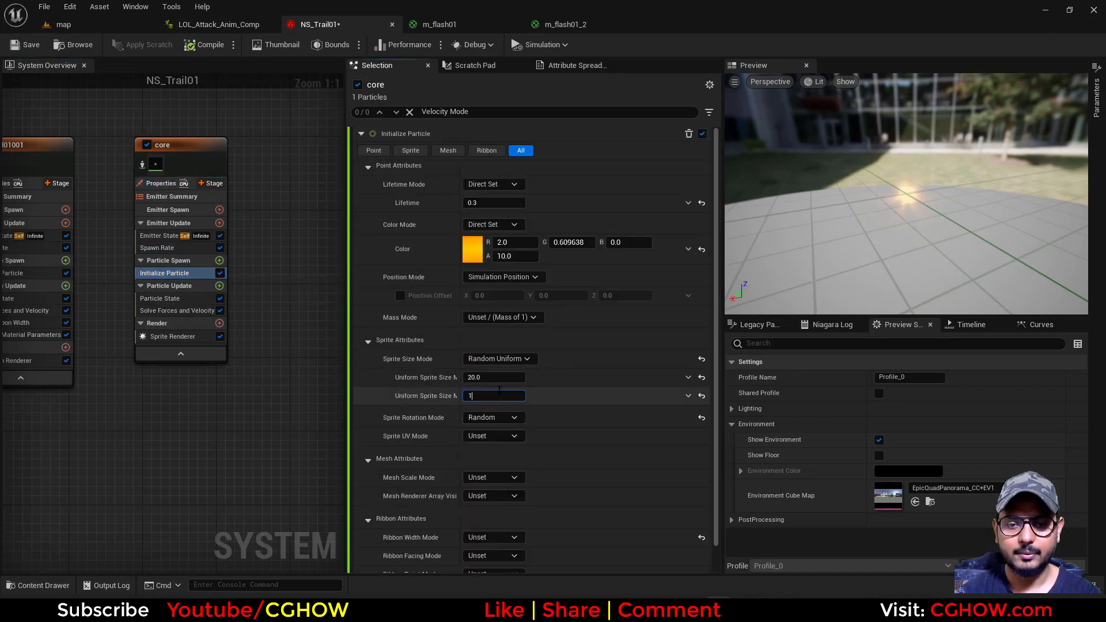
pyautogui.click(496, 377)
pyautogui.write('80')
pyautogui.press('Return')
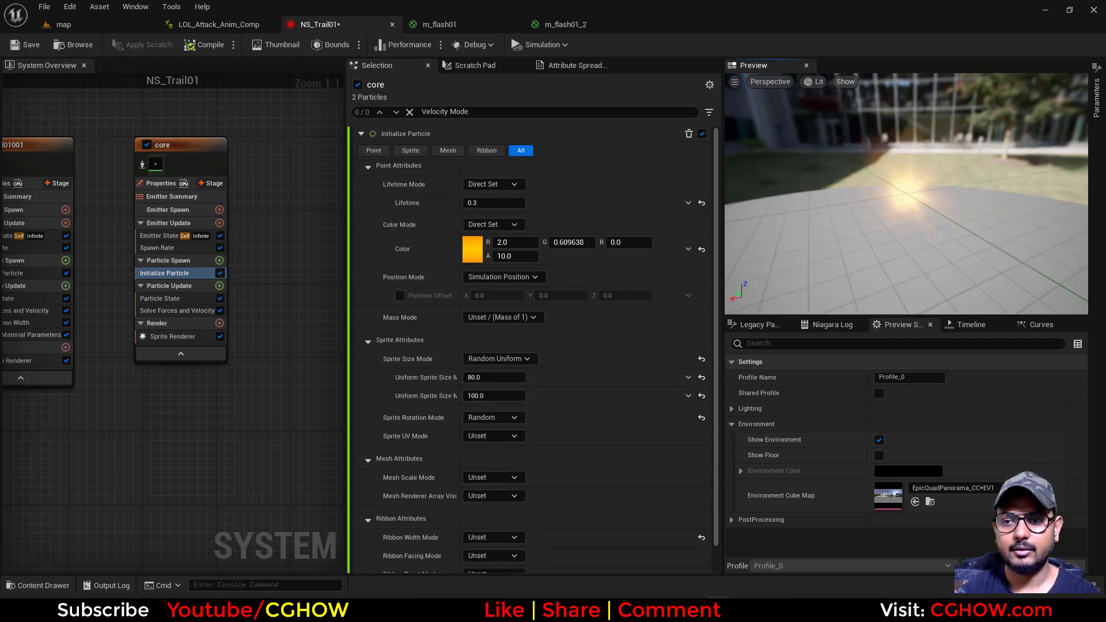
pyautogui.moveTo(874, 252); pyautogui.dragTo(856, 260)
pyautogui.click(36, 45)
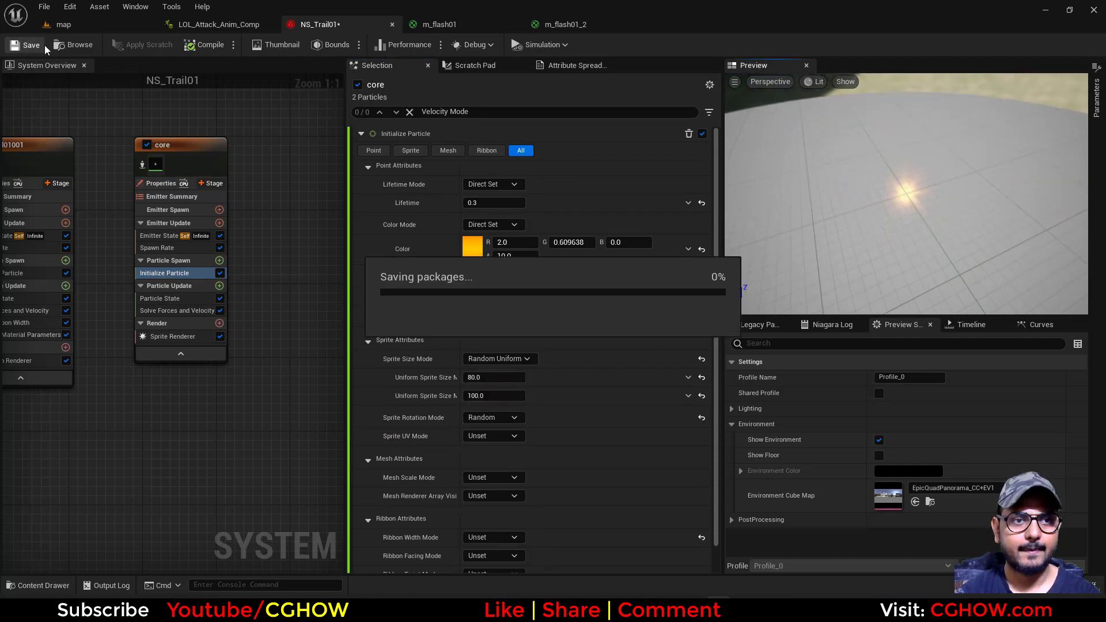
# Play LOL_Attack_Anim_Comp from the start, scrub to frame 12, and orbit around the character to check the larger flash
pyautogui.click(206, 23)
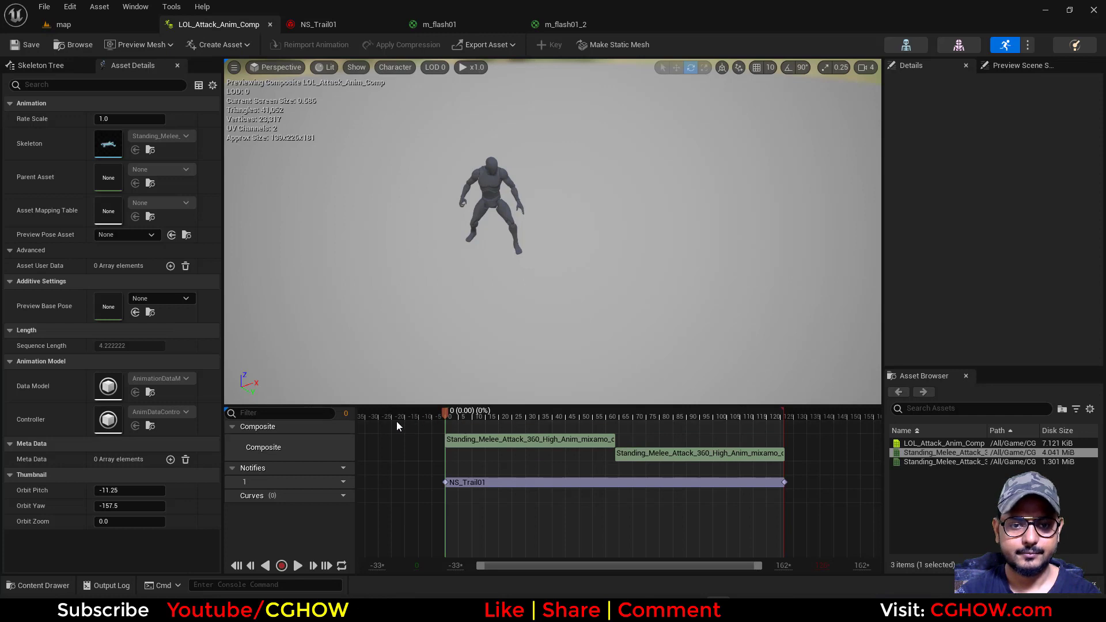
pyautogui.click(300, 567)
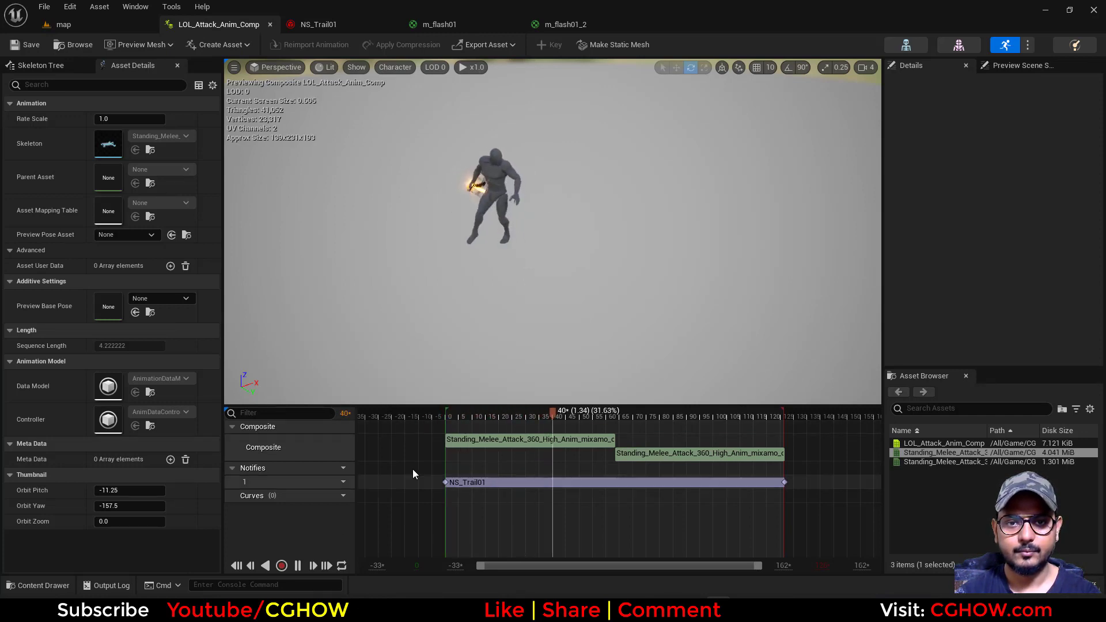
pyautogui.moveTo(447, 416); pyautogui.dragTo(478, 415)
pyautogui.keyDown('alt'); pyautogui.moveTo(478, 235); pyautogui.dragTo(501, 184, button='middle'); pyautogui.keyUp('alt')
pyautogui.moveTo(501, 184)
pyautogui.keyDown('alt'); pyautogui.mouseDown()
pyautogui.moveTo(501, 127)
pyautogui.moveTo(502, 185)
pyautogui.mouseUp(); pyautogui.keyUp('alt')
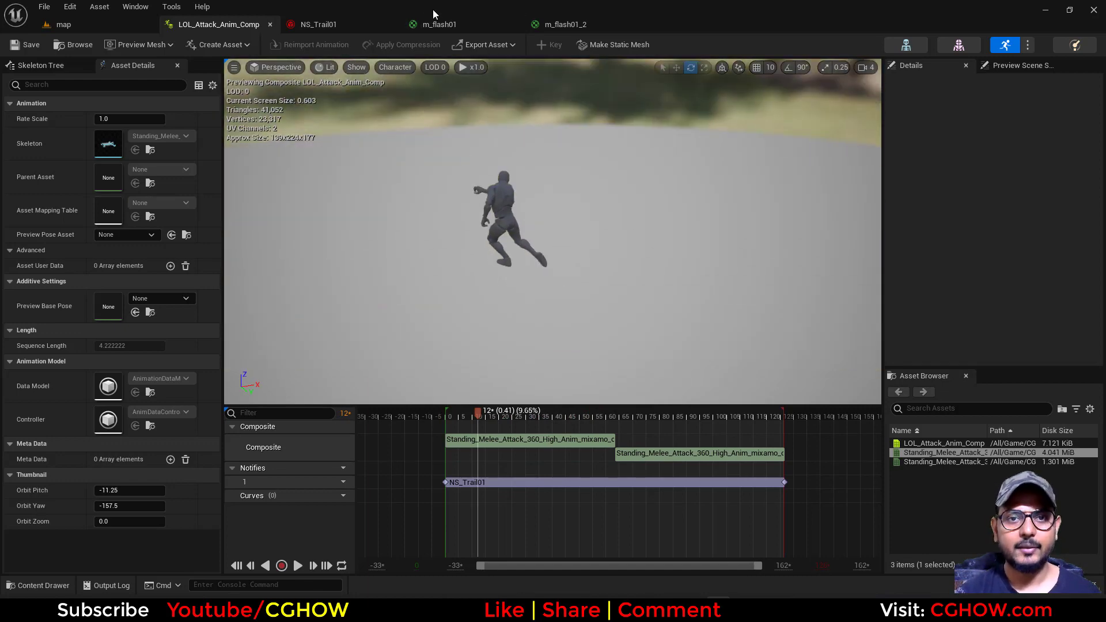
# Turn off Show Environment in NS_Trail01's preview settings and set the Environment Color to a dark grey with value 0.036458
pyautogui.click(340, 24)
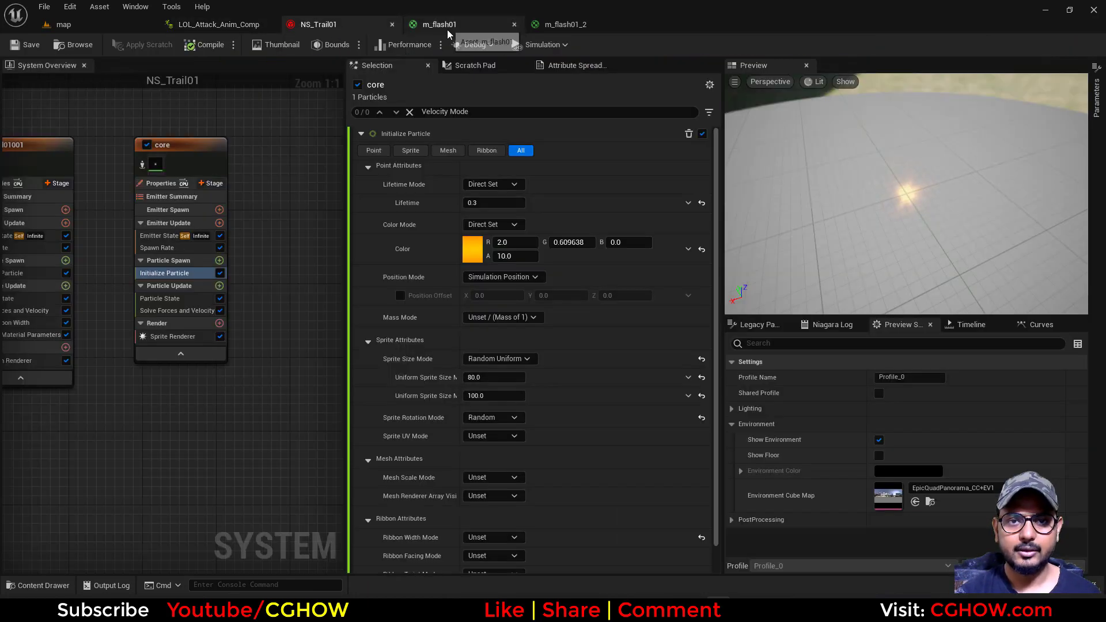
pyautogui.click(878, 440)
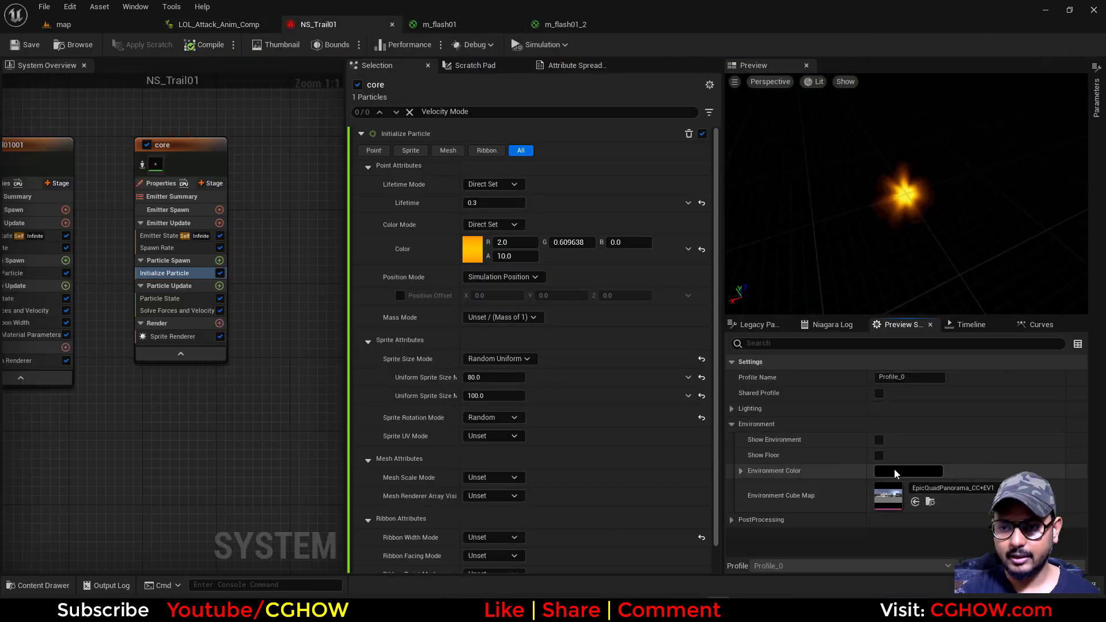
pyautogui.click(882, 471)
pyautogui.moveTo(807, 433); pyautogui.dragTo(808, 439)
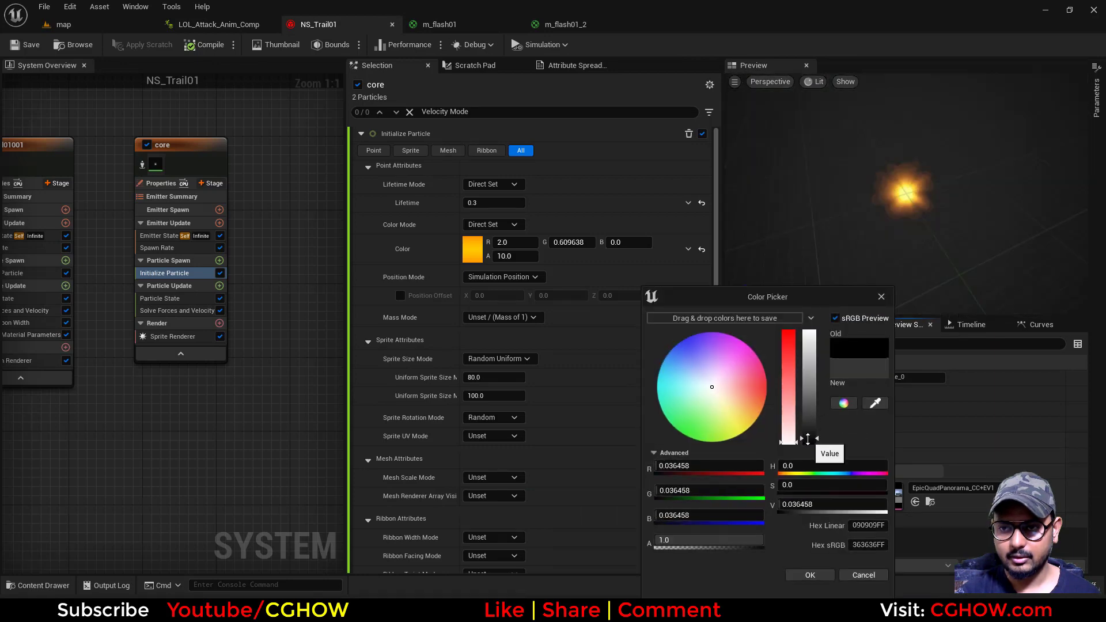
pyautogui.click(821, 576)
# Replay LOL_Attack_Anim_Comp from frame 0 to check the hand flash against the dark background
pyautogui.click(222, 26)
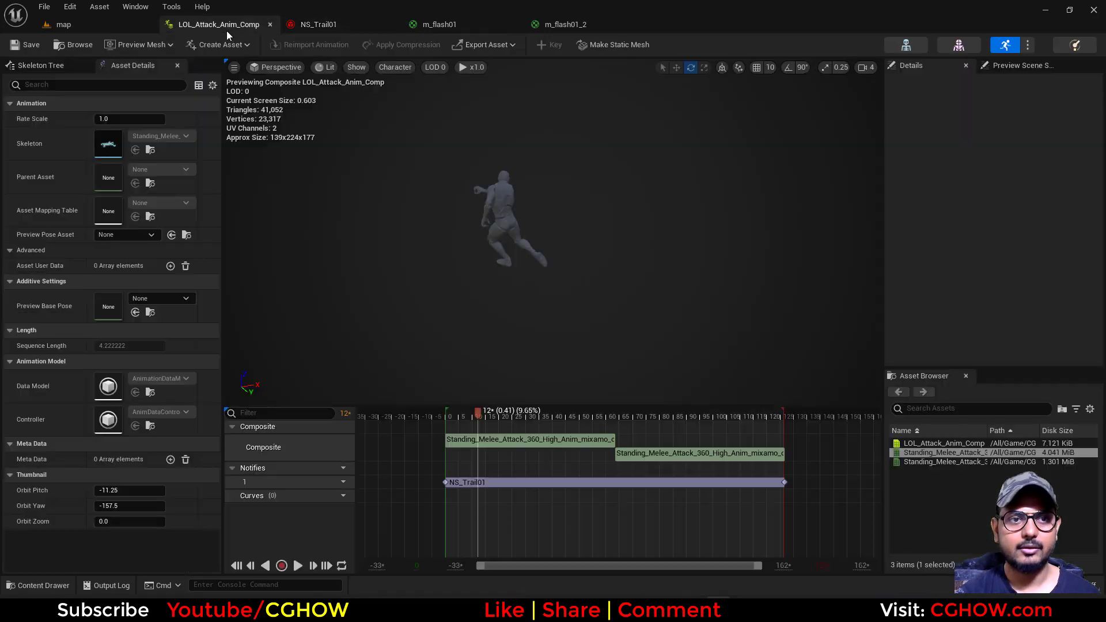
pyautogui.click(446, 416)
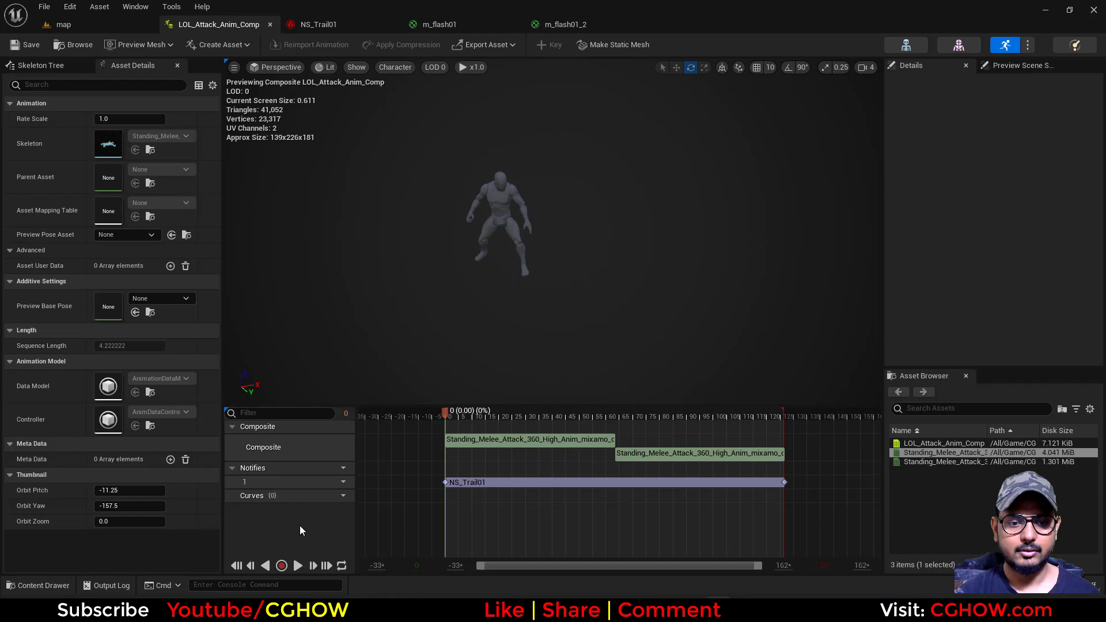
pyautogui.click(298, 566)
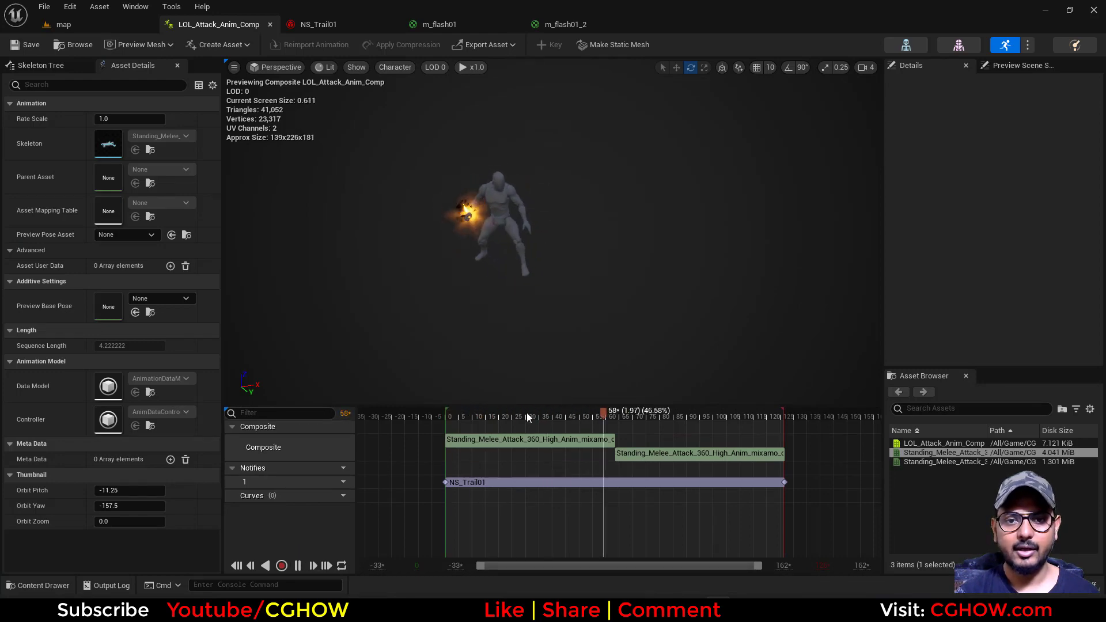
pyautogui.click(451, 416)
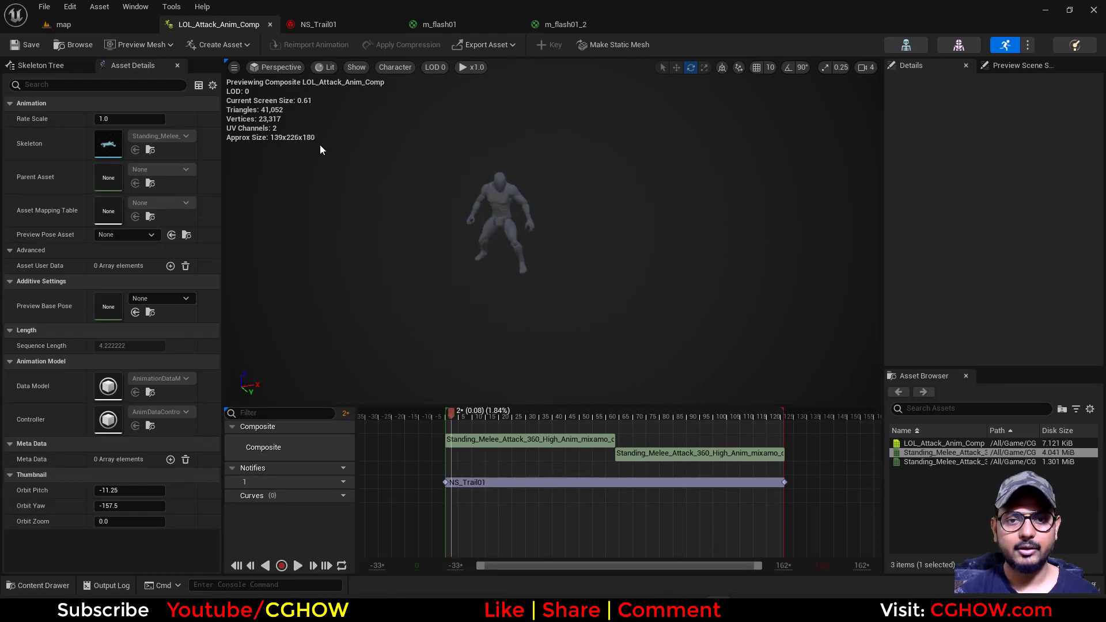
# In NS_Trail01, set the brightness value of core's orange particle color to 1.0
pyautogui.click(307, 25)
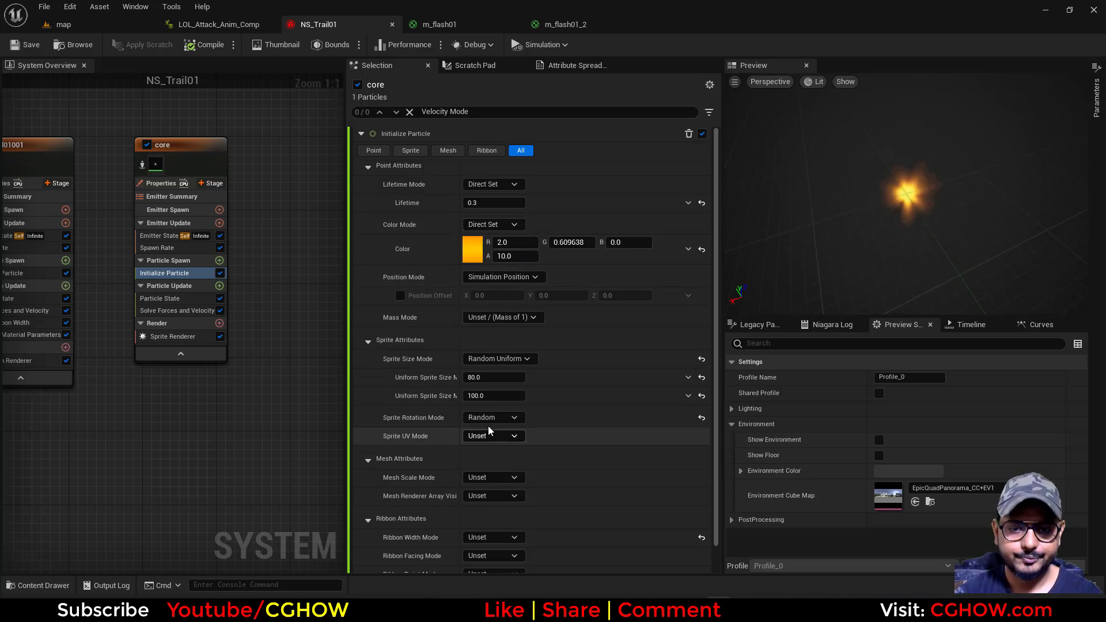
pyautogui.click(473, 249)
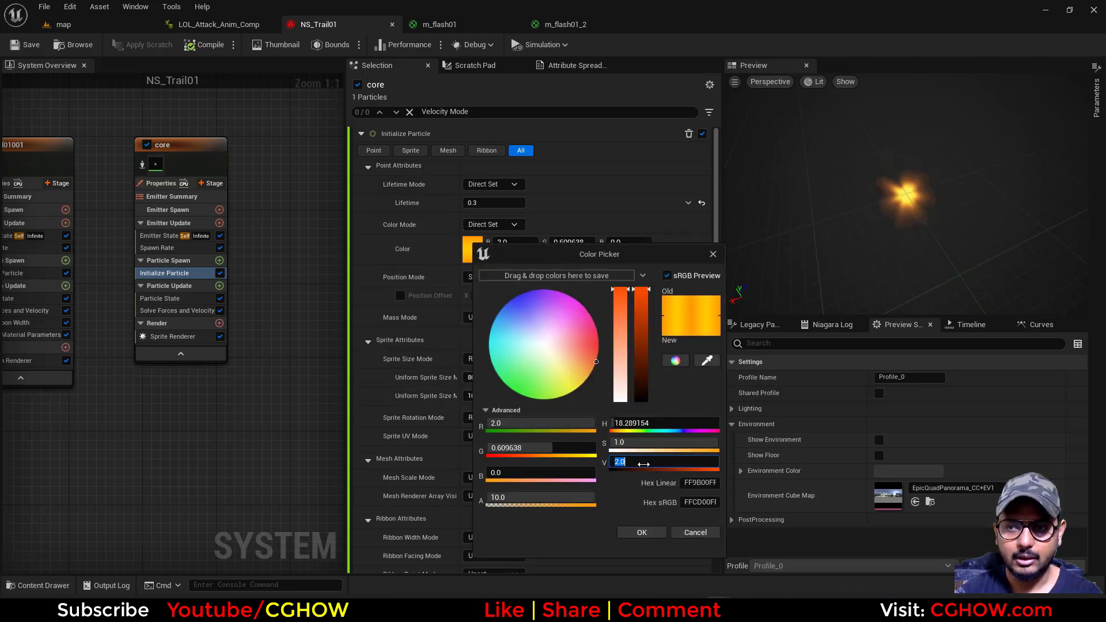
pyautogui.write('1')
pyautogui.press('Return')
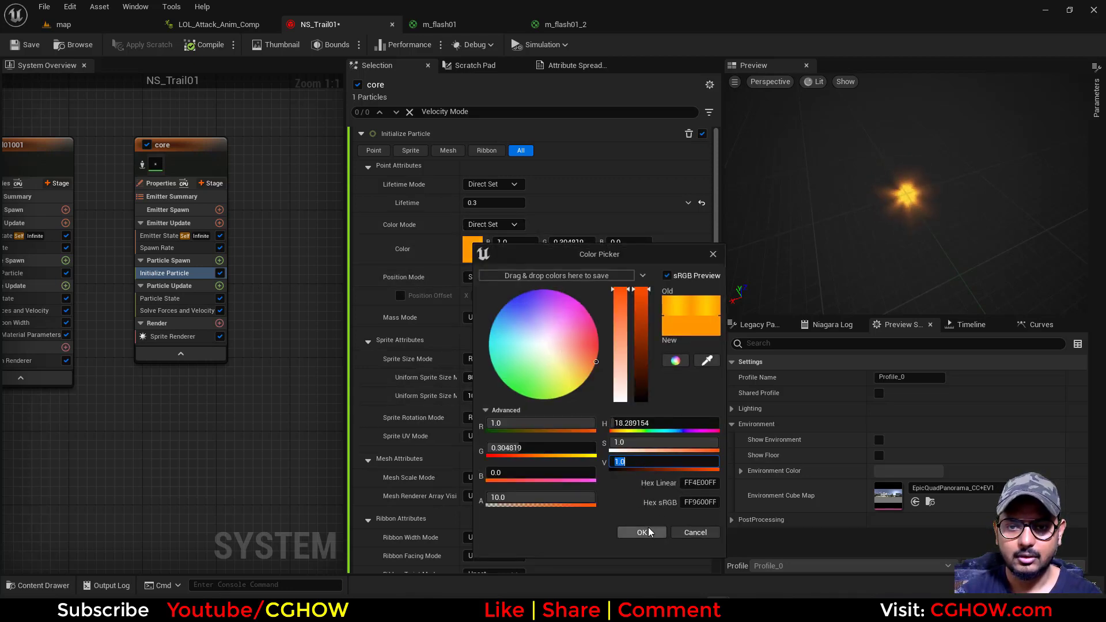
pyautogui.write('.8')
pyautogui.press('Return')
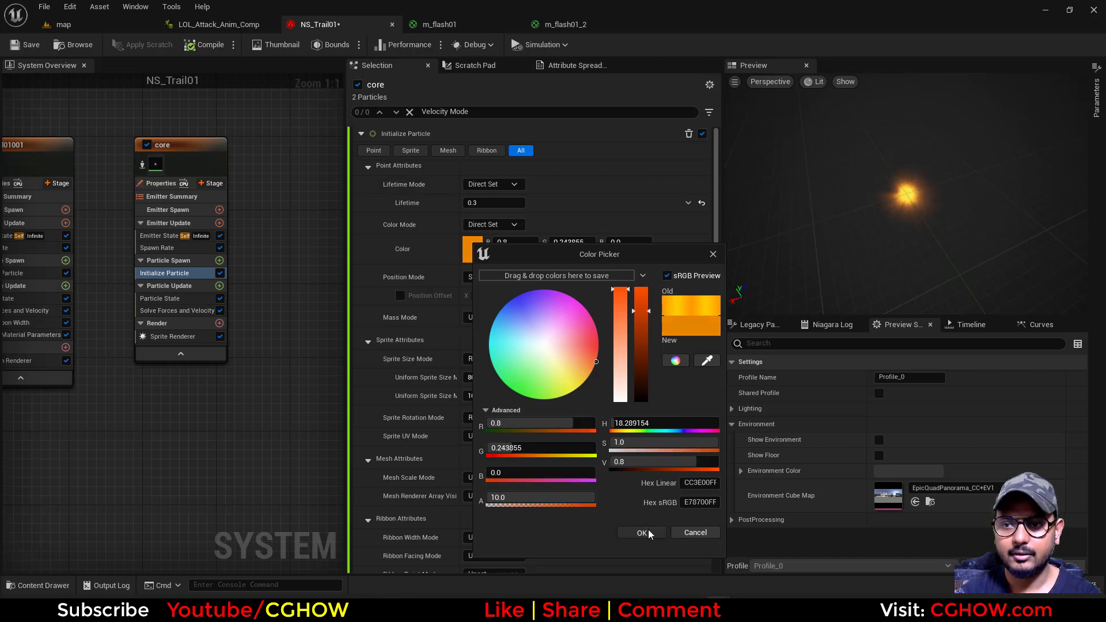
pyautogui.click(648, 532)
pyautogui.click(472, 248)
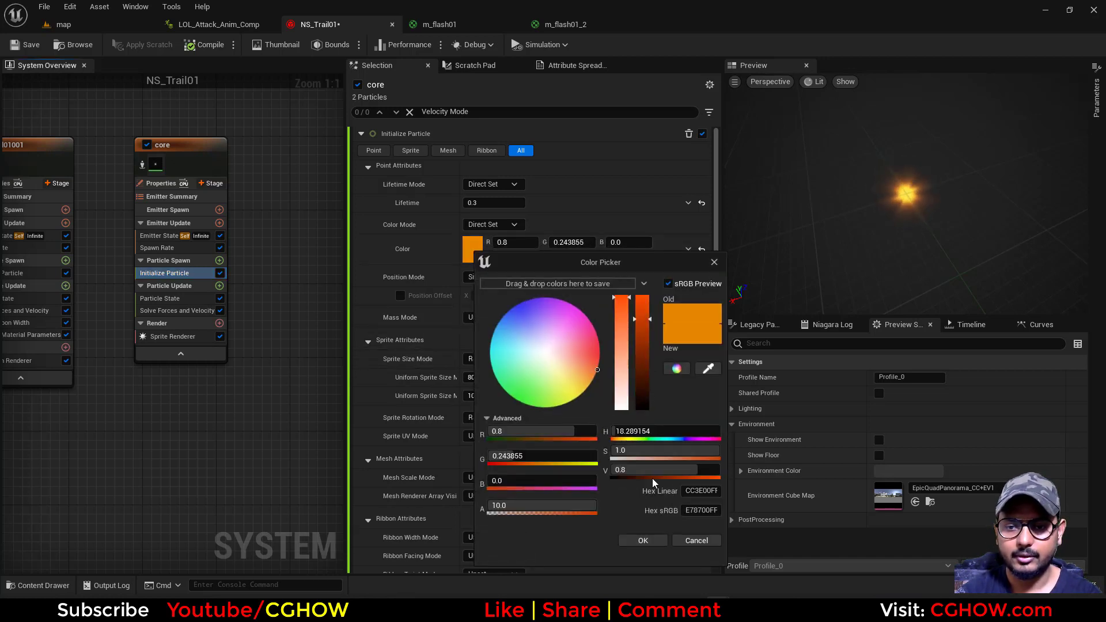
pyautogui.click(643, 540)
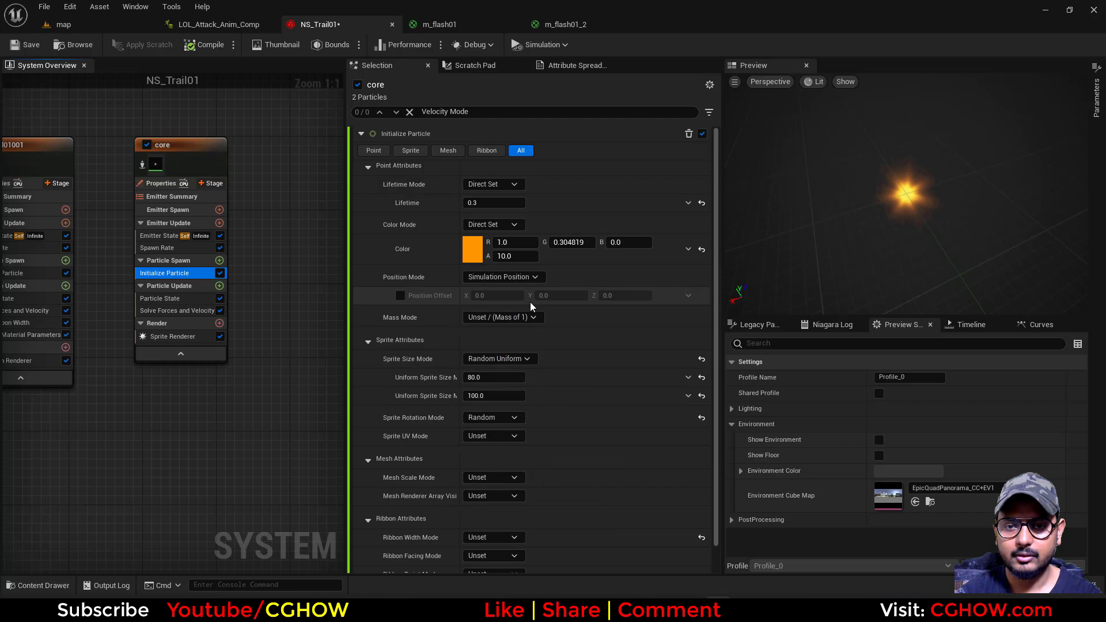
# Set core's uniform sprite size to minimum 50 and maximum 70
pyautogui.click(484, 396)
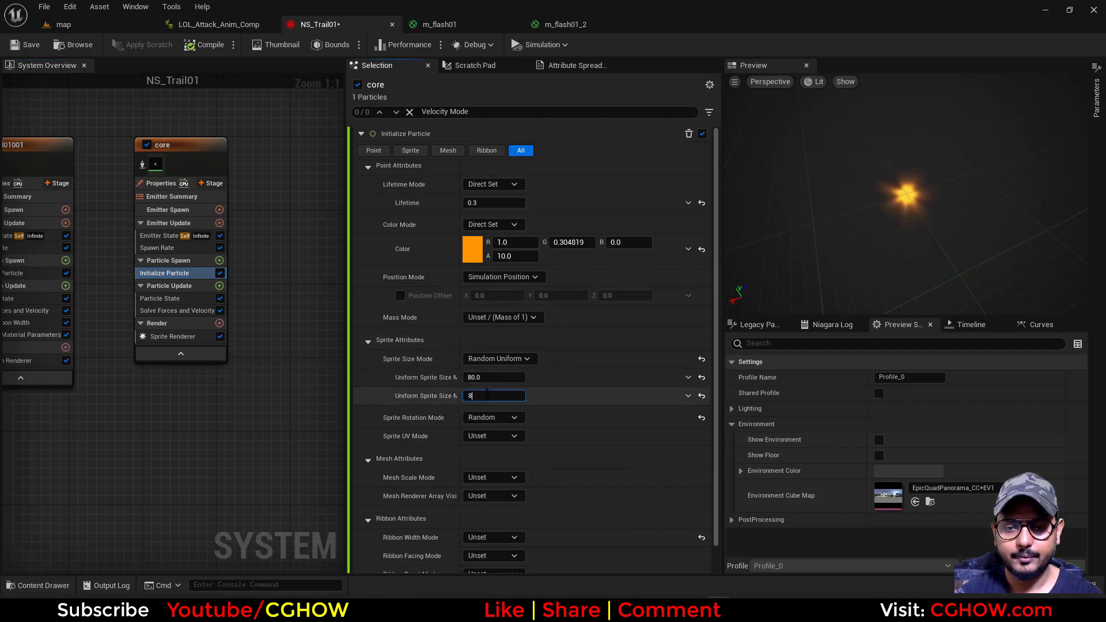
pyautogui.write('70')
pyautogui.click(495, 377)
pyautogui.write('50')
pyautogui.press('Return')
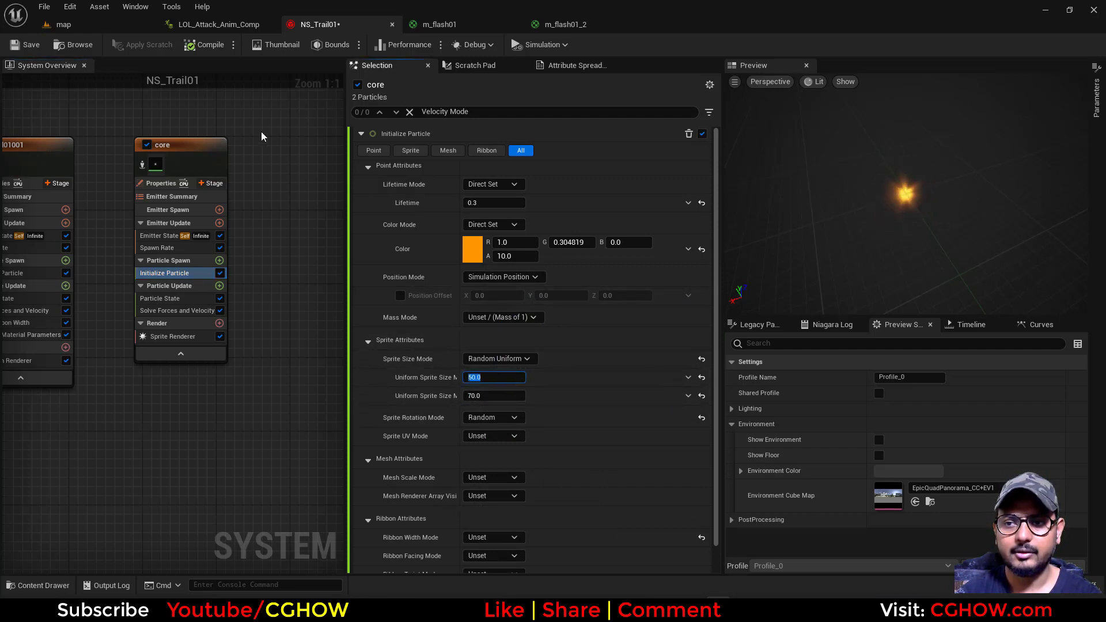
# Replay LOL_Attack_Anim_Comp from frame 0 and check the smaller, dimmer hand flash up close during the swing
pyautogui.click(199, 28)
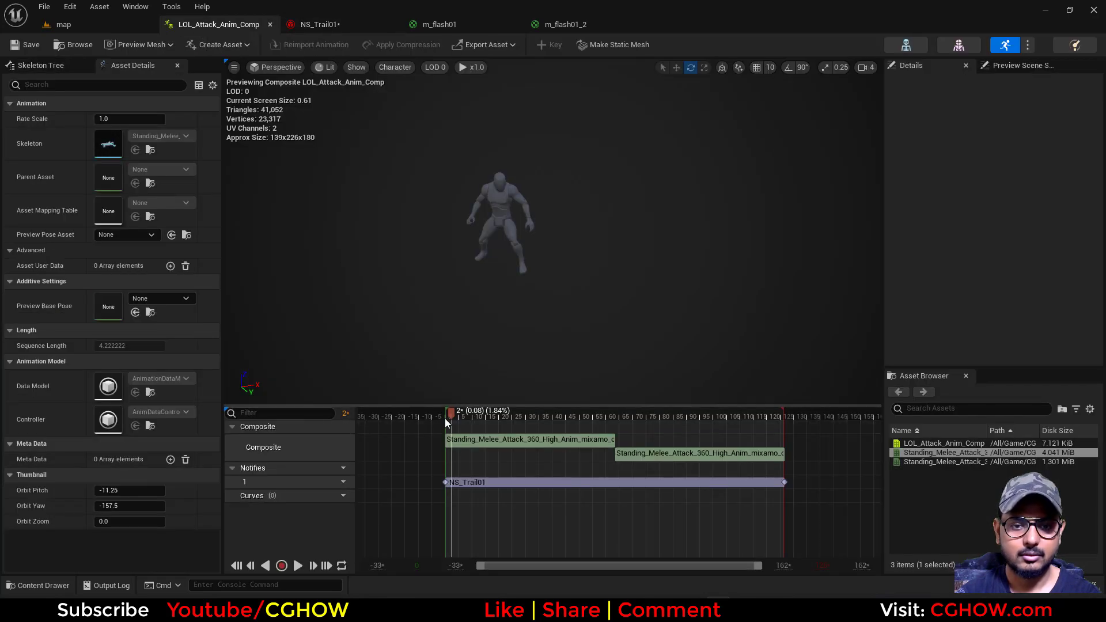
pyautogui.click(300, 566)
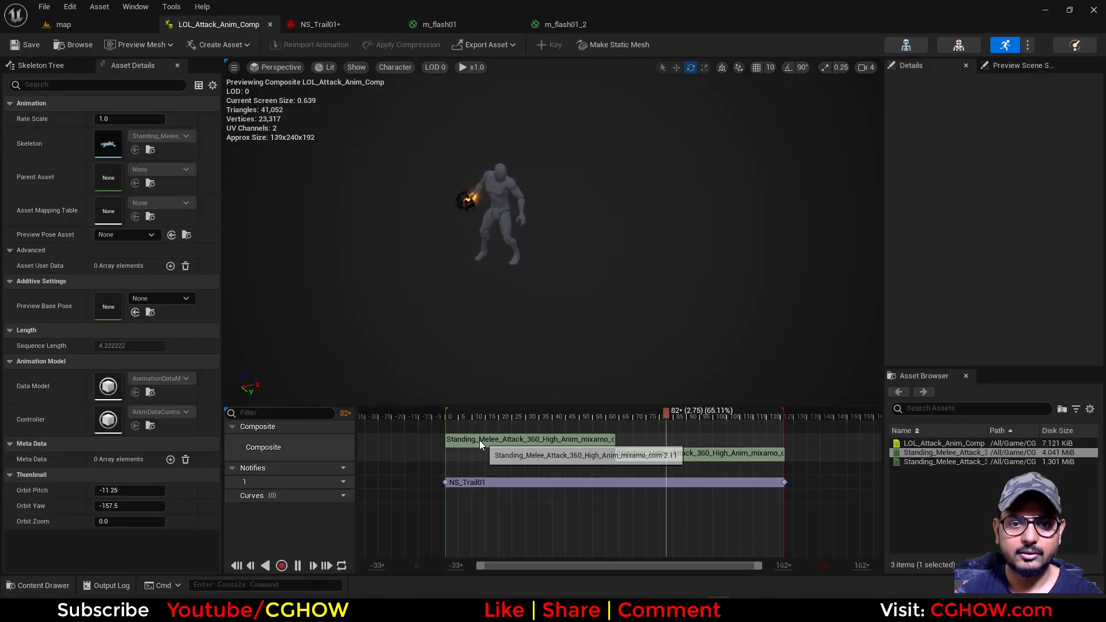
pyautogui.moveTo(468, 417); pyautogui.dragTo(345, 420)
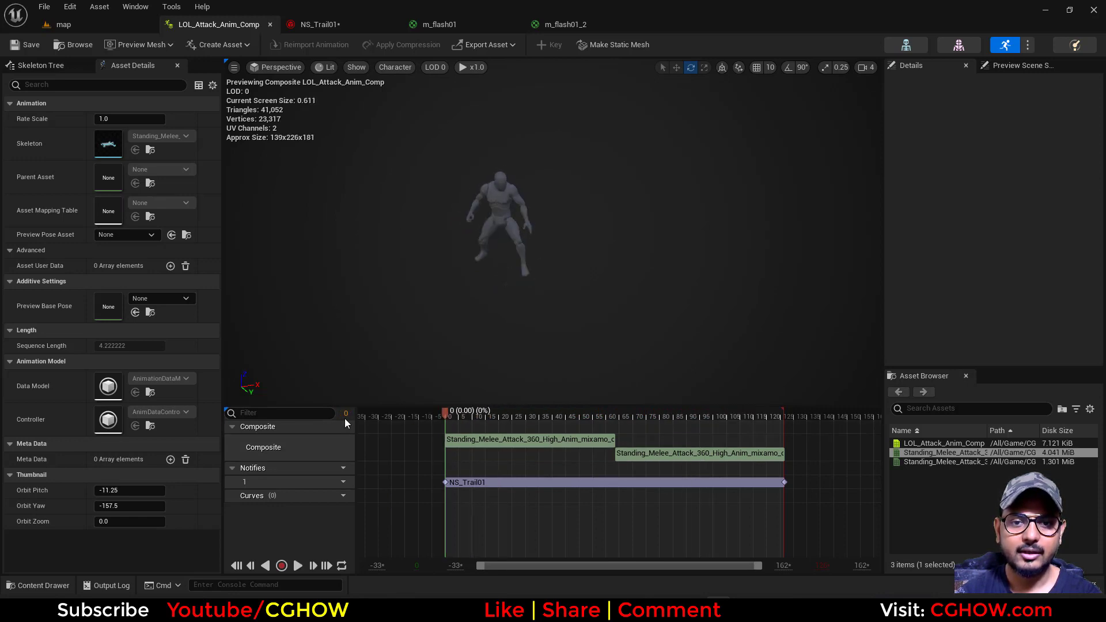
pyautogui.click(299, 563)
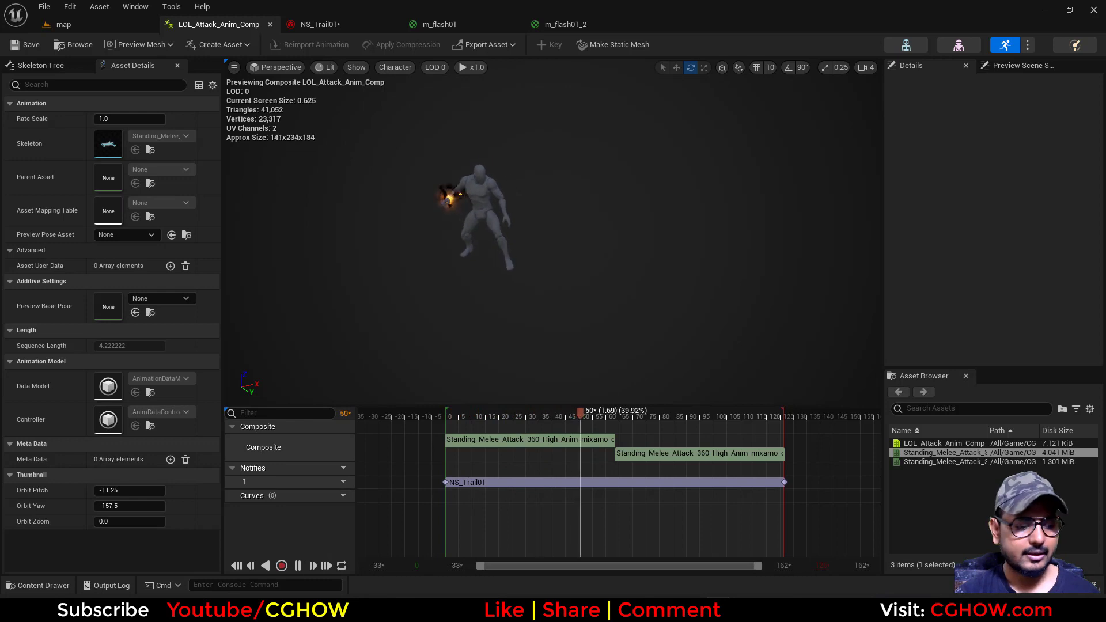
pyautogui.click(470, 417)
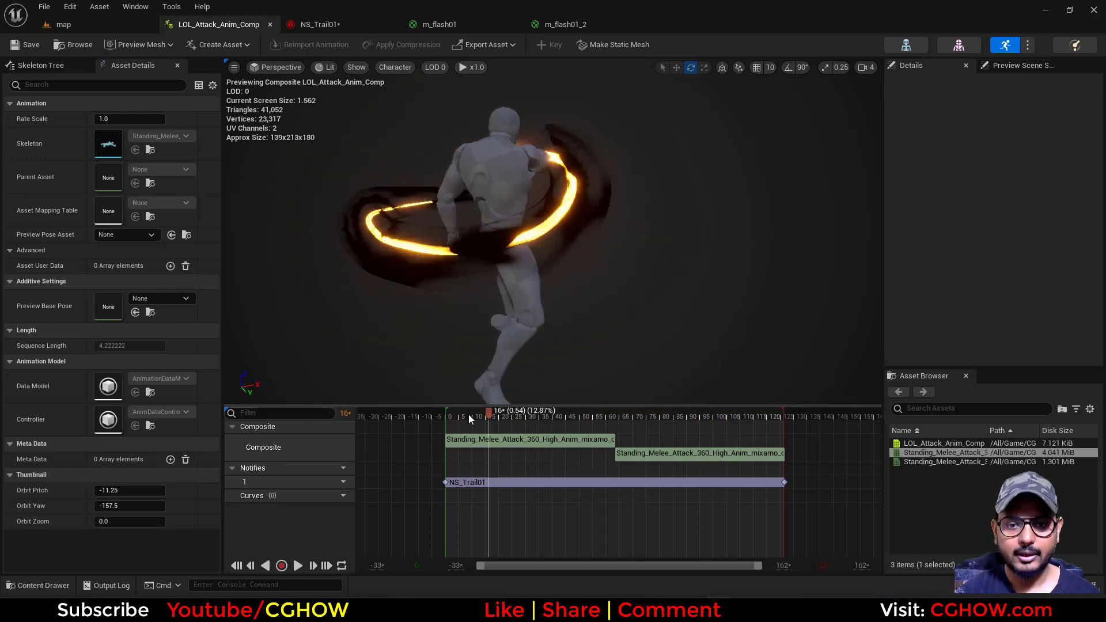
pyautogui.moveTo(470, 419); pyautogui.dragTo(439, 419)
# Open the character's skeleton, find the right-hand finger bones, and select and frame RightHandMiddle2
pyautogui.click(916, 45)
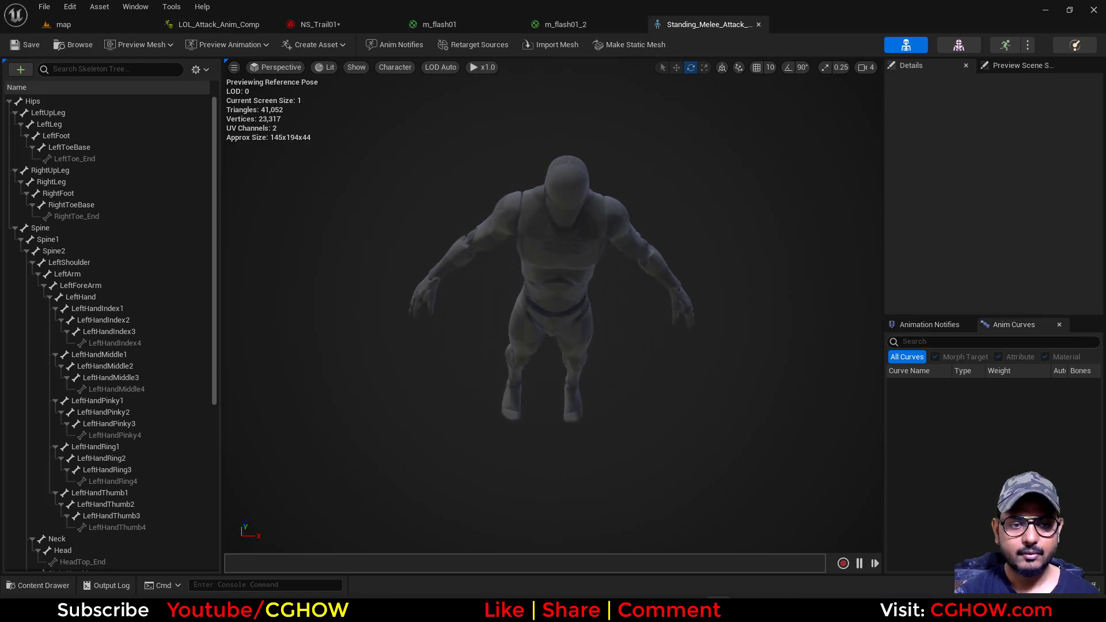
pyautogui.scroll(-5, 153, 307)
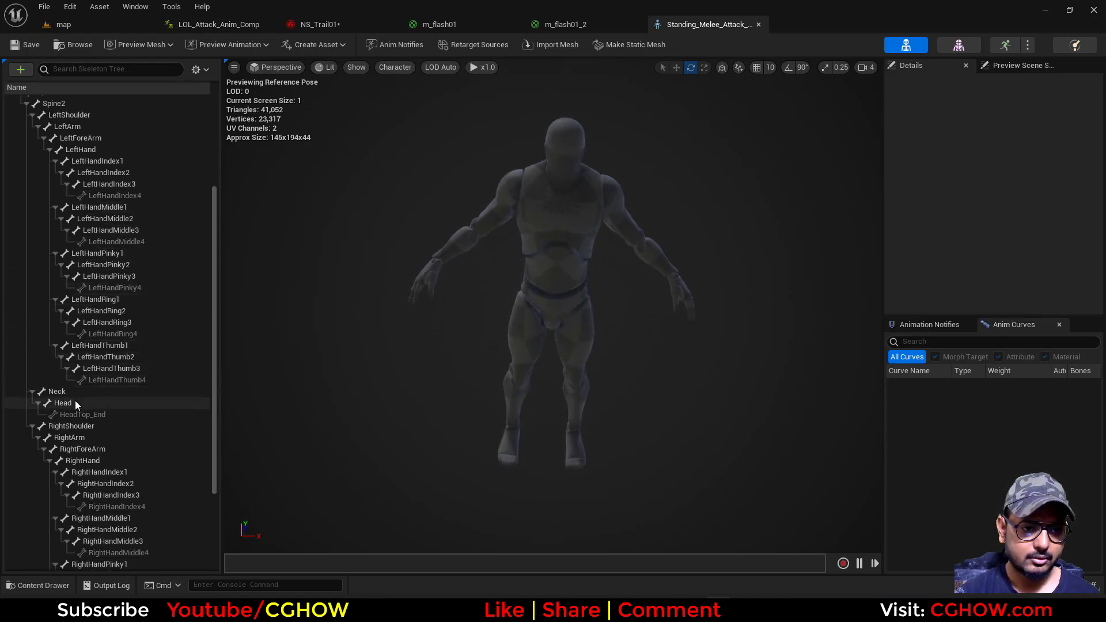
pyautogui.scroll(-3, 81, 392)
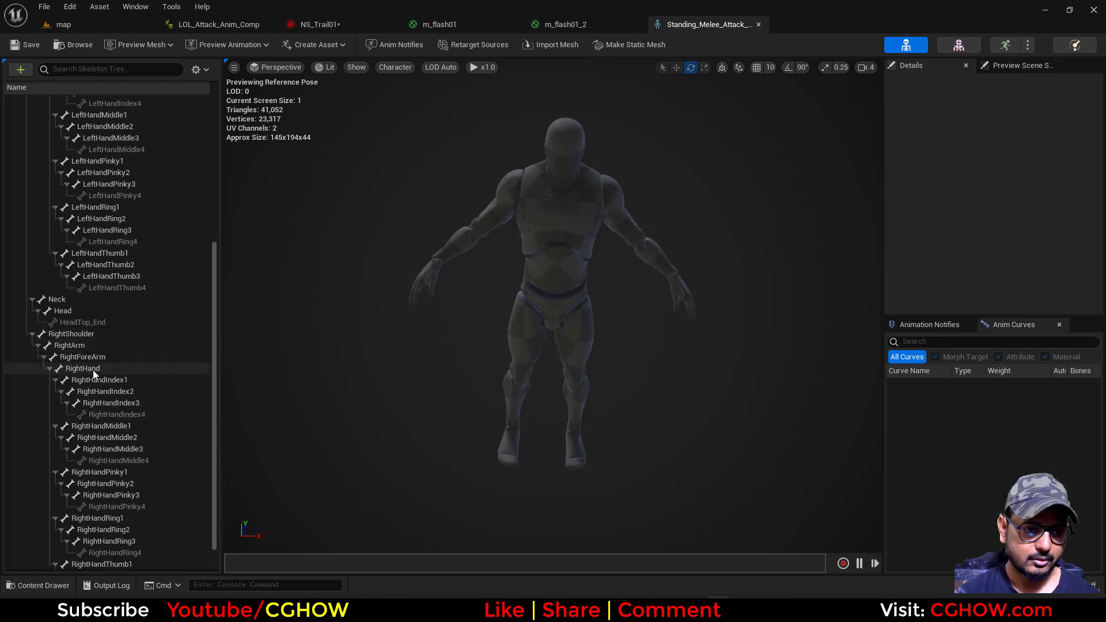
pyautogui.scroll(-1, 103, 392)
pyautogui.click(113, 403)
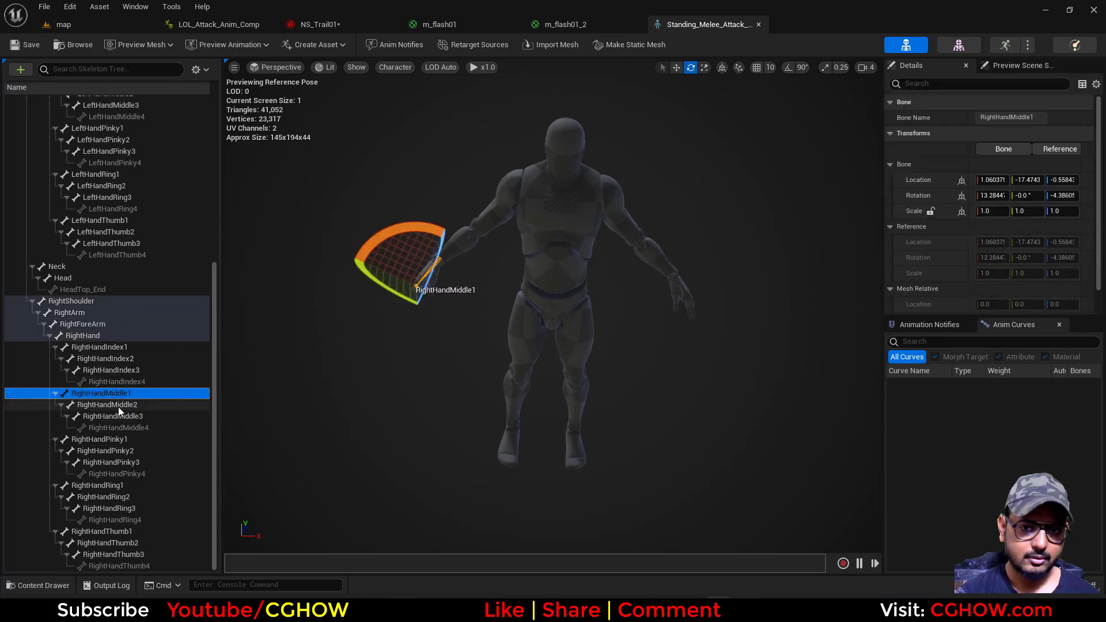
pyautogui.moveTo(553, 311); pyautogui.dragTo(720, 316, button='right')
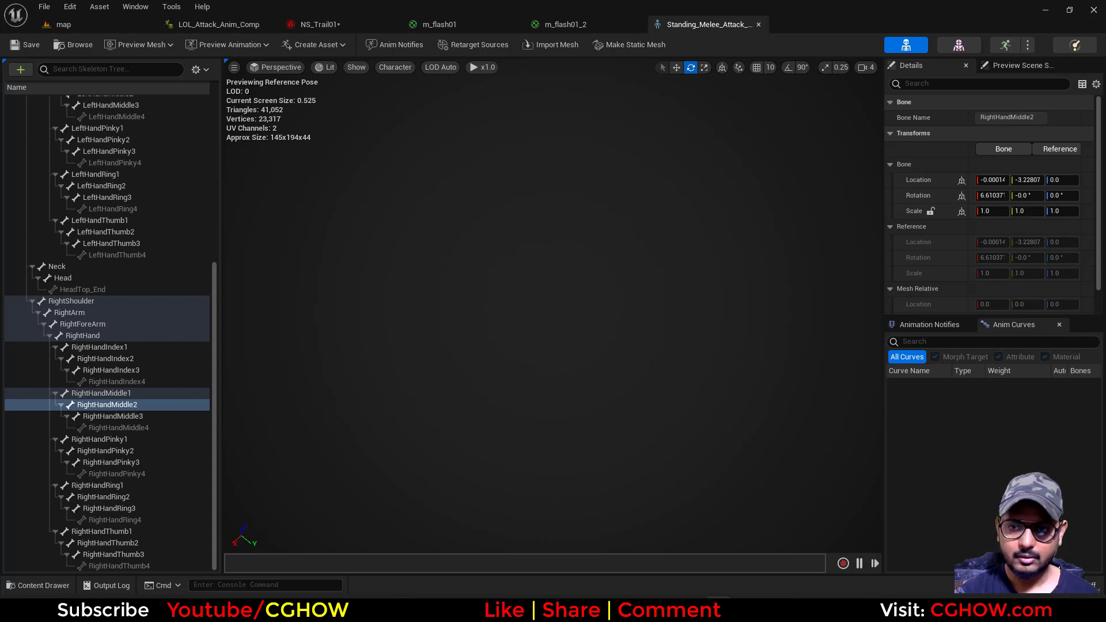
pyautogui.press('f')
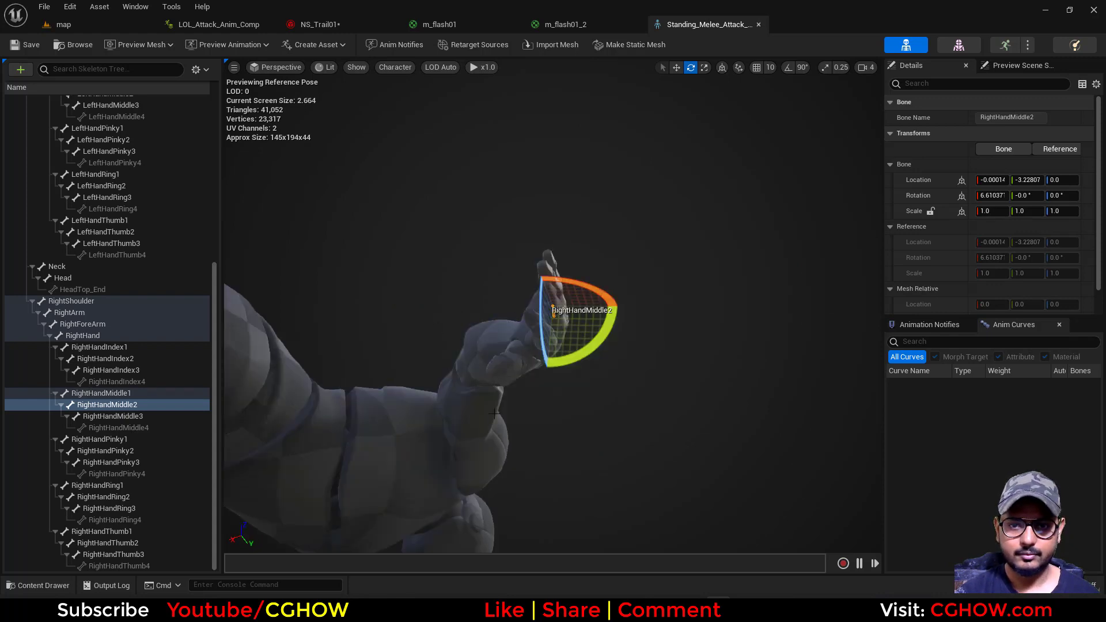
# Inspect RightHandMiddle2's position on the hand from several angles and copy its bone name
pyautogui.moveTo(494, 413); pyautogui.dragTo(651, 392, button='right')
pyautogui.press('f')
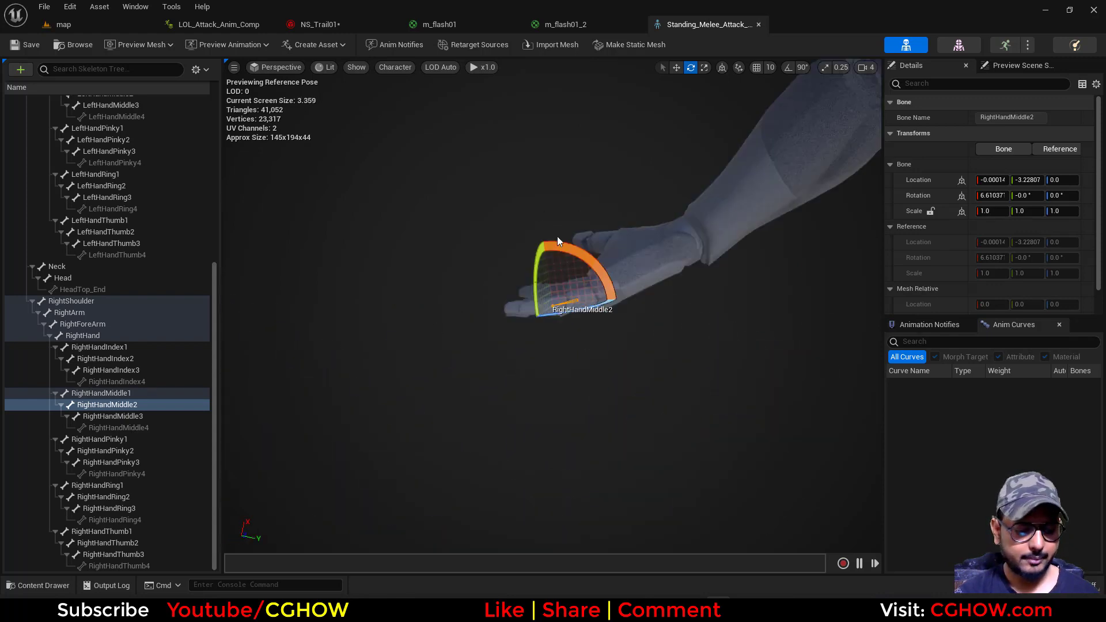
pyautogui.moveTo(580, 414); pyautogui.dragTo(594, 395)
pyautogui.scroll(-6, 594, 395)
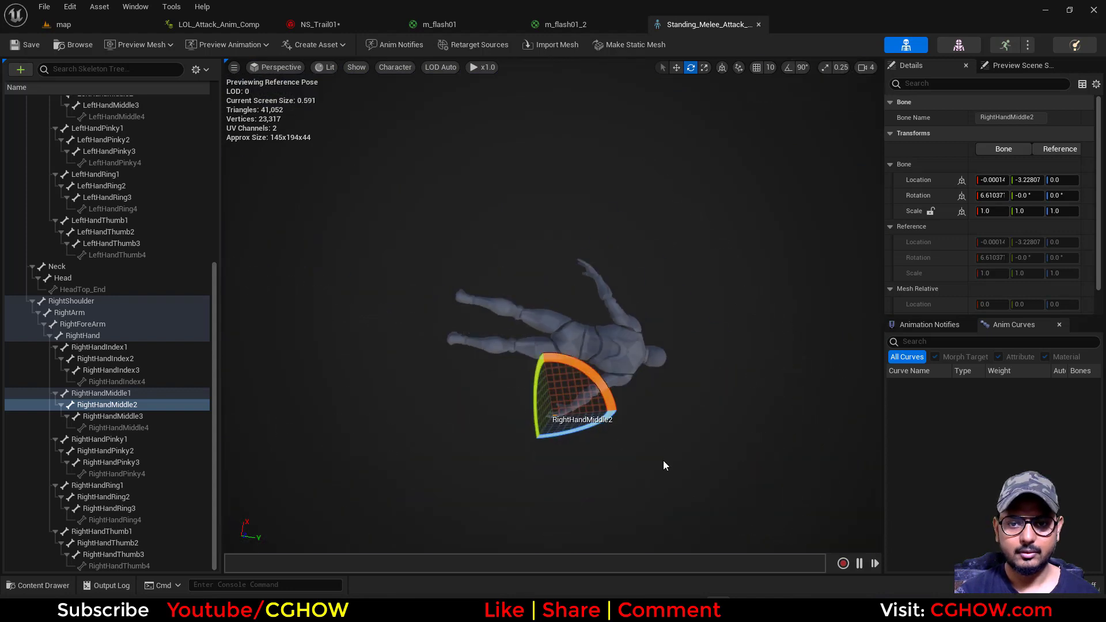
pyautogui.keyDown('alt'); pyautogui.moveTo(664, 461); pyautogui.dragTo(519, 294); pyautogui.keyUp('alt')
pyautogui.keyDown('alt'); pyautogui.moveTo(663, 461); pyautogui.dragTo(743, 455, button='right'); pyautogui.keyUp('alt')
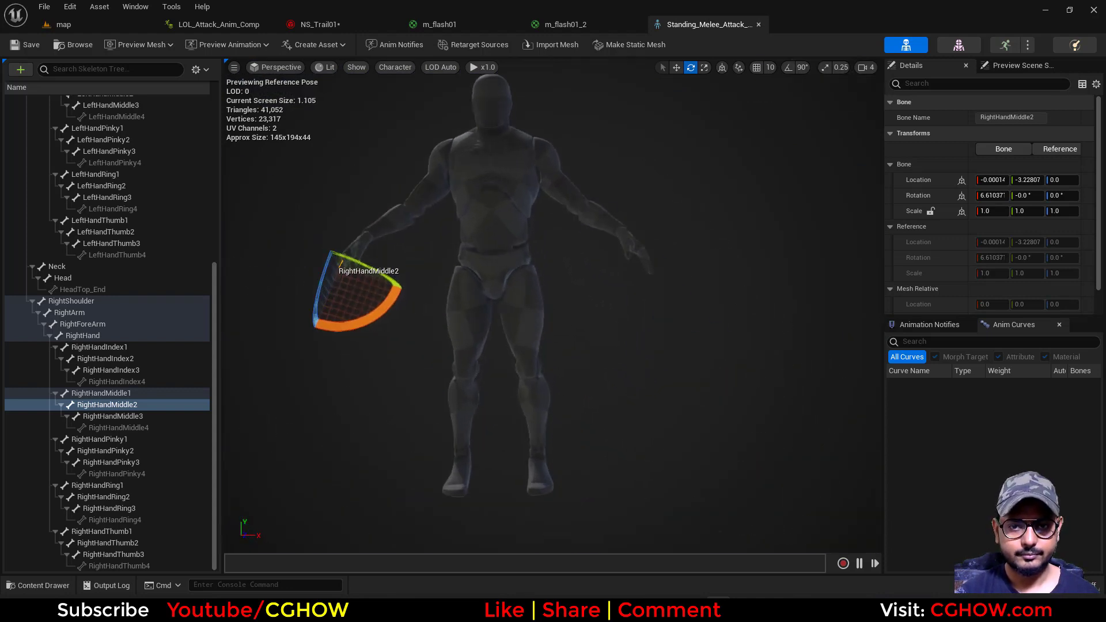
pyautogui.keyDown('alt'); pyautogui.moveTo(599, 345); pyautogui.dragTo(775, 438); pyautogui.keyUp('alt')
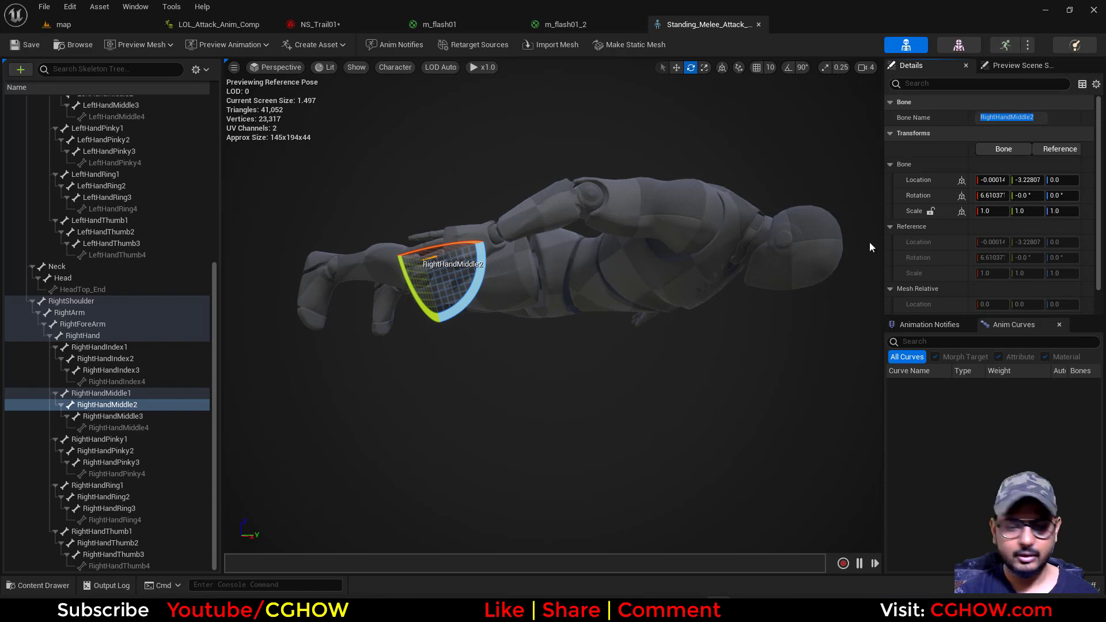
# Attach the NS_Trail01 notify in LOL_Attack_Anim_Comp to the RightHandMiddle2 socket and save the composite
pyautogui.click(1004, 45)
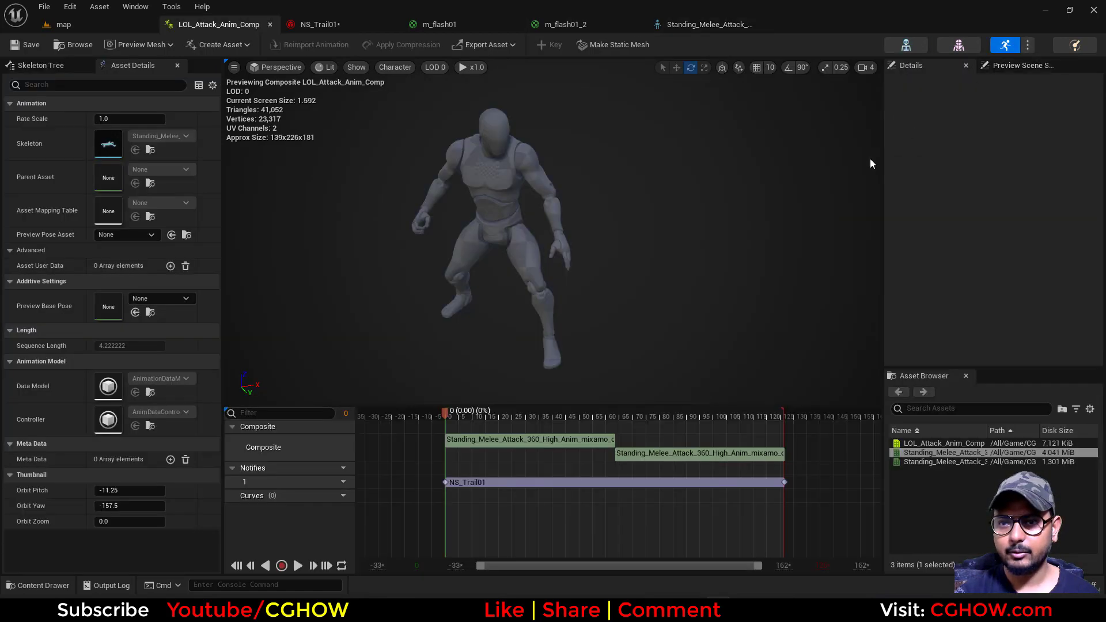
pyautogui.click(519, 483)
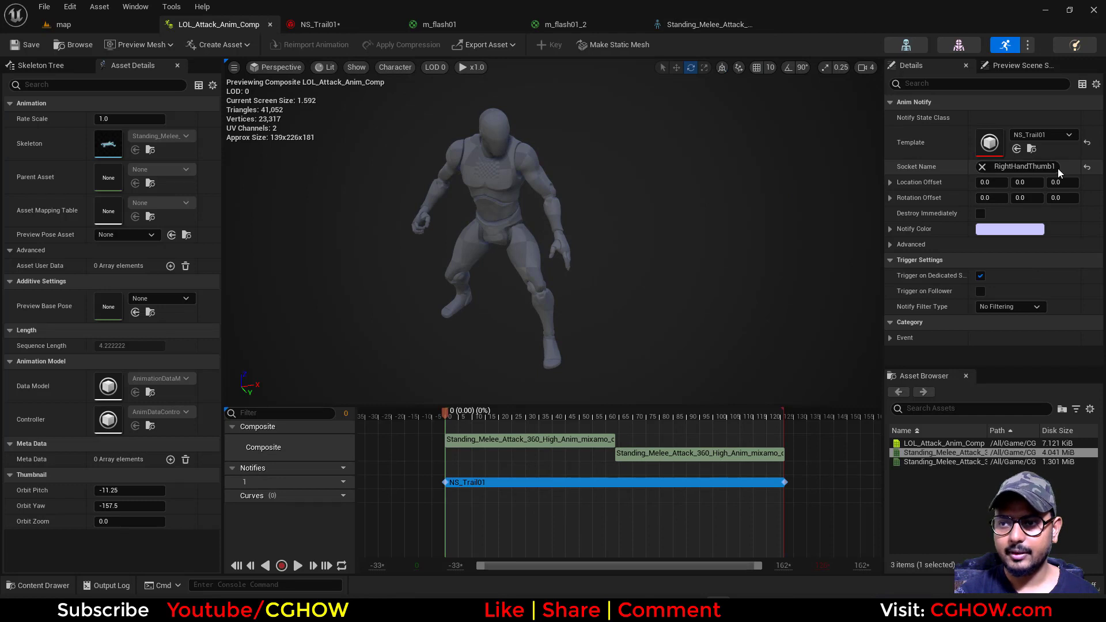
pyautogui.click(1053, 167)
pyautogui.write('RightHandMiddle2')
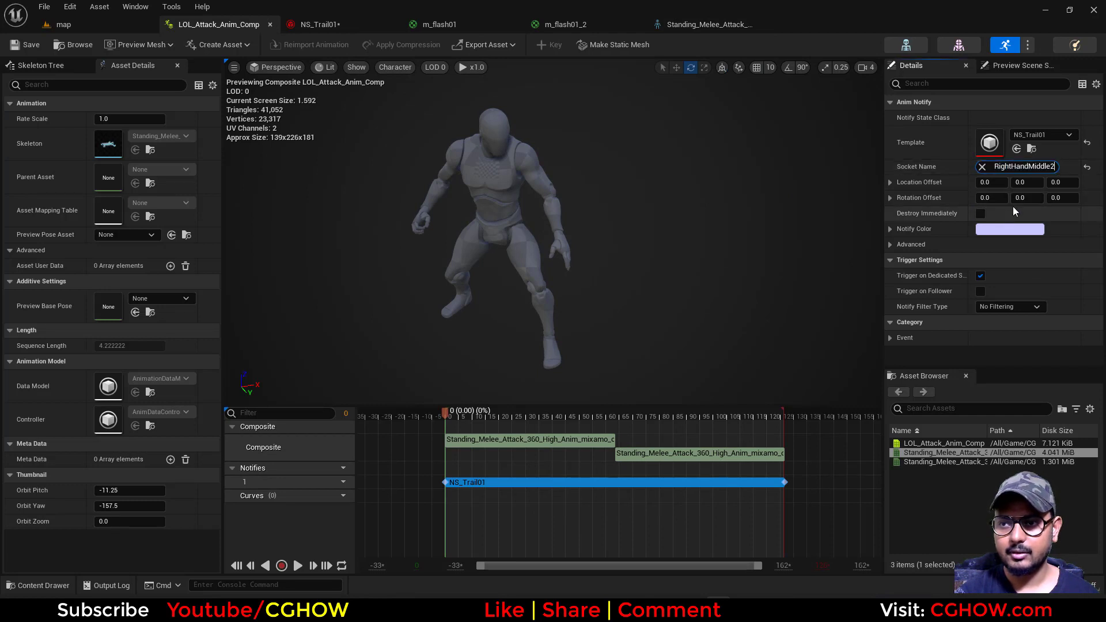
pyautogui.click(1018, 179)
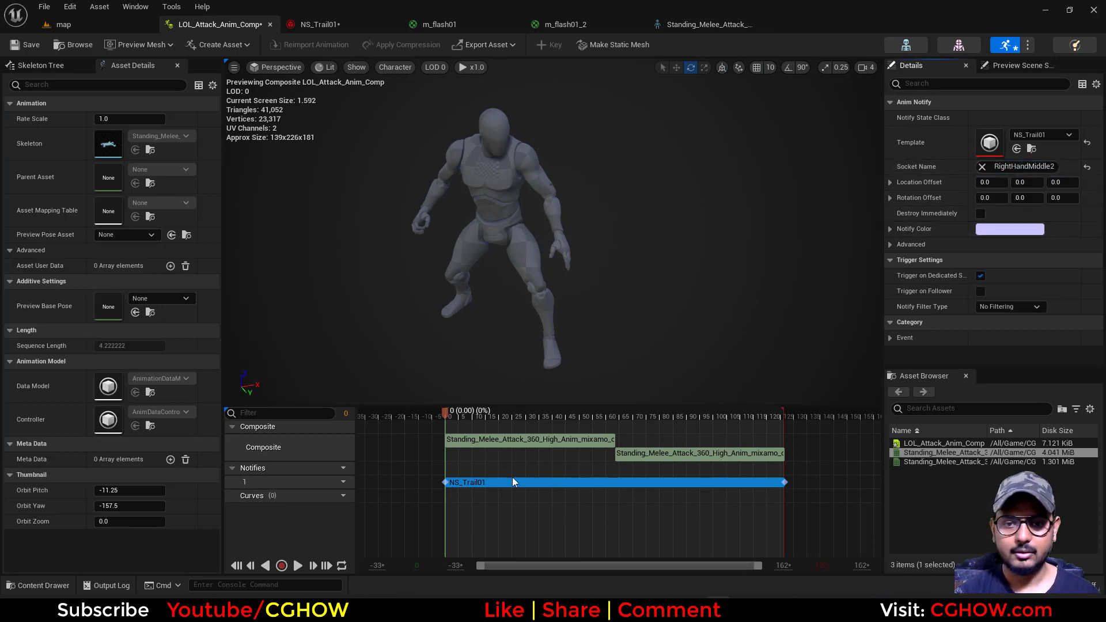
pyautogui.click(438, 417)
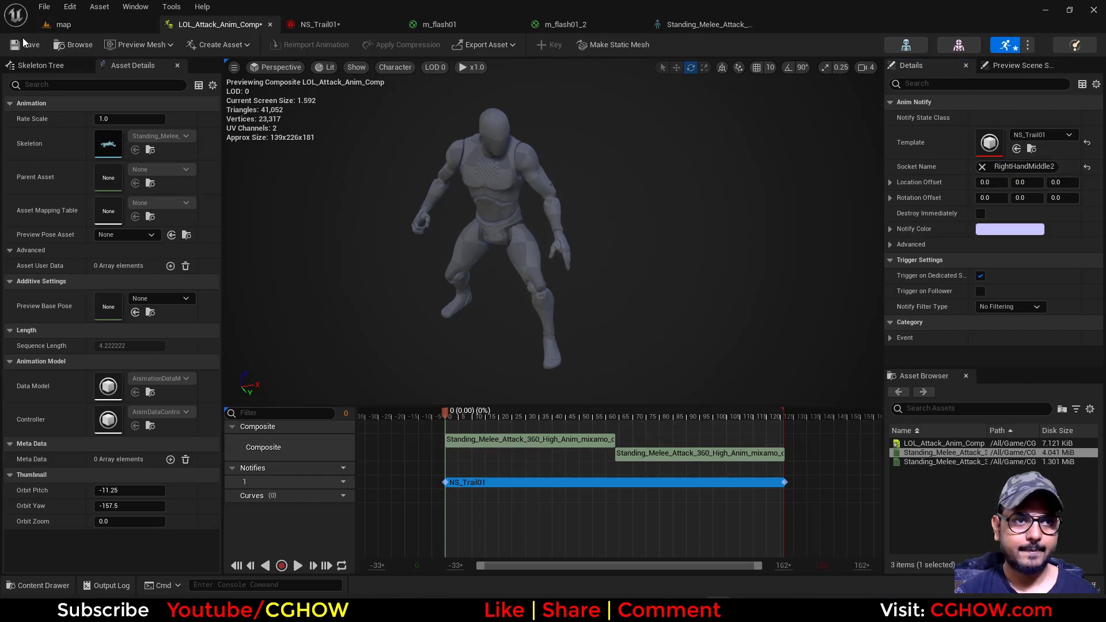
pyautogui.click(23, 43)
# Play and scrub LOL_Attack_Anim_Comp to its end to check how the trail and flash follow the new socket
pyautogui.click(297, 565)
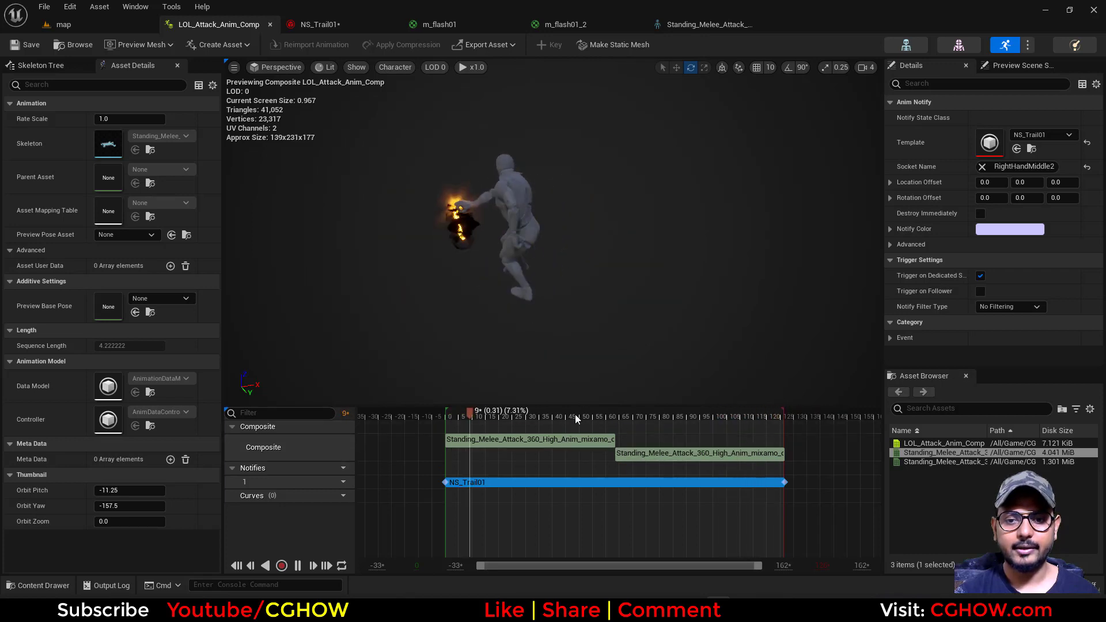
pyautogui.click(447, 418)
pyautogui.moveTo(443, 422); pyautogui.dragTo(793, 439)
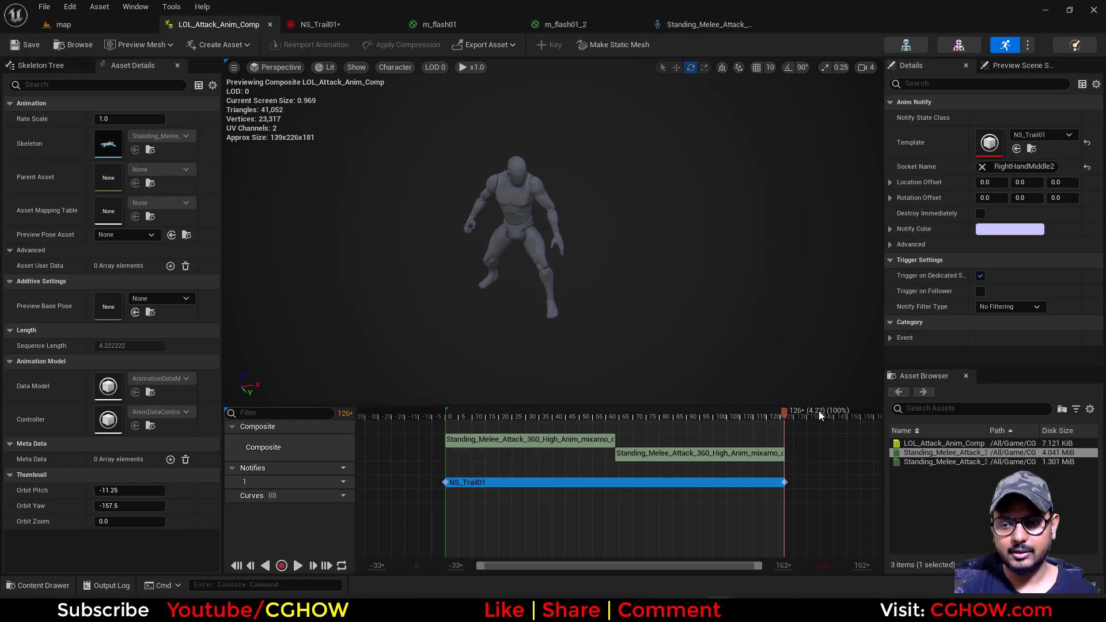
# In NS_Trail01, keep the core emitter's loop behavior at Infinite and set its loop duration to 4.22
pyautogui.click(340, 24)
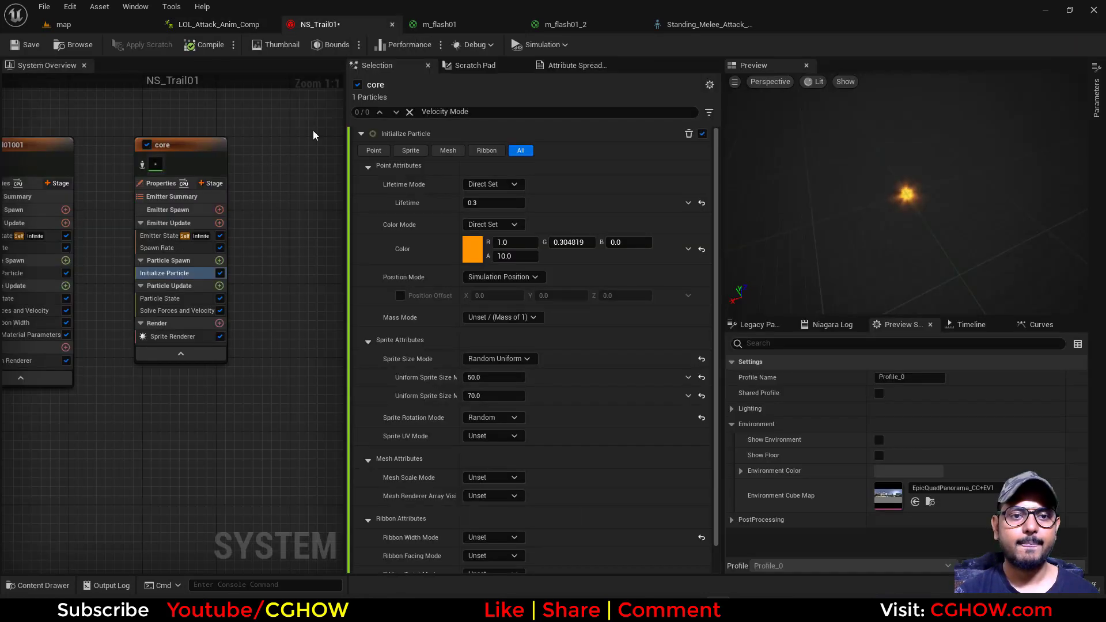
pyautogui.click(158, 236)
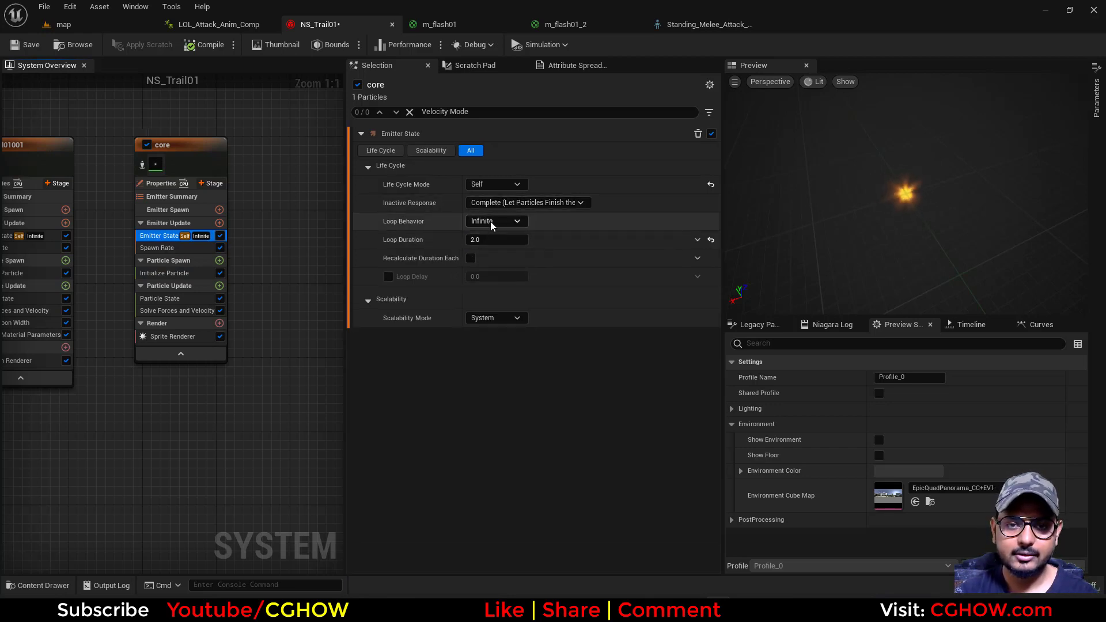
pyautogui.click(491, 223)
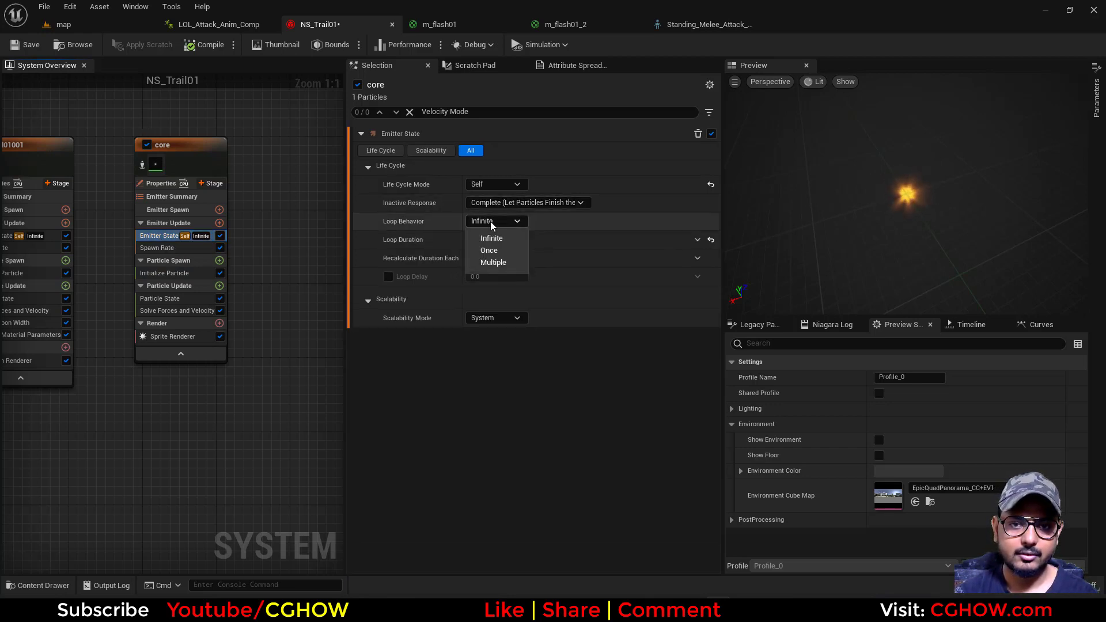
pyautogui.moveTo(303, 252); pyautogui.dragTo(305, 288, button='right')
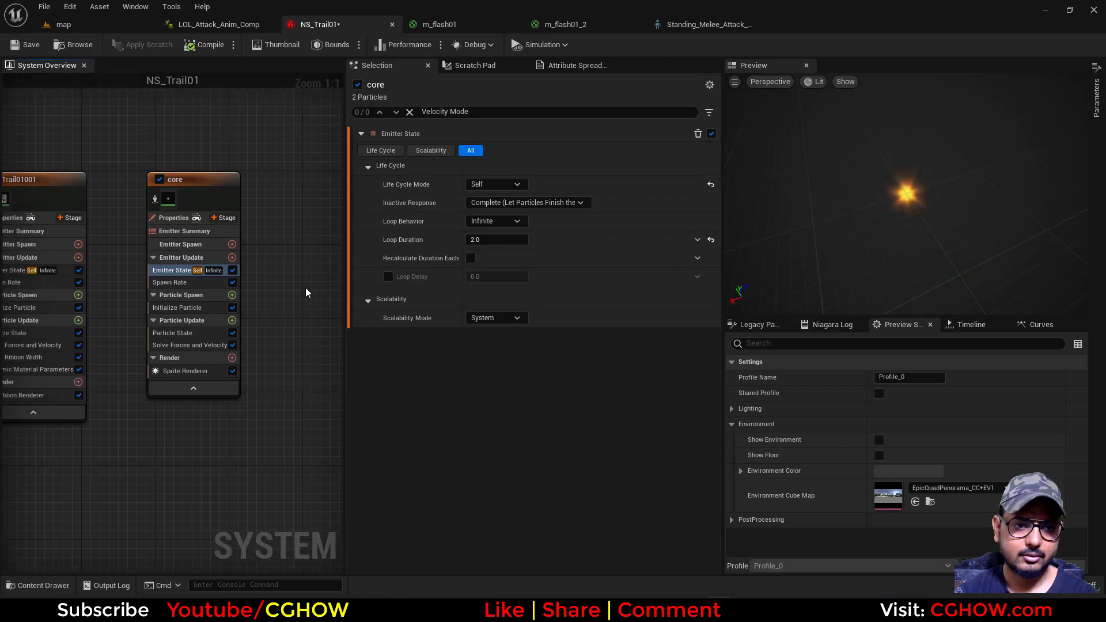
pyautogui.click(496, 221)
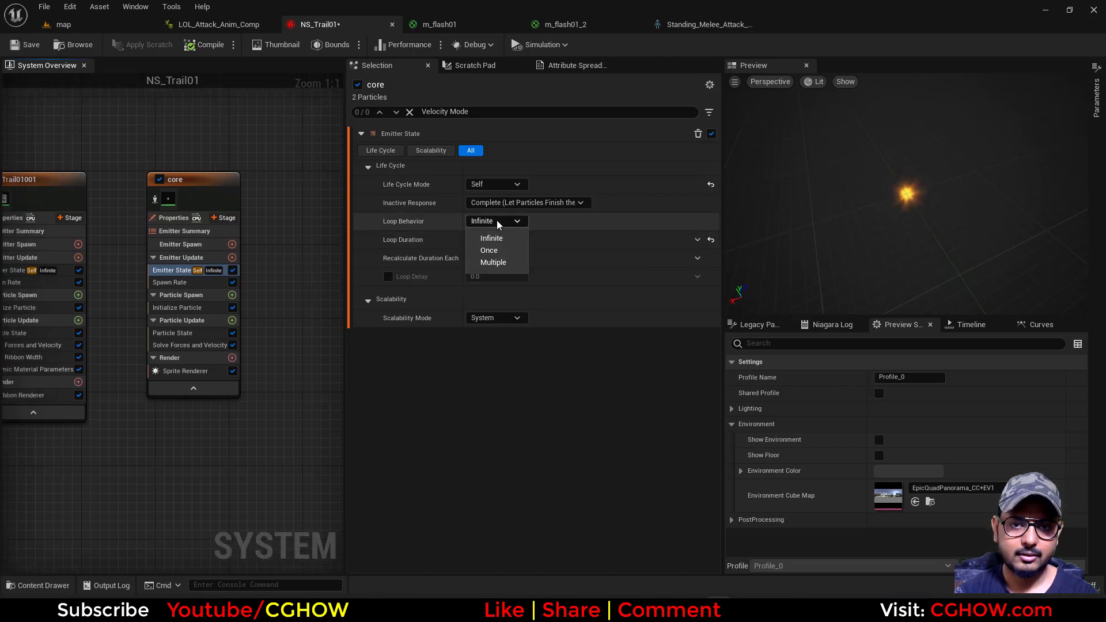
pyautogui.click(503, 239)
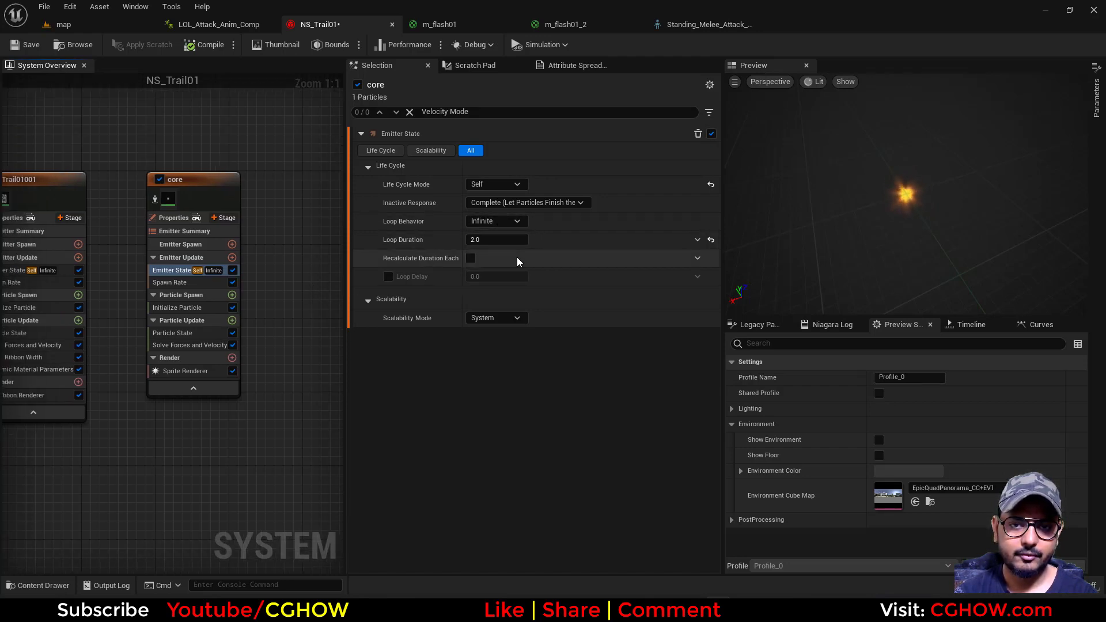
pyautogui.click(499, 239)
pyautogui.write('4.22')
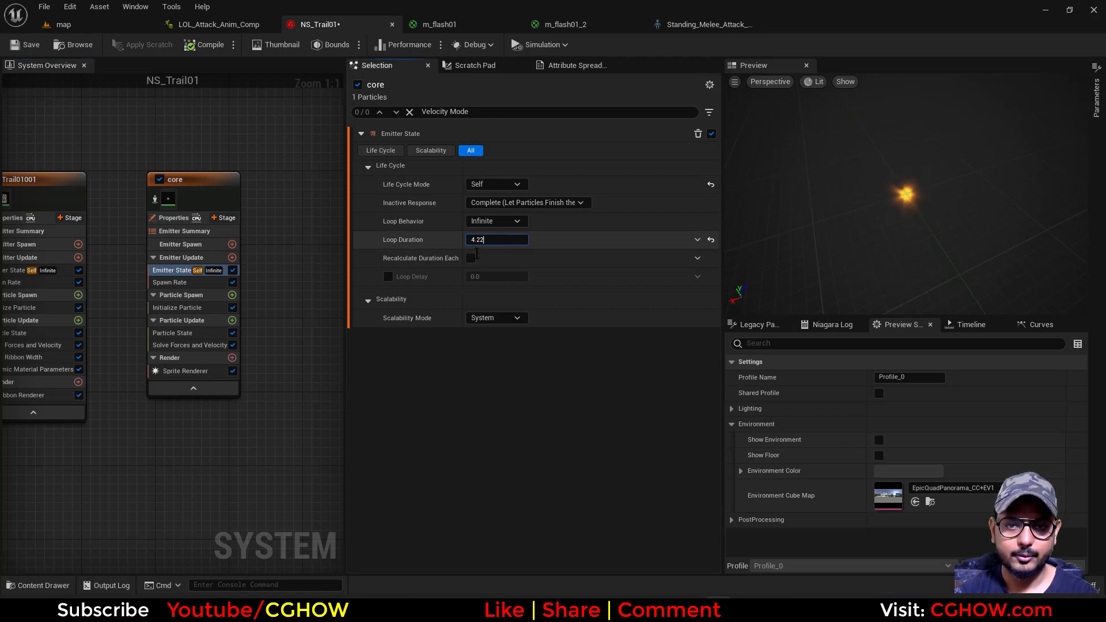
# Replace the core emitter's Spawn Rate module with Spawn Burst Instantaneous and set its spawn count to 6
pyautogui.moveTo(262, 328); pyautogui.dragTo(265, 270, button='right')
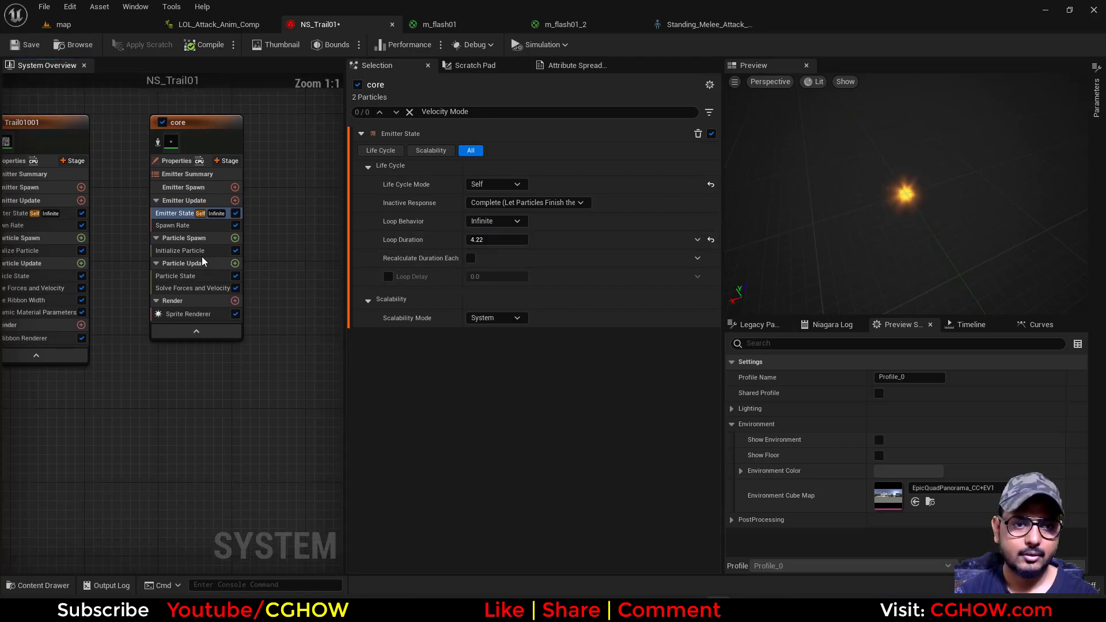
pyautogui.click(172, 226)
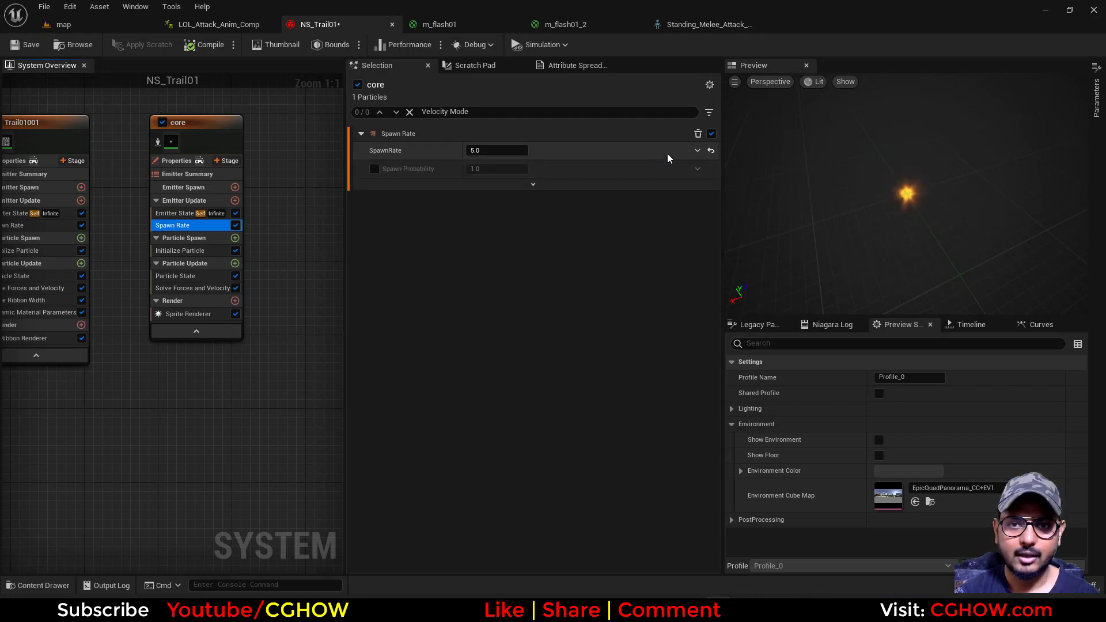
pyautogui.click(698, 150)
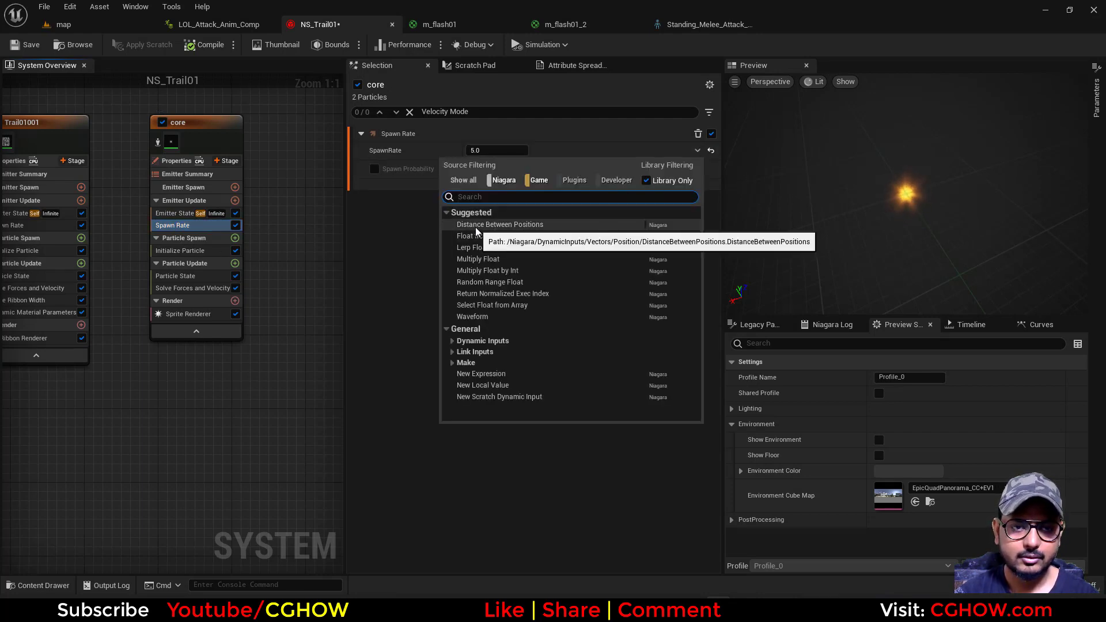
pyautogui.click(382, 252)
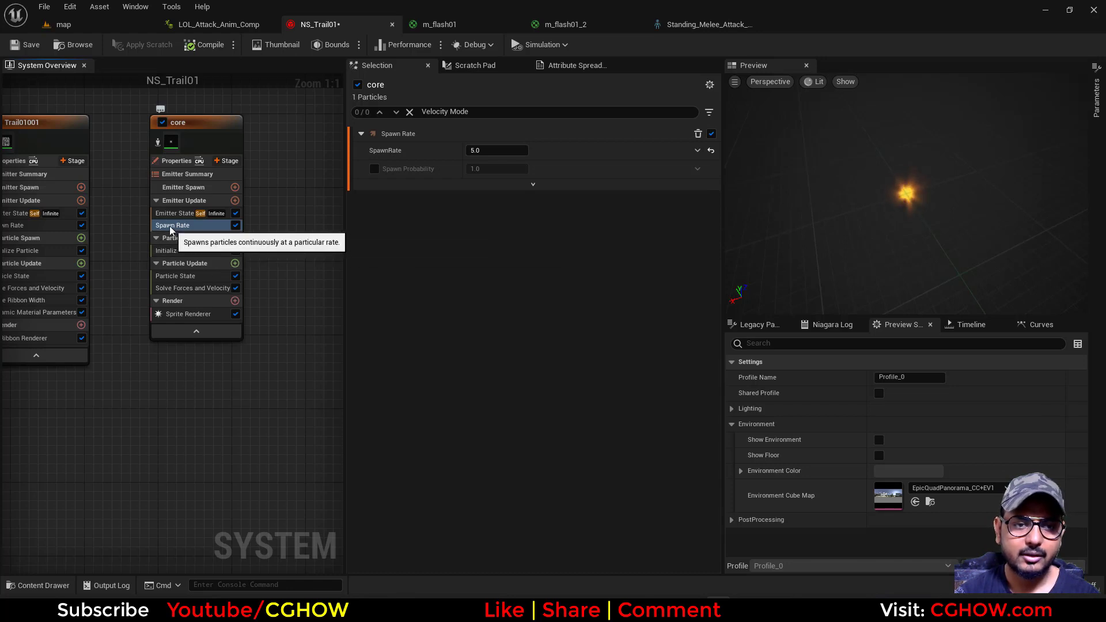
pyautogui.press('Delete')
pyautogui.click(235, 200)
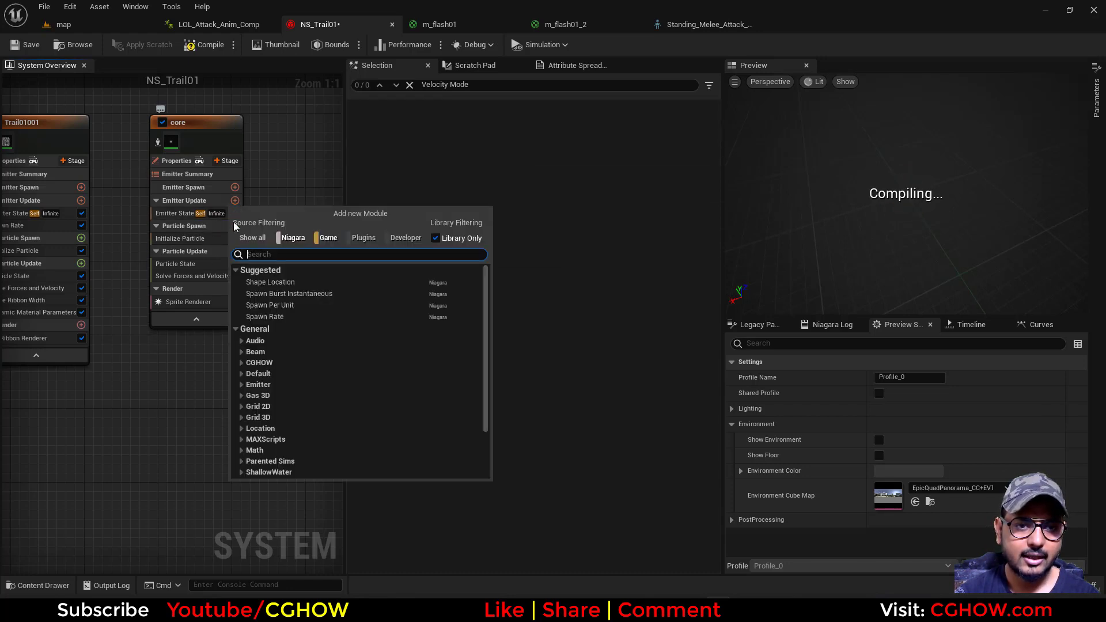
pyautogui.click(285, 293)
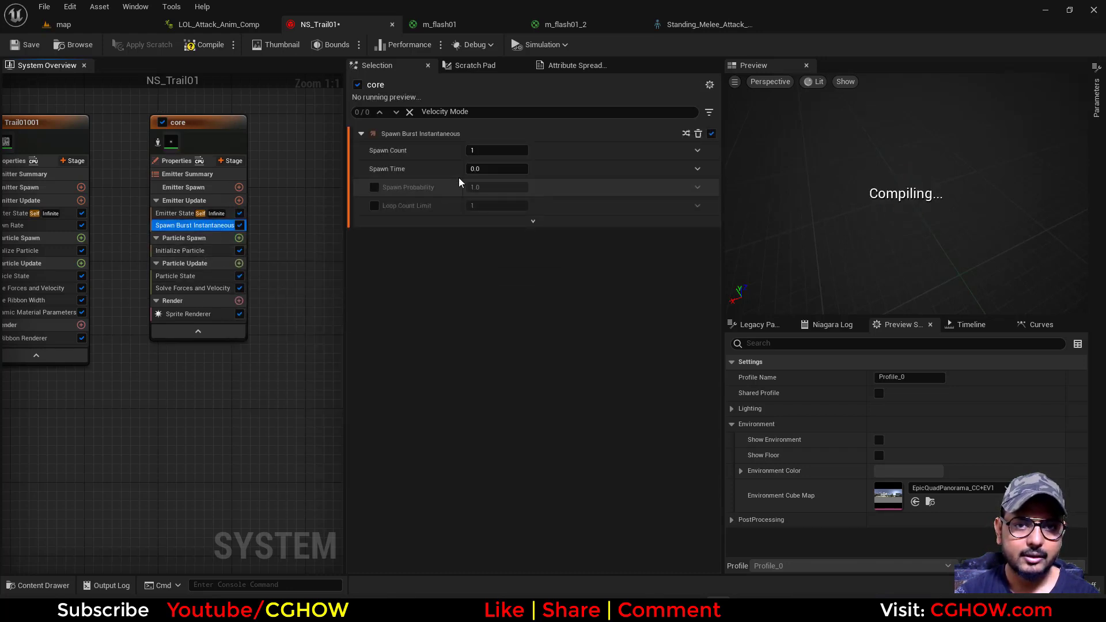
pyautogui.click(495, 150)
pyautogui.write('5')
pyautogui.press('Return')
pyautogui.write('6')
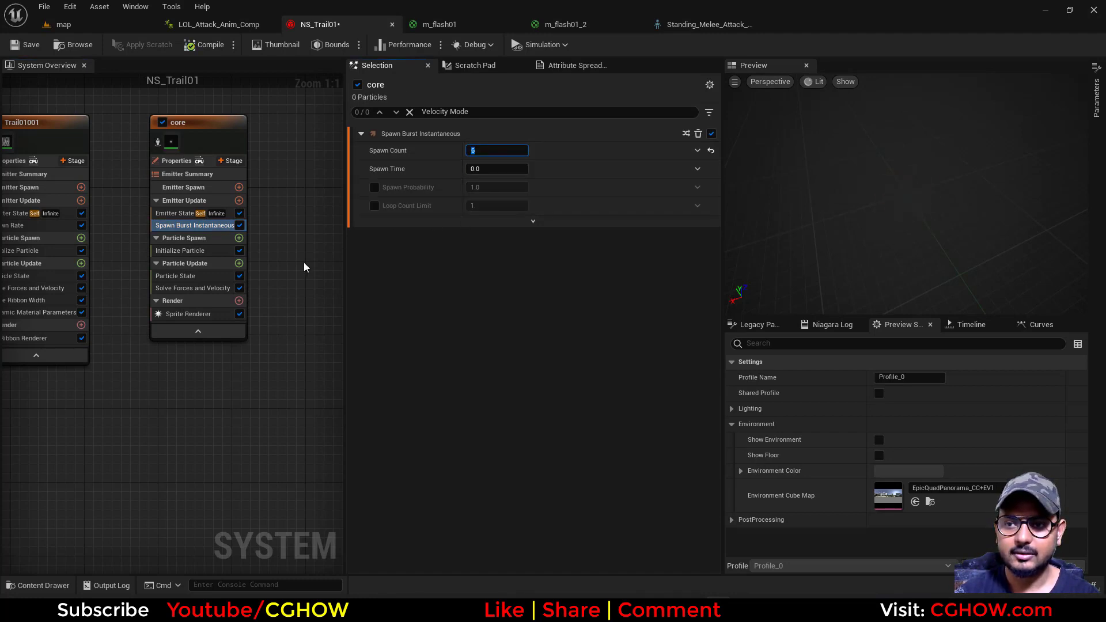
# Set the core emitter's particle lifetime to 4.22 in Initialize Particle
pyautogui.click(184, 251)
pyautogui.click(493, 202)
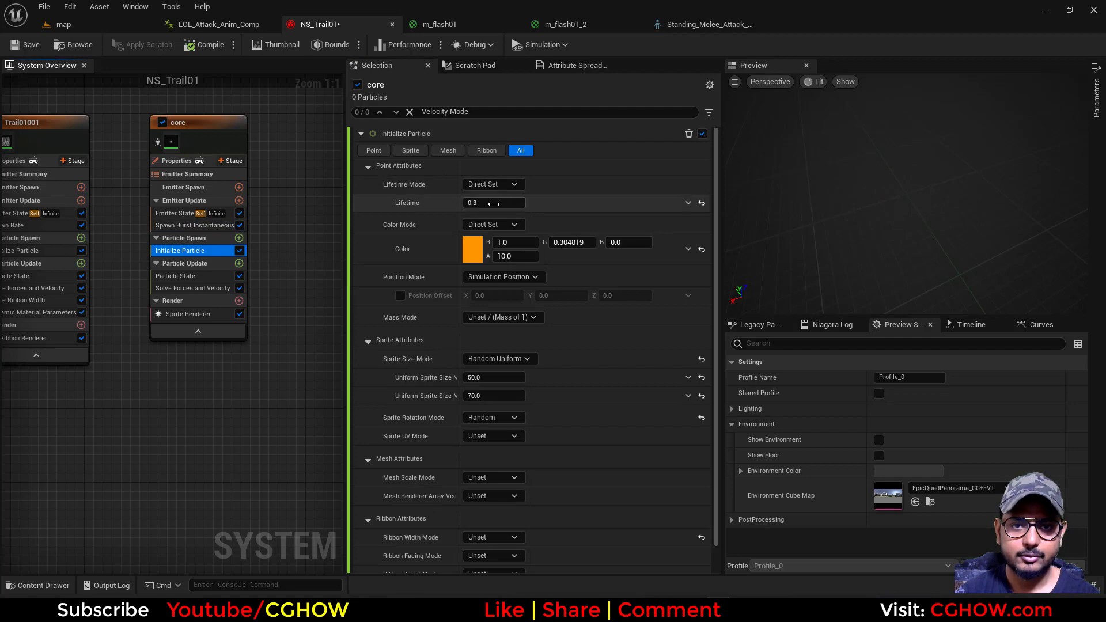
pyautogui.write('4.22')
pyautogui.press('Return')
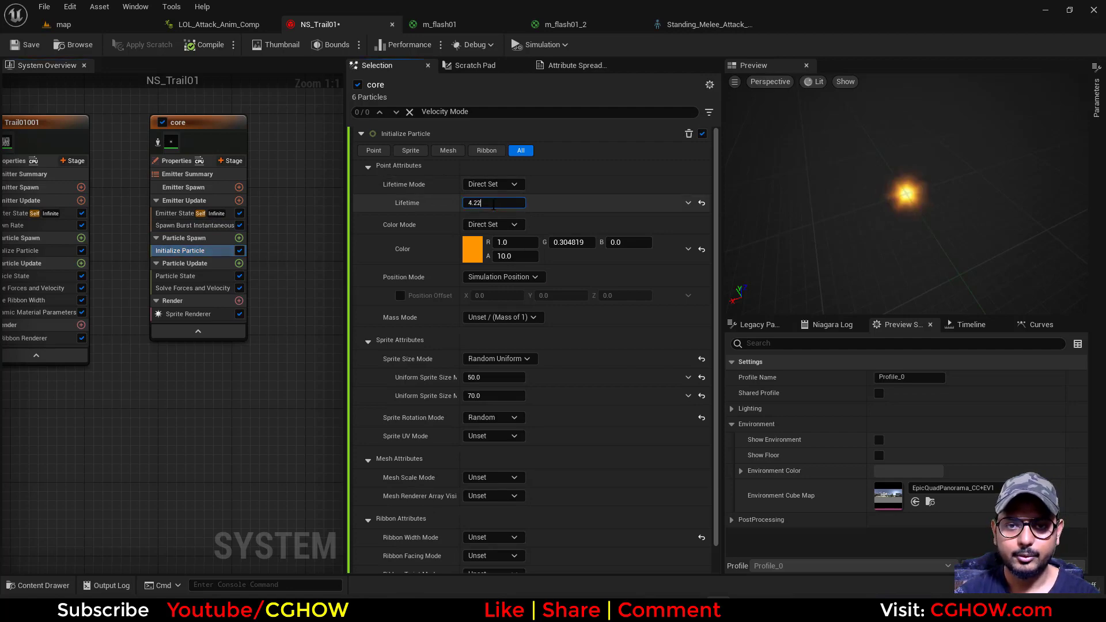
# Add a Scale Sprite Size module to the core emitter's Particle Update and apply the rise-and-fall curve template
pyautogui.click(239, 263)
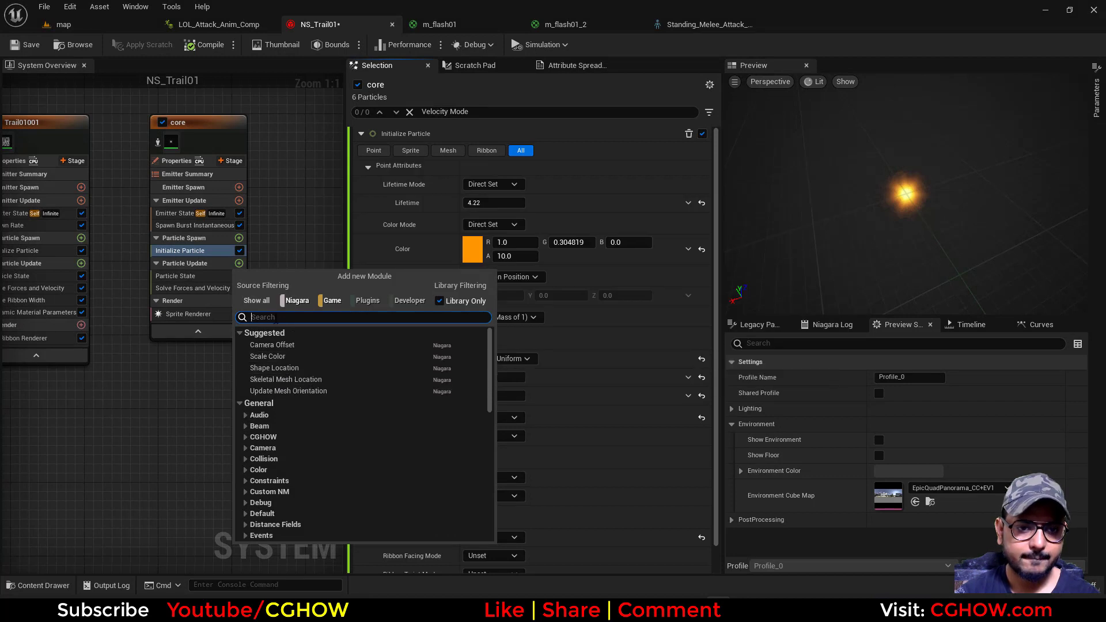
pyautogui.write('siz')
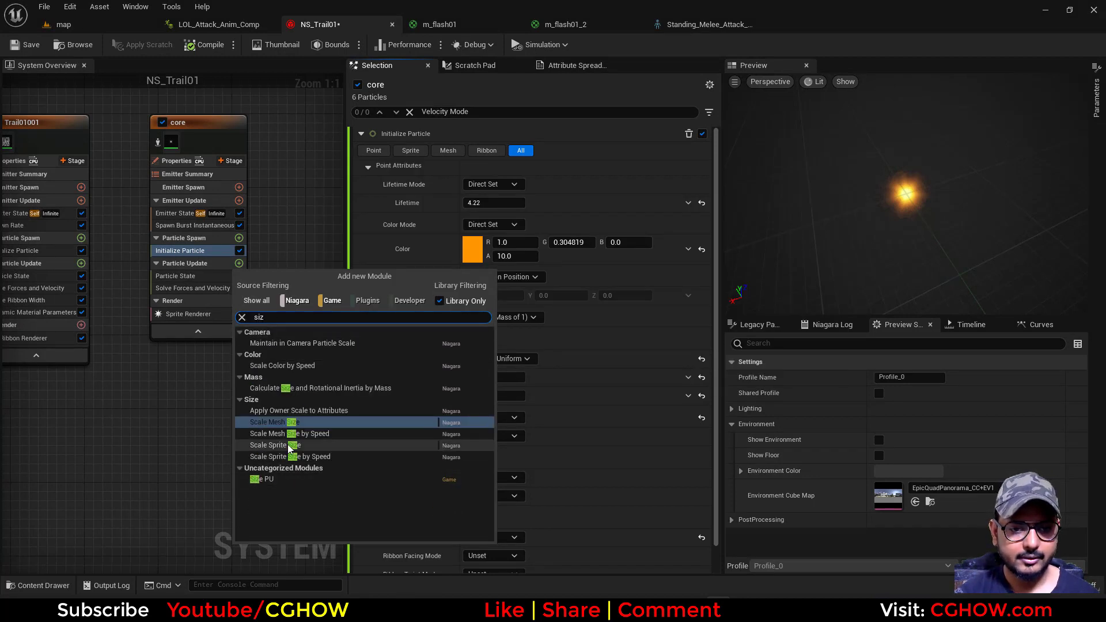
pyautogui.click(292, 447)
pyautogui.click(574, 218)
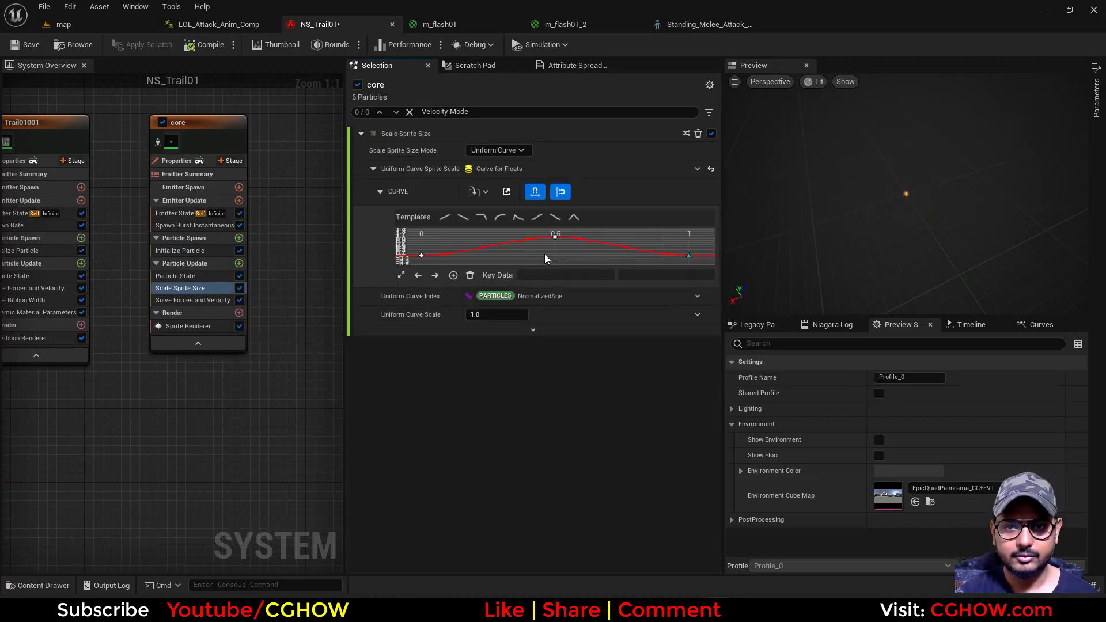
# Add a key on the rising side of the sprite scale curve at time 0.1 with value 1
pyautogui.middleClick(484, 248)
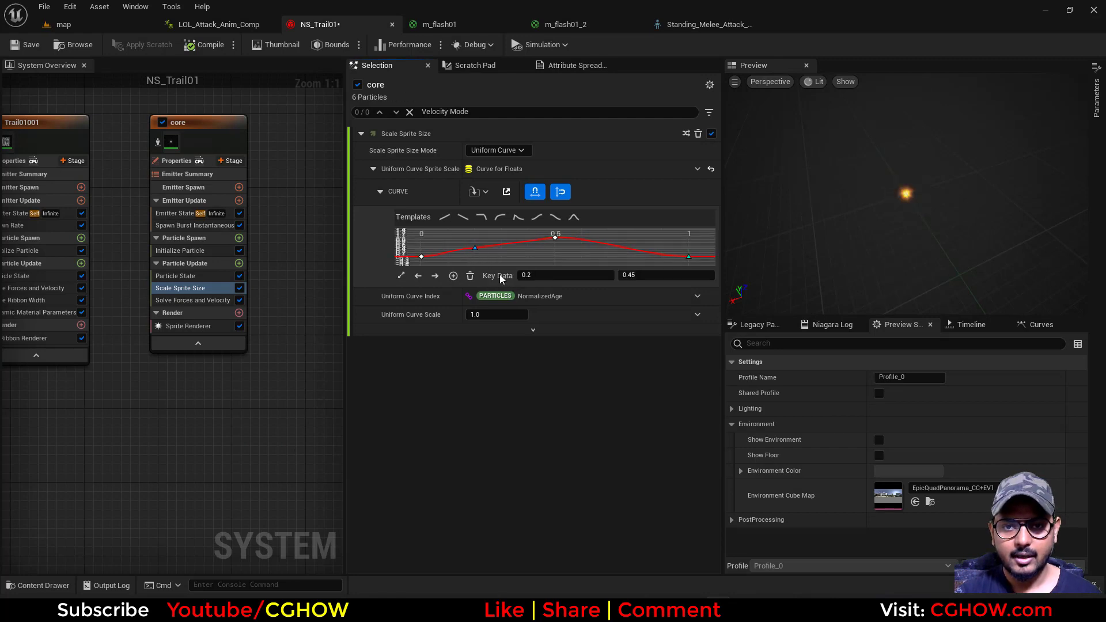
pyautogui.click(539, 275)
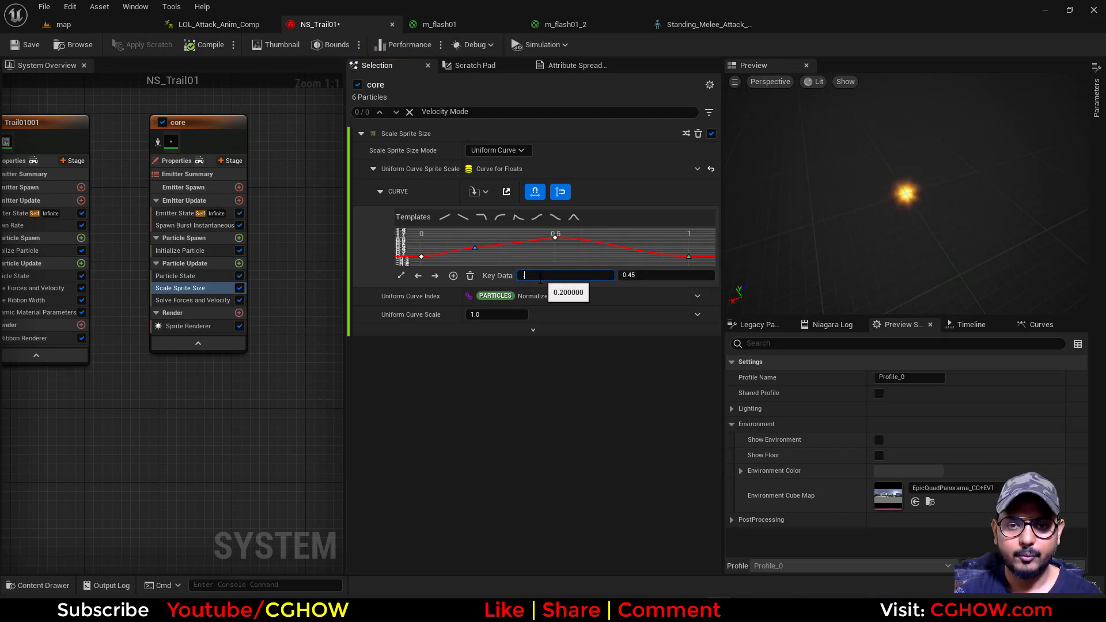
pyautogui.write('0.1')
pyautogui.press('Return')
pyautogui.click(633, 276)
pyautogui.write('1')
pyautogui.press('Return')
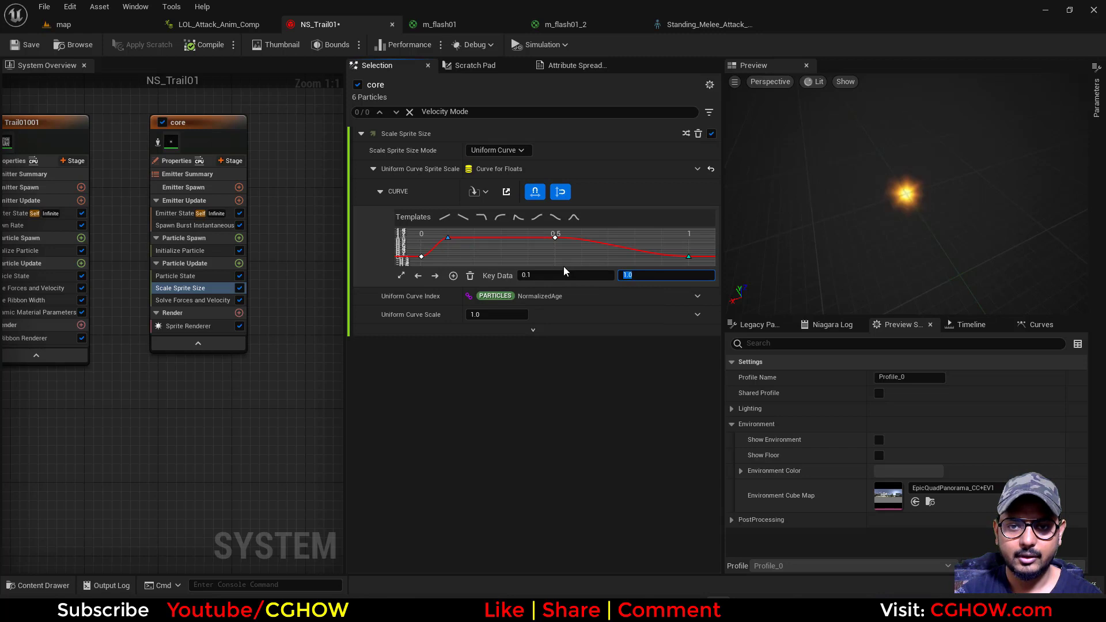
# Delete the sprite scale curve's middle key at 0.5 and add a key at time 0.9 with value 1
pyautogui.click(554, 237)
pyautogui.press('Delete')
pyautogui.middleClick(607, 250)
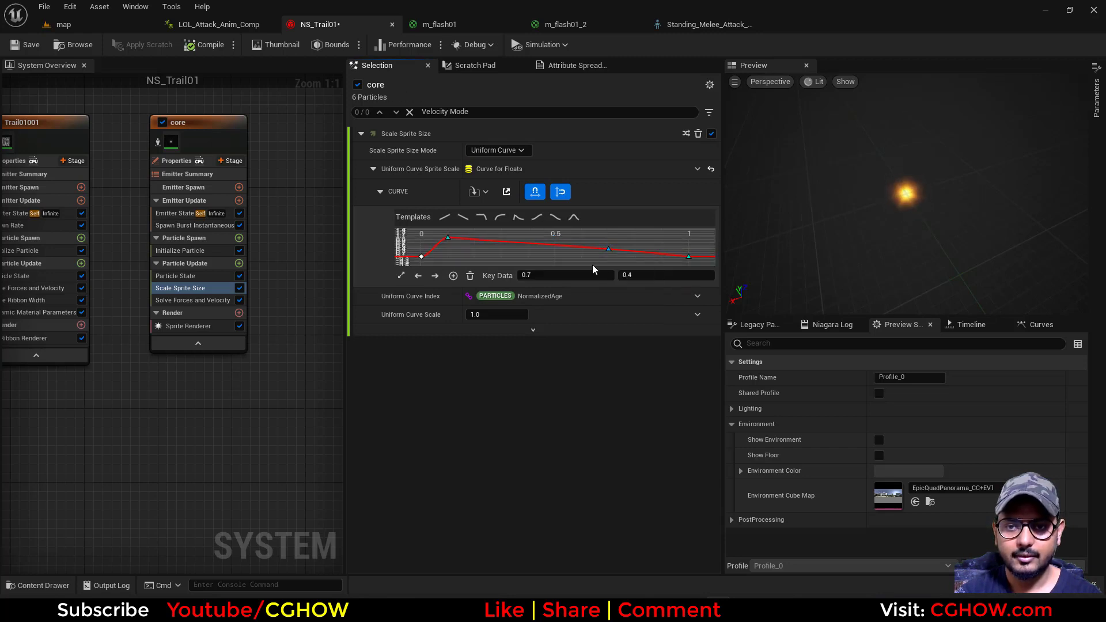
pyautogui.click(527, 275)
pyautogui.write('.9')
pyautogui.click(645, 279)
pyautogui.write('1')
pyautogui.press('Return')
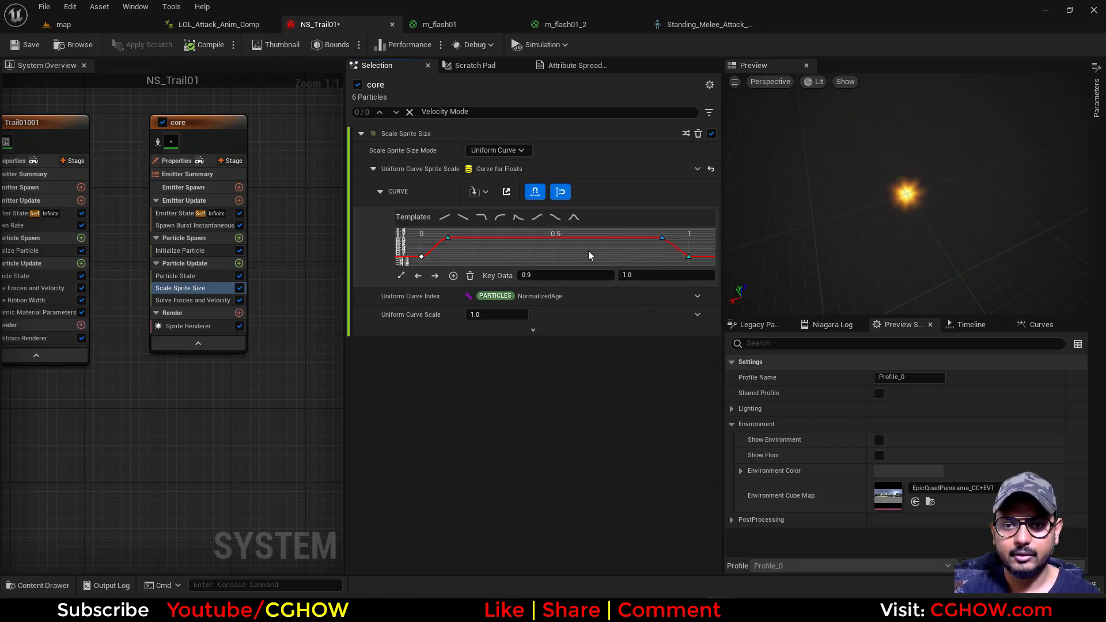
pyautogui.click(589, 250)
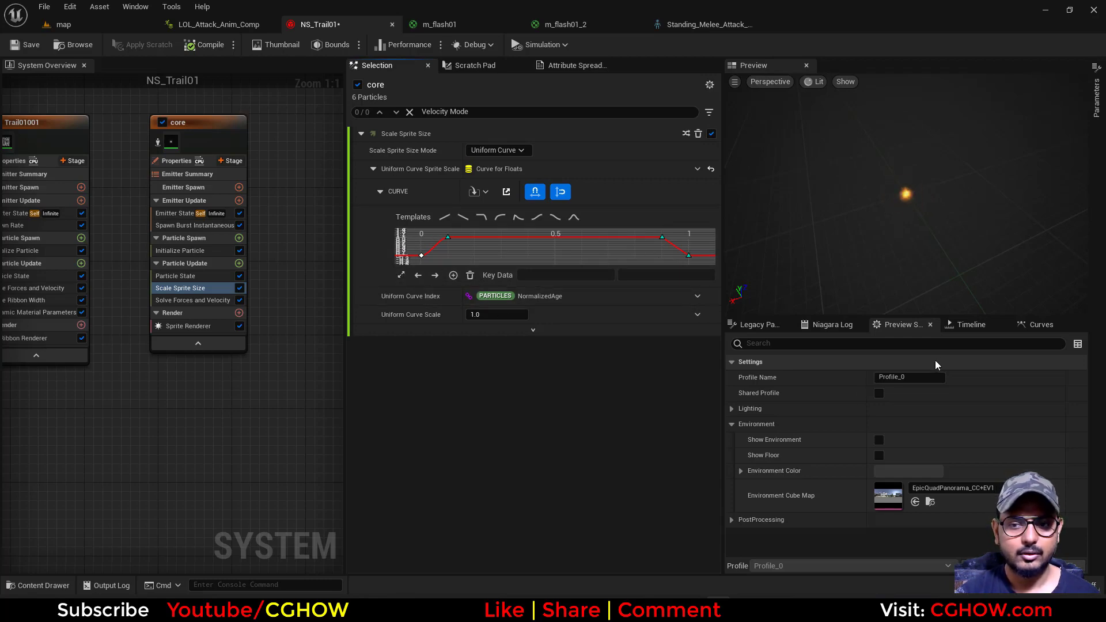
# Play and scrub LOL_Attack_Anim_Comp to check the core flash throughout the attack
pyautogui.click(216, 24)
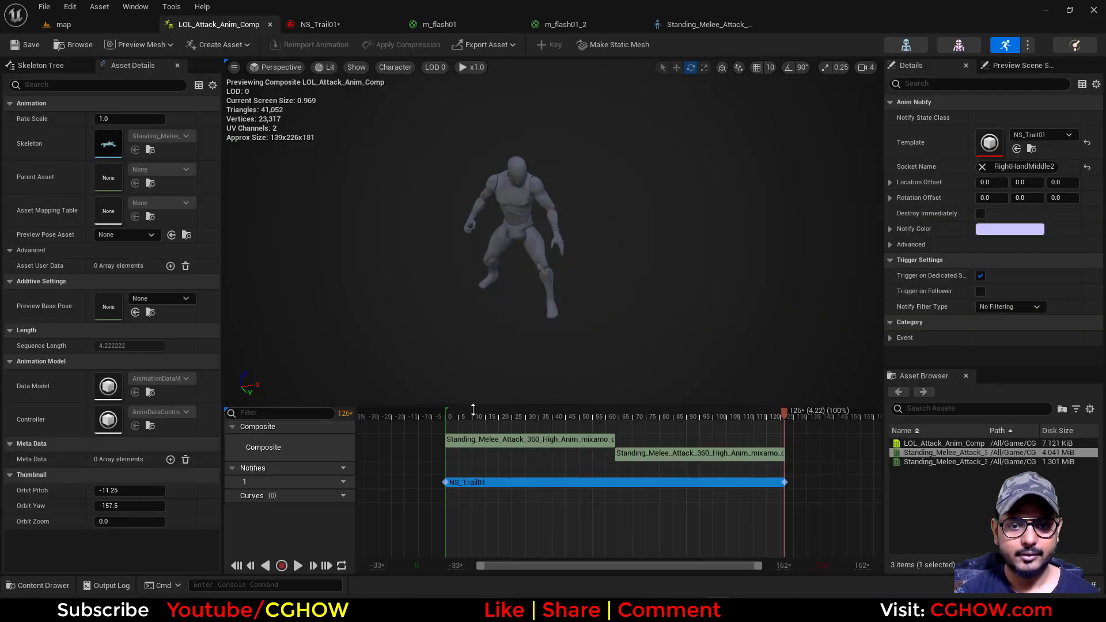
pyautogui.click(298, 571)
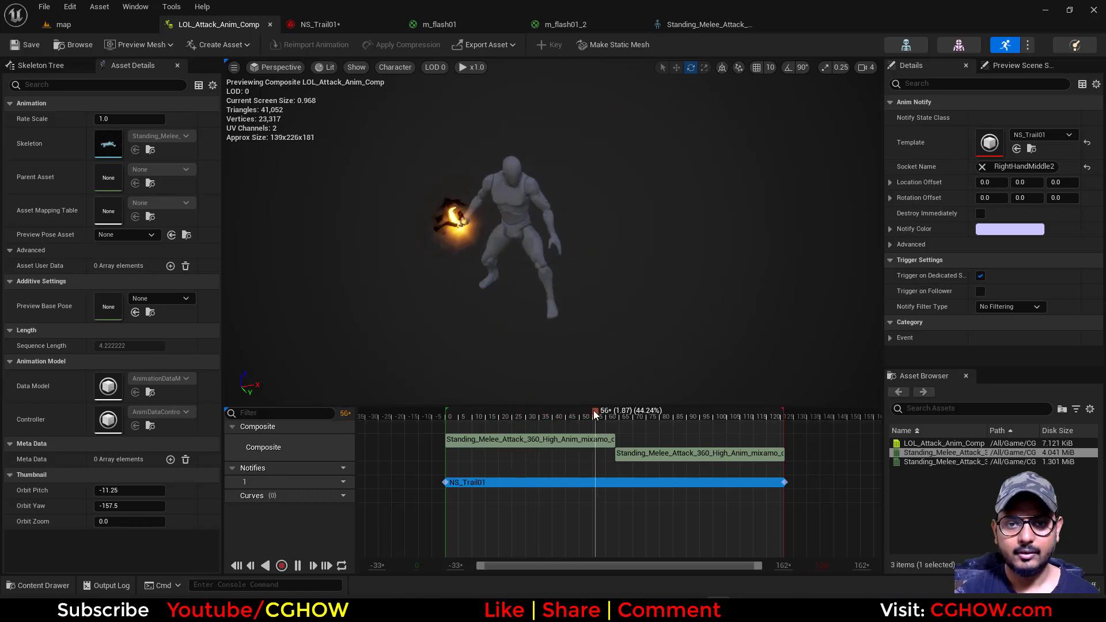
pyautogui.click(467, 413)
pyautogui.moveTo(468, 413); pyautogui.dragTo(546, 427)
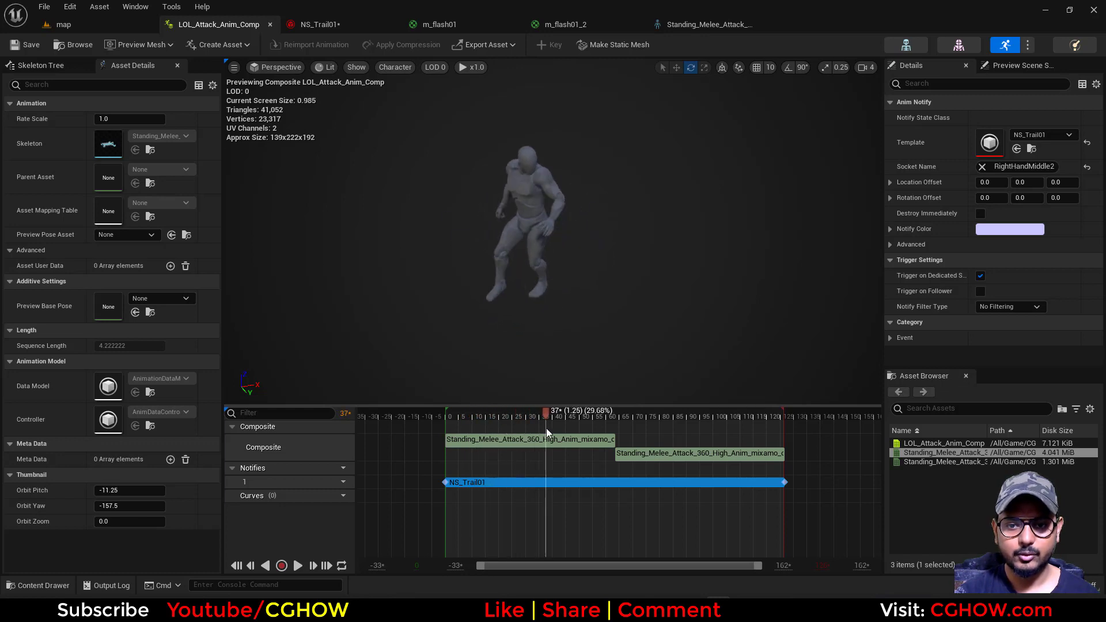
pyautogui.moveTo(545, 412); pyautogui.dragTo(724, 427)
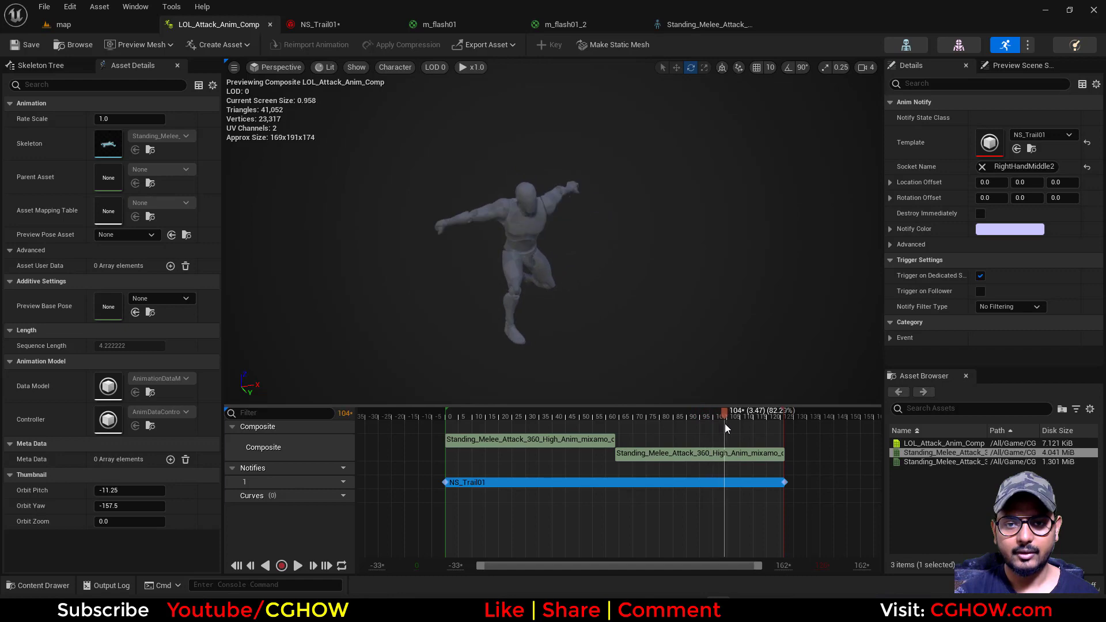
# In NS_Trail01, add keys at times 0.2, 0.3, 0.4 and 0.6 along the plateau of the core's sprite scale curve
pyautogui.click(317, 25)
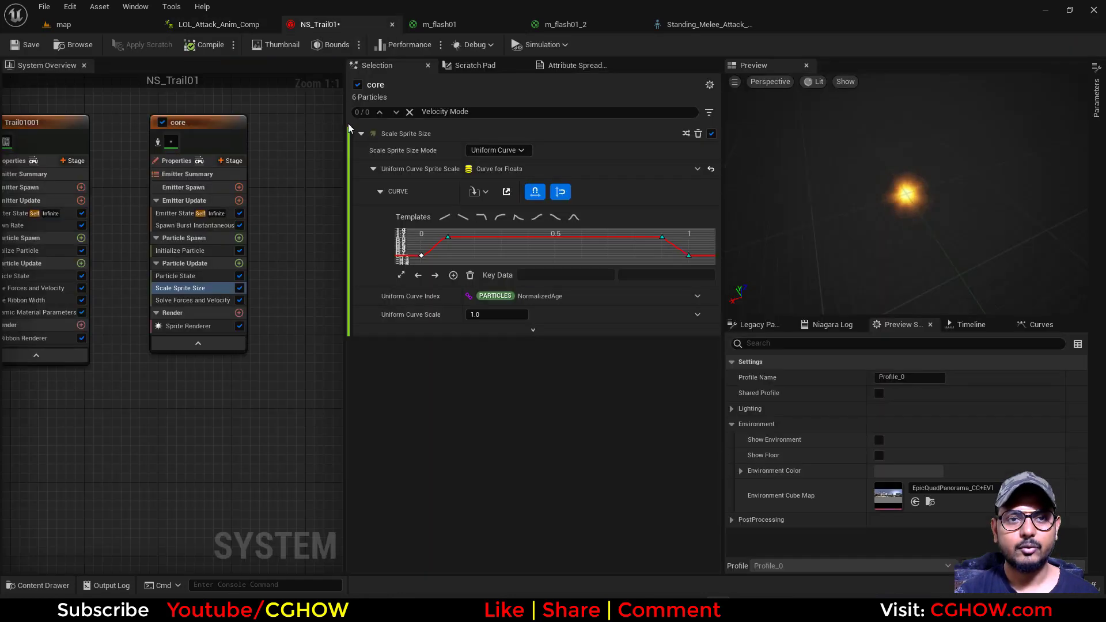
pyautogui.middleClick(496, 239)
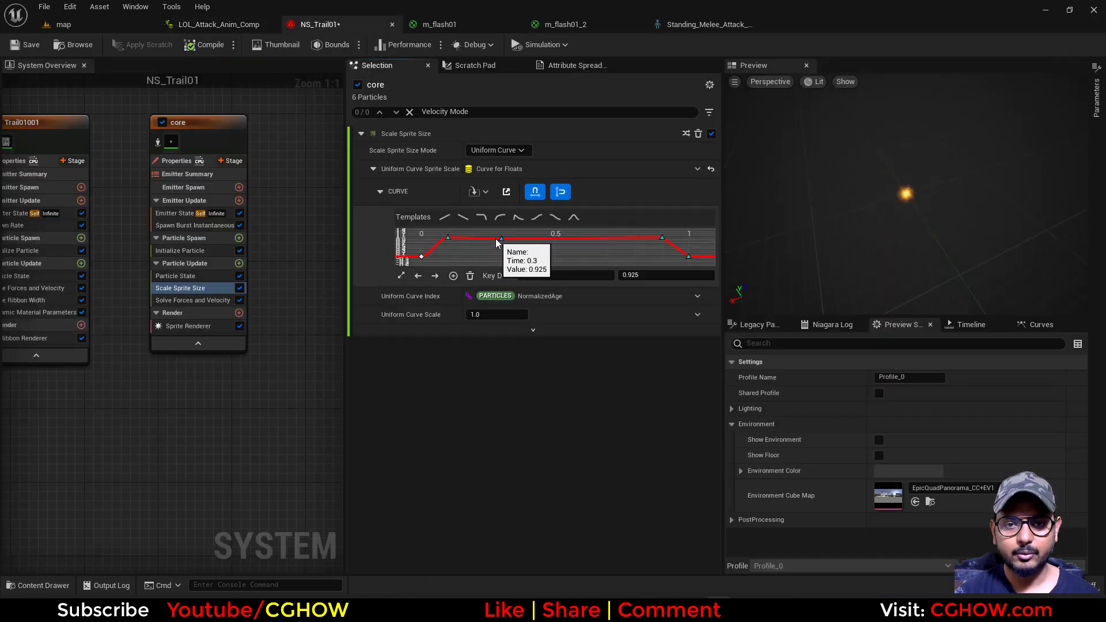
pyautogui.middleClick(580, 239)
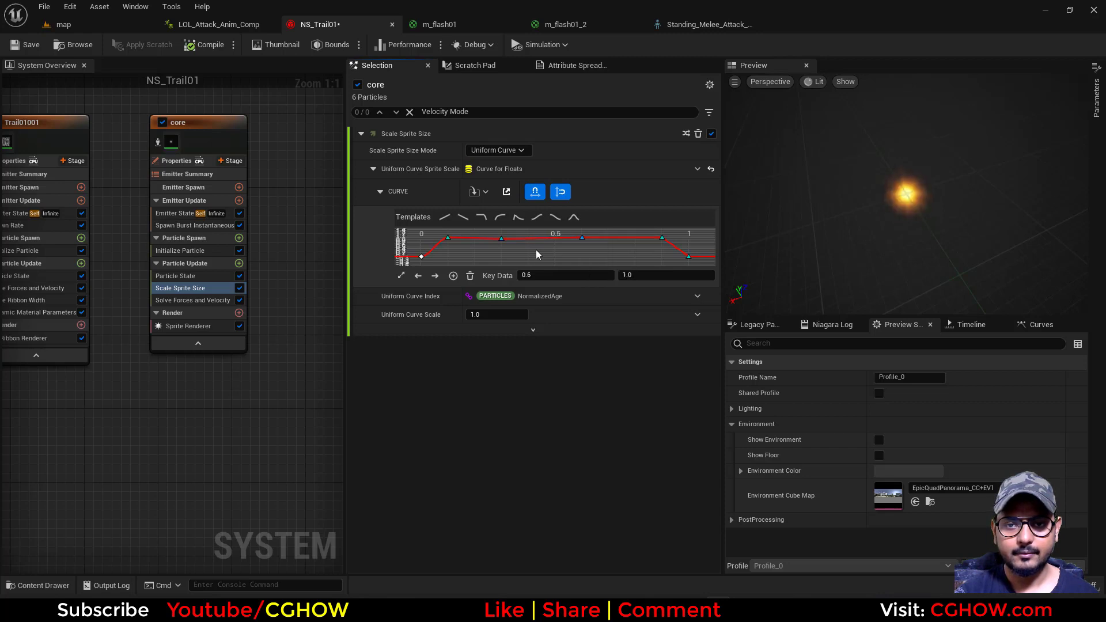
pyautogui.moveTo(503, 240); pyautogui.dragTo(502, 239)
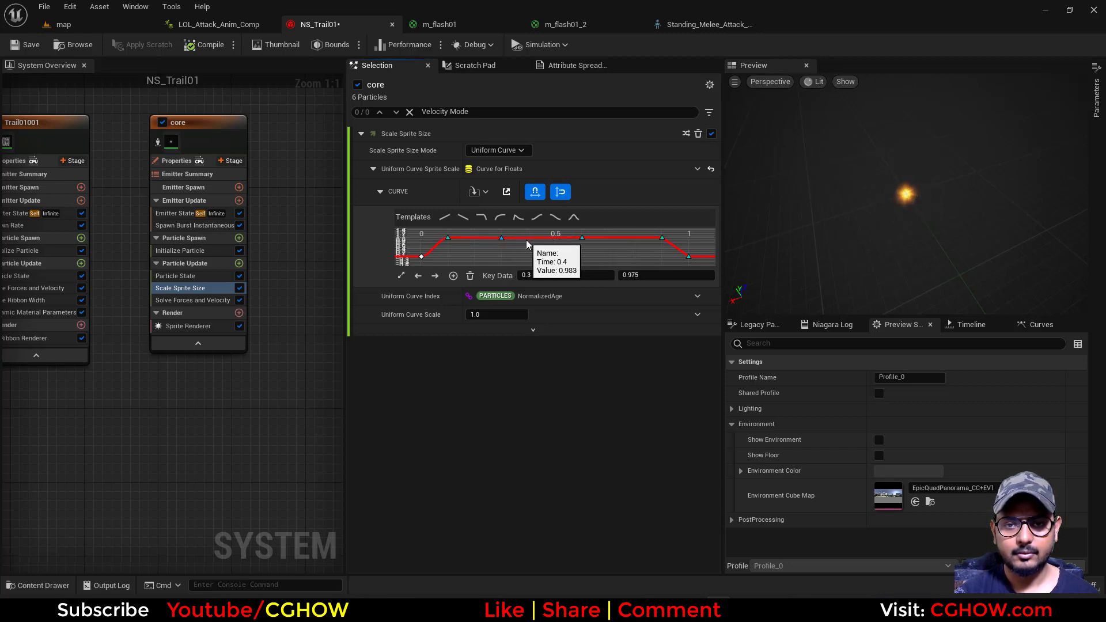
pyautogui.middleClick(528, 238)
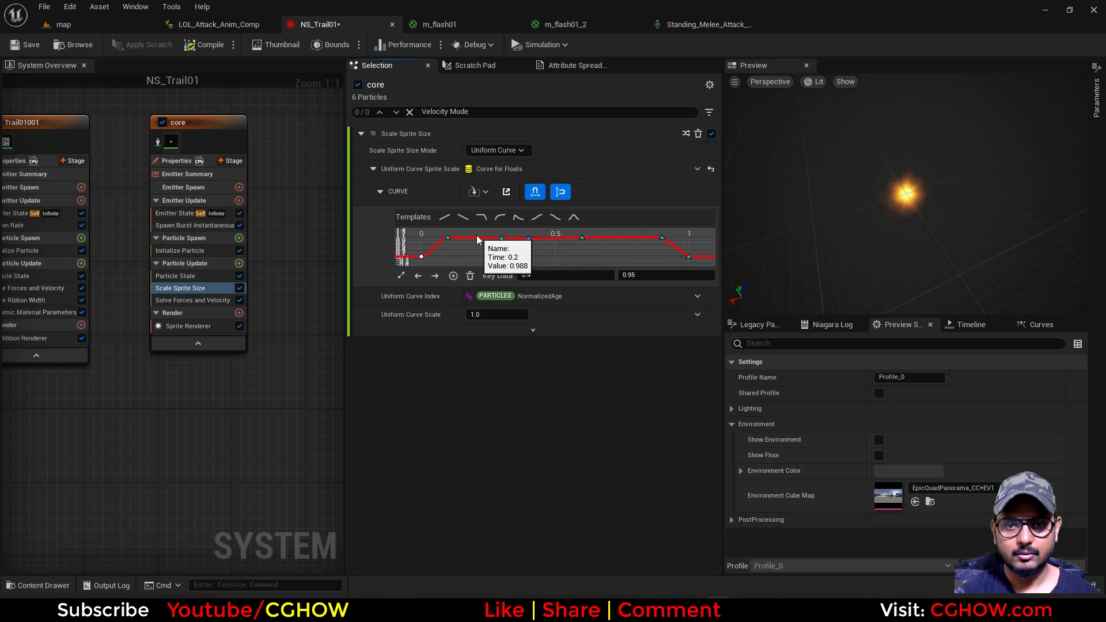
pyautogui.middleClick(474, 236)
# Place a sprite scale curve key at time 0.7 and shift the keys at 0.3 and 0.4 to 0.5 and 0.6
pyautogui.moveTo(486, 236); pyautogui.dragTo(541, 247)
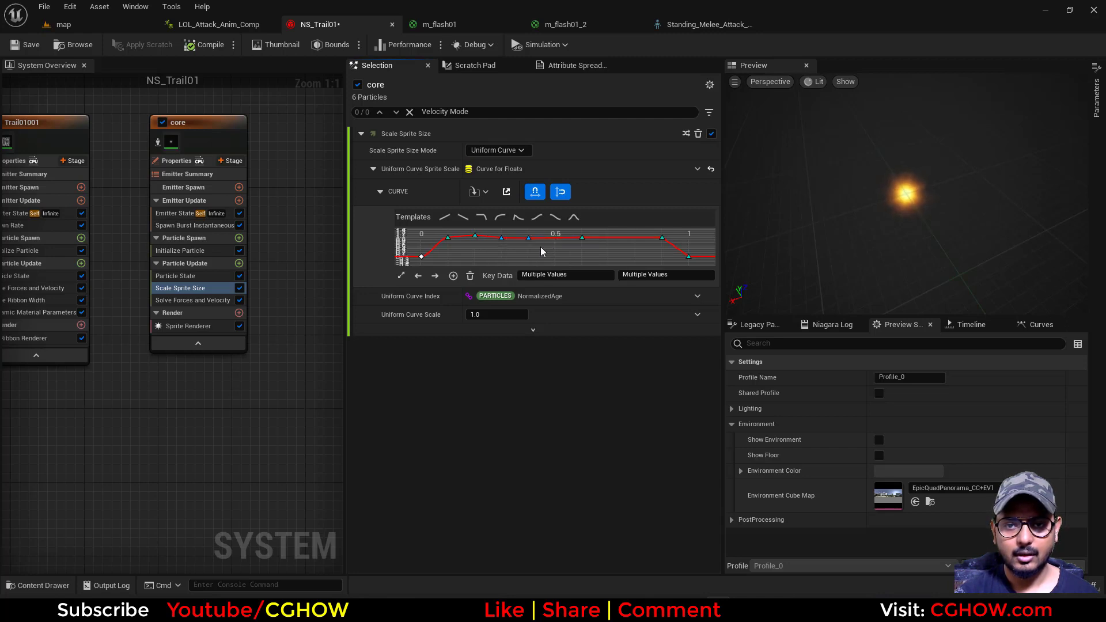
pyautogui.middleClick(609, 238)
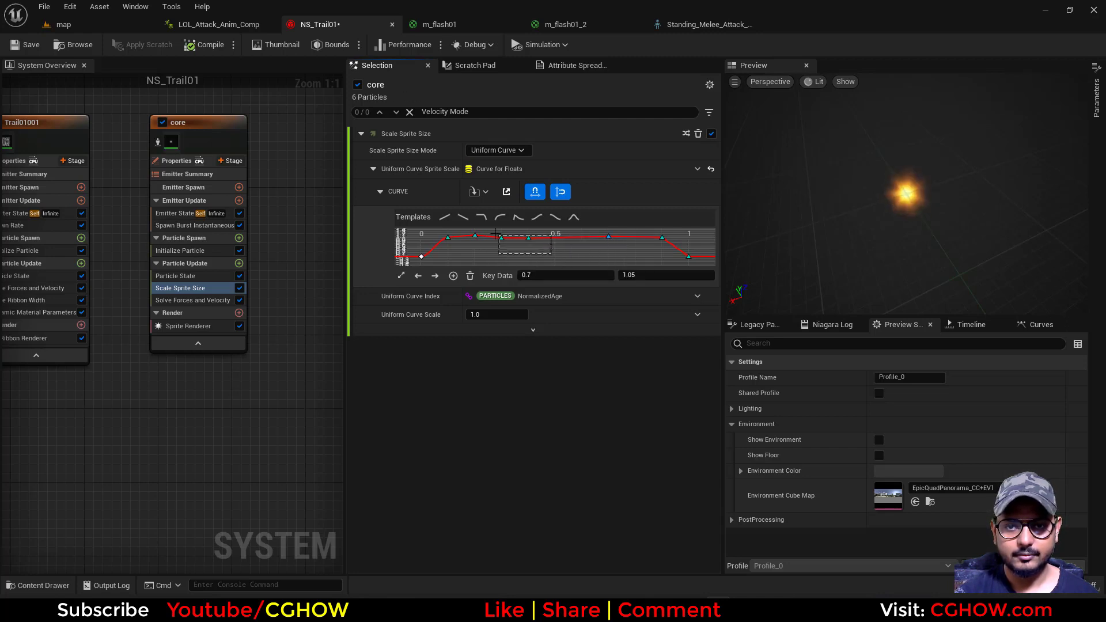
pyautogui.moveTo(503, 239); pyautogui.dragTo(555, 238)
# Set the sprite scale curve's key at time 0.2 to value 1
pyautogui.click(475, 236)
pyautogui.moveTo(474, 236); pyautogui.dragTo(478, 235)
pyautogui.click(644, 277)
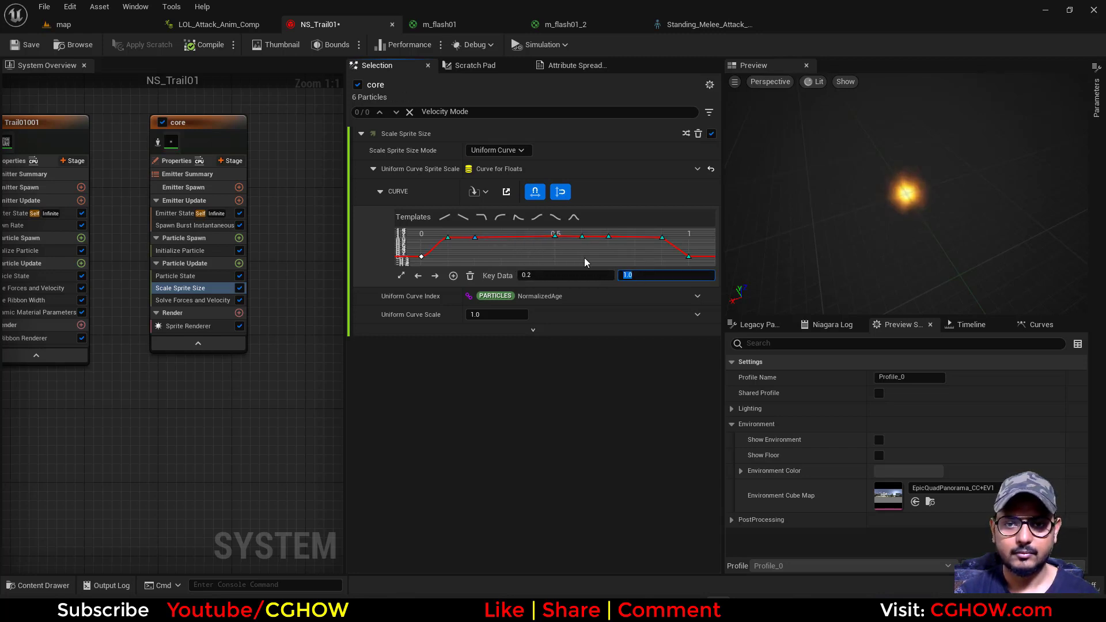
# Move the sprite scale curve's key at 0.5 to time 0.3 with value 0, and set the key at 0.6 to 0
pyautogui.moveTo(555, 237); pyautogui.dragTo(499, 257)
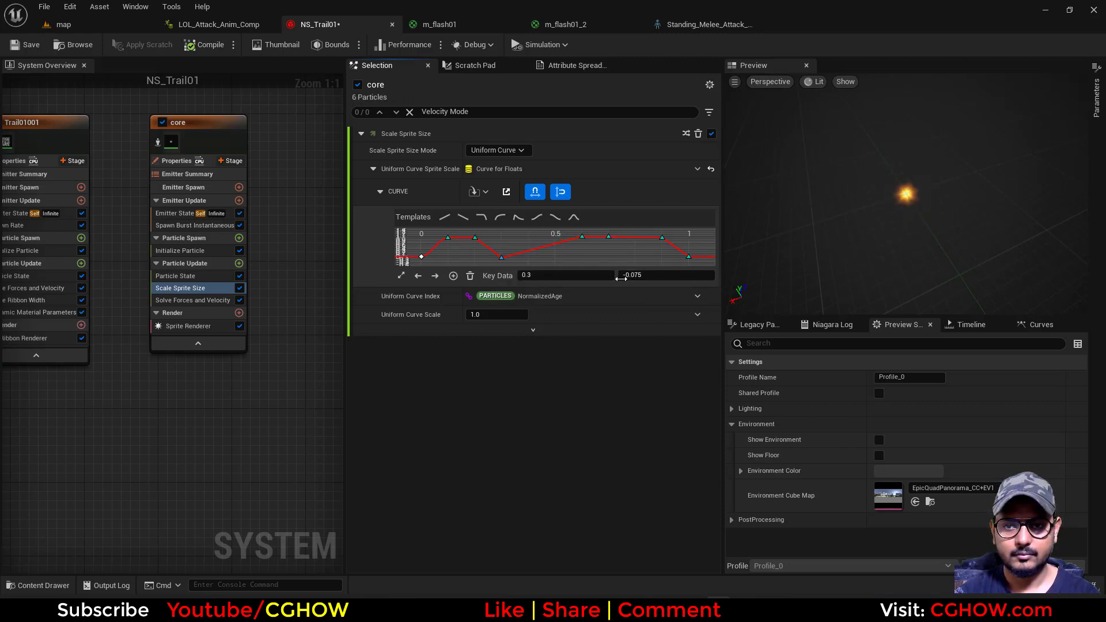
pyautogui.click(581, 237)
pyautogui.click(645, 276)
pyautogui.write('0')
pyautogui.press('Return')
pyautogui.click(554, 241)
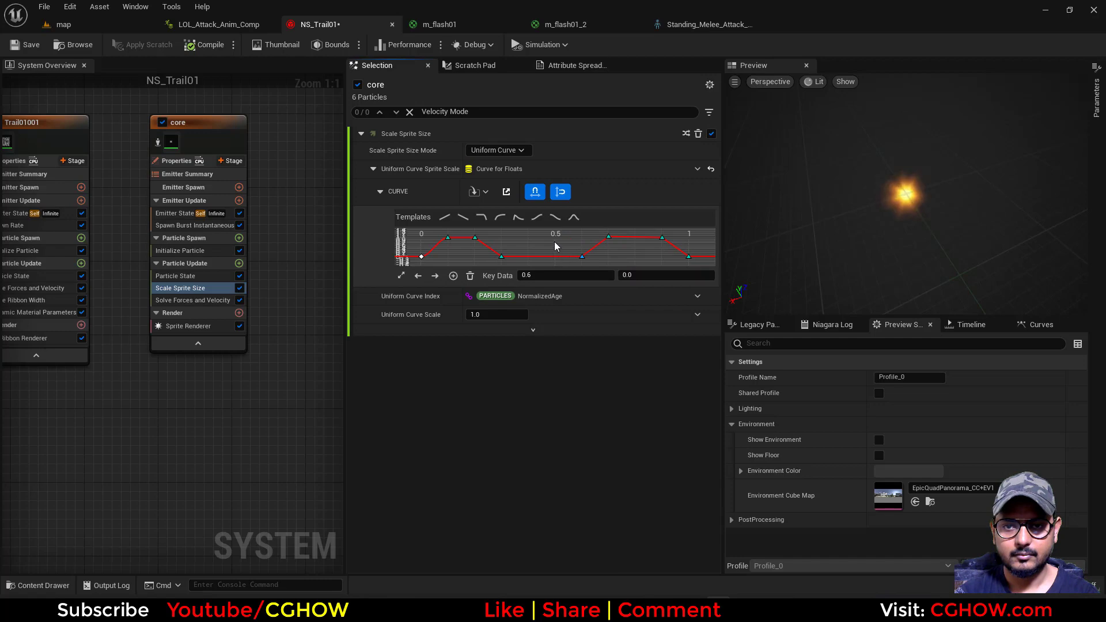
pyautogui.moveTo(612, 251); pyautogui.dragTo(486, 265)
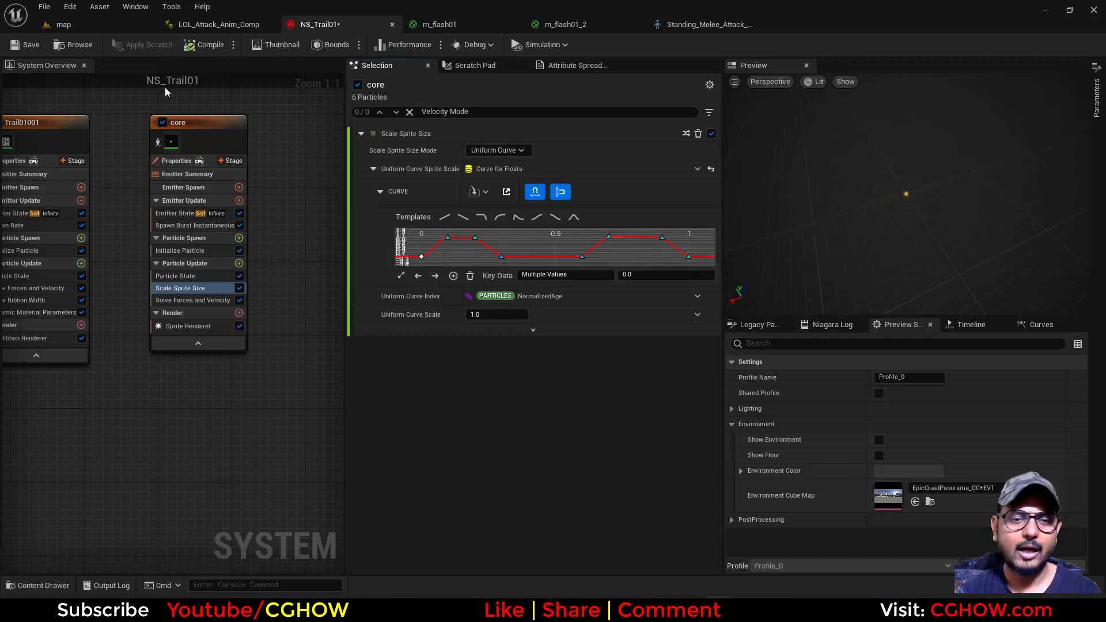
# Save NS_Trail01 and play LOL_Attack_Anim_Comp from the start to check the pulsing core flash
pyautogui.click(12, 50)
pyautogui.click(218, 25)
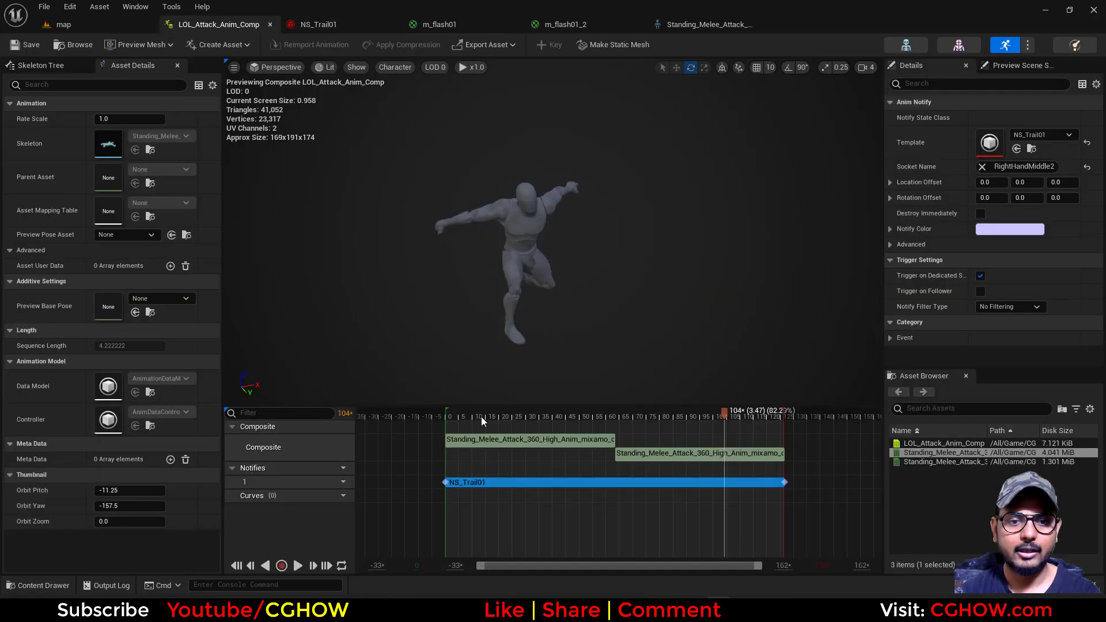
pyautogui.moveTo(492, 409); pyautogui.dragTo(447, 410)
pyautogui.click(297, 566)
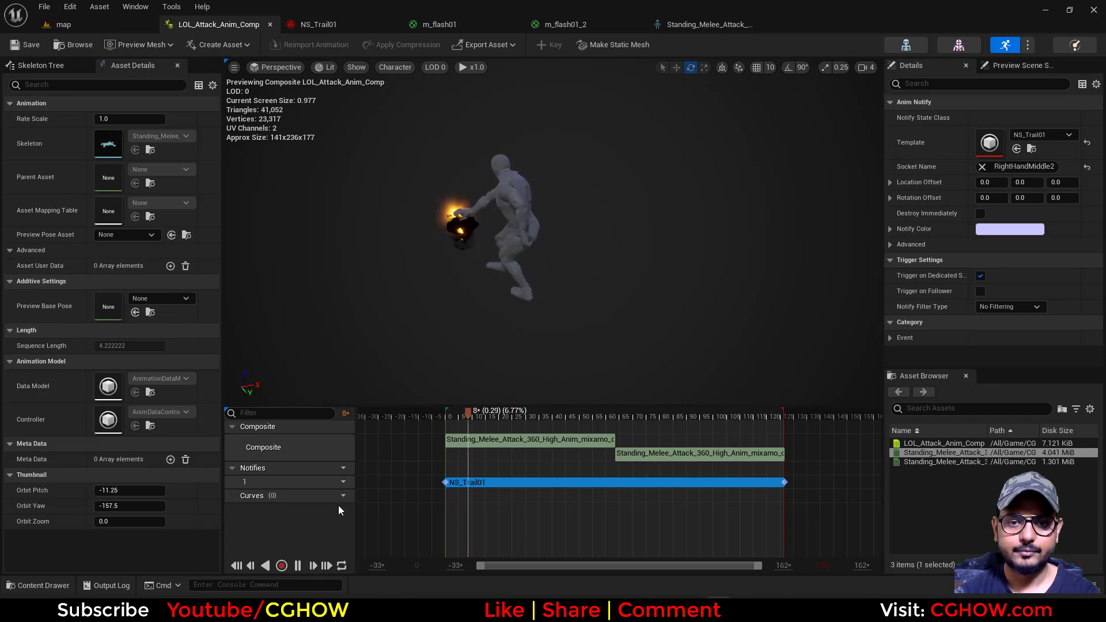
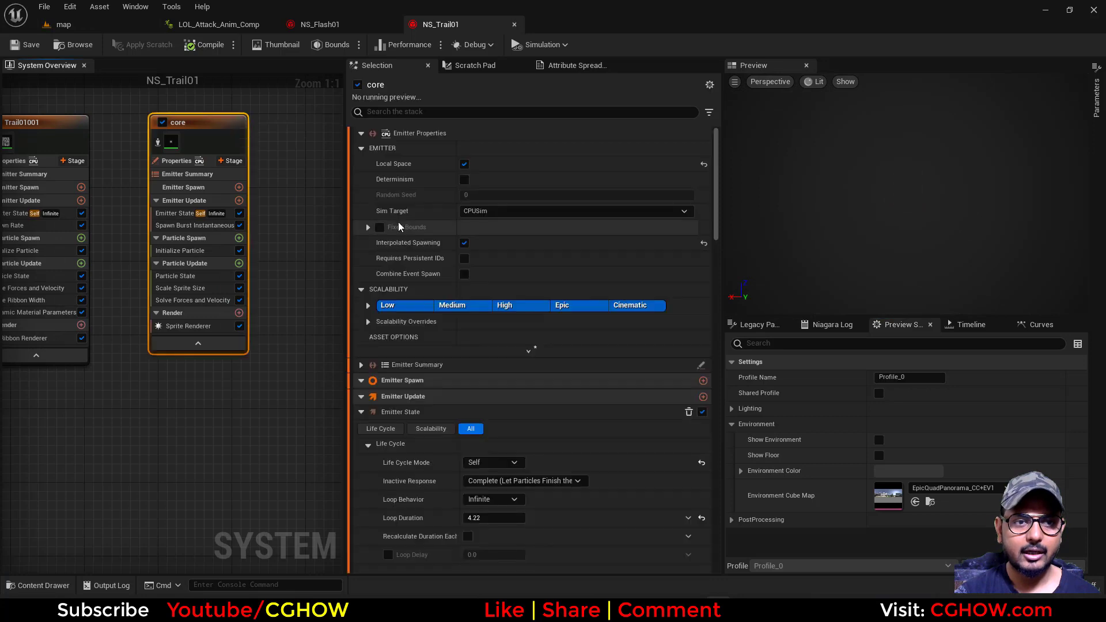
# Close NS_Trail01 and replace the Fountain emitter in NS_Flash01 with the copied core emitter
pyautogui.middleClick(448, 29)
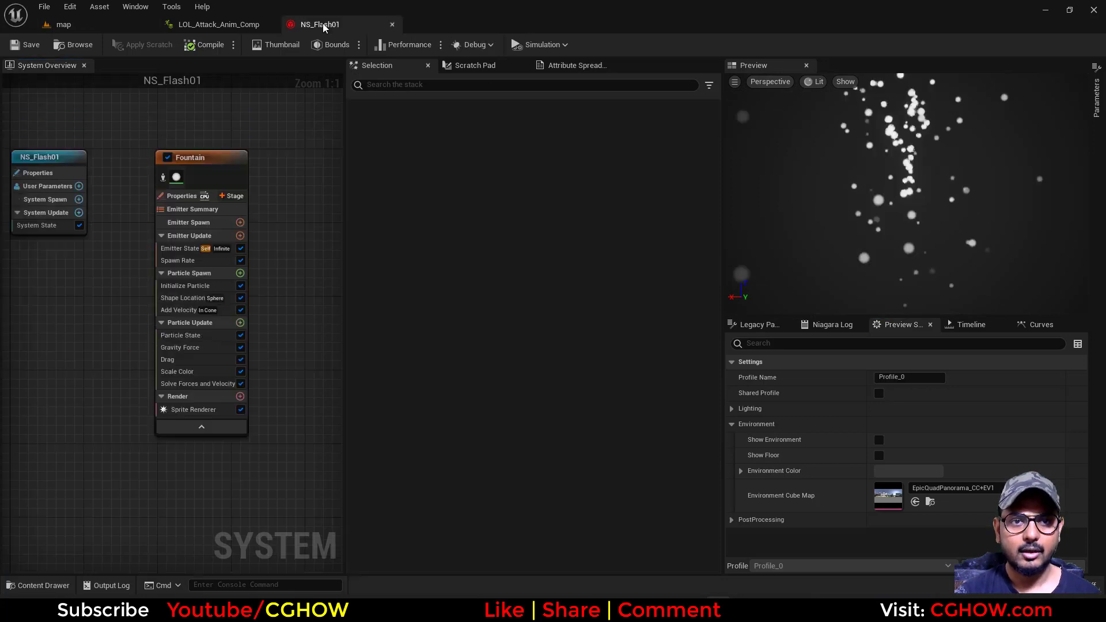
pyautogui.moveTo(282, 161); pyautogui.dragTo(247, 163, button='right')
pyautogui.click(180, 161)
pyautogui.press('Delete')
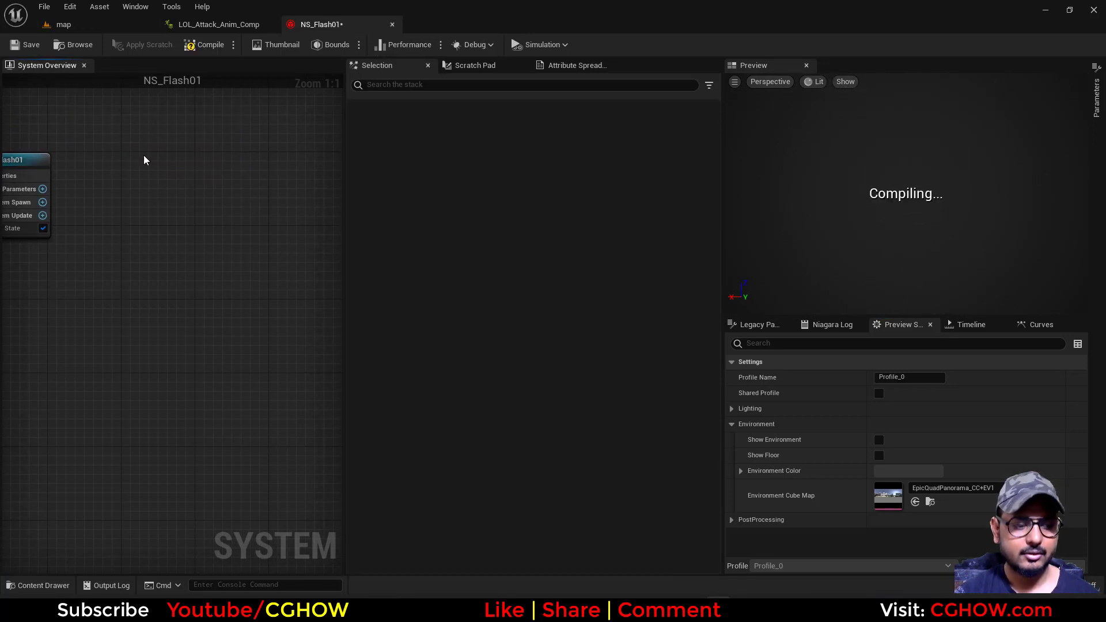
pyautogui.hotkey('ctrl', 'v')
# Rename the pasted core emitter in NS_Flash01 to ring
pyautogui.click(178, 178)
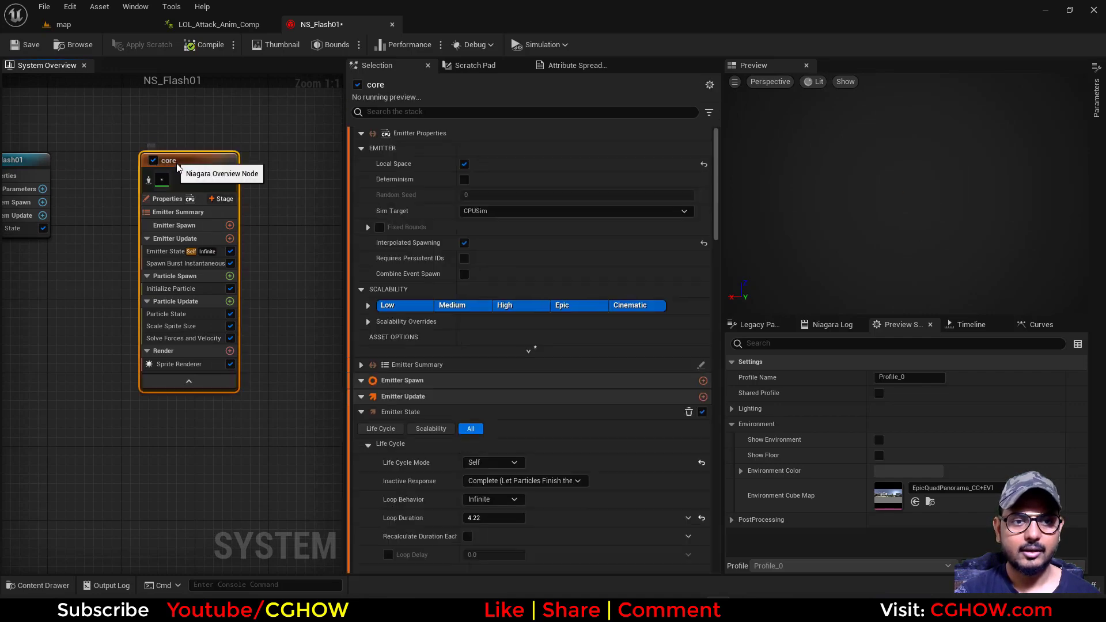
pyautogui.press('F2')
pyautogui.write('ring')
pyautogui.press('Return')
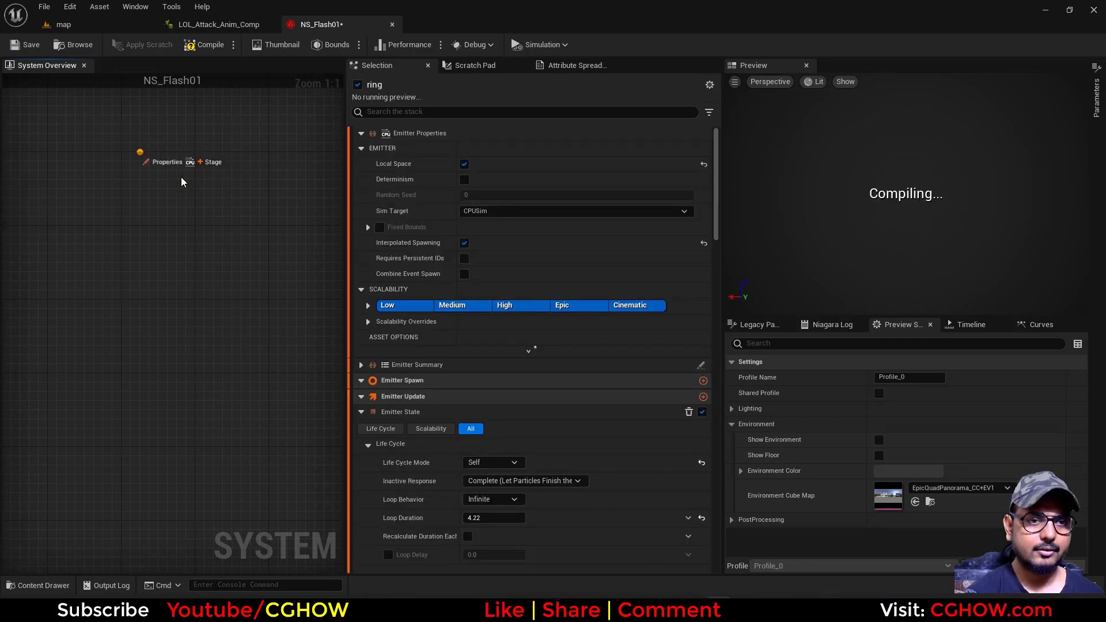
# Search all project content for textures named ring
pyautogui.click(111, 30)
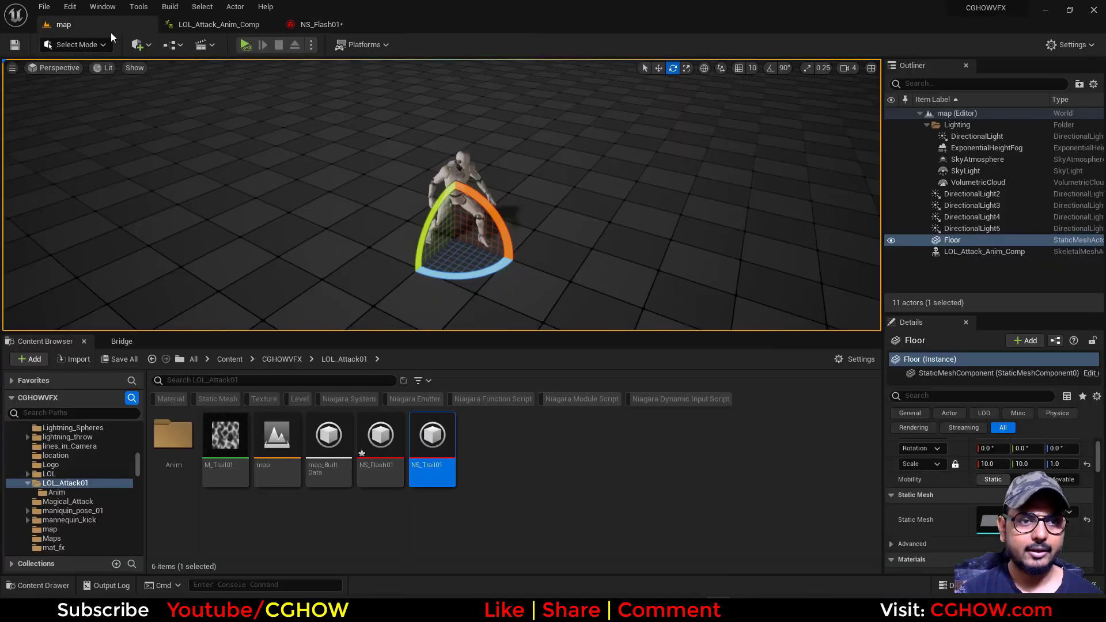
pyautogui.scroll(5, 138, 433)
pyautogui.click(54, 437)
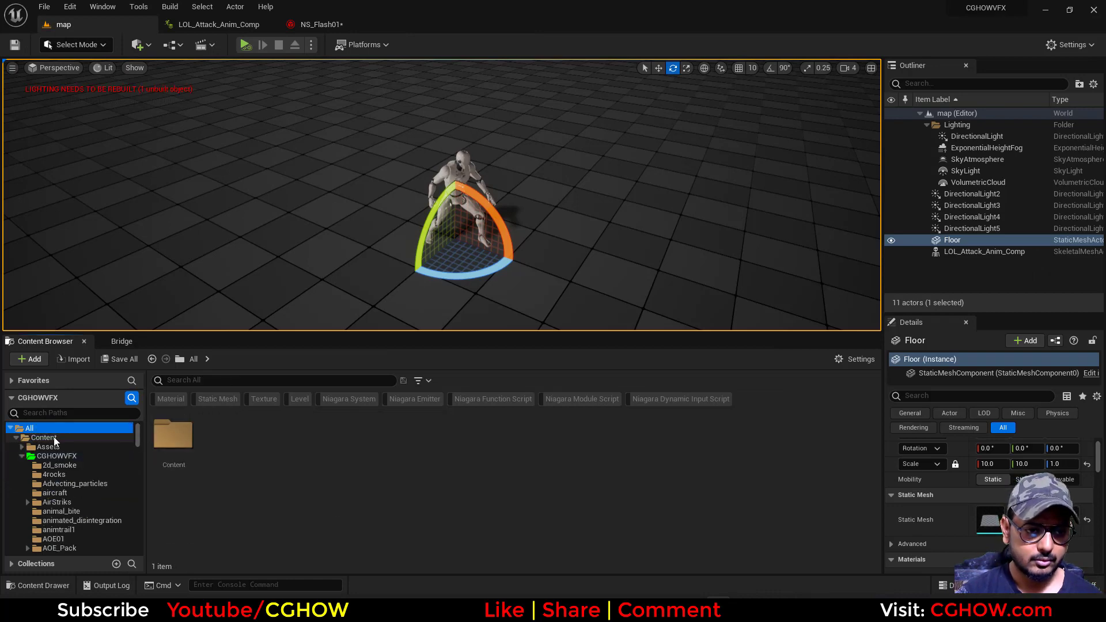
pyautogui.click(267, 398)
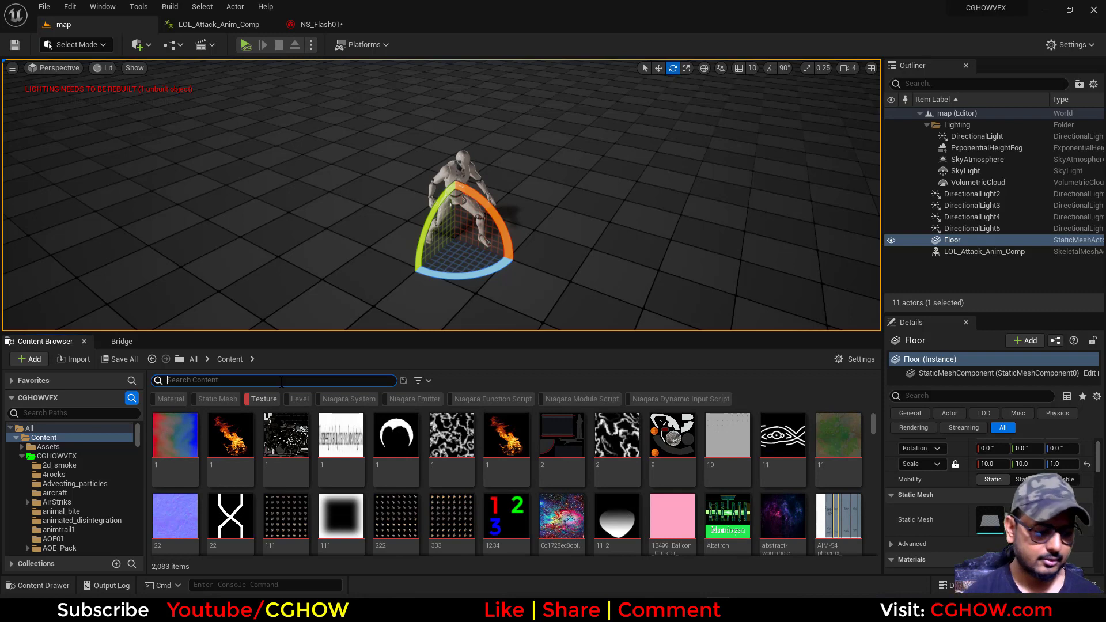
pyautogui.click(281, 381)
pyautogui.write('ring')
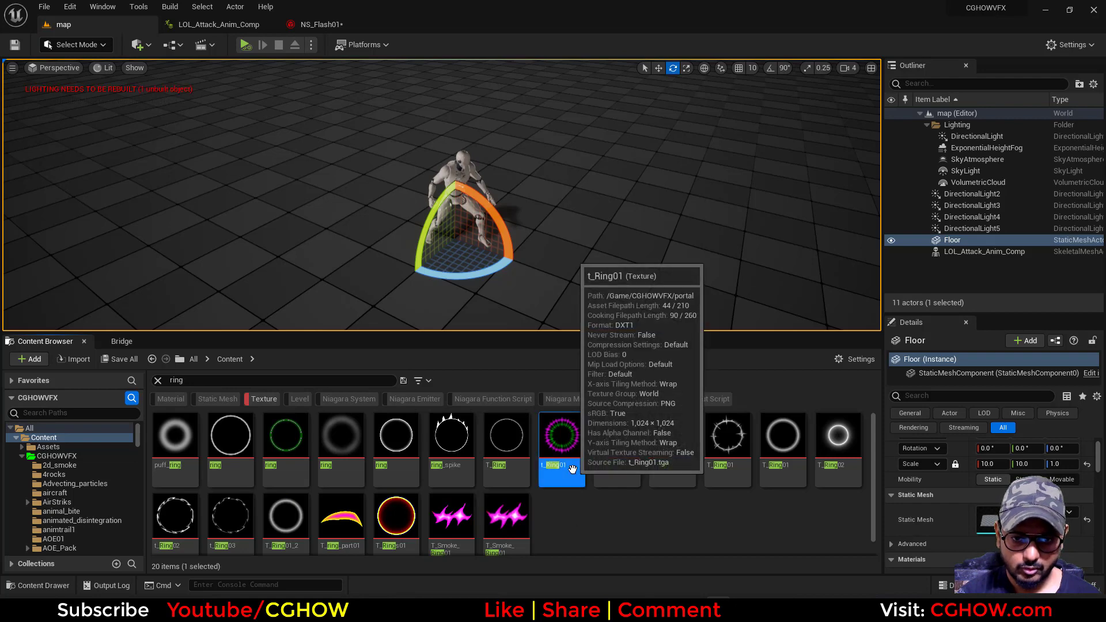
# Inspect the t_Ring01 texture, check which assets reference it, and reopen the texture
pyautogui.doubleClick(561, 438)
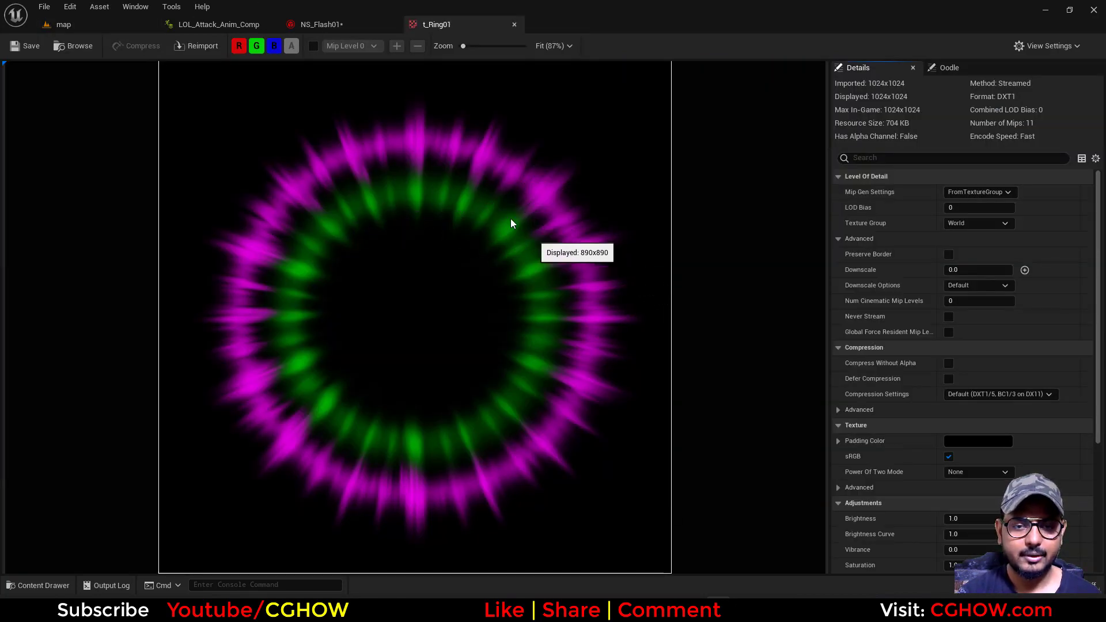
pyautogui.click(514, 24)
pyautogui.click(61, 24)
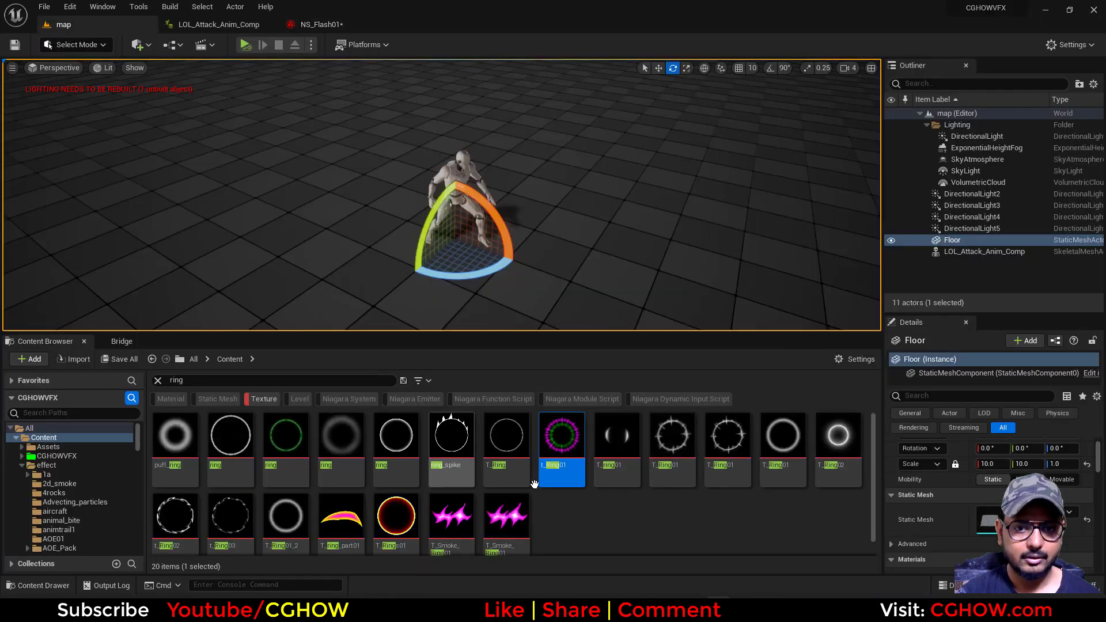
pyautogui.hotkey('alt', 'shift', 'r')
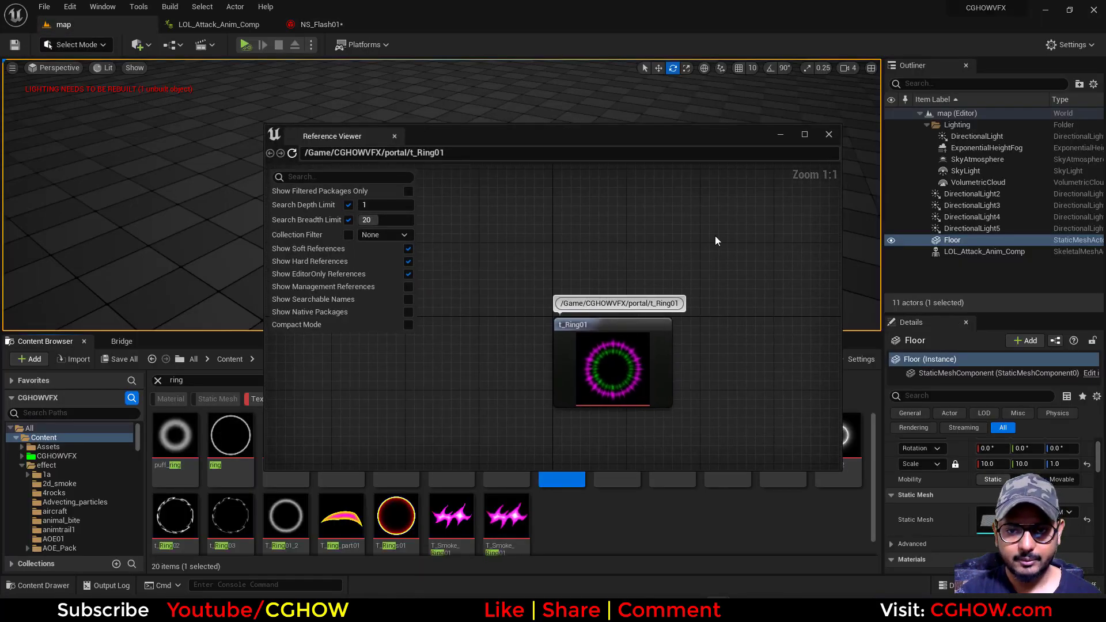
pyautogui.click(829, 134)
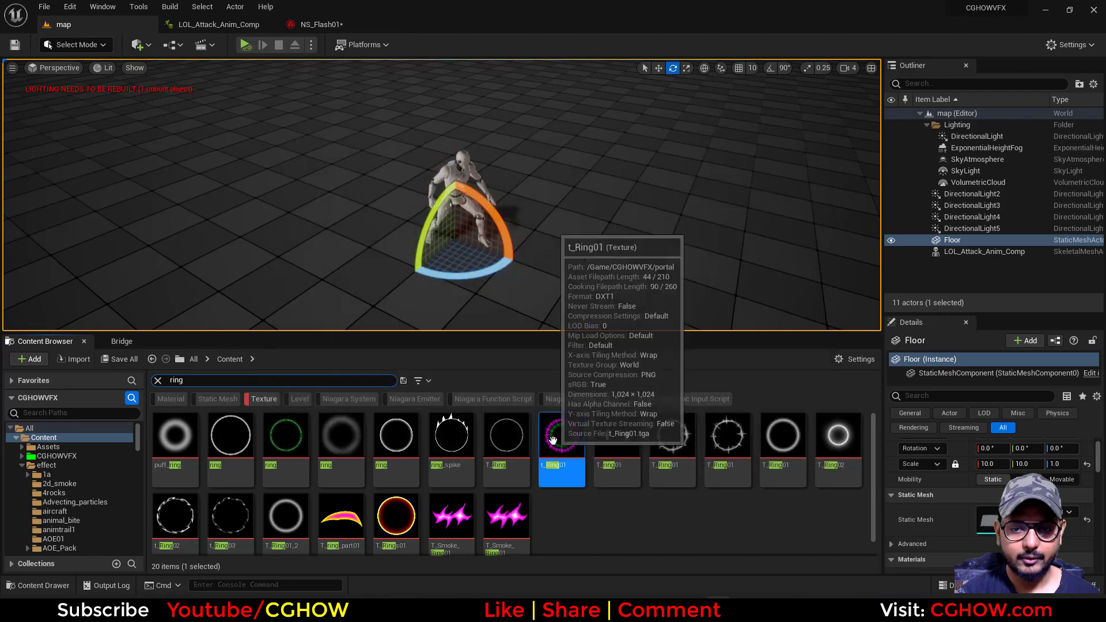
pyautogui.doubleClick(568, 447)
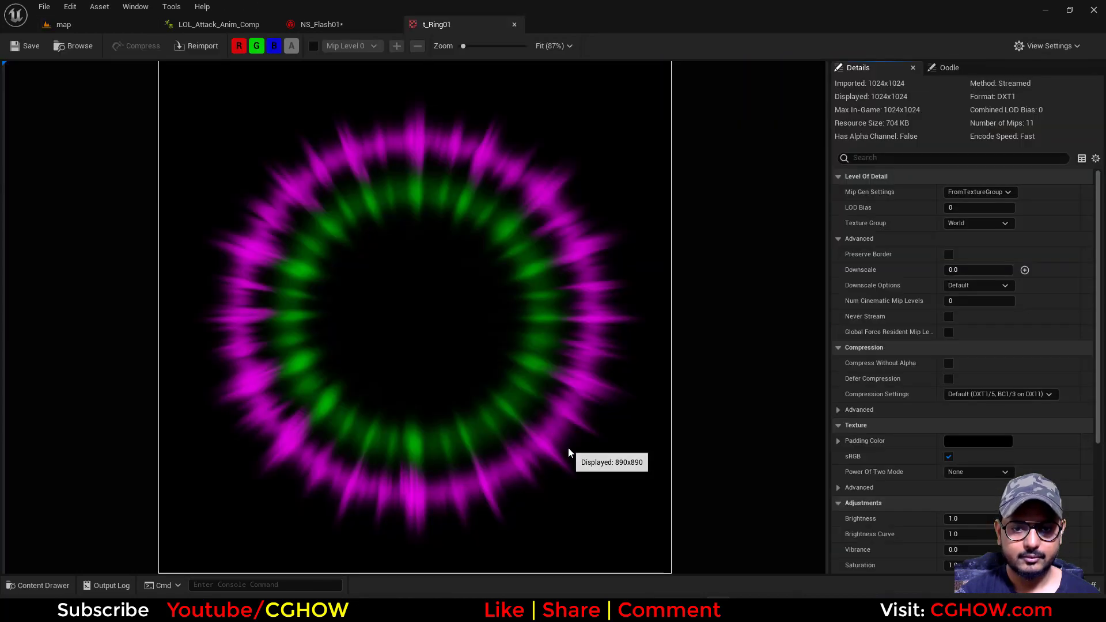
# Create a material named M_RIng01 in the LOL_Attack01 folder and open it for editing
pyautogui.click(212, 25)
pyautogui.click(321, 25)
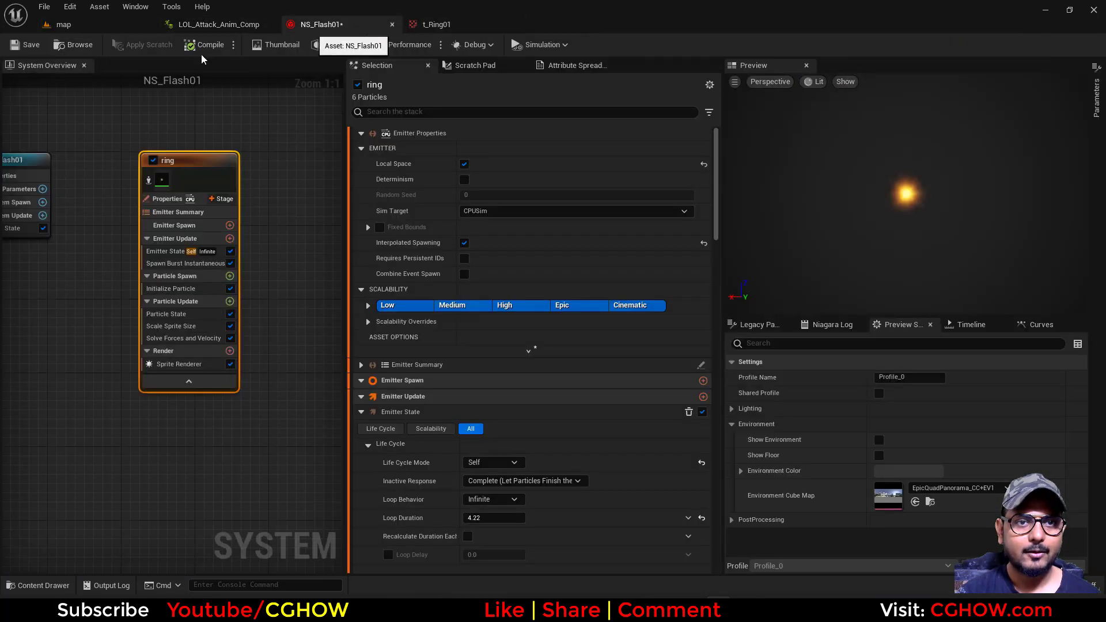
pyautogui.click(63, 24)
pyautogui.rightClick(503, 471)
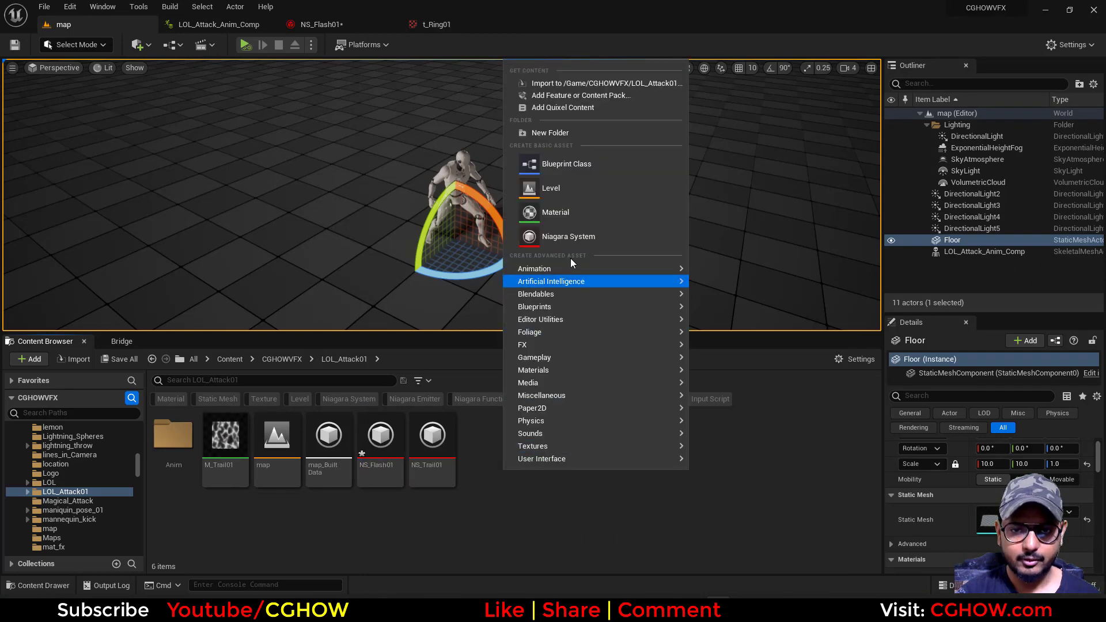
pyautogui.click(565, 212)
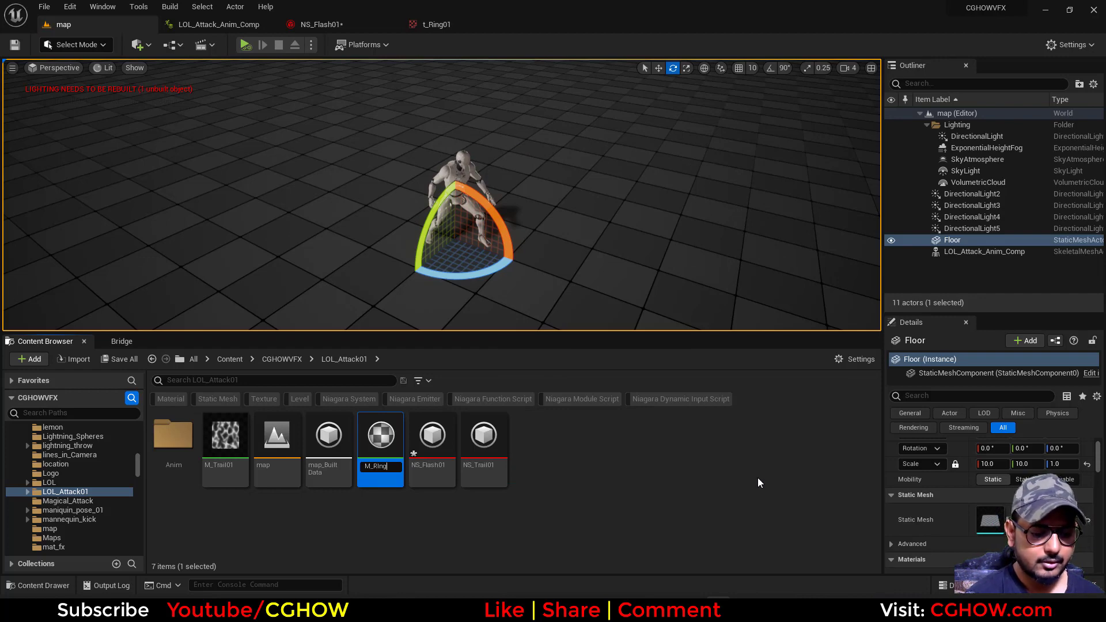
pyautogui.write('M_RIng01')
pyautogui.press('Return')
pyautogui.press('Return')
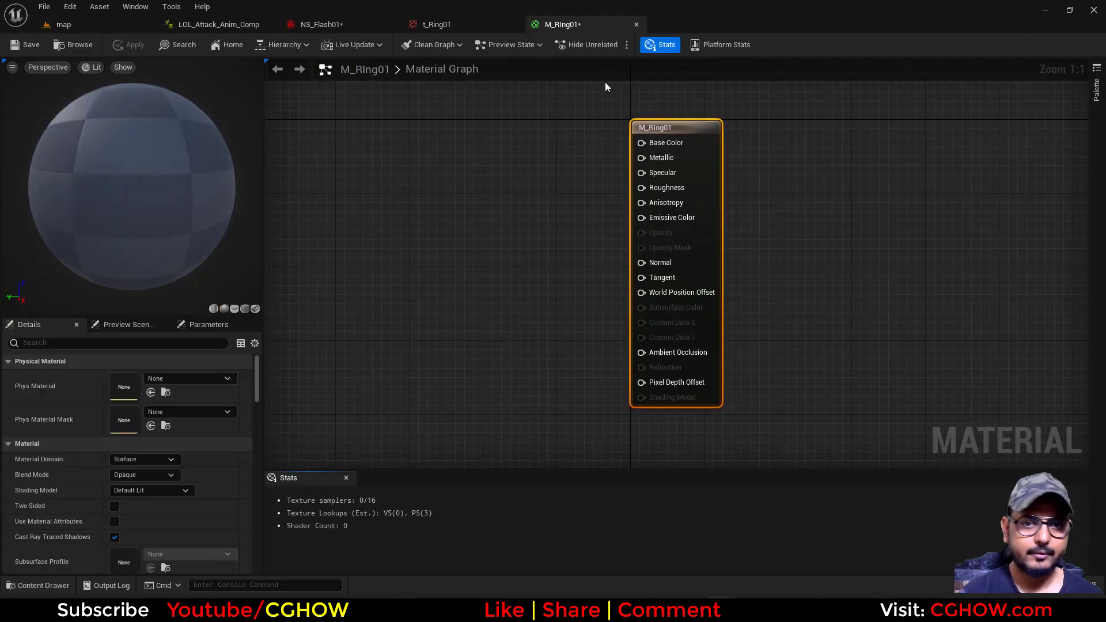
# Add a texture sample using t_Ring01 to the M_RIng01 graph and preview the material on a plane
pyautogui.click(436, 24)
pyautogui.click(72, 25)
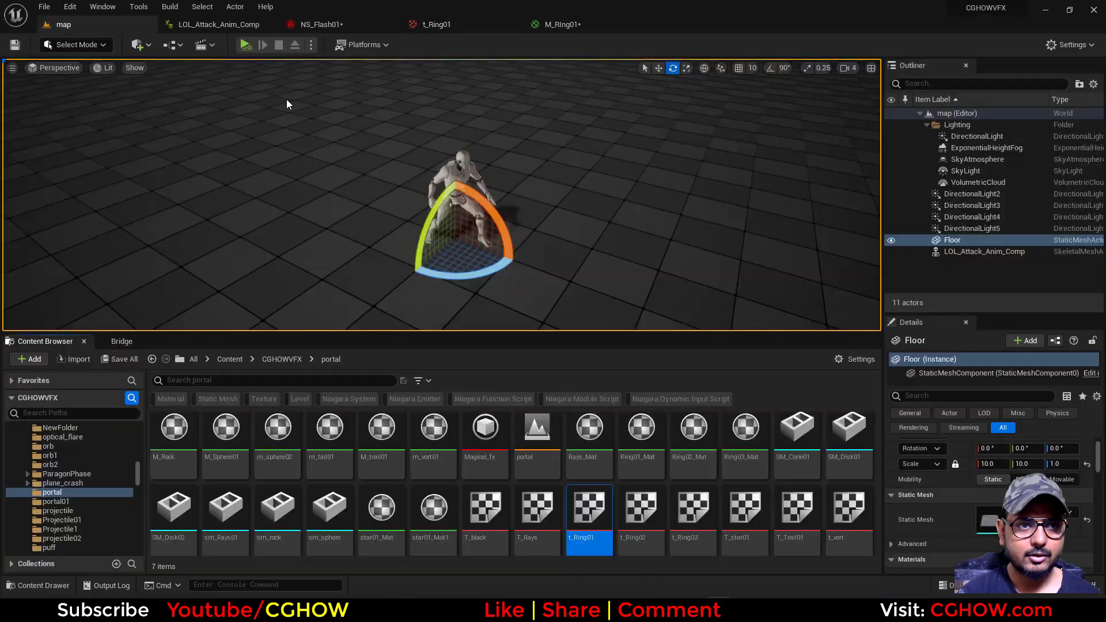
pyautogui.click(558, 24)
pyautogui.moveTo(355, 312); pyautogui.dragTo(408, 328, button='right')
pyautogui.click(358, 219)
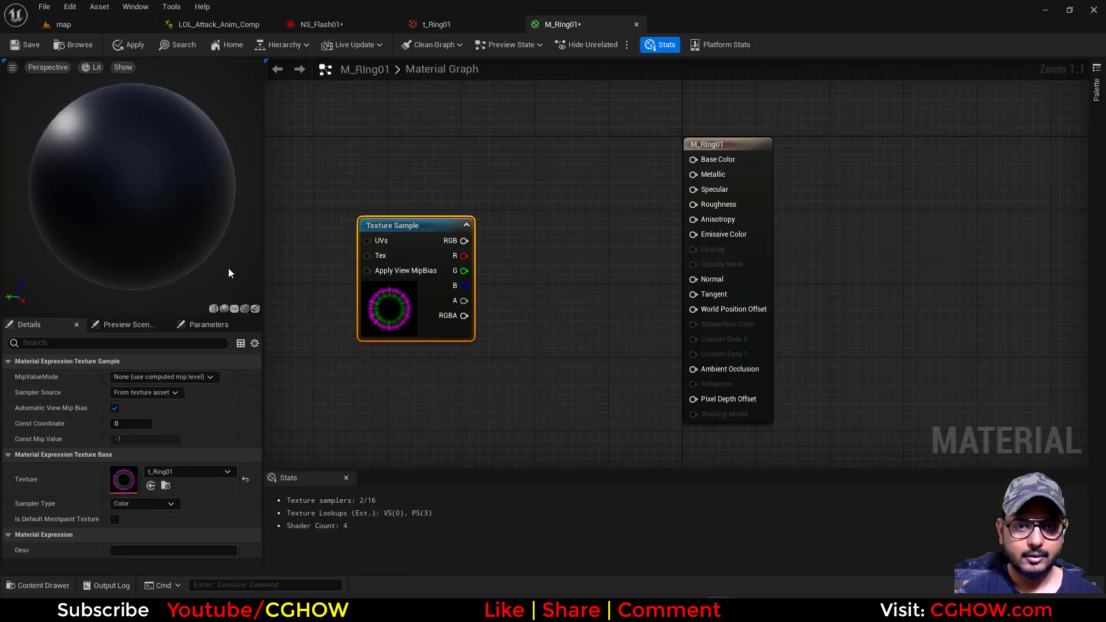
pyautogui.click(234, 309)
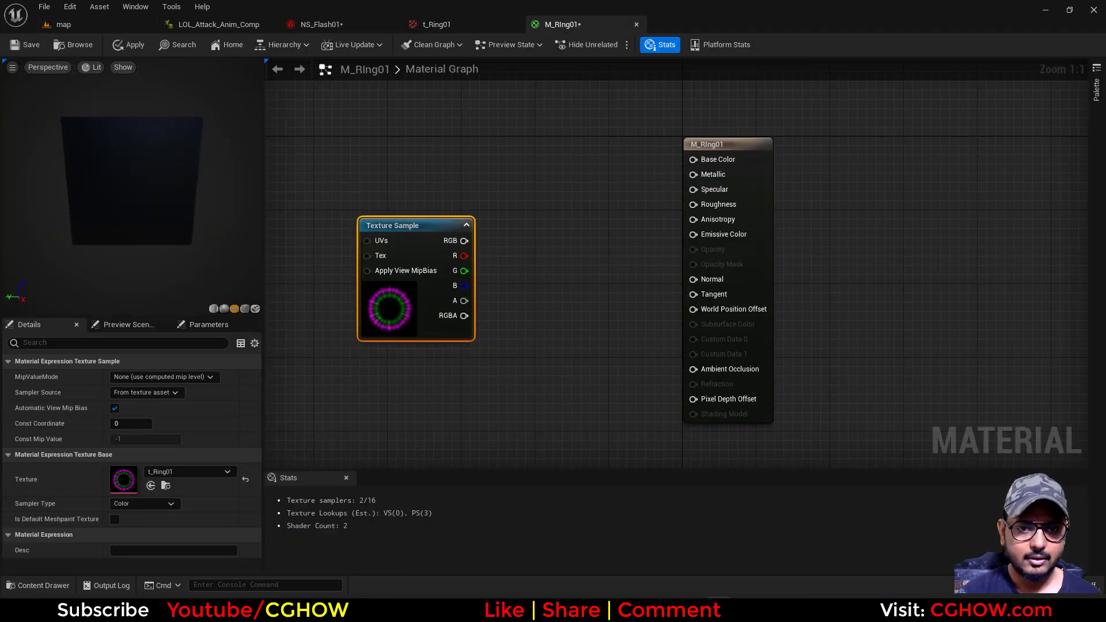
# Open t_Ring01 from the texture sample to view the ring image, and return to M_RIng01
pyautogui.doubleClick(124, 481)
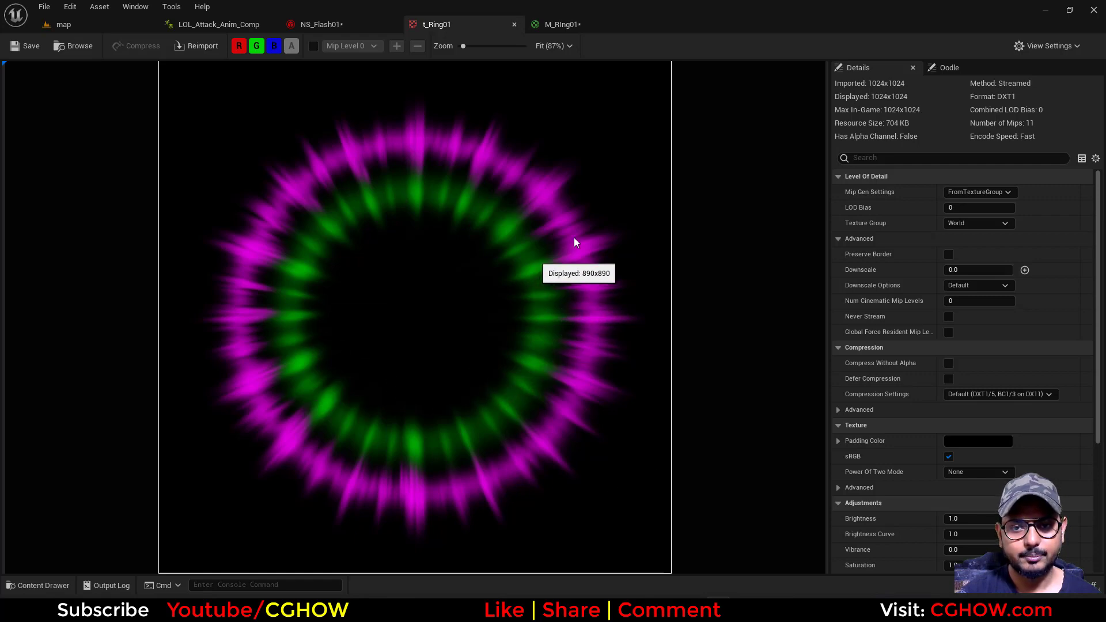
pyautogui.click(515, 24)
pyautogui.click(436, 26)
# Add a Particle Color node to M_RIng01 and connect its color output to Emissive Color
pyautogui.rightClick(445, 169)
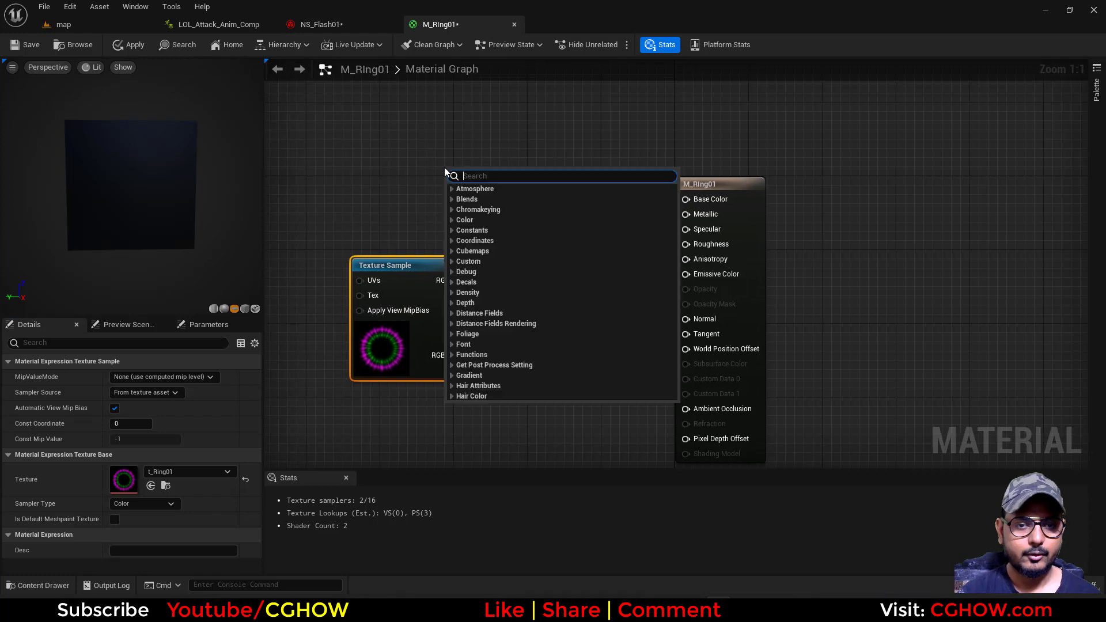
pyautogui.write('partic')
pyautogui.press('Return')
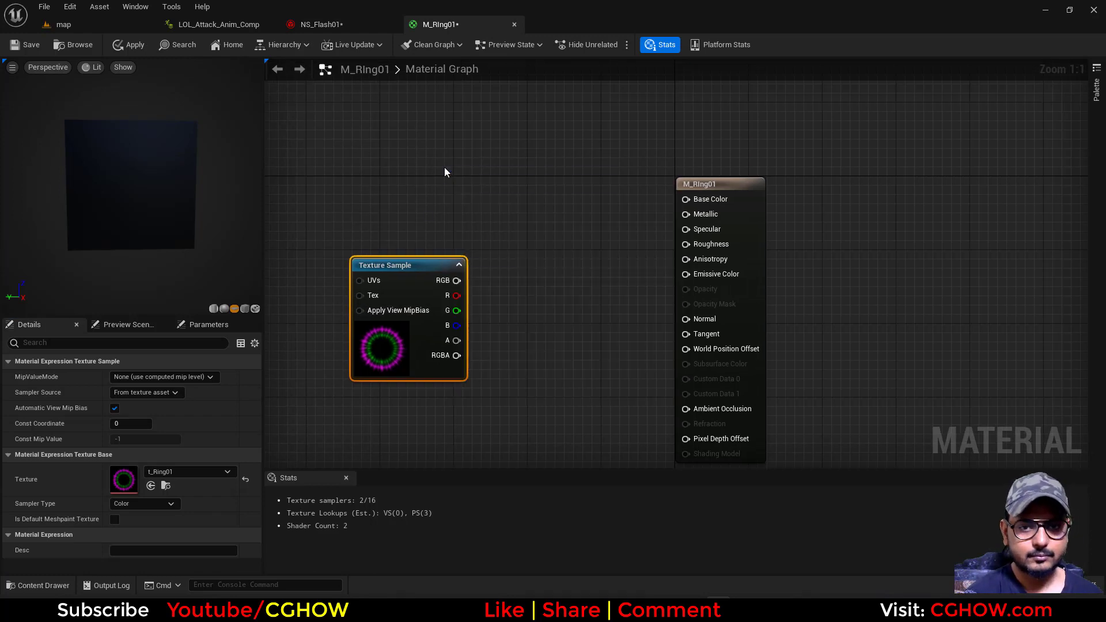
pyautogui.moveTo(507, 199); pyautogui.dragTo(712, 272)
# Add a Multiply node beside the texture sample and connect the texture's red channel to its B input
pyautogui.moveTo(399, 372); pyautogui.dragTo(401, 421)
pyautogui.click(488, 299)
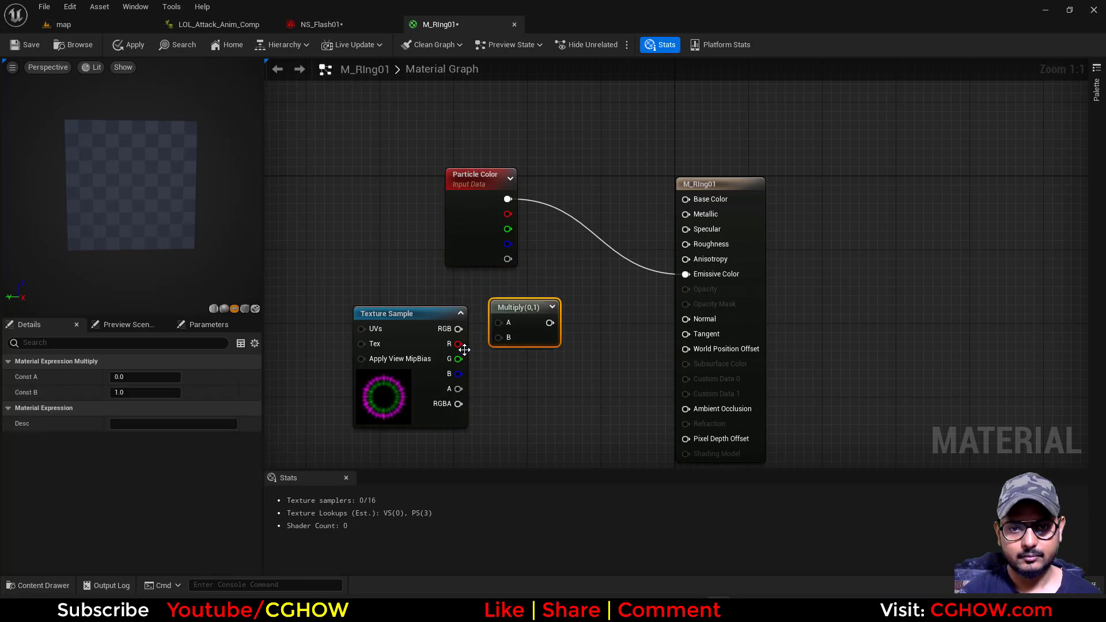
pyautogui.moveTo(504, 343); pyautogui.dragTo(505, 343)
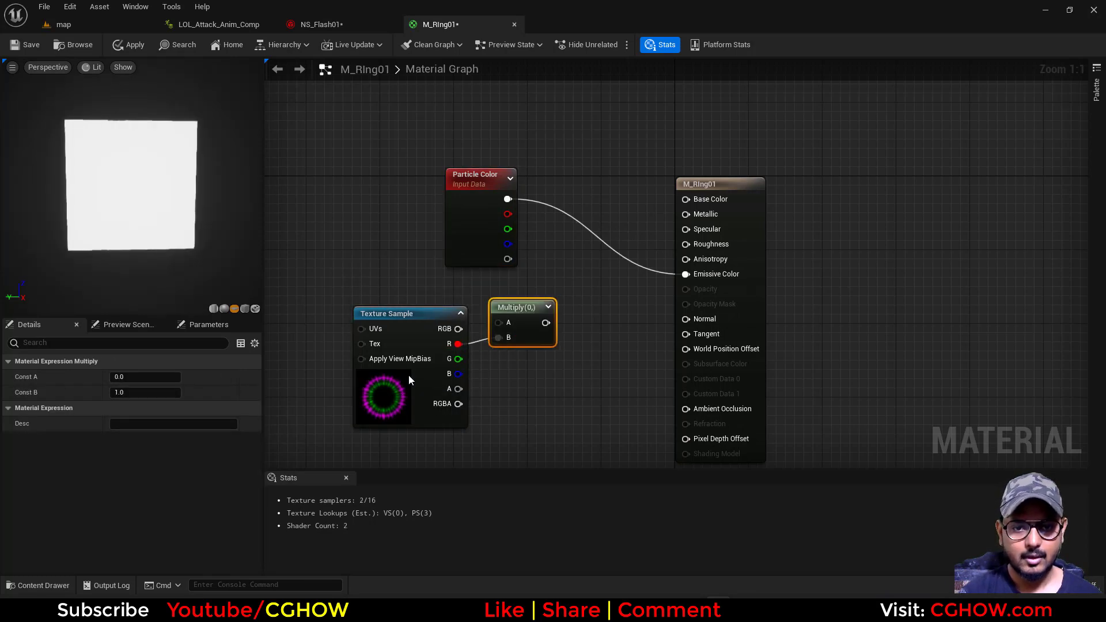
# Examine the red, green and blue channels of t_Ring01 separately, and close the texture
pyautogui.click(409, 375)
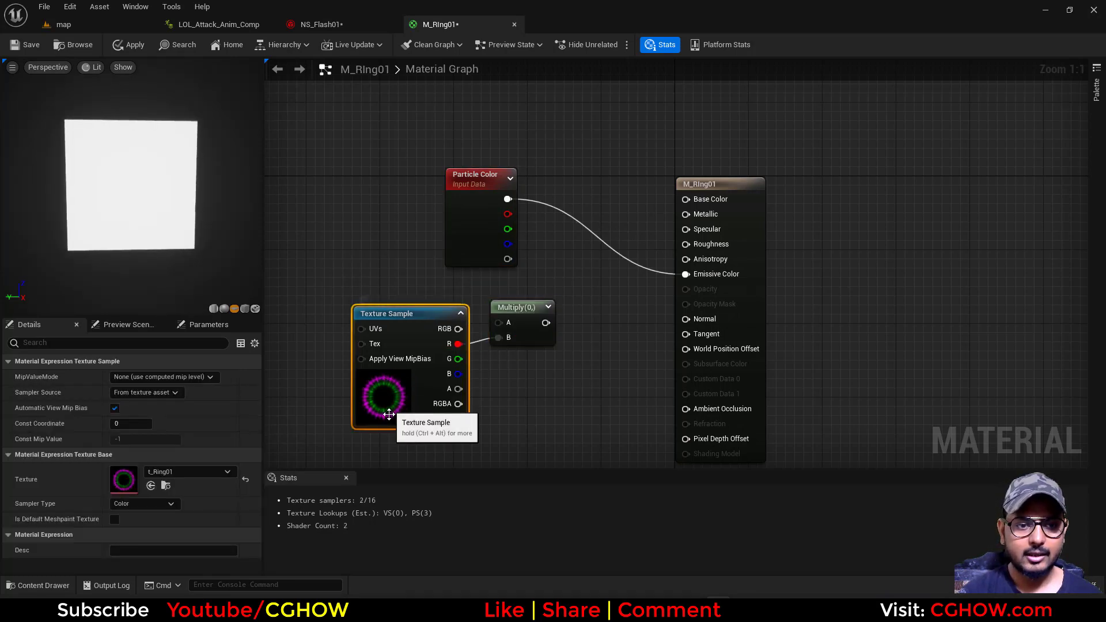
pyautogui.doubleClick(133, 483)
pyautogui.click(257, 46)
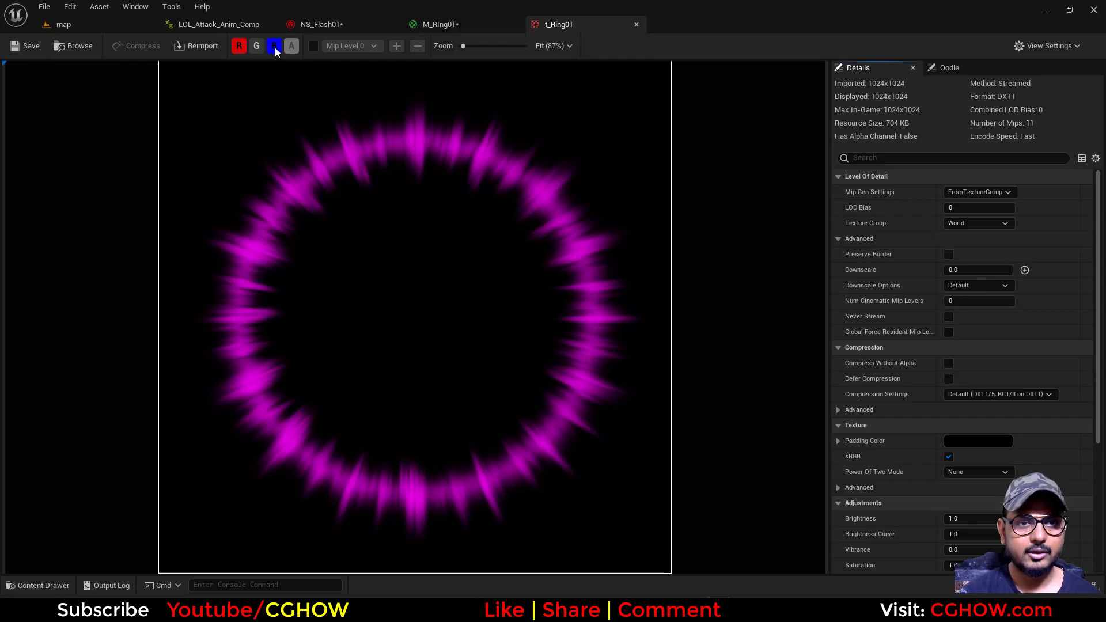
pyautogui.click(275, 46)
pyautogui.click(239, 46)
pyautogui.click(257, 46)
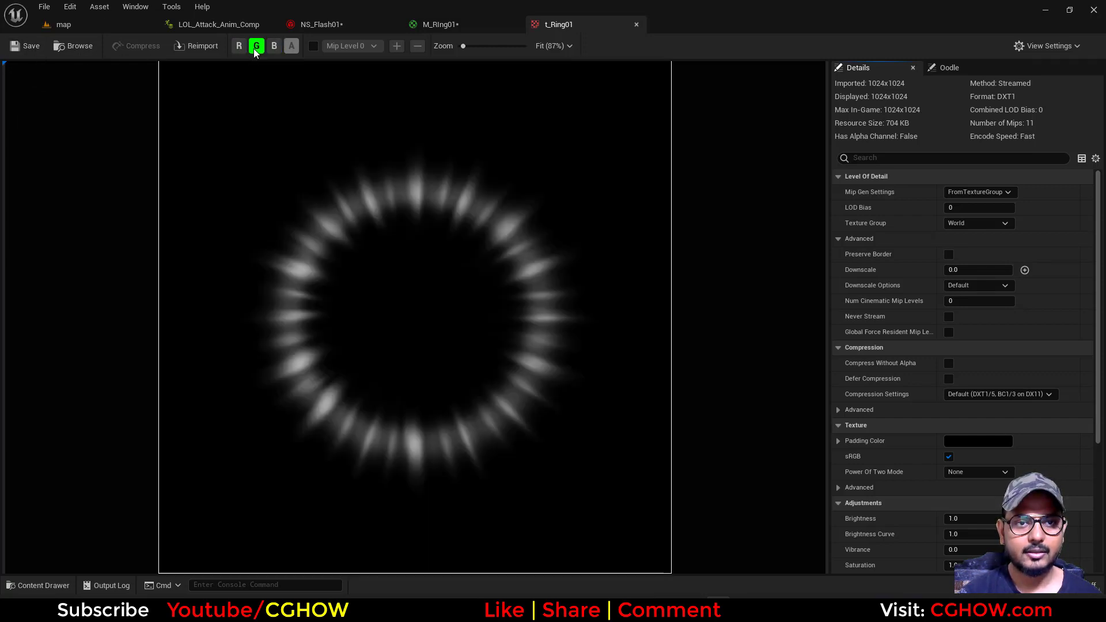
pyautogui.click(257, 47)
pyautogui.click(274, 46)
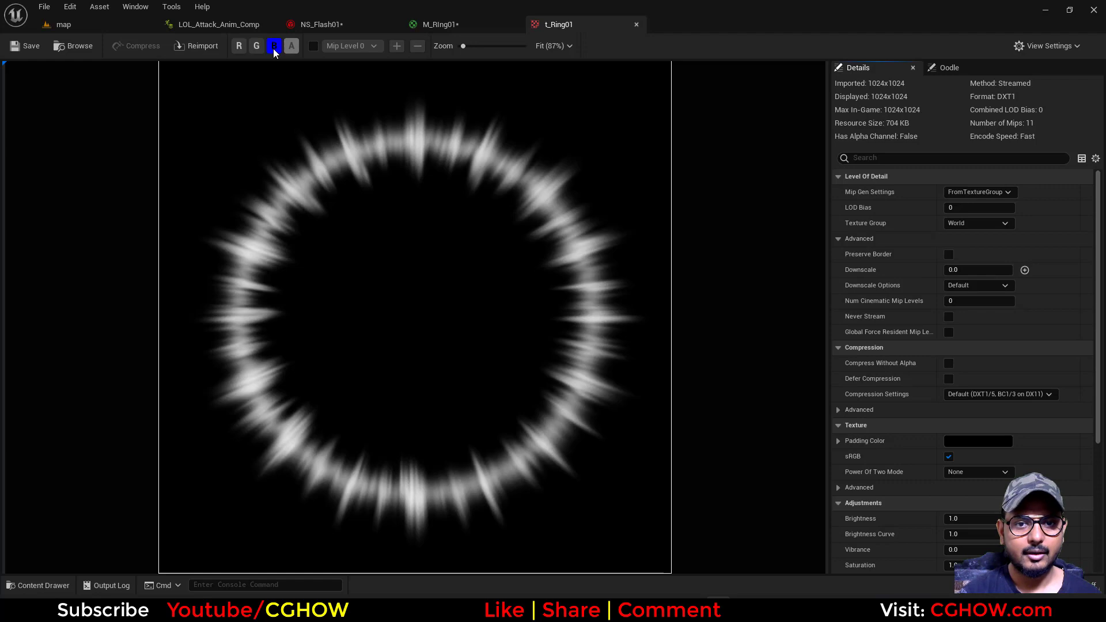
pyautogui.click(239, 47)
pyautogui.click(274, 47)
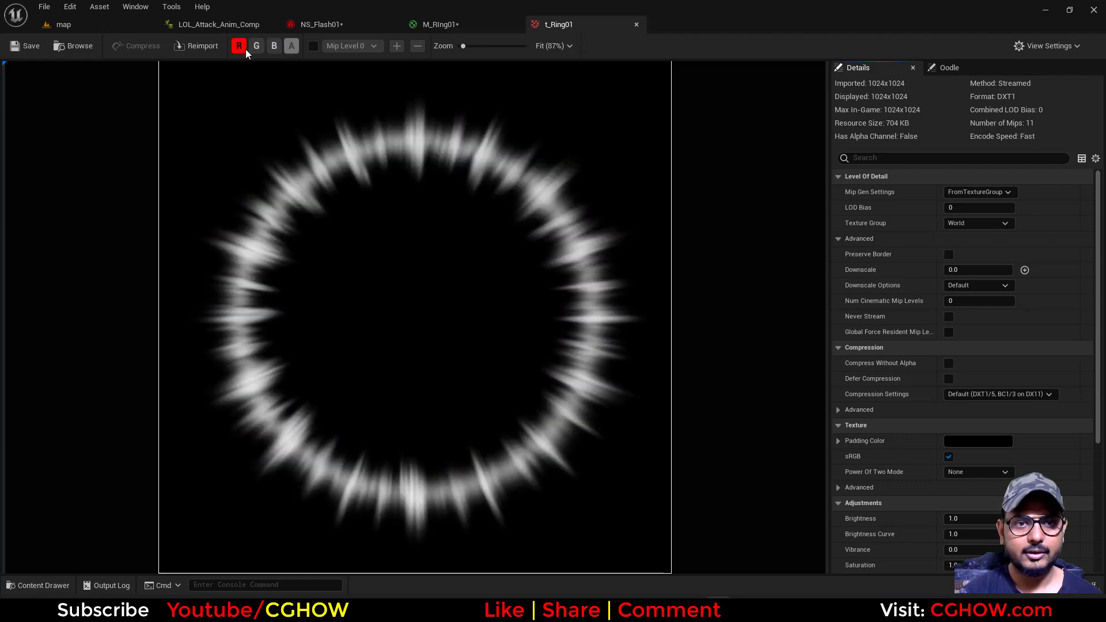
pyautogui.click(275, 47)
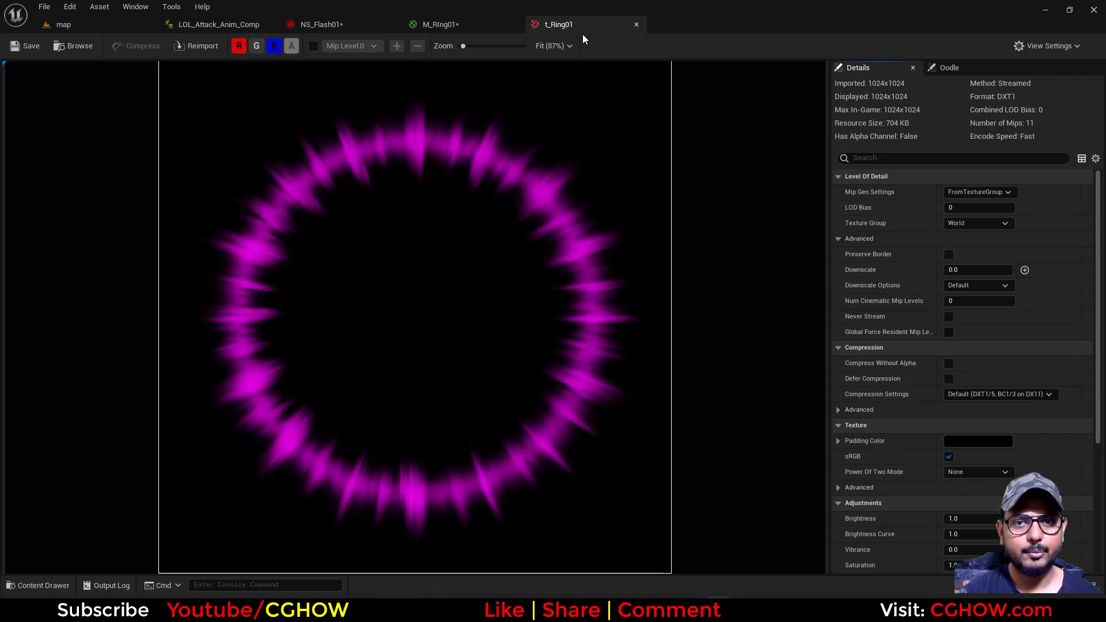
pyautogui.click(636, 25)
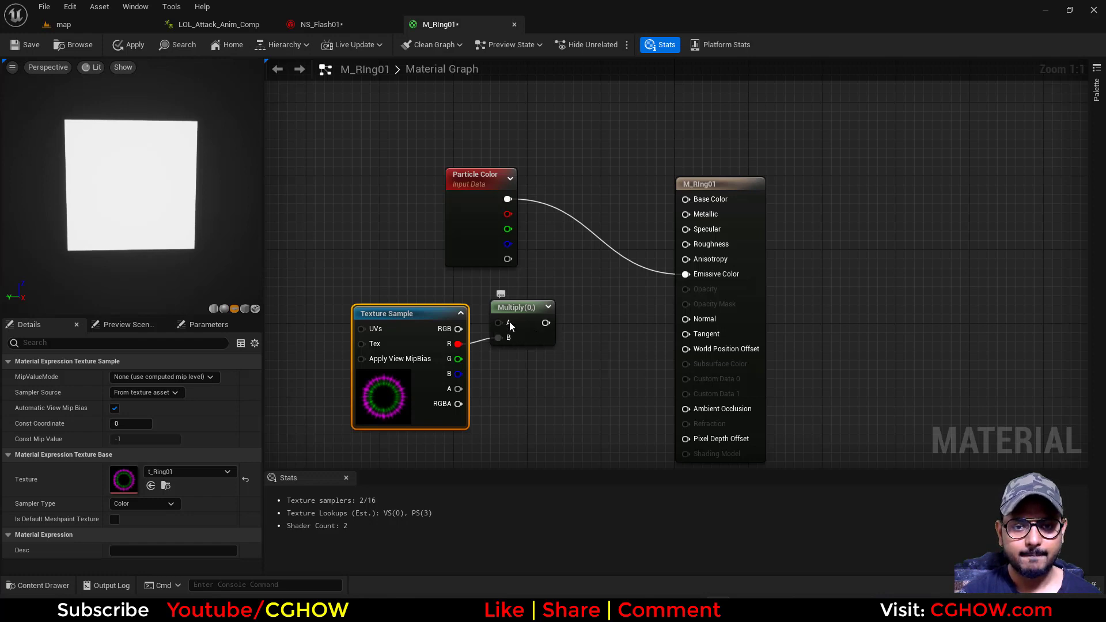
# Connect Particle Color's blue output to the Multiply node's A input and the Multiply result to Opacity
pyautogui.moveTo(509, 322); pyautogui.dragTo(570, 314)
pyautogui.moveTo(508, 244); pyautogui.dragTo(685, 288)
# Set M_RIng01's blend mode to Additive and its shading model to Unlit
pyautogui.click(753, 249)
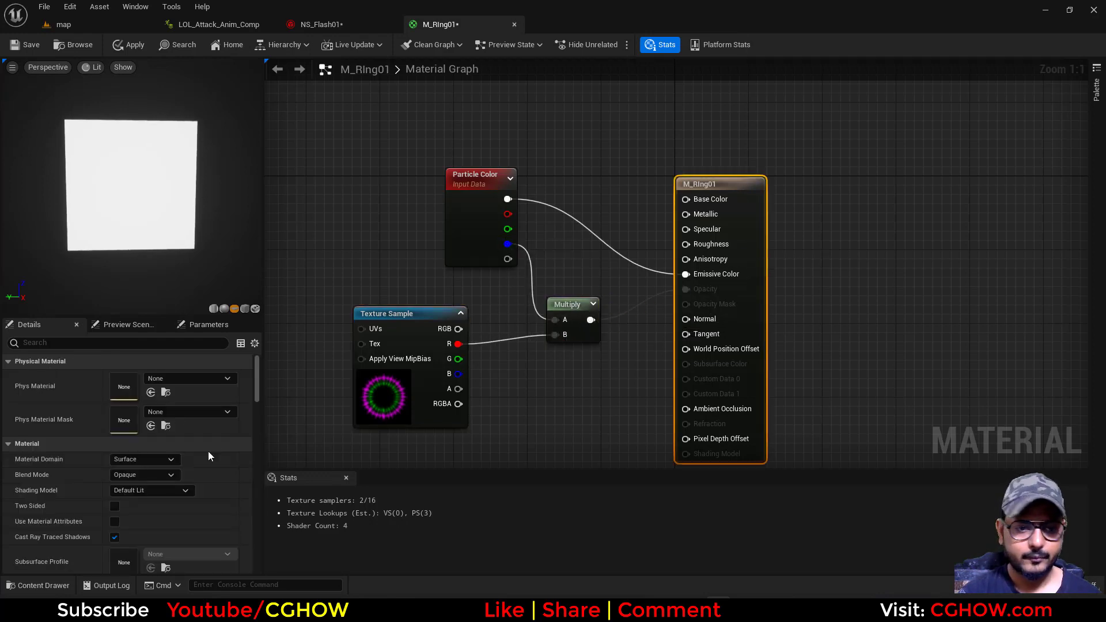
pyautogui.click(168, 476)
pyautogui.click(138, 519)
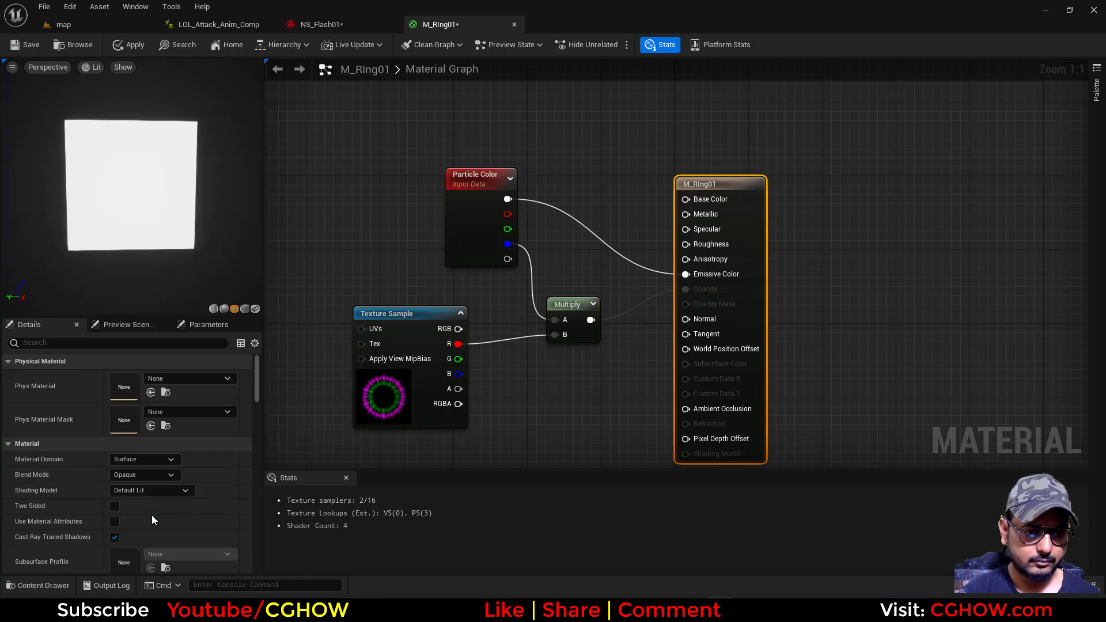
pyautogui.click(170, 490)
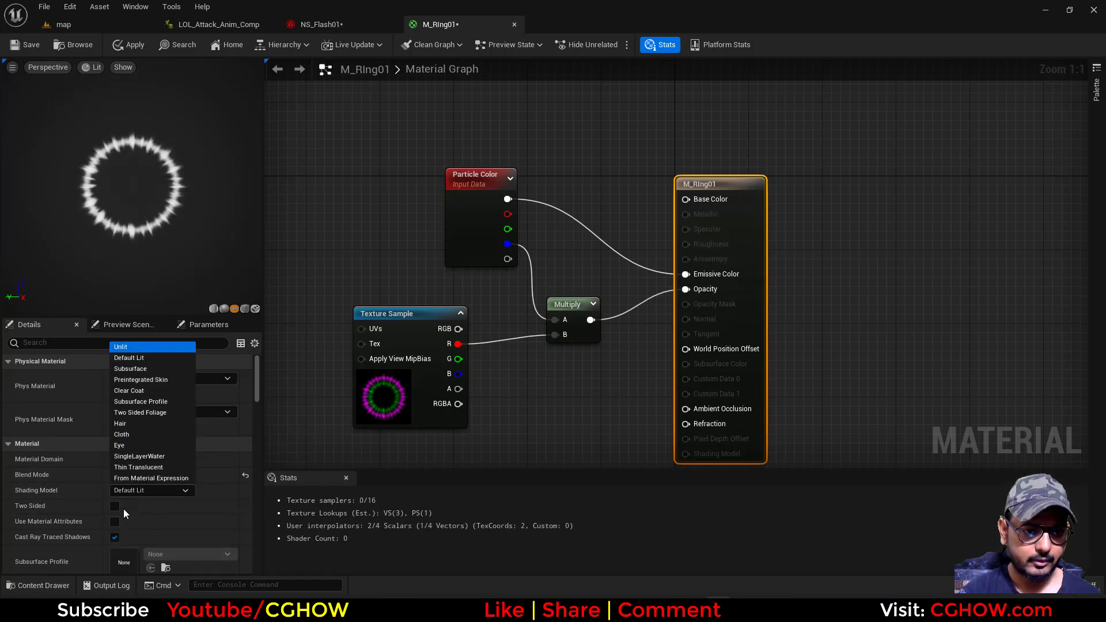
pyautogui.click(124, 346)
pyautogui.moveTo(455, 383); pyautogui.dragTo(503, 363, button='right')
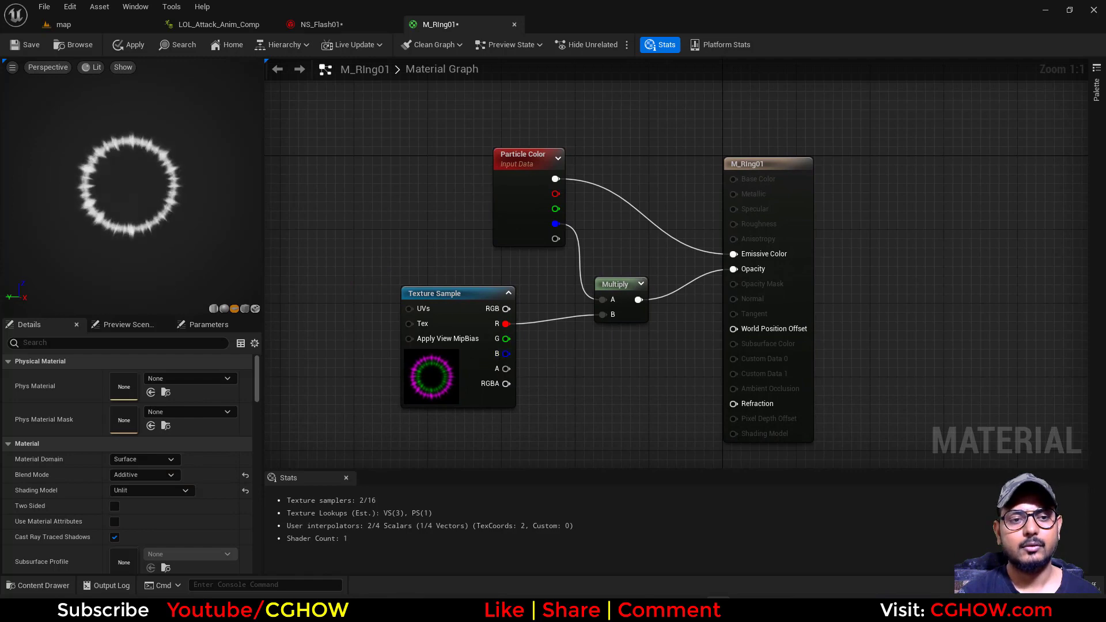
# Assign M_RIng01 as the material of the ring emitter's Sprite Renderer in NS_Flash01 and scrub the timeline to preview it
pyautogui.click(84, 47)
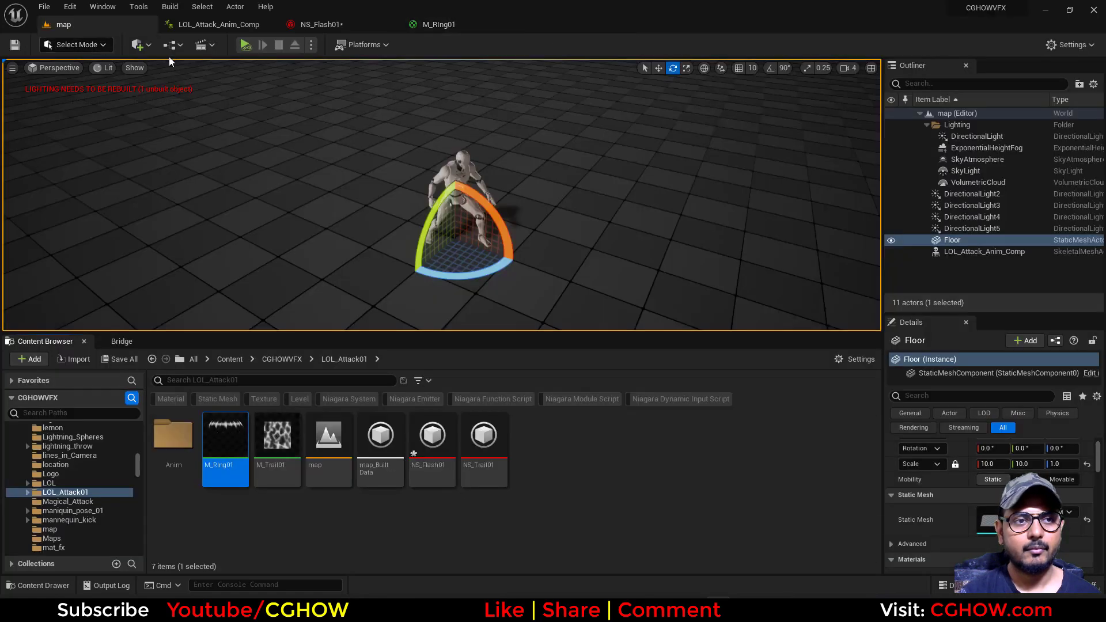
pyautogui.click(320, 25)
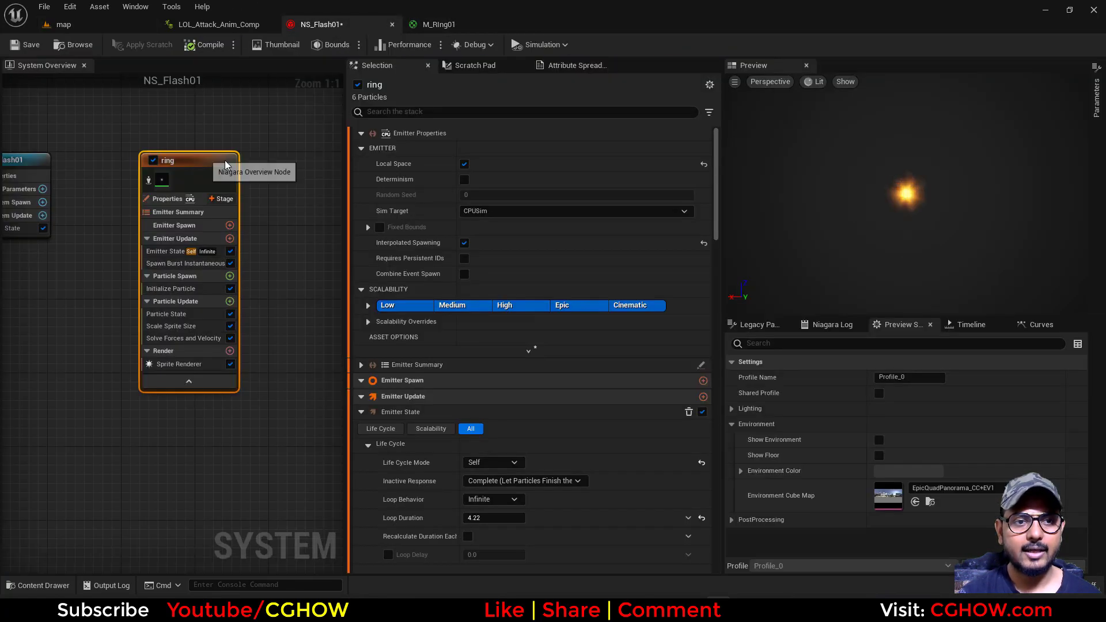
pyautogui.click(179, 367)
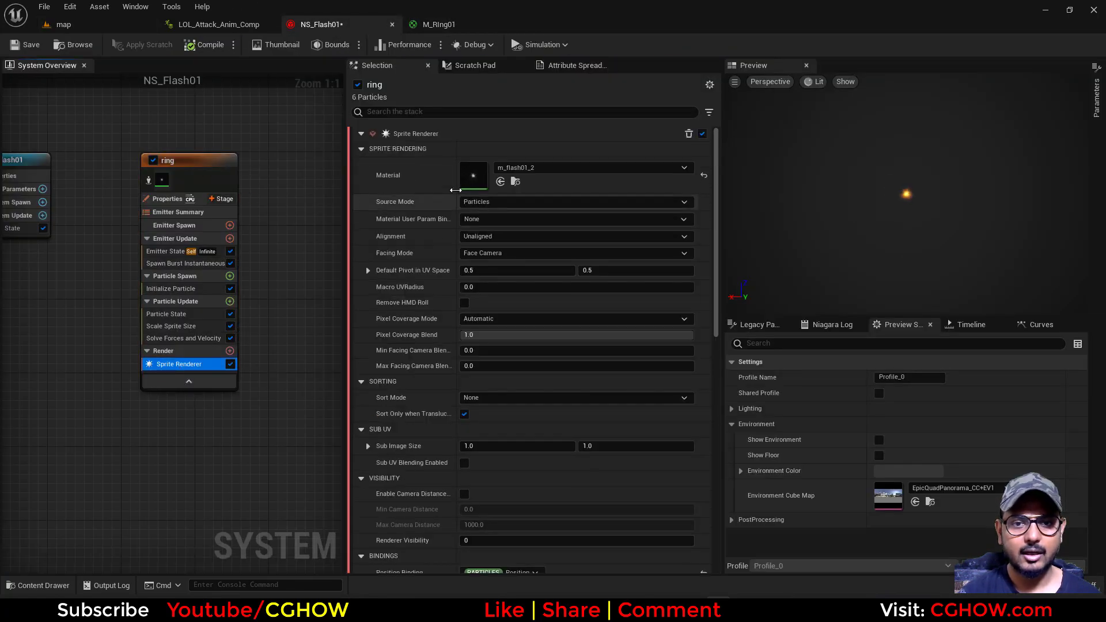
pyautogui.click(501, 181)
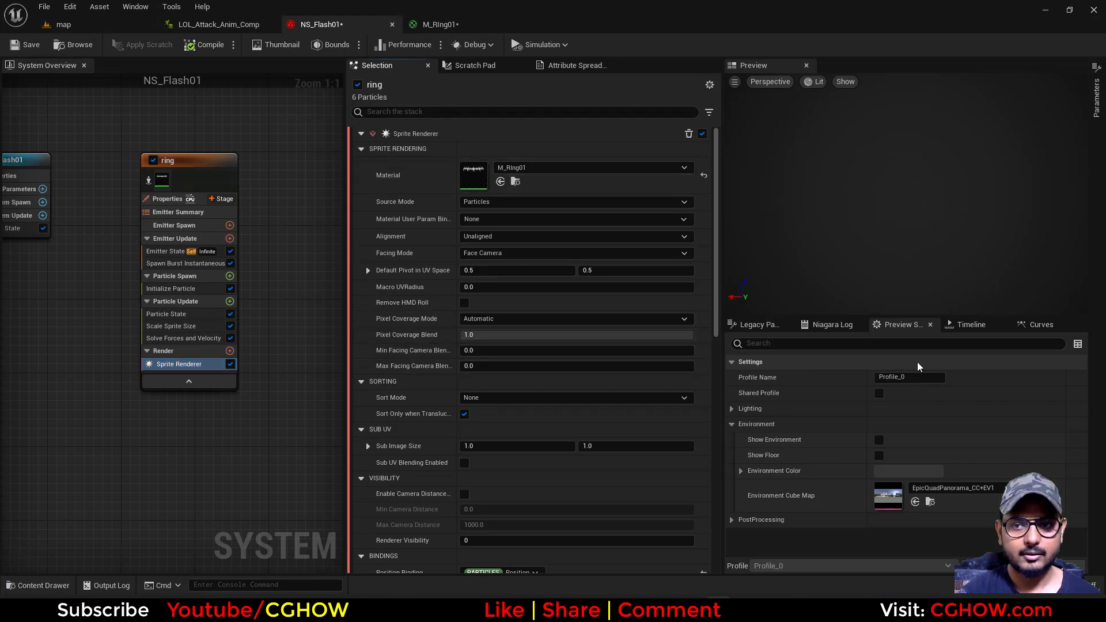
pyautogui.click(956, 324)
pyautogui.moveTo(921, 368); pyautogui.dragTo(880, 366)
# Reset the ring emitter's Scale Sprite Size curve and apply the smooth ramp-down template to it
pyautogui.moveTo(215, 430); pyautogui.dragTo(201, 457, button='right')
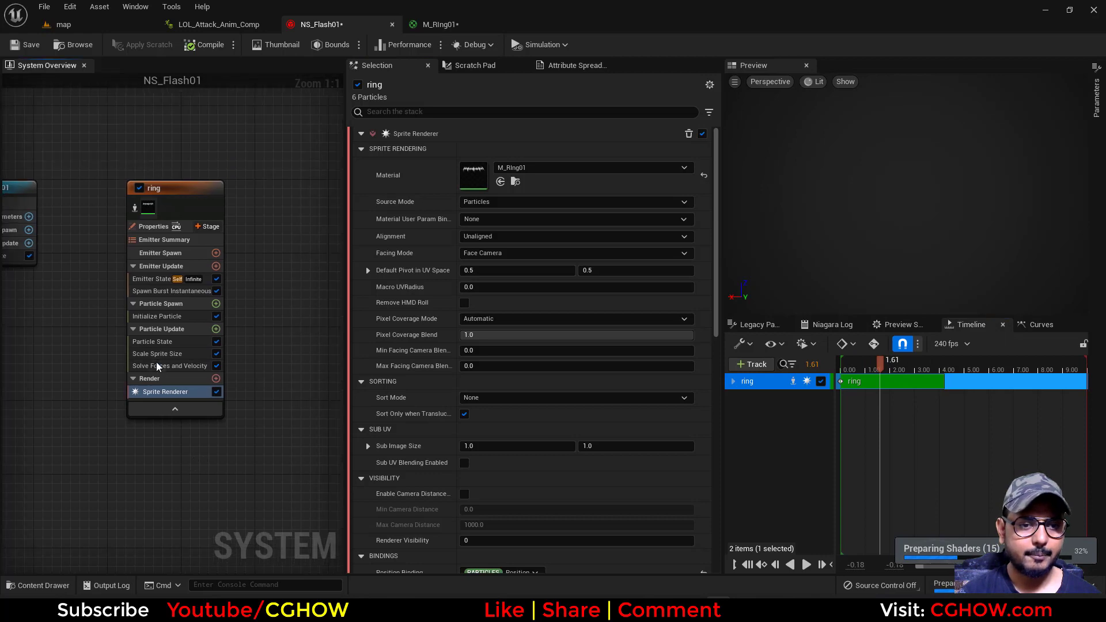
pyautogui.scroll(1, 169, 357)
pyautogui.click(170, 356)
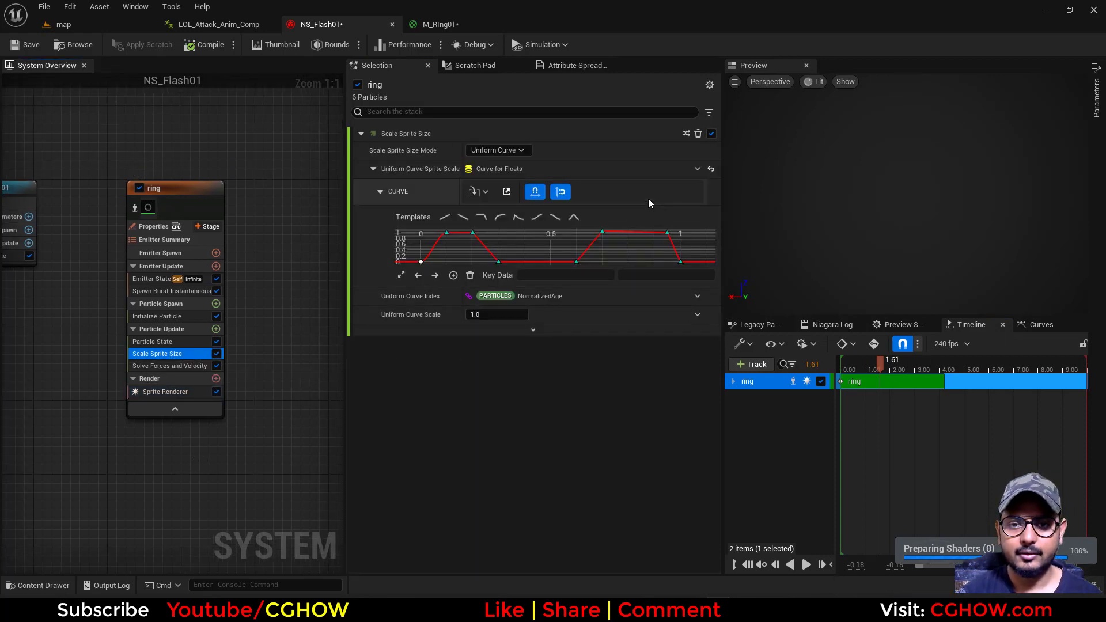
pyautogui.click(711, 168)
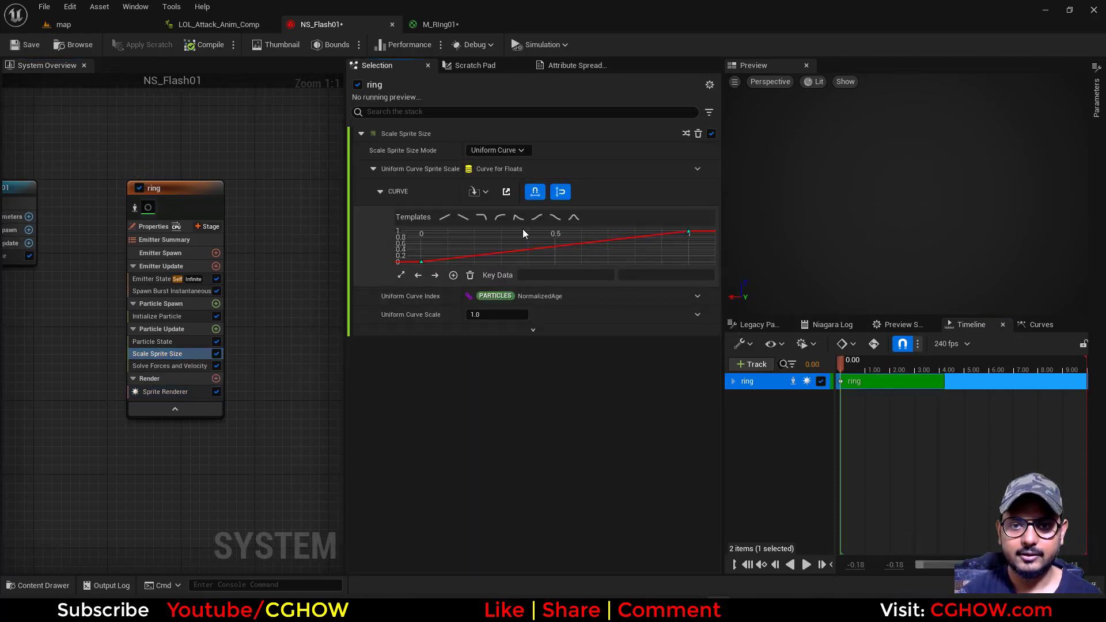
pyautogui.click(554, 218)
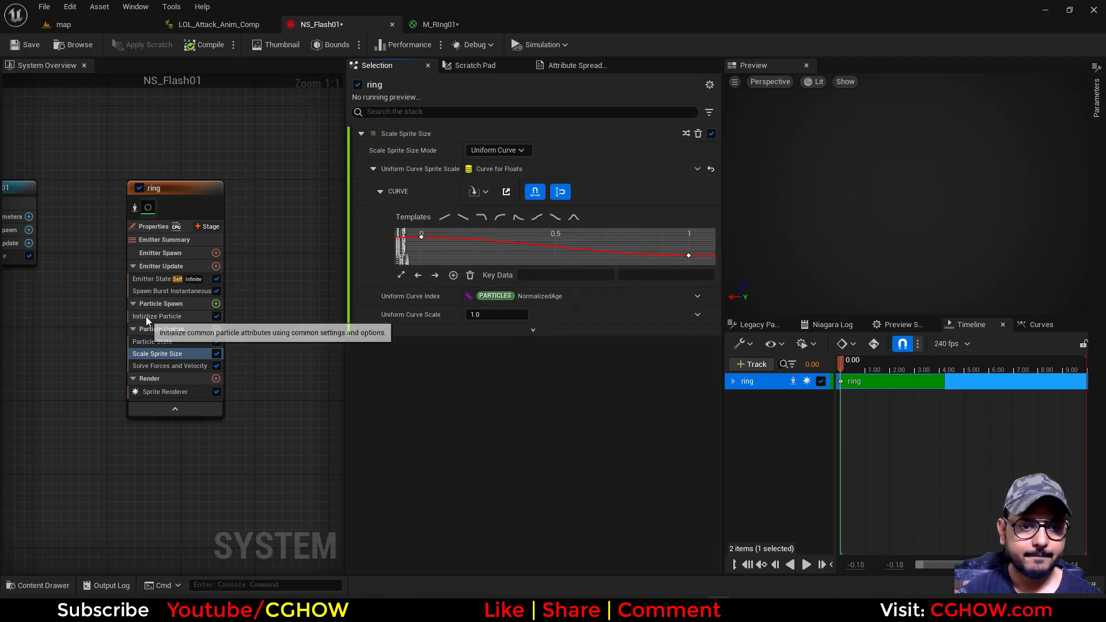
# Set the ring emitter's burst spawn count to 2
pyautogui.click(173, 291)
pyautogui.click(485, 151)
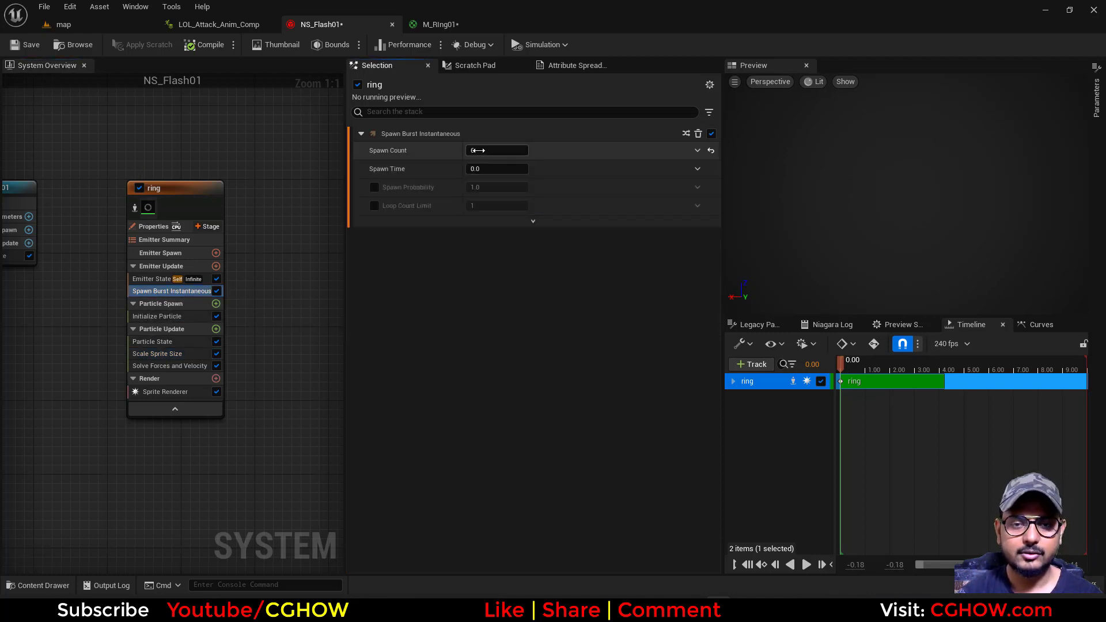
pyautogui.write('2')
pyautogui.press('Return')
# Switch the ring particles' Sprite Size Mode to Uniform with a sprite size of 150
pyautogui.click(165, 315)
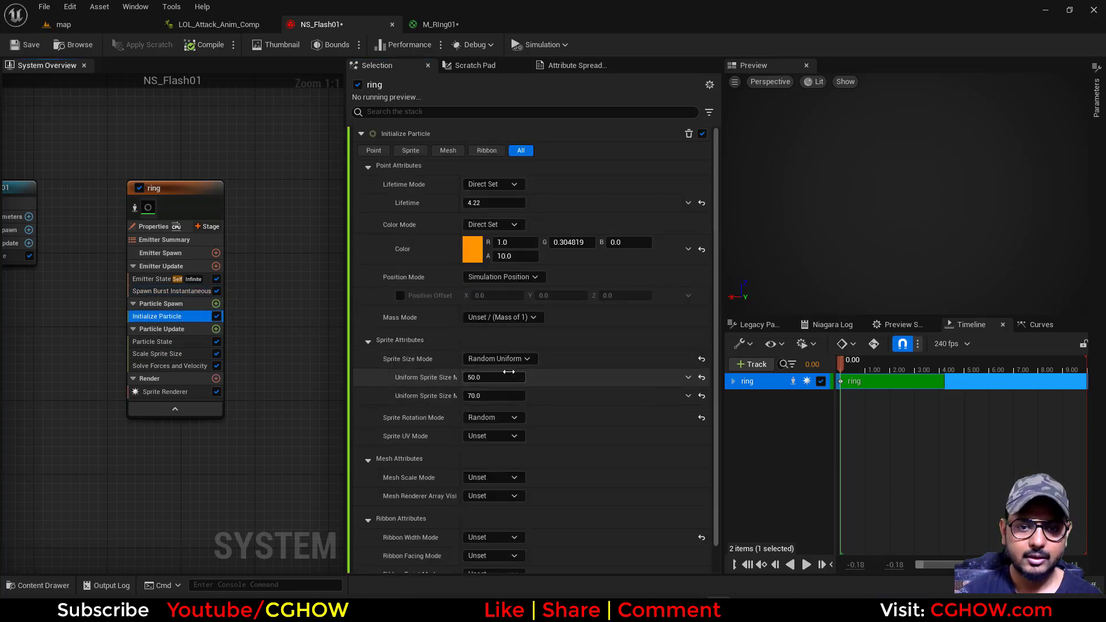
pyautogui.click(499, 359)
pyautogui.click(505, 399)
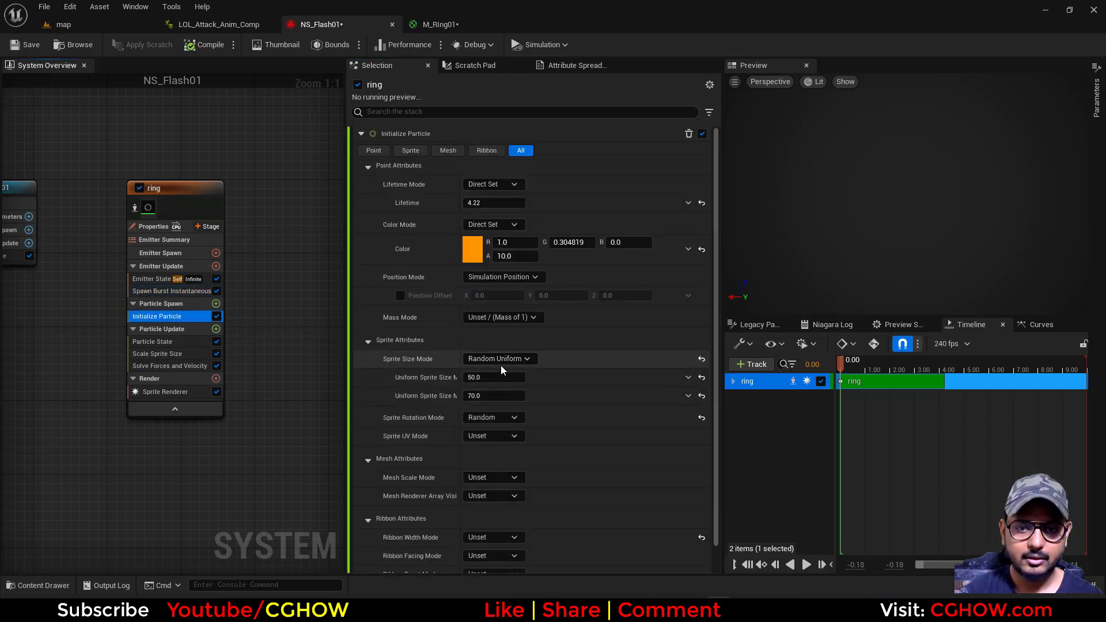
pyautogui.click(499, 359)
pyautogui.click(495, 389)
pyautogui.click(502, 378)
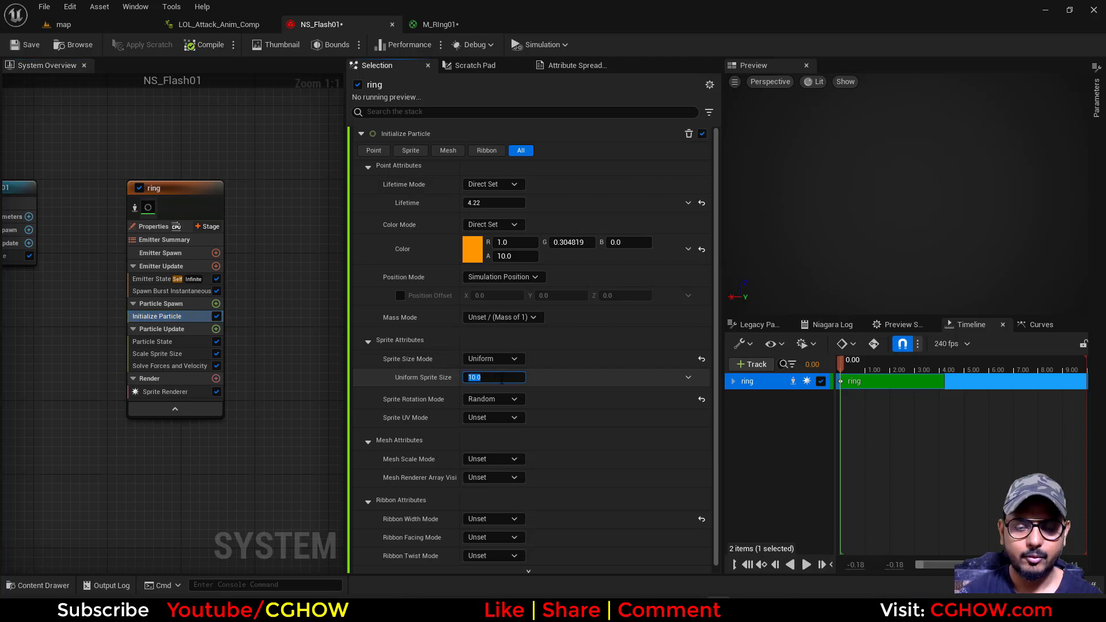
pyautogui.write('150')
pyautogui.press('Return')
# Scrub the timeline and review the ring's material, Sprite Renderer, Scale Sprite Size, Initialize Particle and Emitter State settings
pyautogui.click(834, 368)
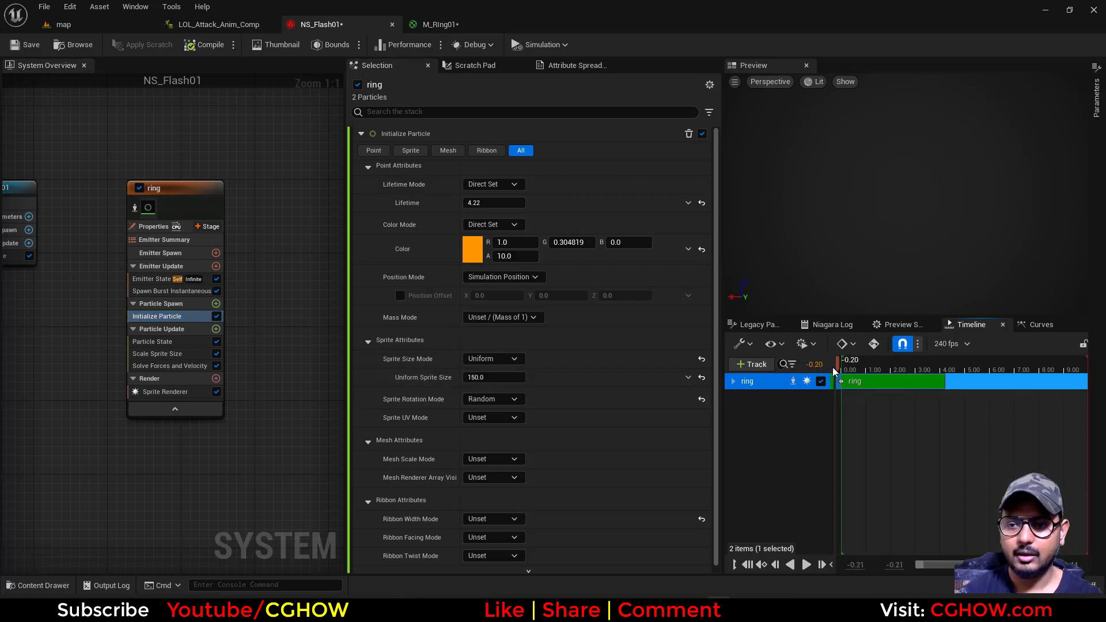
pyautogui.moveTo(885, 372); pyautogui.dragTo(897, 400)
pyautogui.click(435, 25)
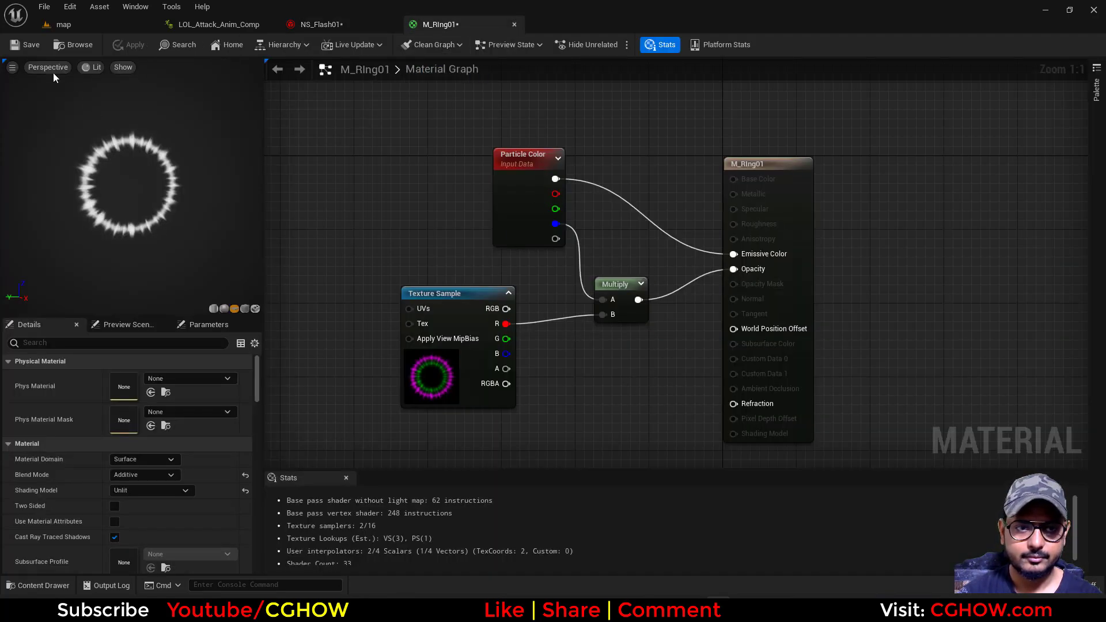
pyautogui.click(311, 25)
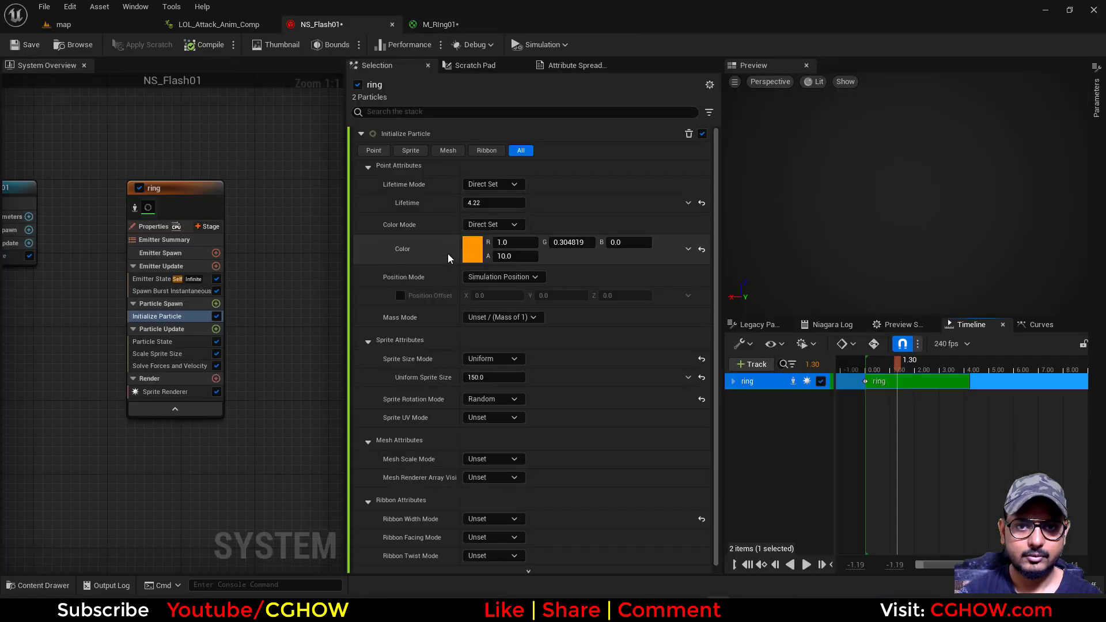
pyautogui.click(166, 393)
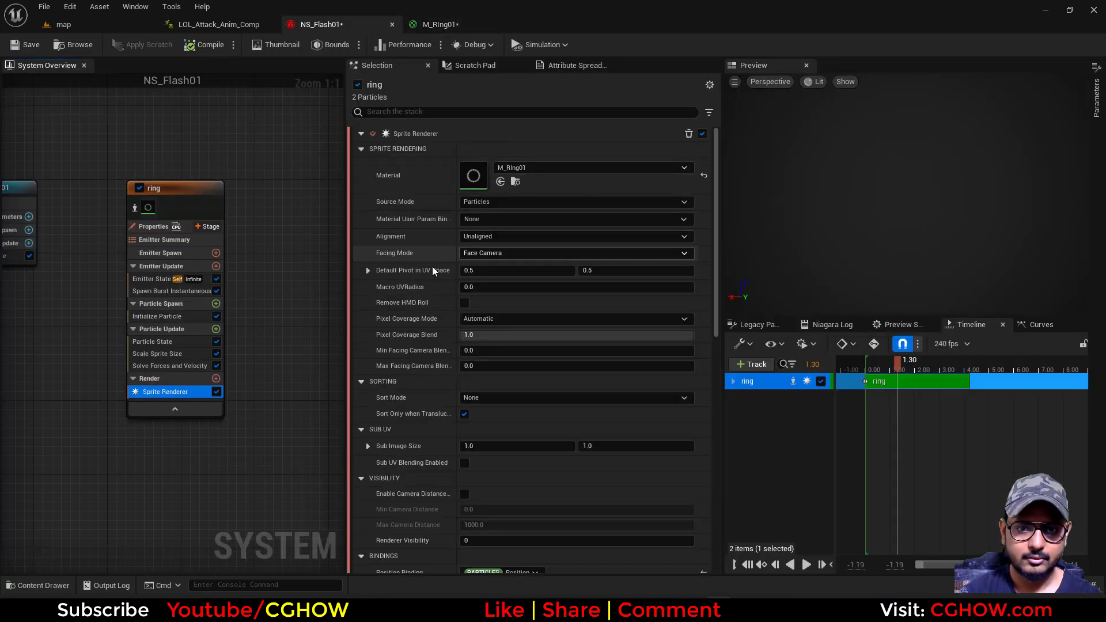
pyautogui.click(171, 355)
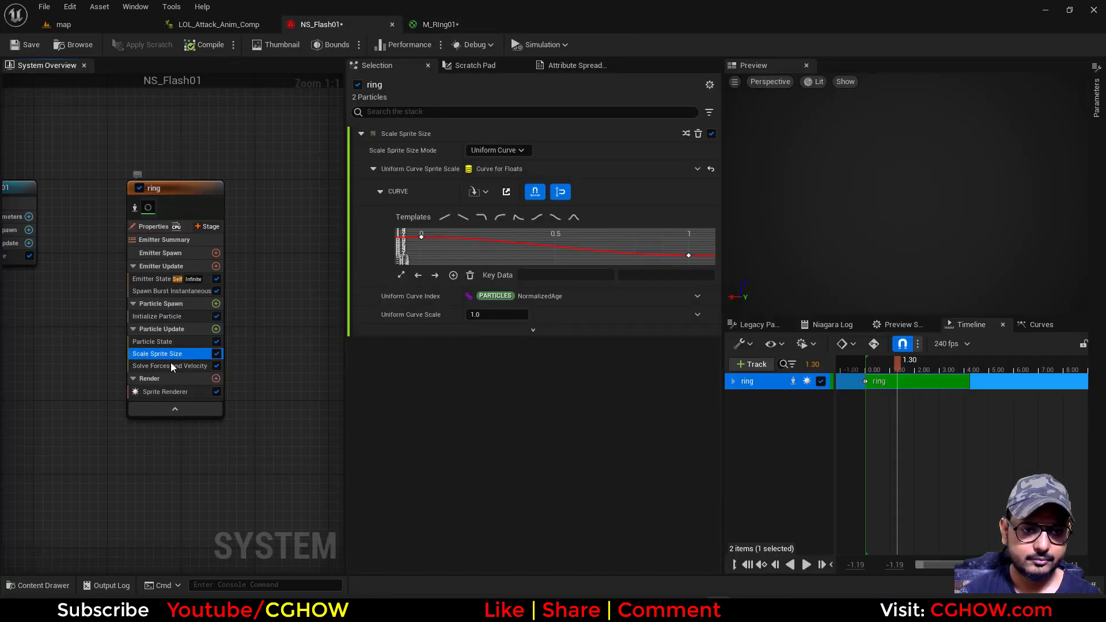
pyautogui.click(156, 317)
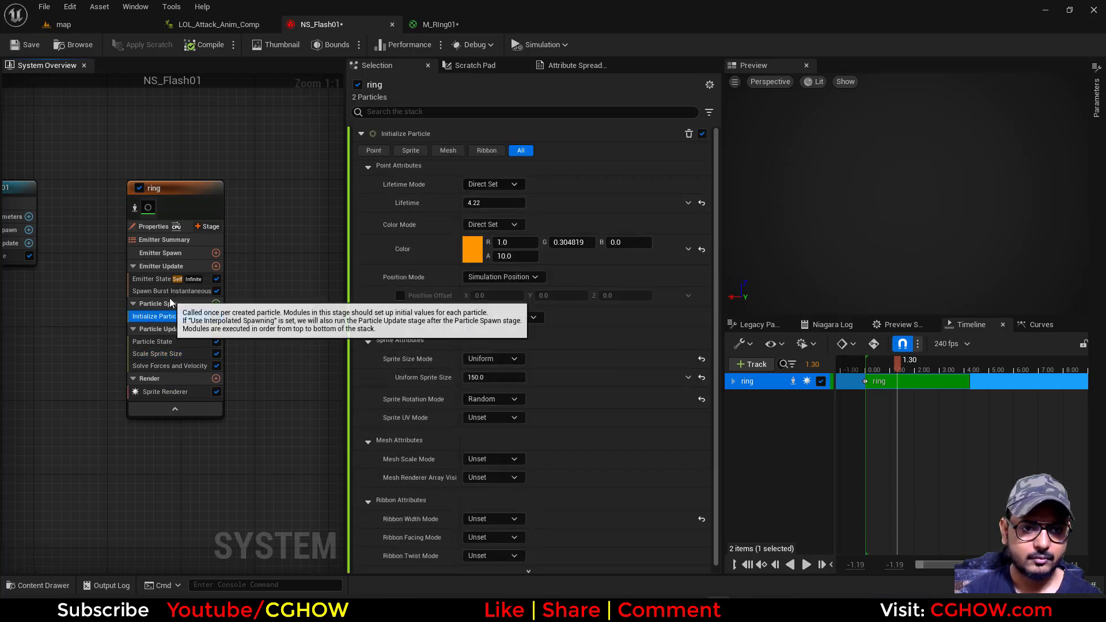
pyautogui.click(190, 291)
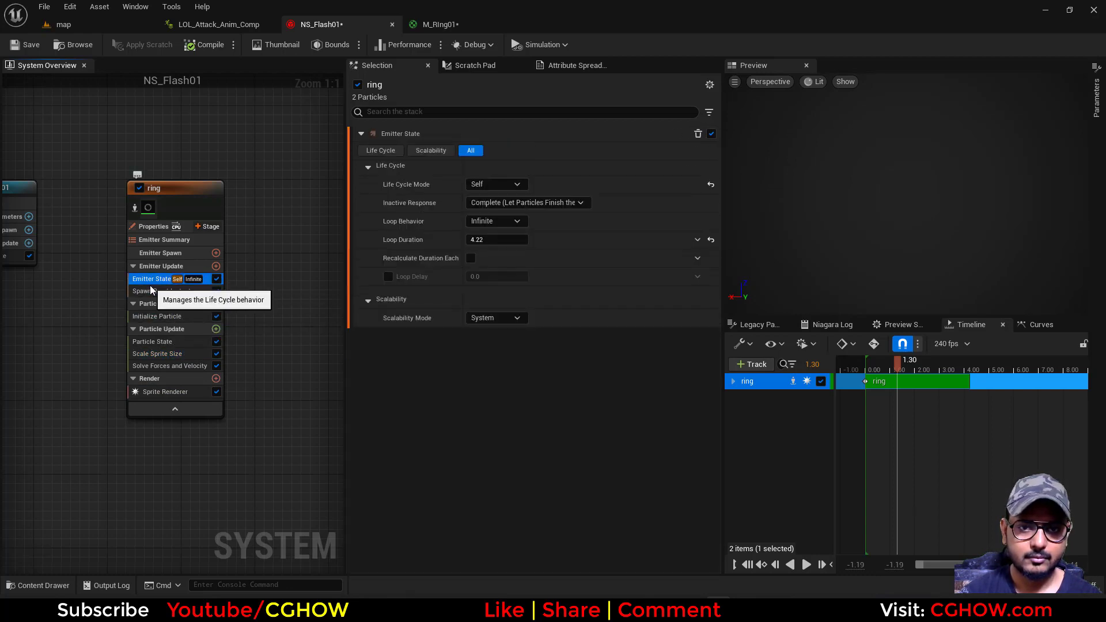
# Reset the ring particles' lifetime to 1.0, save NS_Flash01 and scrub the timeline to check the preview
pyautogui.click(155, 316)
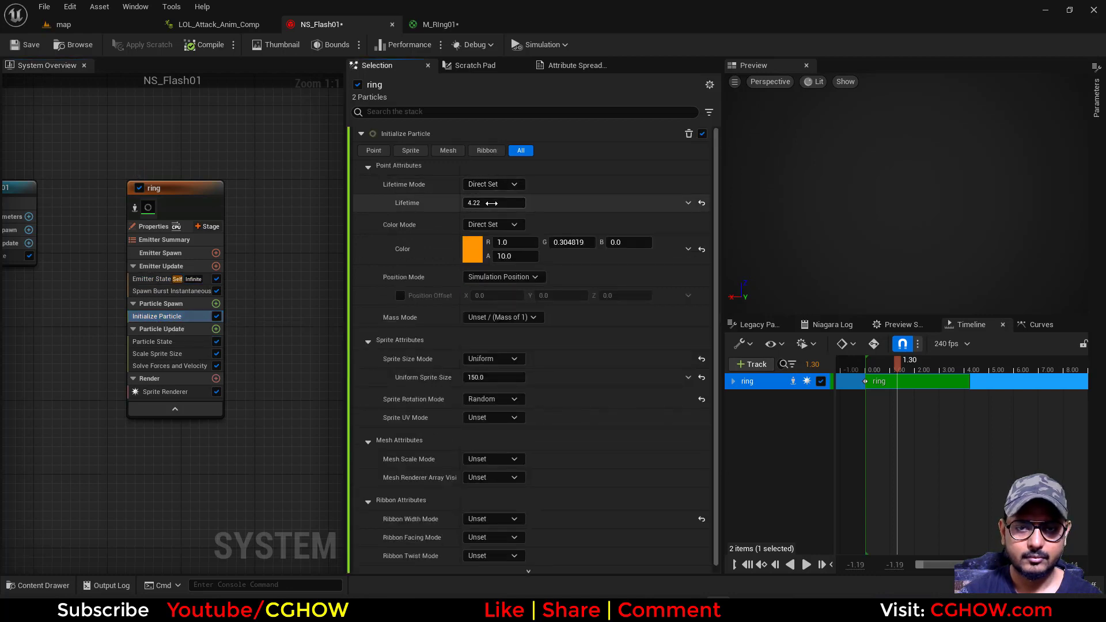
pyautogui.click(148, 280)
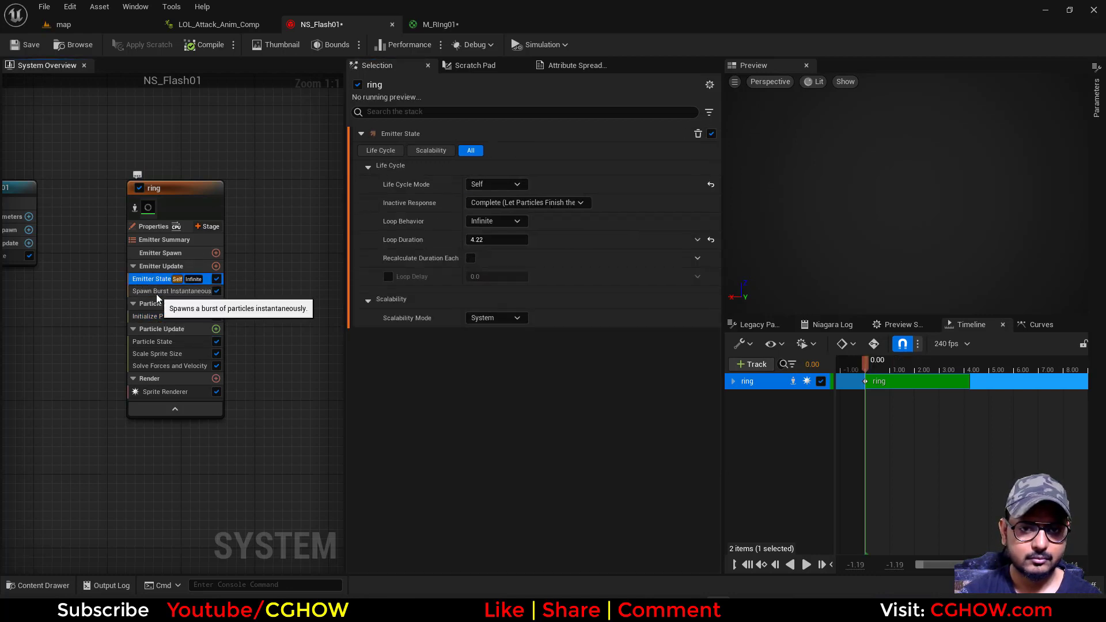
pyautogui.moveTo(861, 372); pyautogui.dragTo(884, 372)
pyautogui.click(26, 44)
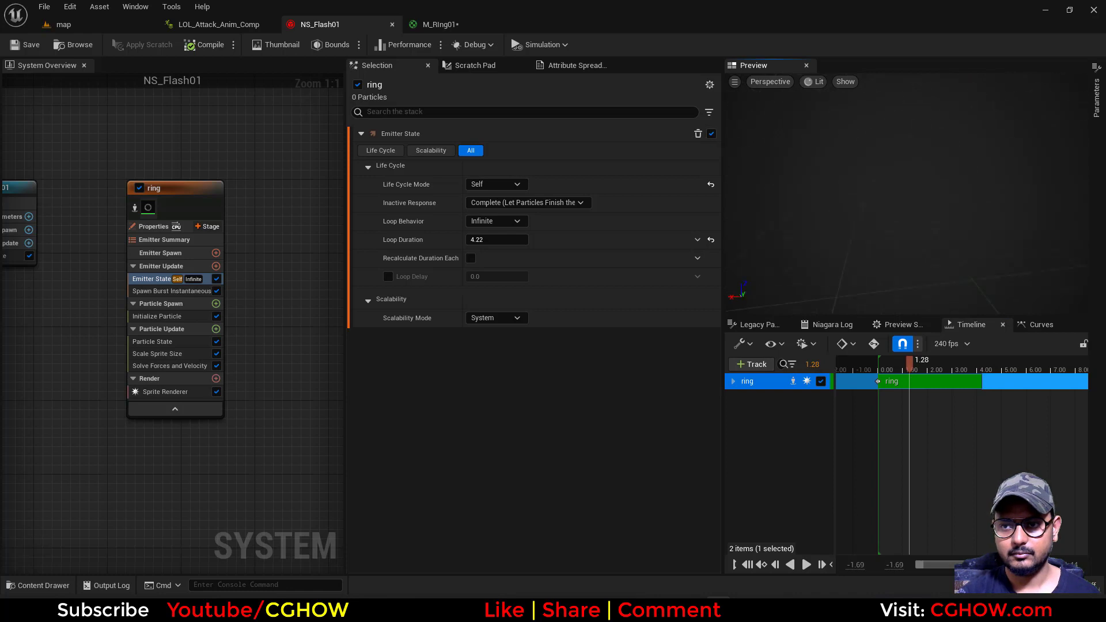
pyautogui.moveTo(939, 372); pyautogui.dragTo(883, 380)
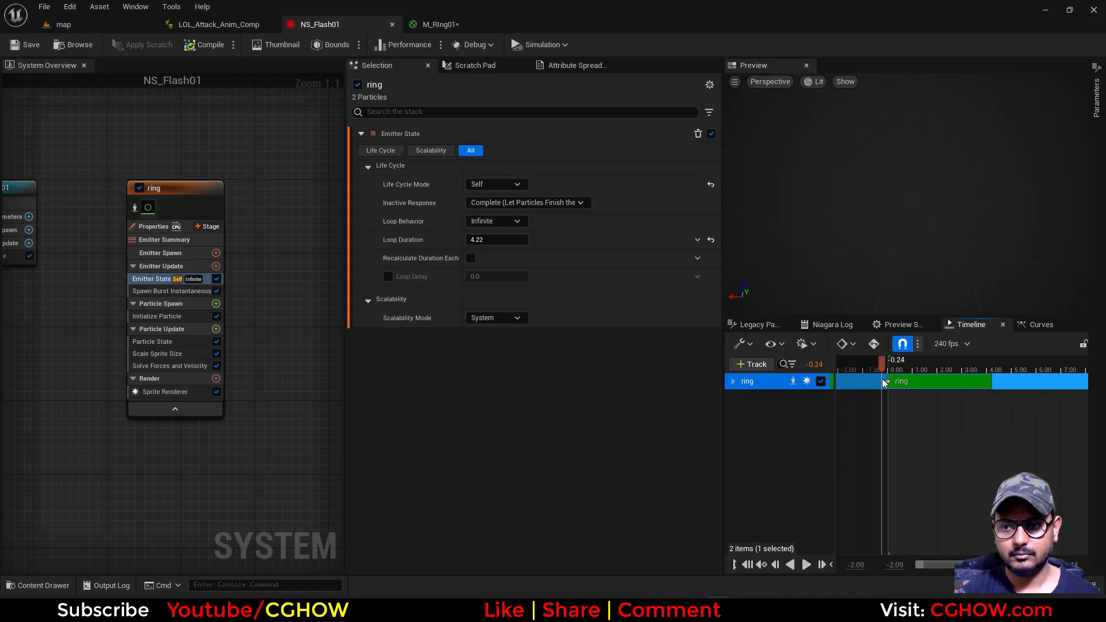
# Set the ring particle color's brightness value (V) to 100000 and save NS_Flash01
pyautogui.click(173, 316)
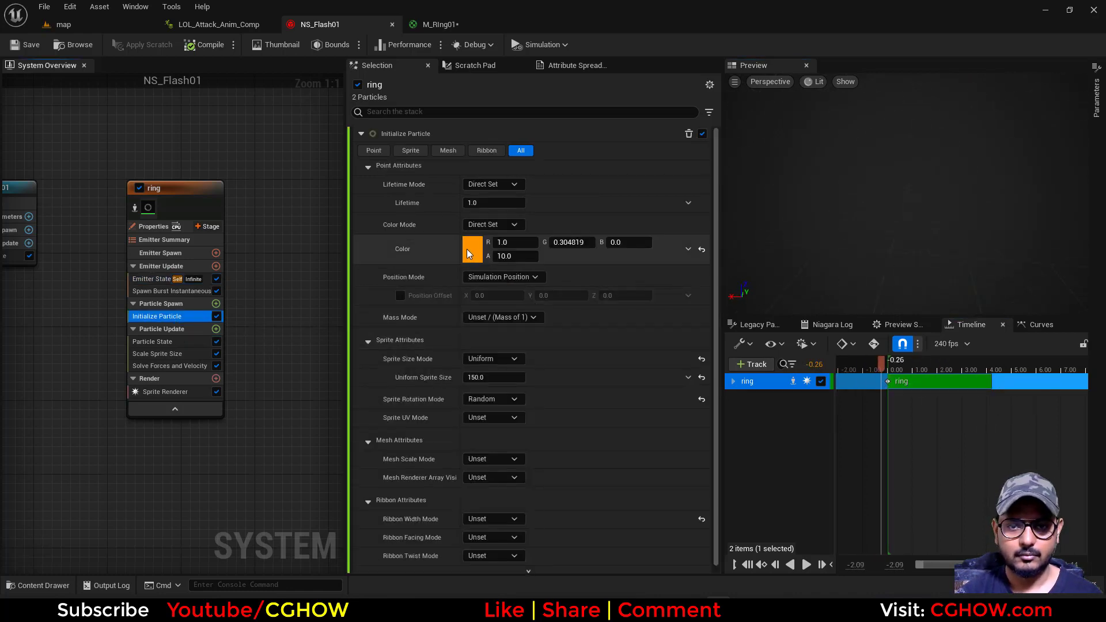
pyautogui.click(471, 249)
pyautogui.write('100000')
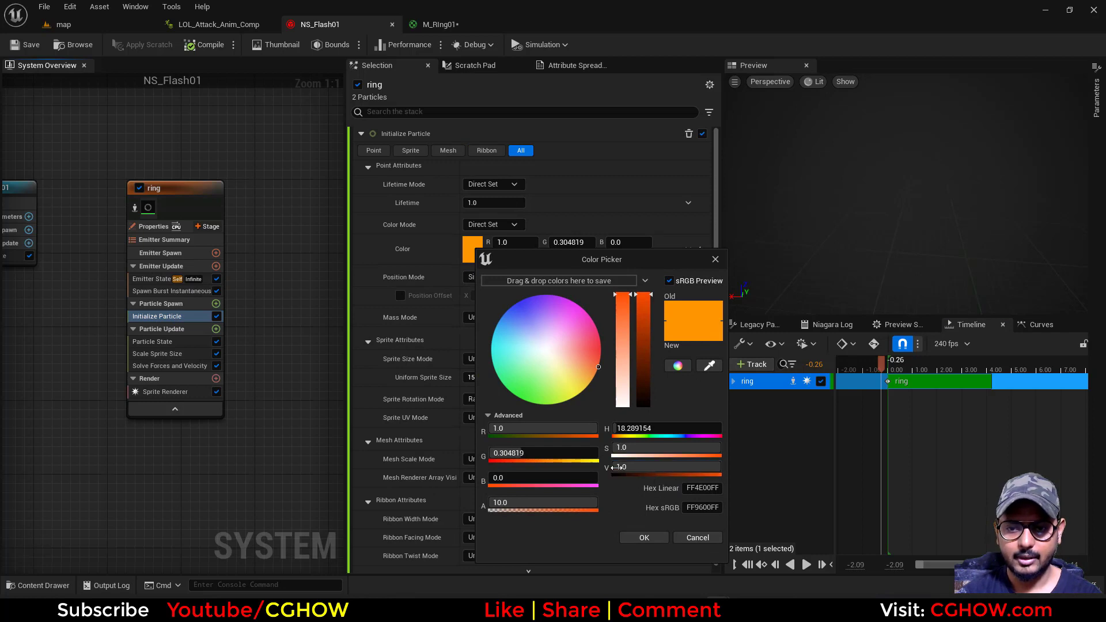
pyautogui.click(644, 537)
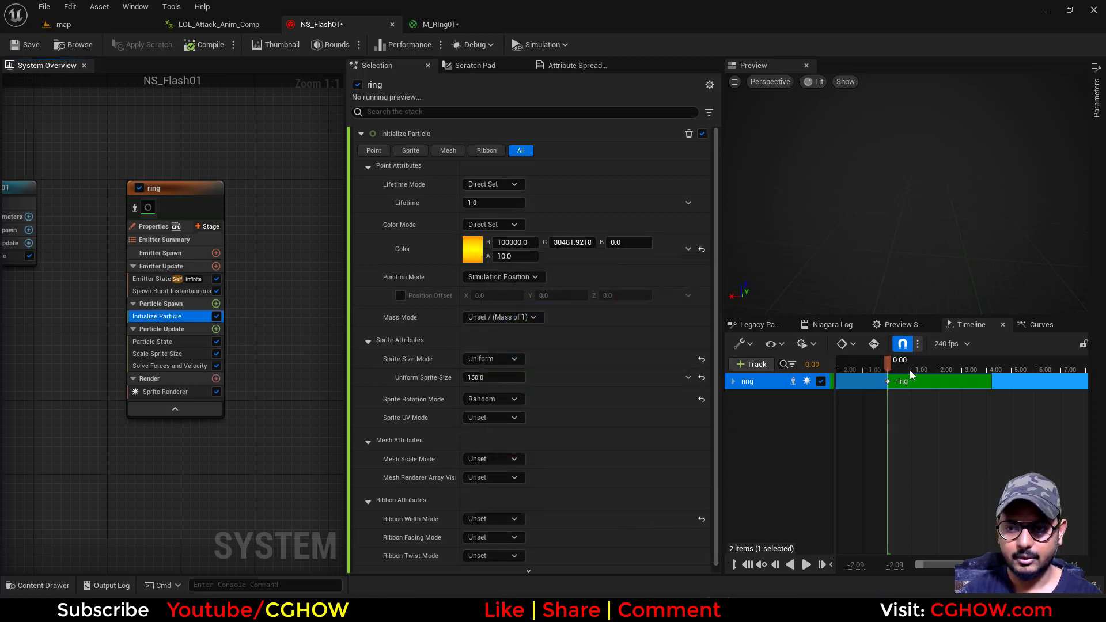
pyautogui.click(16, 45)
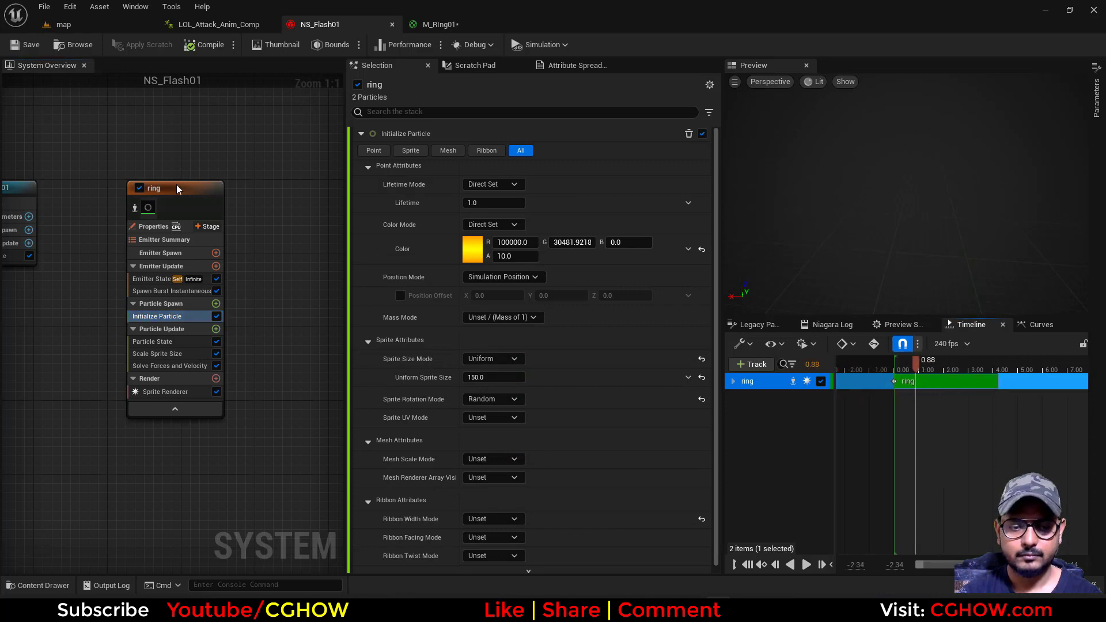
pyautogui.click(19, 49)
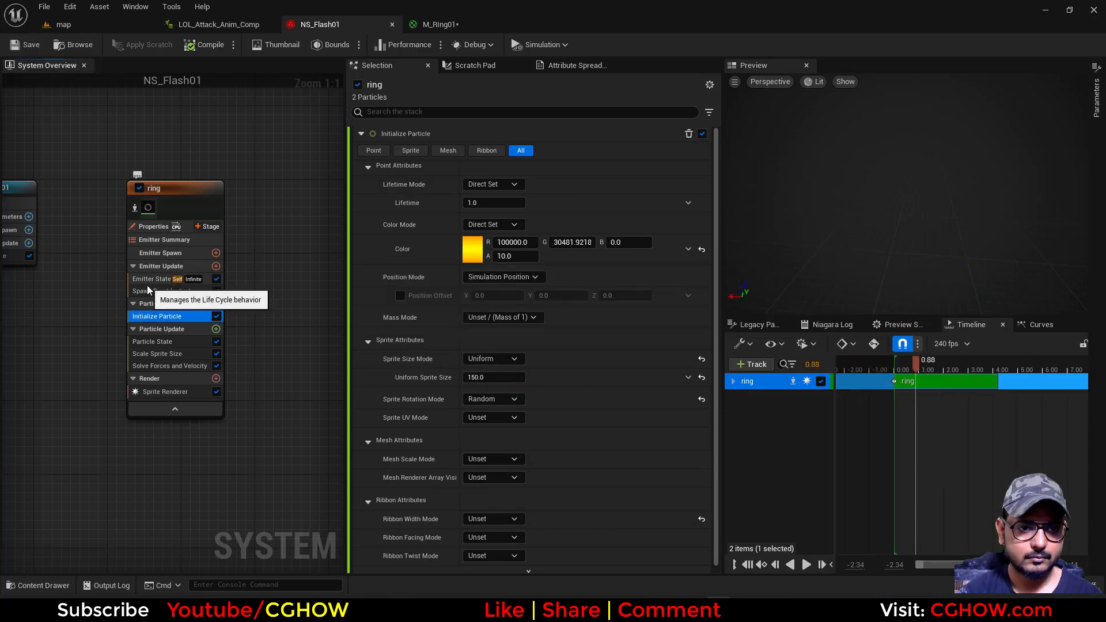
# Add a Spawn Rate module to the ring's Emitter Update stage with a spawn rate of 100
pyautogui.click(165, 291)
pyautogui.click(216, 266)
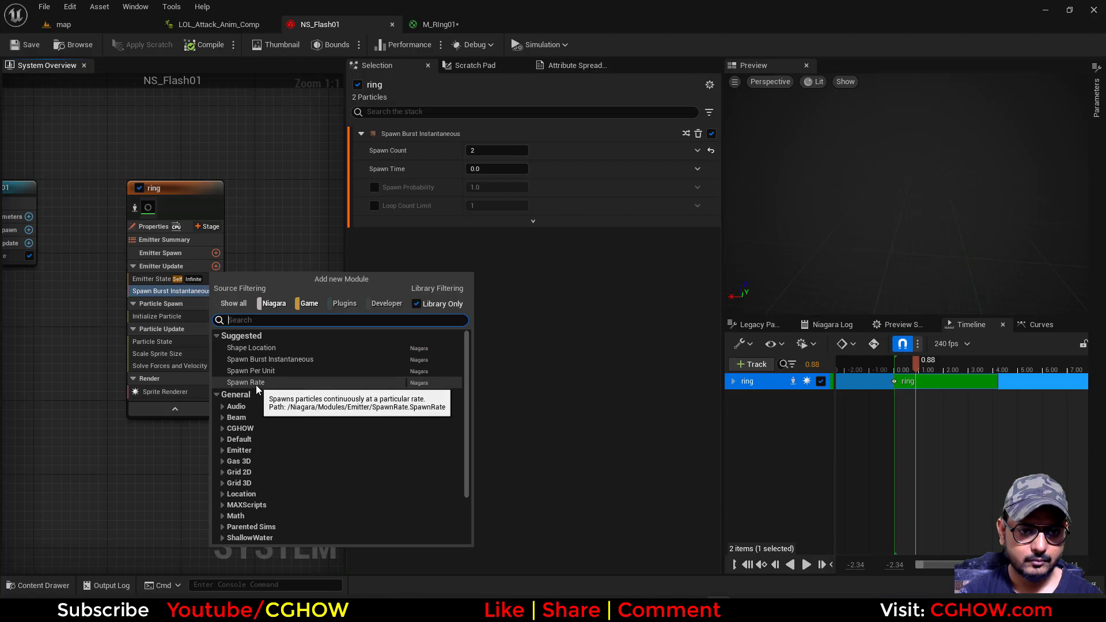
pyautogui.click(254, 382)
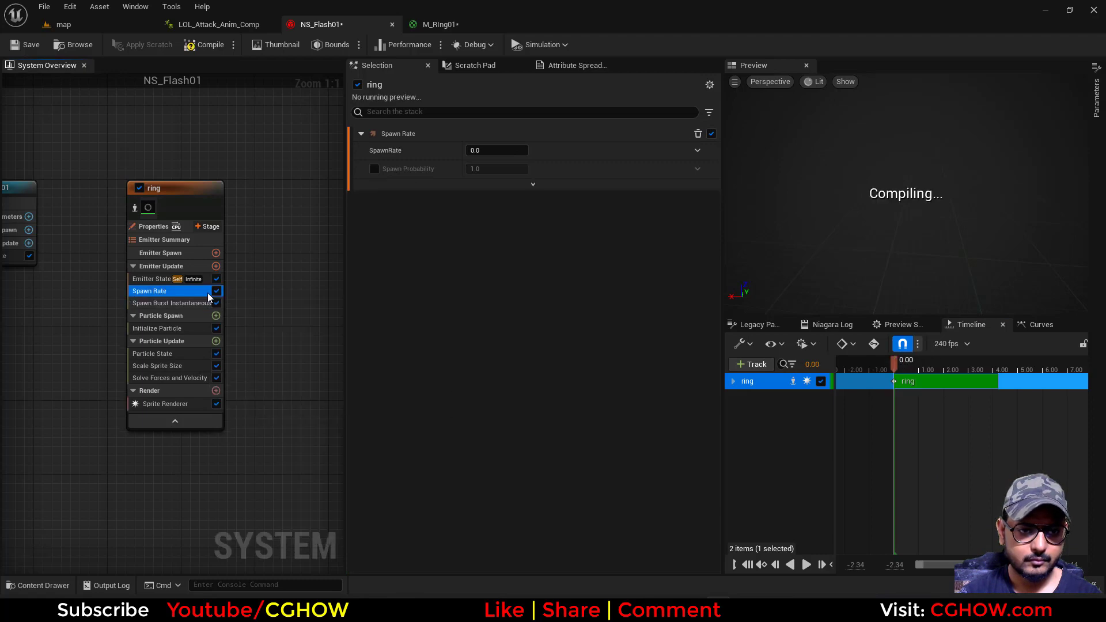
pyautogui.click(487, 150)
pyautogui.write('10')
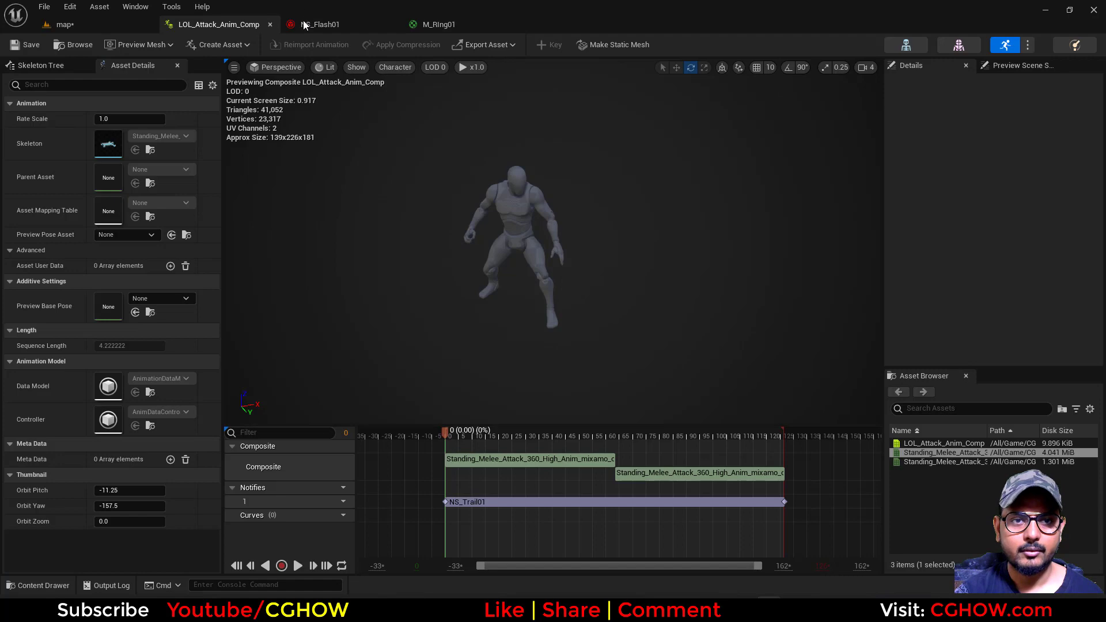
# Re-enable the Scale Sprite Size module of the ring emitter in NS_Flash01
pyautogui.click(303, 22)
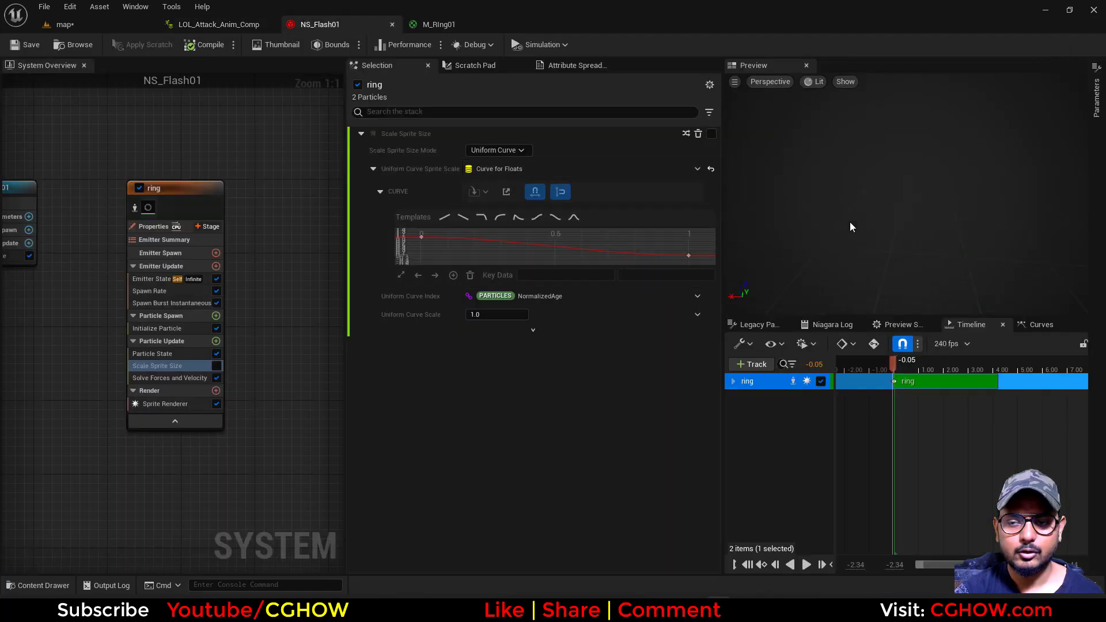
pyautogui.click(216, 367)
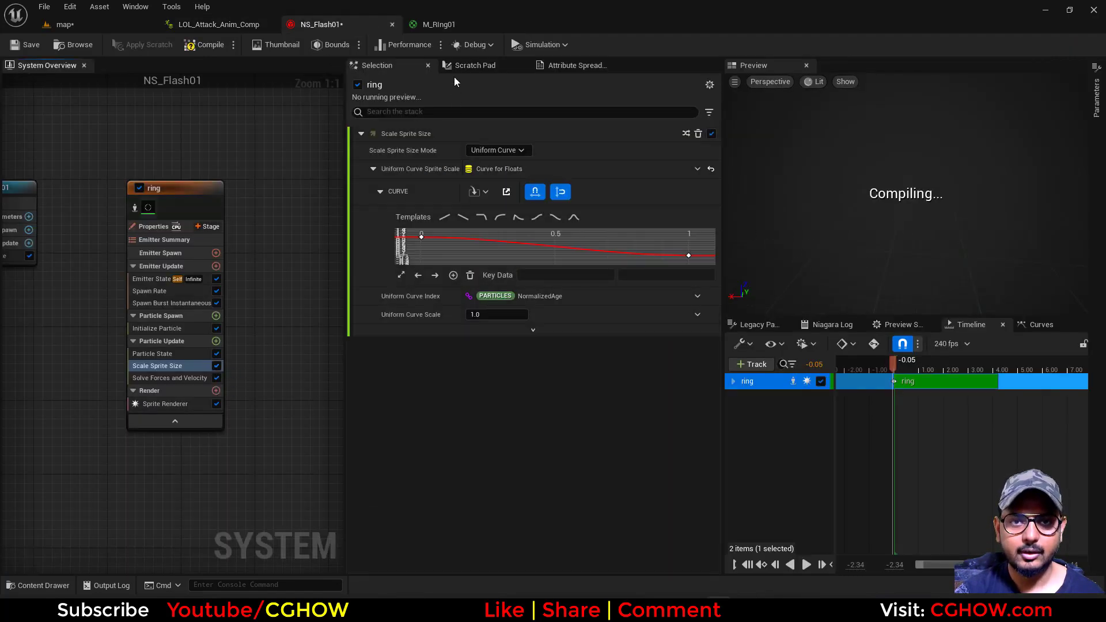
# In M_RIng01, connect Particle Color's alpha output to the Multiply node's A input, then save and close the material
pyautogui.click(435, 28)
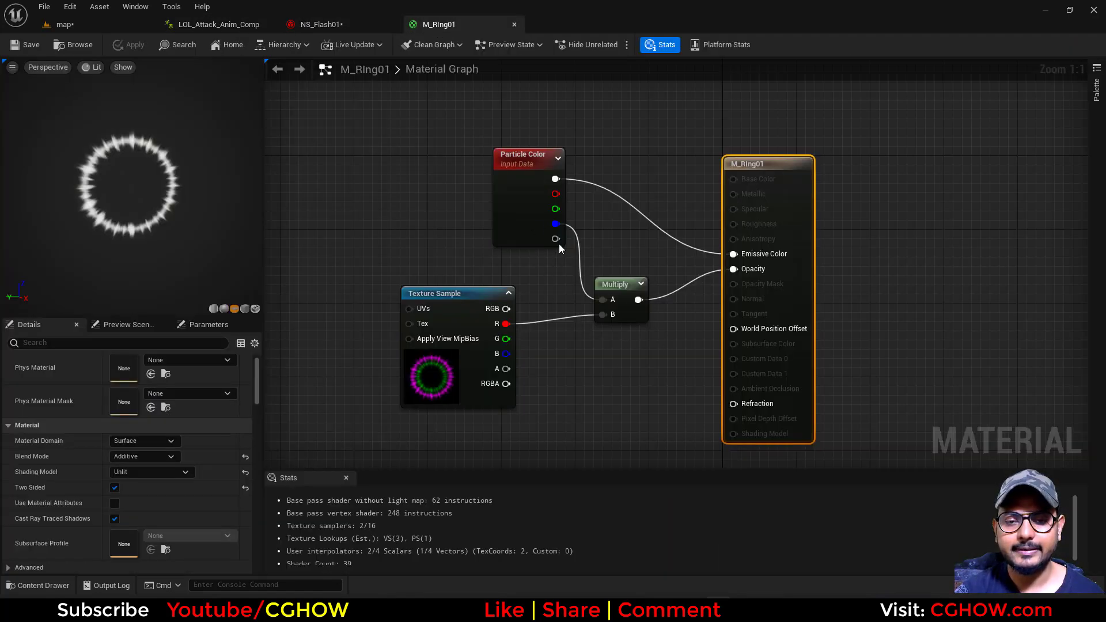
pyautogui.moveTo(555, 239); pyautogui.dragTo(606, 306)
pyautogui.moveTo(554, 239); pyautogui.dragTo(606, 300)
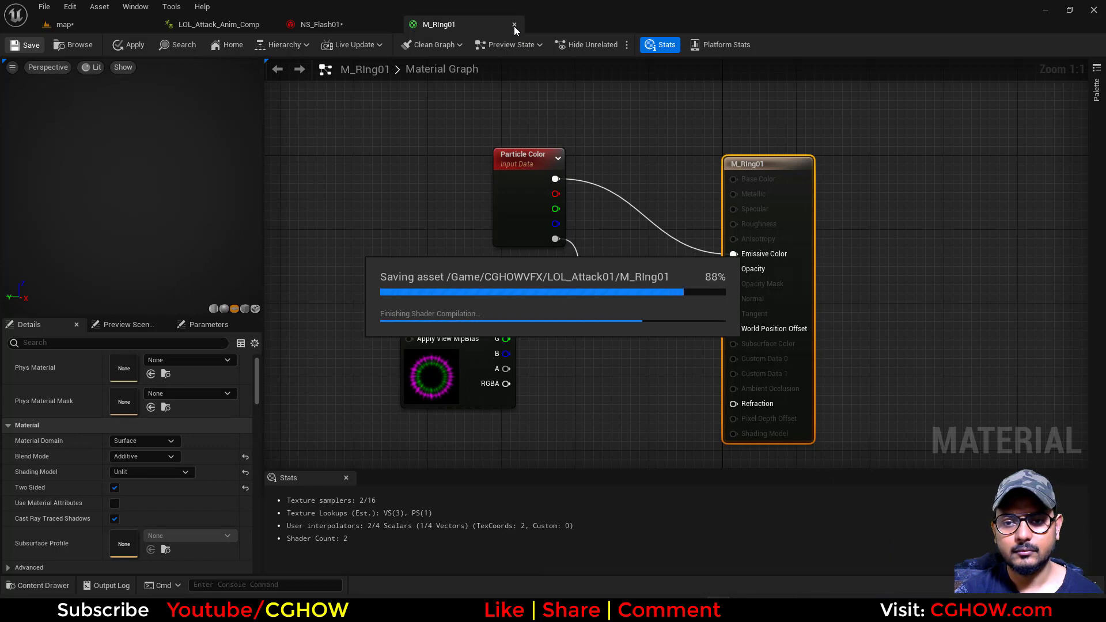
pyautogui.click(514, 25)
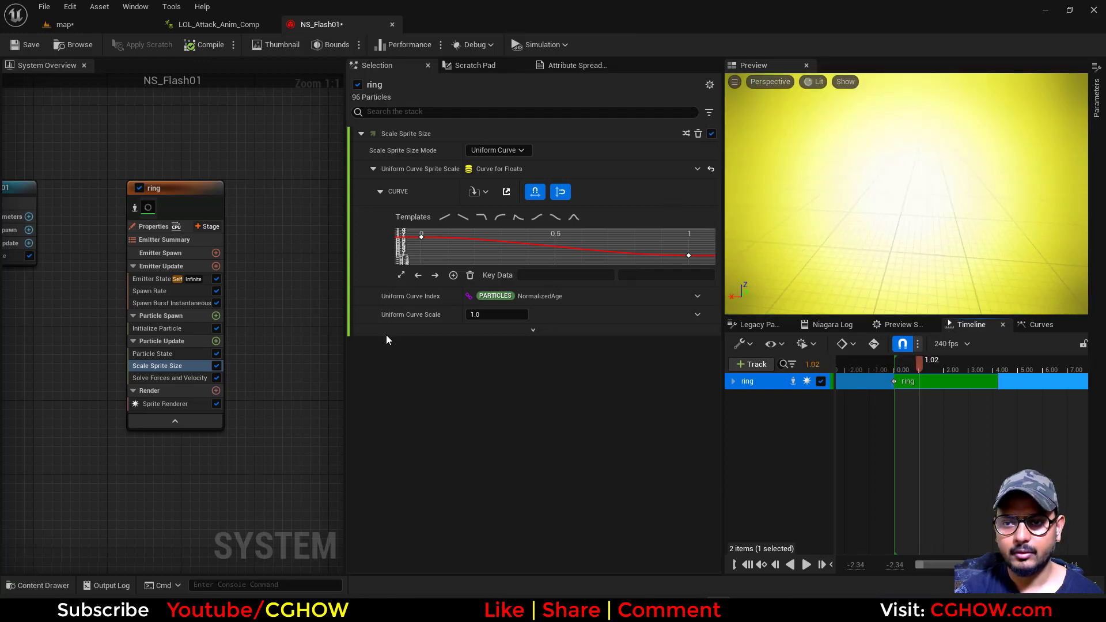
# Delete the ring's Spawn Rate module and set the particle color's brightness value (V) to 1.0
pyautogui.click(165, 294)
pyautogui.press('Delete')
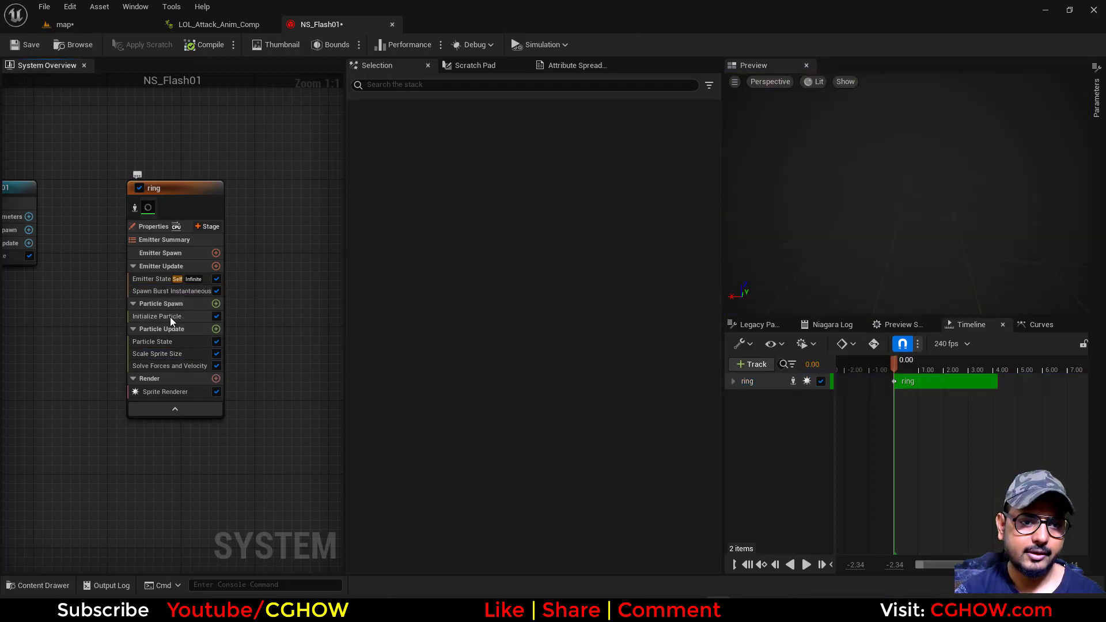
pyautogui.click(170, 317)
pyautogui.click(472, 251)
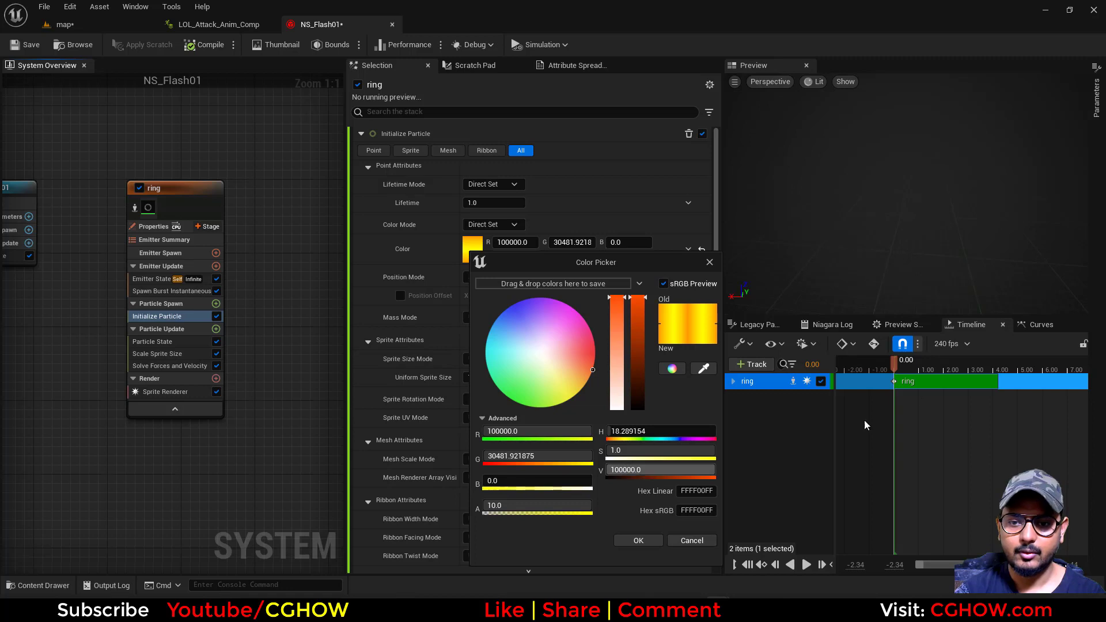
pyautogui.moveTo(912, 363); pyautogui.dragTo(915, 374)
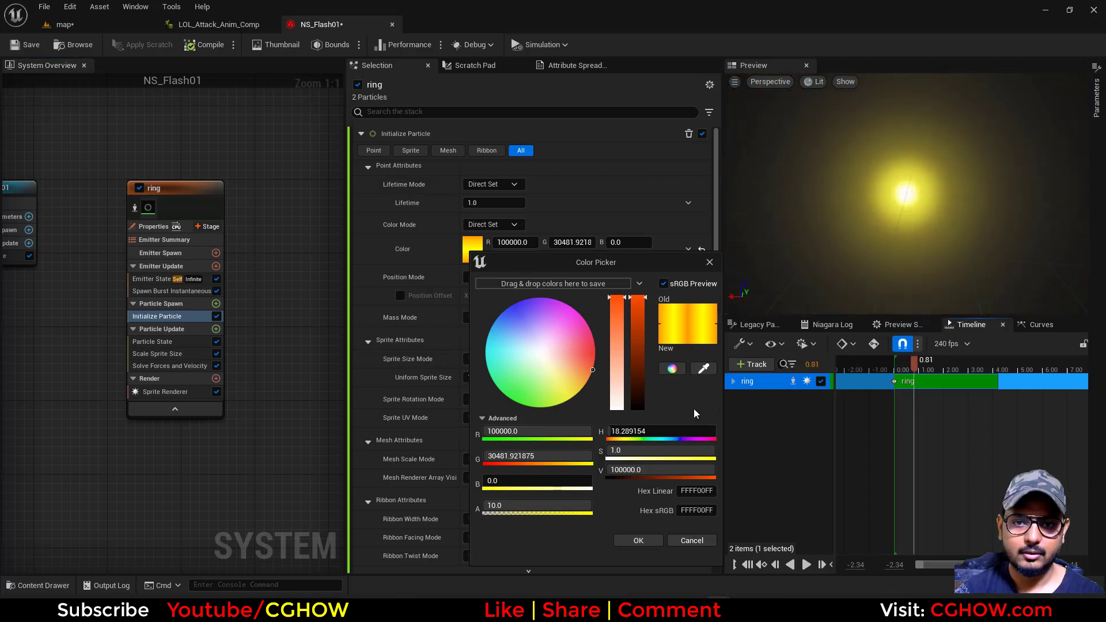
pyautogui.moveTo(650, 470); pyautogui.dragTo(640, 470)
pyautogui.click(639, 541)
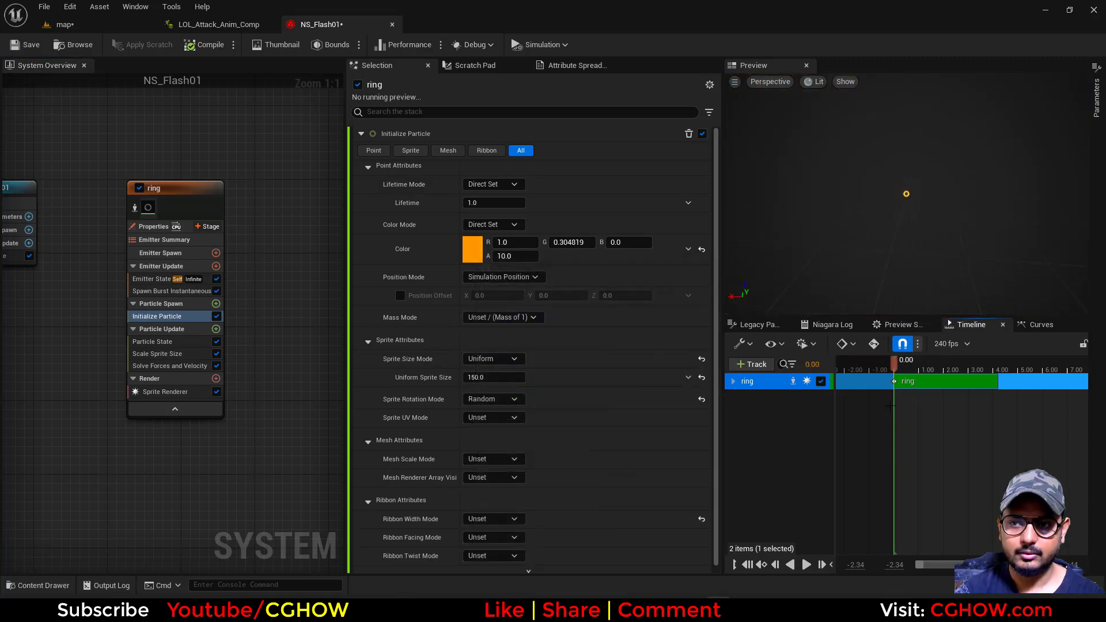
pyautogui.moveTo(916, 374); pyautogui.dragTo(896, 375)
# Set the ring particle color's alpha to 1.0 in Initialize Particle and scrub the timeline to check the preview
pyautogui.click(172, 291)
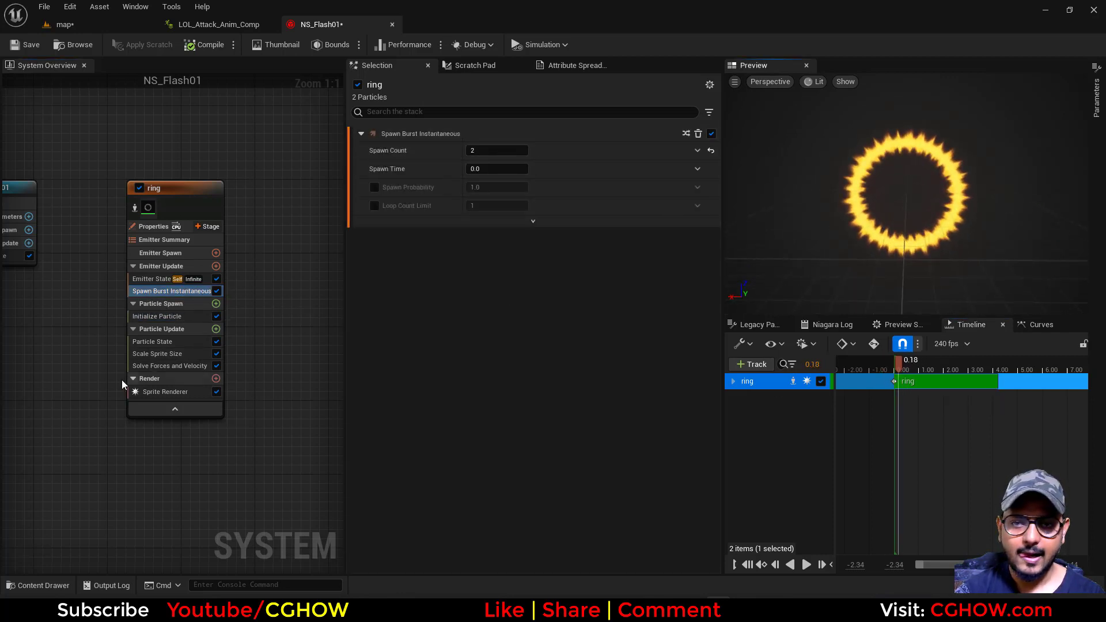
pyautogui.click(157, 317)
pyautogui.click(473, 250)
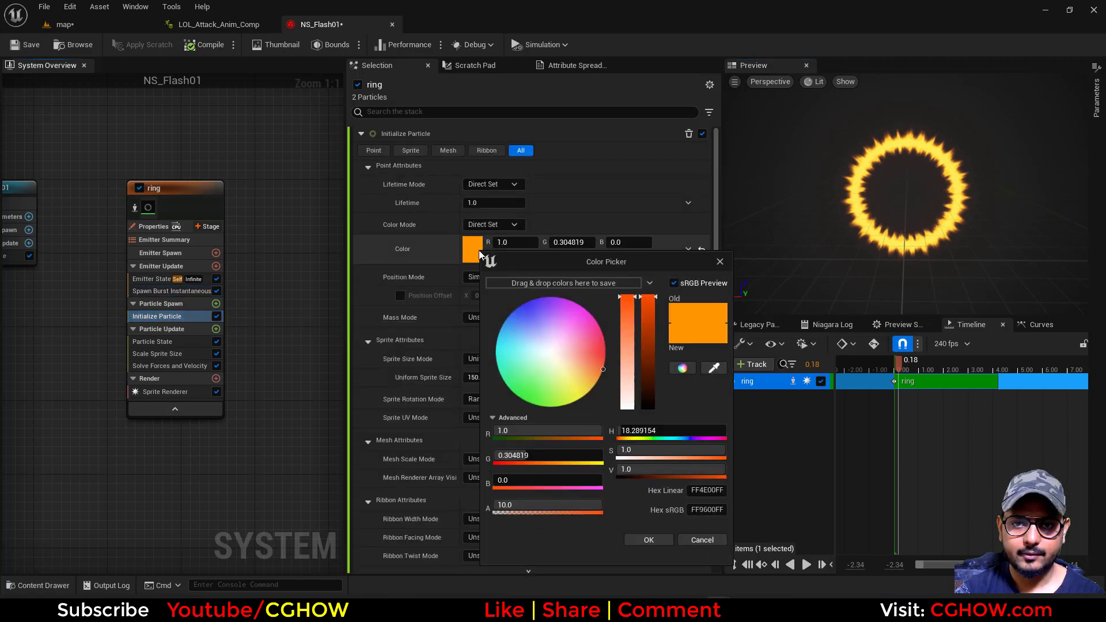
pyautogui.click(702, 538)
pyautogui.click(505, 256)
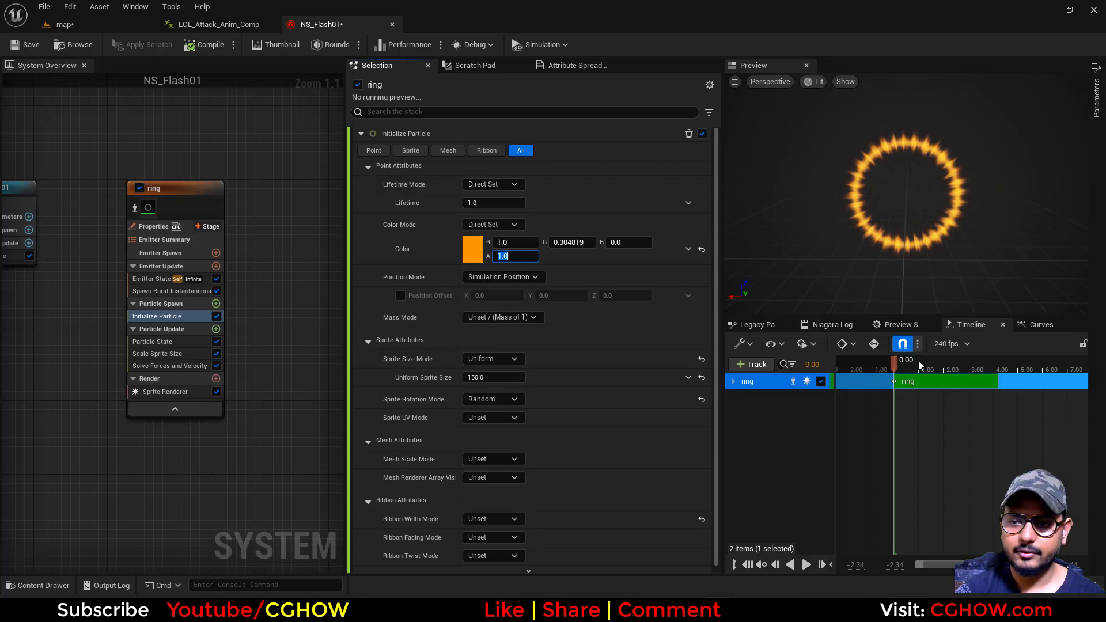
pyautogui.moveTo(920, 366); pyautogui.dragTo(892, 394)
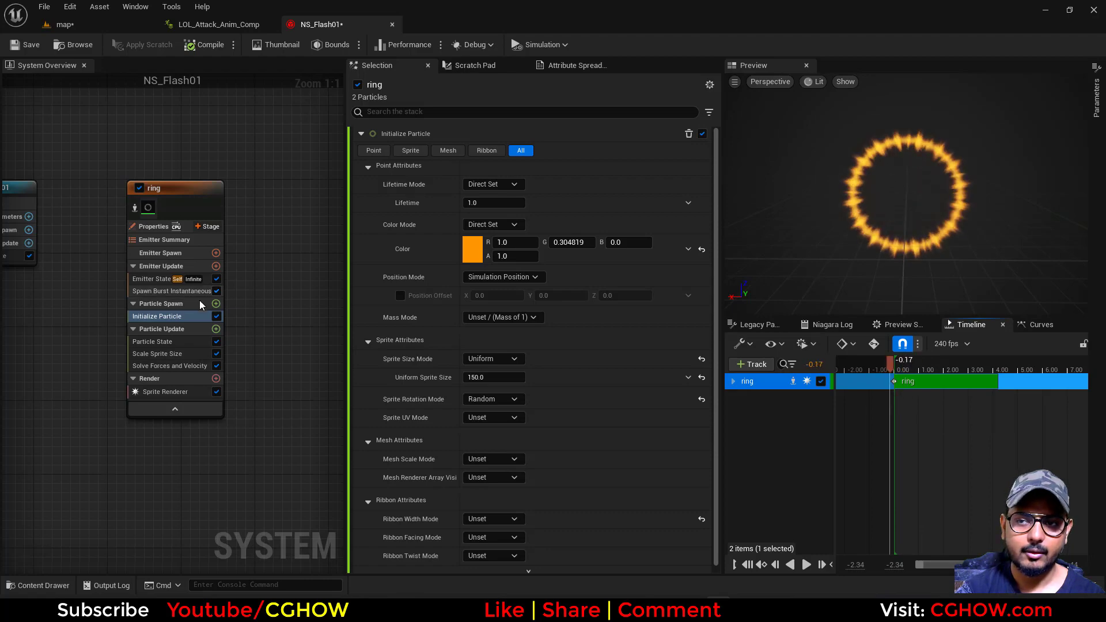
# Review the ring's emitter properties, save NS_Flash01 and locate it in the Content Browser
pyautogui.click(150, 227)
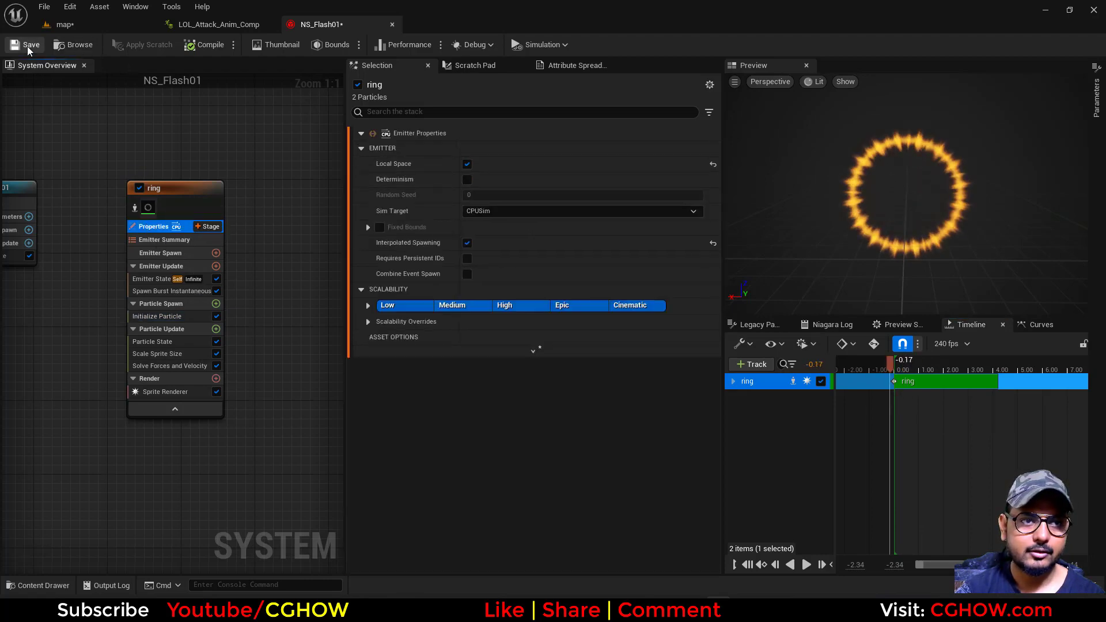
pyautogui.click(74, 45)
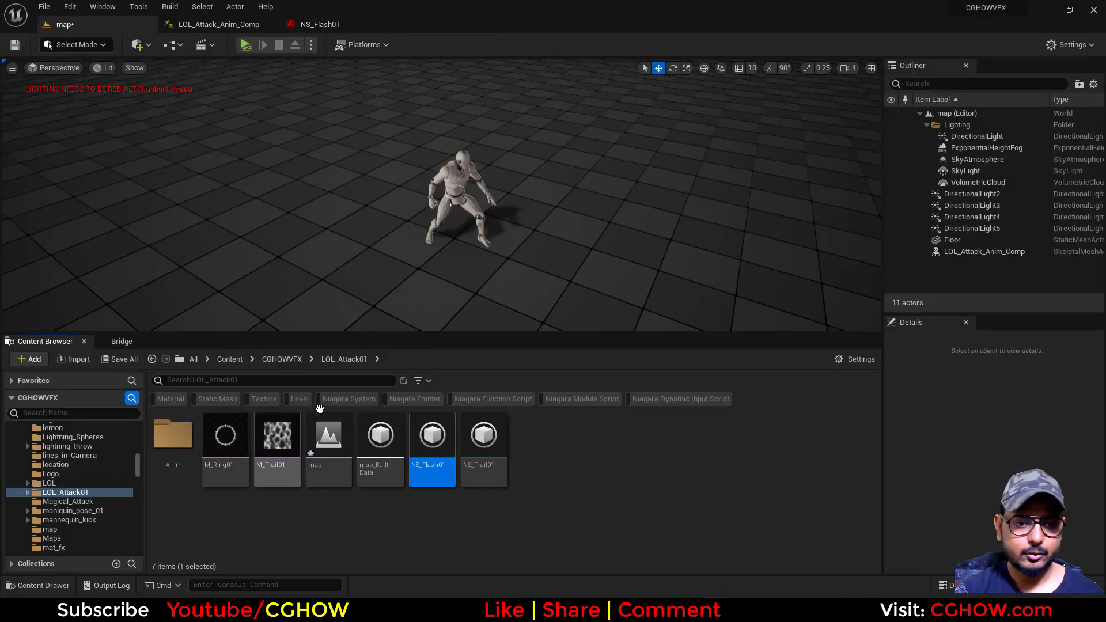
# Add a second notify track to the LOL_Attack_Anim_Comp animation composite
pyautogui.click(222, 24)
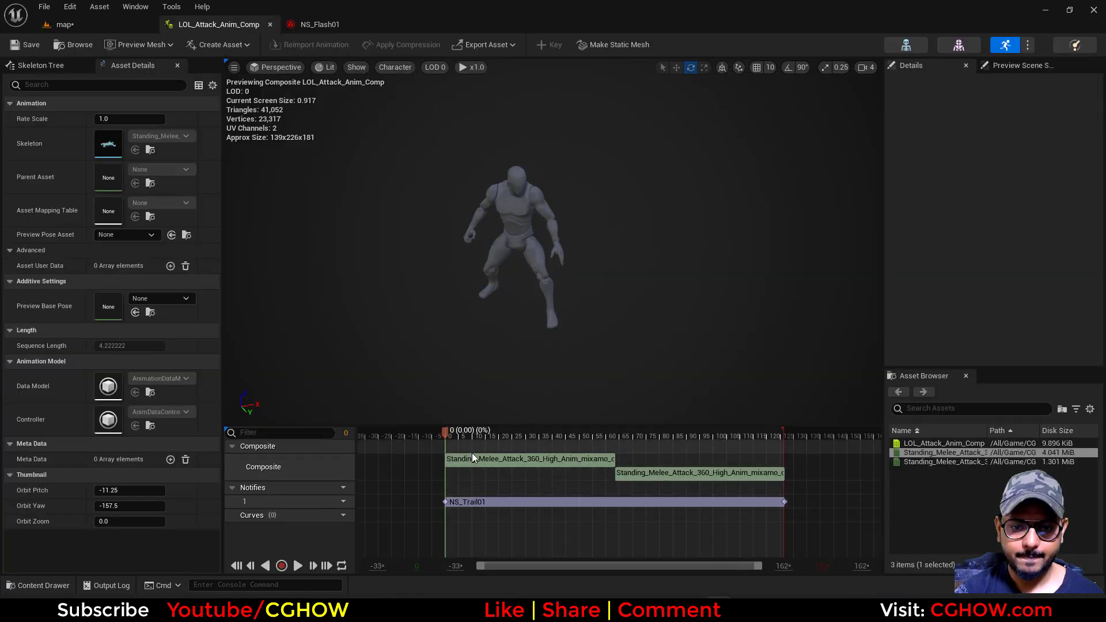
pyautogui.moveTo(441, 433)
pyautogui.mouseDown()
pyautogui.moveTo(462, 435)
pyautogui.moveTo(445, 434)
pyautogui.mouseUp()
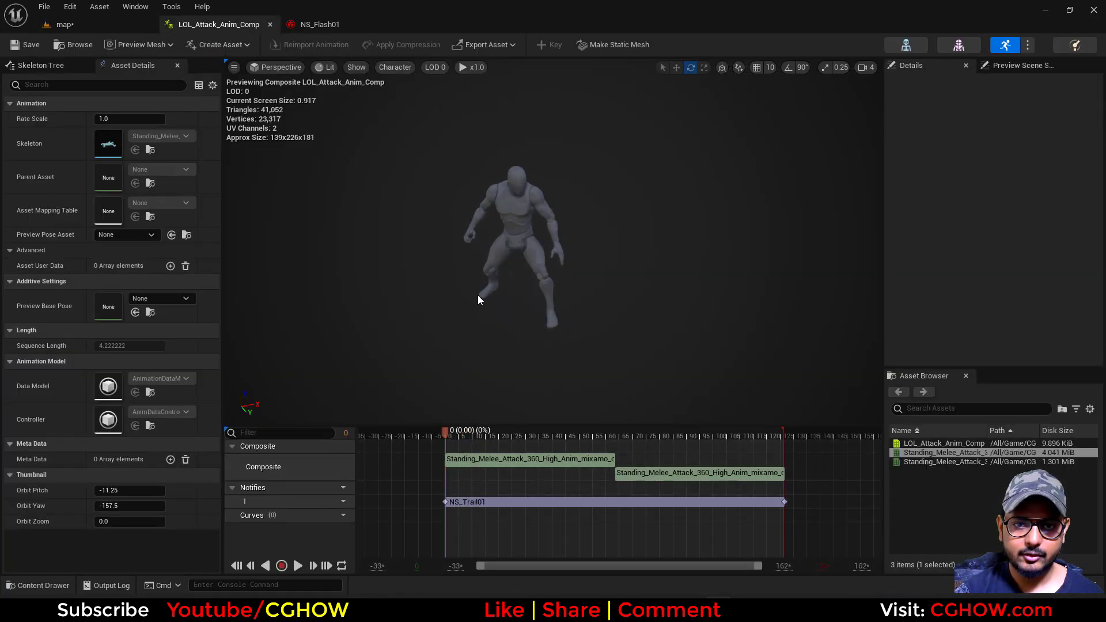
pyautogui.rightClick(454, 517)
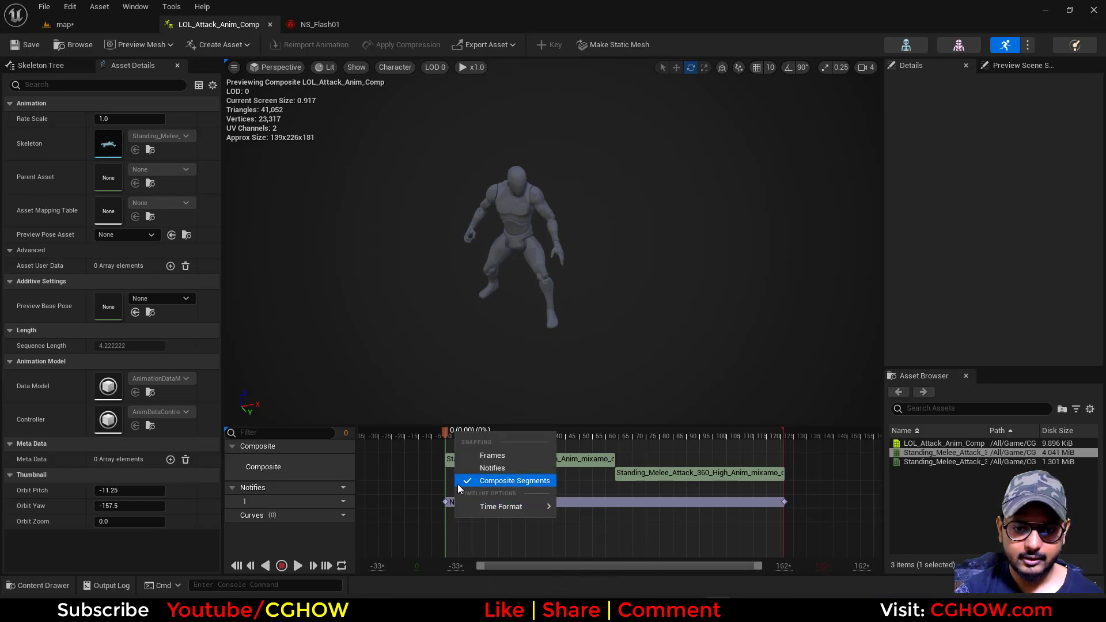
pyautogui.click(433, 532)
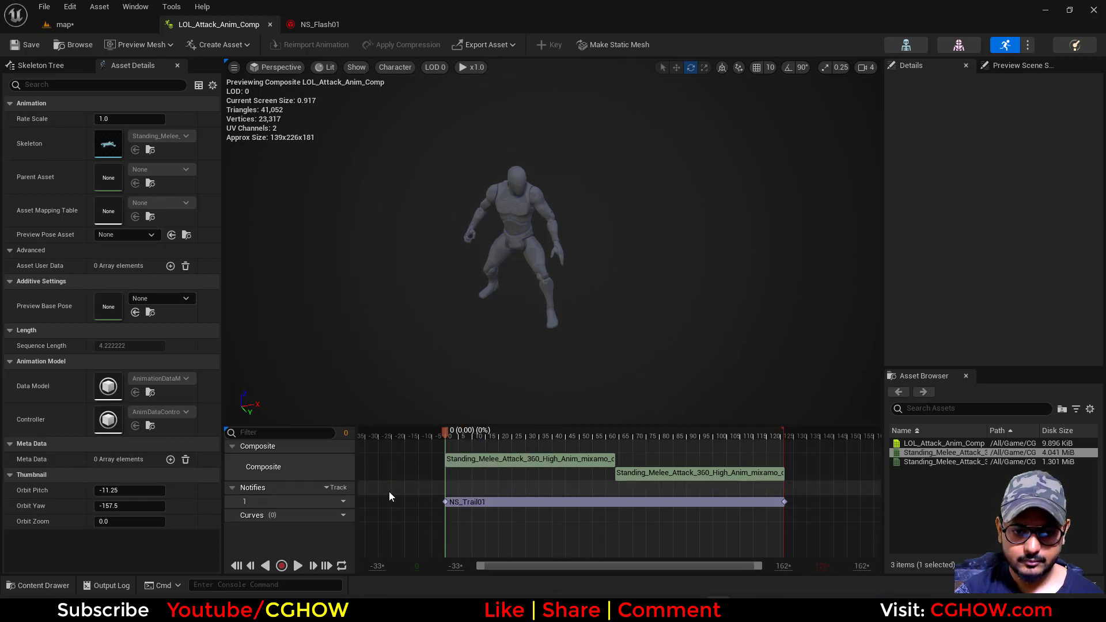
pyautogui.rightClick(461, 488)
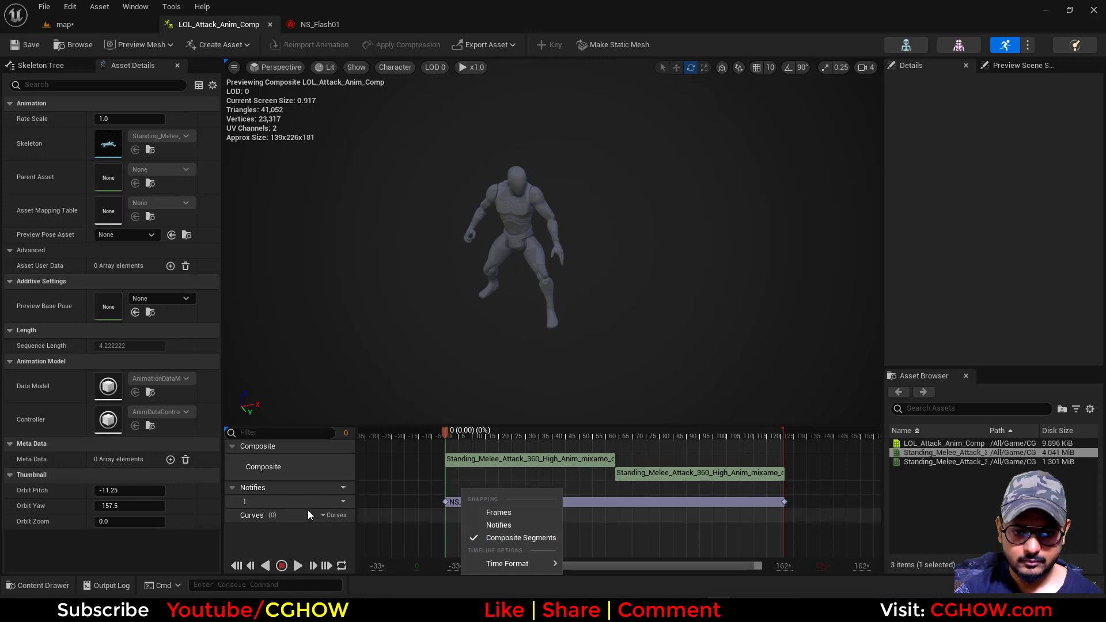
pyautogui.click(342, 501)
pyautogui.click(354, 532)
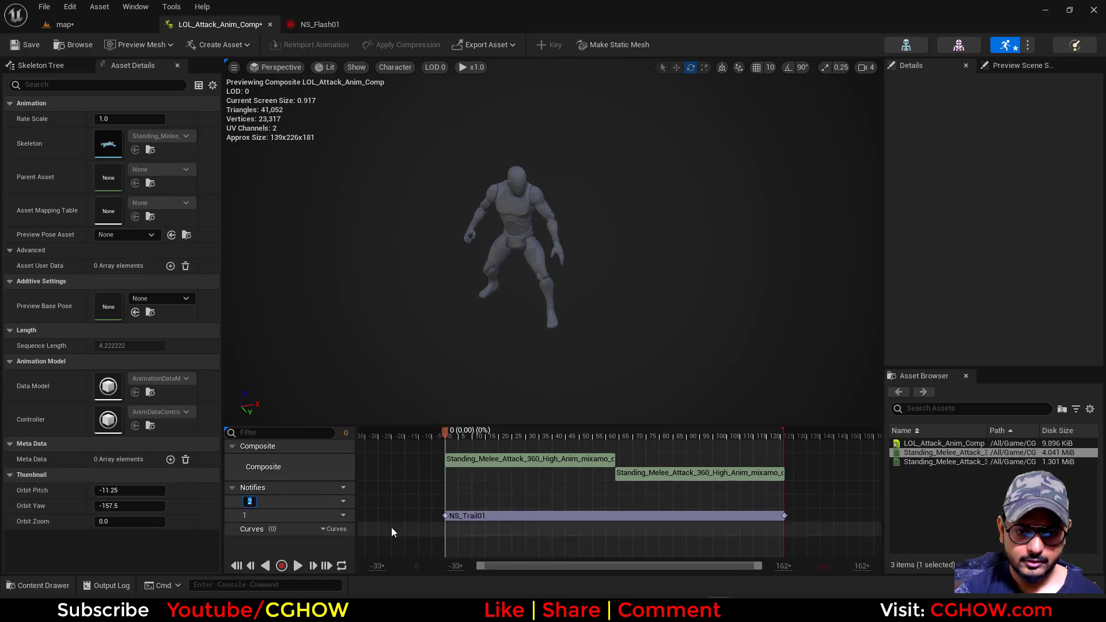
# Add a Play Niagara Particle Effect notify at the start of notify track 2
pyautogui.rightClick(453, 501)
pyautogui.moveTo(486, 523)
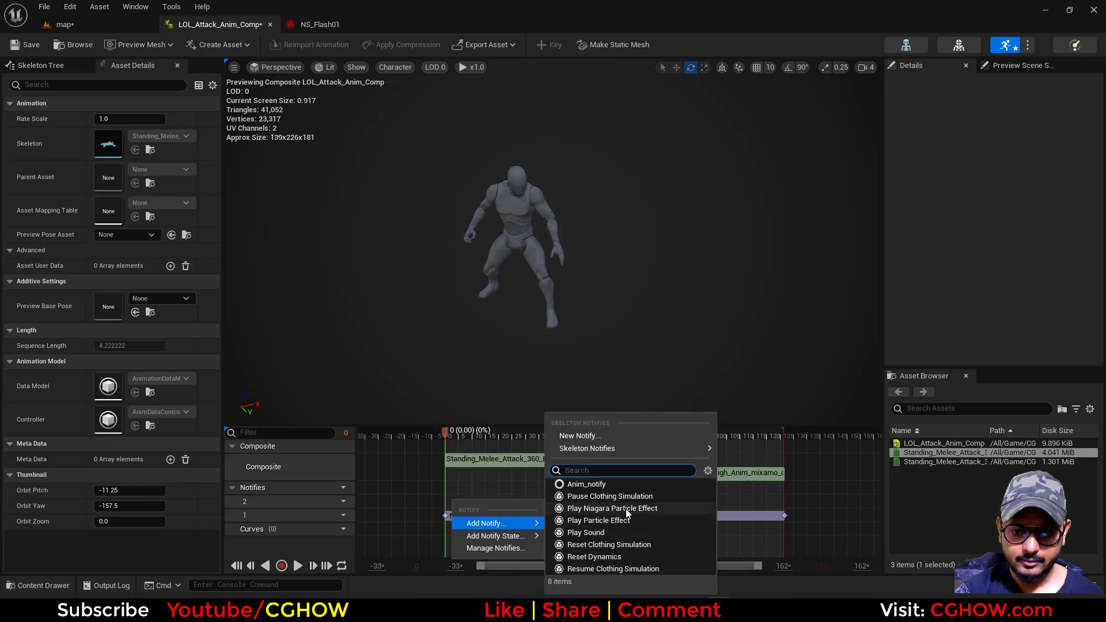
pyautogui.click(629, 510)
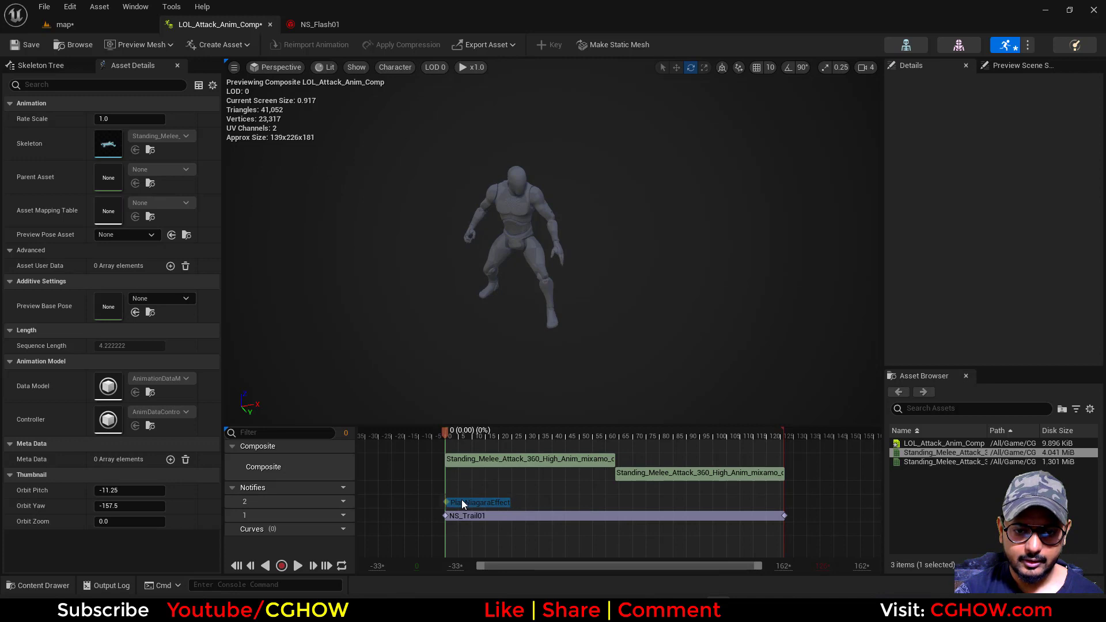
# Copy the socket name RightHandMiddle2 from the NS_Trail01 notify into the new Niagara effect notify
pyautogui.click(462, 502)
pyautogui.click(496, 518)
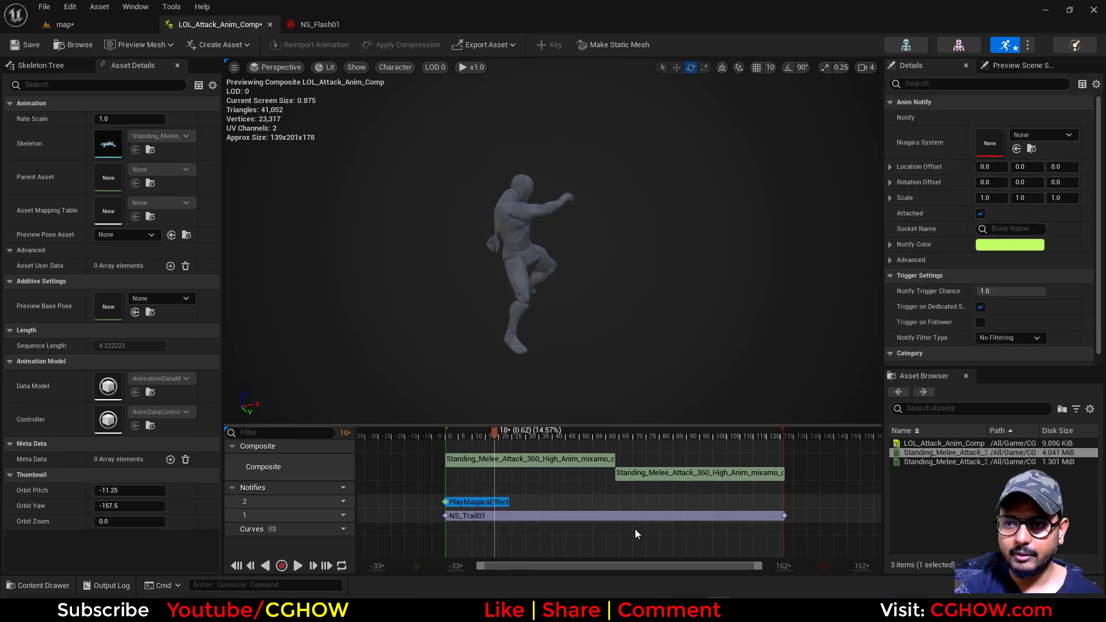
pyautogui.click(576, 516)
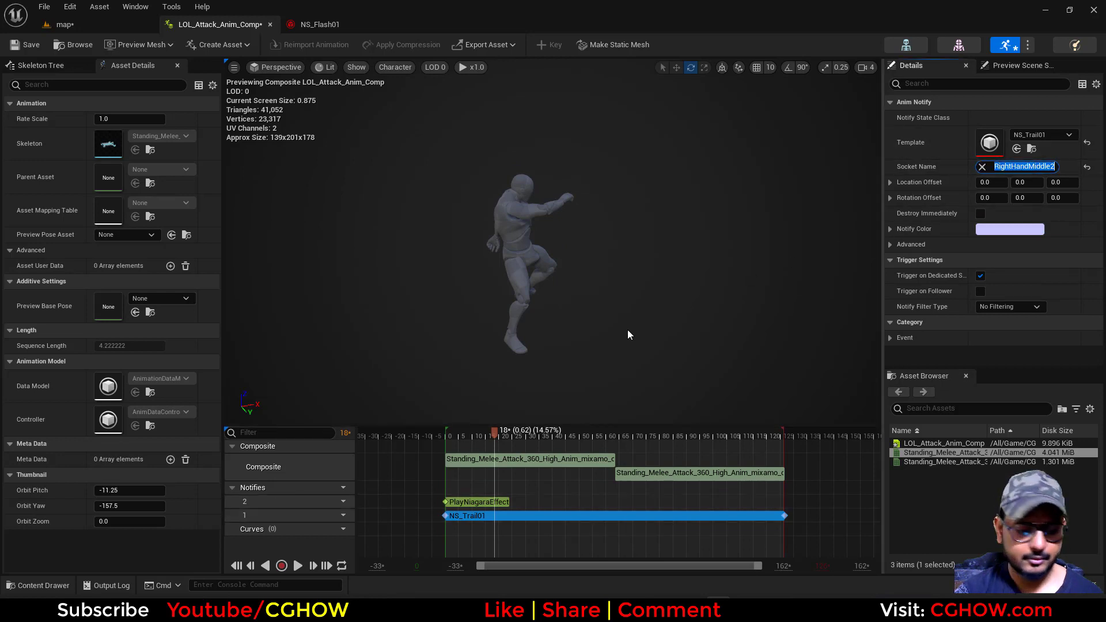
pyautogui.click(478, 502)
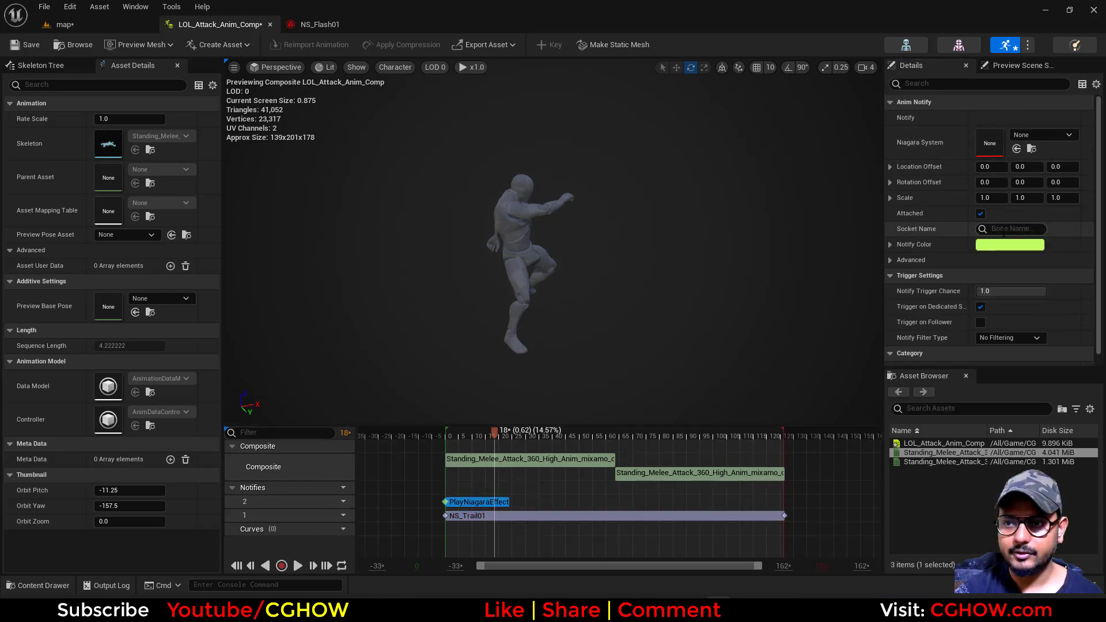
pyautogui.click(1018, 229)
pyautogui.write('RightHandMiddle2')
pyautogui.click(1034, 247)
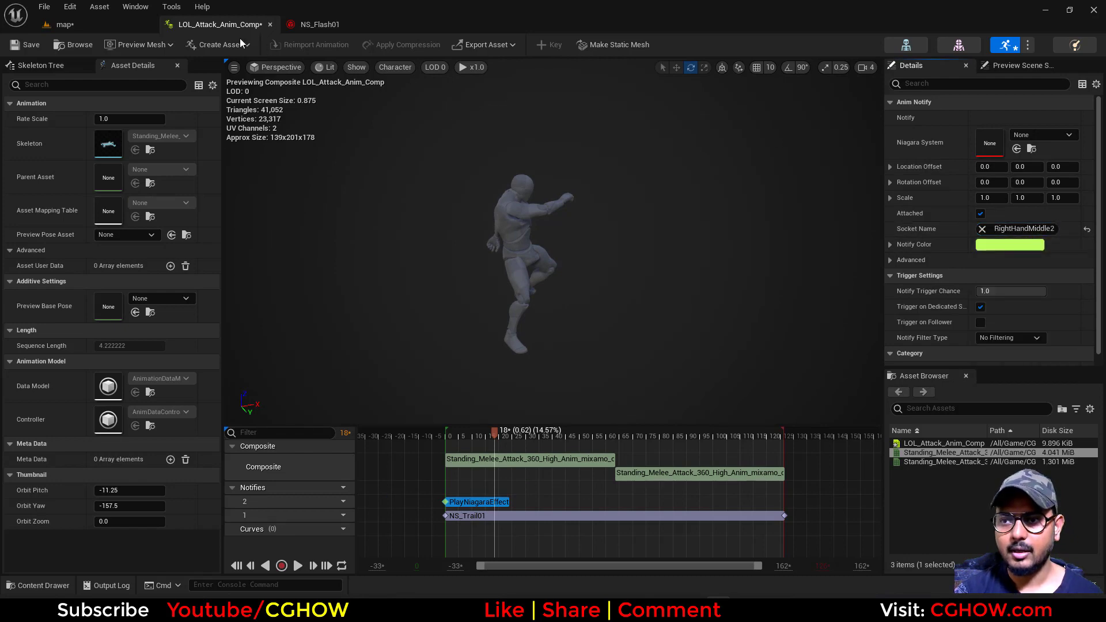
# Assign NS_Flash01 as the new notify's Niagara system, save the composite and play the animation to check the effect
pyautogui.click(334, 24)
pyautogui.click(72, 48)
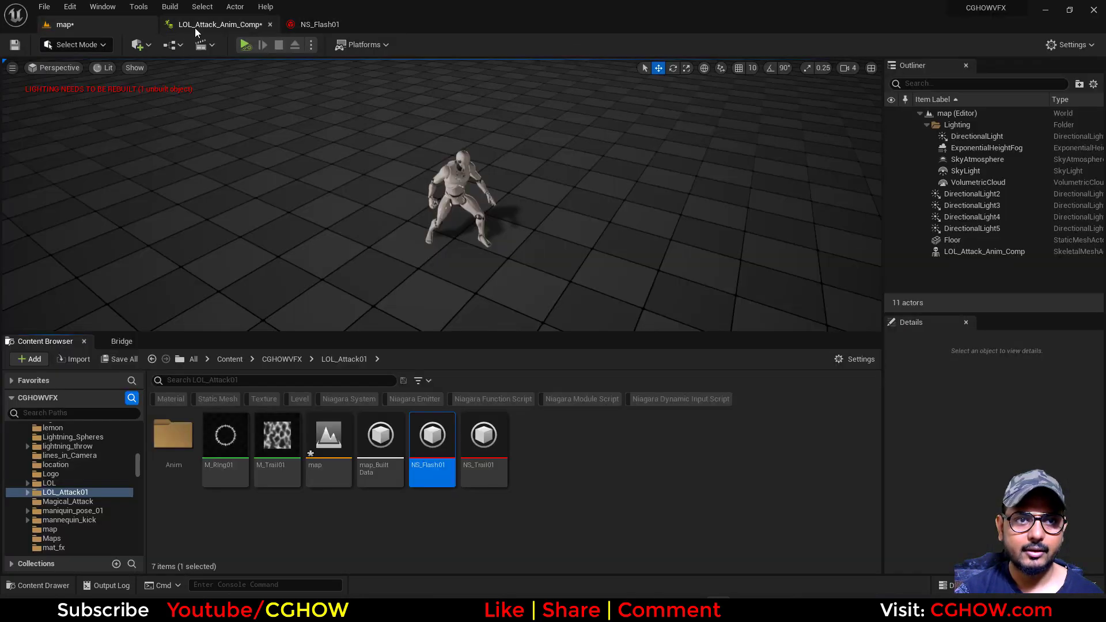
pyautogui.click(195, 25)
pyautogui.click(1018, 149)
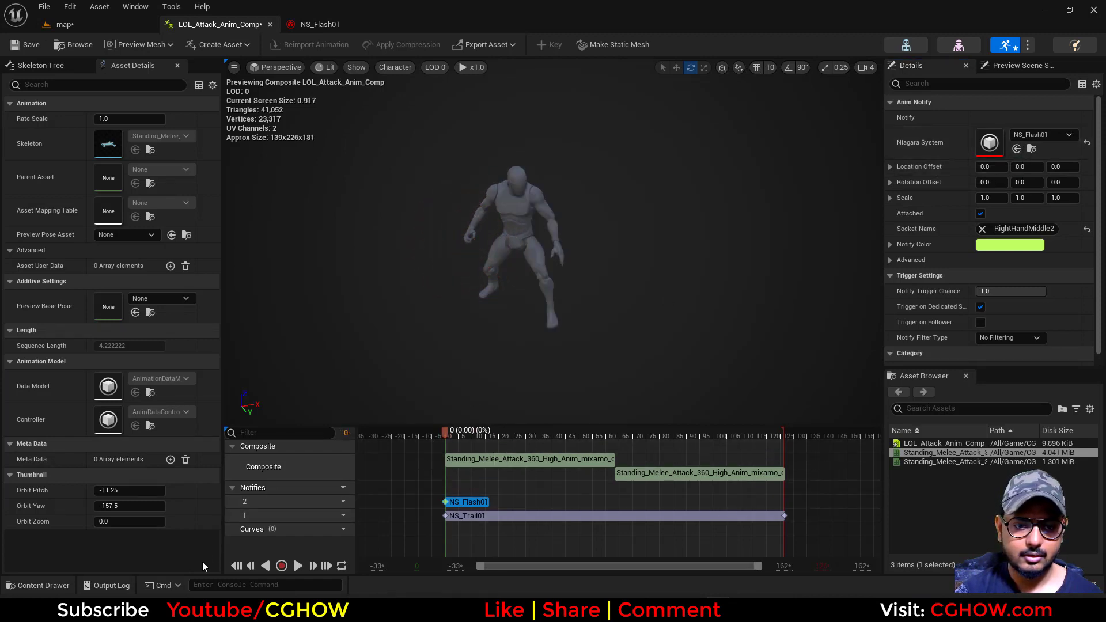
pyautogui.click(298, 565)
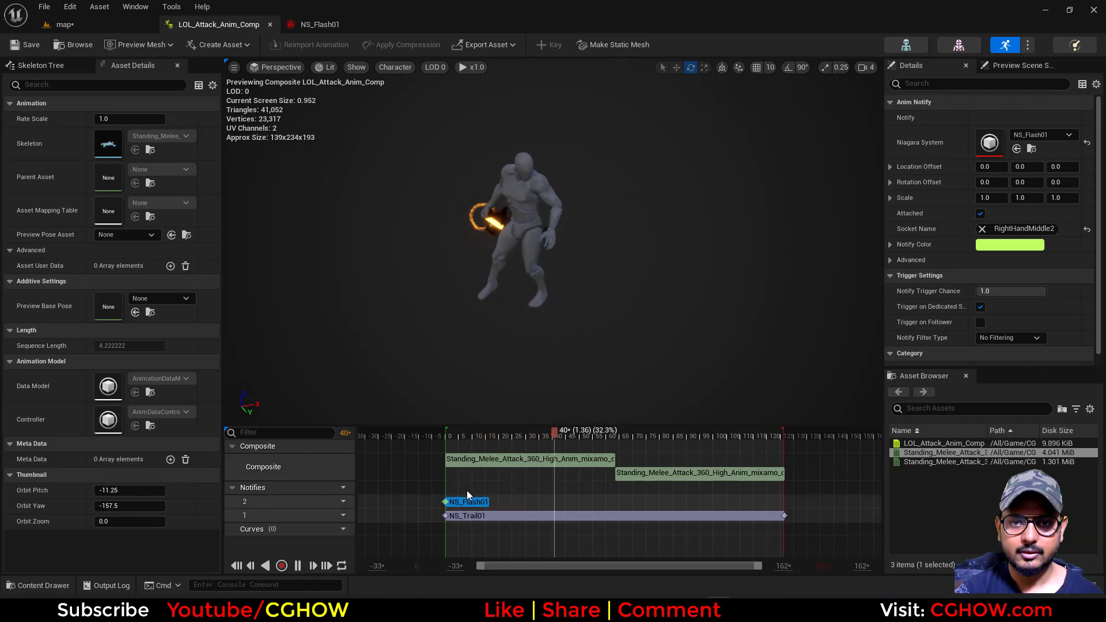
pyautogui.click(445, 436)
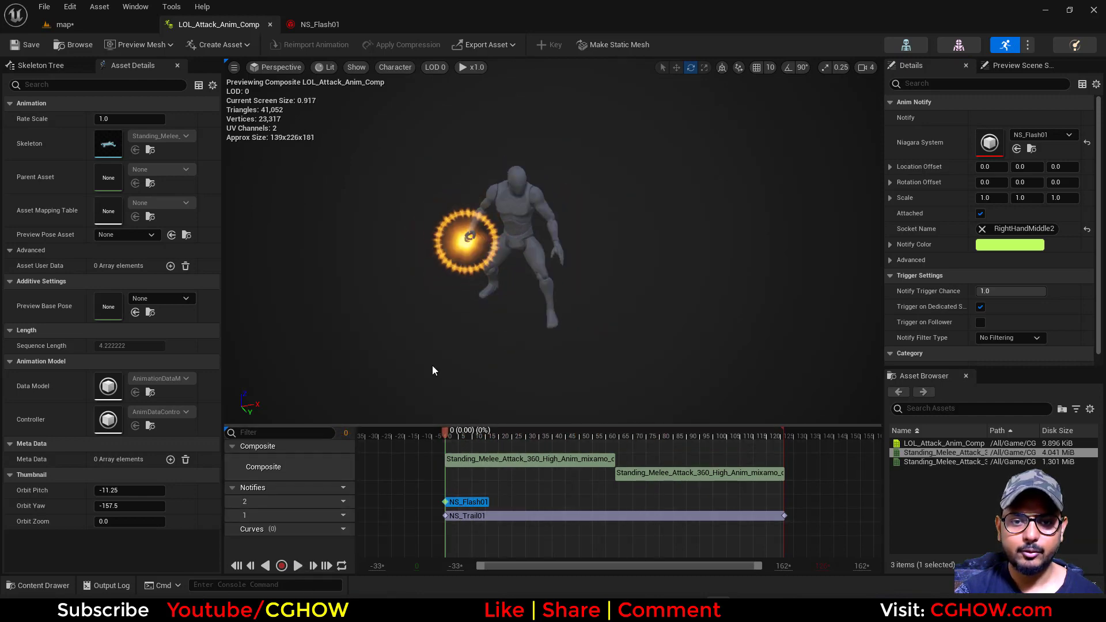
# Set the ring emitter's Loop Behavior to Once in Emitter State of NS_Flash01
pyautogui.click(320, 24)
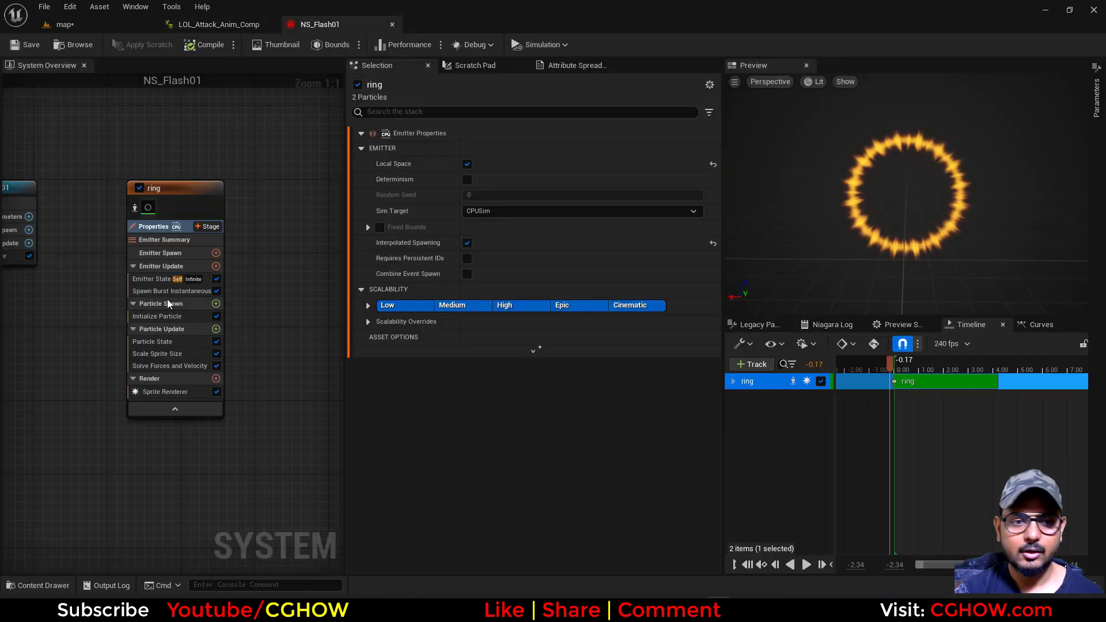
pyautogui.click(145, 281)
pyautogui.click(478, 221)
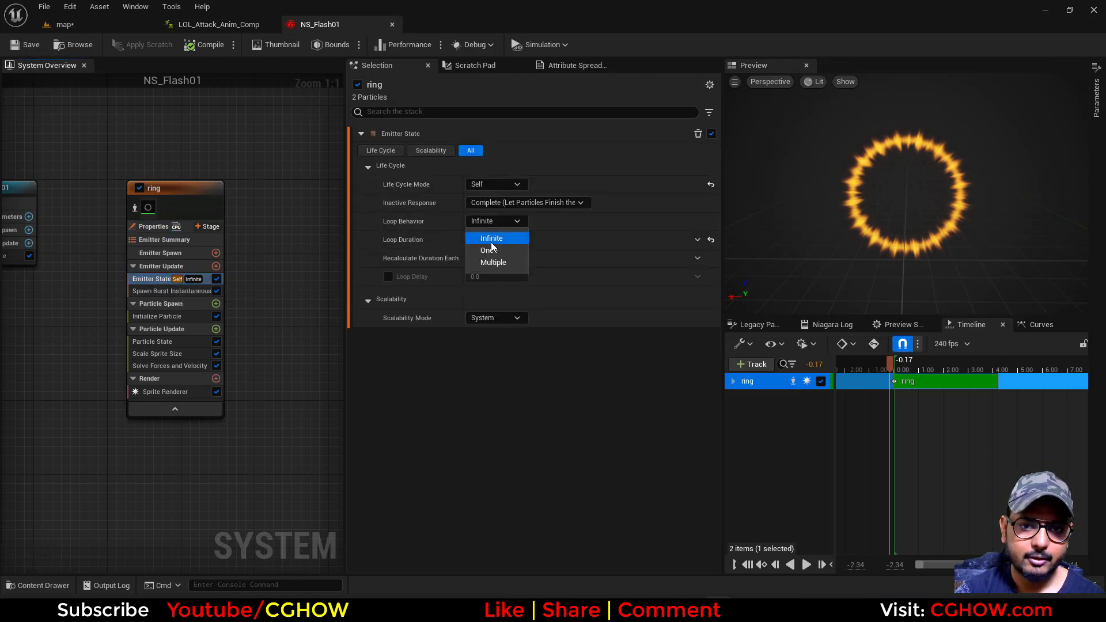
pyautogui.click(495, 251)
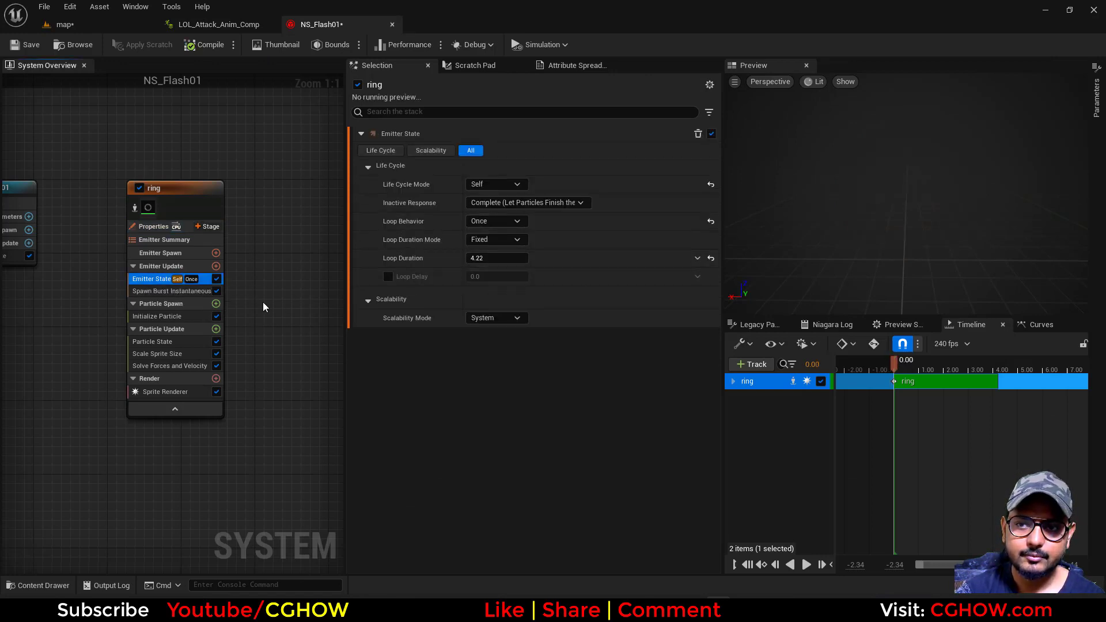
# Set the ring emitter's particle Lifetime to 0.2 and Uniform Sprite Size to 50 in Initialize Particle, and save NS_Flash01
pyautogui.click(163, 316)
pyautogui.click(489, 204)
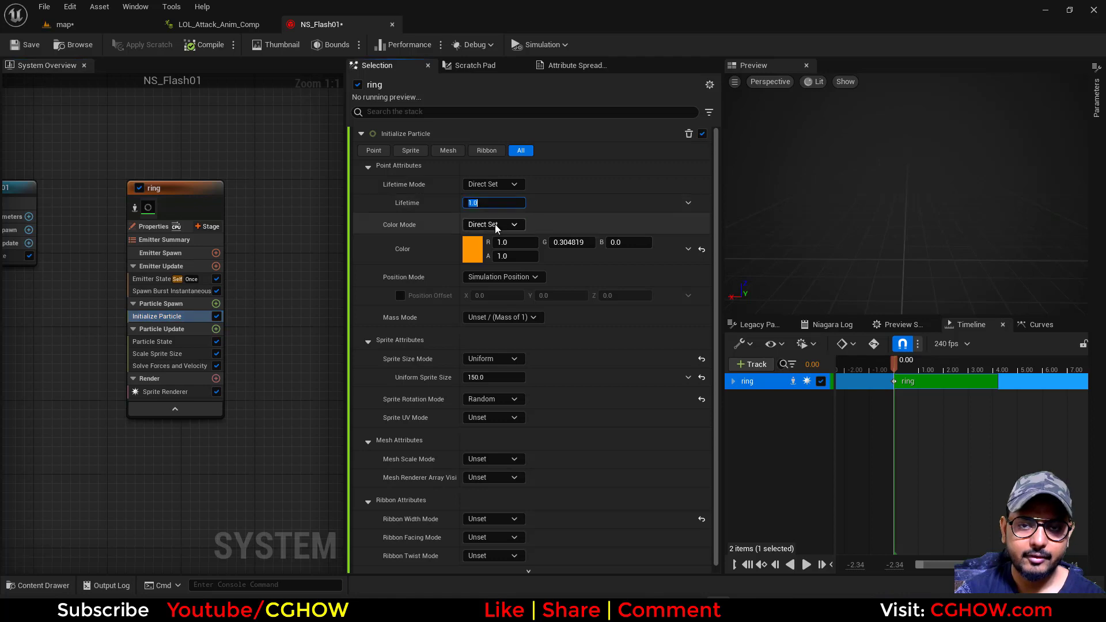
pyautogui.write('0.2')
pyautogui.press('Return')
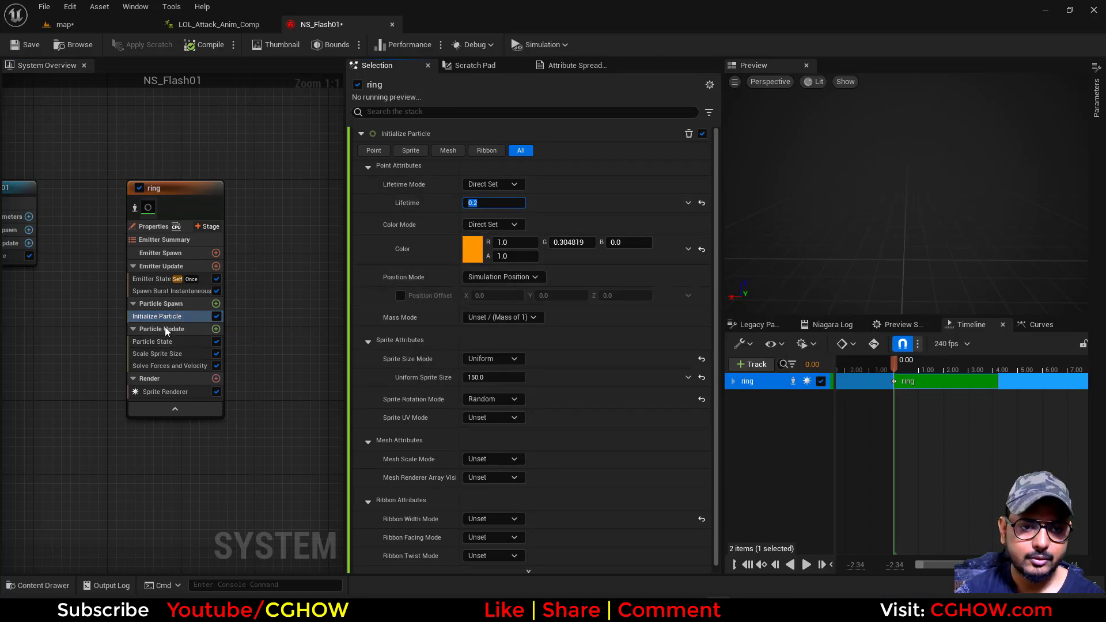
pyautogui.click(493, 377)
pyautogui.write('50')
pyautogui.press('Return')
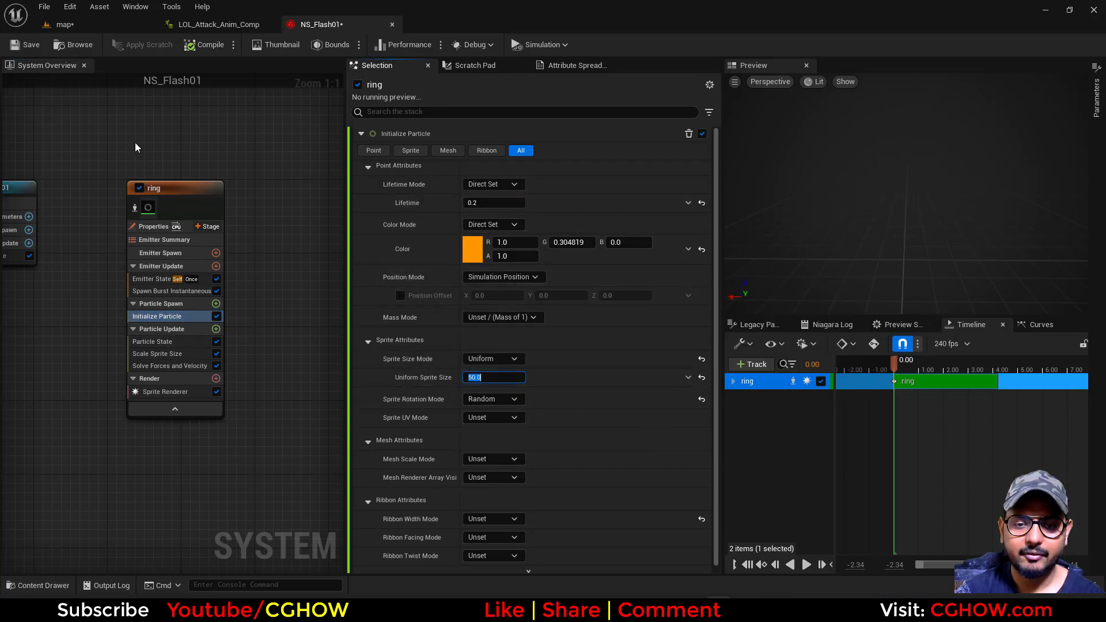
pyautogui.click(19, 51)
# Play the LOL_Attack_Anim_Comp composite and return to its start to check the ring flash on the hand
pyautogui.click(219, 24)
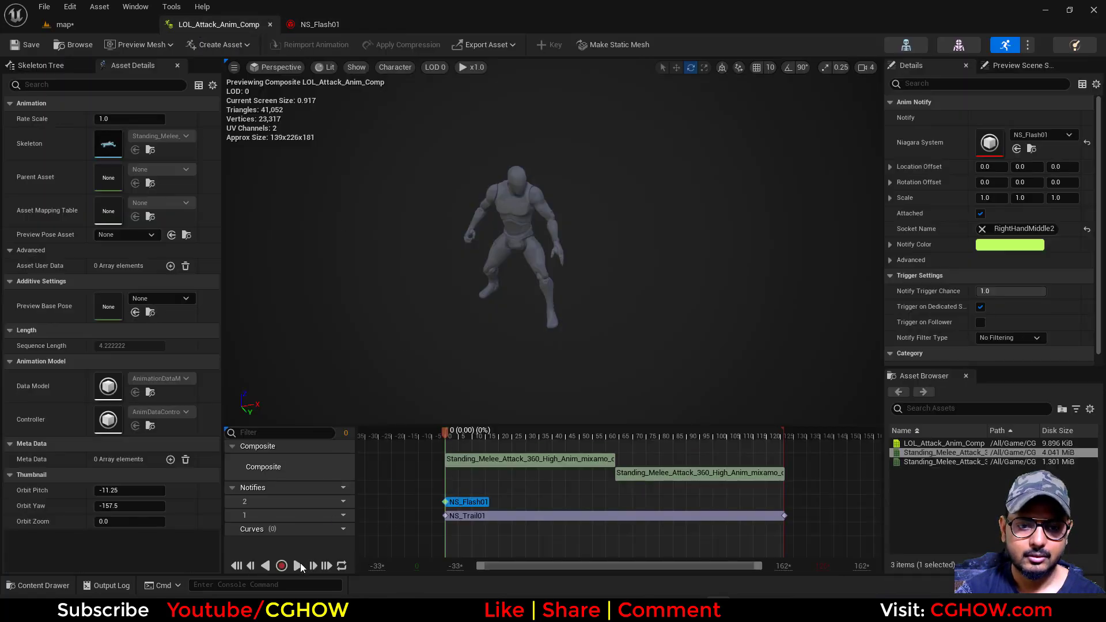
pyautogui.click(298, 566)
pyautogui.click(430, 449)
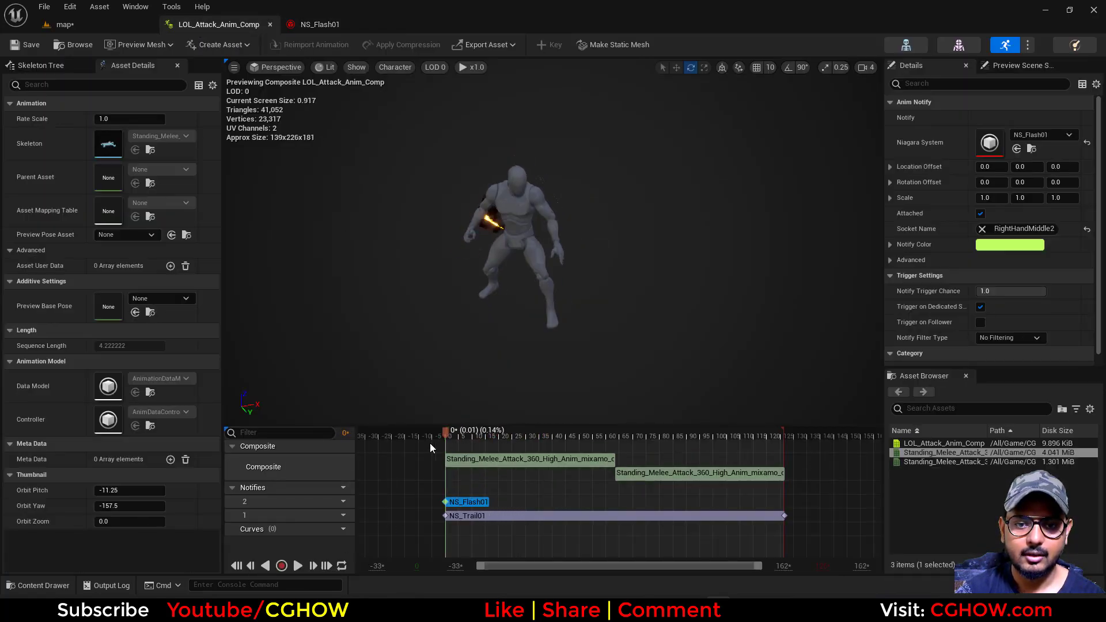
# Set the ring emitter's Lifetime to 0.4 and Uniform Sprite Size to 70 in NS_Flash01
pyautogui.click(320, 25)
pyautogui.click(494, 203)
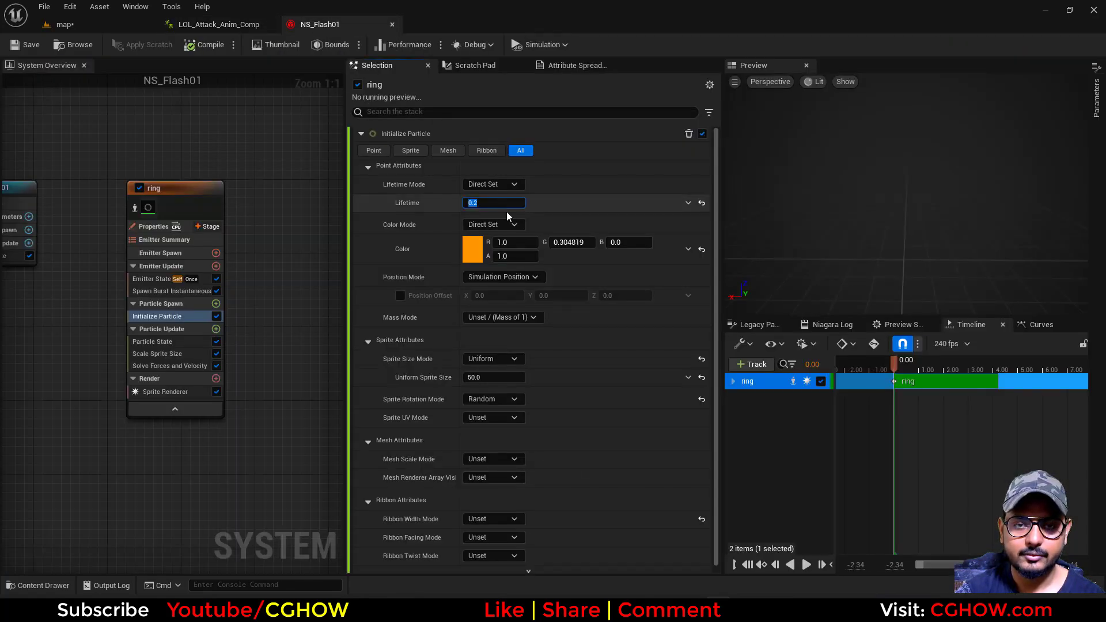
pyautogui.write('0.4')
pyautogui.press('Return')
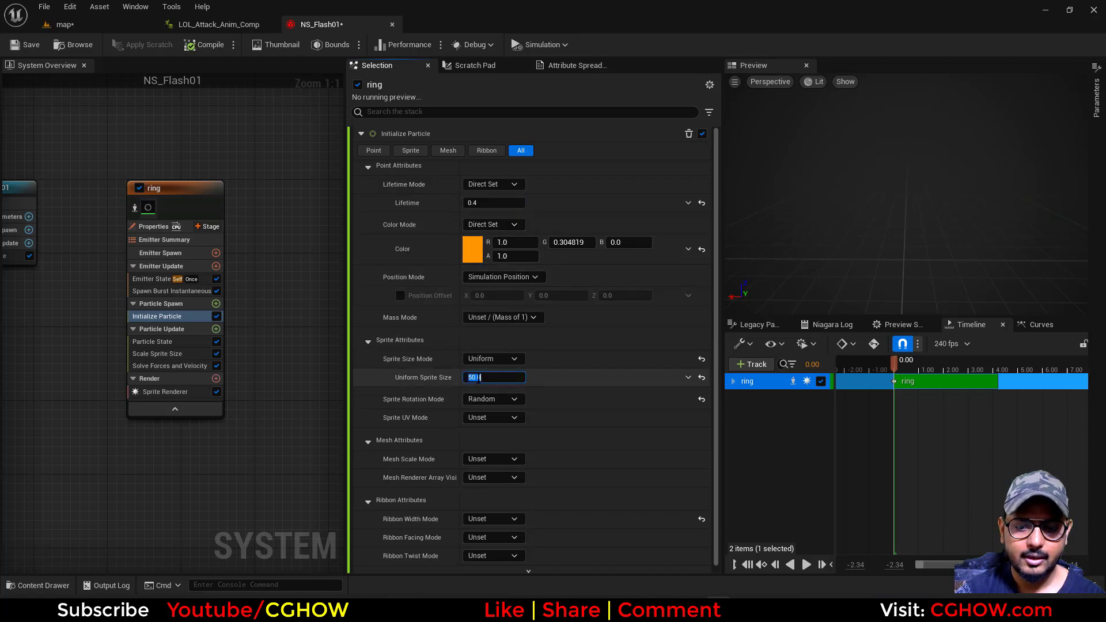
# Replay the attack composite and scrub its opening frames to examine the ring's new size and duration
pyautogui.click(219, 24)
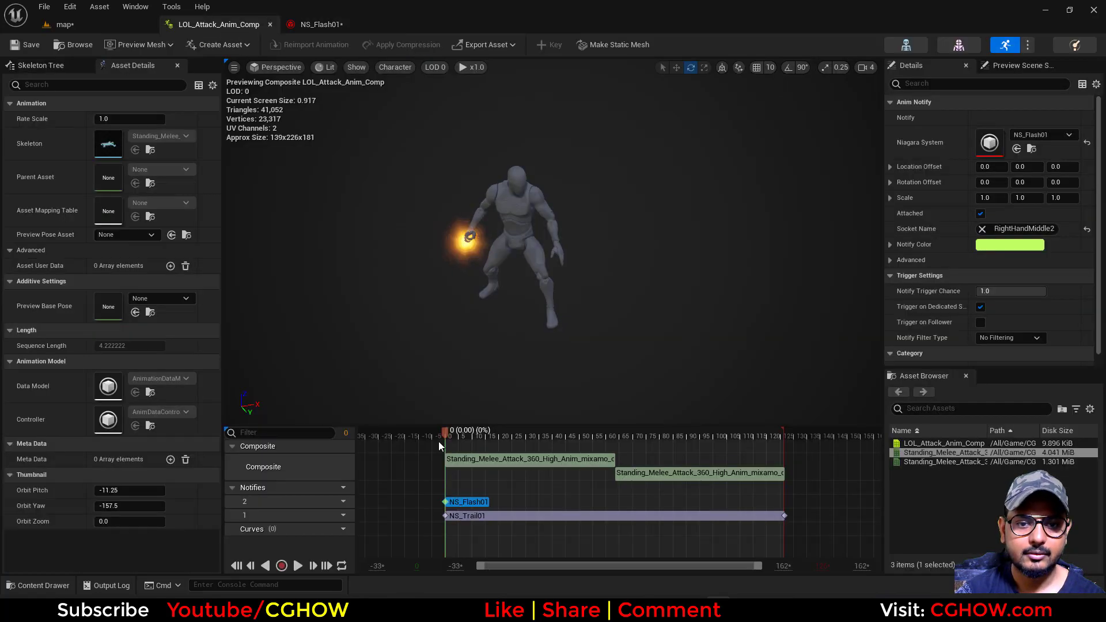
pyautogui.click(297, 566)
pyautogui.moveTo(432, 426); pyautogui.dragTo(432, 450)
pyautogui.moveTo(442, 459)
pyautogui.mouseDown()
pyautogui.moveTo(471, 466)
pyautogui.moveTo(434, 466)
pyautogui.moveTo(455, 468)
pyautogui.mouseUp()
# Set the ring emitter's Spawn Burst Instantaneous Spawn Count to 3 in NS_Flash01
pyautogui.click(346, 26)
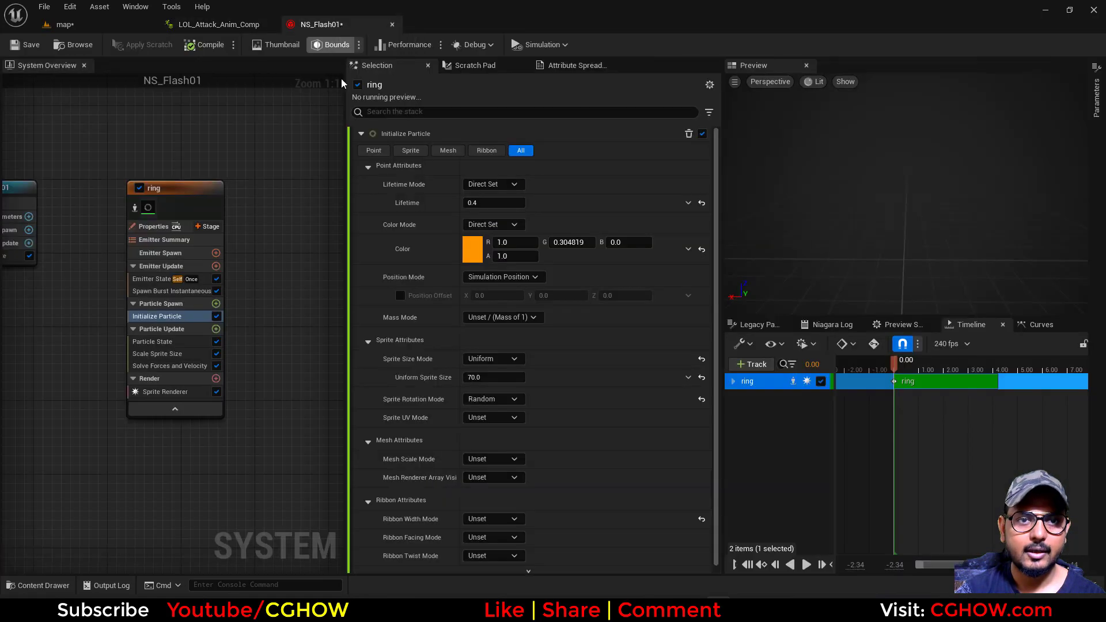
pyautogui.click(159, 291)
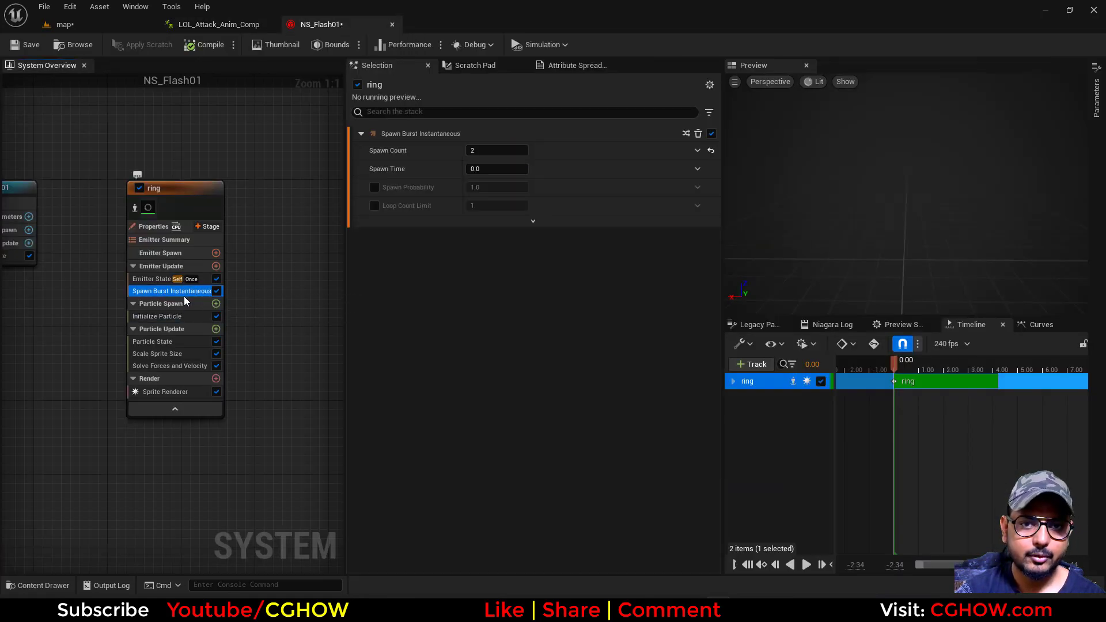
pyautogui.click(495, 151)
pyautogui.write('3')
pyautogui.press('Return')
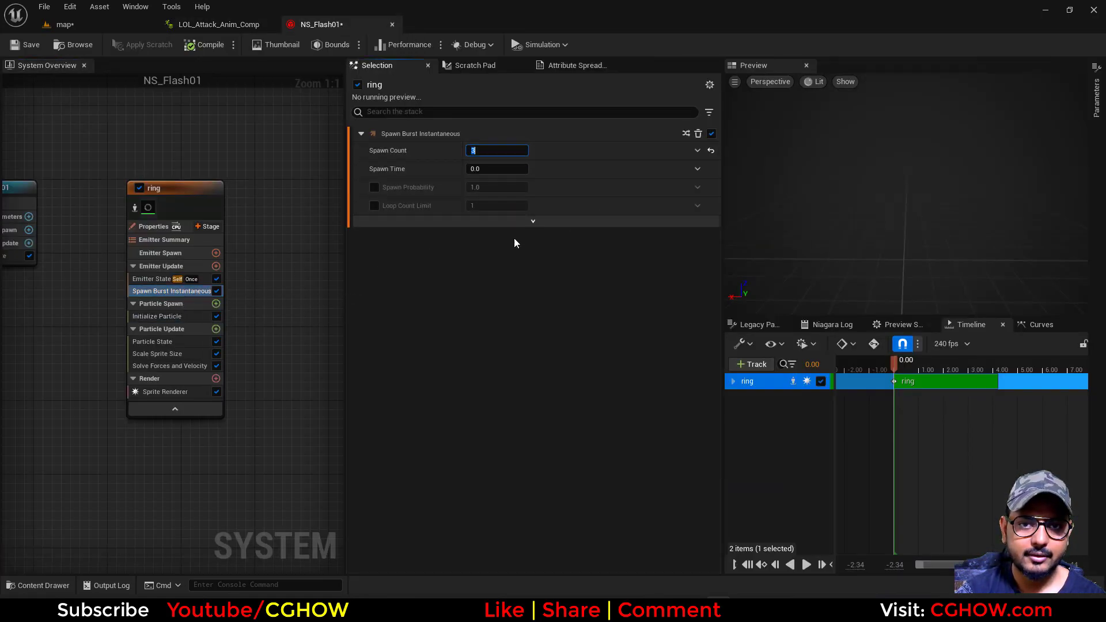
# Set the ring particles' Lifetime Mode to Random with a minimum of 0.3 and a maximum of 0.5, and save NS_Flash01
pyautogui.click(196, 316)
pyautogui.click(494, 184)
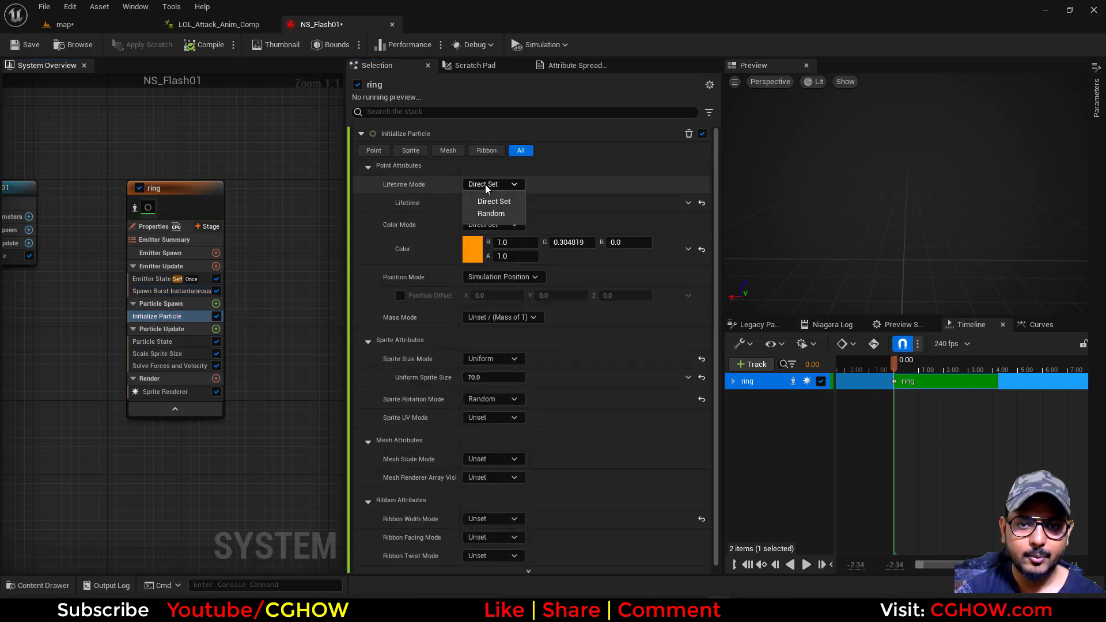
pyautogui.click(496, 215)
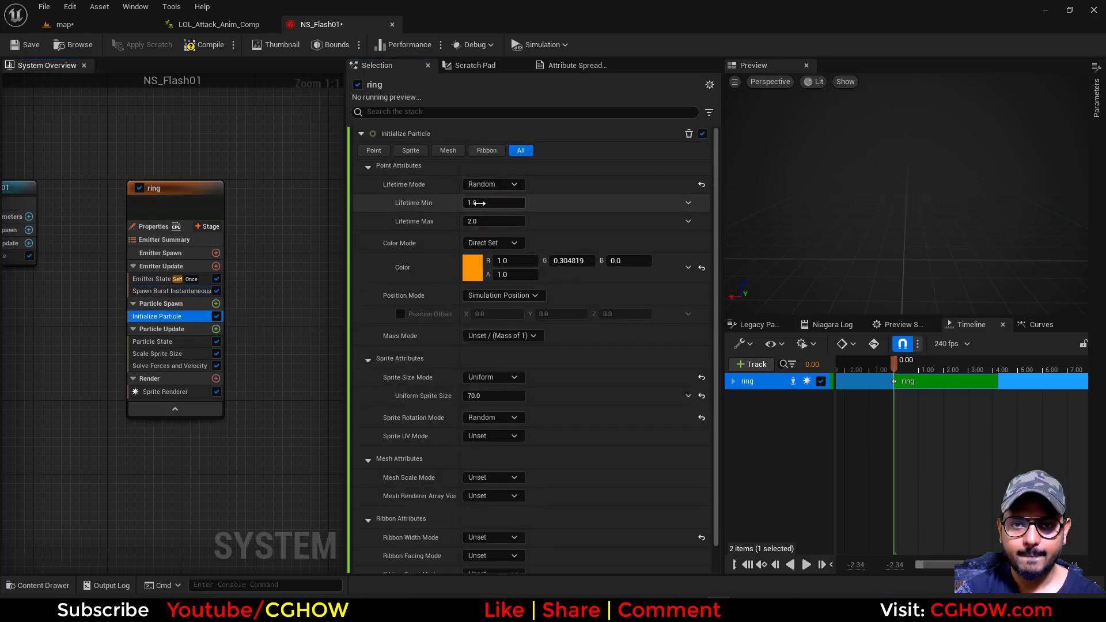
pyautogui.write('3')
pyautogui.press('Tab')
pyautogui.write('.5')
pyautogui.press('Return')
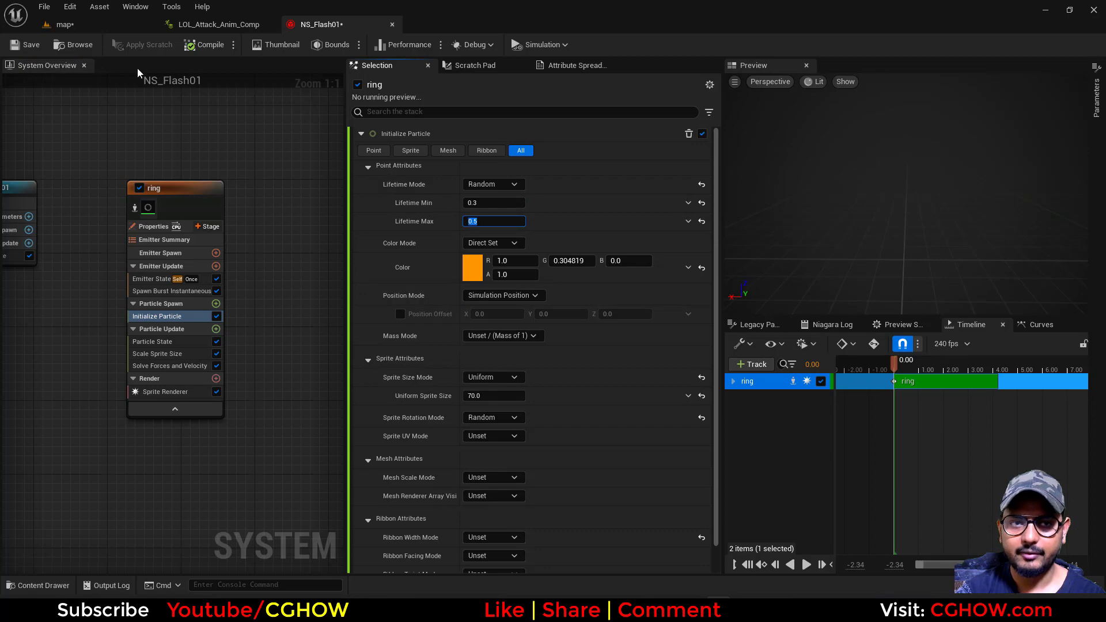
pyautogui.click(14, 53)
# Play the attack composite and scrub around the first frames to check the burst of rings with random lifetimes
pyautogui.click(216, 24)
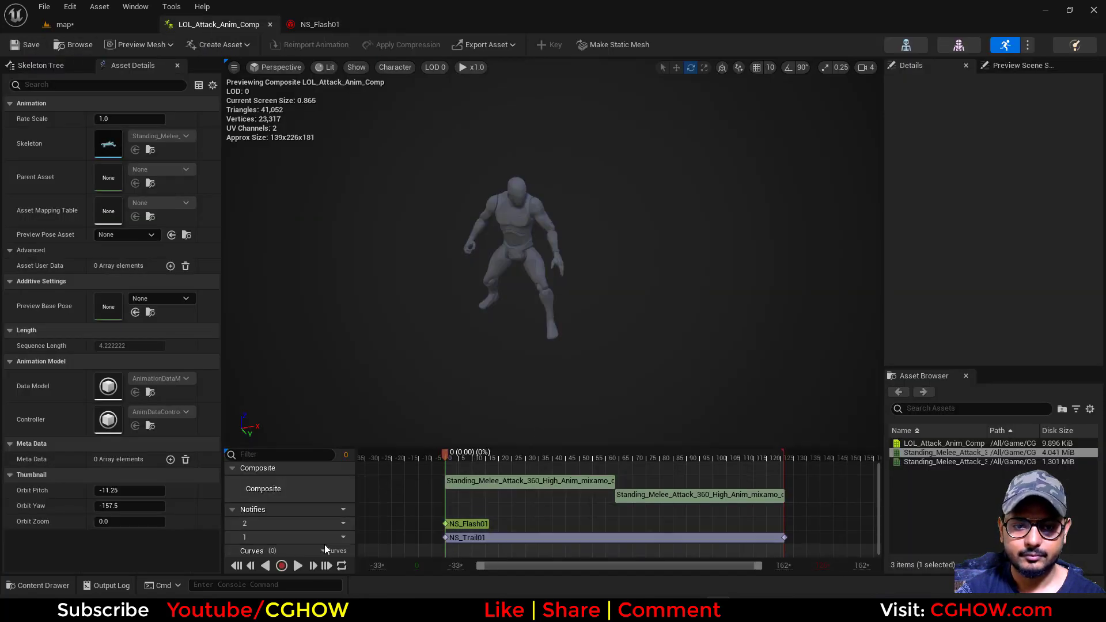
pyautogui.click(297, 566)
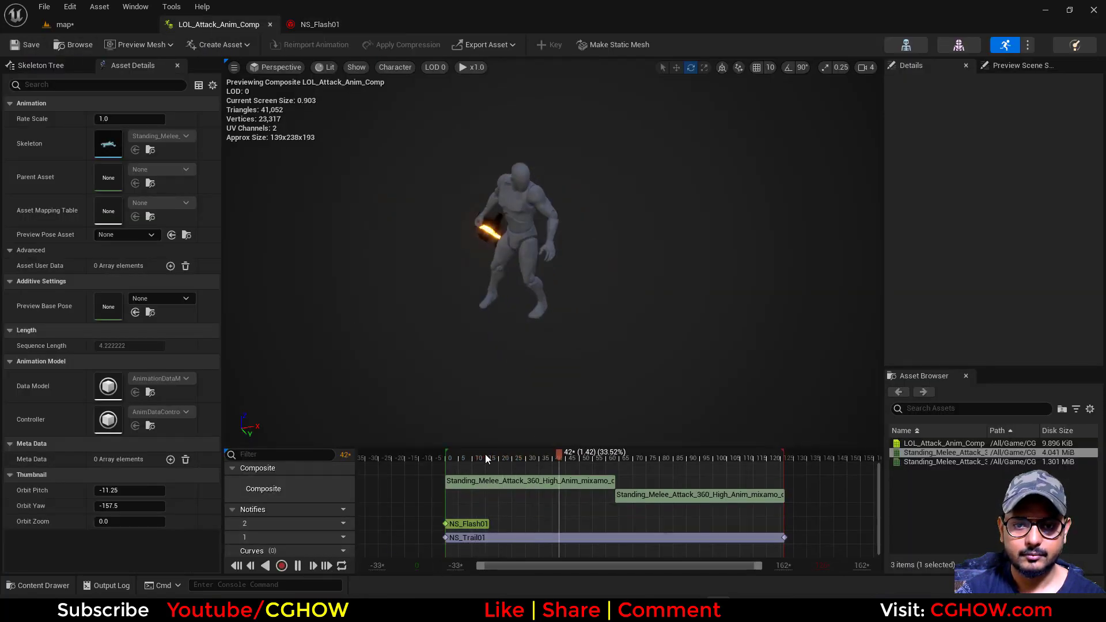
pyautogui.click(445, 455)
pyautogui.moveTo(443, 469); pyautogui.dragTo(427, 487)
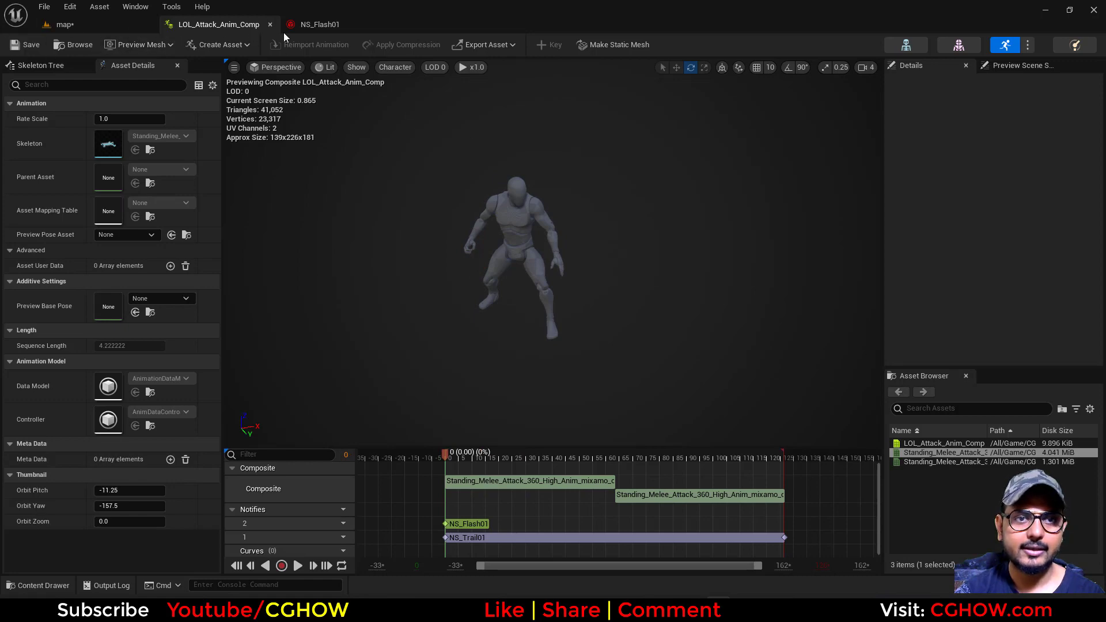
# Duplicate the ring emitter in NS_Flash01, place the copy beside the original and rename it glow
pyautogui.click(311, 24)
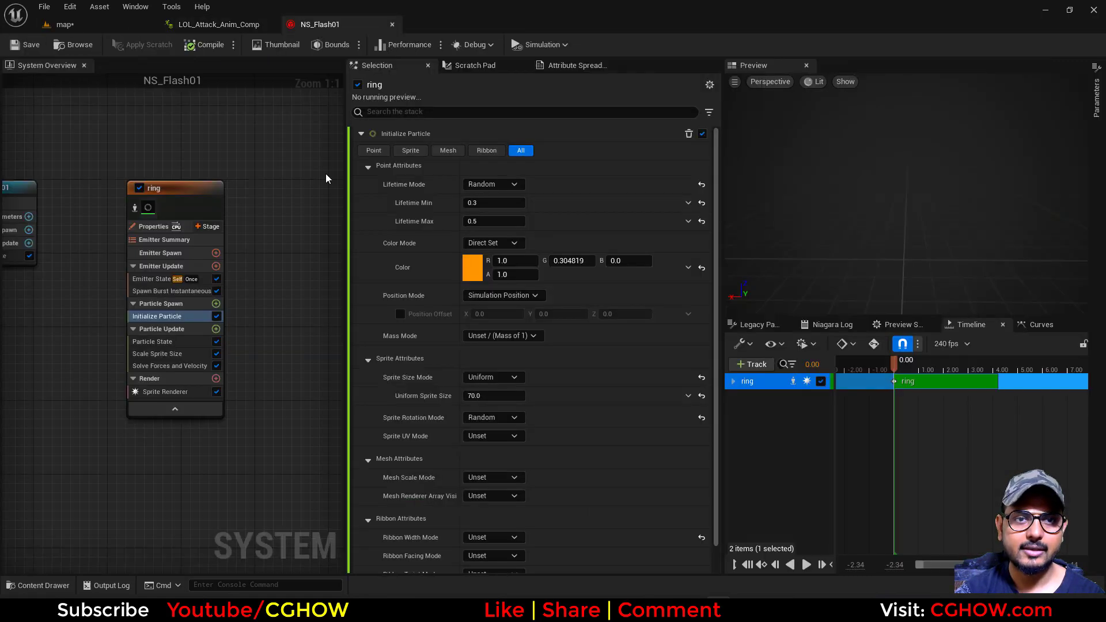
pyautogui.click(191, 162)
pyautogui.hotkey('ctrl', 'v')
pyautogui.moveTo(218, 172); pyautogui.dragTo(202, 172)
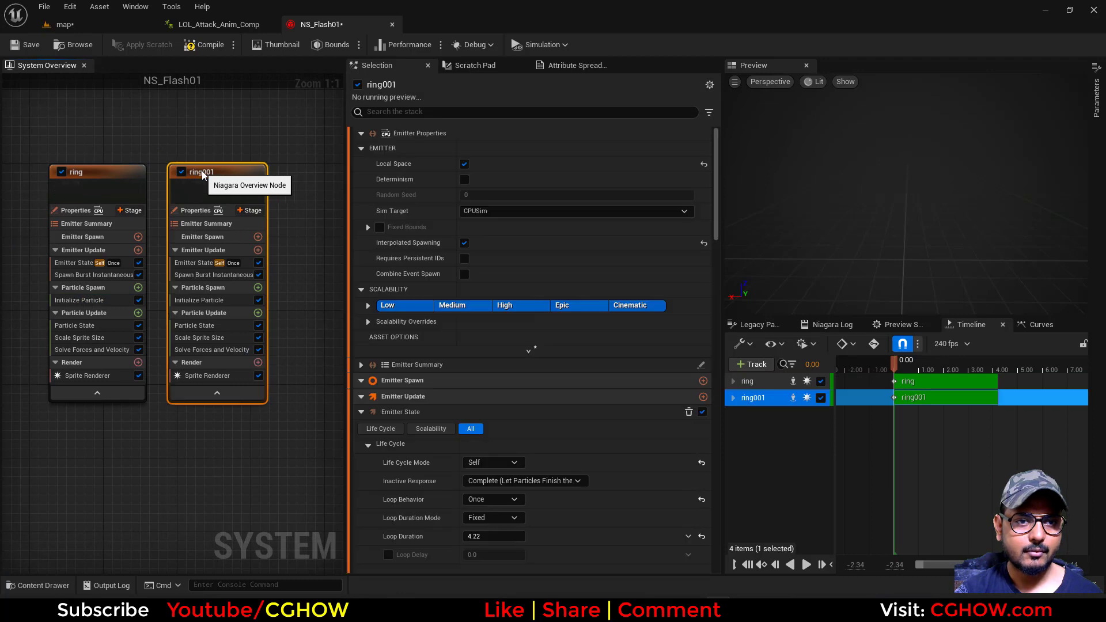
pyautogui.doubleClick(202, 173)
pyautogui.write('glow')
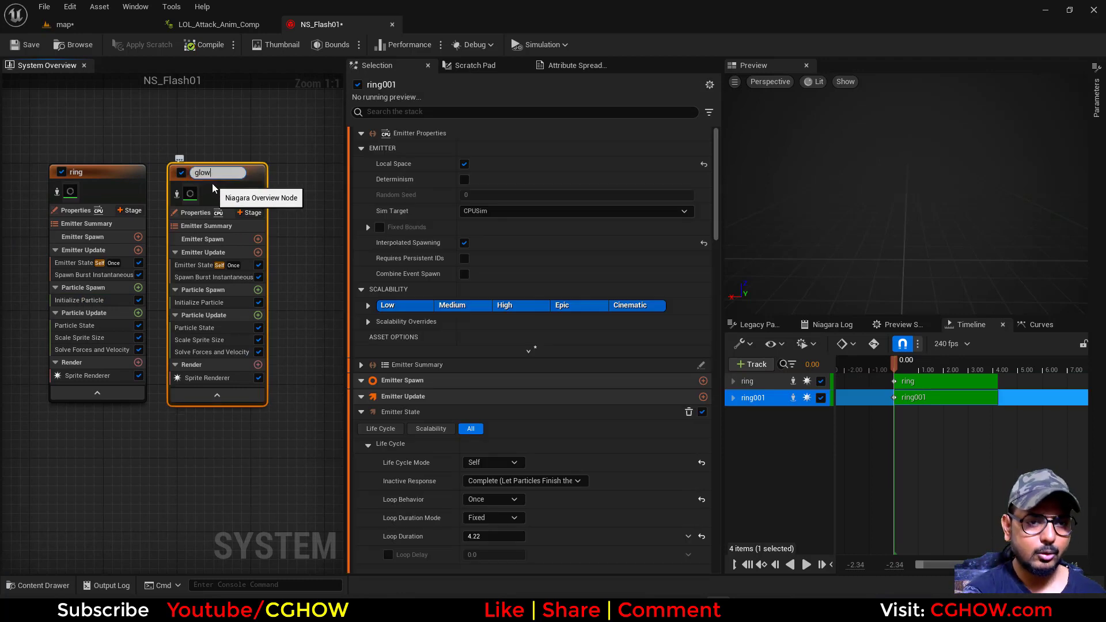
pyautogui.press('Return')
# Apply the smooth rising curve template to the glow emitter's Scale Sprite Size and assign M_Radial as its Sprite Renderer material
pyautogui.click(212, 338)
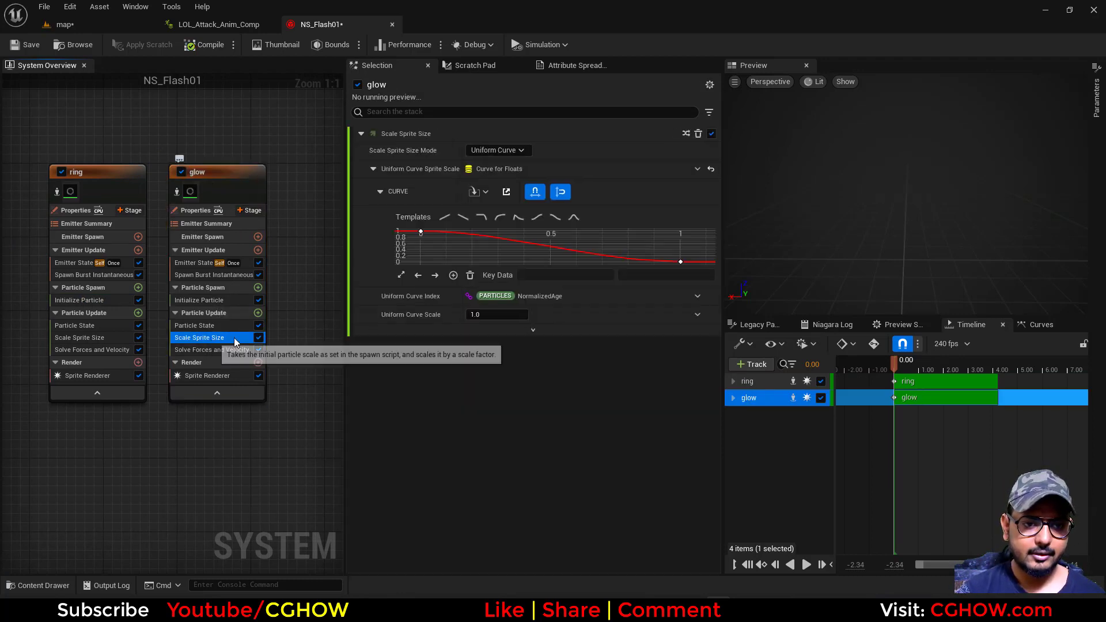
pyautogui.click(537, 217)
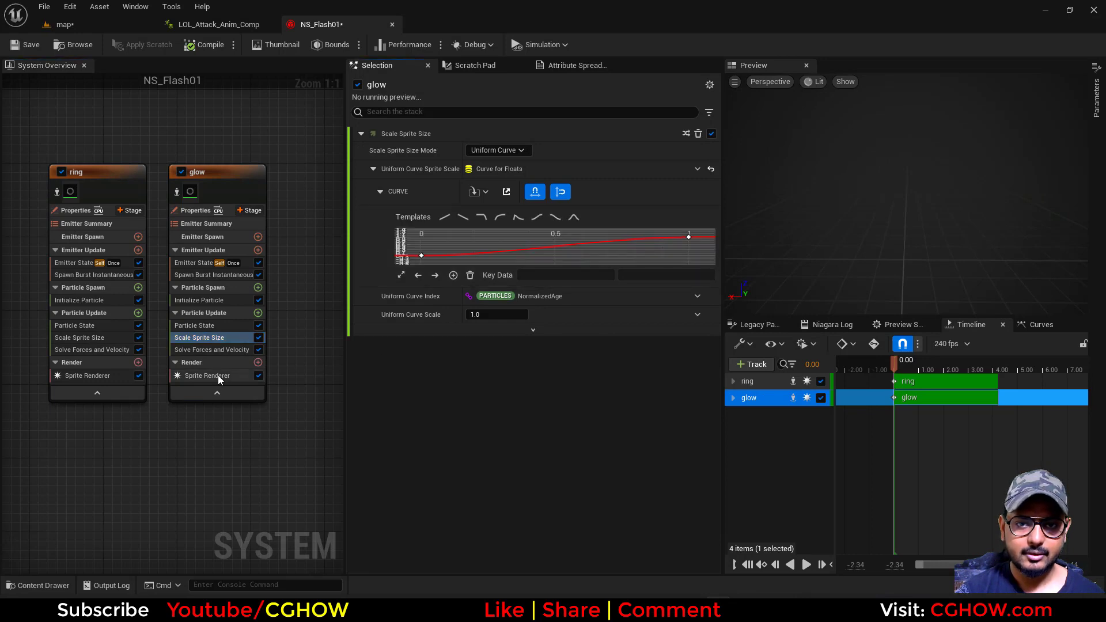
pyautogui.click(191, 376)
pyautogui.click(524, 167)
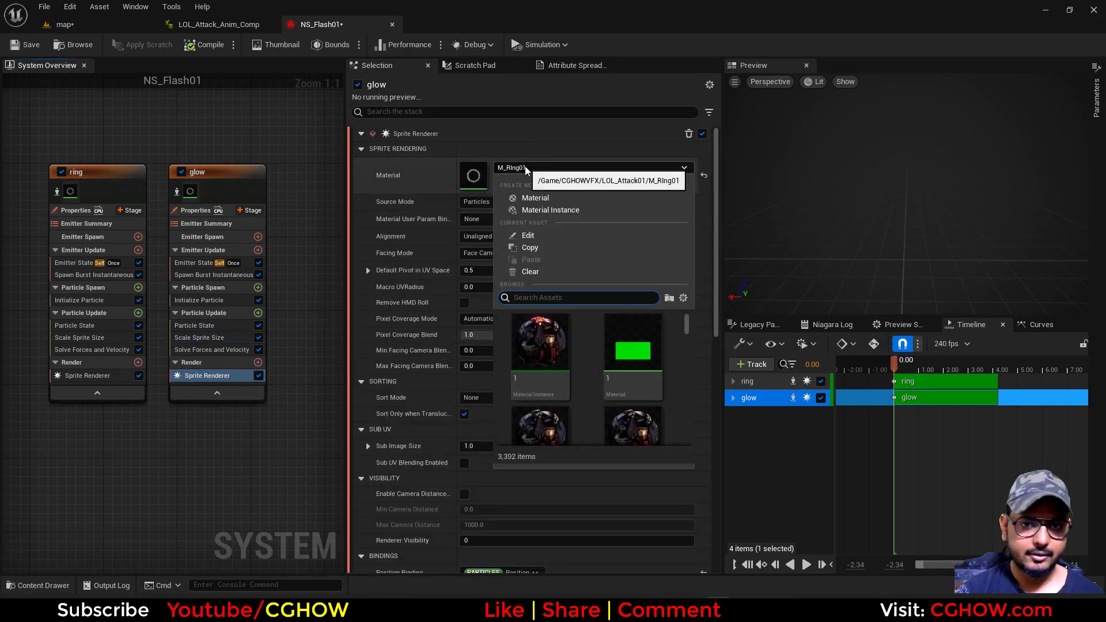
pyautogui.write('radial')
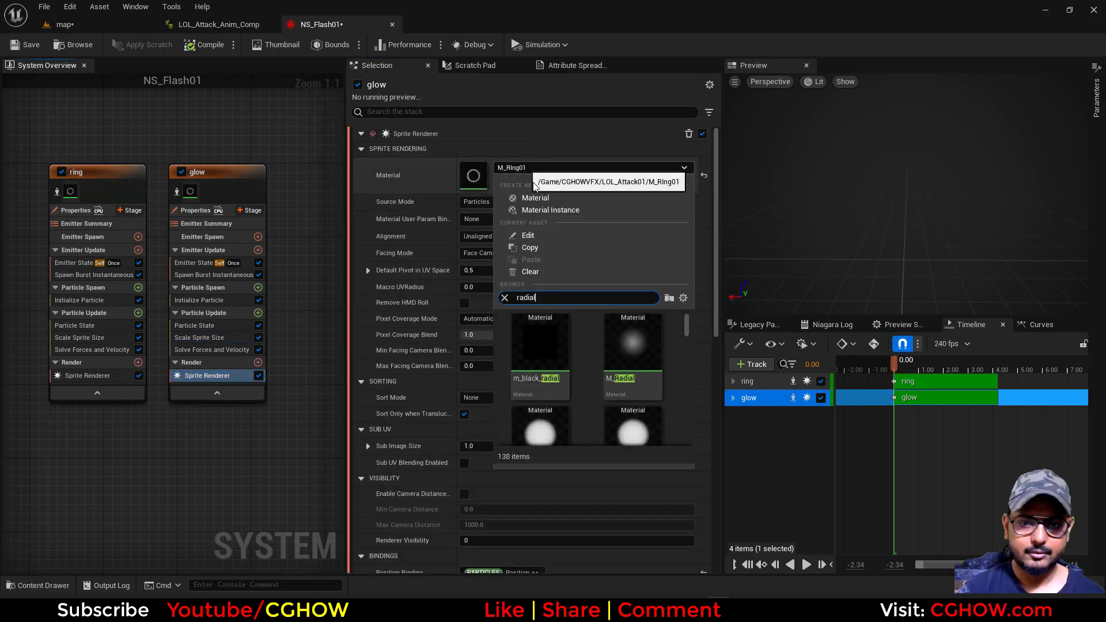
pyautogui.click(633, 344)
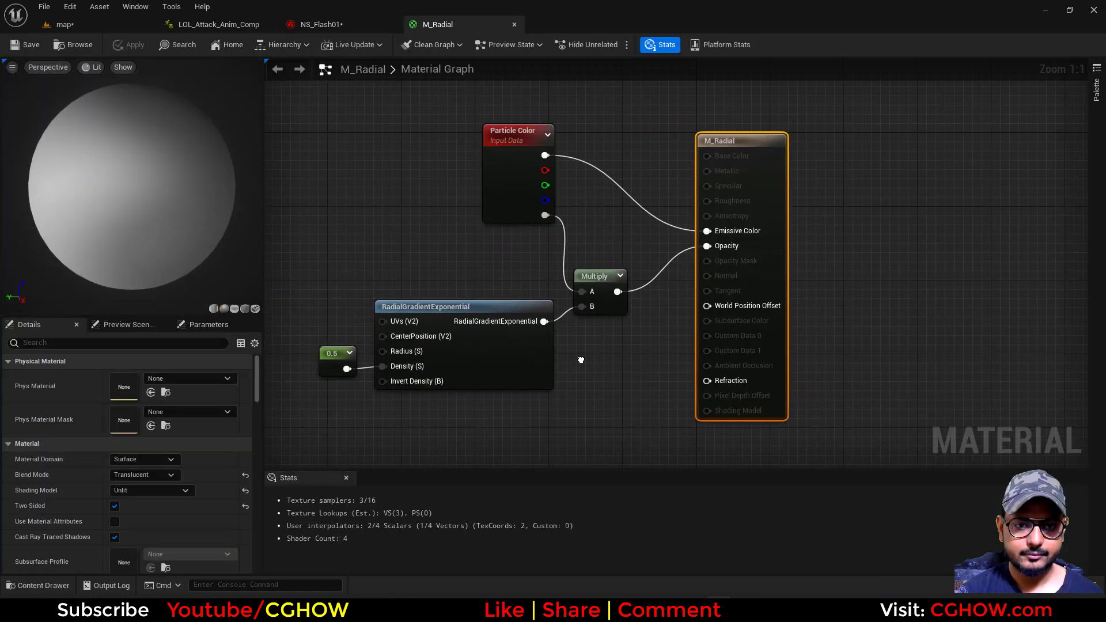
pyautogui.middleClick(462, 25)
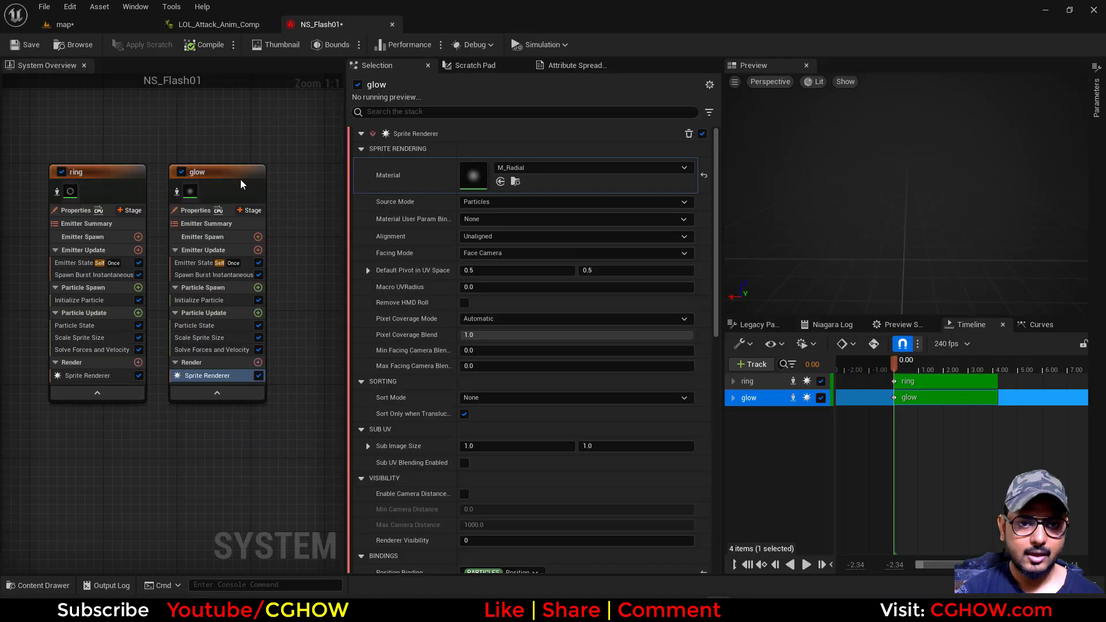
# Set the glow emitter's Uniform Sprite Size to 200 in Initialize Particle and save NS_Flash01
pyautogui.click(198, 301)
pyautogui.click(494, 396)
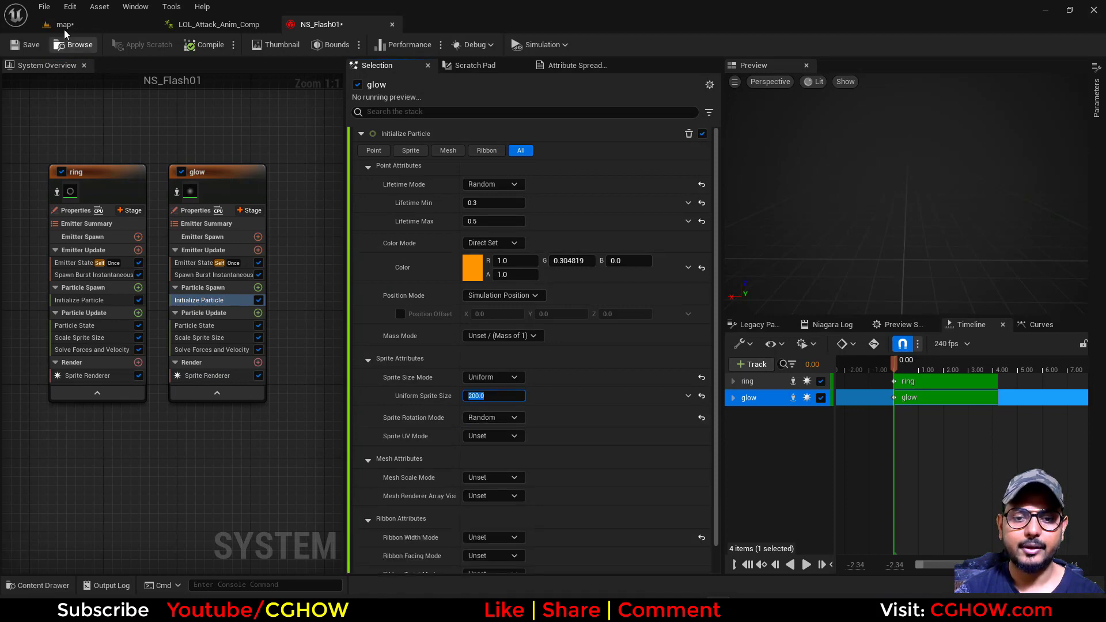
pyautogui.click(26, 45)
# Play the attack composite and go back to its opening frames to examine the added glow
pyautogui.click(214, 25)
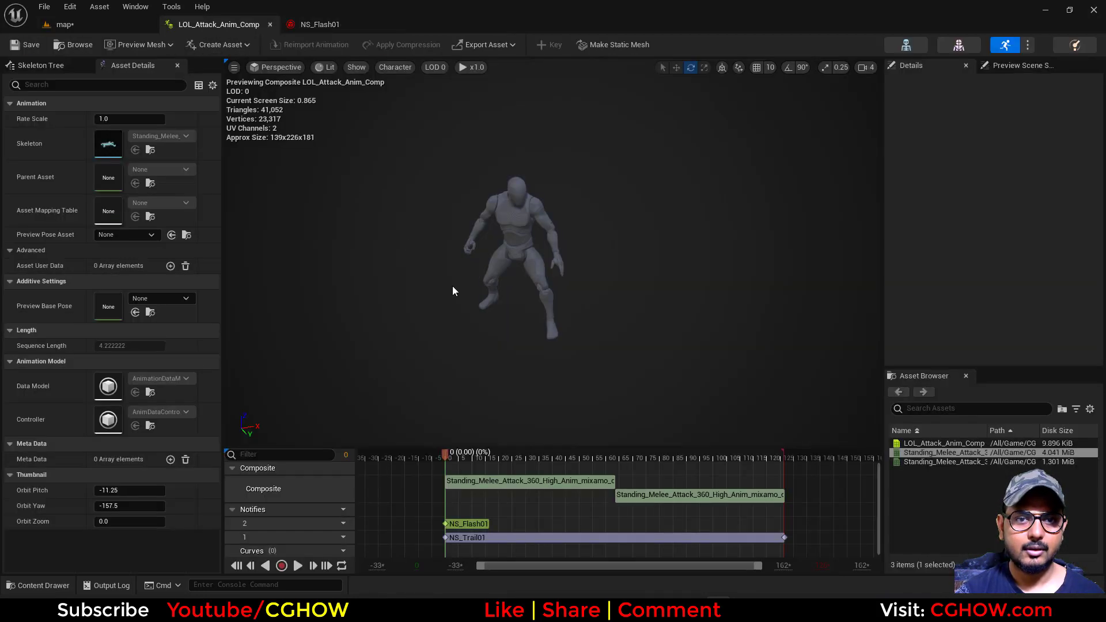
pyautogui.click(296, 566)
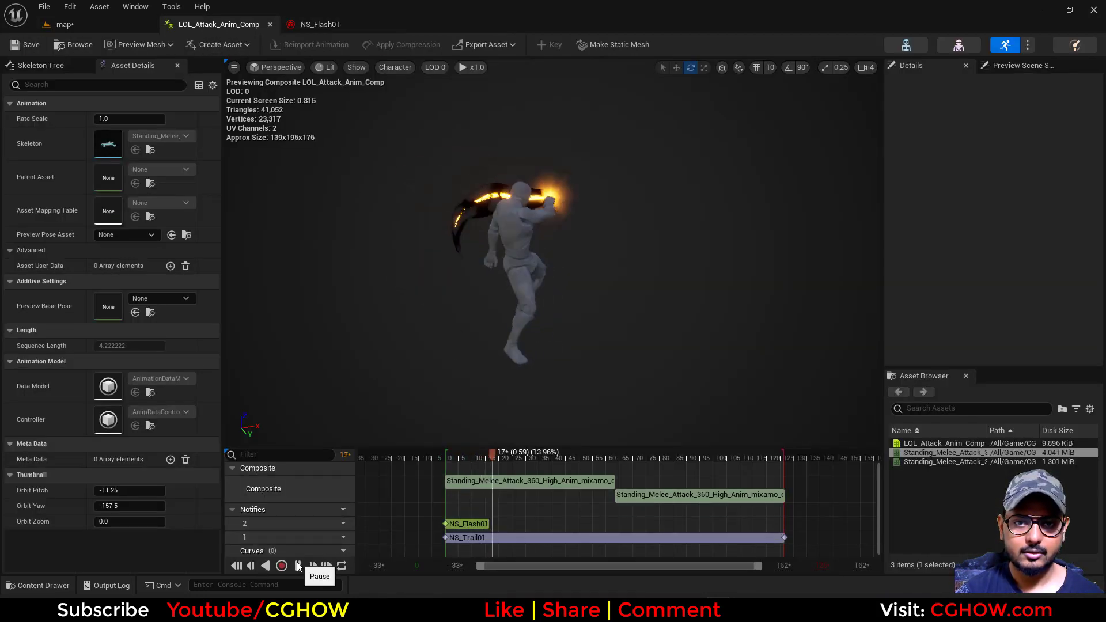
pyautogui.click(453, 457)
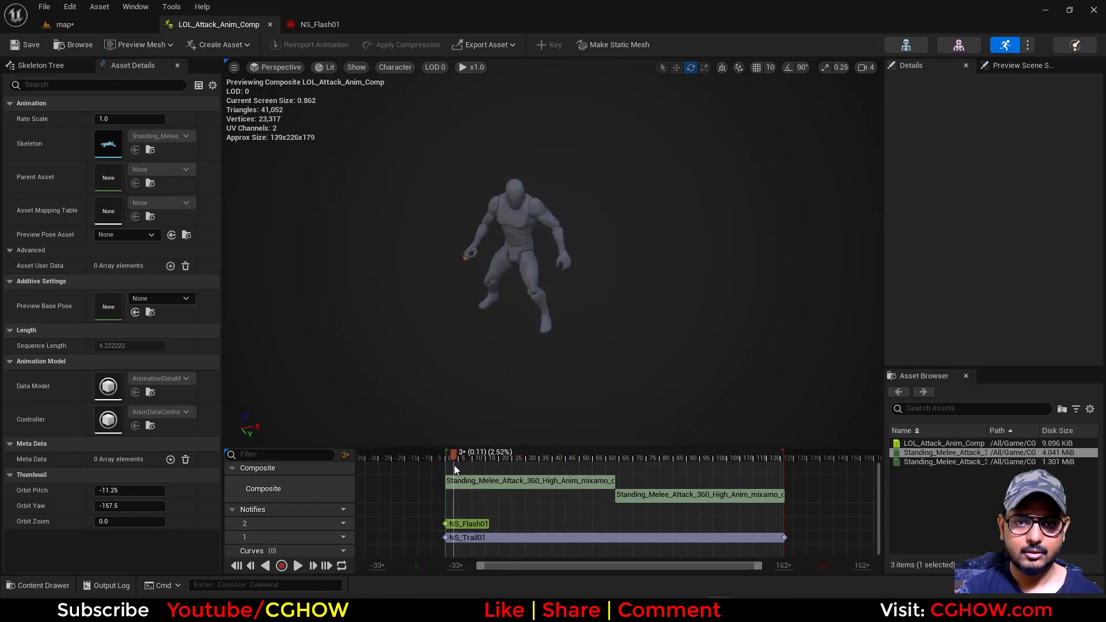
# Set the glow emitter's particle color to a yellower orange (R 1.0, G 0.414193, B 0.0) with an alpha of 0.2
pyautogui.click(316, 25)
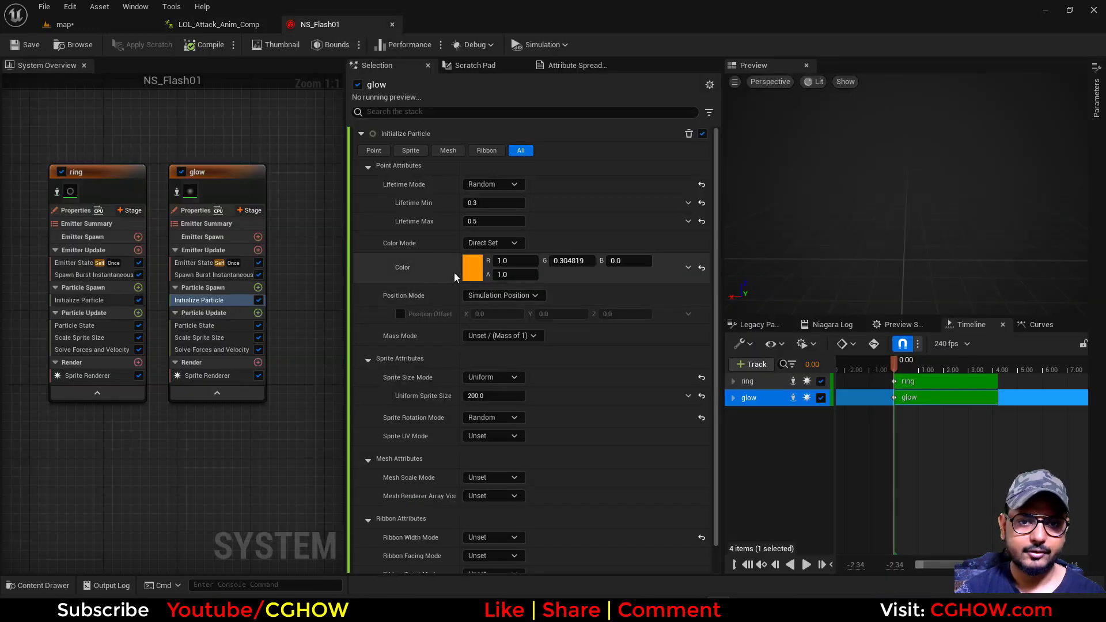
pyautogui.click(473, 268)
pyautogui.click(594, 387)
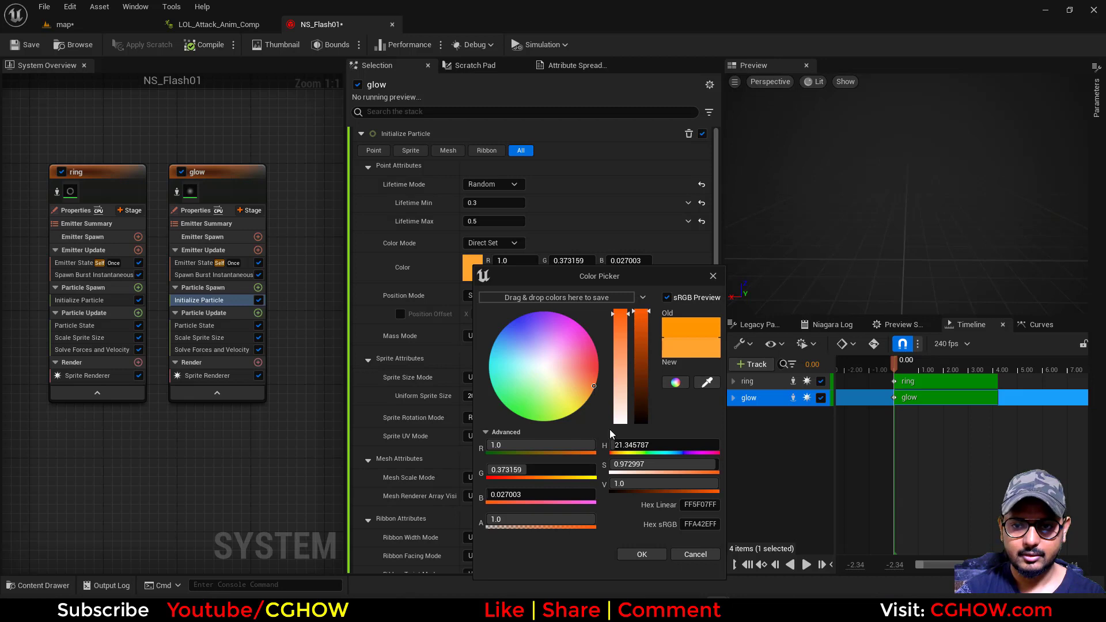
pyautogui.click(587, 389)
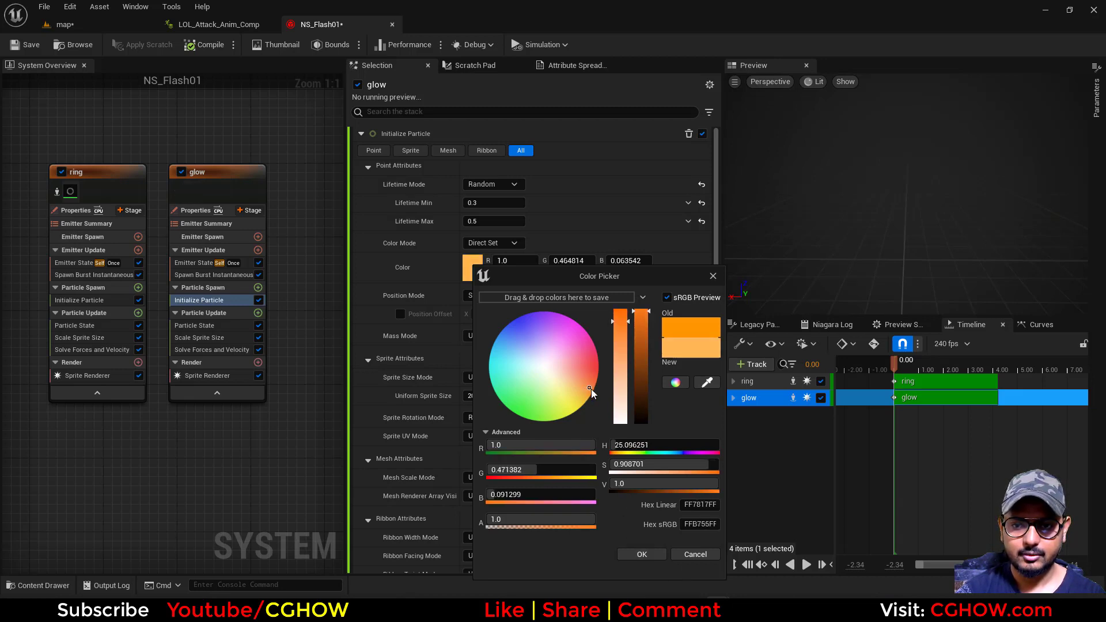
pyautogui.moveTo(592, 393); pyautogui.dragTo(599, 396)
pyautogui.click(642, 554)
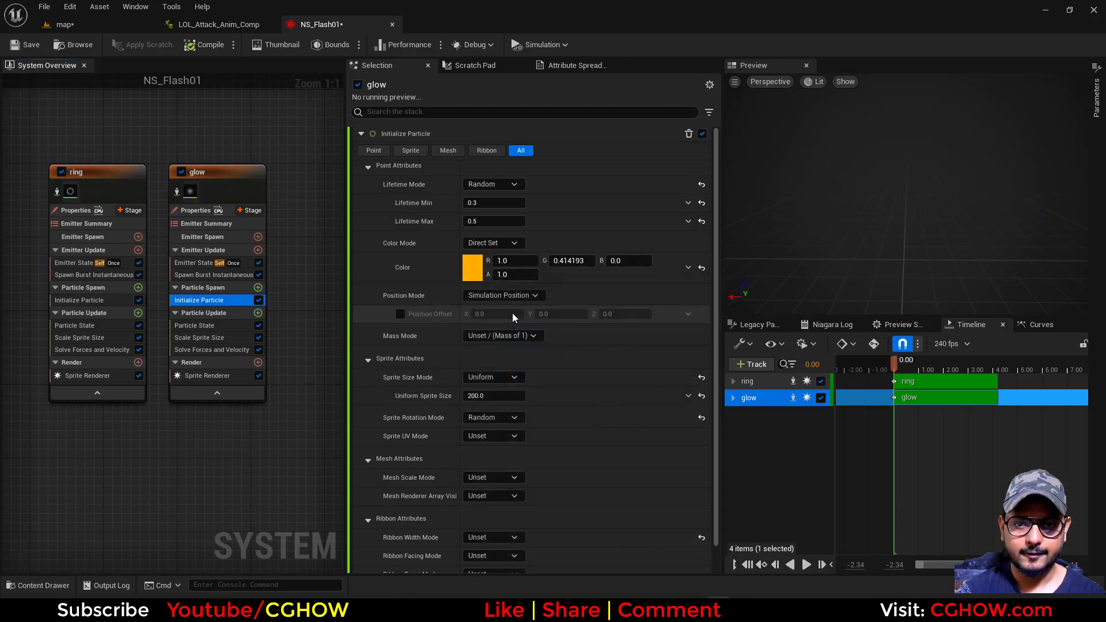
pyautogui.click(508, 275)
pyautogui.write('0.2')
pyautogui.press('Return')
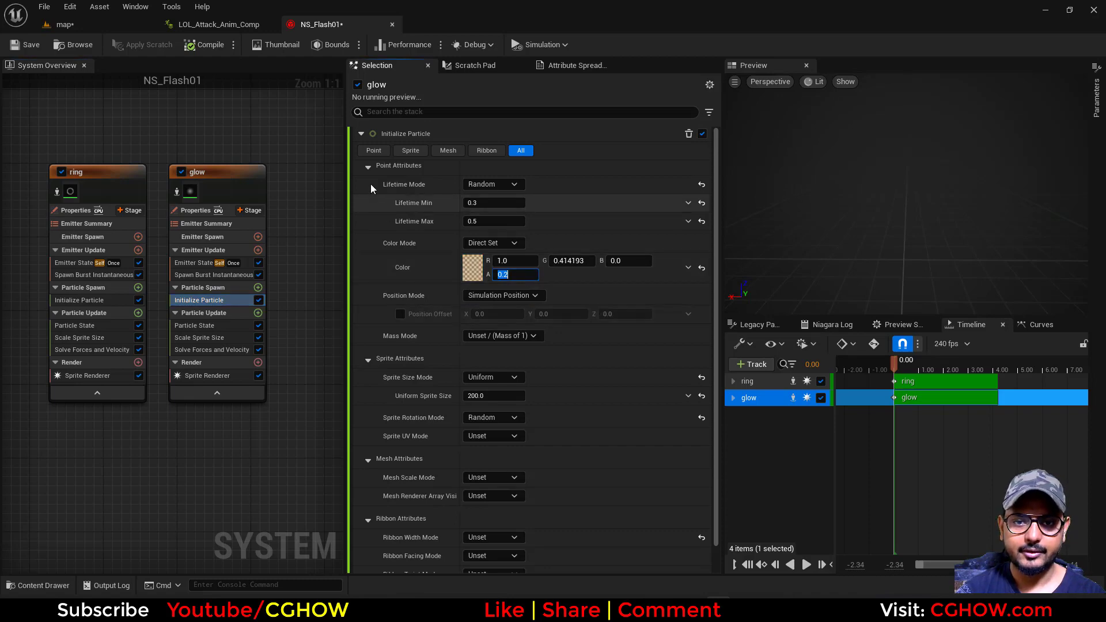
# Set the glow emitter's Uniform Sprite Size to 120 in Initialize Particle
pyautogui.click(217, 24)
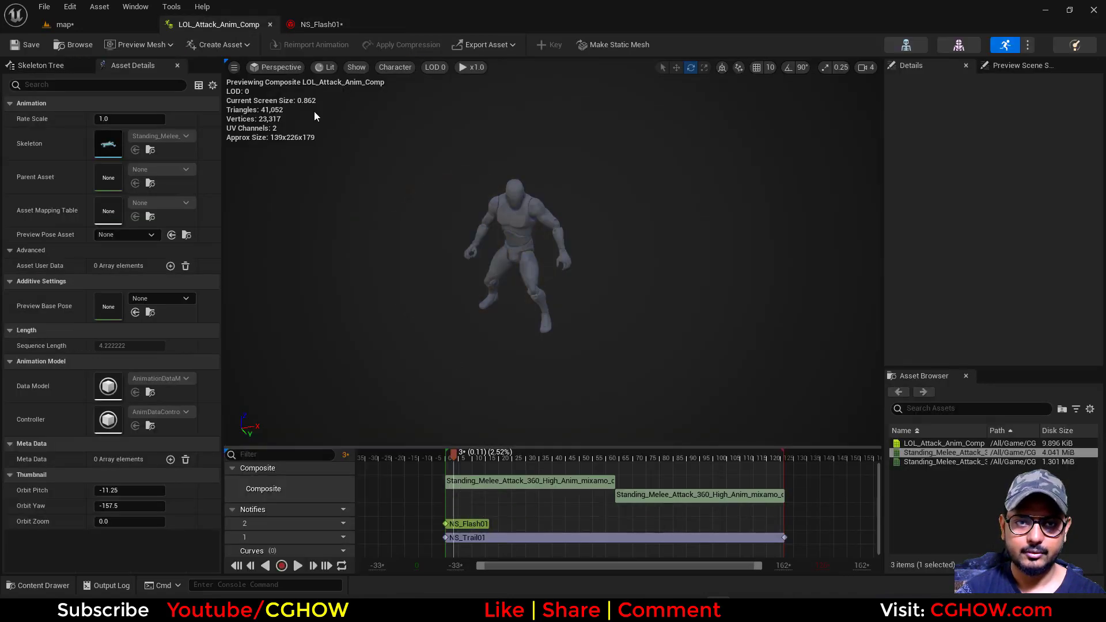
pyautogui.click(316, 24)
pyautogui.click(494, 396)
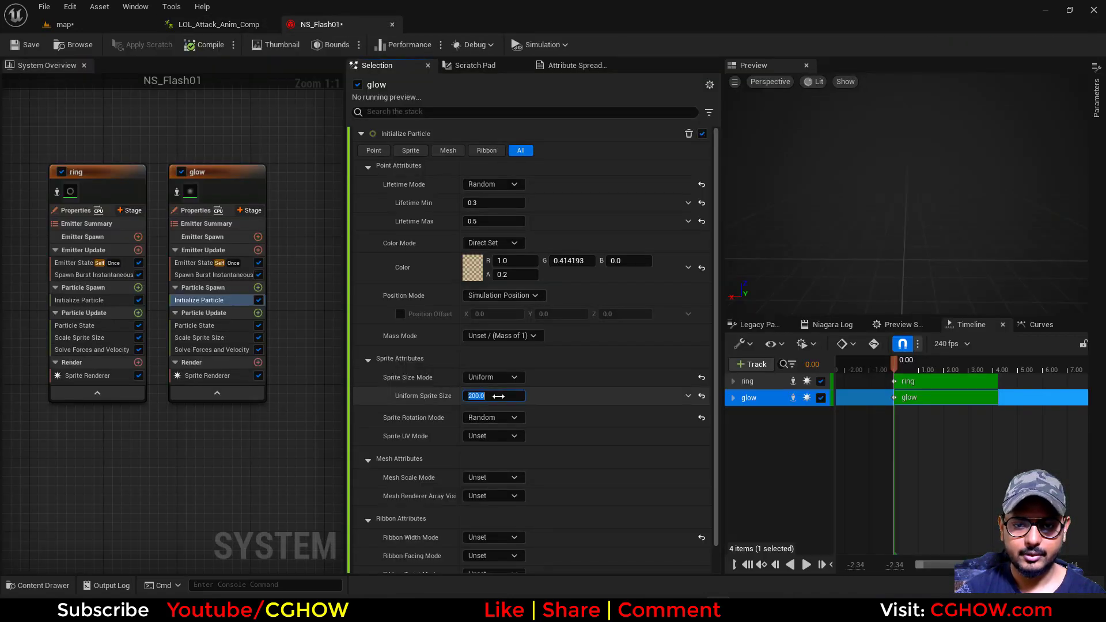
pyautogui.write('12')
pyautogui.press('Return')
# Play the attack composite and go back to its opening frames to examine the resized glow
pyautogui.click(217, 24)
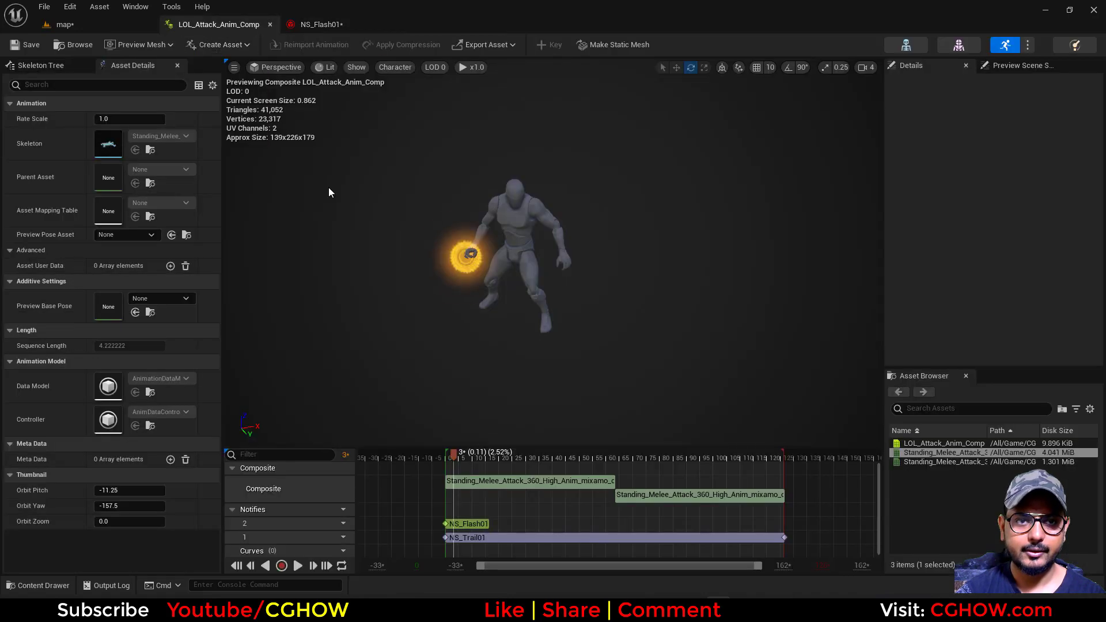
pyautogui.click(298, 566)
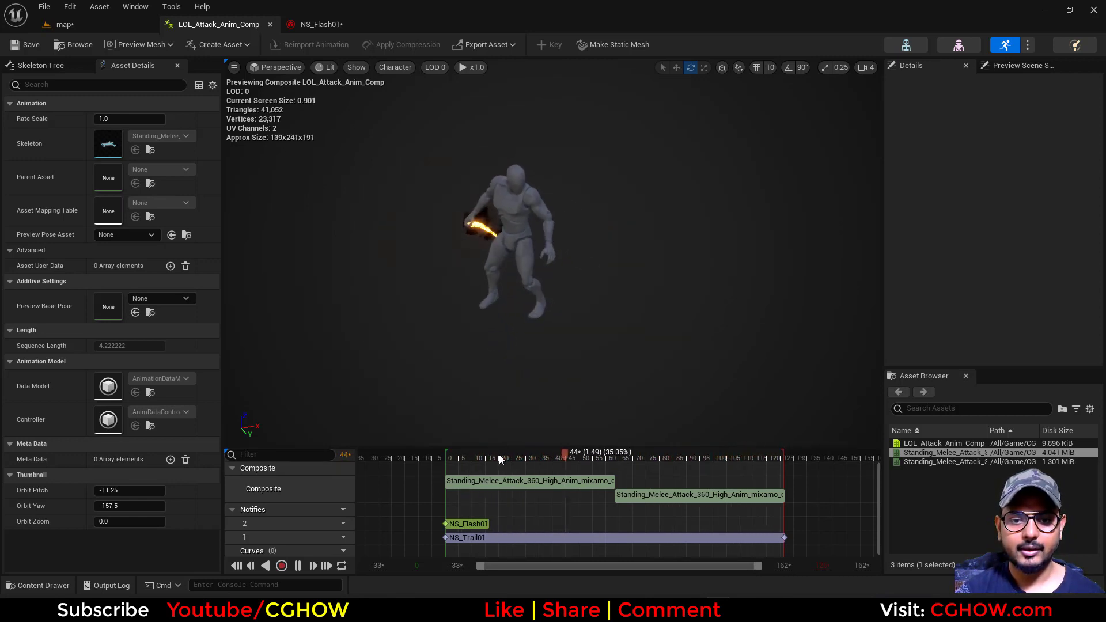
pyautogui.click(439, 459)
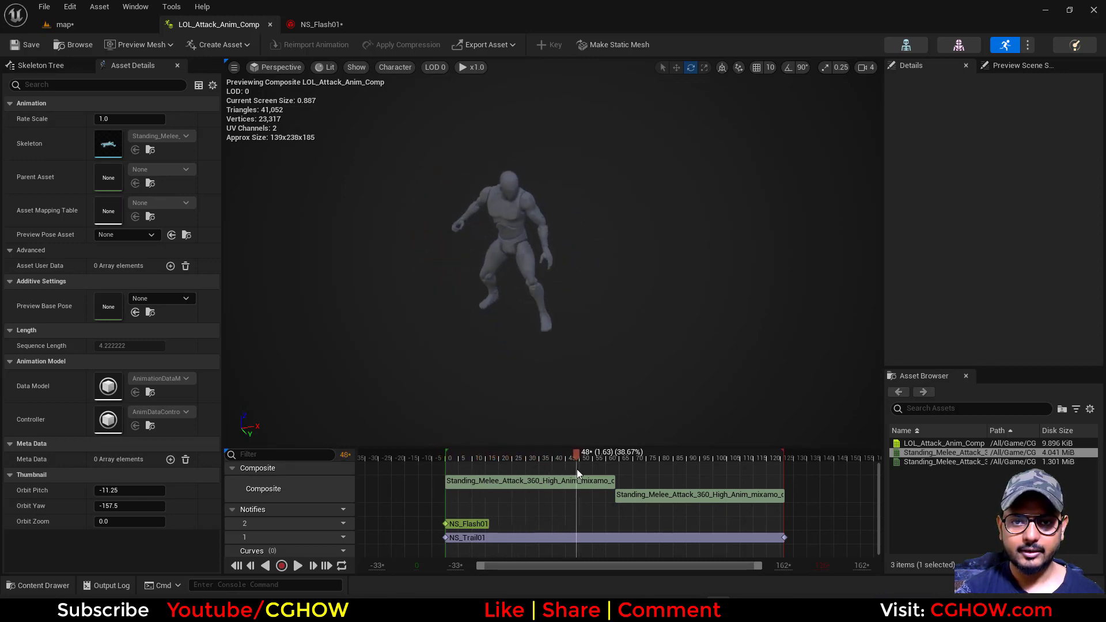
# Duplicate the NS_Flash01 notify at about frame 84 on notify track 2 and play the composite from the start
pyautogui.moveTo(618, 473); pyautogui.dragTo(671, 487)
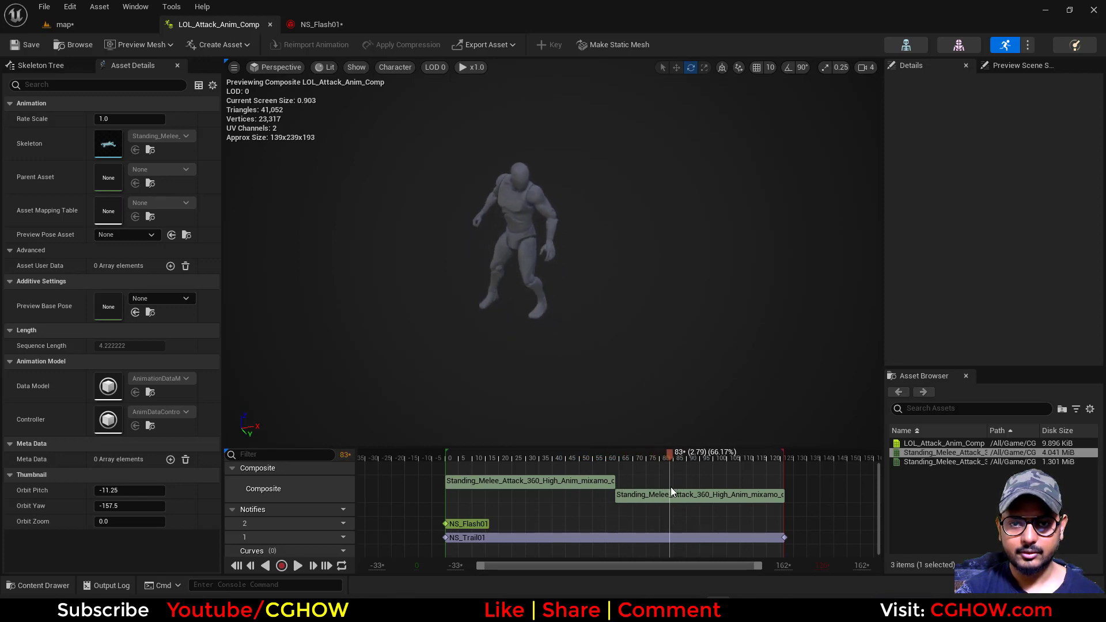
pyautogui.click(485, 521)
pyautogui.hotkey('ctrl', 'c')
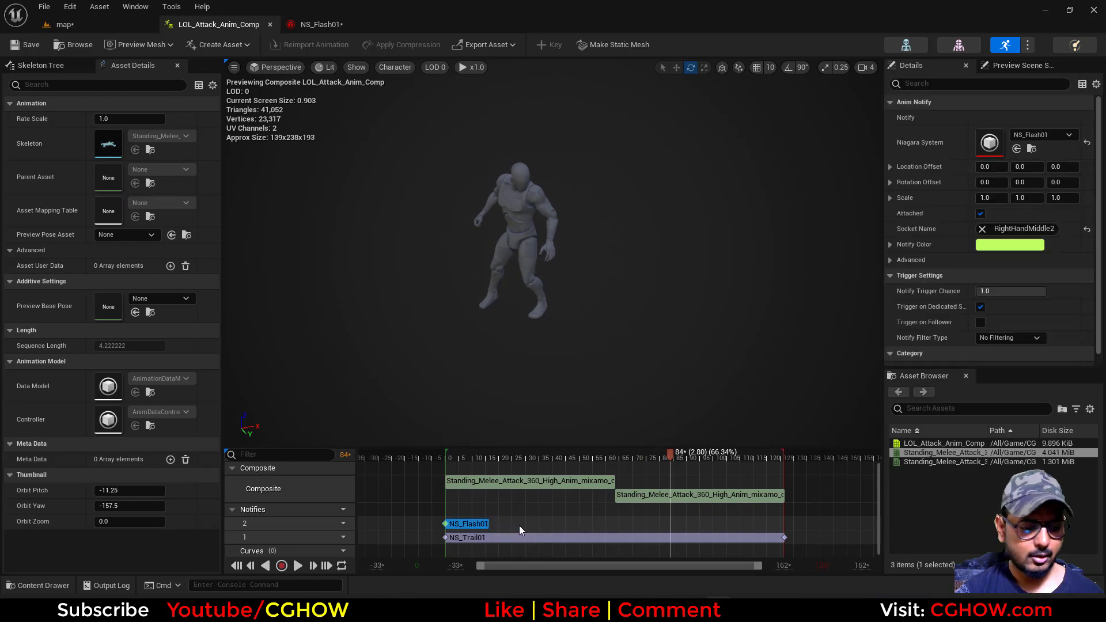
pyautogui.hotkey('ctrl', 'v')
pyautogui.moveTo(683, 458); pyautogui.dragTo(440, 479)
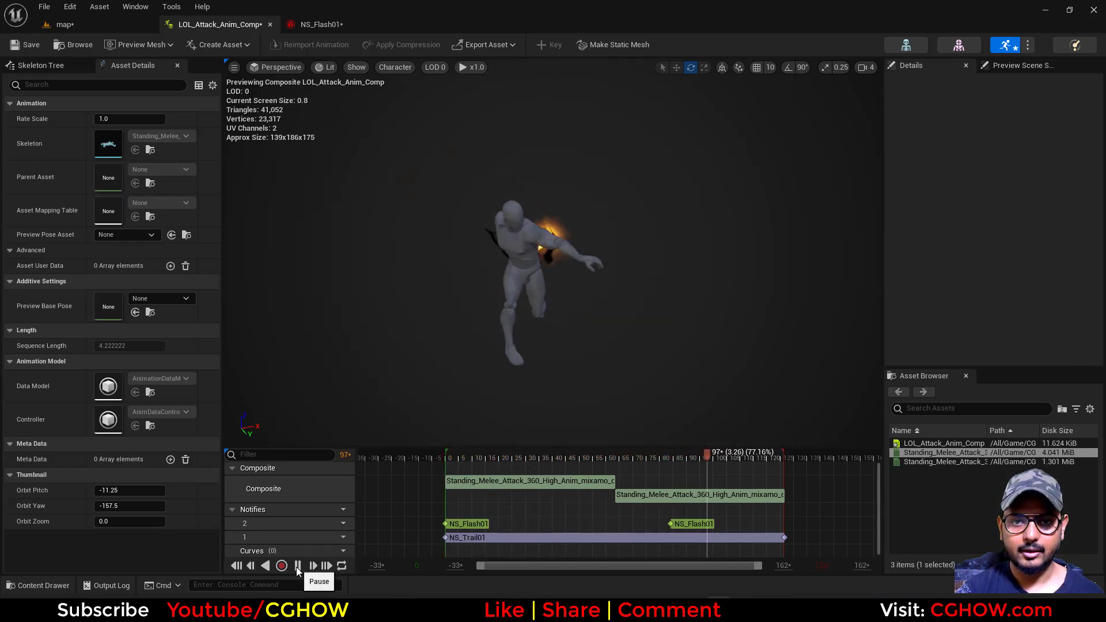
pyautogui.click(298, 567)
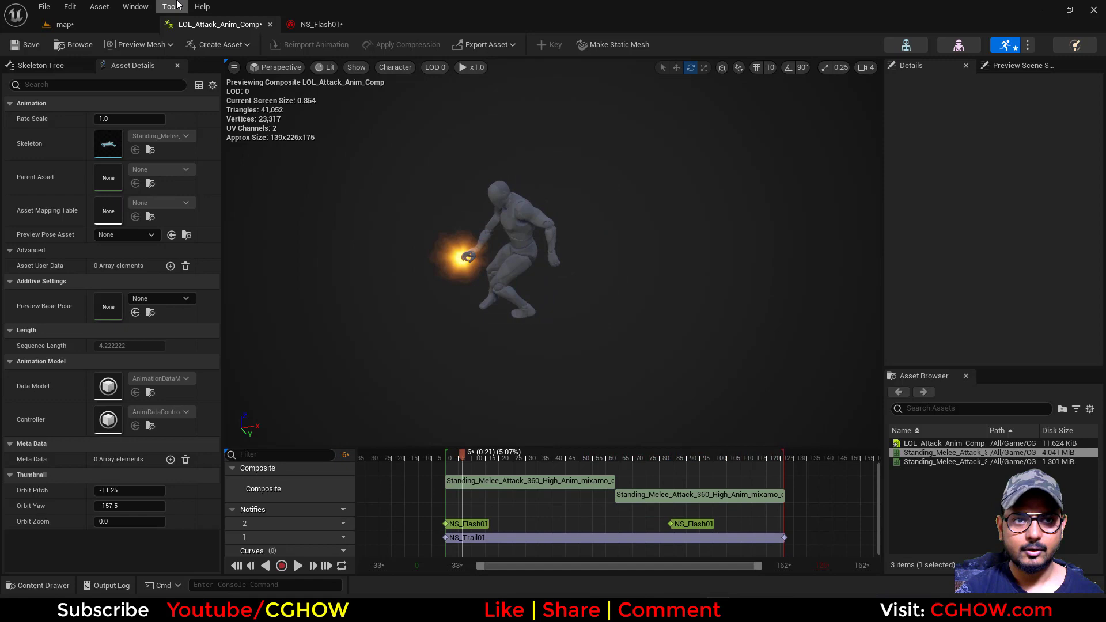
# Set the ring emitter's Uniform Sprite Size to 80 in Initialize Particle and save NS_Flash01
pyautogui.click(323, 24)
pyautogui.click(79, 300)
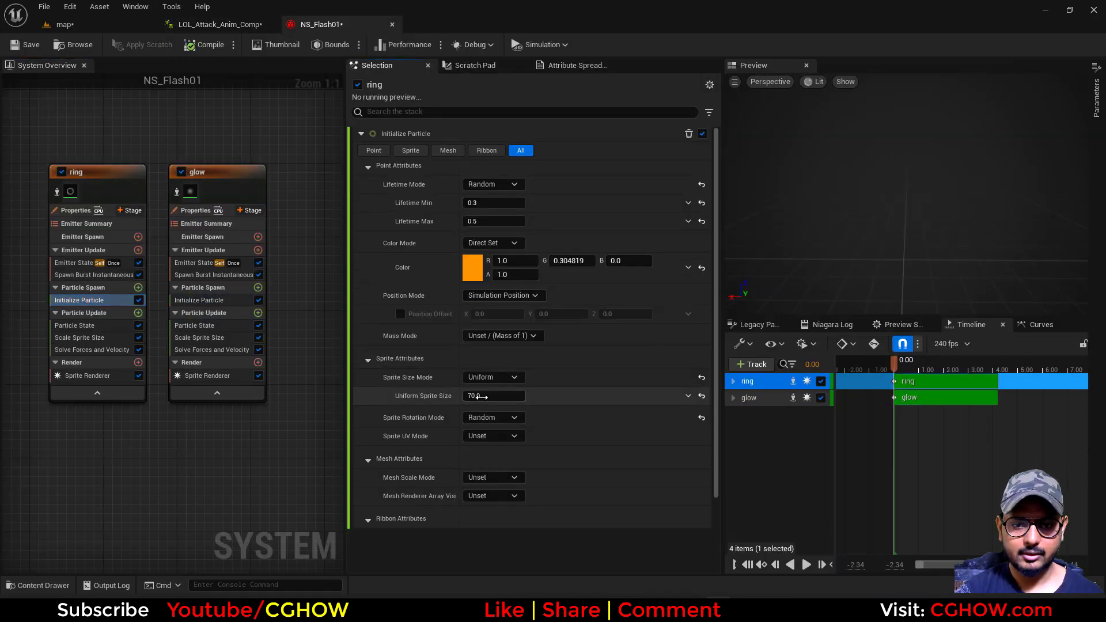
pyautogui.click(493, 396)
pyautogui.click(43, 41)
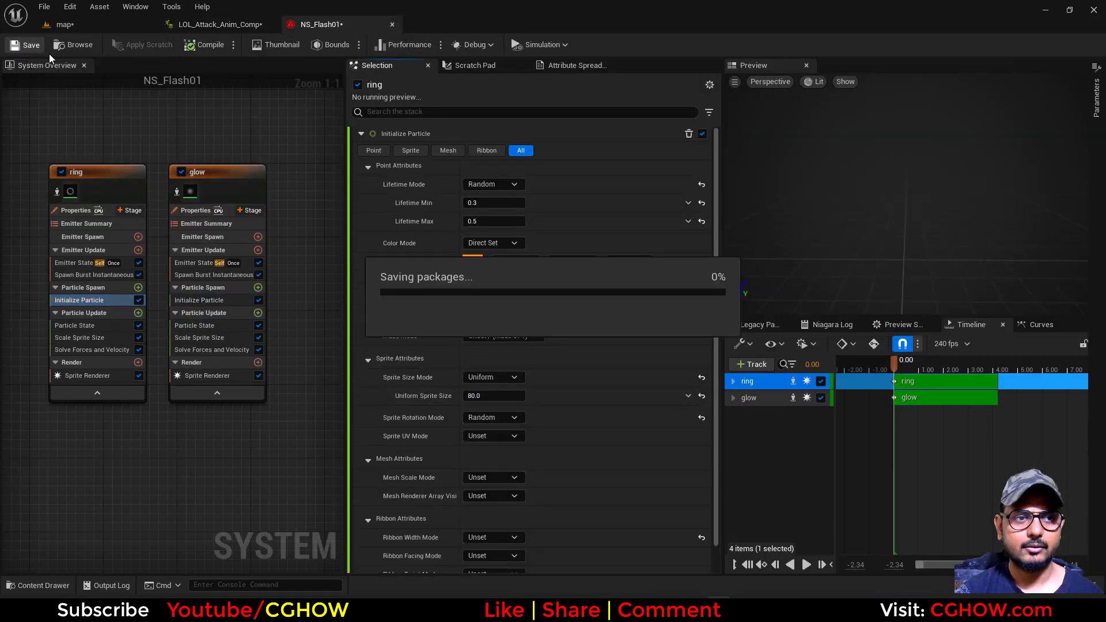
# Simulate the map level to watch the character's attack effects, and stop the simulation
pyautogui.click(69, 26)
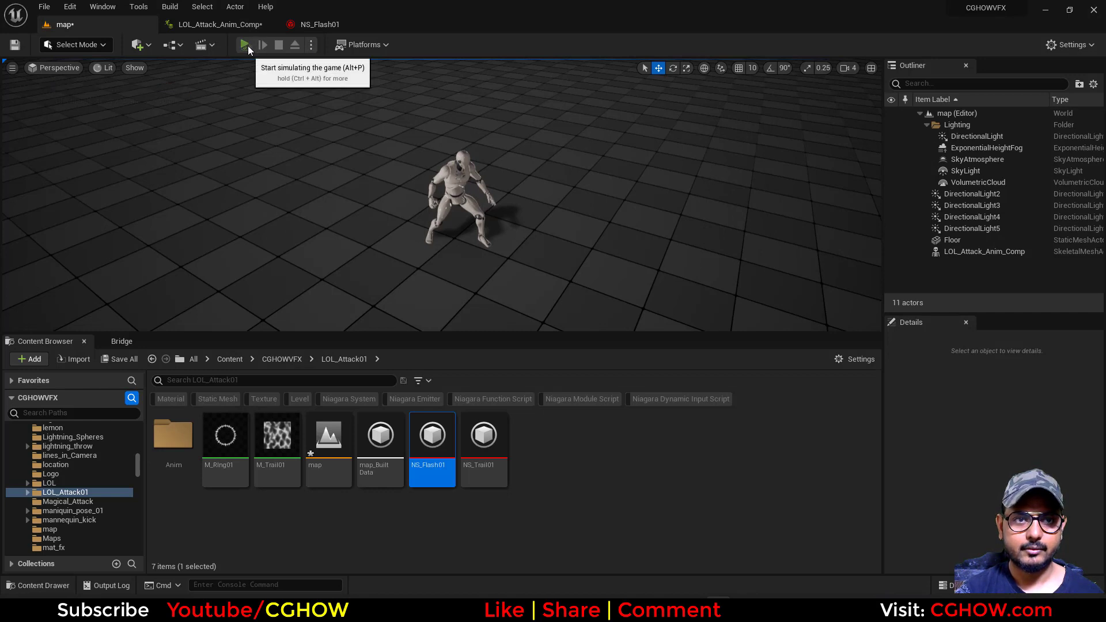
pyautogui.click(247, 45)
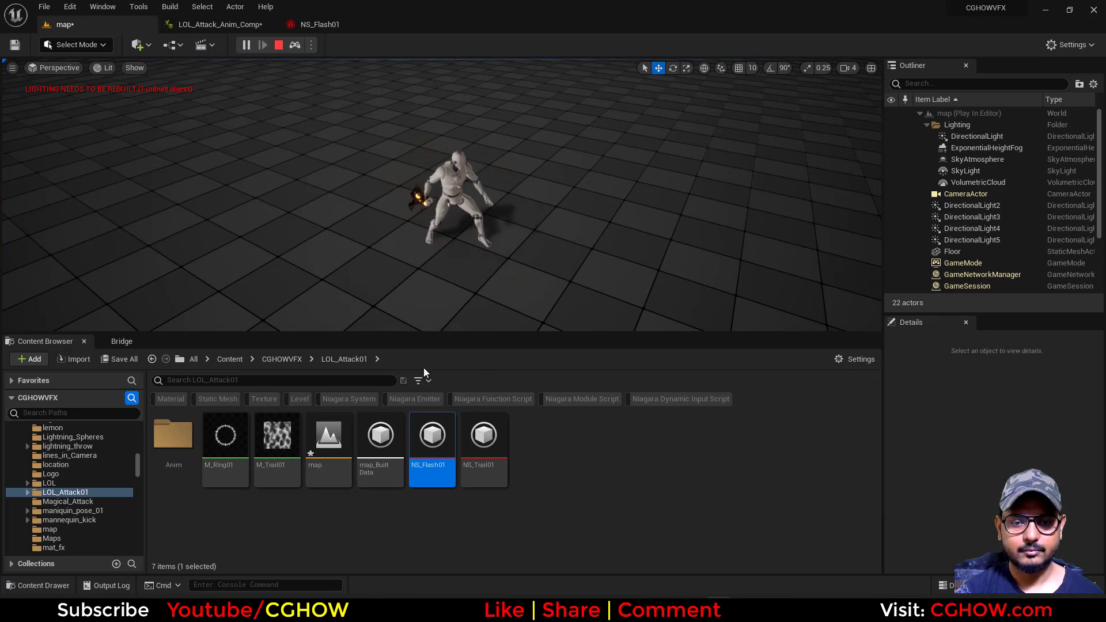
pyautogui.click(279, 45)
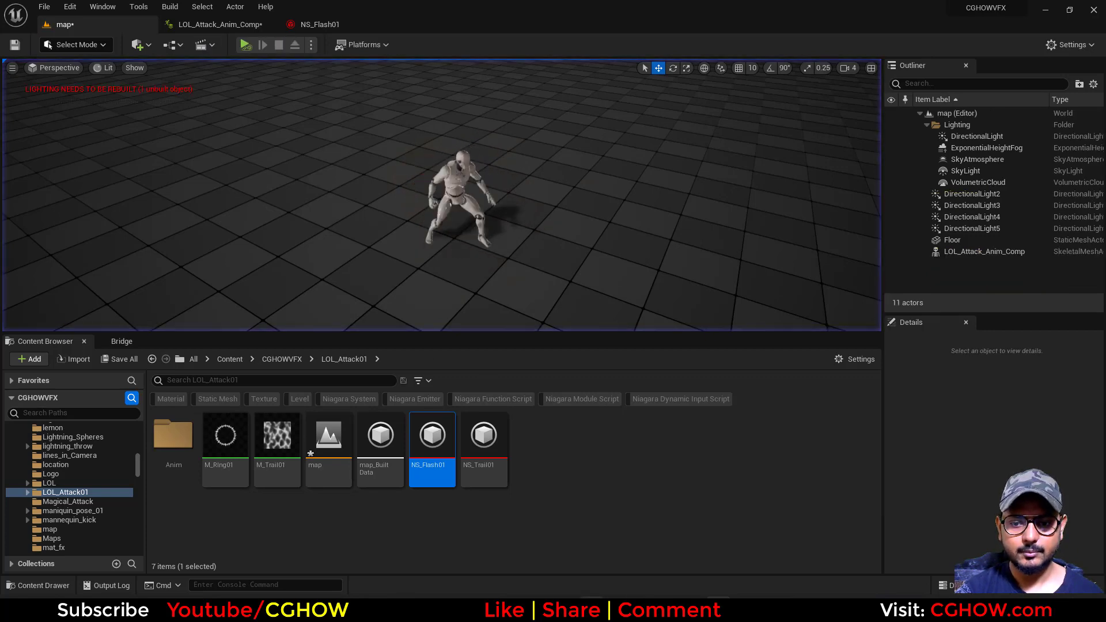
# Switch to the browser, scrub the Base Sett reference GIF through its opening attack, and return to Unreal Editor
pyautogui.hotkey('alt', 'Tab')
pyautogui.moveTo(169, 493); pyautogui.dragTo(262, 497)
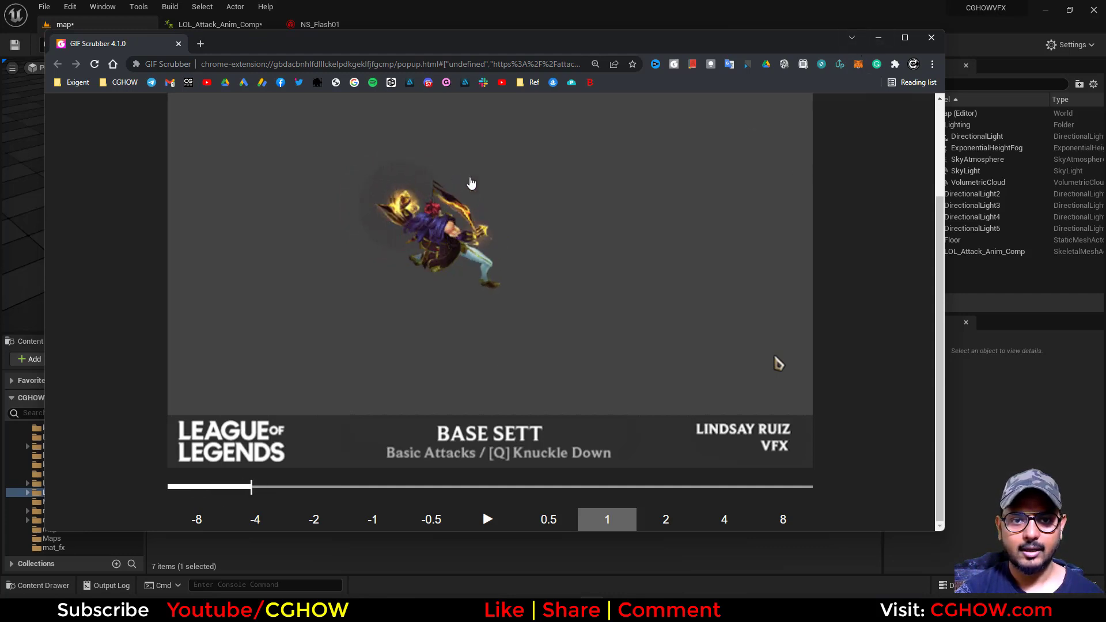
pyautogui.click(878, 38)
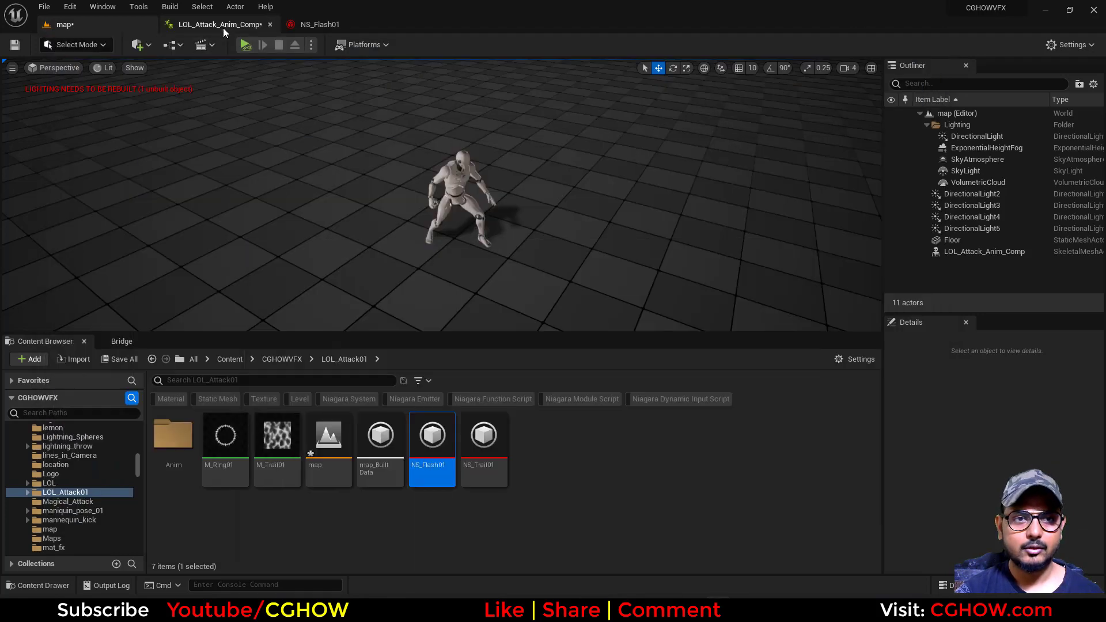
# Set the glow emitter's Lifetime Min to 0.2 and Lifetime Max to 0.3 in NS_Flash01
pyautogui.click(223, 24)
pyautogui.click(320, 24)
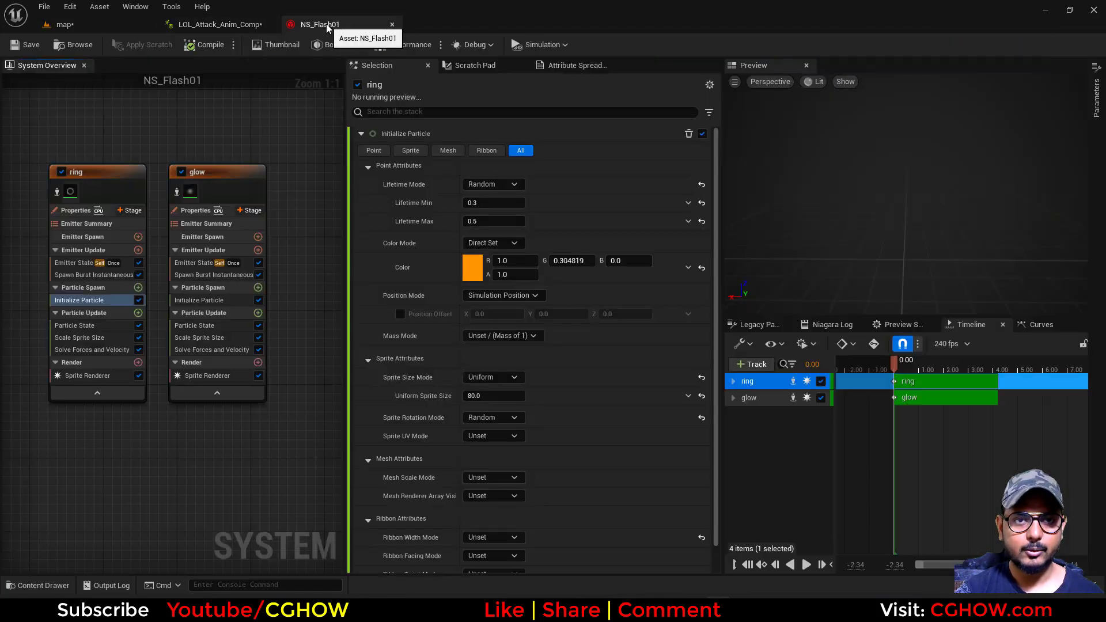
pyautogui.click(172, 299)
pyautogui.write('.3')
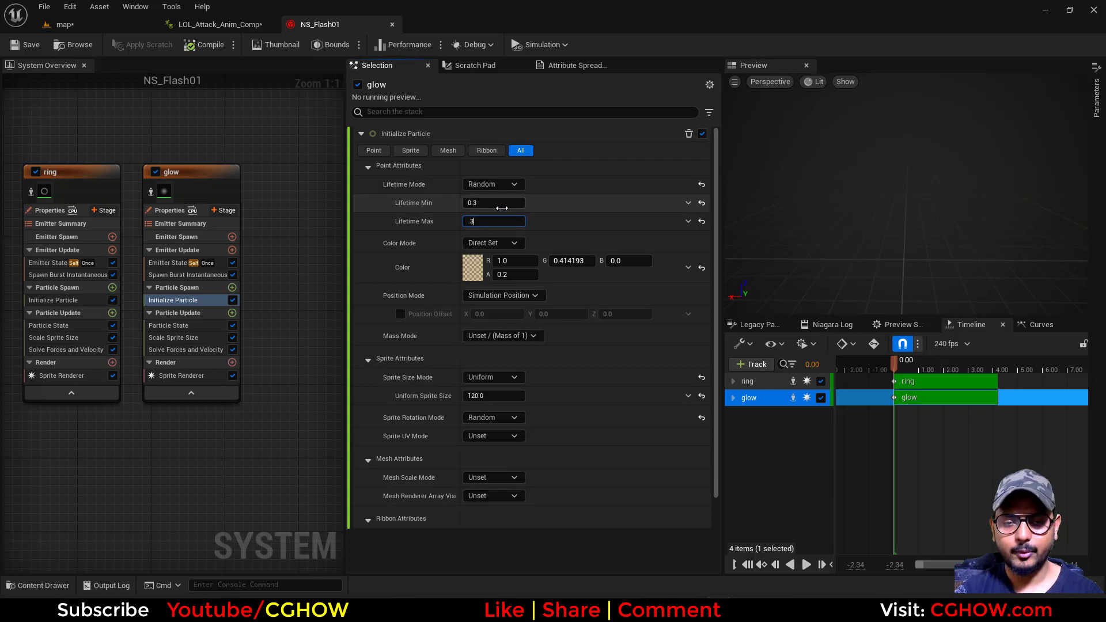
pyautogui.click(499, 205)
pyautogui.write('.2')
pyautogui.press('Return')
# Duplicate the glow emitter beside the original and delete the copy's Scale Sprite Size module
pyautogui.moveTo(319, 203); pyautogui.dragTo(257, 201, button='right')
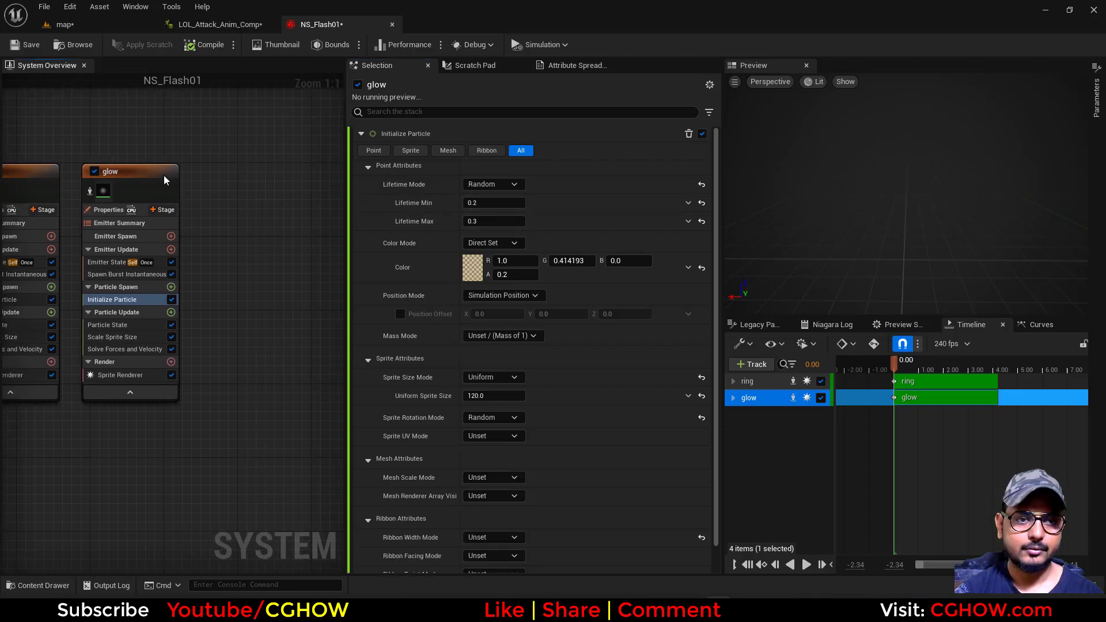
pyautogui.click(167, 176)
pyautogui.moveTo(215, 166); pyautogui.dragTo(175, 158, button='right')
pyautogui.hotkey('ctrl', 'c')
pyautogui.hotkey('ctrl', 'v')
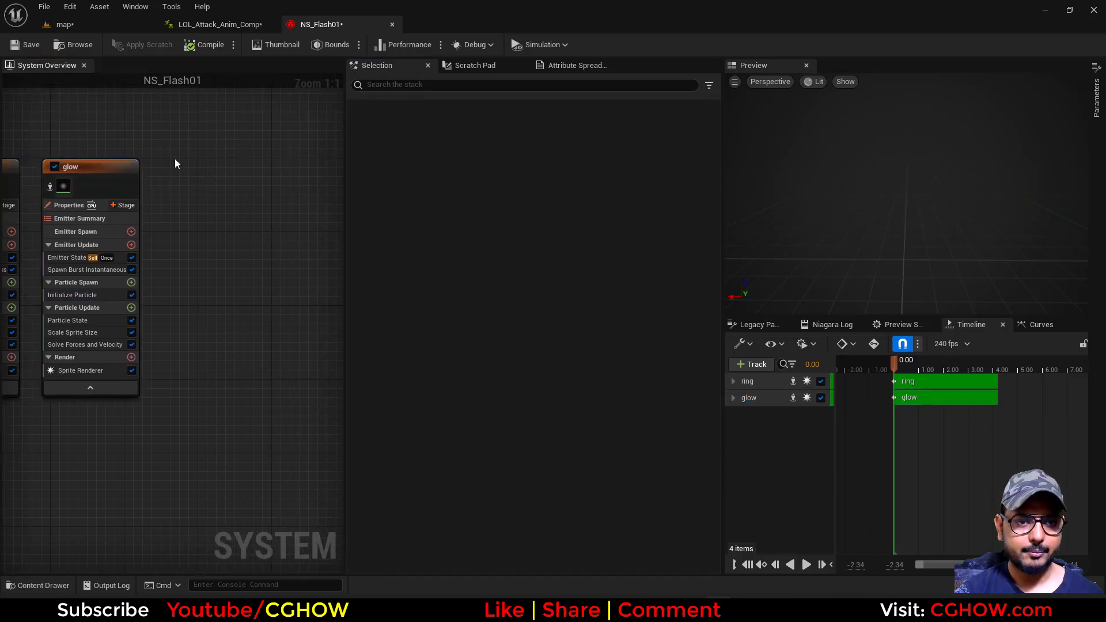
pyautogui.click(228, 334)
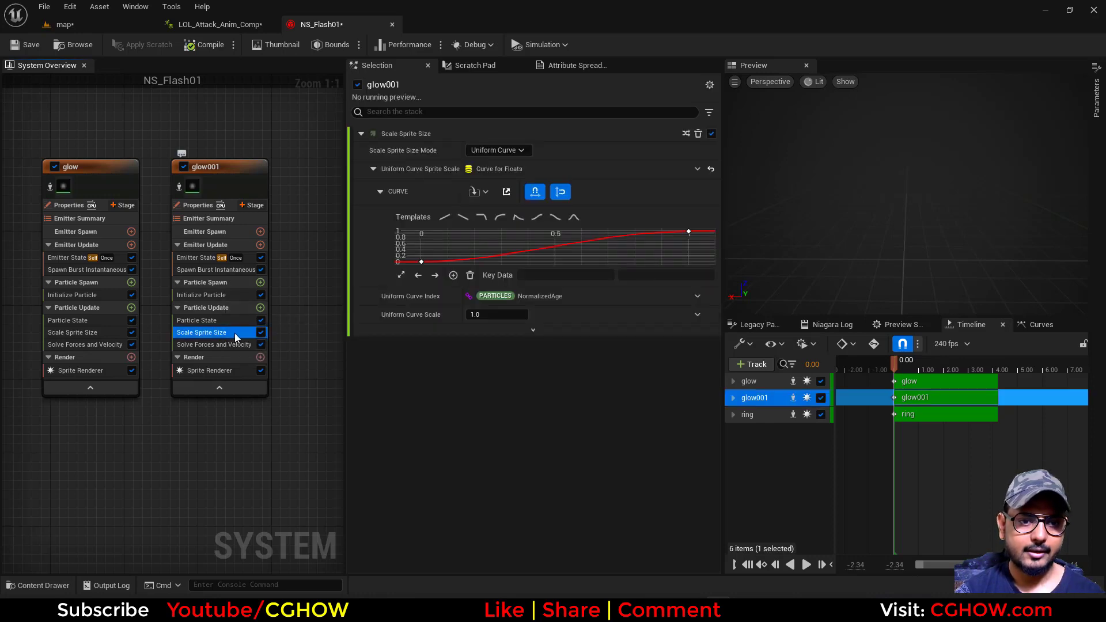
pyautogui.press('Delete')
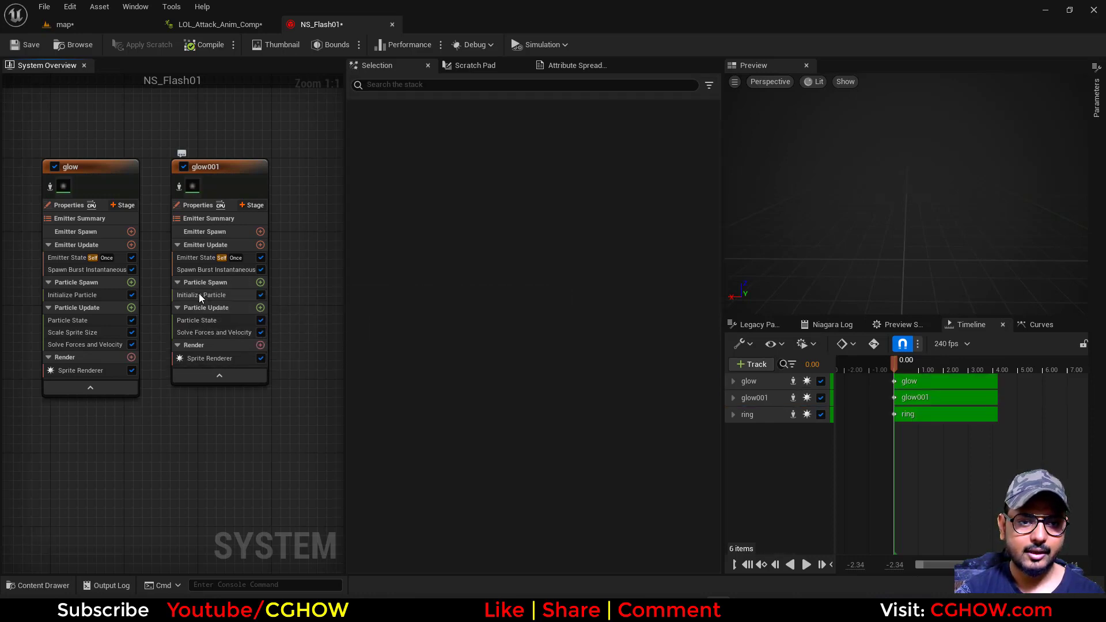
# Set the glow001 emitter's particle color to black (R 0, G 0, B 0) with alpha 0.3 and save NS_Flash01
pyautogui.click(199, 294)
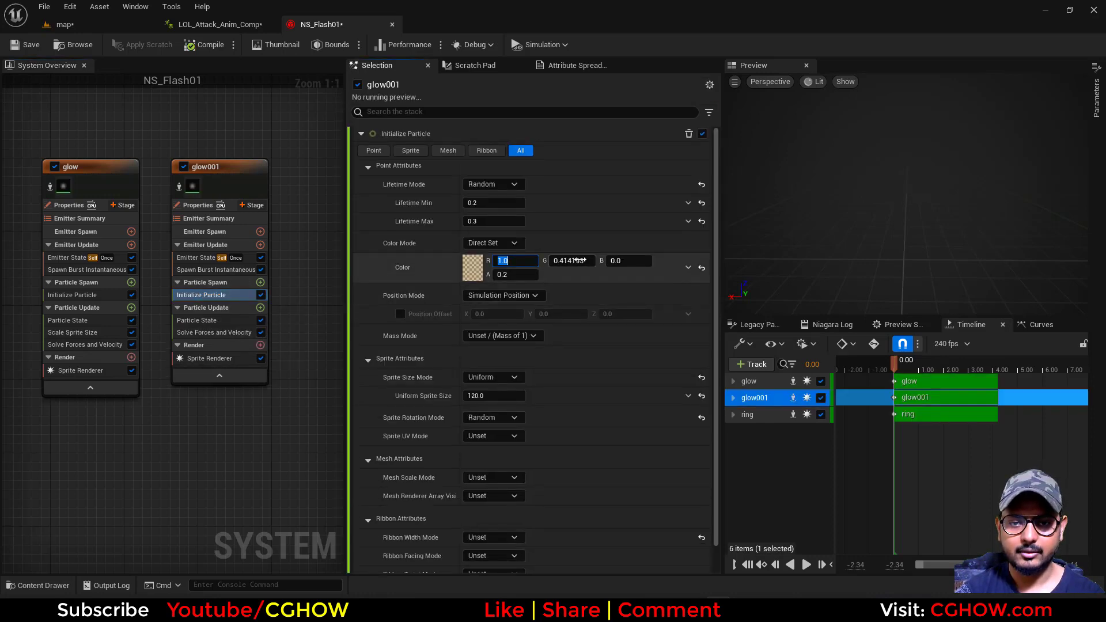
pyautogui.click(505, 275)
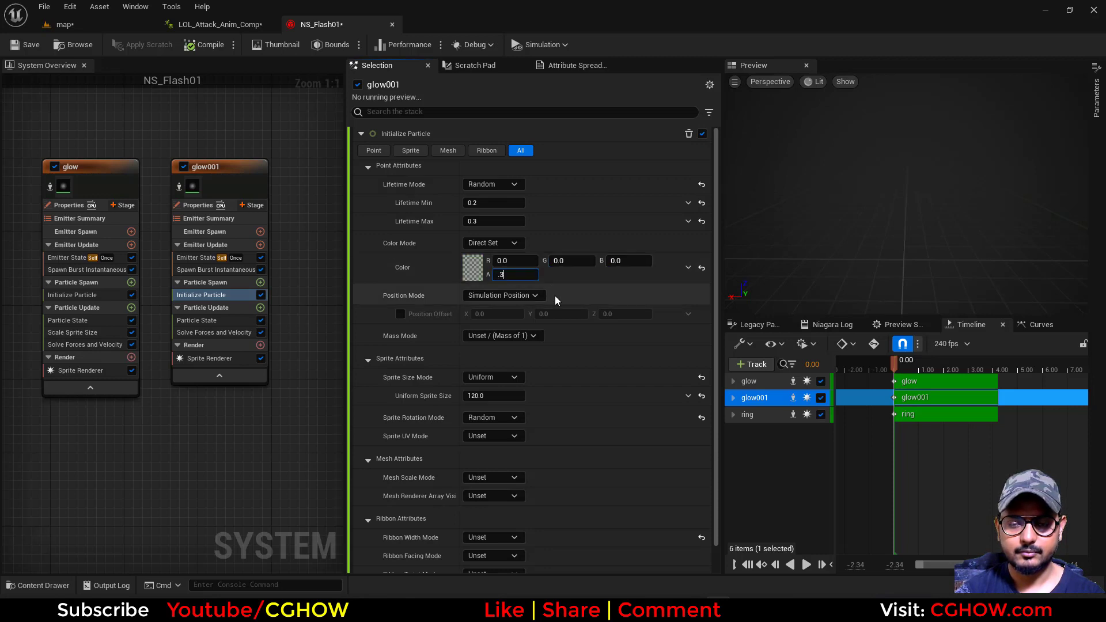
pyautogui.click(15, 46)
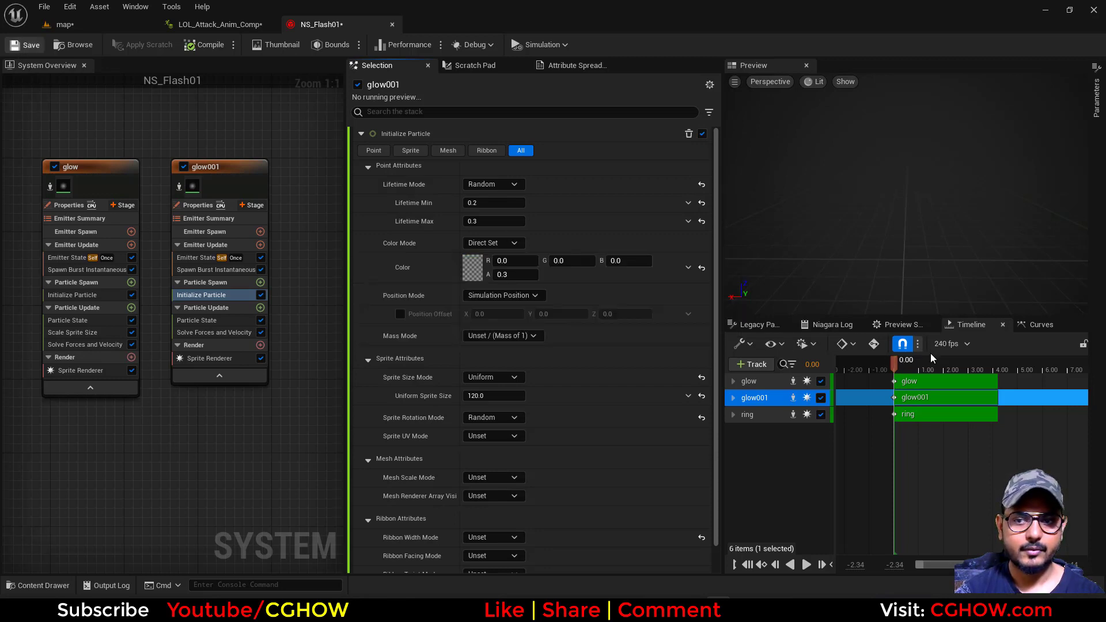
# Scrub the preview timeline to check the black glow, raising glow001's color alpha to 10
pyautogui.moveTo(894, 362); pyautogui.dragTo(906, 368)
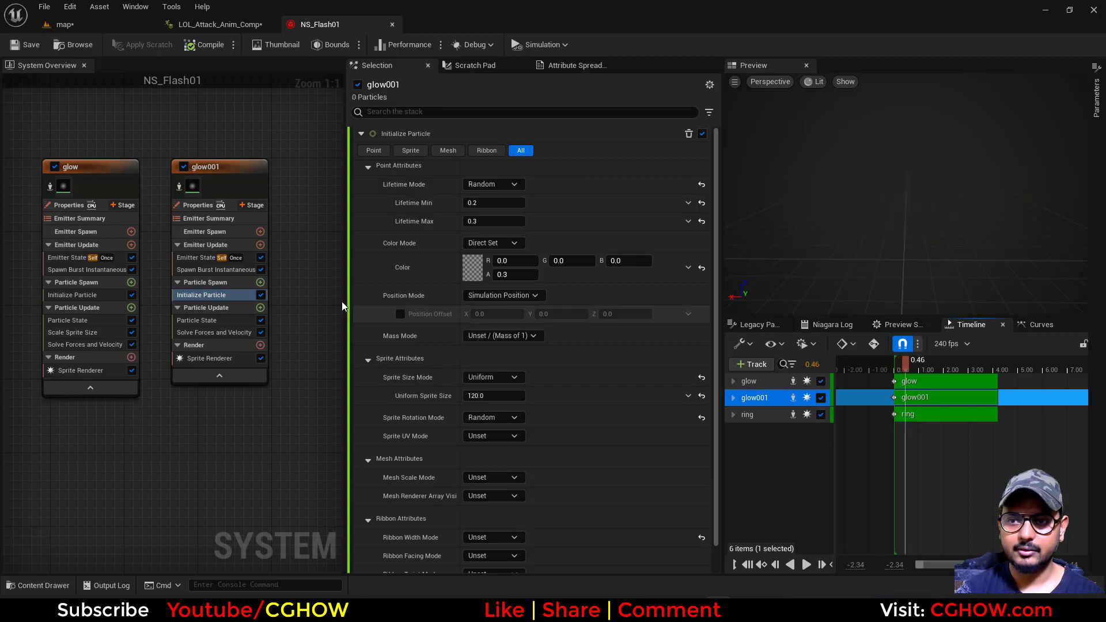
pyautogui.click(511, 275)
pyautogui.write('1')
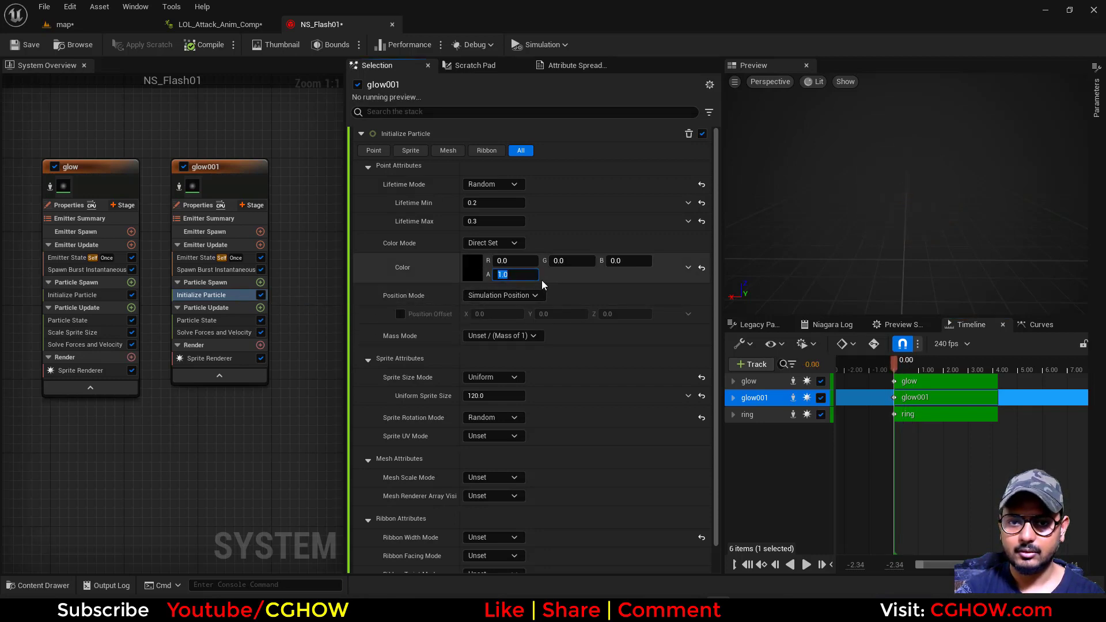
pyautogui.write('0')
pyautogui.moveTo(931, 370); pyautogui.dragTo(895, 383)
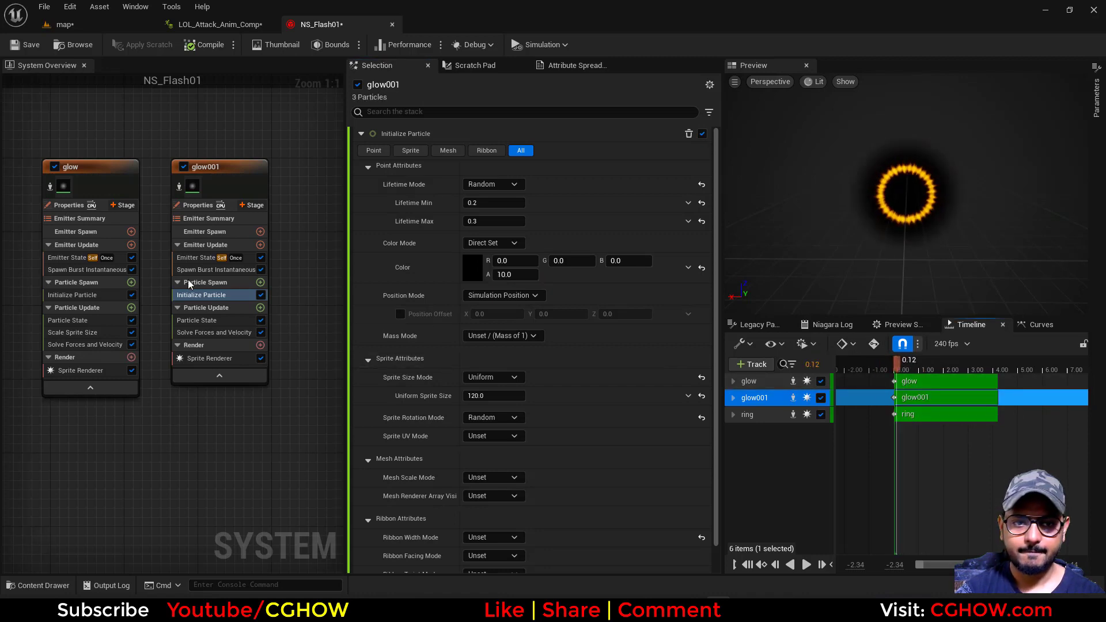
# Open the Spawn Time of glow001's Spawn Burst Instantaneous for editing
pyautogui.click(199, 269)
pyautogui.click(496, 169)
pyautogui.press('BackSpace')
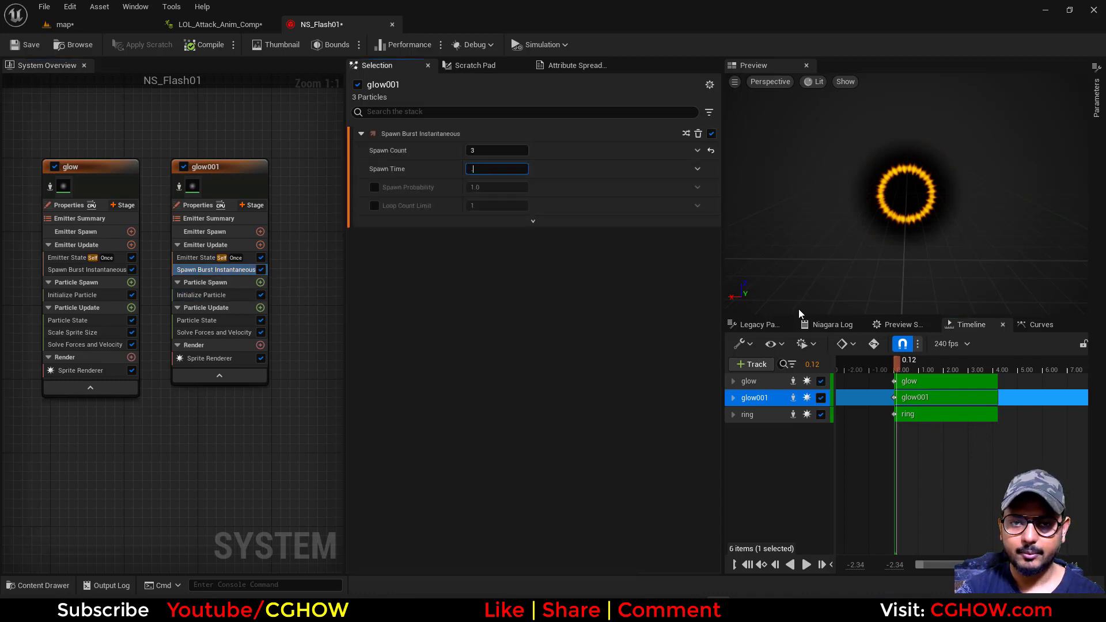
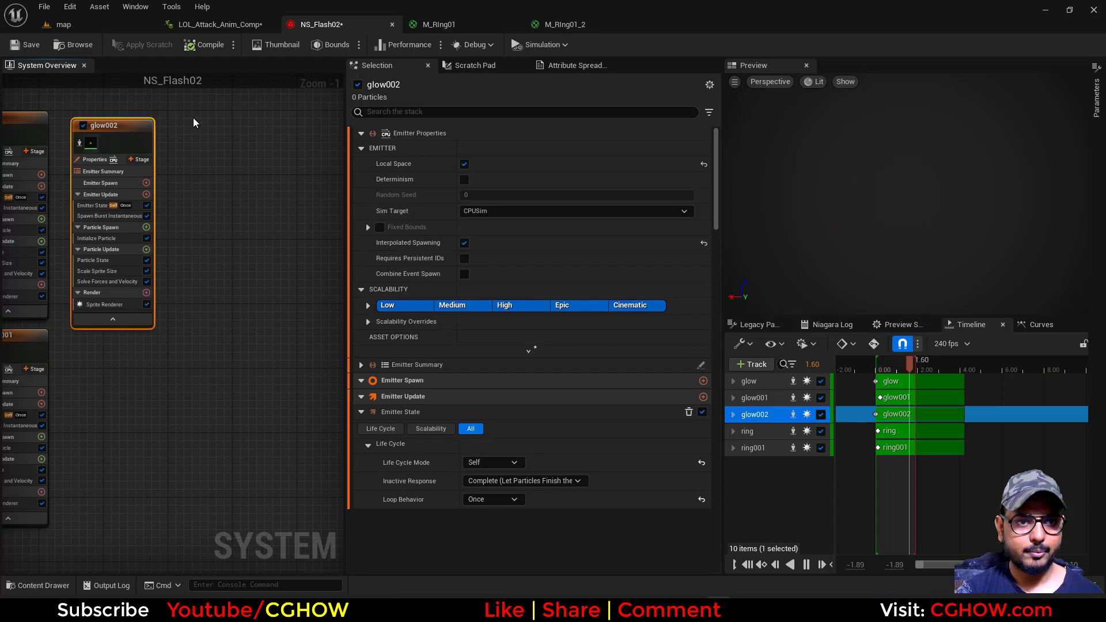
# Paste a copy of the glow002 emitter beside it and set the copy's Uniform Sprite Size to 50
pyautogui.hotkey('ctrl', 'v')
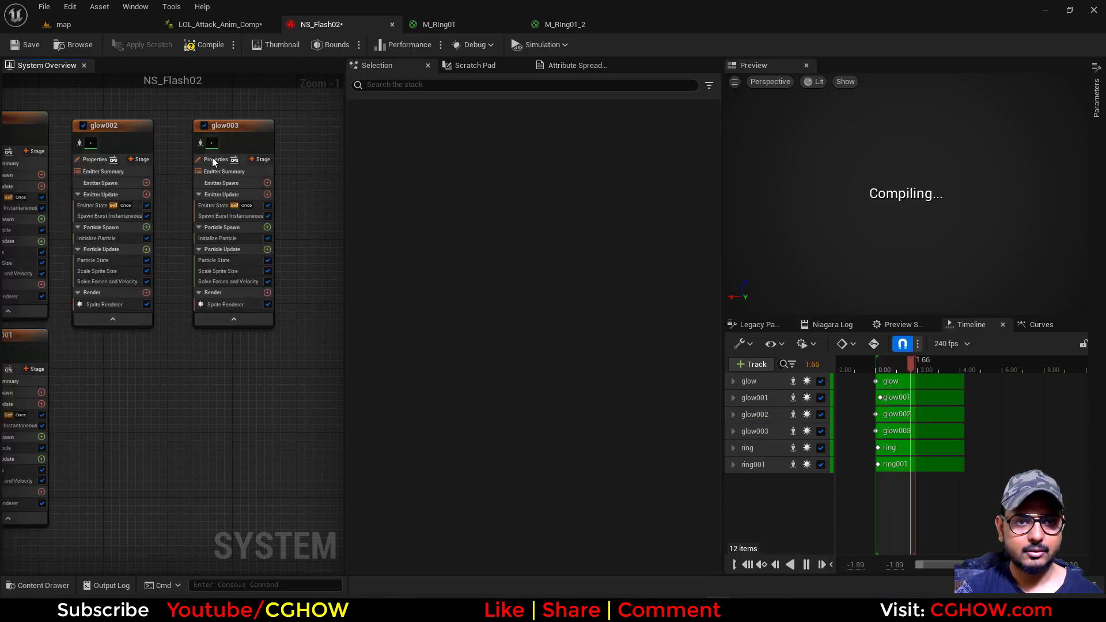
pyautogui.scroll(1, 204, 149)
pyautogui.click(219, 249)
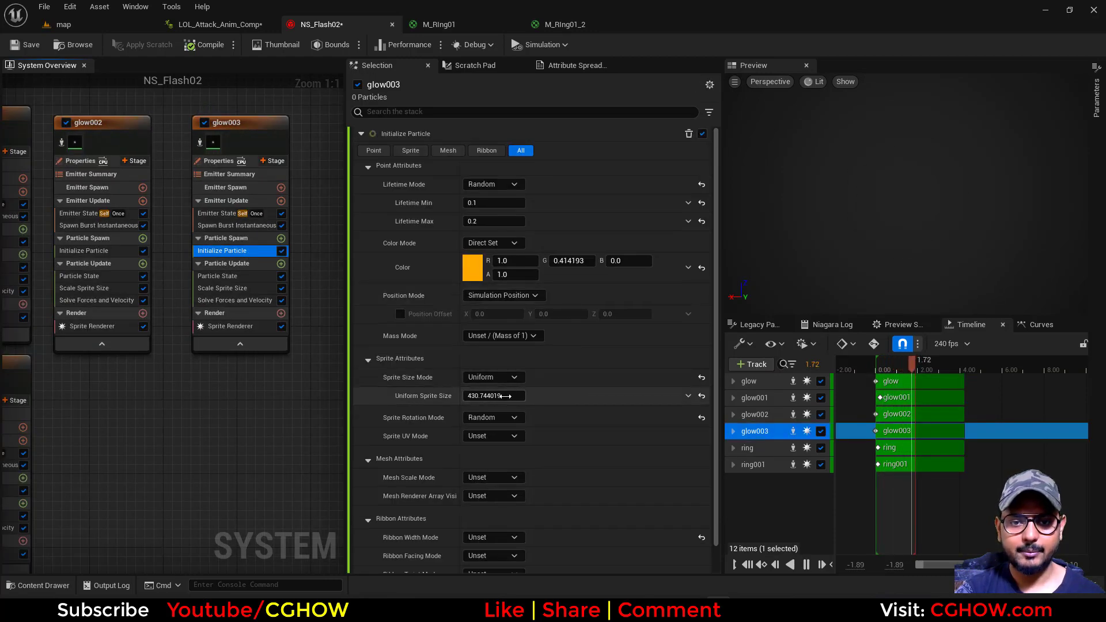
pyautogui.click(507, 401)
pyautogui.write('5')
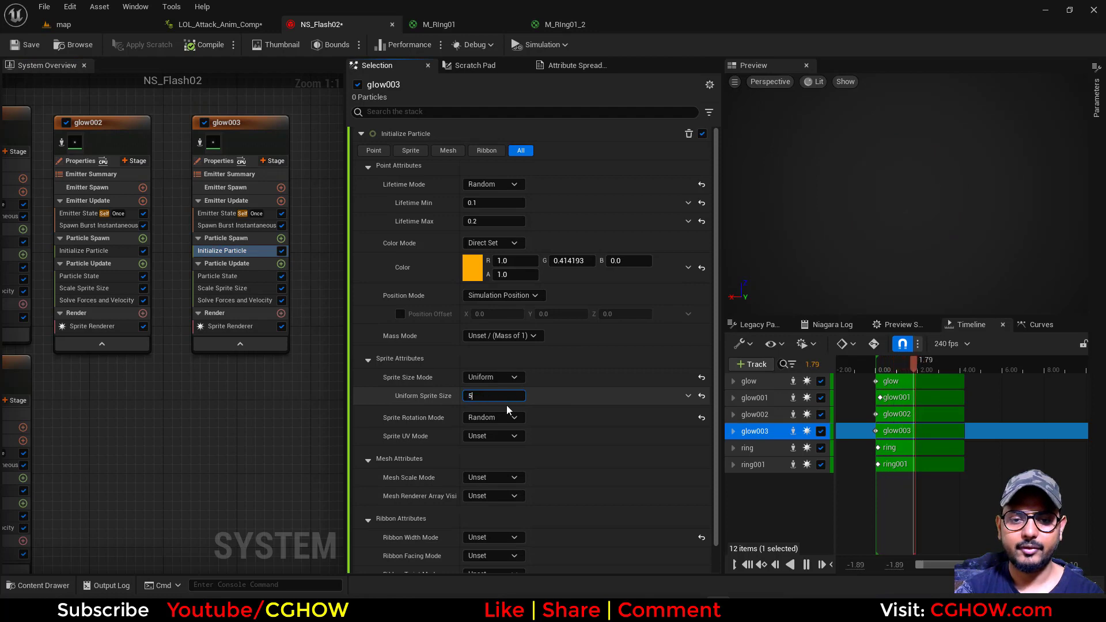
pyautogui.write('00')
pyautogui.press('Return')
pyautogui.click(249, 326)
pyautogui.moveTo(717, 267); pyautogui.dragTo(679, 578)
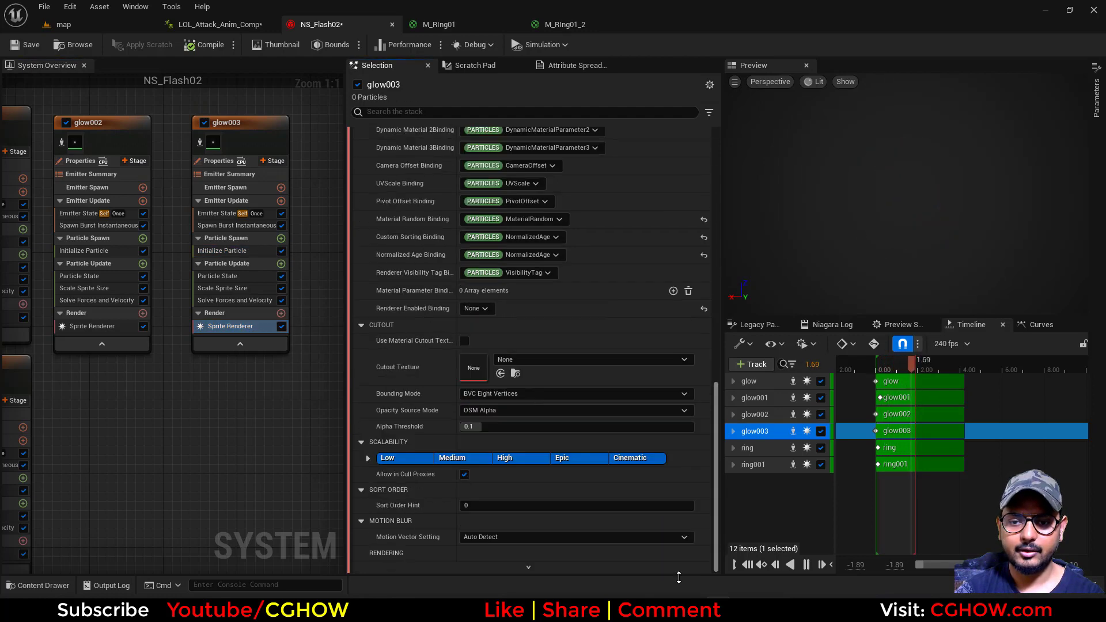
pyautogui.moveTo(717, 461); pyautogui.dragTo(726, 226)
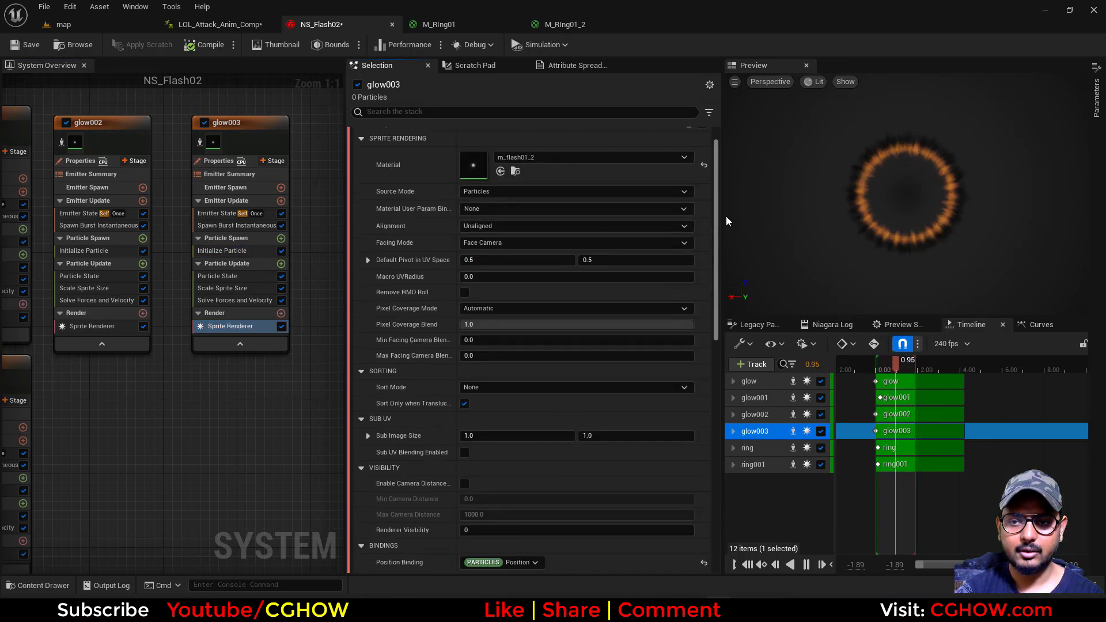
# Set glow003's particle color to a light orange with a brightness value of 500 and save NS_Flash02
pyautogui.click(222, 250)
pyautogui.click(473, 270)
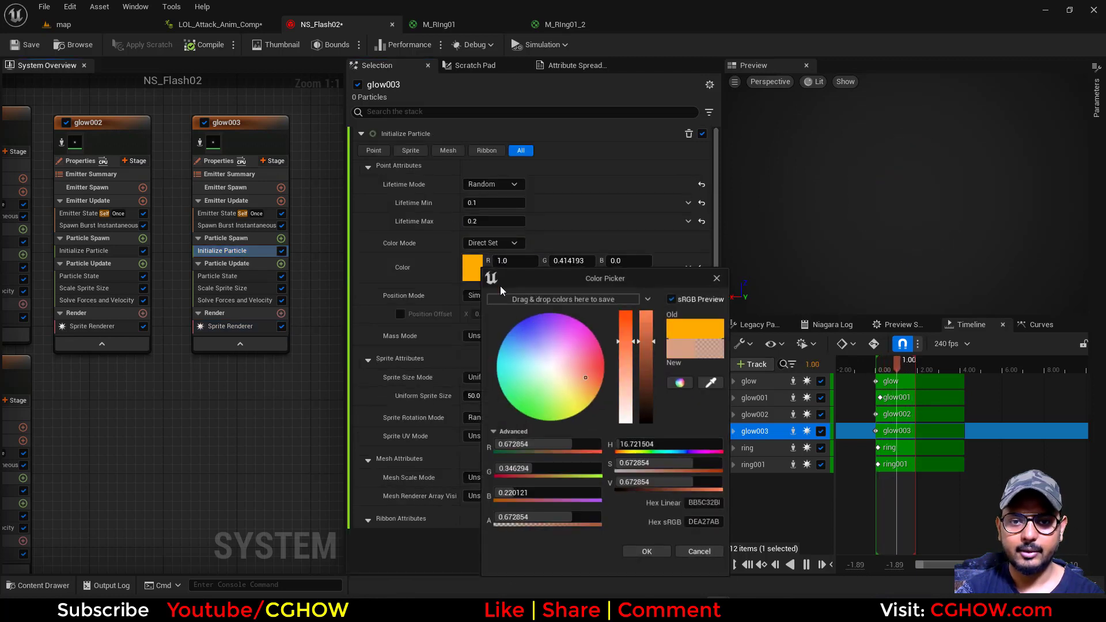
pyautogui.moveTo(588, 388); pyautogui.dragTo(593, 393)
pyautogui.click(657, 487)
pyautogui.write('100')
pyautogui.press('Return')
pyautogui.write('200')
pyautogui.press('Return')
pyautogui.write('500')
pyautogui.press('Return')
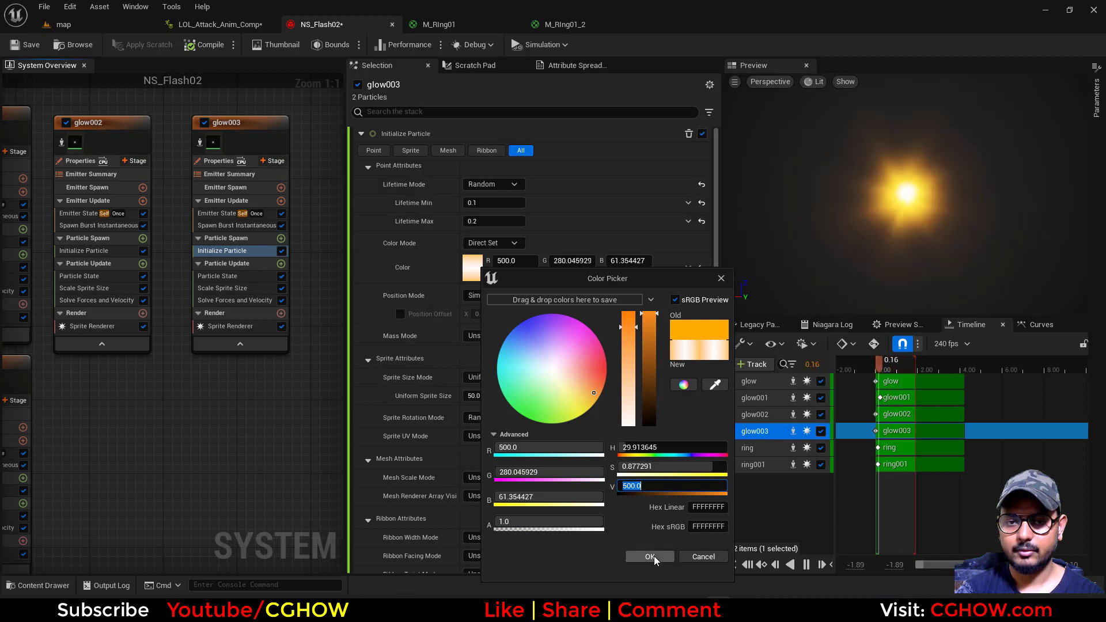
pyautogui.click(649, 557)
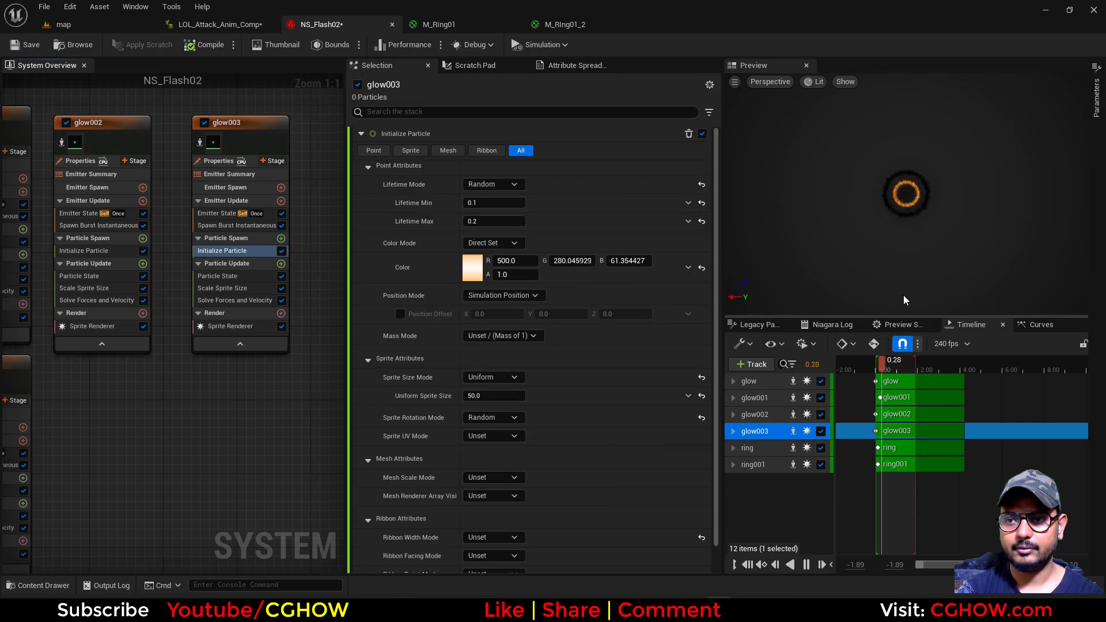
pyautogui.click(27, 44)
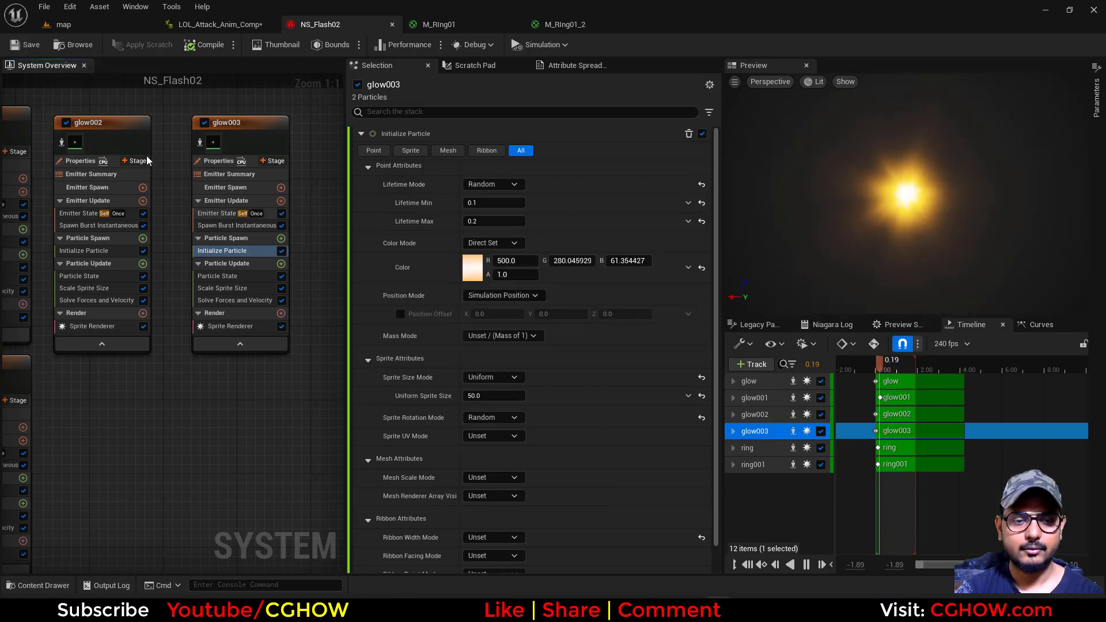
# Save the modified LOL_Attack_Anim_Comp from the map level and run the level to preview the attack effects
pyautogui.click(85, 25)
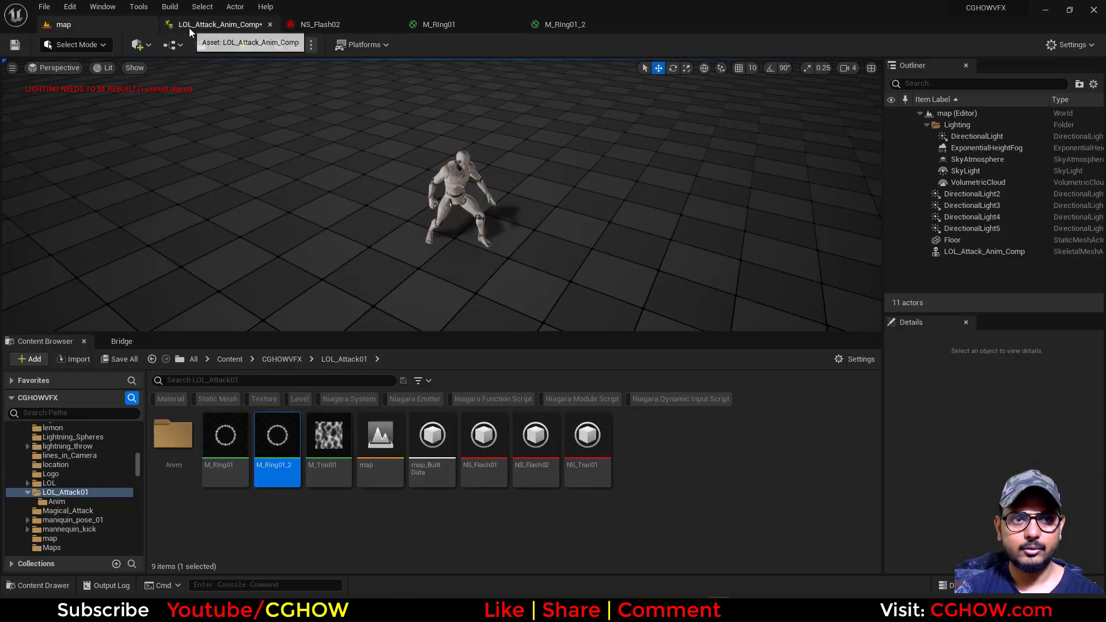
pyautogui.click(121, 360)
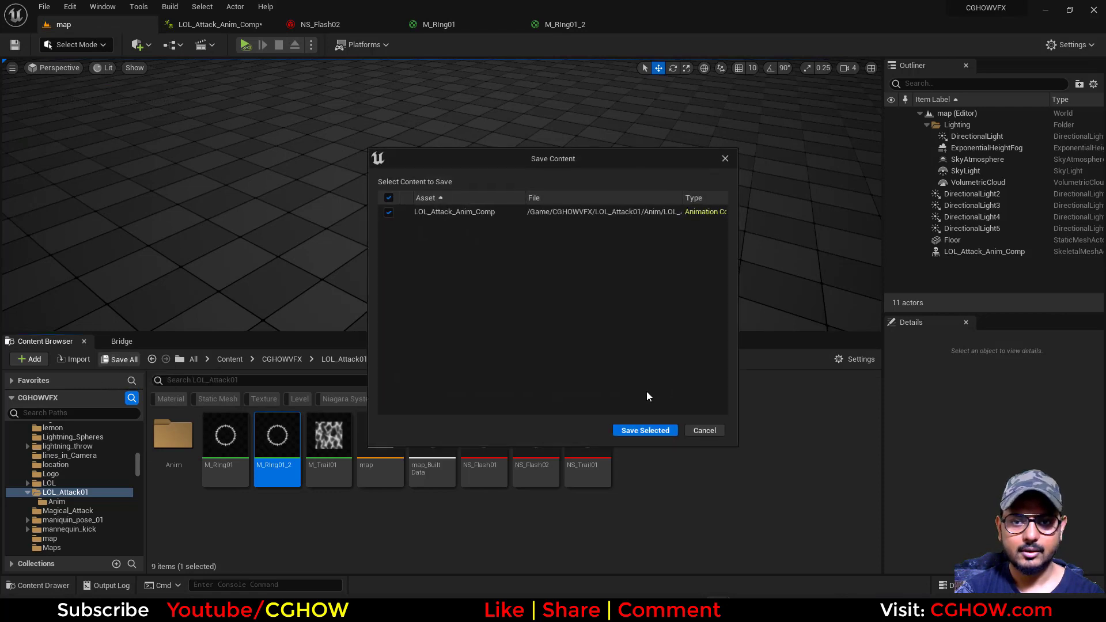
pyautogui.click(645, 432)
pyautogui.hotkey('alt', 'p')
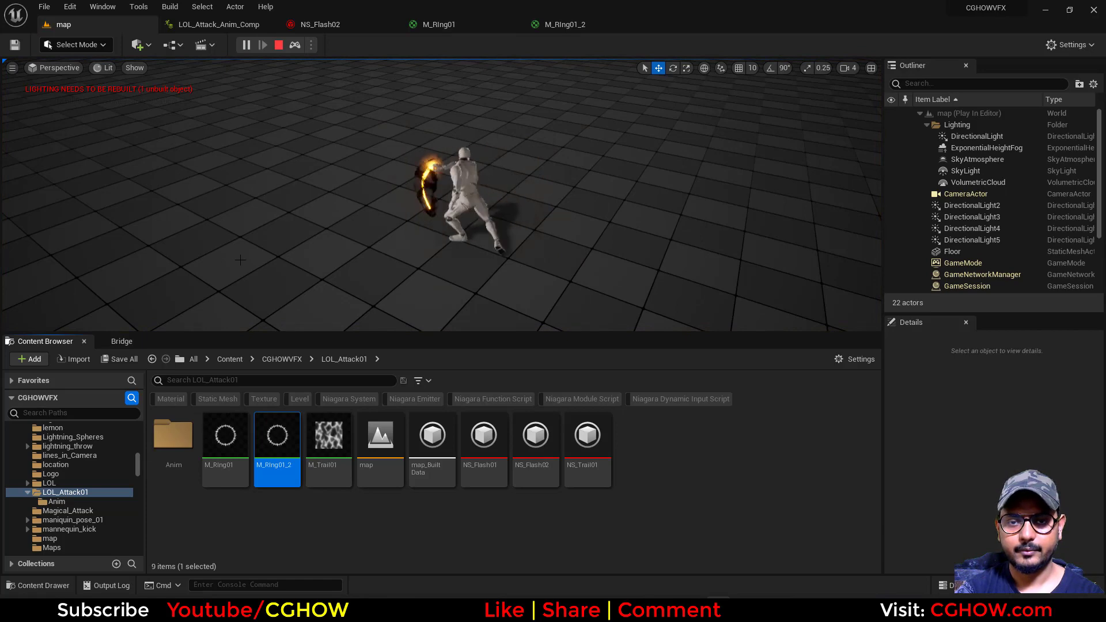
# Copy the NS_Flash02 notify to about frame 106 in LOL_Attack_Anim_Comp and simulate the map to check the attack
pyautogui.click(251, 26)
pyautogui.moveTo(573, 467)
pyautogui.mouseDown()
pyautogui.moveTo(496, 471)
pyautogui.moveTo(590, 471)
pyautogui.mouseUp()
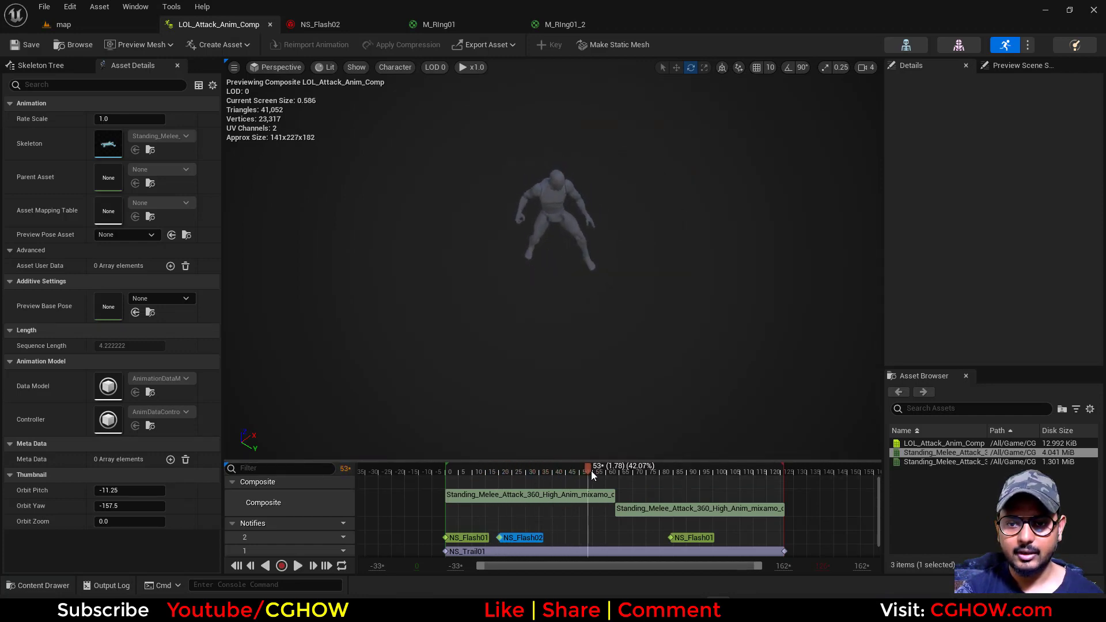
pyautogui.moveTo(667, 472); pyautogui.dragTo(731, 472)
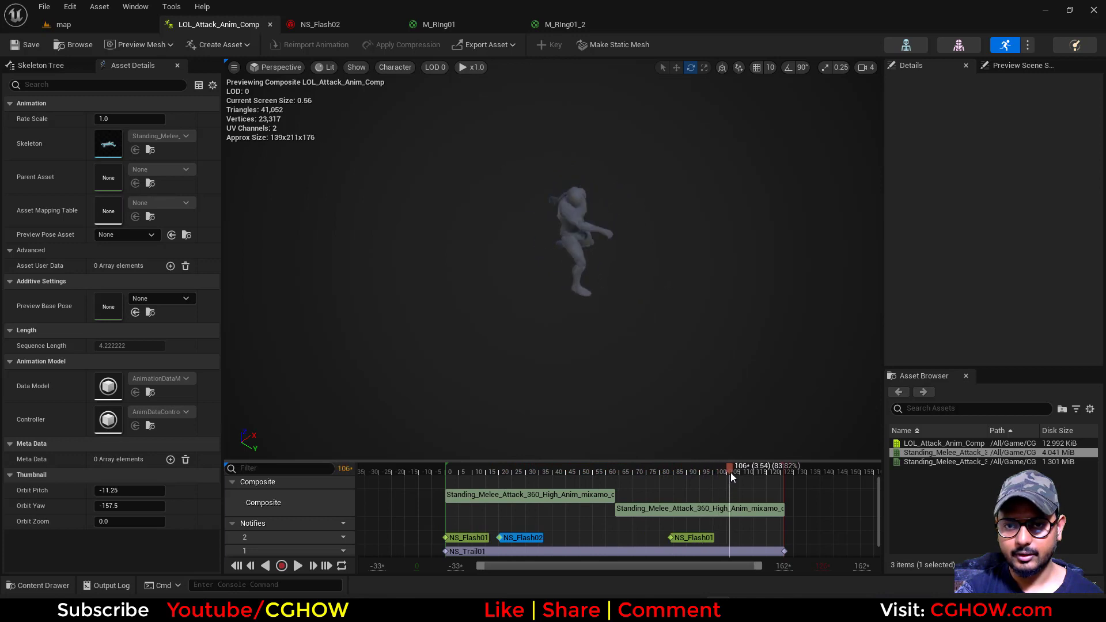
pyautogui.click(535, 538)
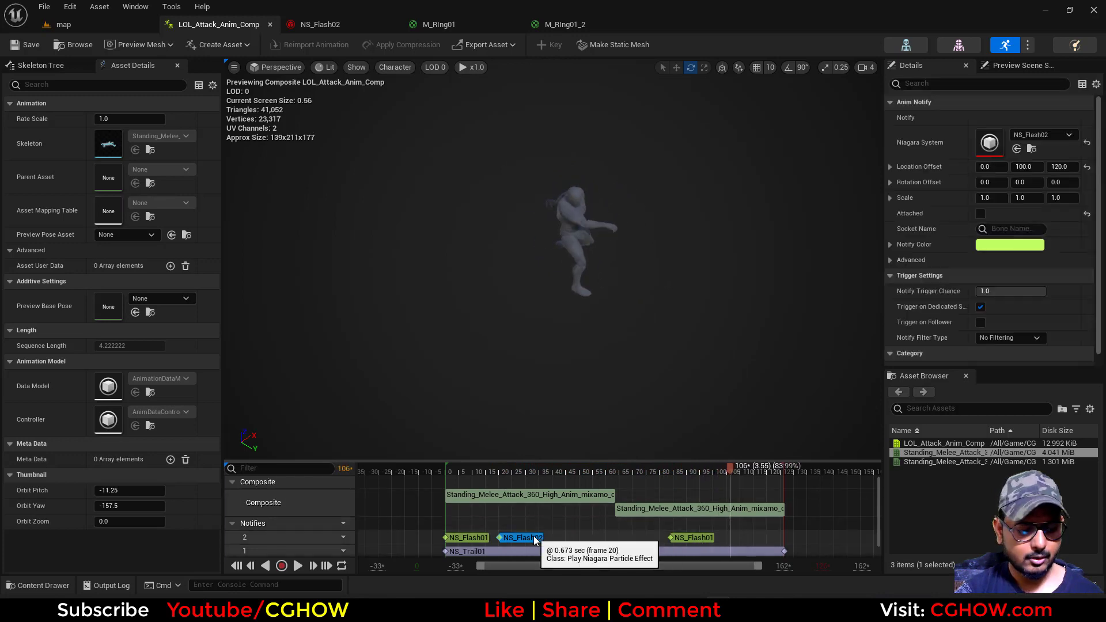
pyautogui.hotkey('ctrl', 'c')
pyautogui.hotkey('ctrl', 'v')
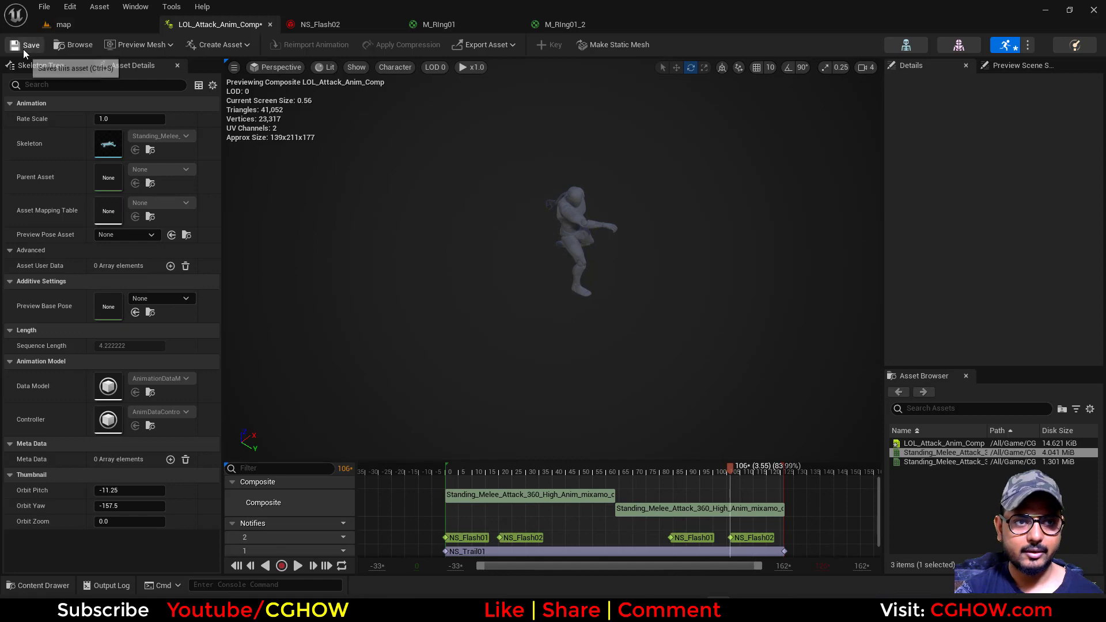
pyautogui.click(126, 27)
pyautogui.click(244, 45)
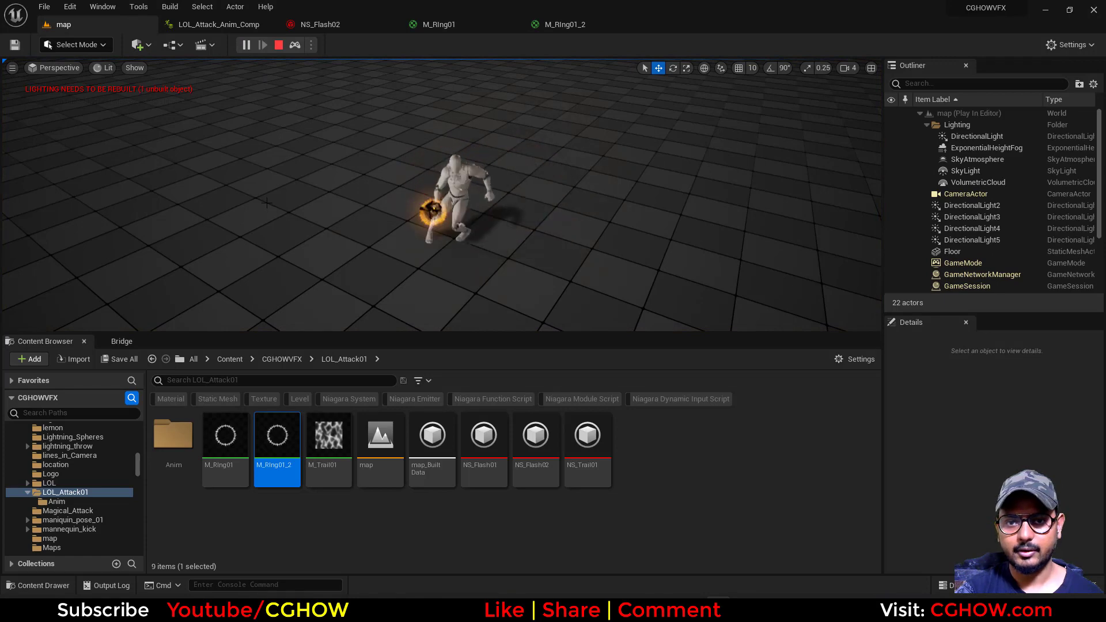
# In NS_Flash02, make the ring001 and ring bursts spawn earlier, setting ring's Spawn Time to 0.02
pyautogui.click(318, 25)
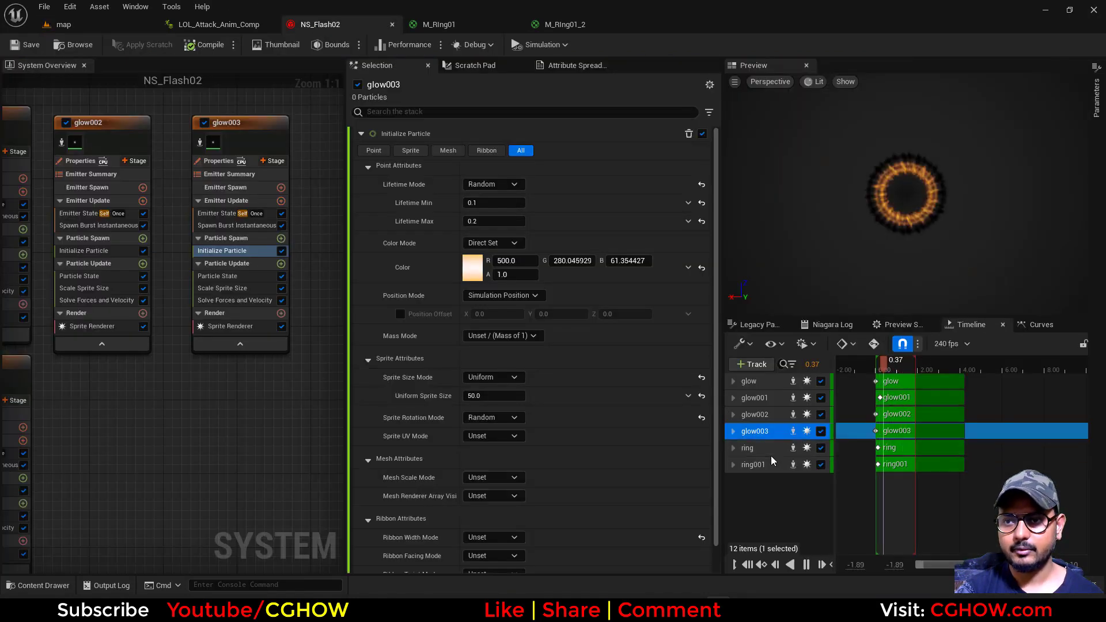
pyautogui.moveTo(141, 433); pyautogui.dragTo(159, 288, button='right')
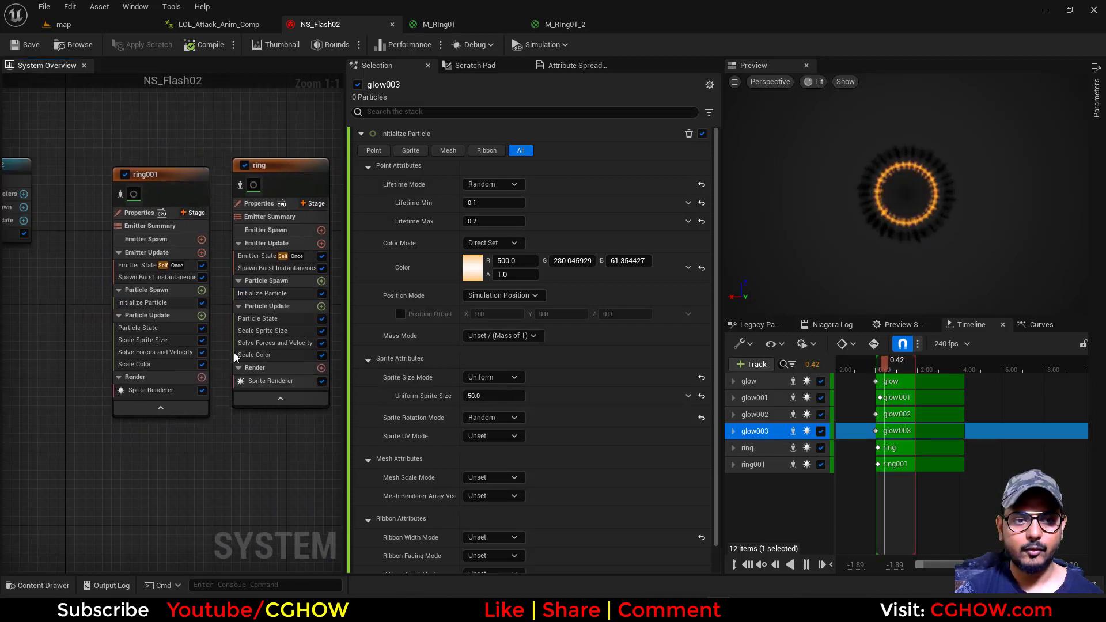
pyautogui.click(136, 278)
pyautogui.click(496, 169)
pyautogui.click(276, 267)
pyautogui.click(477, 169)
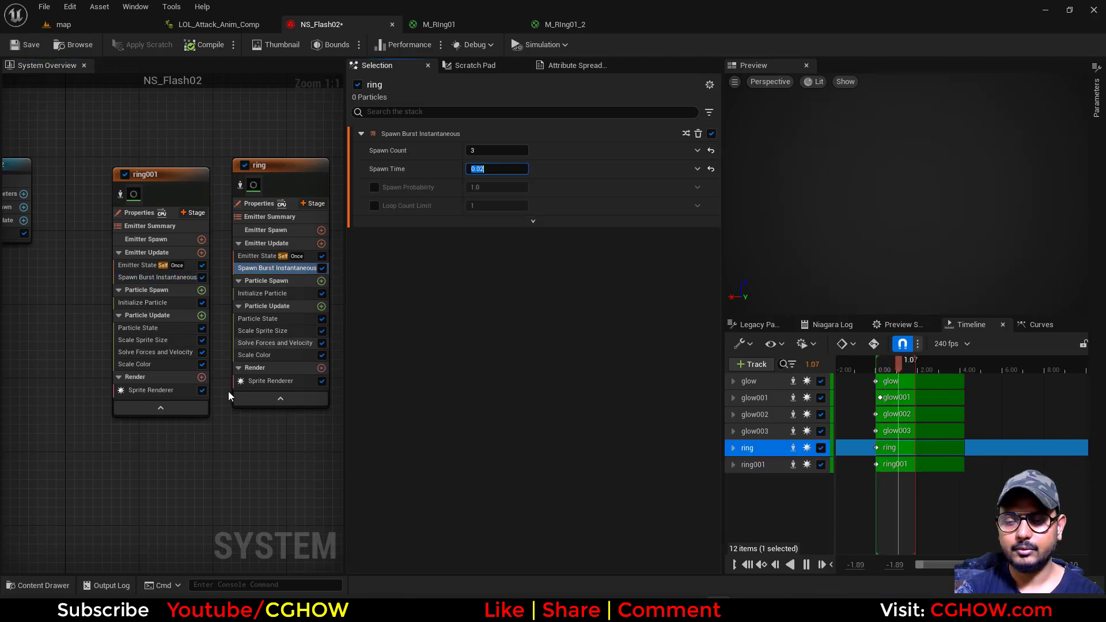
# Set the Uniform Sprite Size of the ring emitter to 160 and of ring001 to 180
pyautogui.click(154, 303)
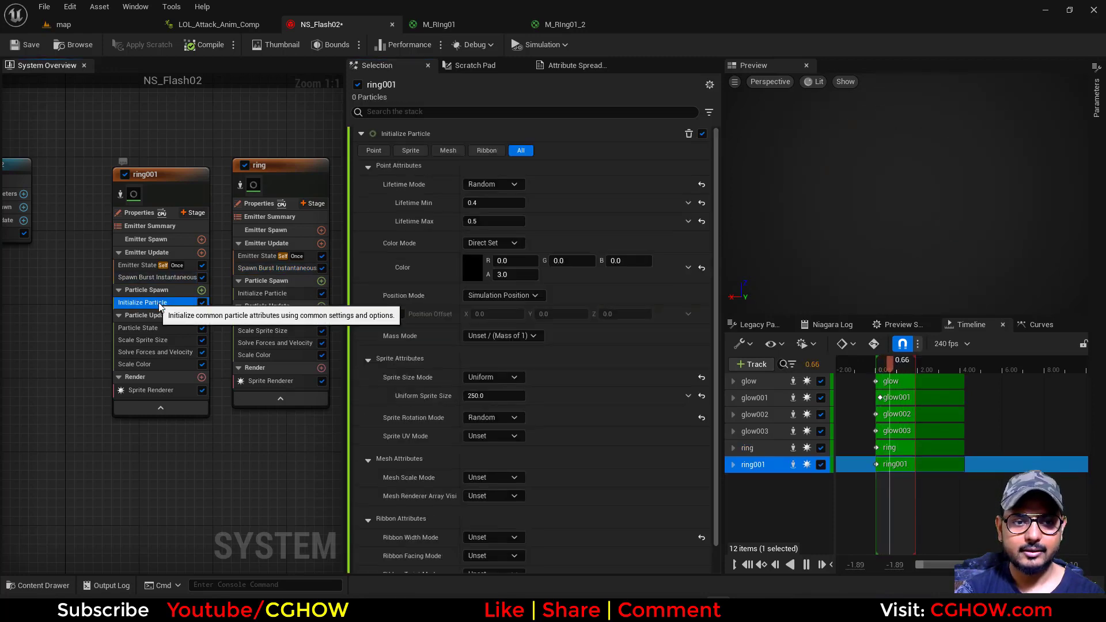
pyautogui.click(264, 295)
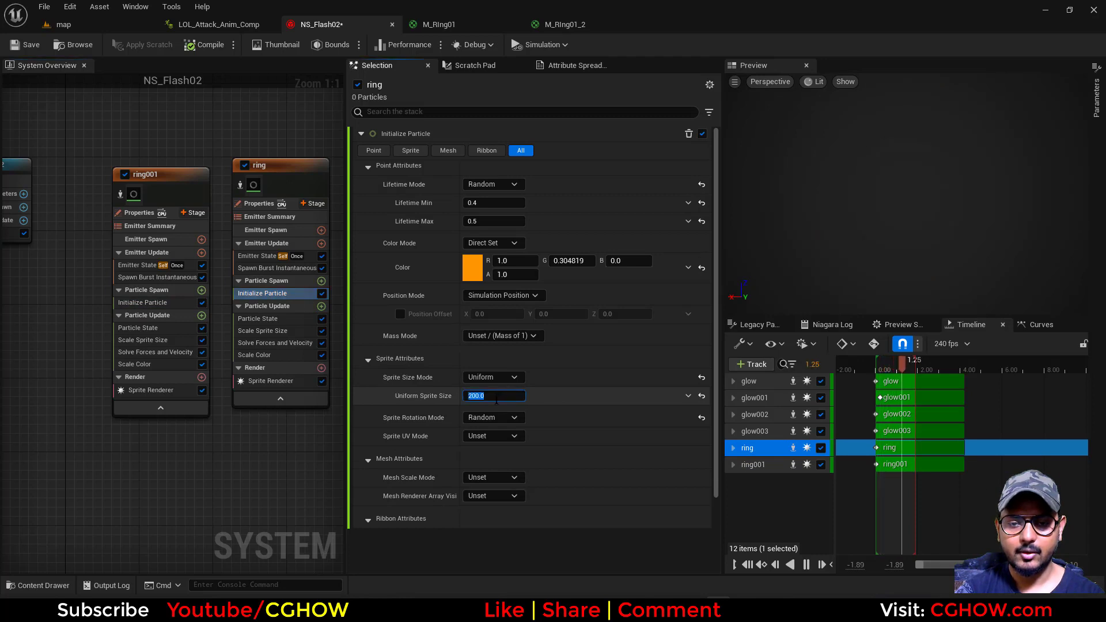
pyautogui.press('Return')
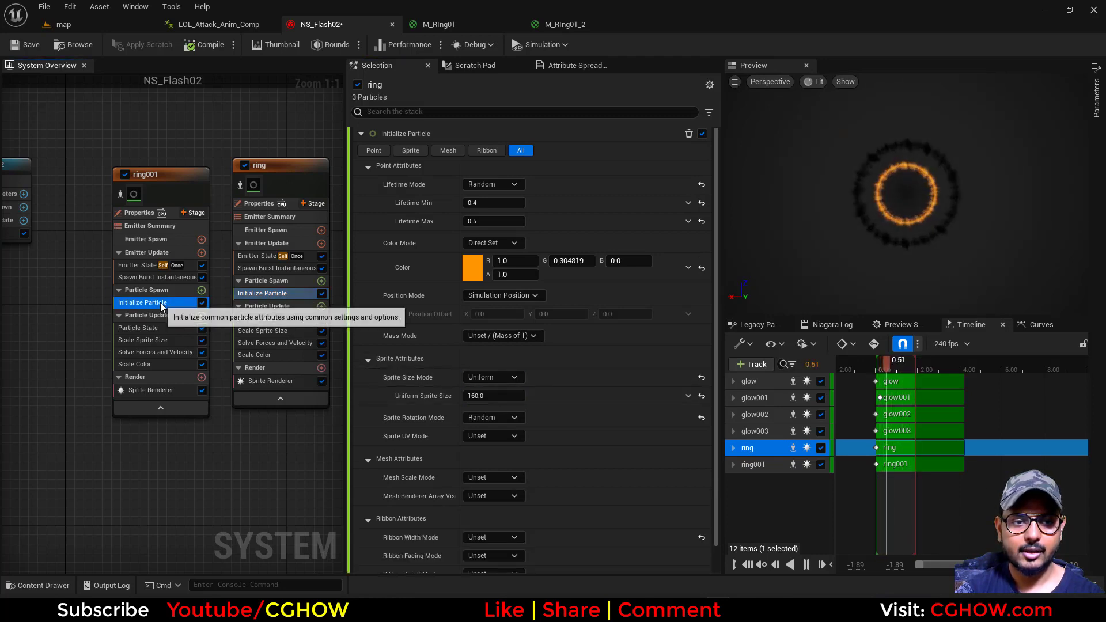
pyautogui.click(160, 302)
pyautogui.click(493, 396)
pyautogui.write('180')
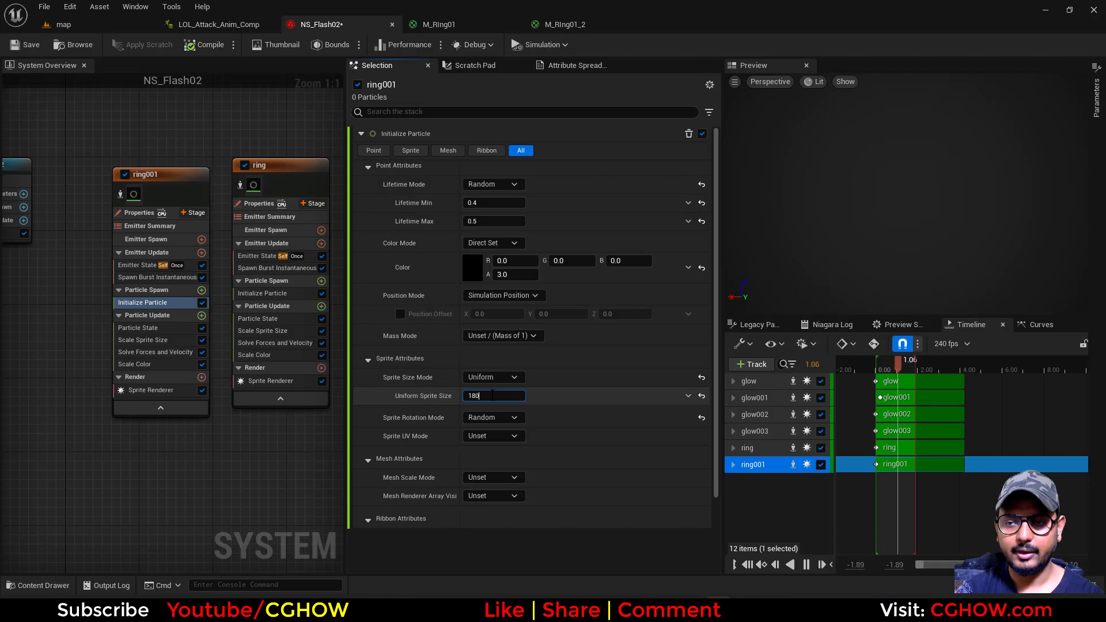
pyautogui.press('Return')
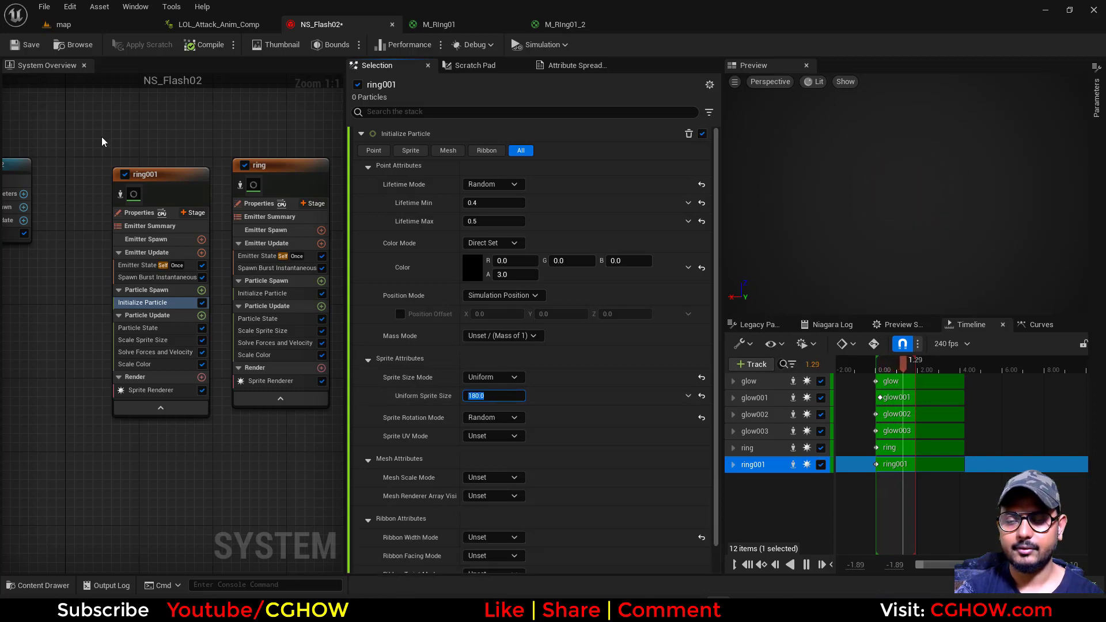
# Try a Uniform Sprite Size of 100 on glow003 and settle on 80
pyautogui.moveTo(248, 172); pyautogui.dragTo(19, 146, button='right')
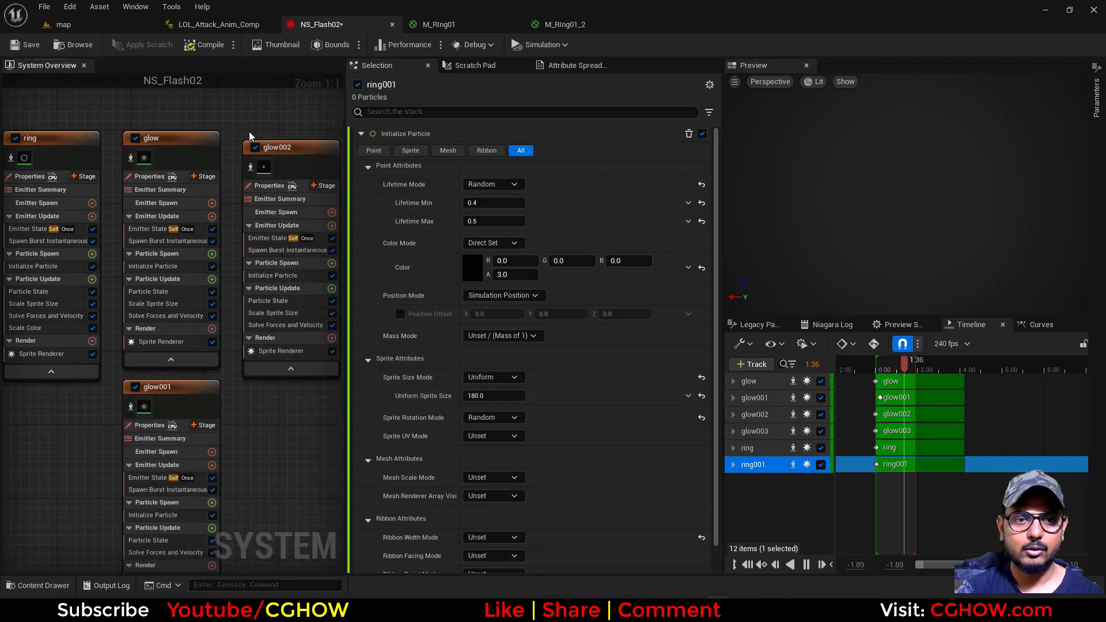
pyautogui.moveTo(251, 136); pyautogui.dragTo(128, 121, button='right')
pyautogui.moveTo(212, 125); pyautogui.dragTo(130, 126, button='right')
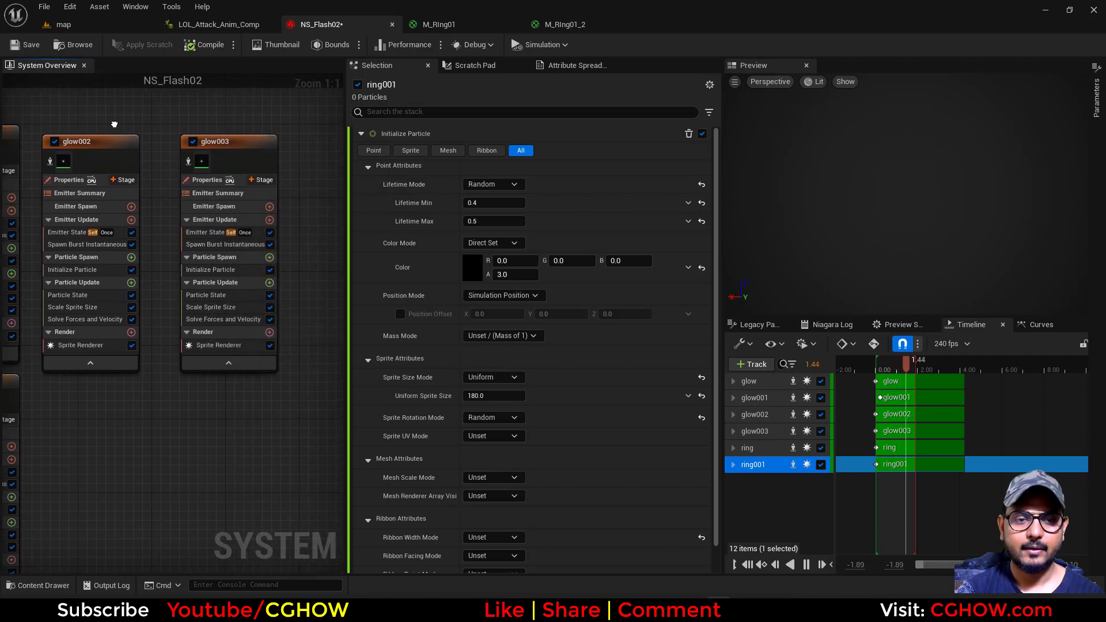
pyautogui.click(224, 268)
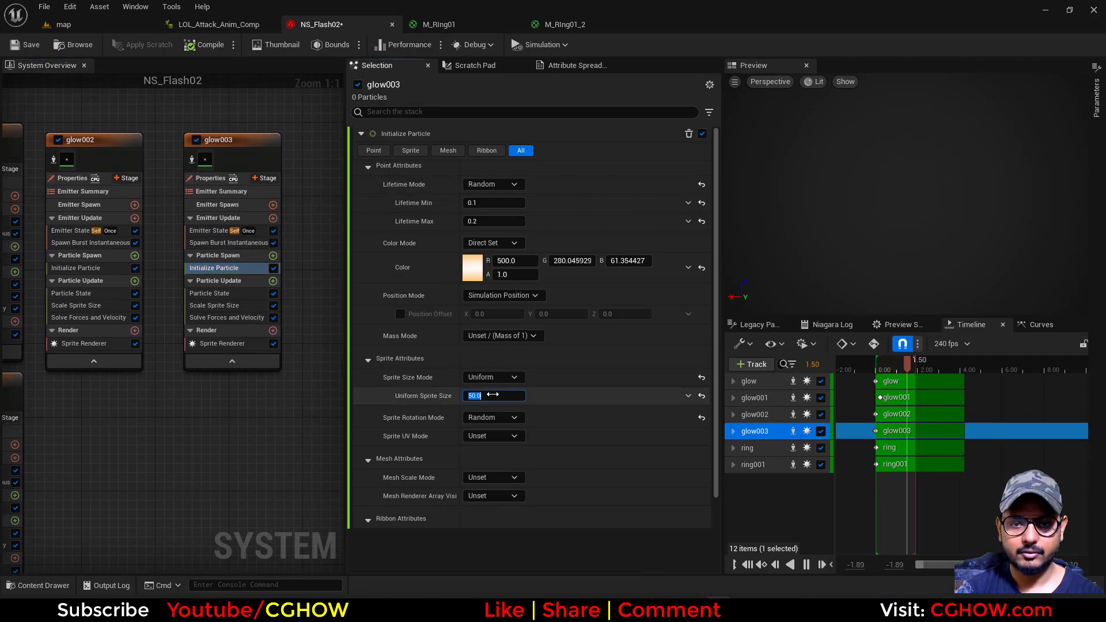
pyautogui.click(492, 394)
pyautogui.write('100')
pyautogui.press('Return')
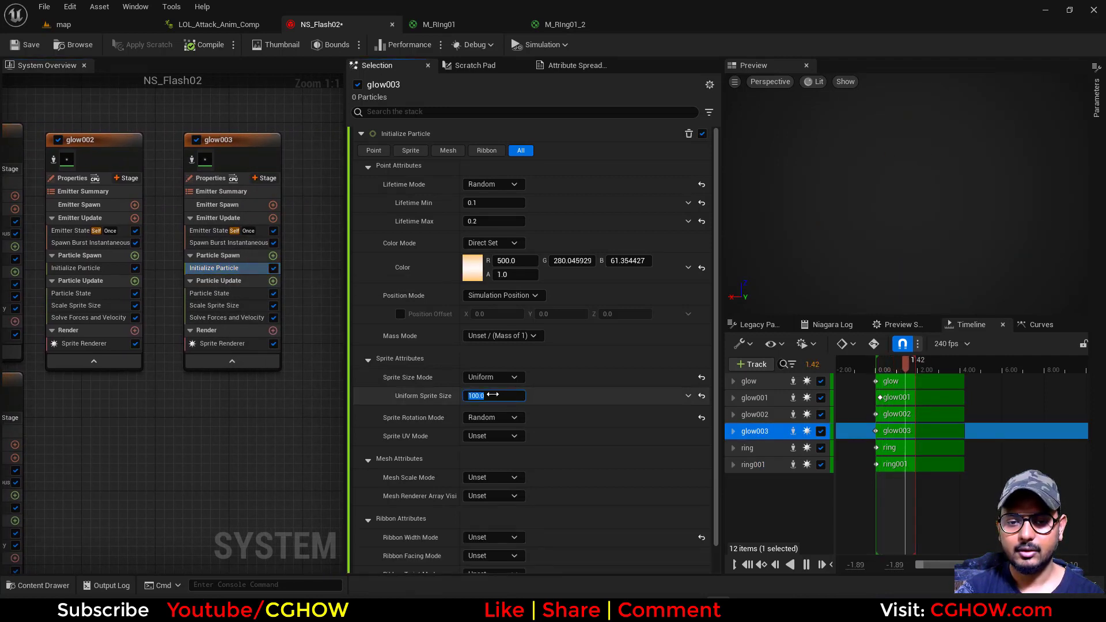
pyautogui.write('80')
pyautogui.press('Return')
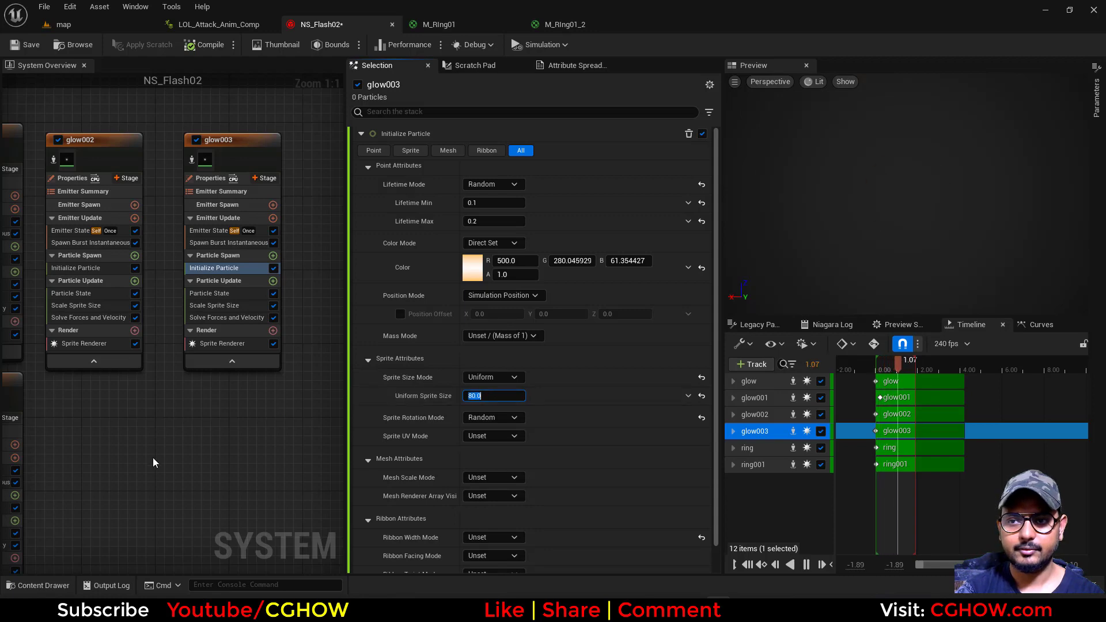
# Set glow001's Uniform Sprite Size to about 609 in Initialize Particle
pyautogui.moveTo(188, 417); pyautogui.dragTo(258, 437, button='right')
pyautogui.moveTo(108, 152); pyautogui.dragTo(173, 128, button='right')
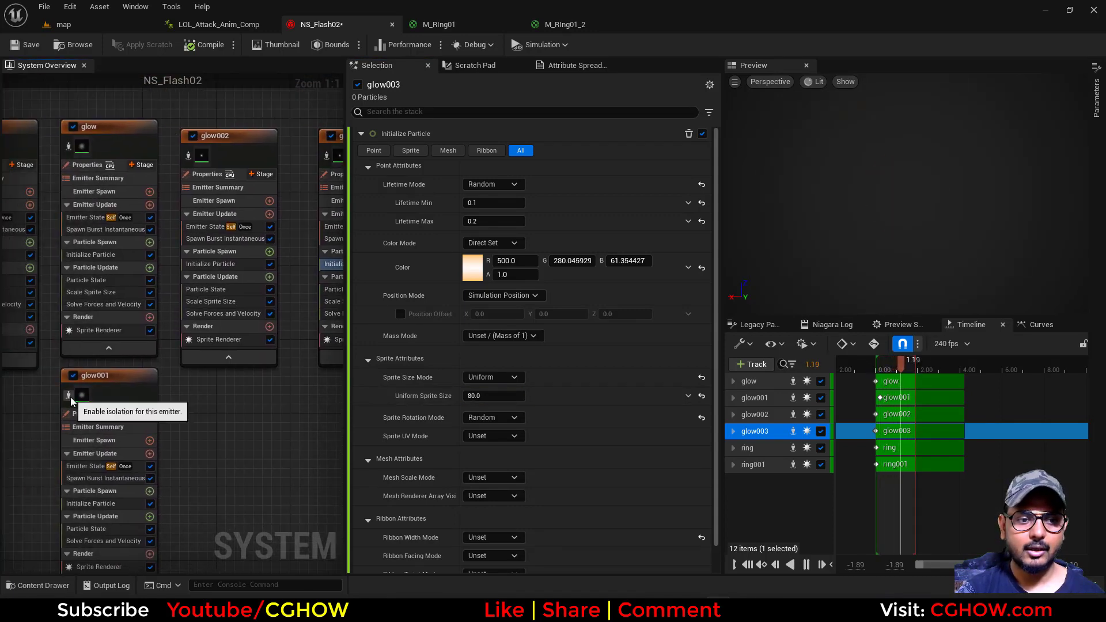
pyautogui.click(68, 396)
pyautogui.click(70, 397)
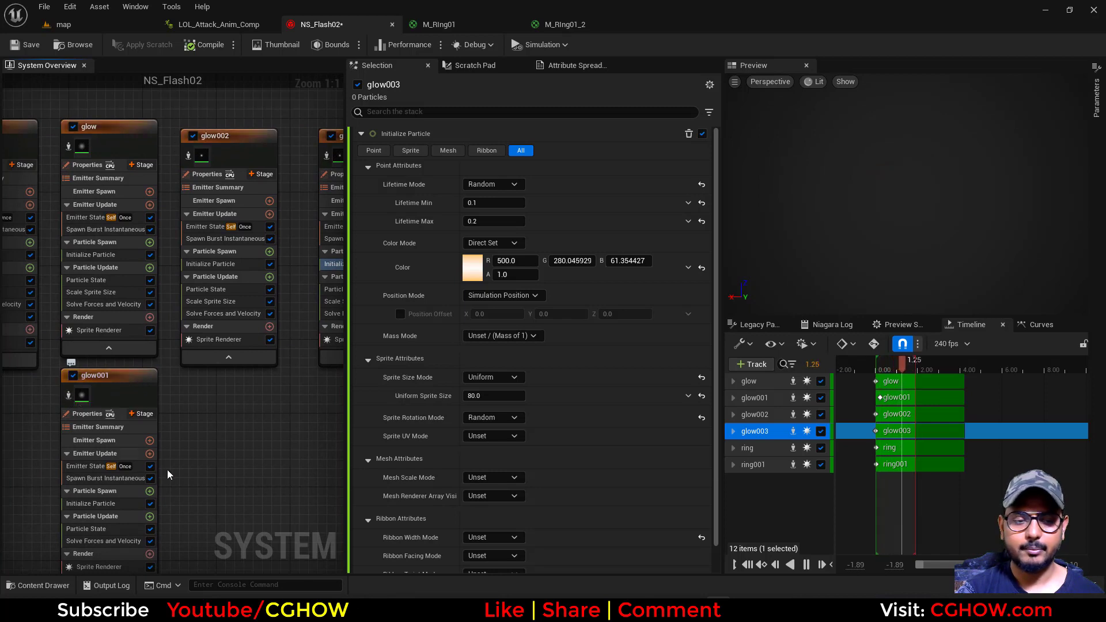
pyautogui.moveTo(220, 473); pyautogui.dragTo(225, 381, button='right')
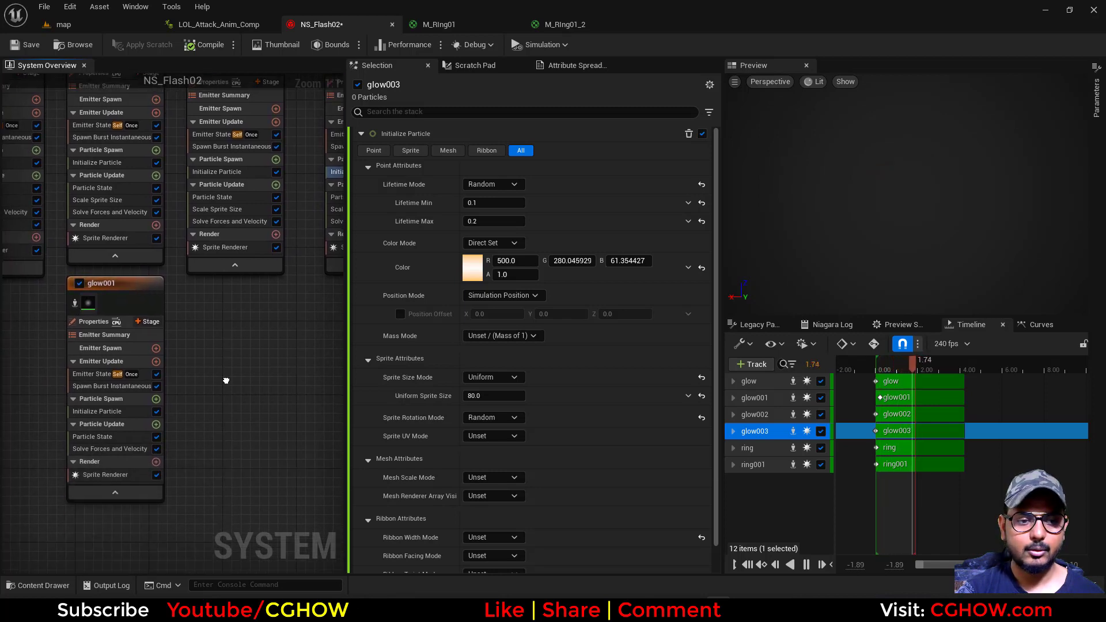
pyautogui.click(122, 411)
pyautogui.moveTo(494, 395); pyautogui.dragTo(519, 396)
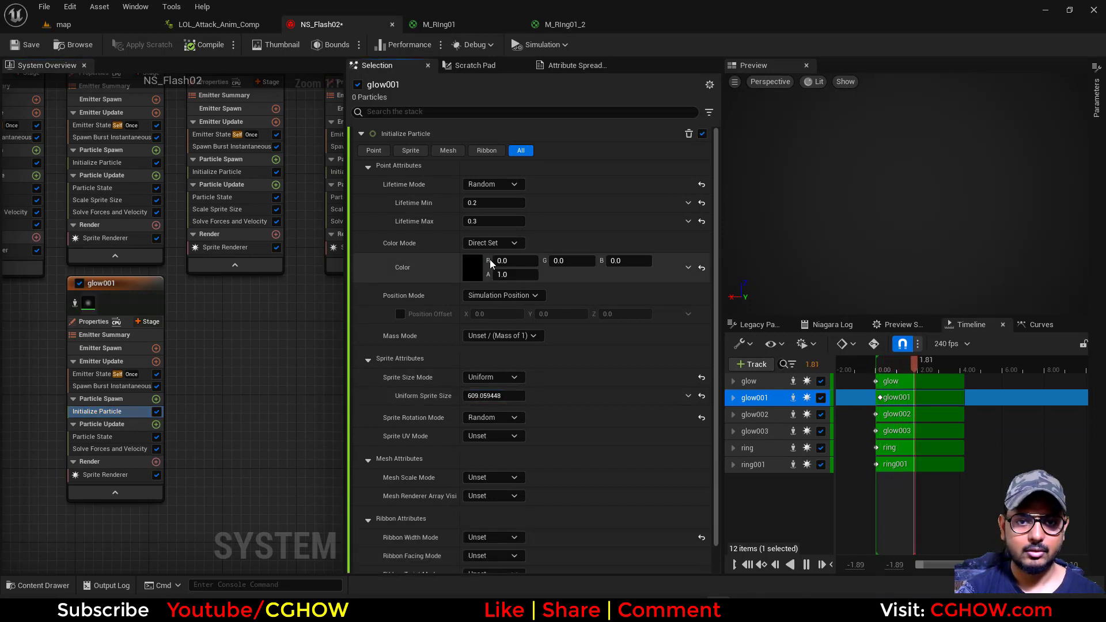
# Set glow001's Lifetime Max to 0.2 and Lifetime Min to 0.1
pyautogui.click(489, 222)
pyautogui.write('.2')
pyautogui.click(485, 204)
pyautogui.write('.1')
pyautogui.press('Return')
# Set the Uniform Sprite Size of the glow emitter to 200 in Initialize Particle
pyautogui.moveTo(262, 401); pyautogui.dragTo(149, 504, button='right')
pyautogui.moveTo(52, 135); pyautogui.dragTo(123, 134, button='right')
pyautogui.click(115, 137)
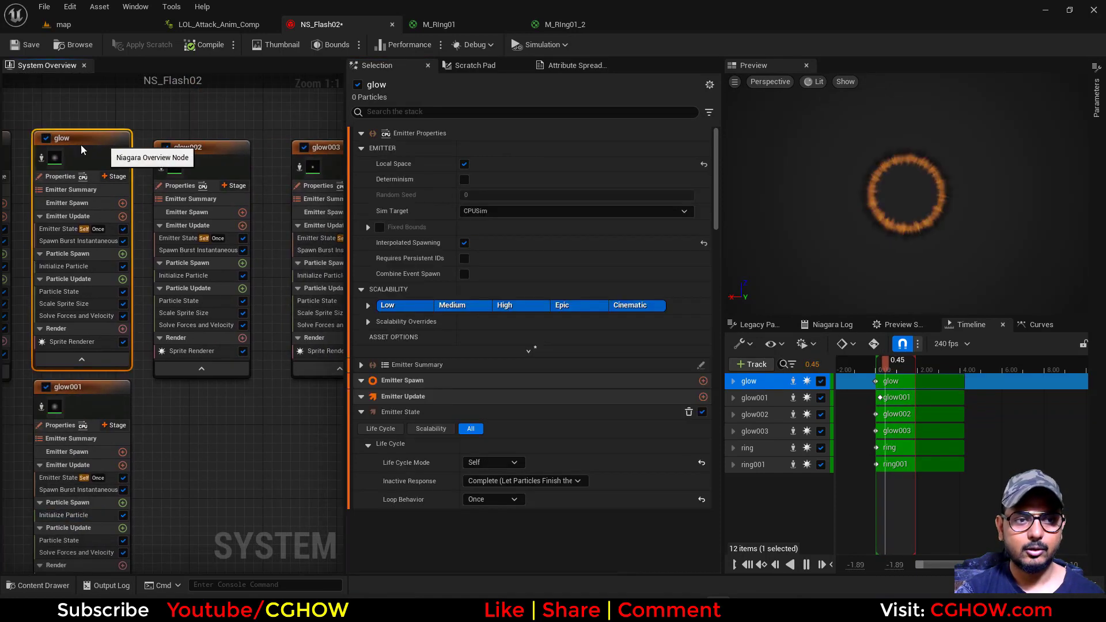
pyautogui.click(46, 156)
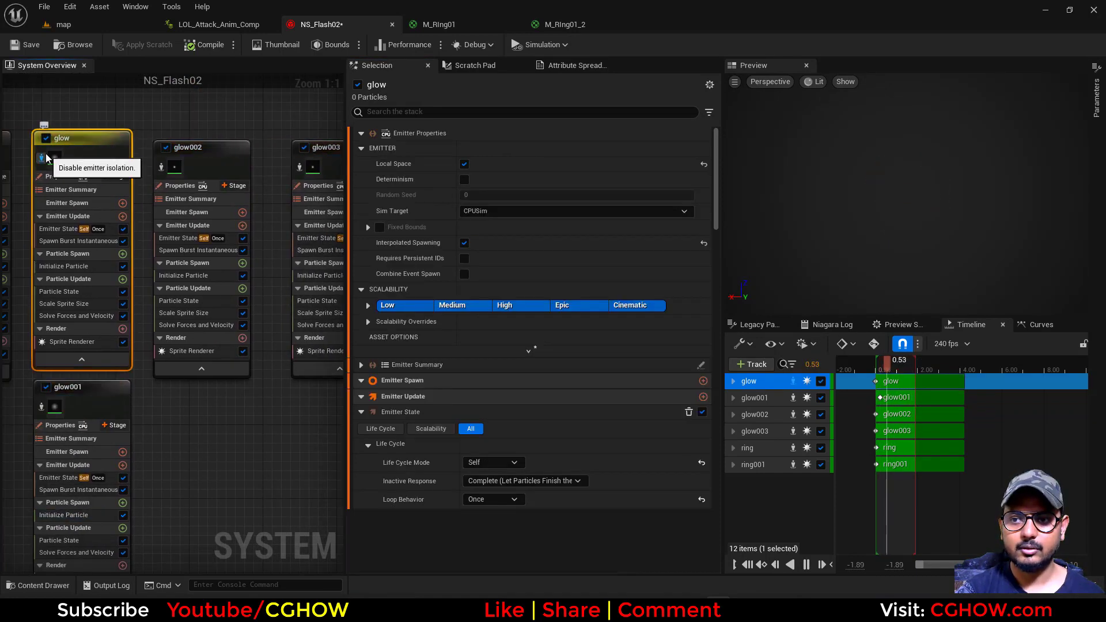
pyautogui.click(46, 154)
pyautogui.click(69, 266)
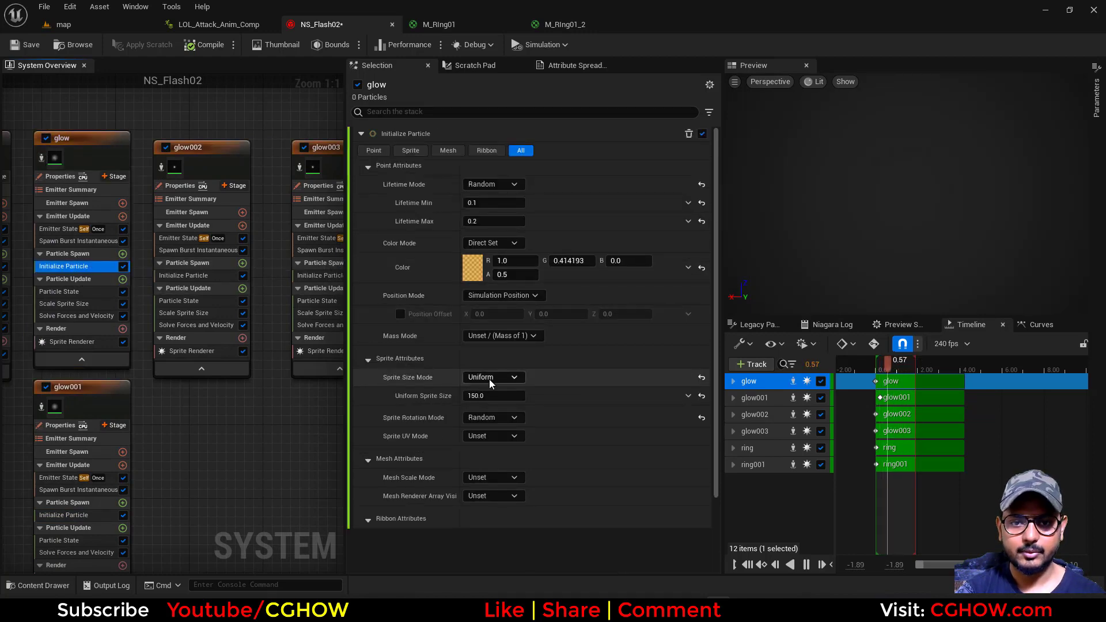
pyautogui.click(493, 396)
pyautogui.write('200')
pyautogui.press('Return')
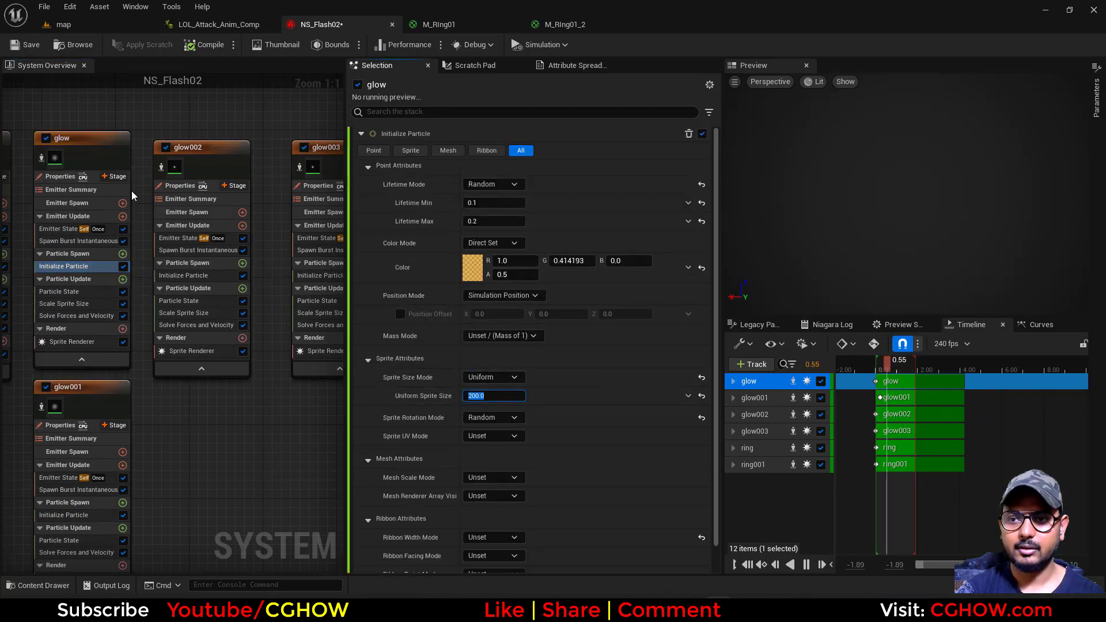
# Duplicate the glow emitter into the empty area beside glow003 and isolate the copy
pyautogui.click(92, 141)
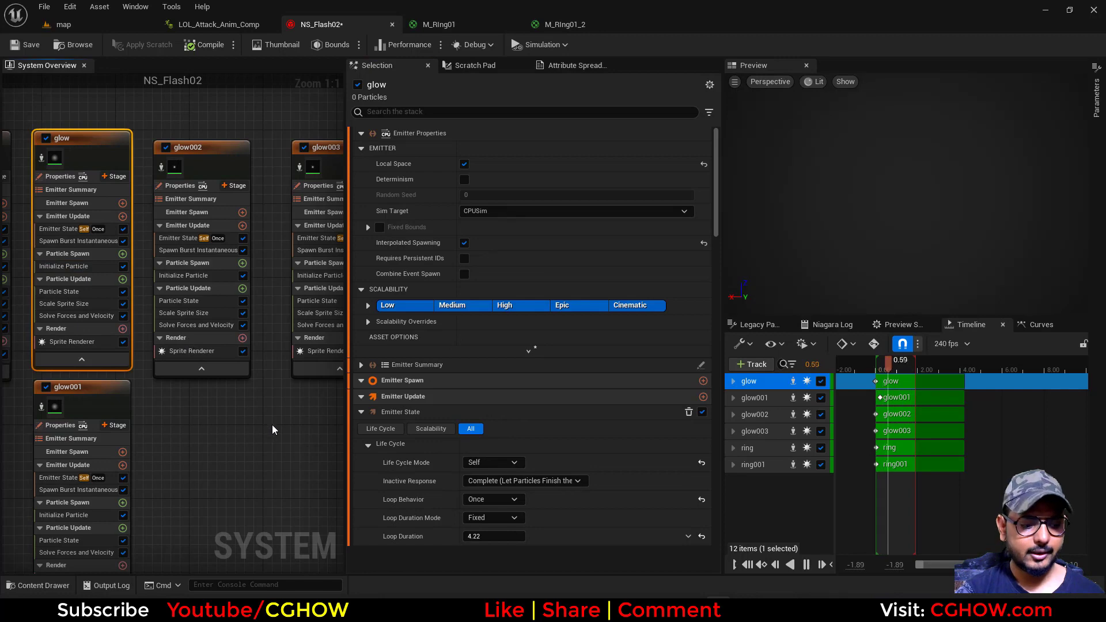
pyautogui.moveTo(272, 424); pyautogui.dragTo(150, 305, button='right')
pyautogui.hotkey('ctrl', 'v')
pyautogui.click(190, 167)
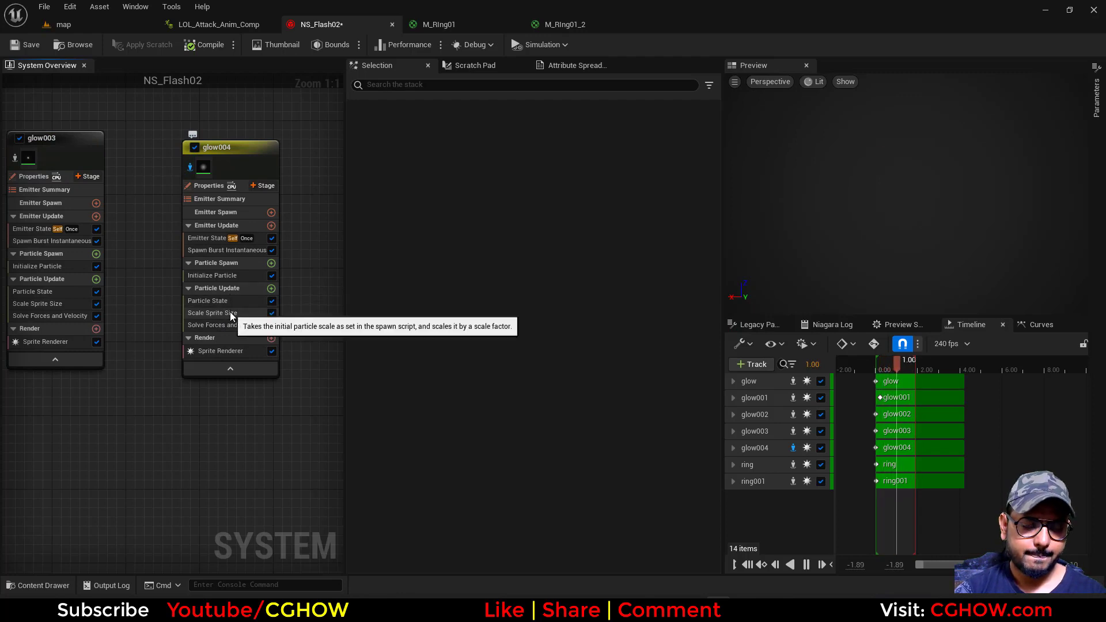
# Set glow004's Sprite Renderer alignment to Velocity Aligned and its burst Spawn Count to 10
pyautogui.click(230, 312)
pyautogui.click(223, 351)
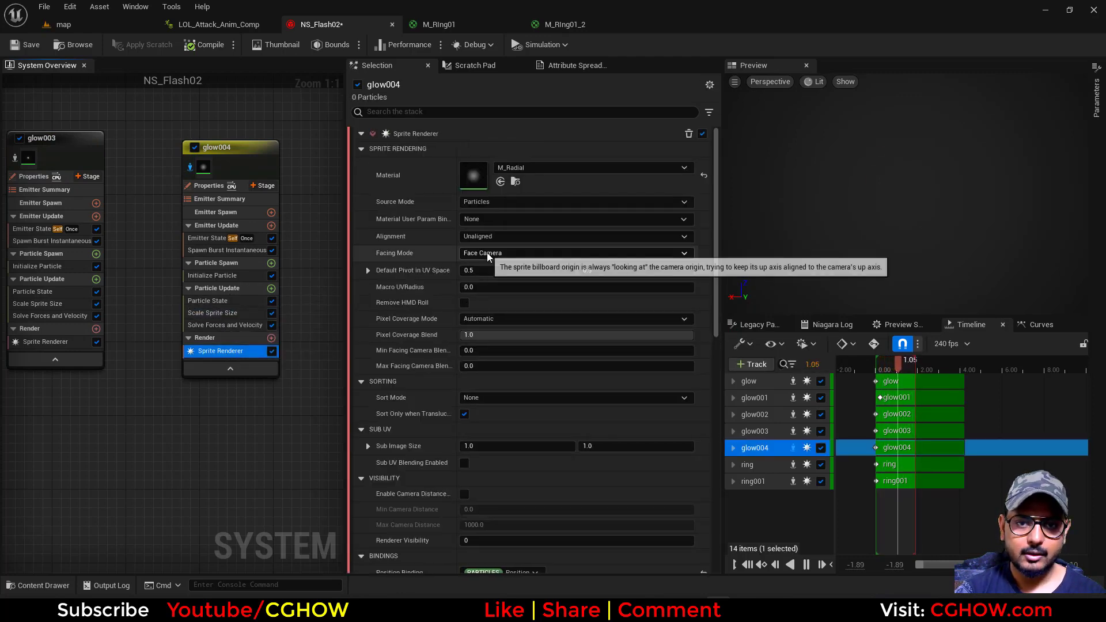
pyautogui.click(493, 233)
pyautogui.click(501, 254)
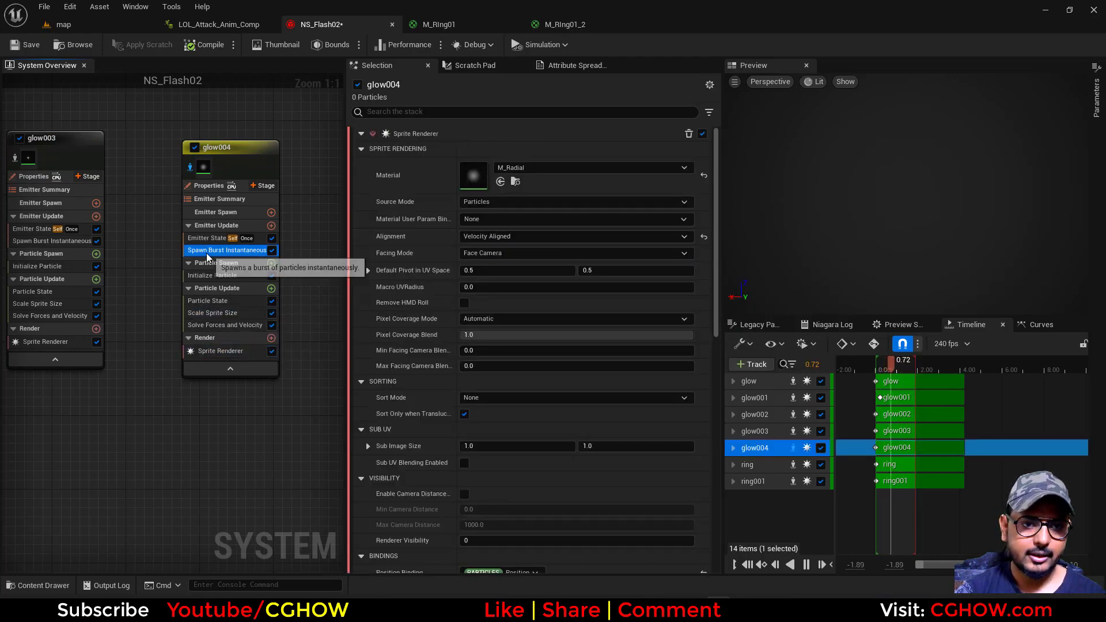
pyautogui.click(227, 250)
pyautogui.write('10')
pyautogui.press('Return')
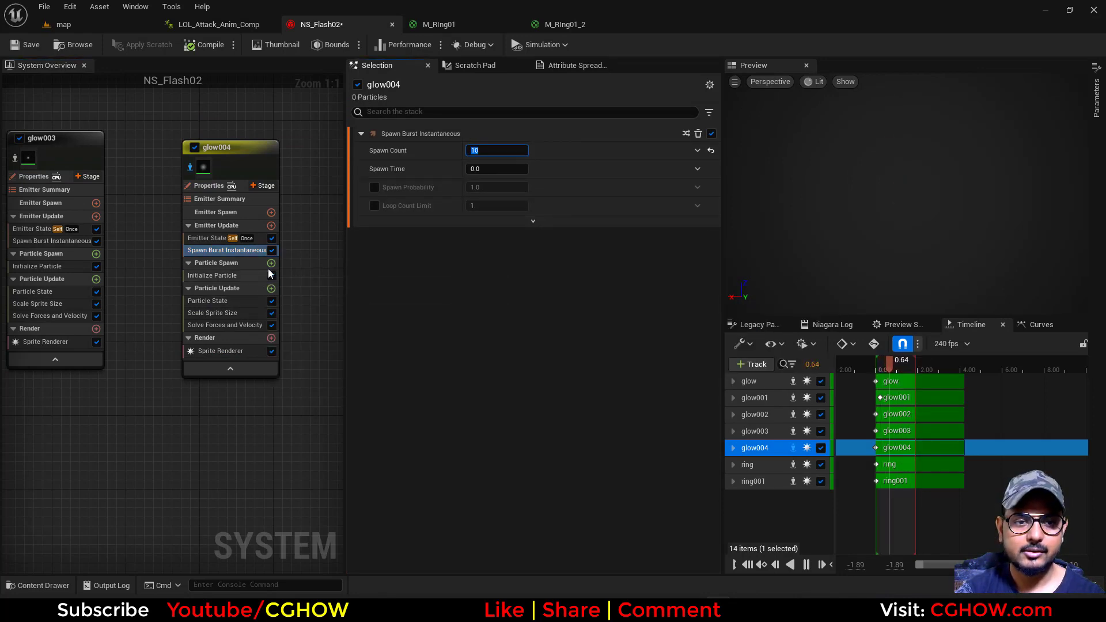
# Add a Shape Location module to glow004's Particle Spawn with a Sphere Radius of 2
pyautogui.click(271, 263)
pyautogui.write('sha')
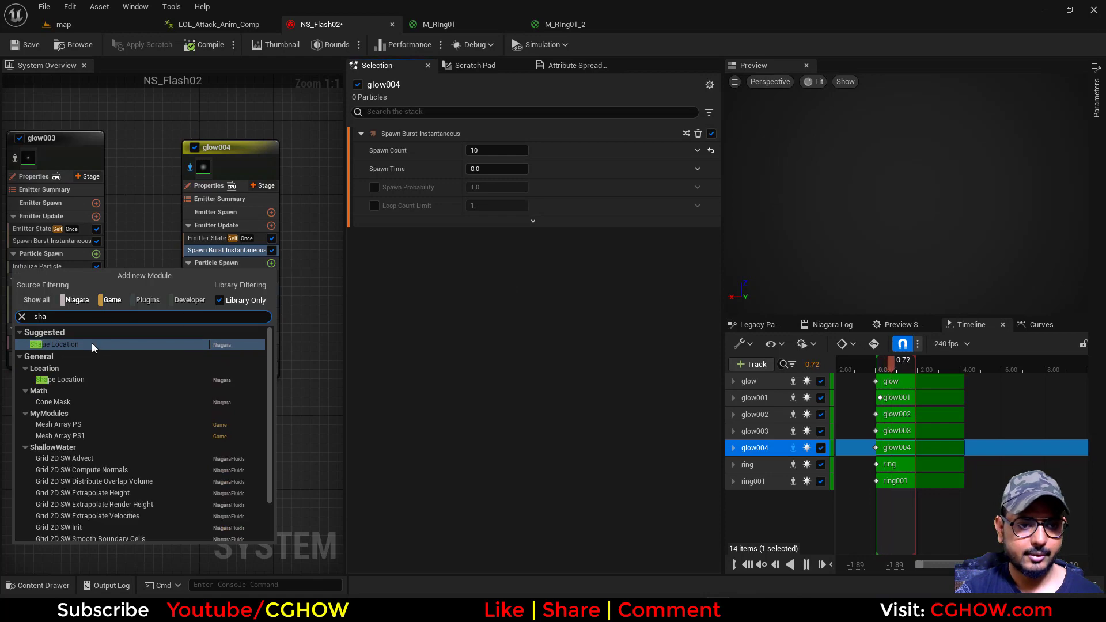
pyautogui.click(97, 345)
pyautogui.click(481, 202)
pyautogui.write('2')
# Add an Add Velocity module to glow004 in From Point mode with a Velocity Speed of 200
pyautogui.click(271, 263)
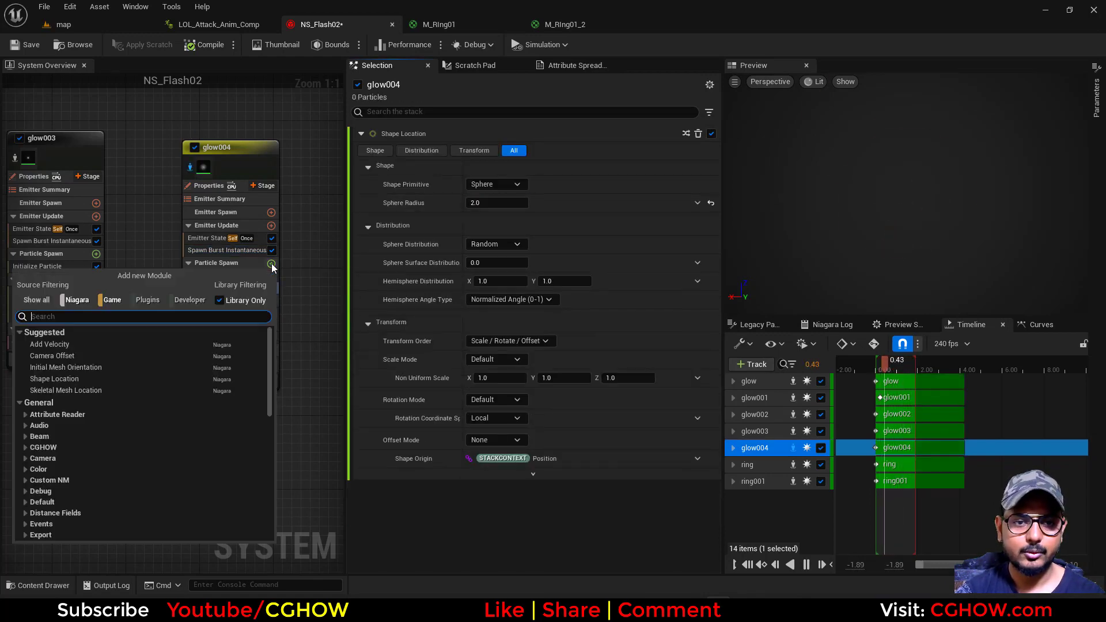
pyautogui.write('velo')
pyautogui.click(53, 349)
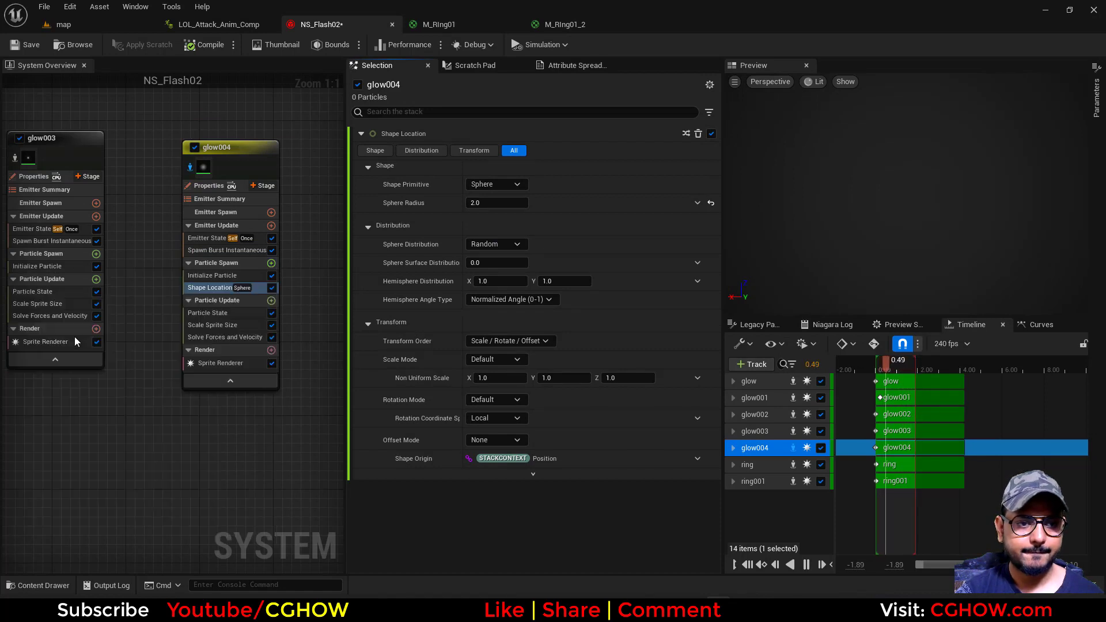
pyautogui.click(506, 151)
pyautogui.click(494, 180)
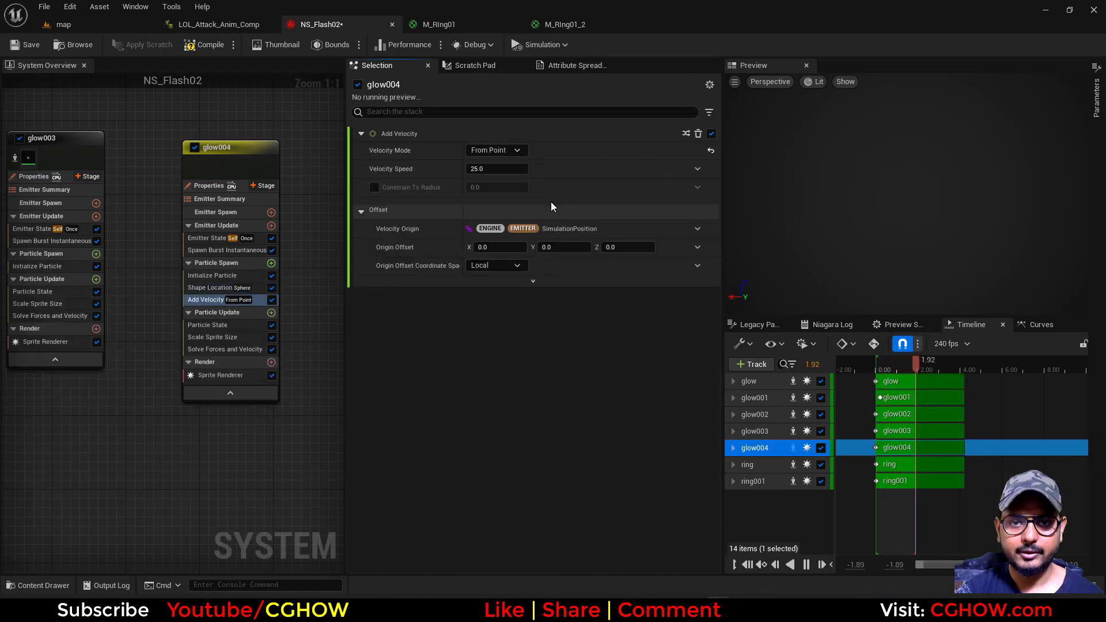
pyautogui.write('200')
pyautogui.press('Return')
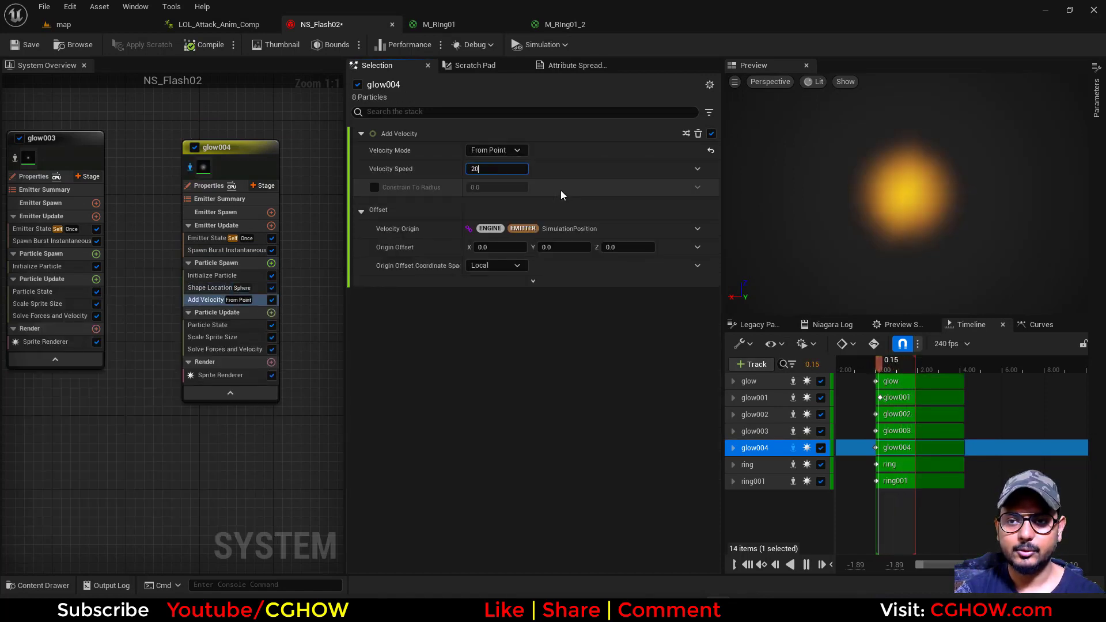
# Set glow004's sprites to Random Non-Uniform, minimum 1 by 4 and maximum 2 by 6, and its color's brightness value to 100
pyautogui.click(219, 277)
pyautogui.click(496, 377)
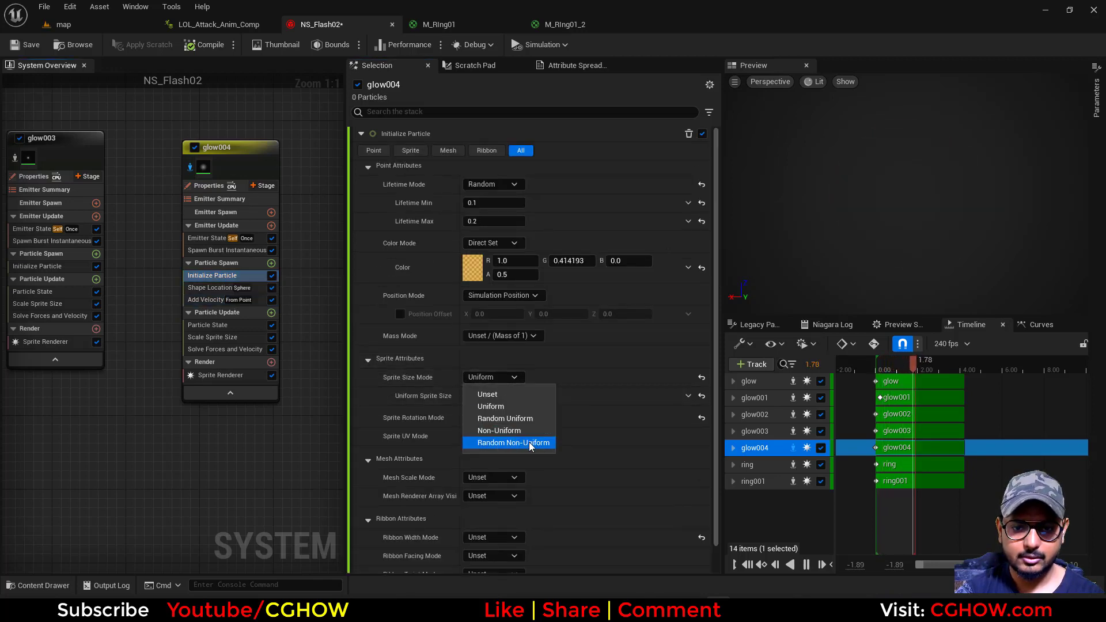
pyautogui.click(512, 443)
pyautogui.write('1')
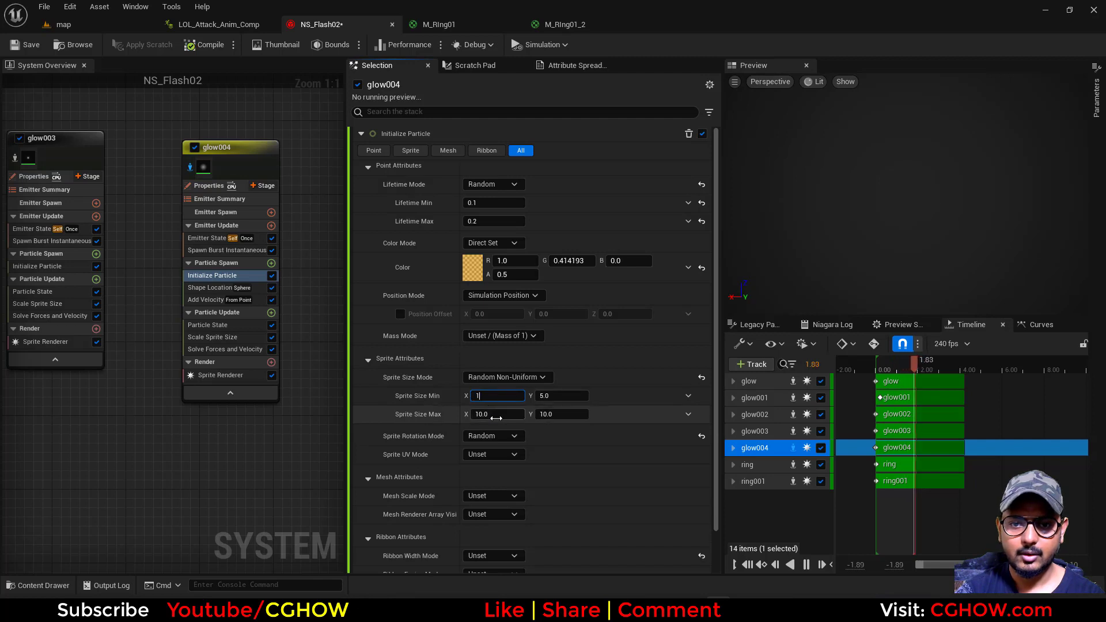
pyautogui.write('2')
pyautogui.click(546, 399)
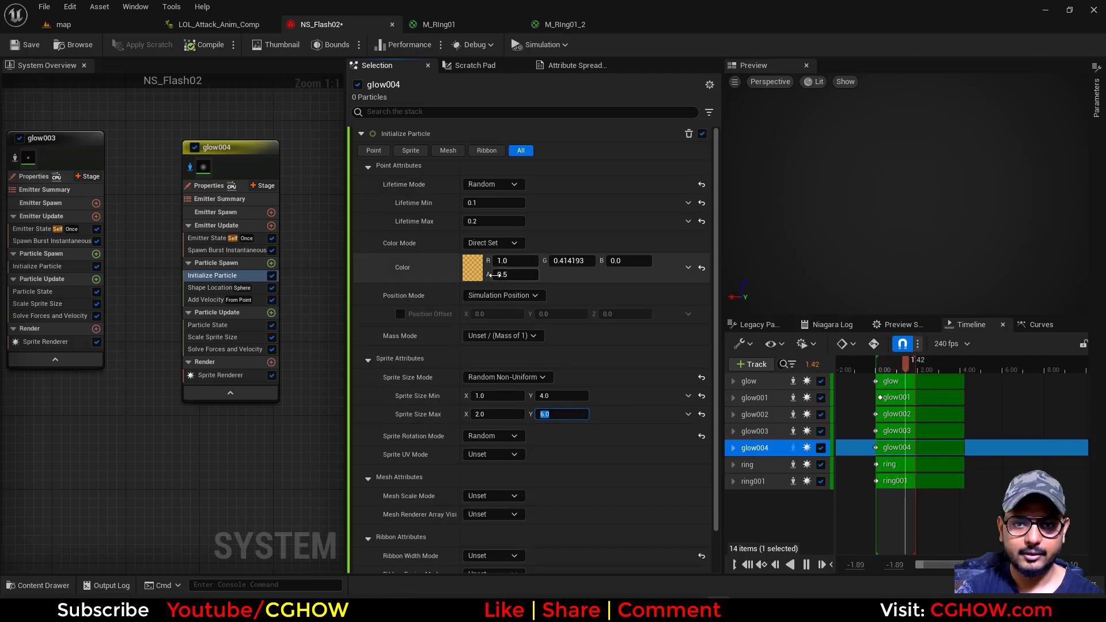
pyautogui.click(479, 271)
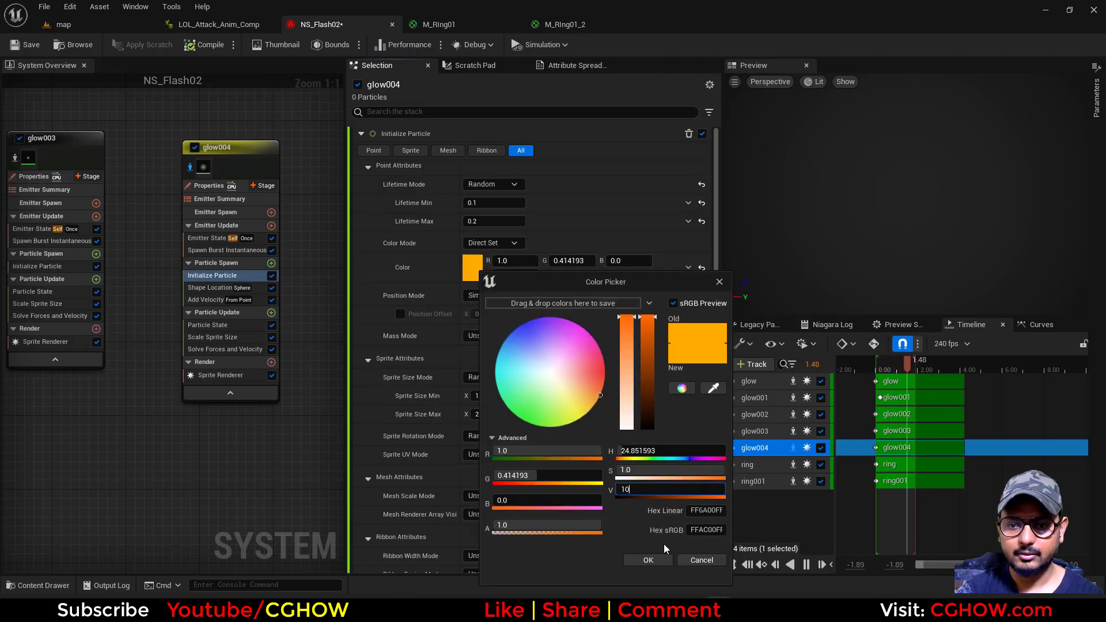
pyautogui.click(654, 564)
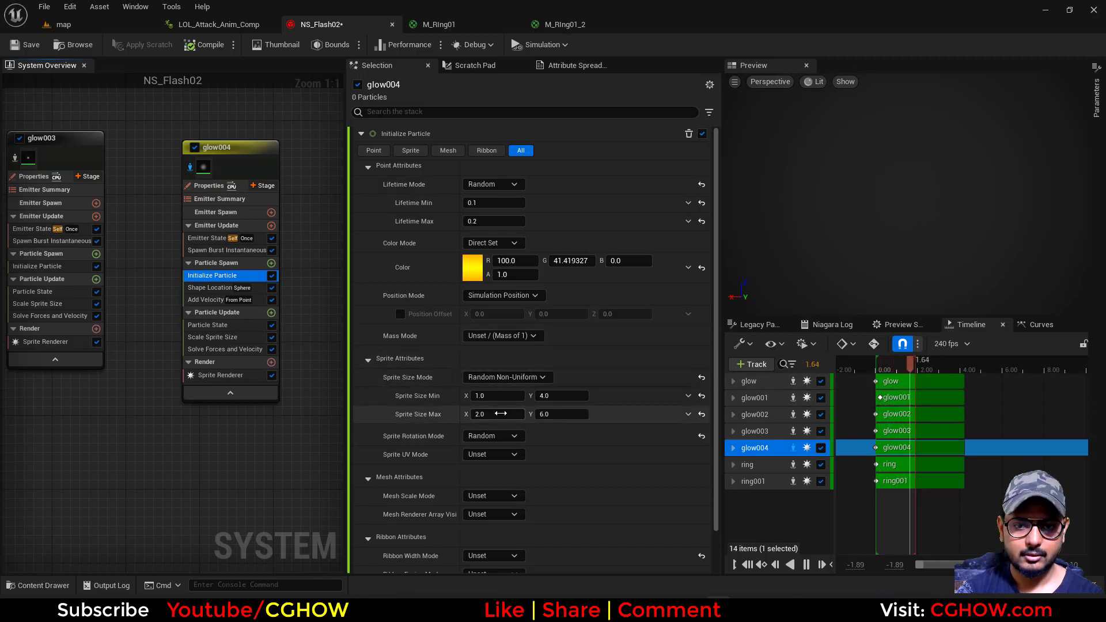
# Set glow004's Sprite Size Max to 5 by 20 and Sprite Size Min Y to 10
pyautogui.write('5')
pyautogui.press('Return')
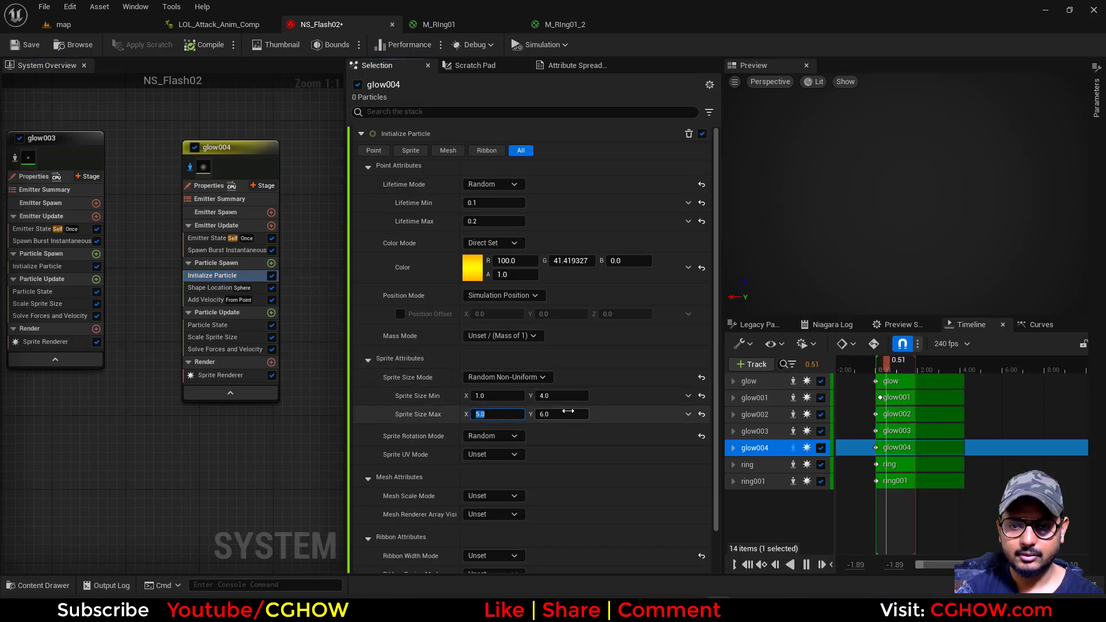
pyautogui.click(564, 414)
pyautogui.write('1')
pyautogui.press('BackSpace')
pyautogui.write('20')
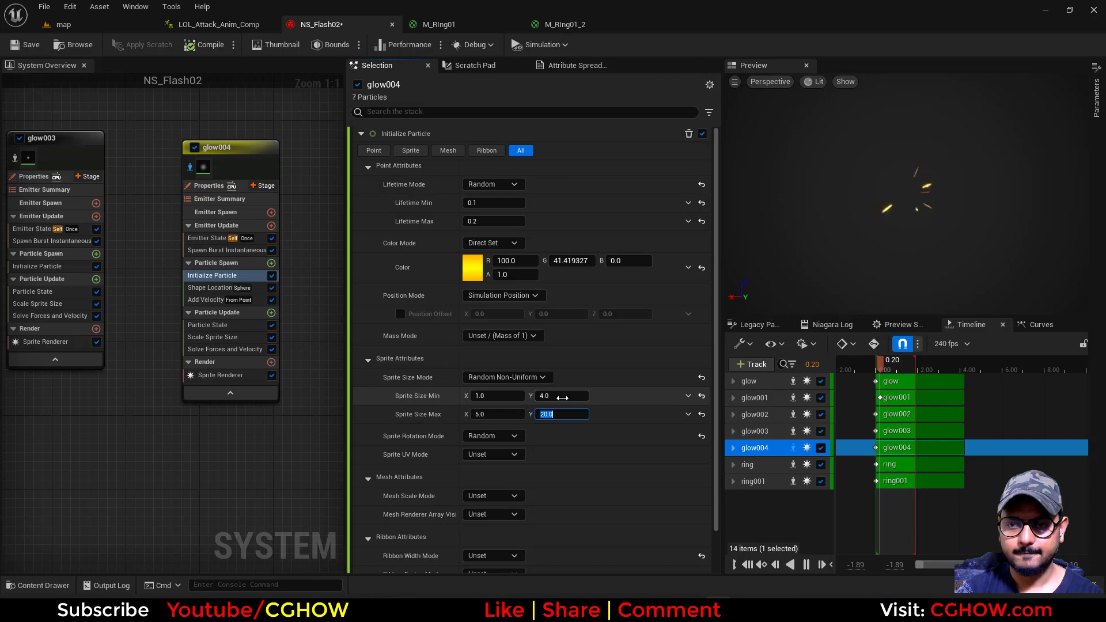
# Drive glow004's Velocity Speed with a Random Range Float, Minimum 200 and Maximum 500
pyautogui.click(203, 299)
pyautogui.click(700, 167)
pyautogui.write('ran')
pyautogui.click(525, 241)
pyautogui.click(499, 188)
pyautogui.write('200')
pyautogui.press('Return')
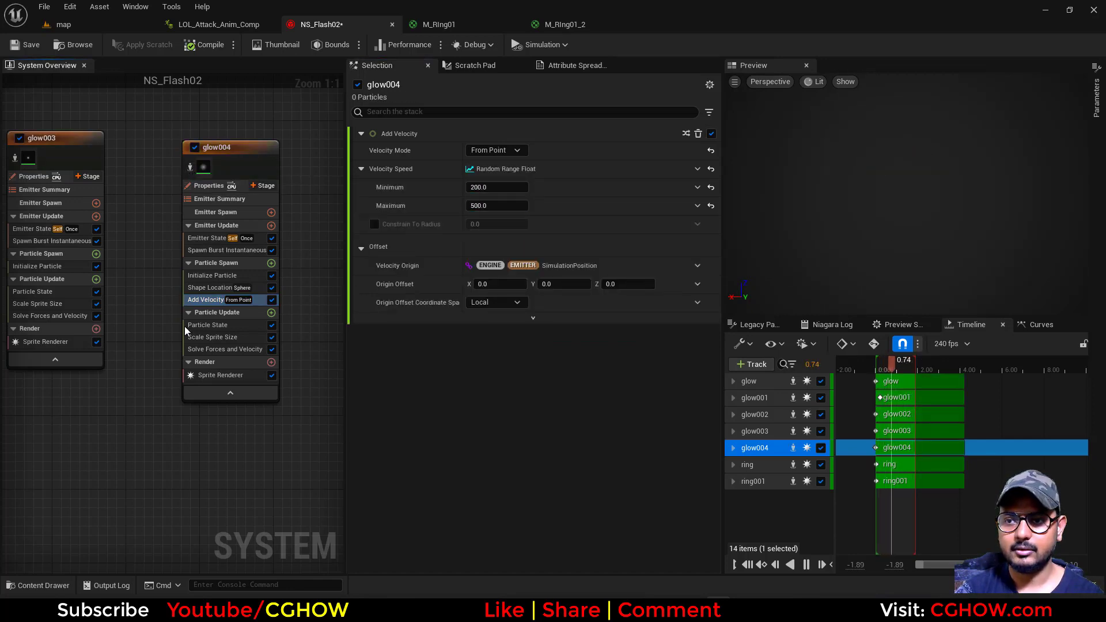
# Raise the Maximum of glow004's random Velocity Speed to 1000
pyautogui.click(496, 206)
pyautogui.write('10')
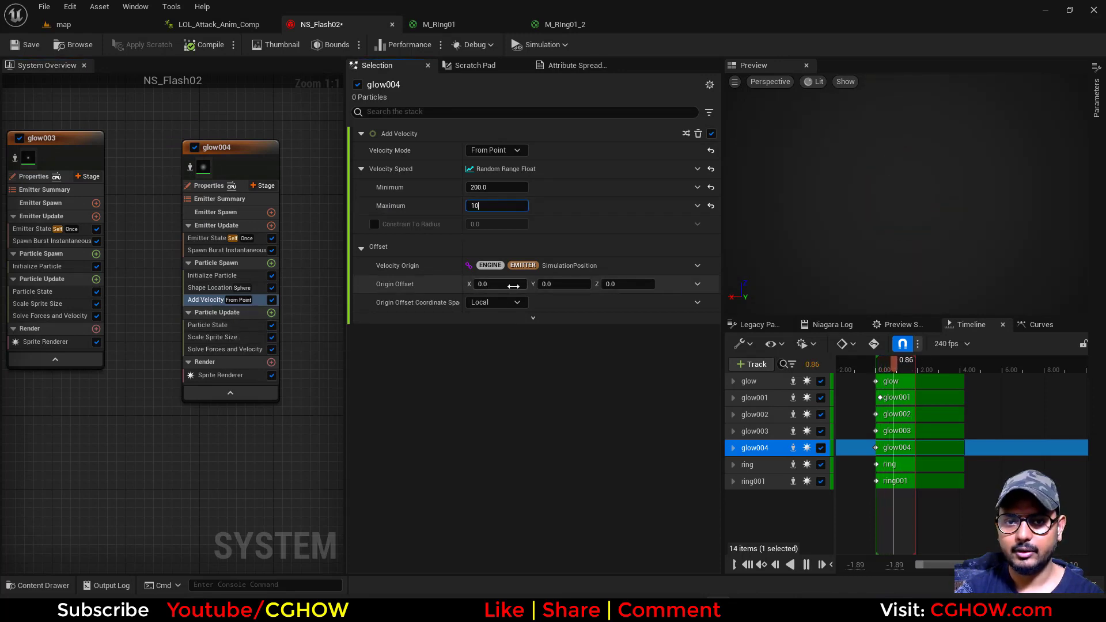
pyautogui.write('00')
pyautogui.press('Return')
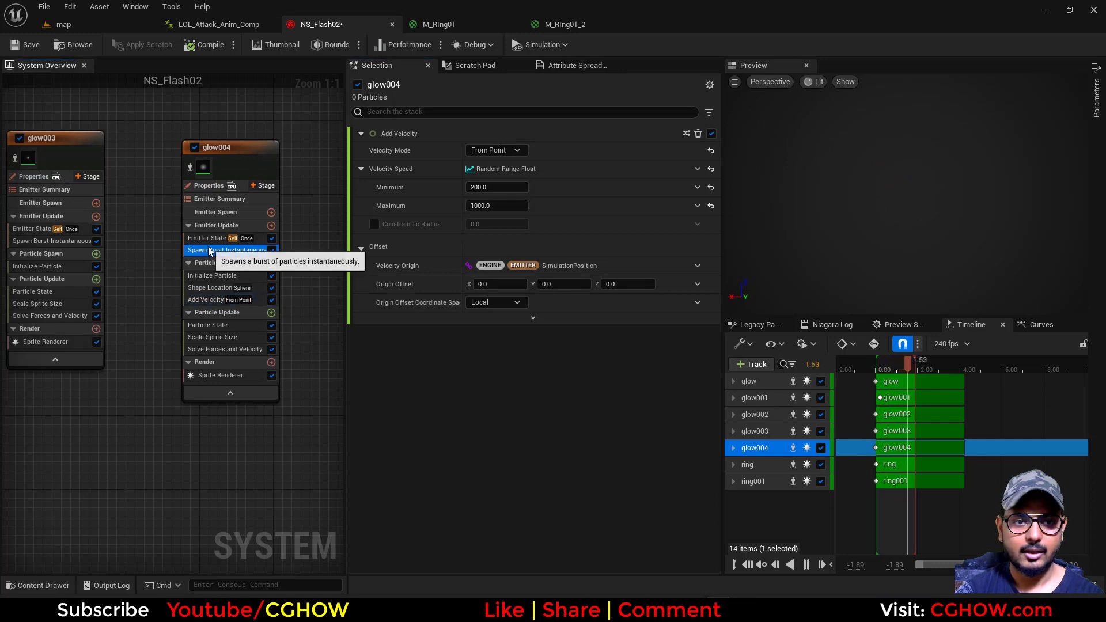
# Set glow004's burst Spawn Count to 20 and save NS_Flash02
pyautogui.click(227, 250)
pyautogui.click(496, 150)
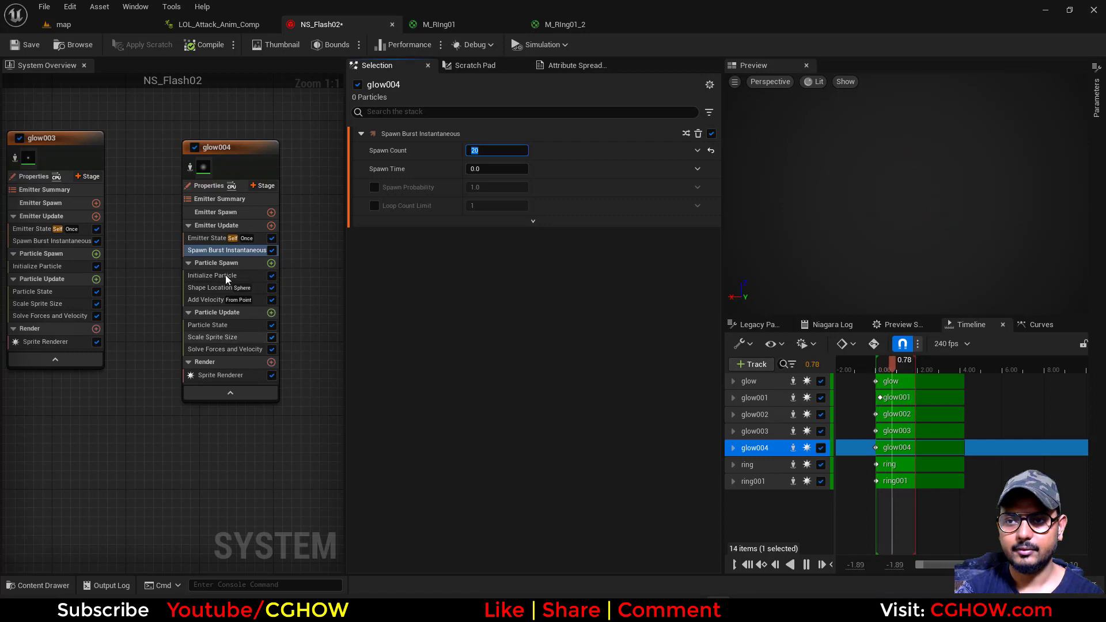
pyautogui.click(28, 45)
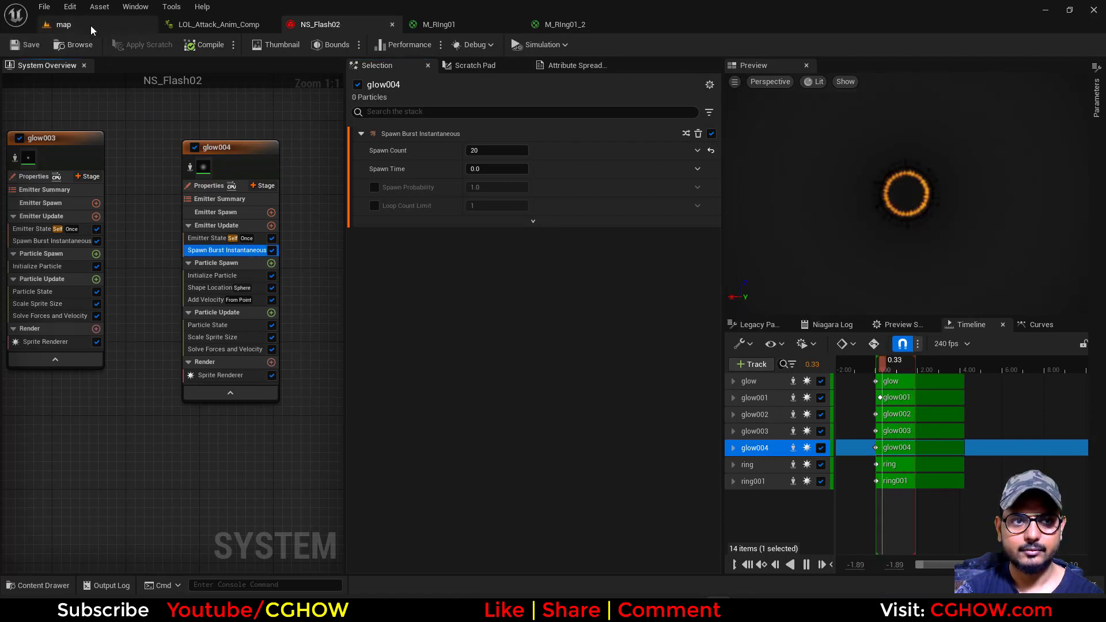
# Play the map level to check the attack effect, stop it and return to NS_Flash02
pyautogui.click(91, 26)
pyautogui.click(245, 46)
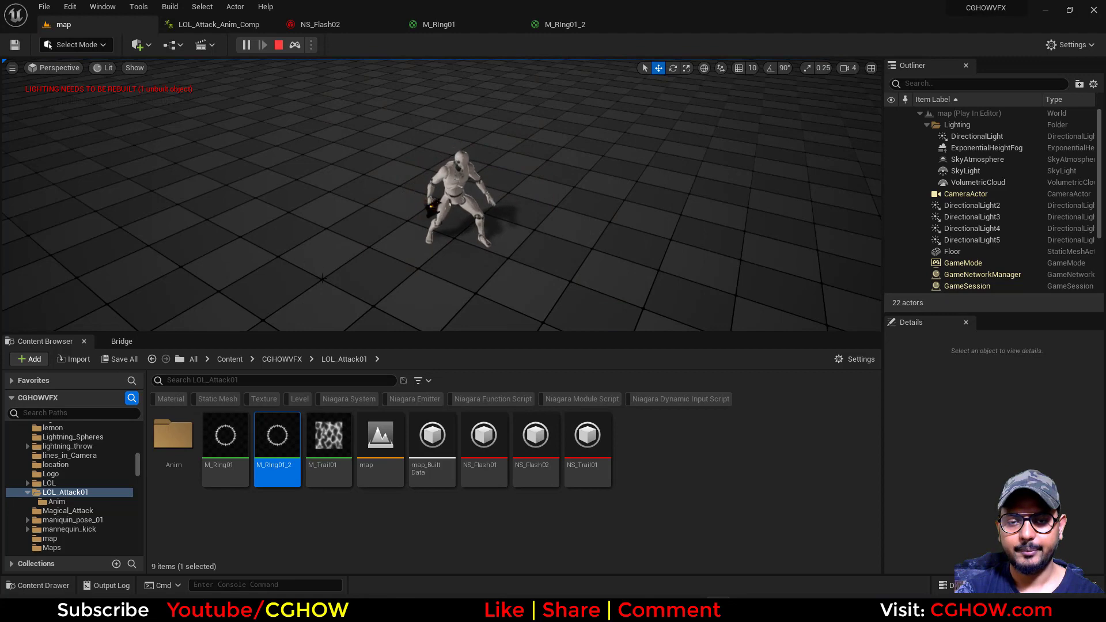
pyautogui.click(278, 45)
pyautogui.click(219, 25)
pyautogui.click(314, 26)
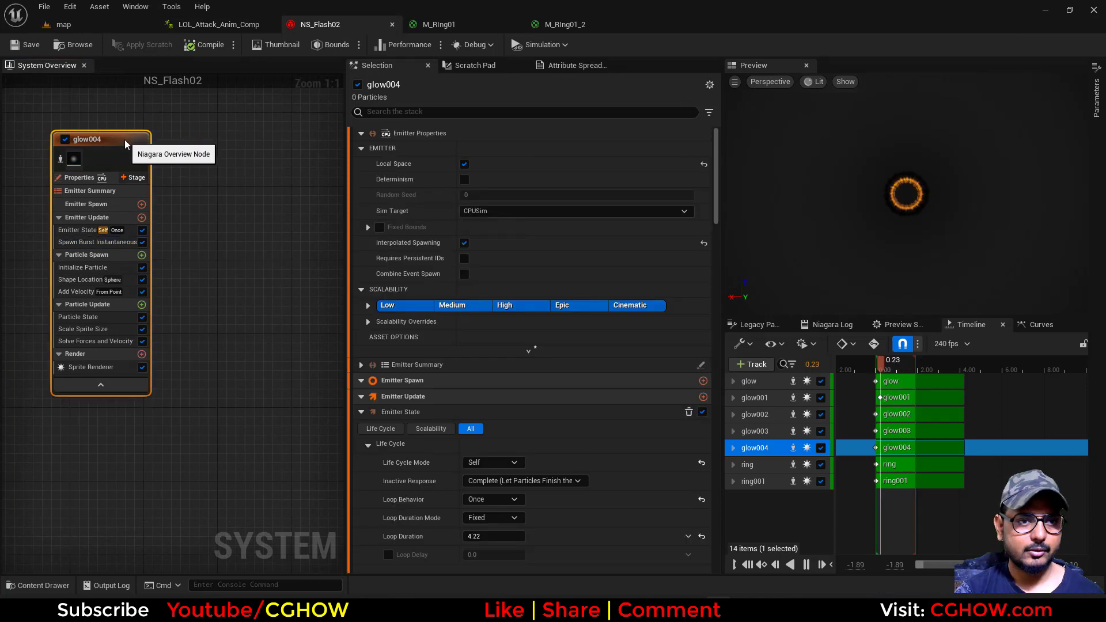
# Duplicate the glow004 emitter beside the original and isolate the copy
pyautogui.click(190, 125)
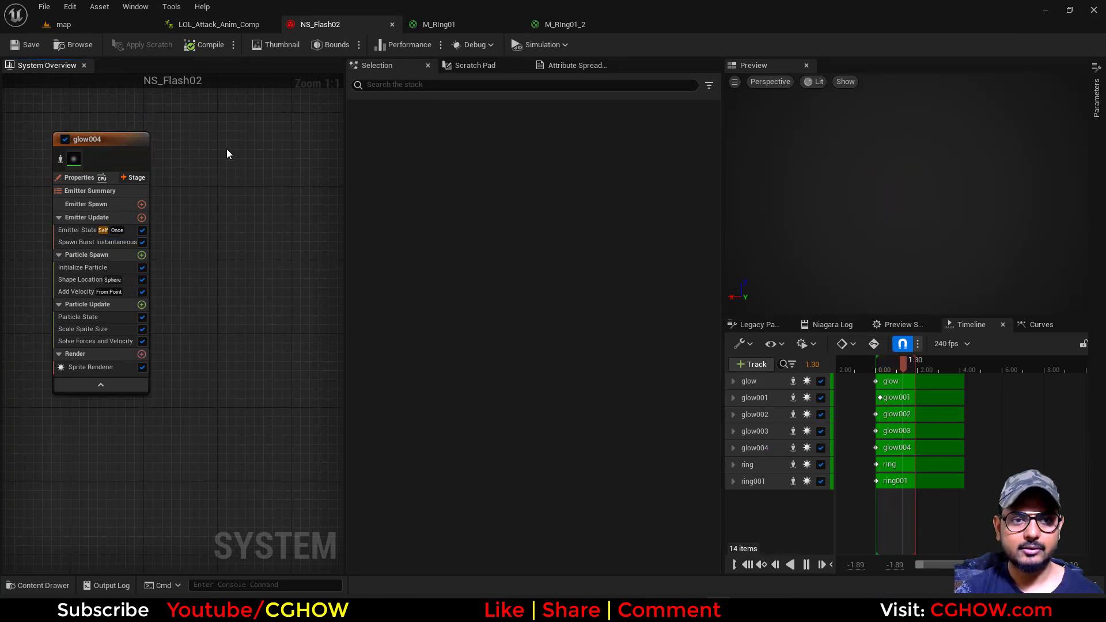
pyautogui.hotkey('ctrl', 'v')
pyautogui.click(199, 150)
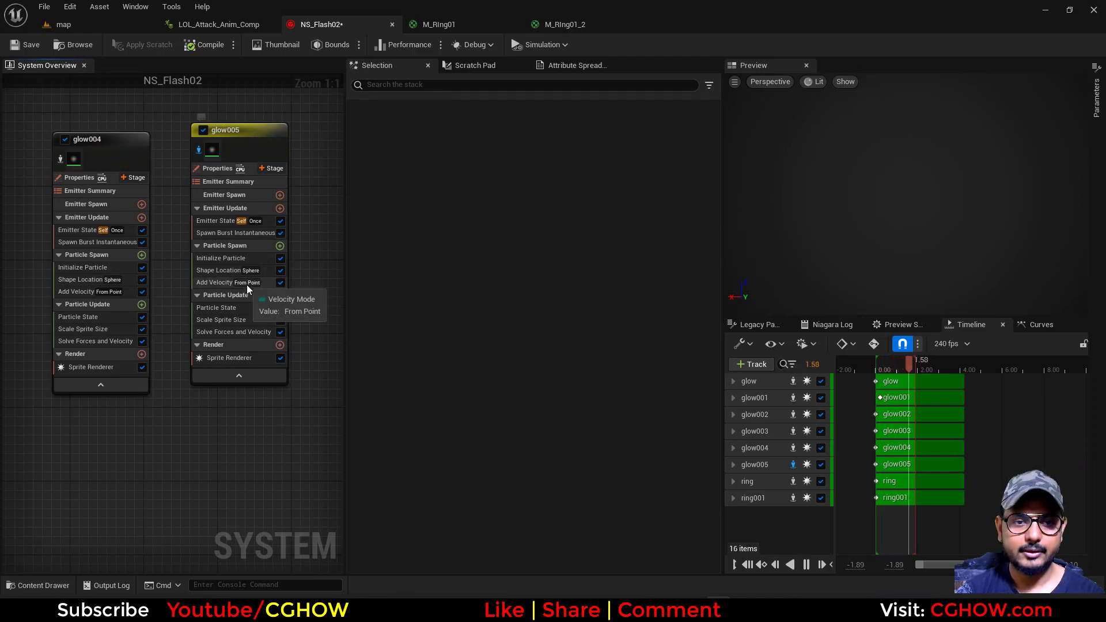
# Set glow005's random sprite size to a minimum of 10 by 50 and a maximum of 15 by 100
pyautogui.click(232, 260)
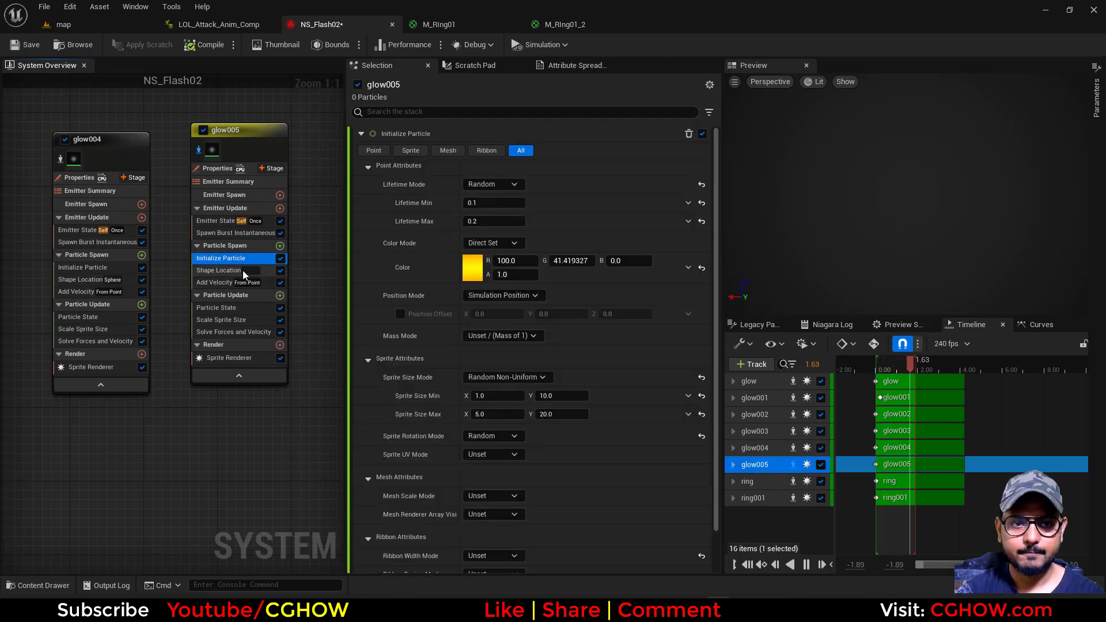
pyautogui.click(218, 271)
pyautogui.click(222, 259)
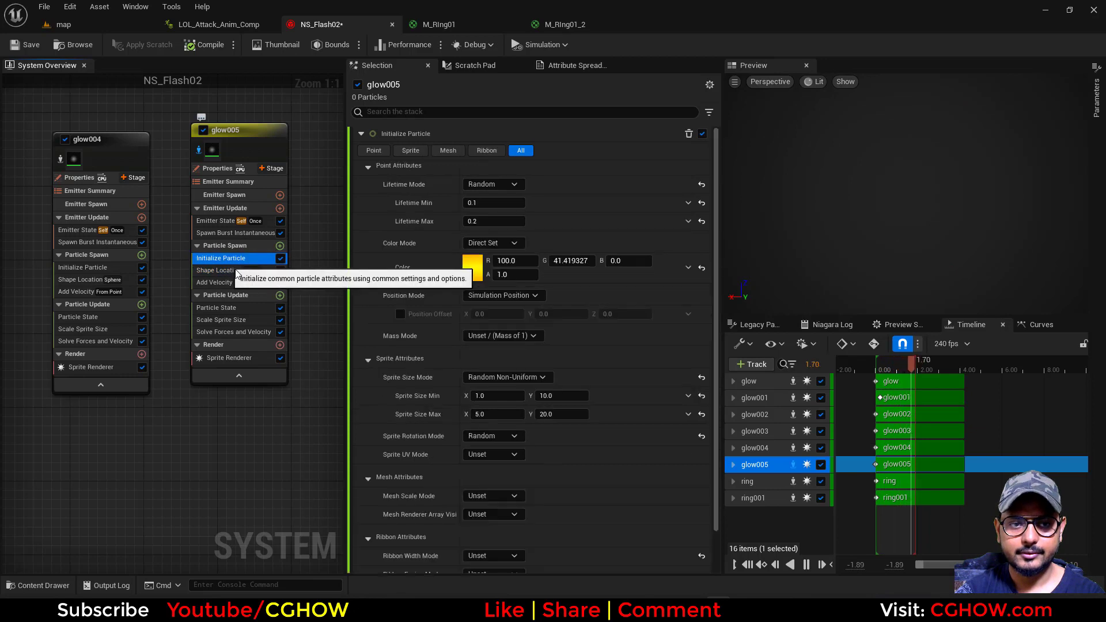
pyautogui.click(478, 415)
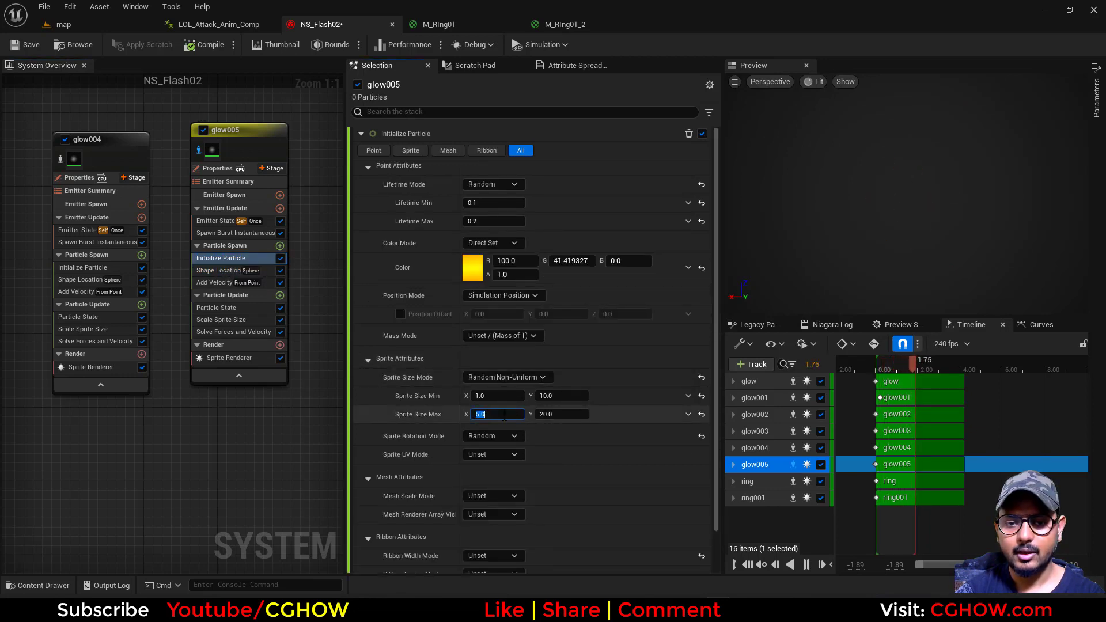
pyautogui.write('15')
pyautogui.click(489, 396)
pyautogui.write('10')
pyautogui.press('Return')
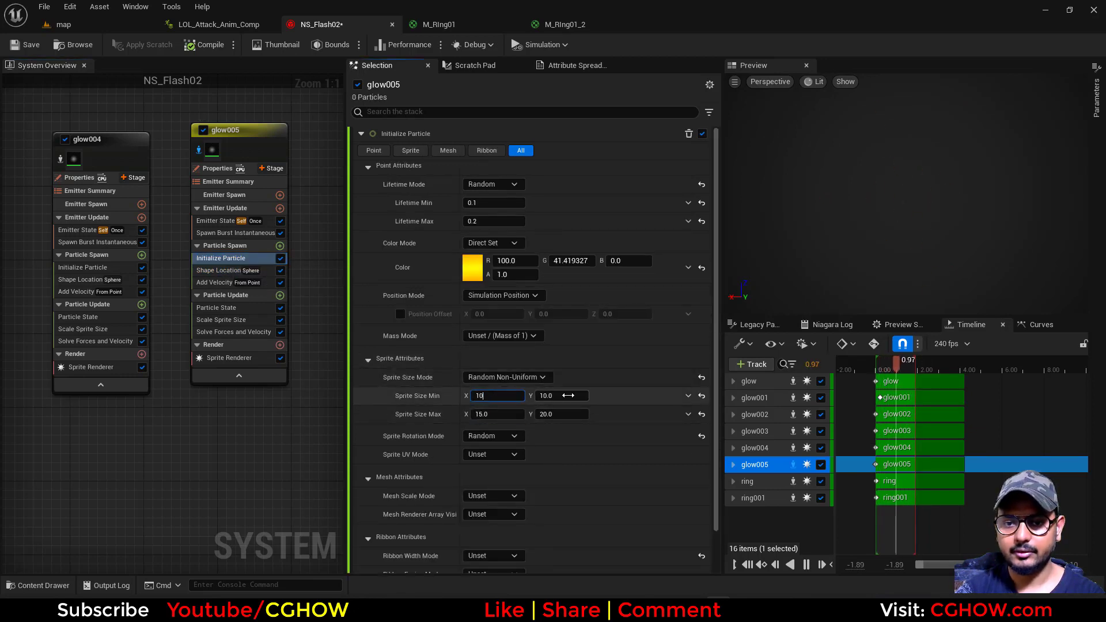
pyautogui.click(569, 395)
pyautogui.write('50')
pyautogui.click(564, 414)
pyautogui.write('10')
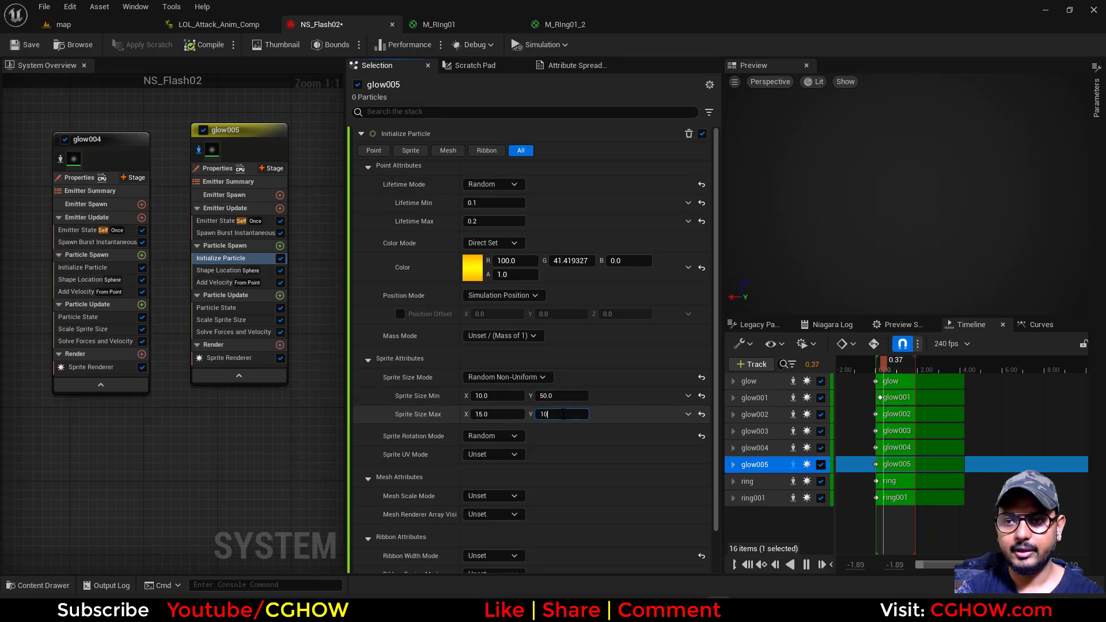
# Set glow005's random Velocity Speed to a Minimum of 15 and a Maximum of 20
pyautogui.click(222, 282)
pyautogui.click(499, 206)
pyautogui.write('2')
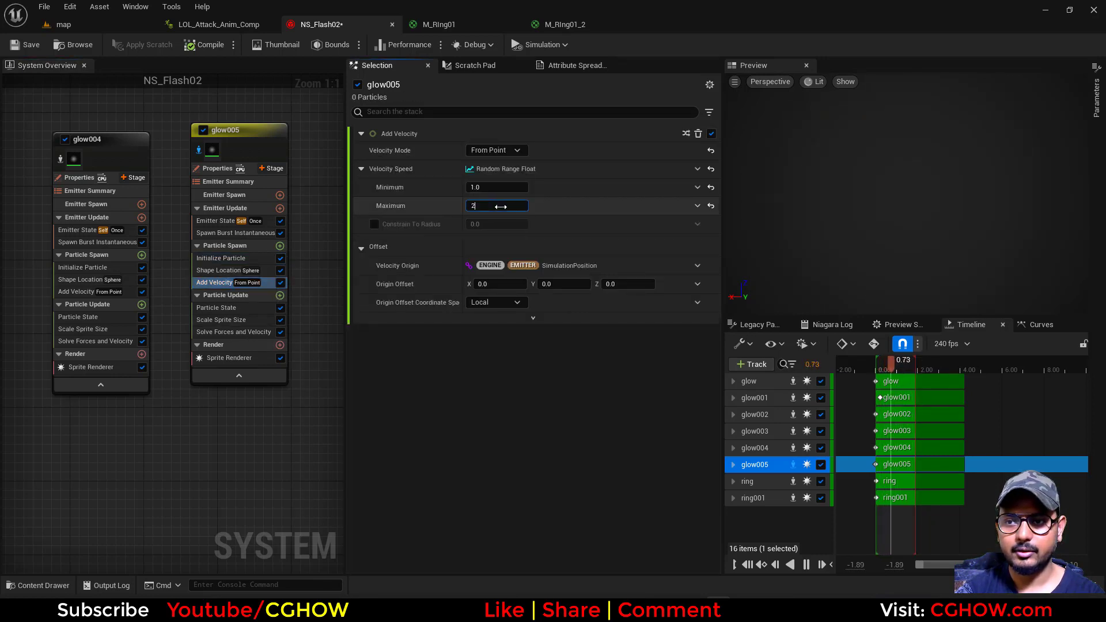
pyautogui.write('10')
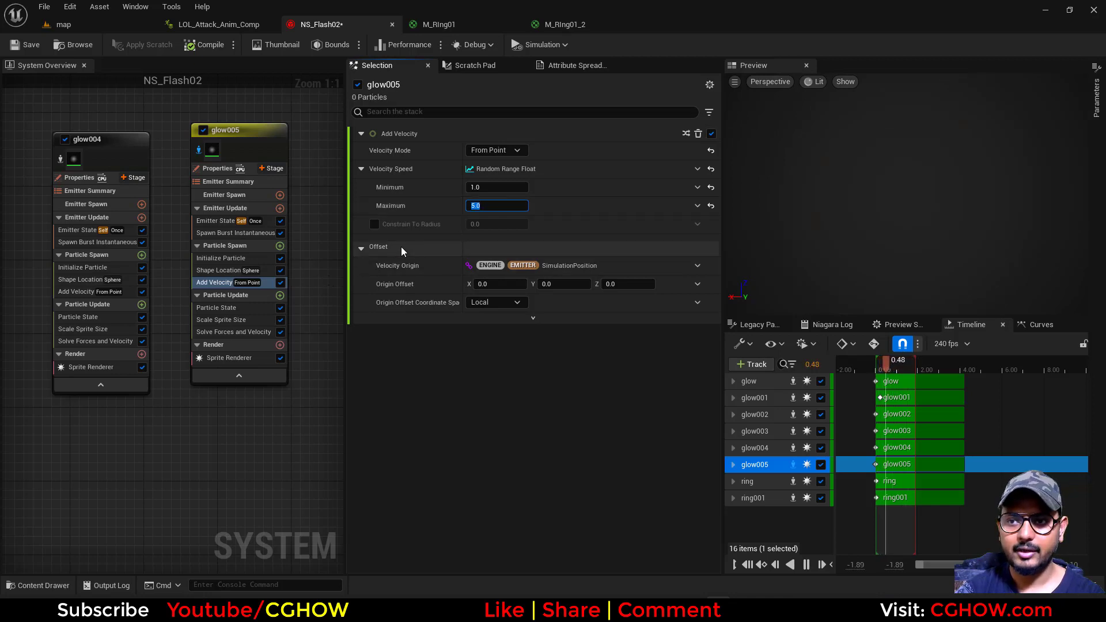
pyautogui.press('Return')
pyautogui.click(497, 188)
pyautogui.write('15')
pyautogui.press('Return')
pyautogui.click(490, 204)
pyautogui.write('2.0')
pyautogui.press('Return')
# Set the Y value of Default Pivot in UV Space to 0 in glow005's Sprite Renderer
pyautogui.click(227, 270)
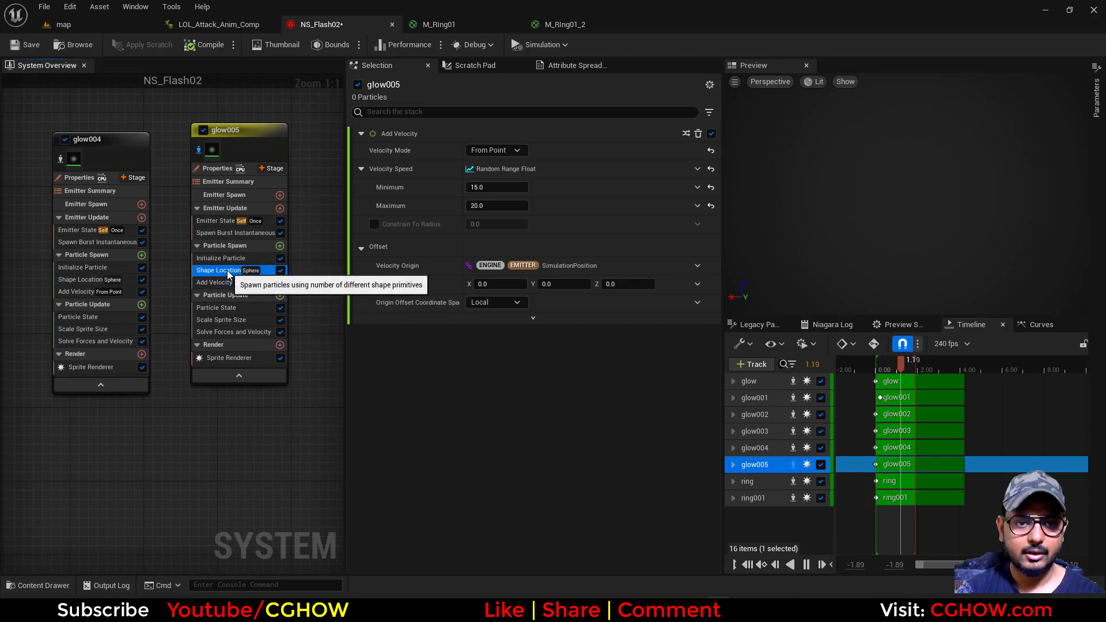
pyautogui.click(213, 358)
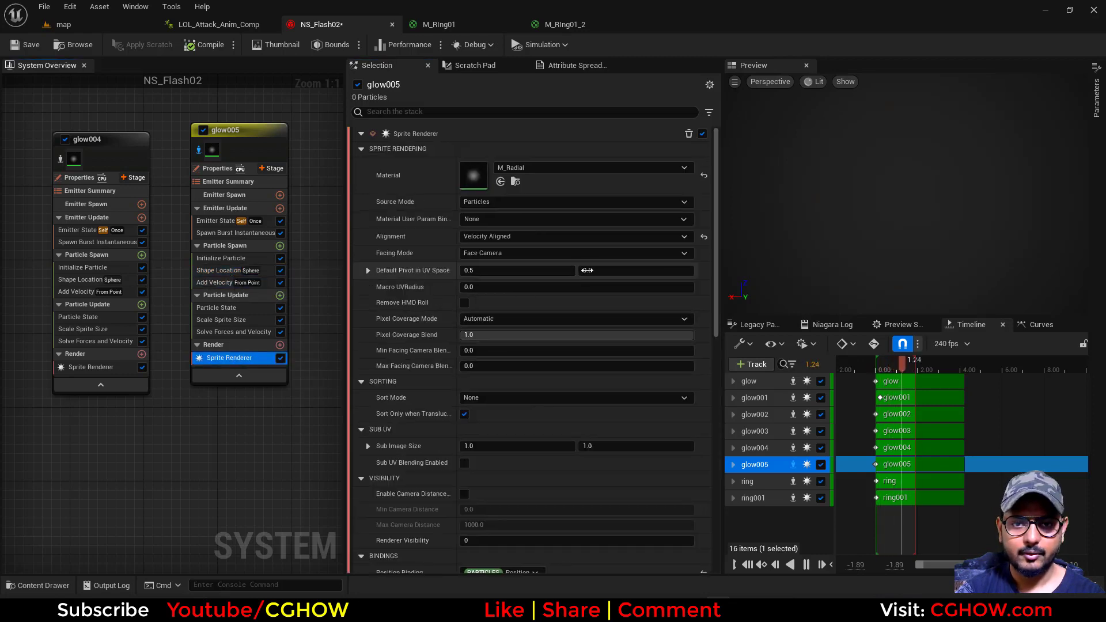
pyautogui.write('0')
pyautogui.press('Return')
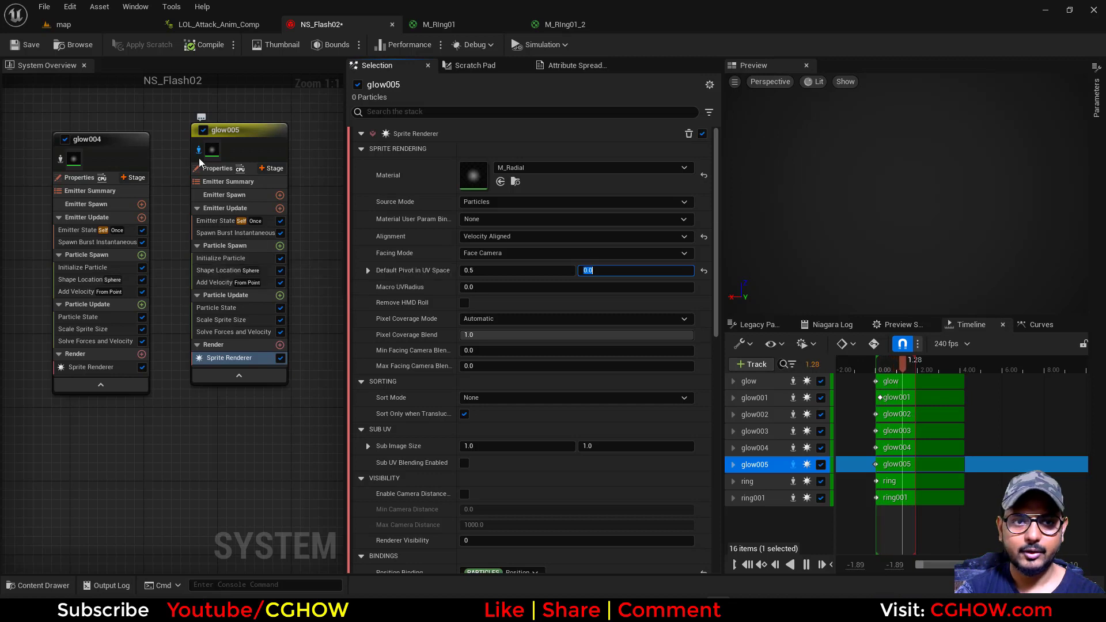
# Reduce the X value of glow005's Sprite Size Min to 1
pyautogui.click(220, 258)
pyautogui.click(494, 395)
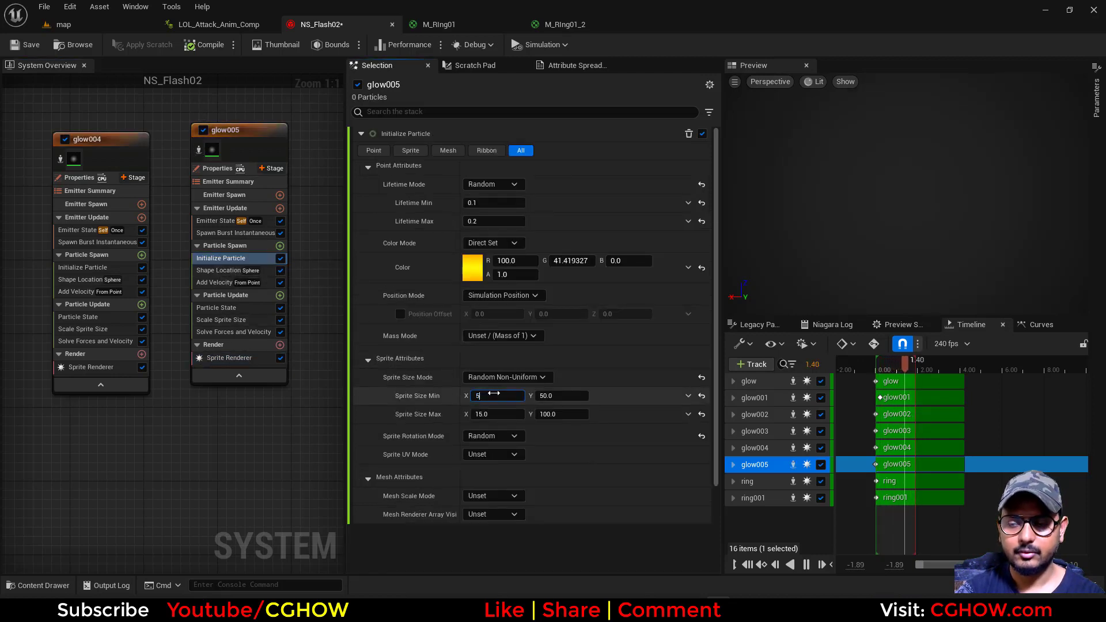
pyautogui.write('5')
pyautogui.press('Return')
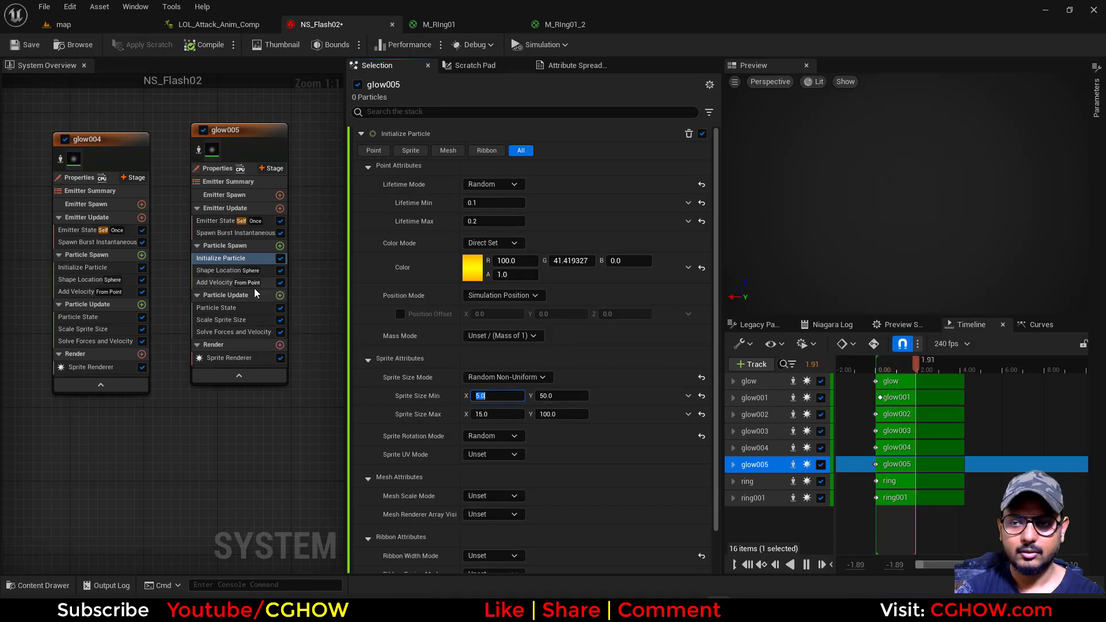
pyautogui.write('1')
pyautogui.press('Return')
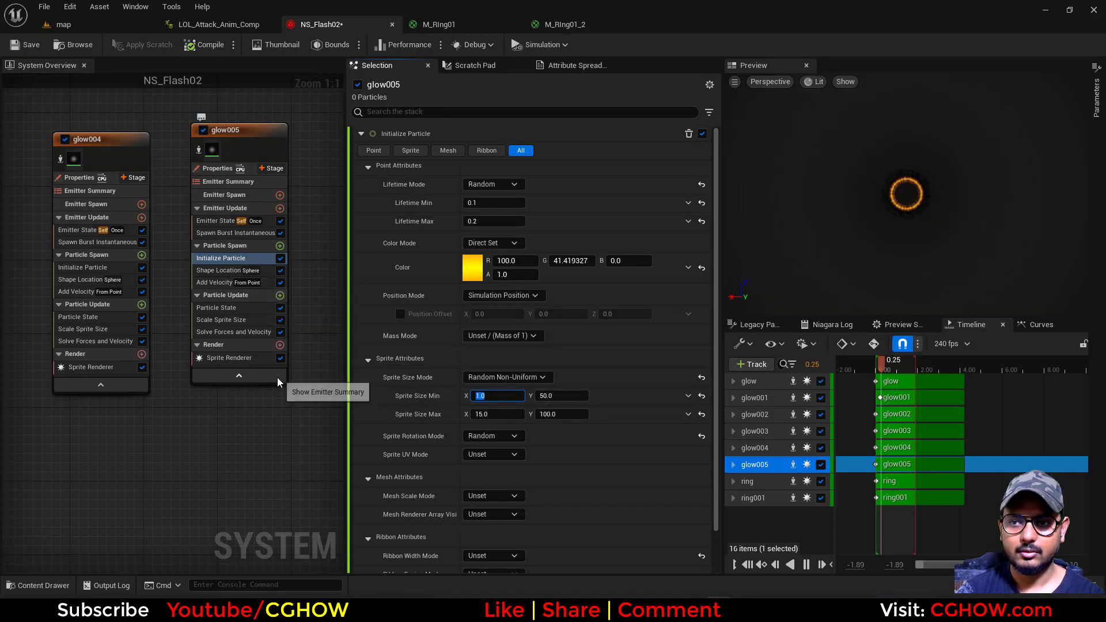
# Raise the Y value of glow005's Sprite Size Max to about 128
pyautogui.click(213, 283)
pyautogui.click(224, 261)
pyautogui.click(224, 271)
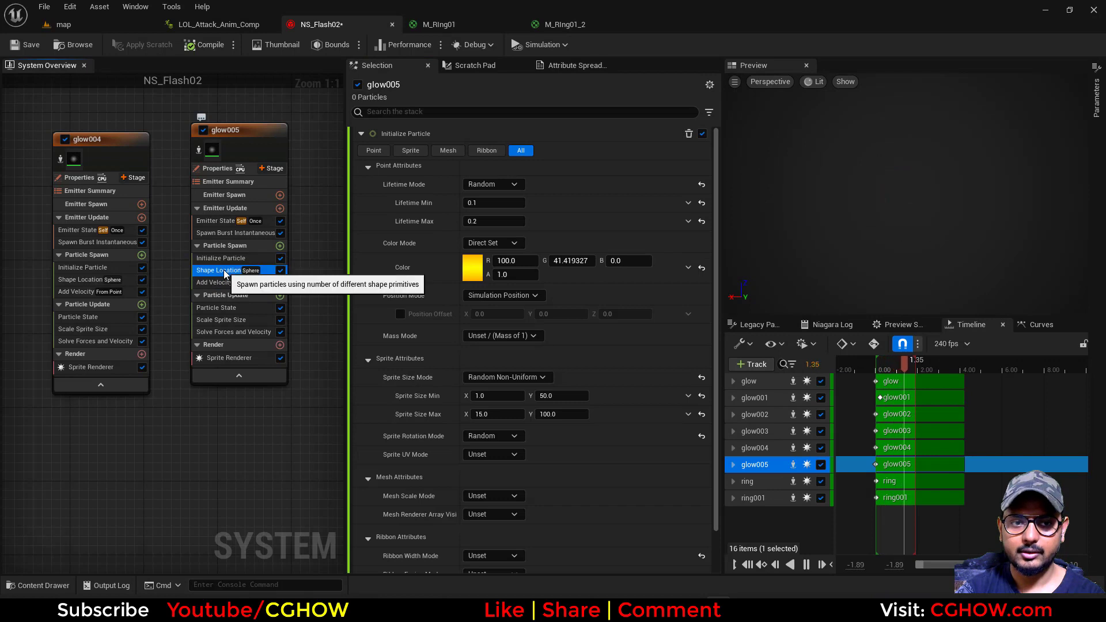
pyautogui.click(212, 282)
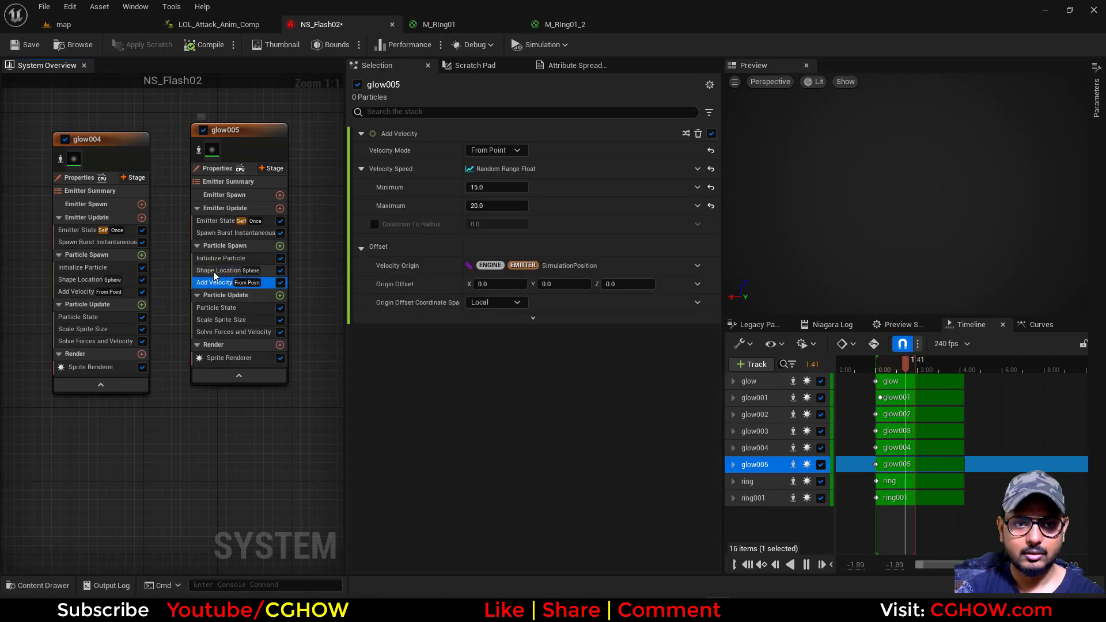
pyautogui.click(220, 258)
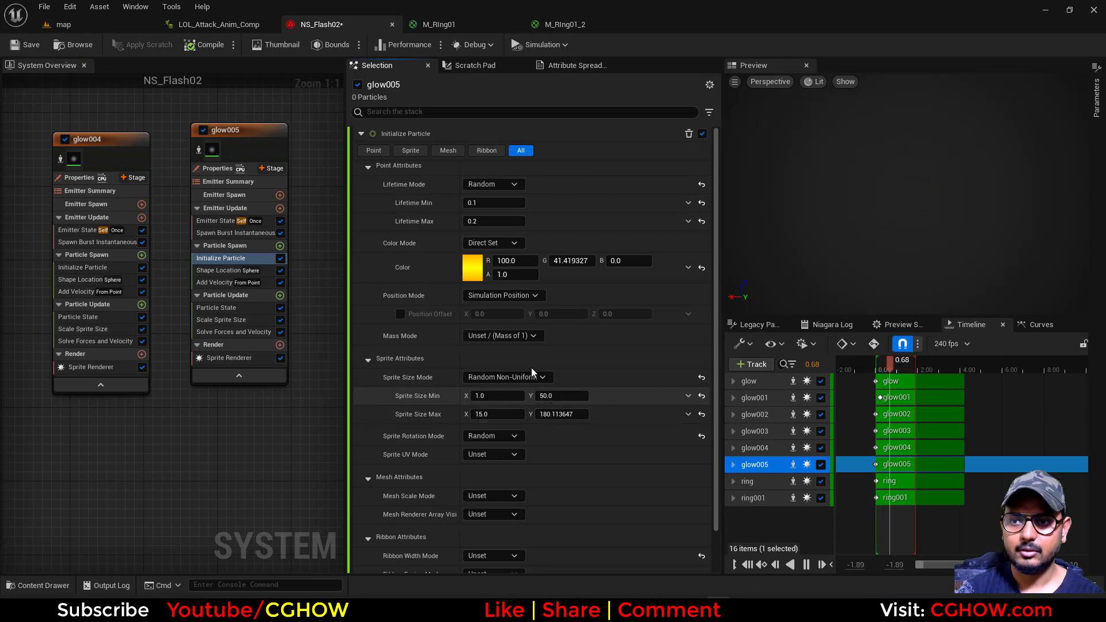
pyautogui.moveTo(570, 414); pyautogui.dragTo(547, 414)
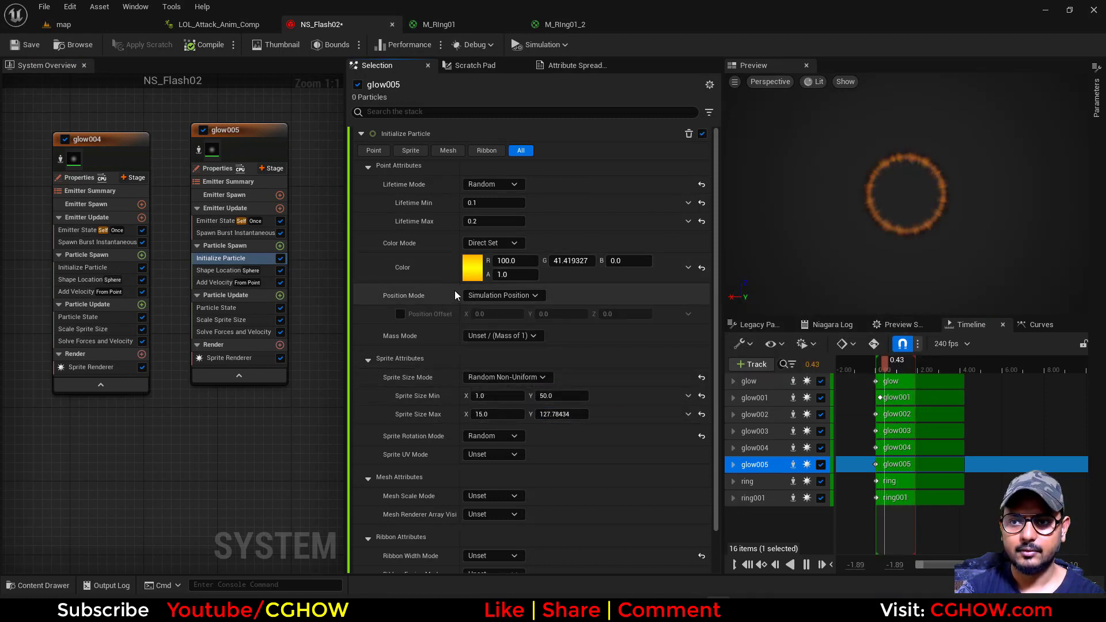
# Brighten glow005's particle color by setting its HSV Value to 200
pyautogui.click(478, 267)
pyautogui.click(634, 483)
pyautogui.write('200')
pyautogui.press('Return')
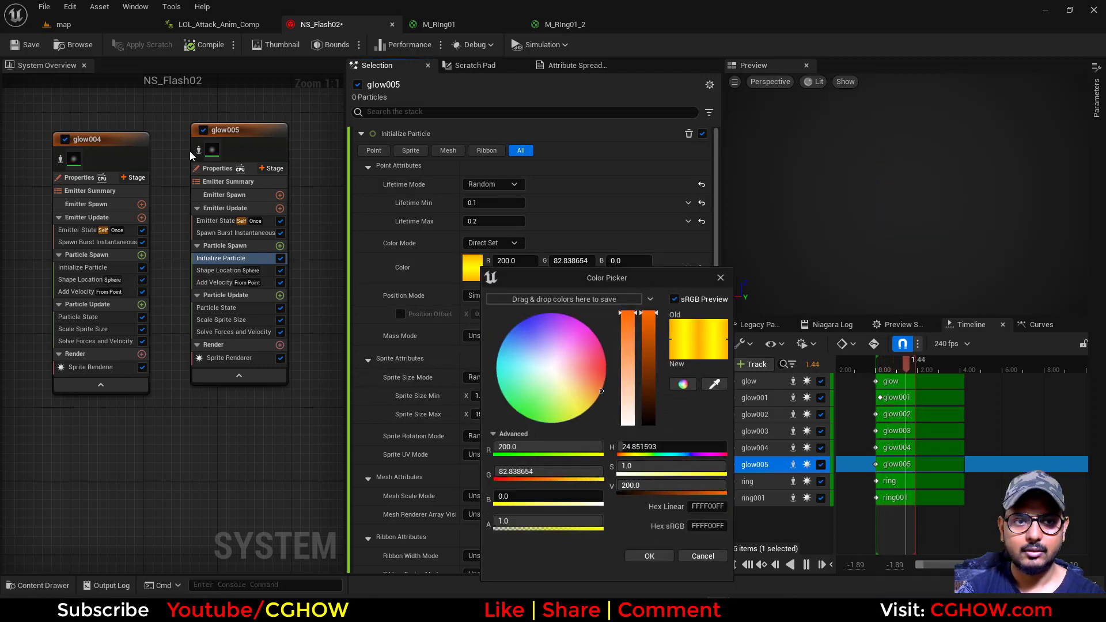
# Isolate glow004 and set its random particle lifetime to a minimum of 0.3 and a maximum of 0.5
pyautogui.moveTo(156, 354); pyautogui.dragTo(240, 344, button='right')
pyautogui.click(144, 150)
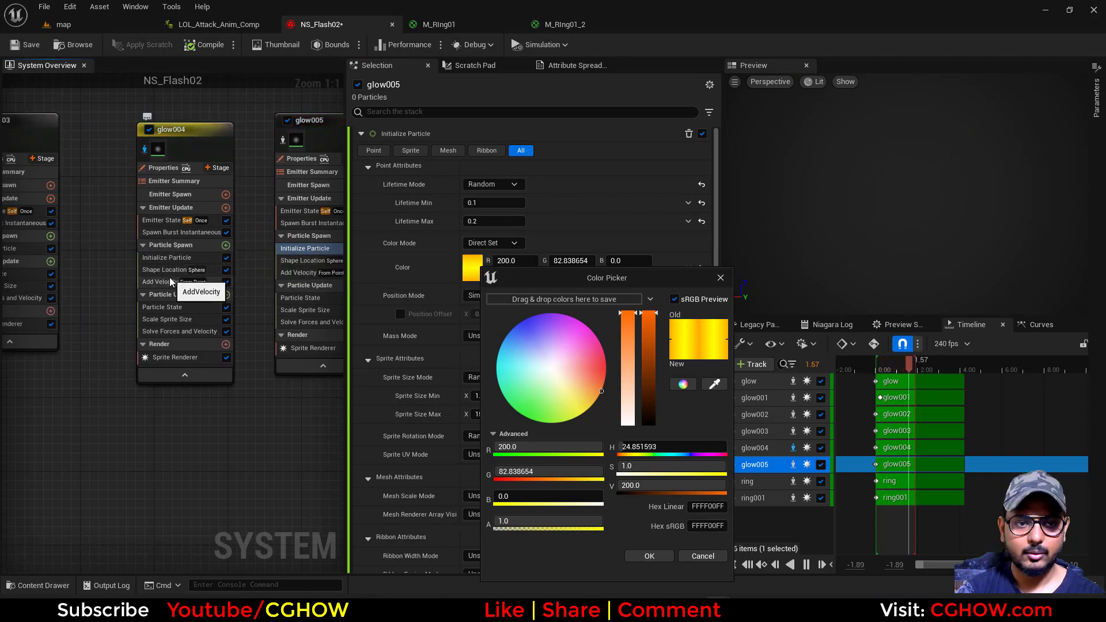
pyautogui.click(167, 258)
pyautogui.click(487, 221)
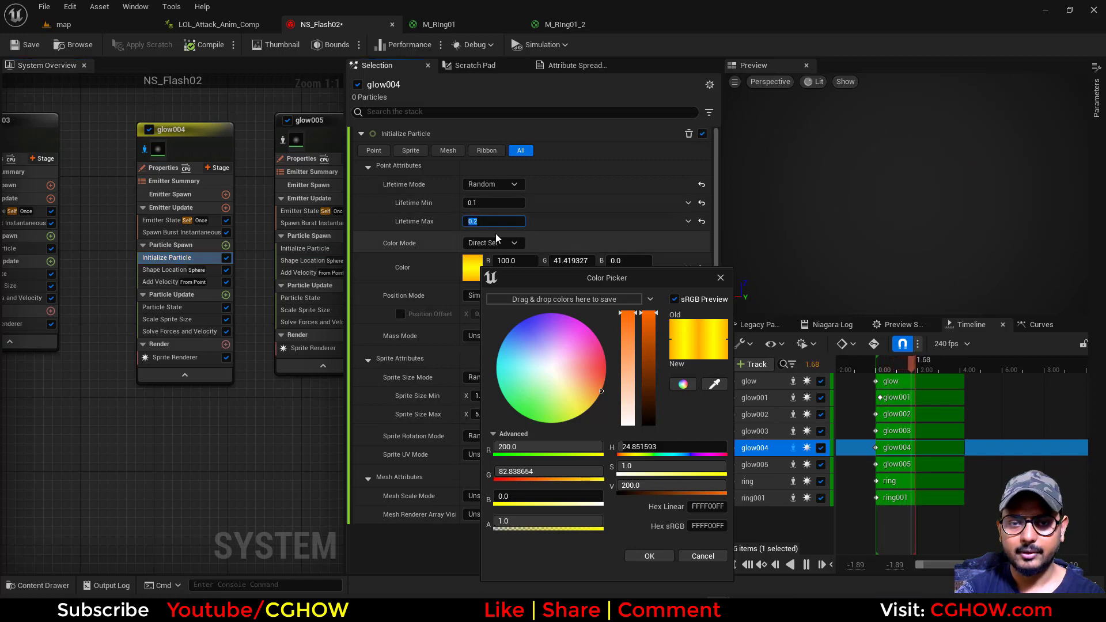
pyautogui.click(649, 557)
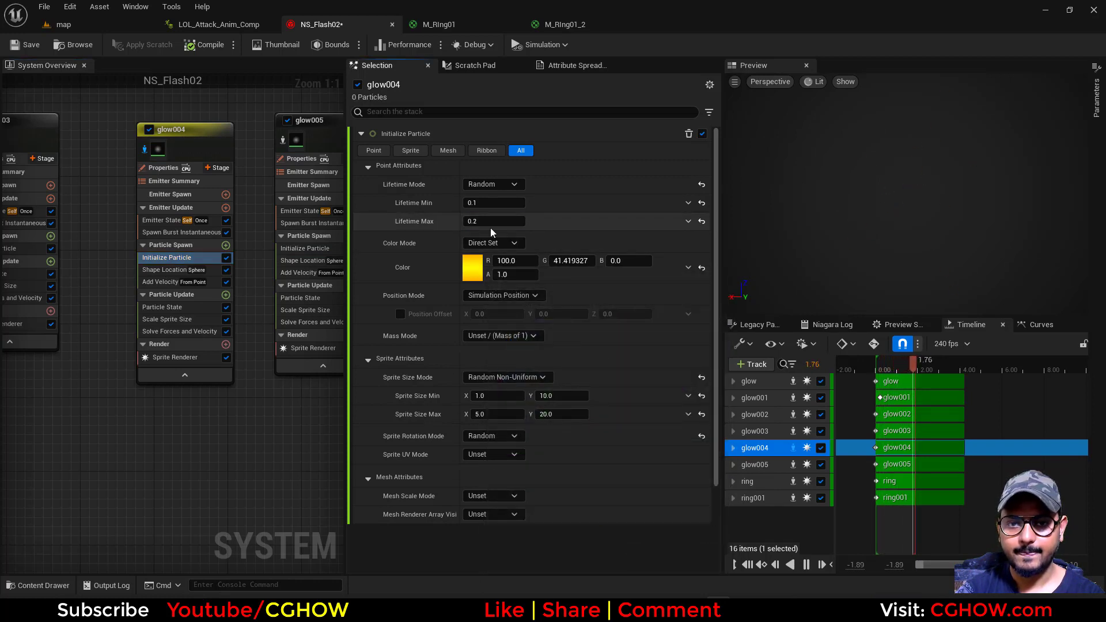
pyautogui.click(479, 219)
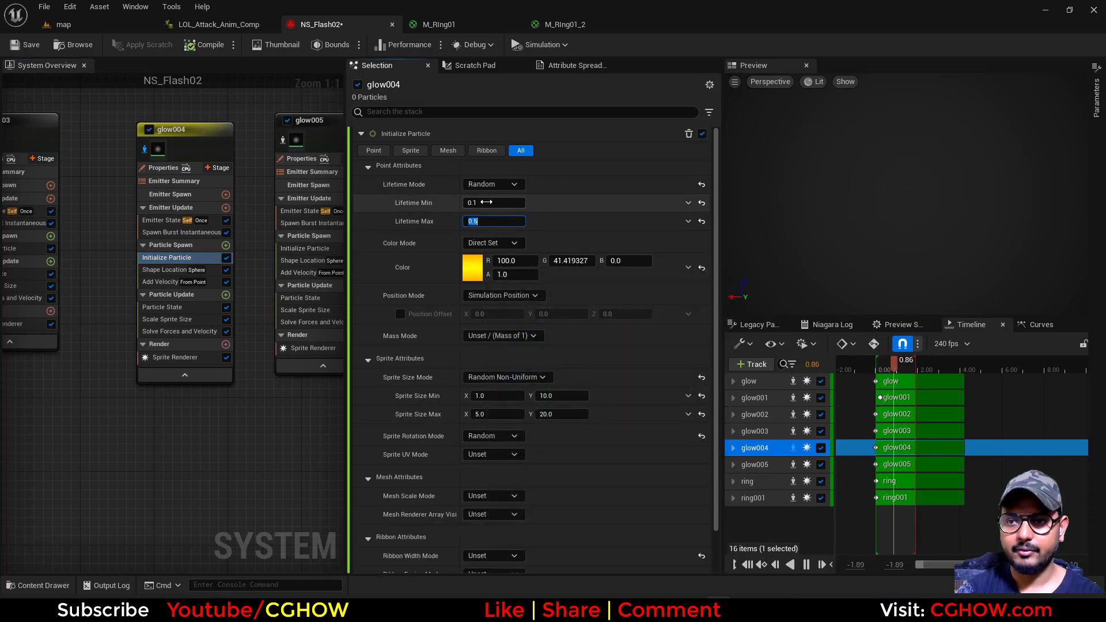
pyautogui.click(486, 202)
pyautogui.write('0.3')
pyautogui.press('Return')
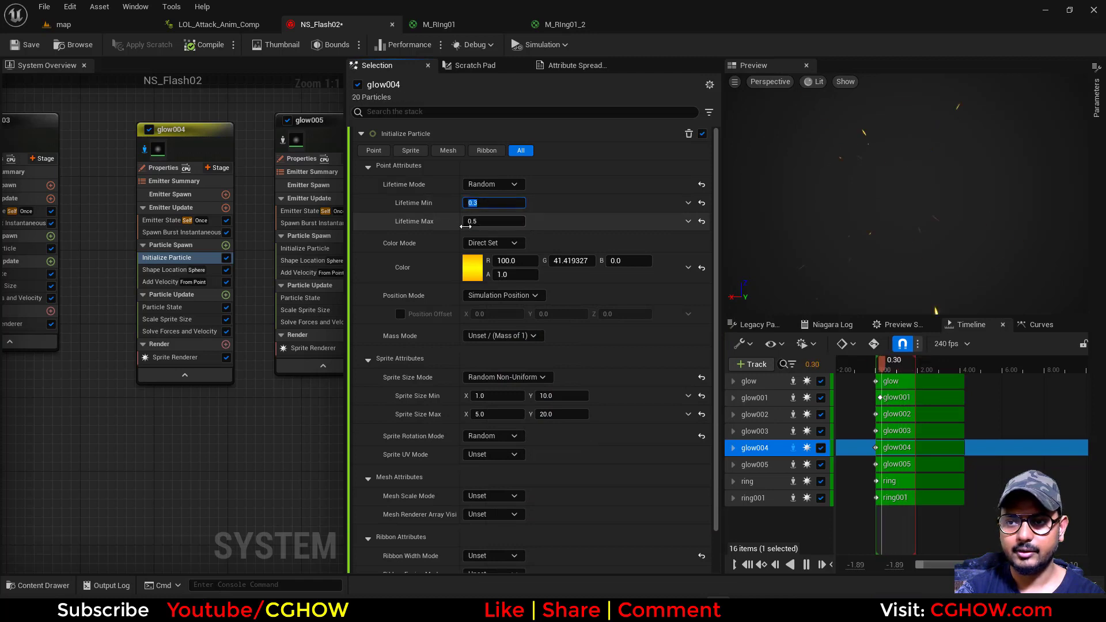
# Set glow004's random Velocity Speed to Minimum 100 and Maximum 400, and turn off the emitter's isolation
pyautogui.click(161, 282)
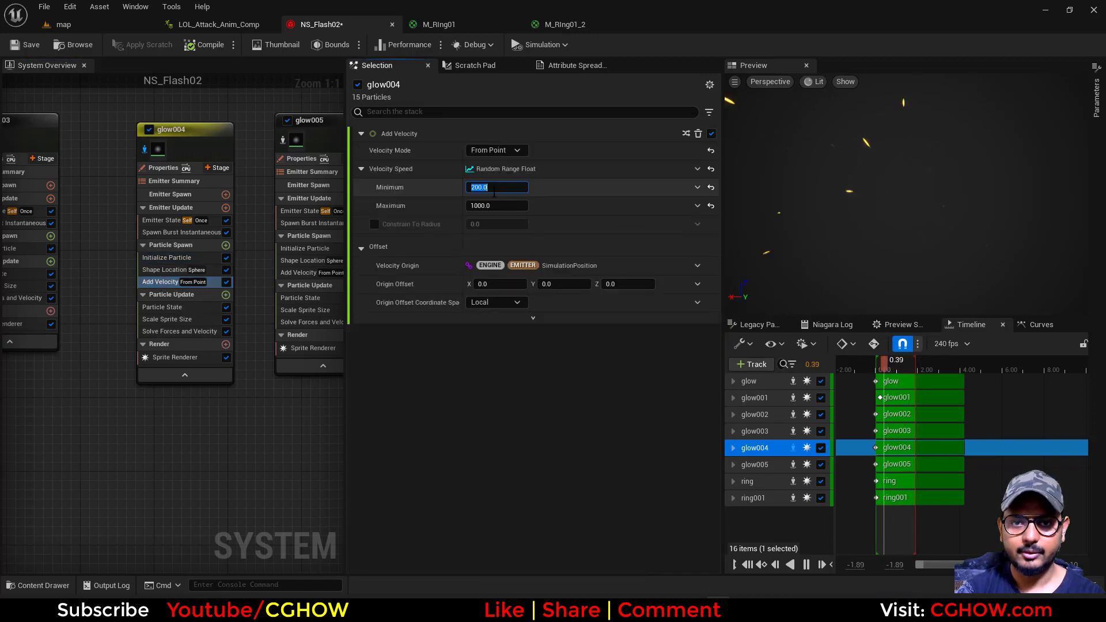
pyautogui.write('1')
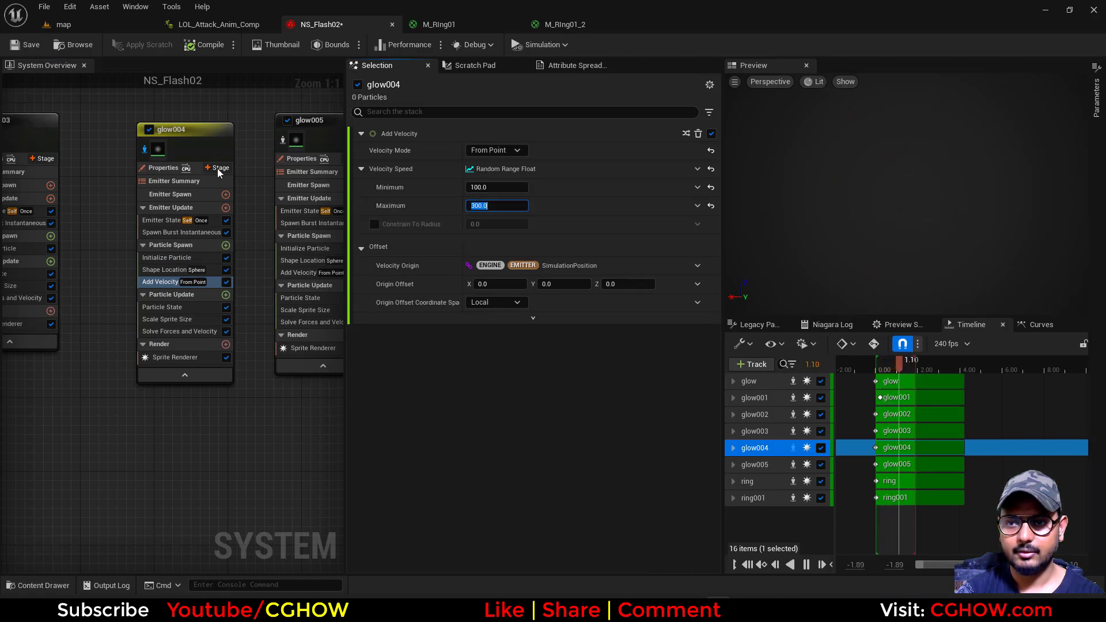
pyautogui.click(146, 149)
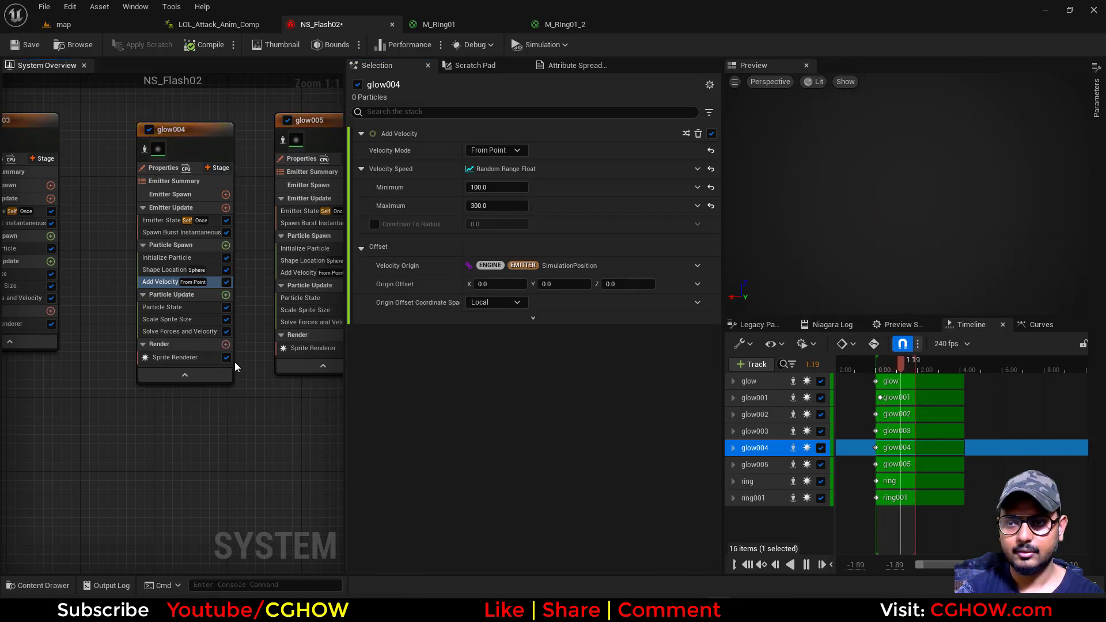
pyautogui.click(479, 205)
pyautogui.write('400')
pyautogui.press('Return')
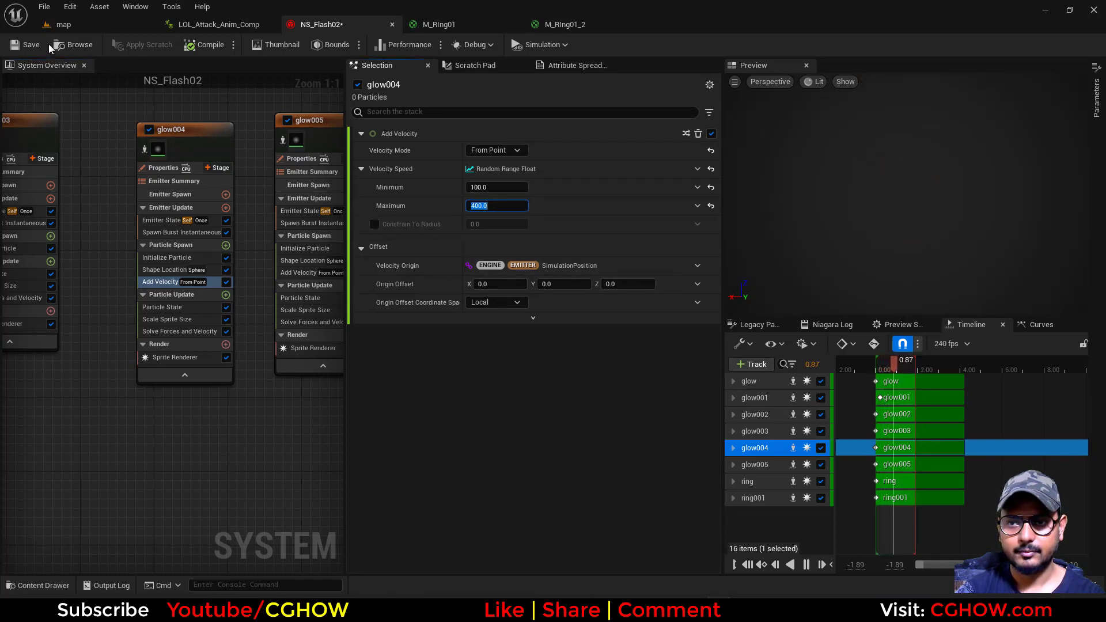
# Play the map level to check the updated spark emitters on the attacking character
pyautogui.click(71, 25)
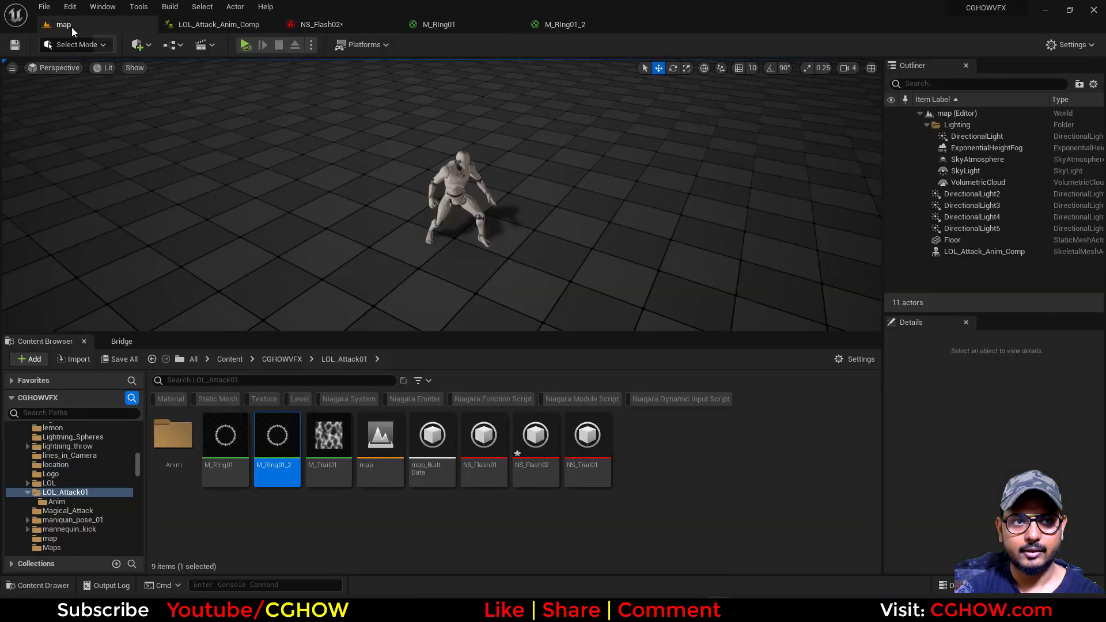
pyautogui.click(245, 45)
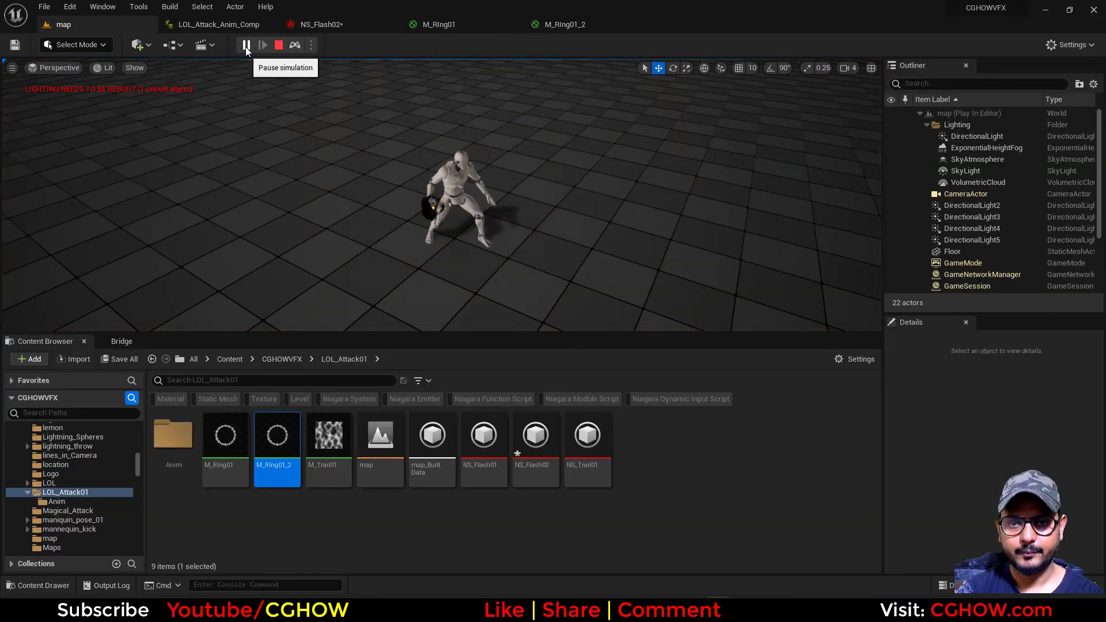